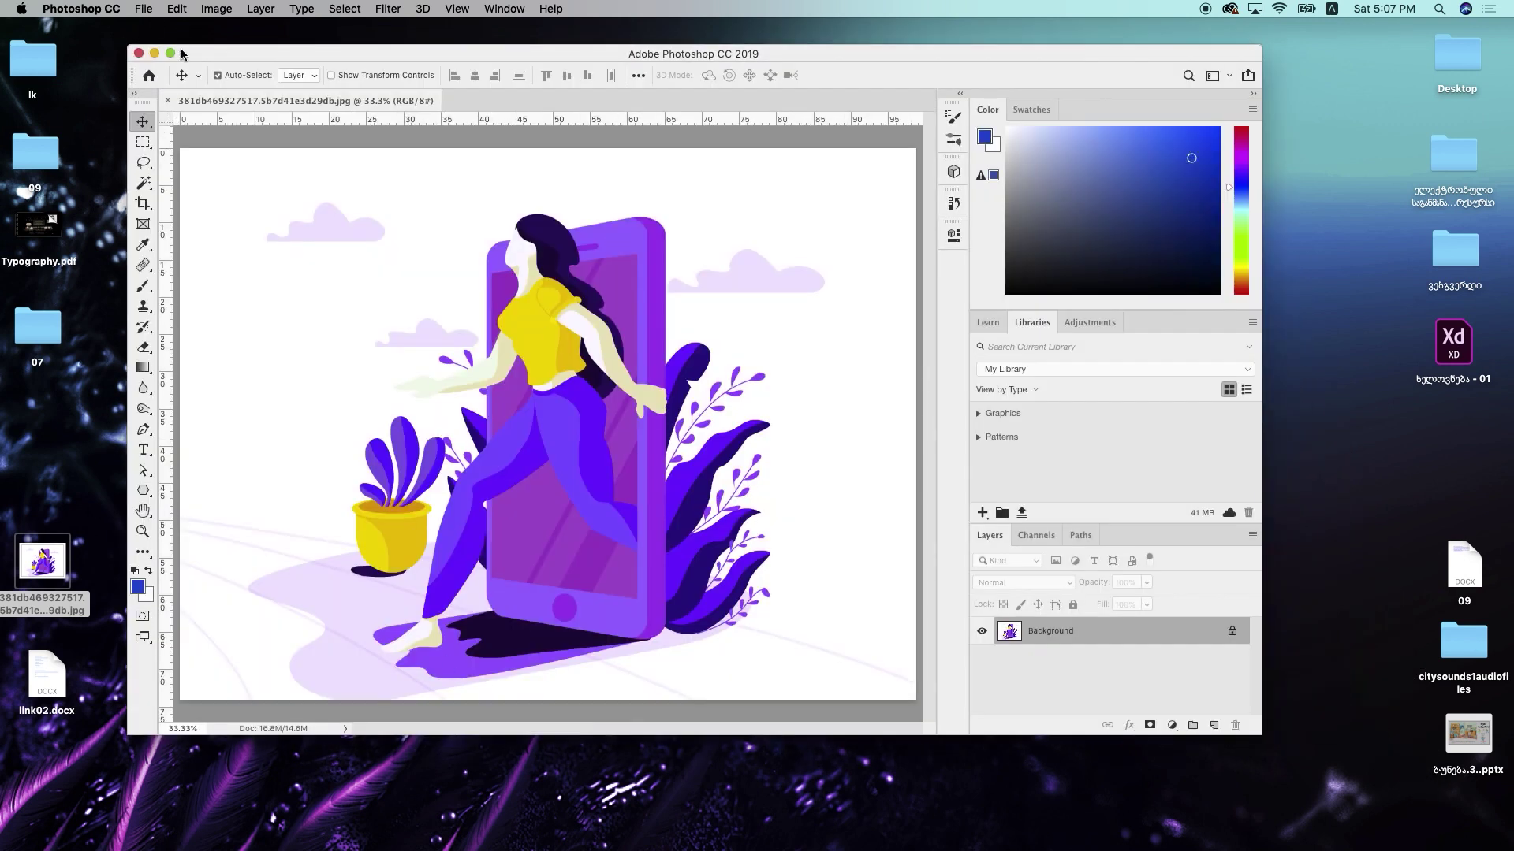
Hide the rulers in the maximized window and unlock the Background layer for editing
{"action": "left_click", "coordinate": [171, 53]}
{"action": "scroll", "coordinate": [422, 358], "scroll_direction": "up", "scroll_amount": 2}
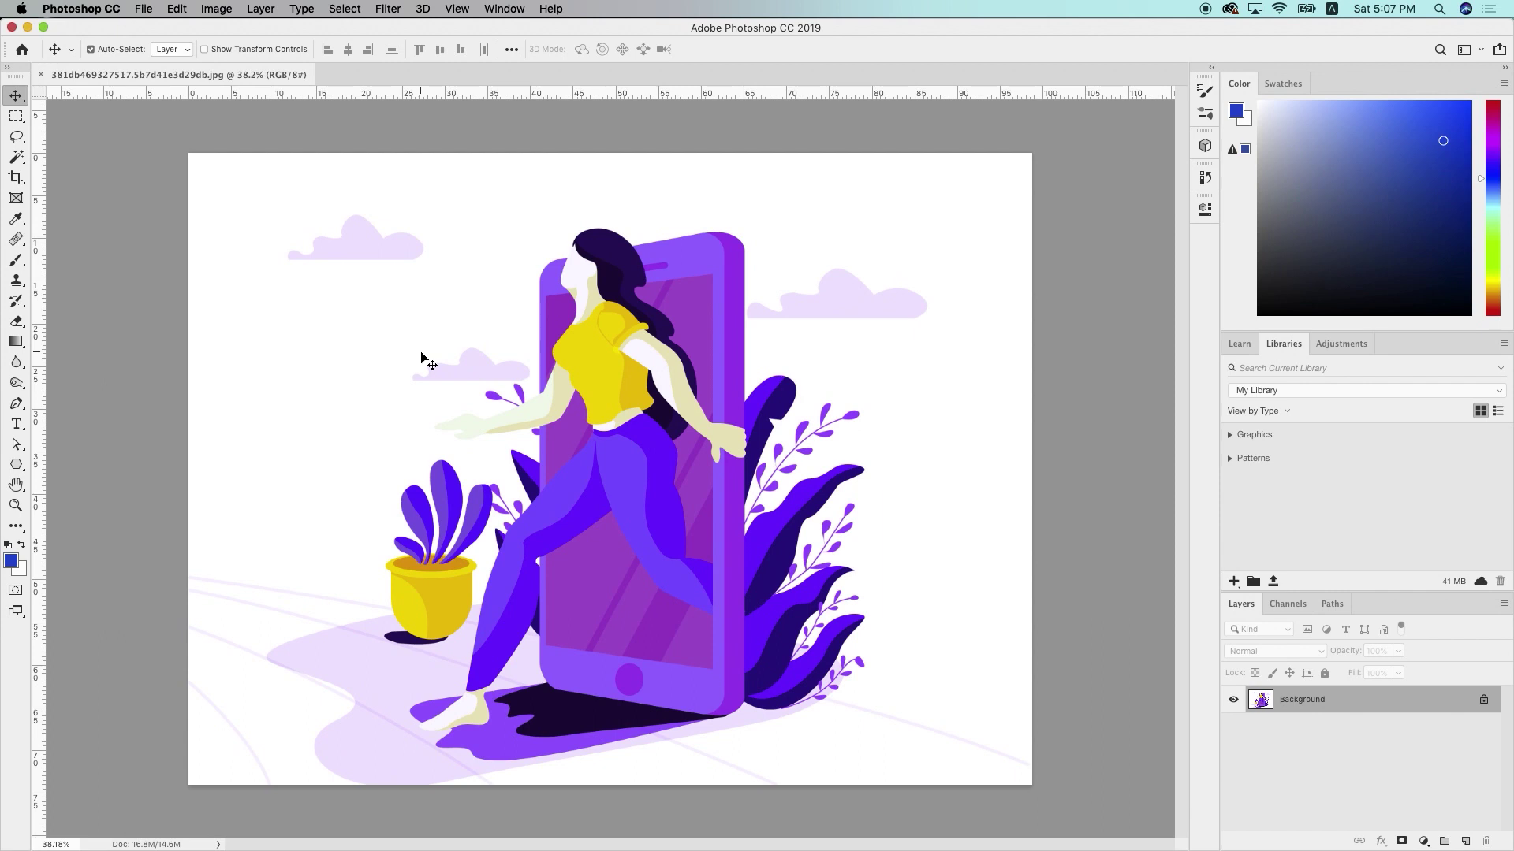
{"action": "key", "text": "super+r"}
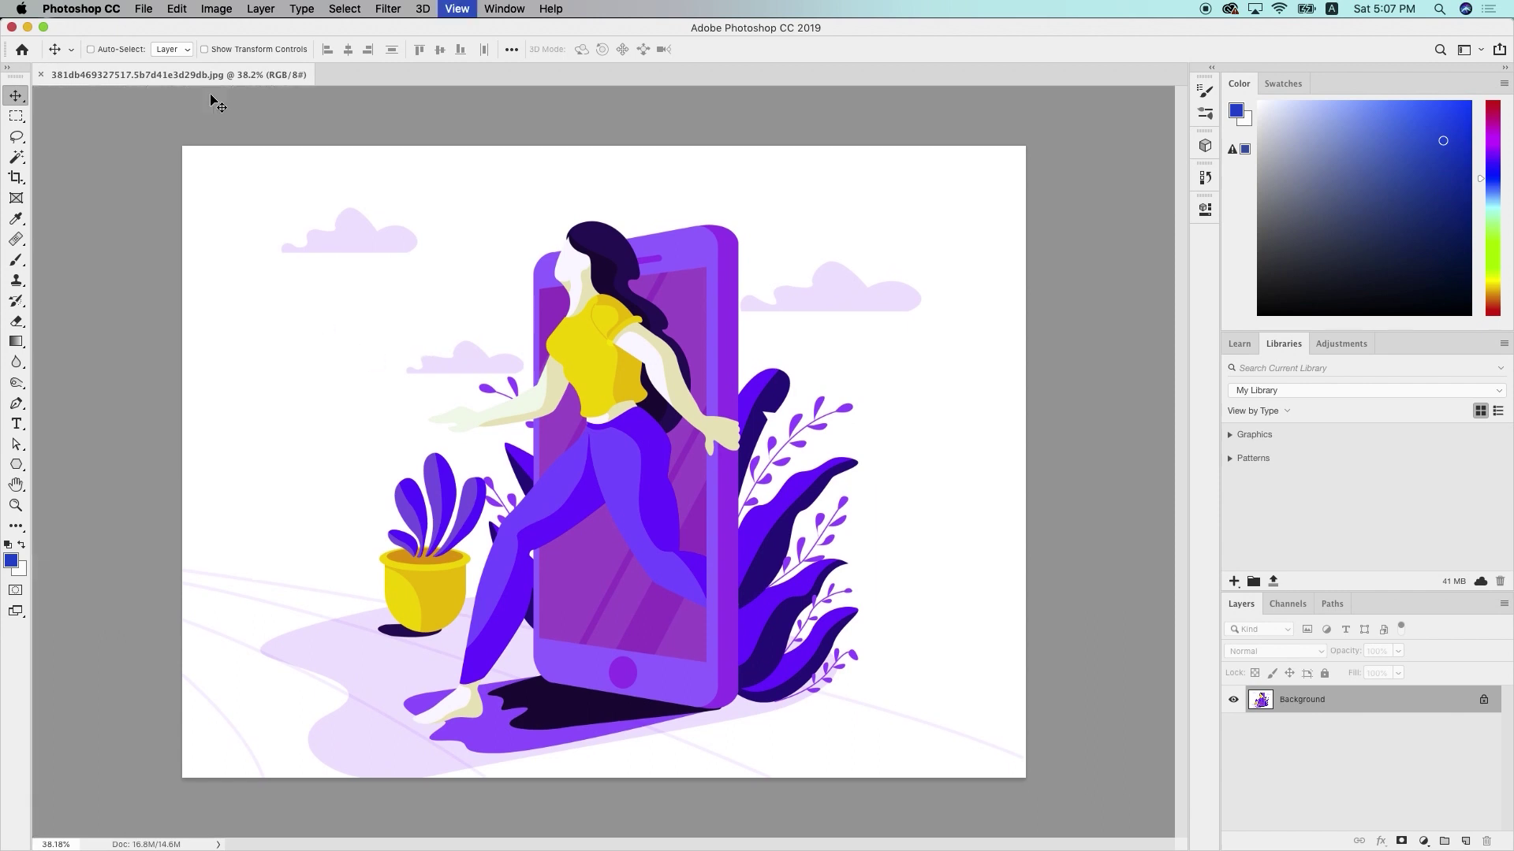
{"action": "scroll", "coordinate": [236, 386], "scroll_direction": "up", "scroll_amount": 2}
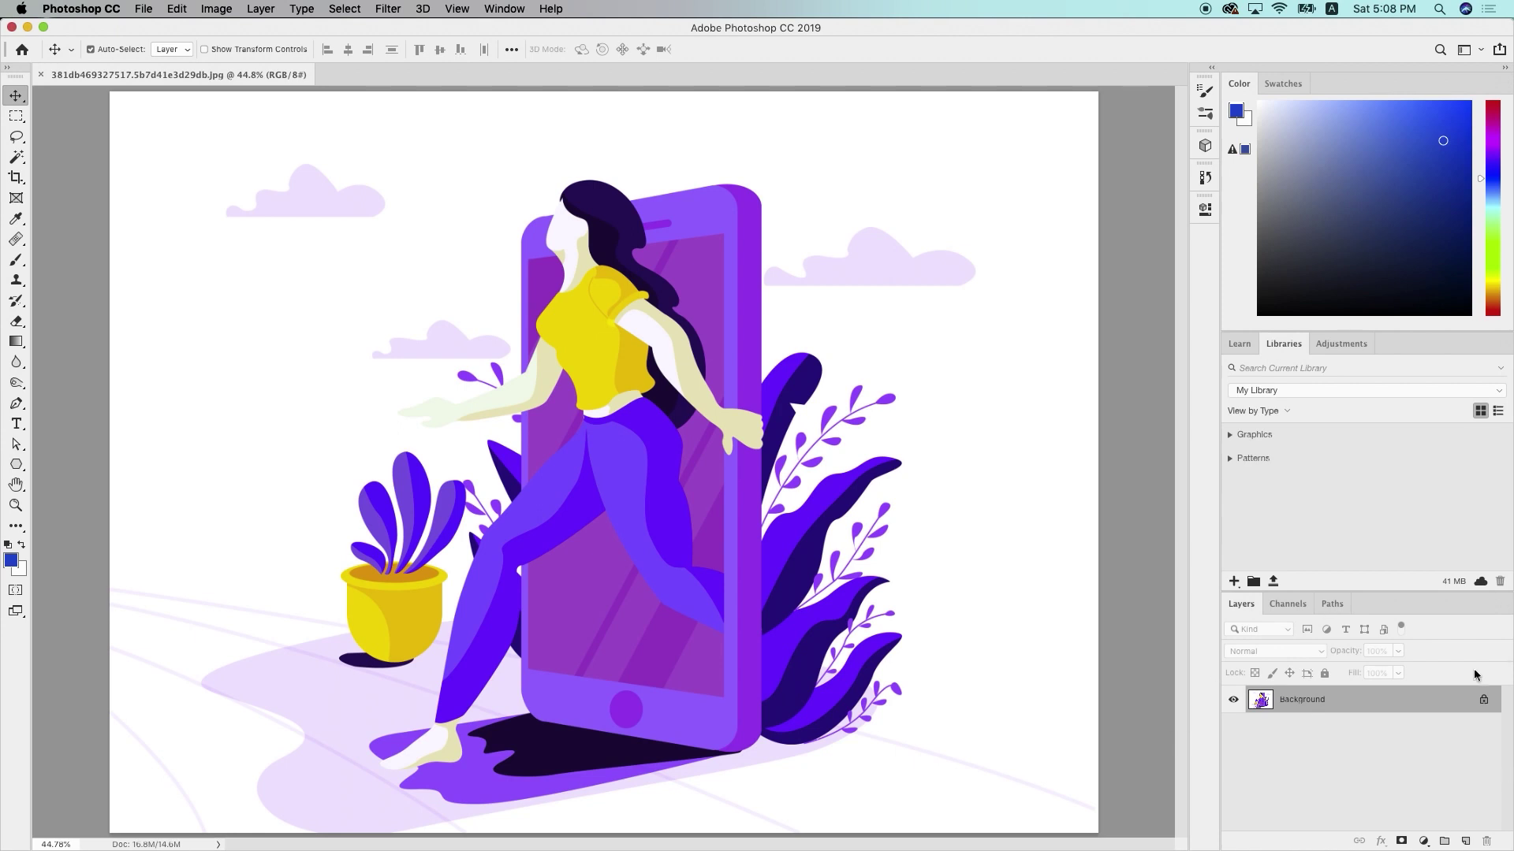
{"action": "left_click", "coordinate": [1483, 699]}
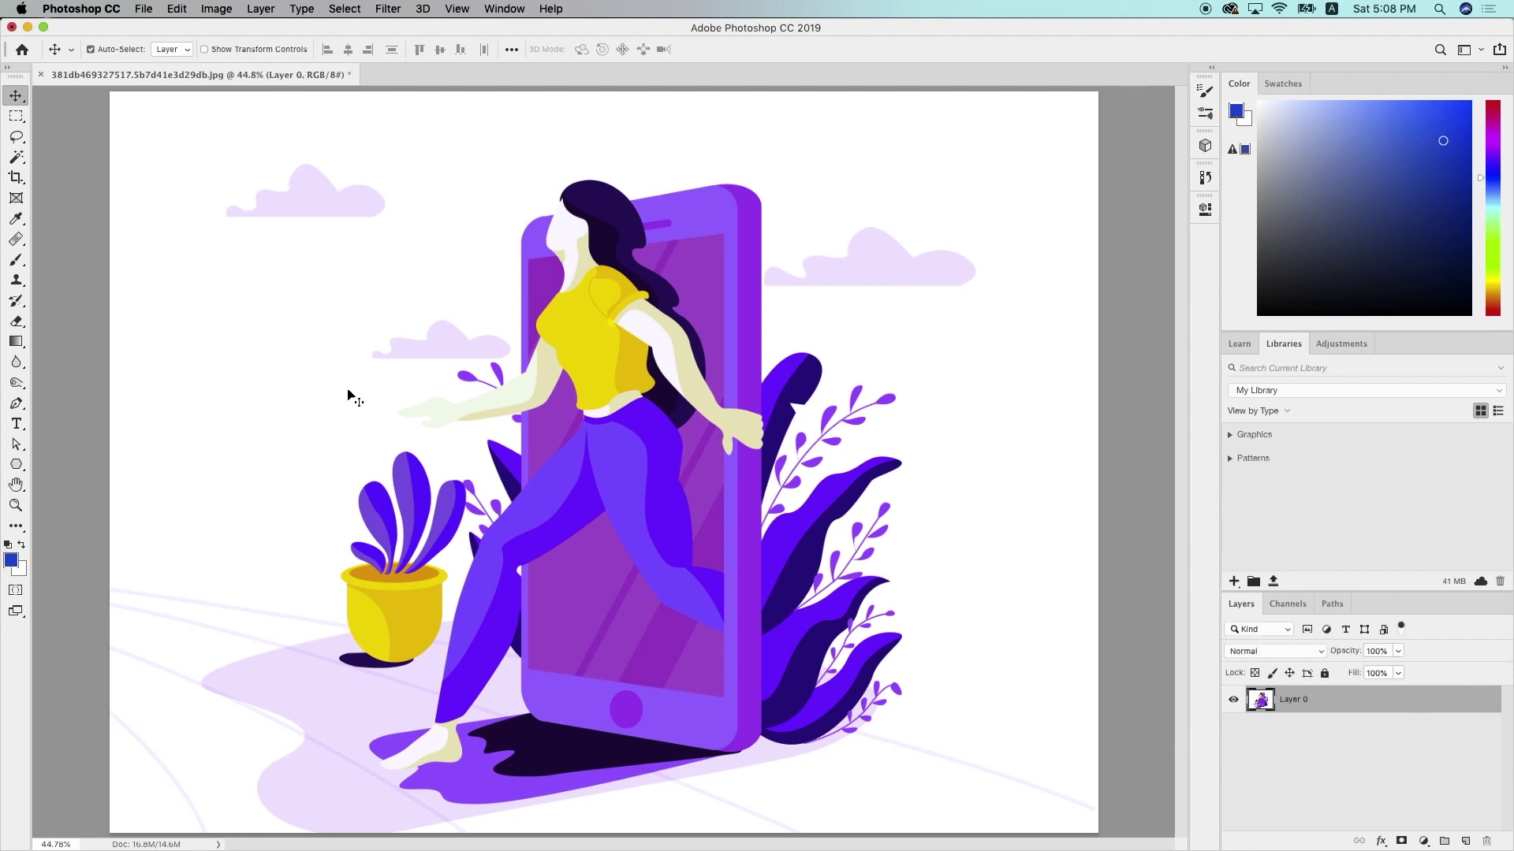
Try the Pen tool with a short curved test path in the empty area beside the woman, and delete the path
{"action": "left_click", "coordinate": [18, 401]}
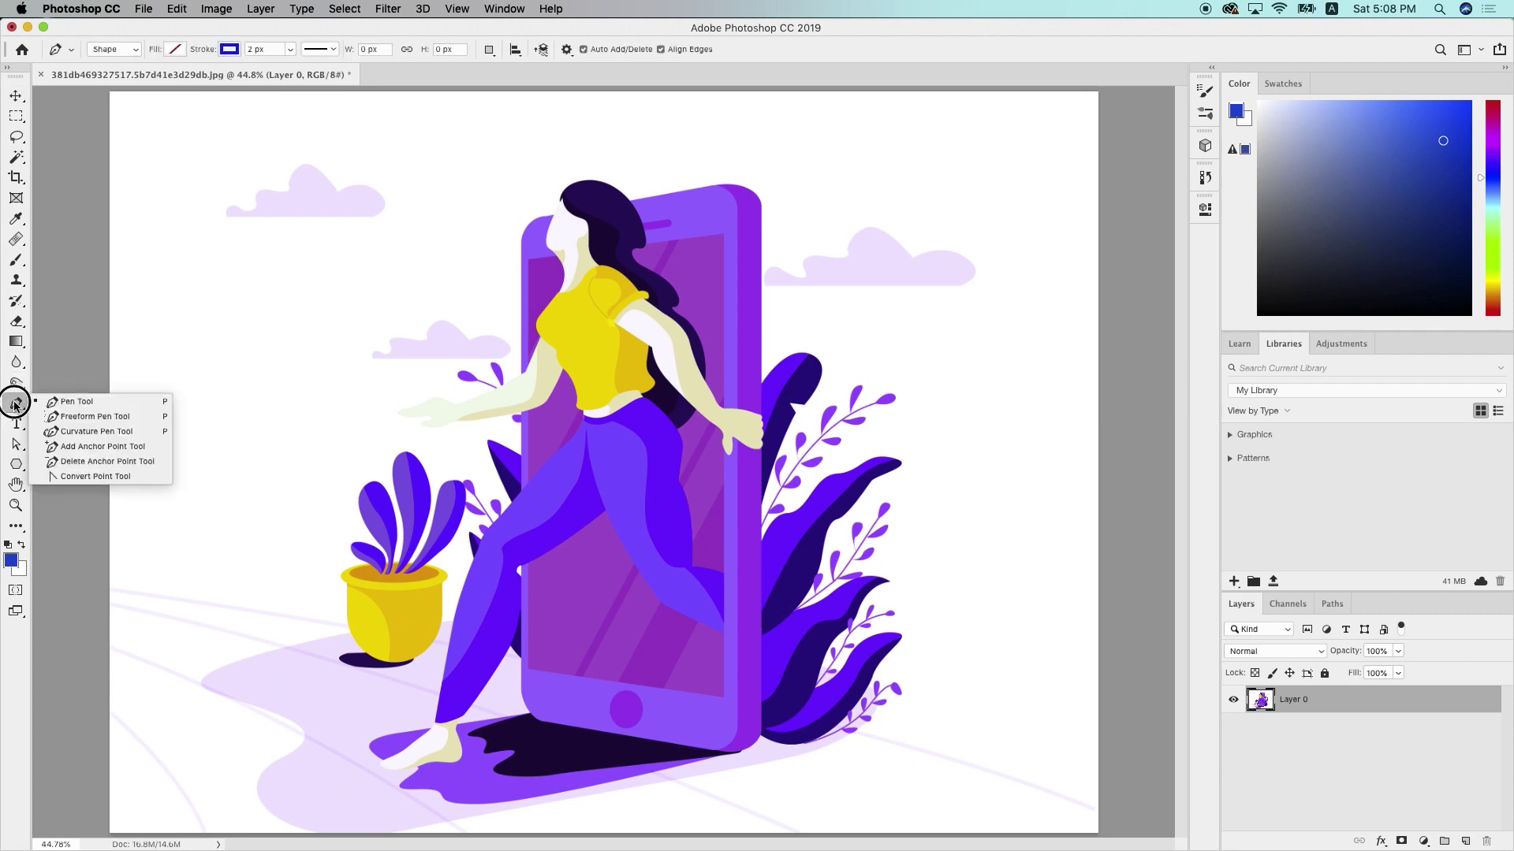
{"action": "left_click", "coordinate": [98, 409]}
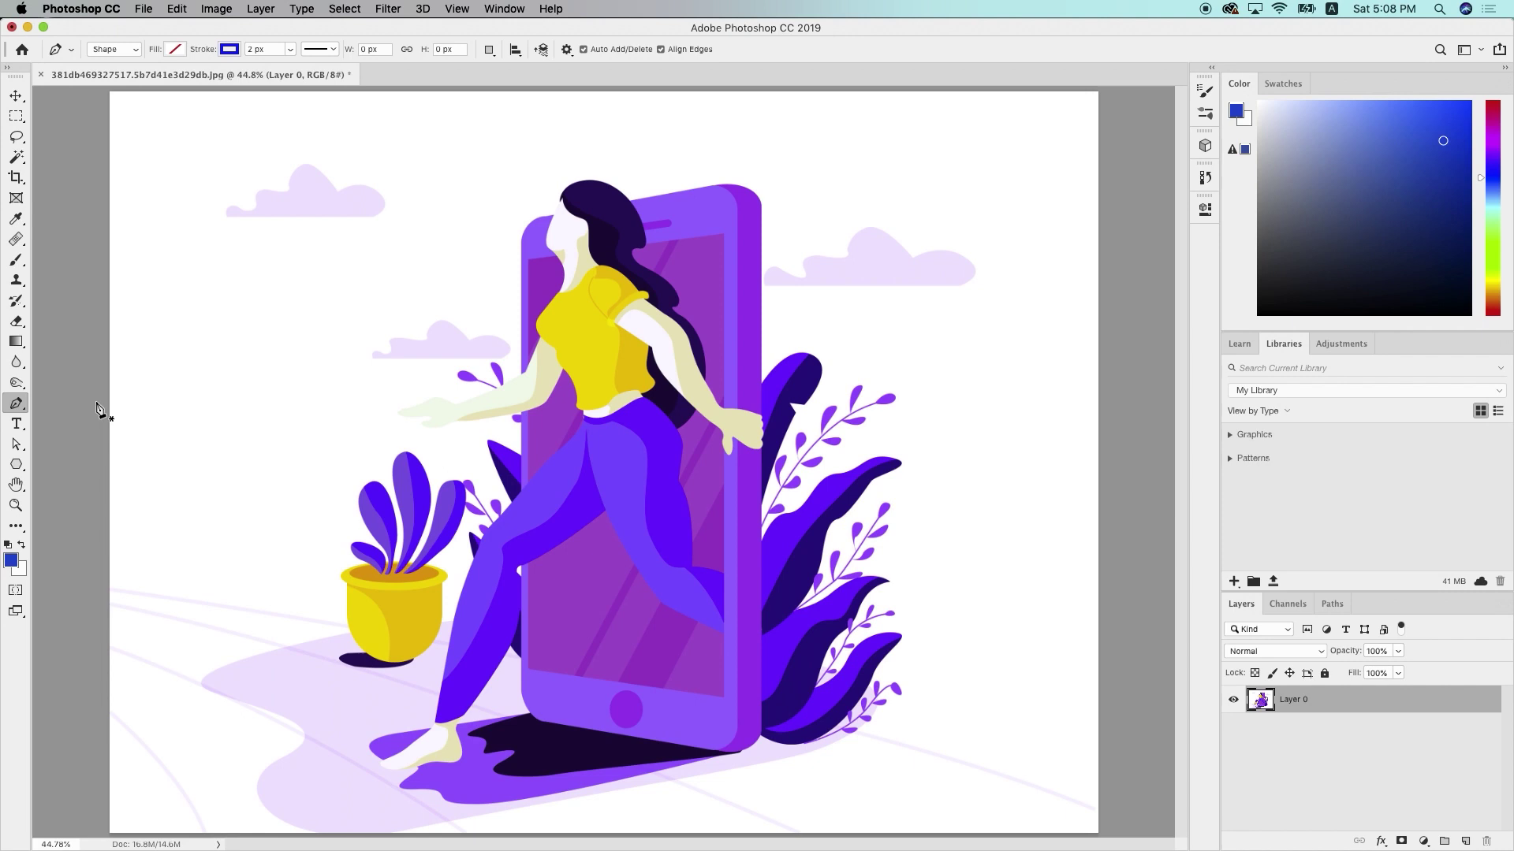
{"action": "left_click_drag", "start_coordinate": [16, 403], "coordinate": [80, 412]}
{"action": "left_click", "coordinate": [190, 337]}
{"action": "left_click_drag", "start_coordinate": [269, 321], "coordinate": [357, 284]}
{"action": "left_click_drag", "start_coordinate": [416, 239], "coordinate": [482, 202]}
{"action": "key", "text": "BackSpace"}
{"action": "key", "text": "BackSpace"}
Try the Freeform Pen tool with a short stroke beside the woman and undo it
{"action": "mouse_move", "coordinate": [16, 403]}
{"action": "left_mouse_down"}
{"action": "mouse_move", "coordinate": [91, 410]}
{"action": "mouse_move", "coordinate": [93, 426]}
{"action": "left_mouse_up"}
{"action": "mouse_move", "coordinate": [233, 365]}
{"action": "left_mouse_down"}
{"action": "mouse_move", "coordinate": [246, 334]}
{"action": "mouse_move", "coordinate": [379, 254]}
{"action": "mouse_move", "coordinate": [388, 197]}
{"action": "mouse_move", "coordinate": [423, 179]}
{"action": "mouse_move", "coordinate": [451, 195]}
{"action": "mouse_move", "coordinate": [450, 271]}
{"action": "mouse_move", "coordinate": [385, 350]}
{"action": "mouse_move", "coordinate": [392, 417]}
{"action": "mouse_move", "coordinate": [295, 454]}
{"action": "mouse_move", "coordinate": [238, 378]}
{"action": "mouse_move", "coordinate": [314, 372]}
{"action": "mouse_move", "coordinate": [331, 332]}
{"action": "left_mouse_up"}
{"action": "key", "text": "super+z"}
Try the Curvature Pen tool with a long wavy path between the plant pot and the upper cloud, and delete the path
{"action": "left_click_drag", "start_coordinate": [27, 409], "coordinate": [92, 440]}
{"action": "left_click", "coordinate": [209, 385]}
{"action": "left_click", "coordinate": [271, 352]}
{"action": "left_click", "coordinate": [294, 389]}
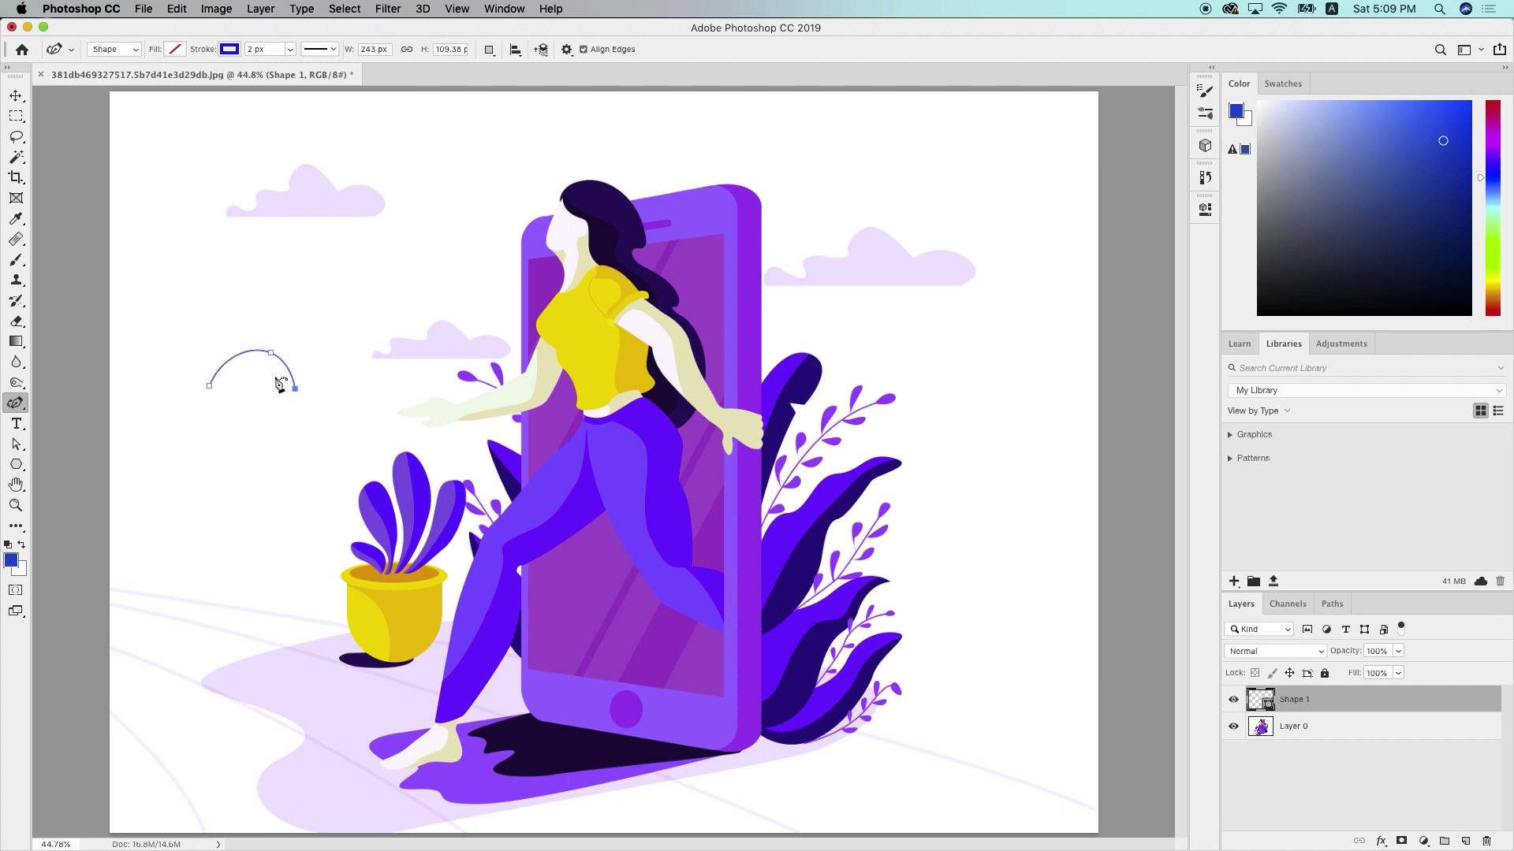
{"action": "left_click", "coordinate": [281, 432]}
{"action": "left_click", "coordinate": [299, 490]}
{"action": "left_click", "coordinate": [354, 400]}
{"action": "left_click", "coordinate": [357, 352]}
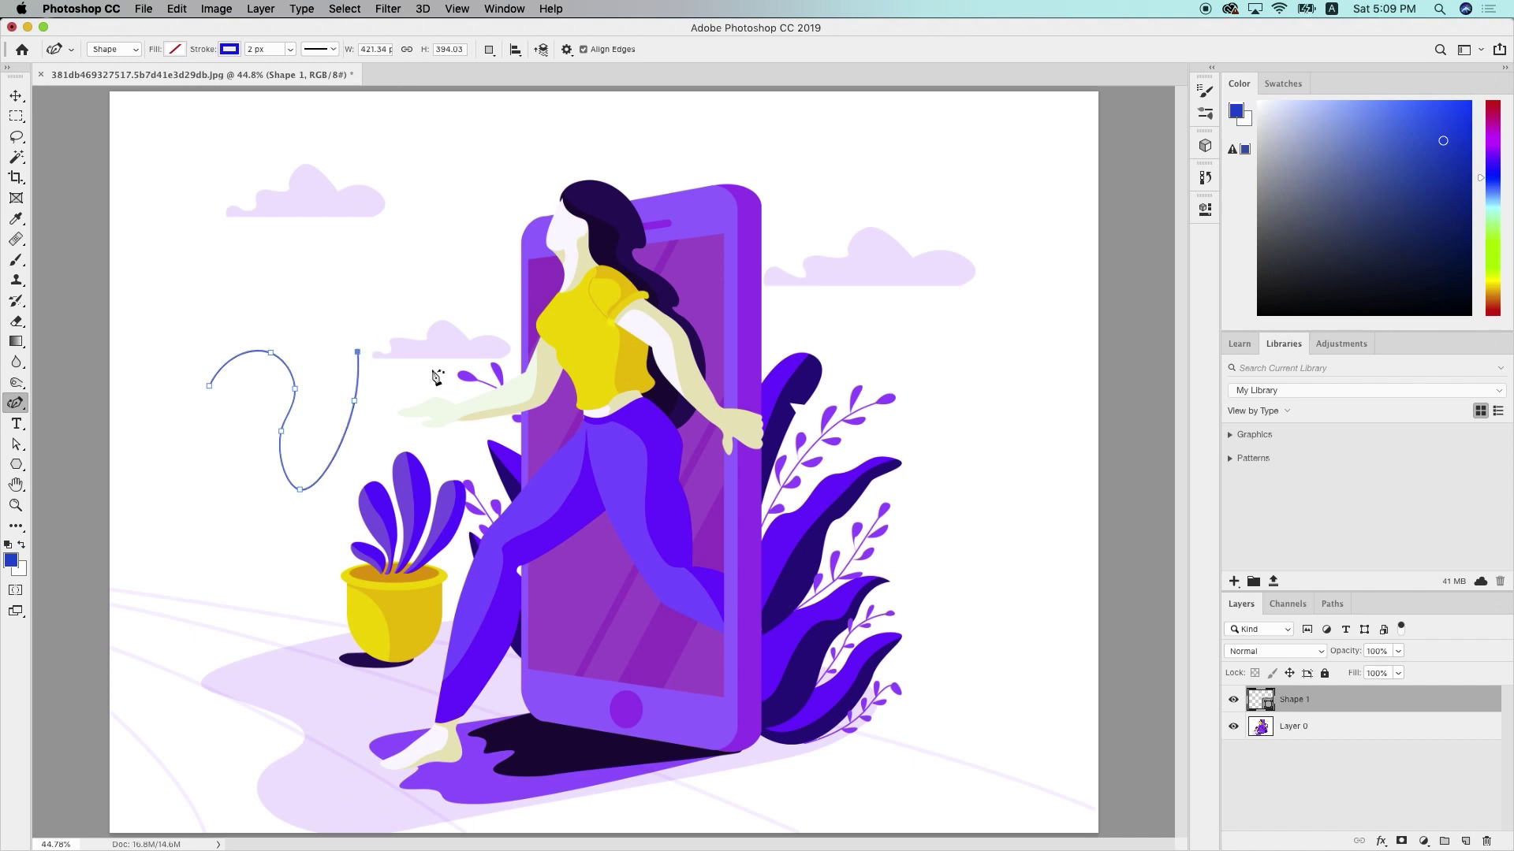
{"action": "left_click", "coordinate": [347, 291]}
{"action": "left_click", "coordinate": [401, 195]}
{"action": "left_click", "coordinate": [388, 146]}
{"action": "left_click", "coordinate": [323, 146]}
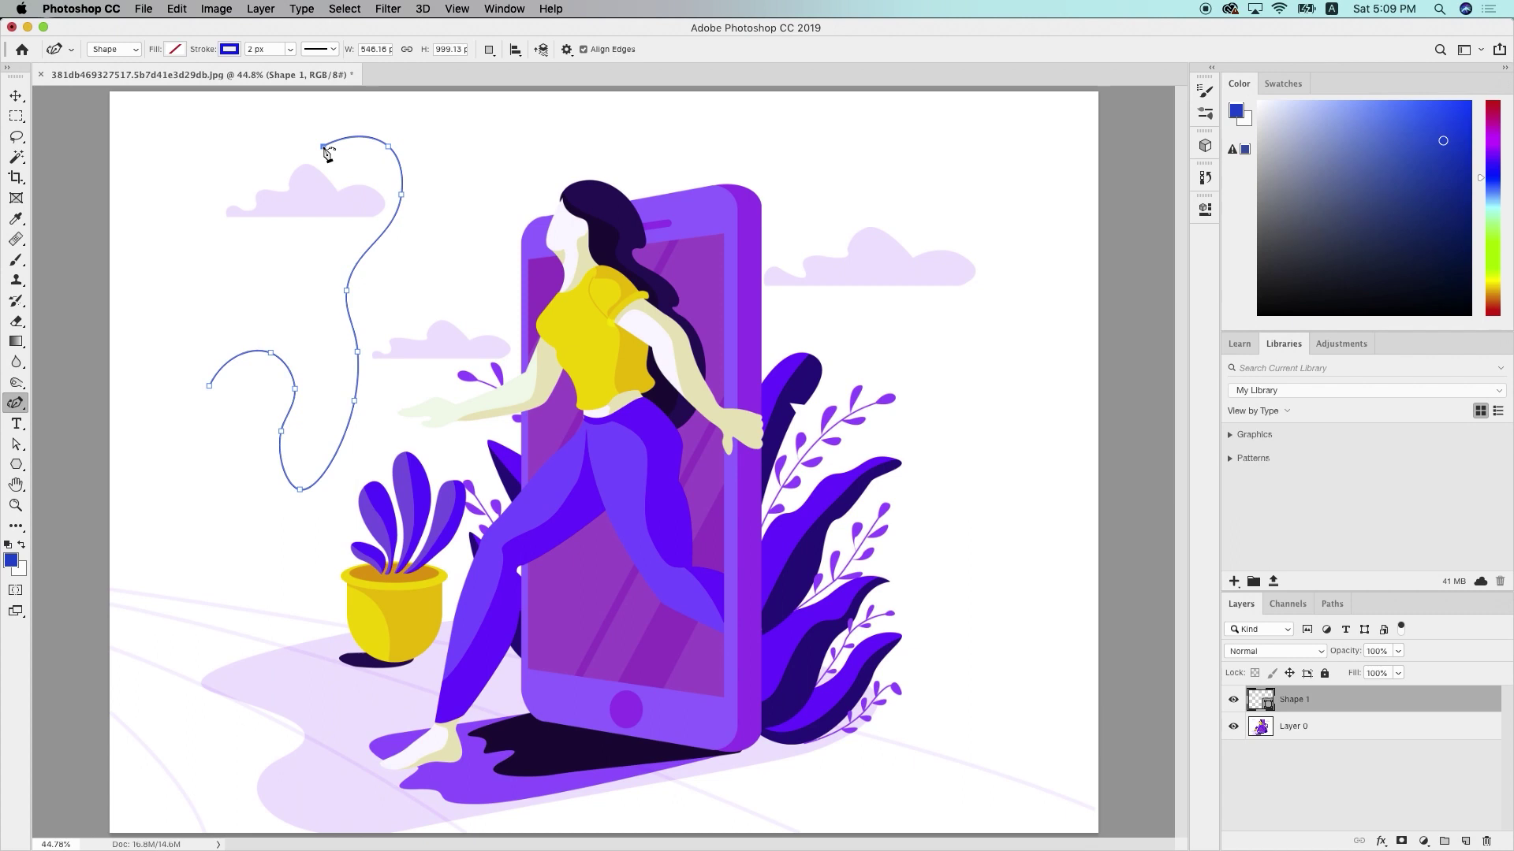
{"action": "key", "text": "BackSpace"}
{"action": "key", "text": "BackSpace"}
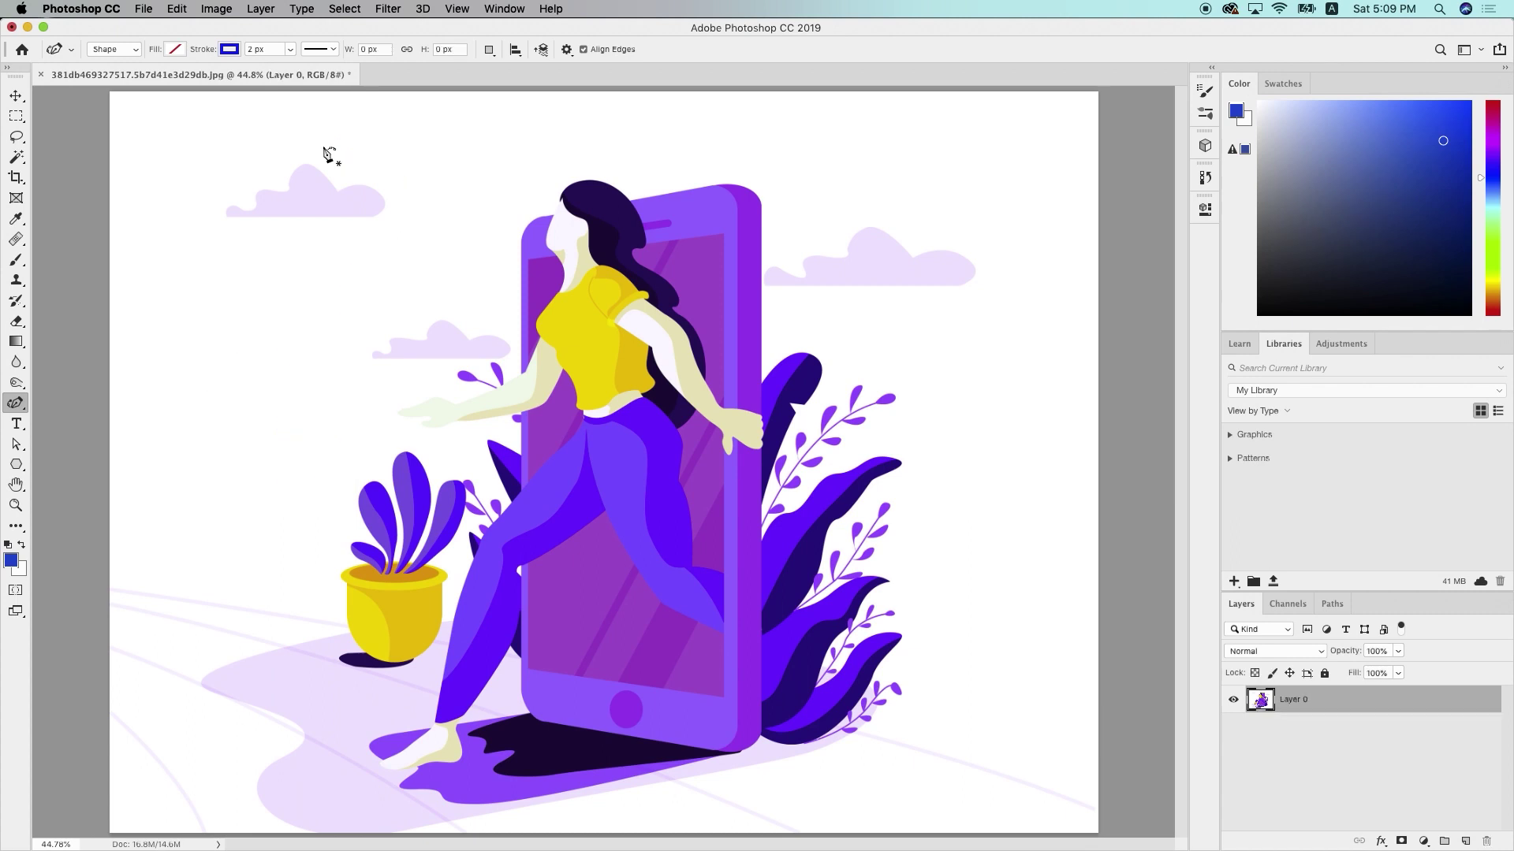
Try tracing the upper edge of the woman's outstretched forearm with the Curvature Pen tool, and delete the path
{"action": "scroll", "coordinate": [410, 292], "scroll_direction": "up", "scroll_amount": 3}
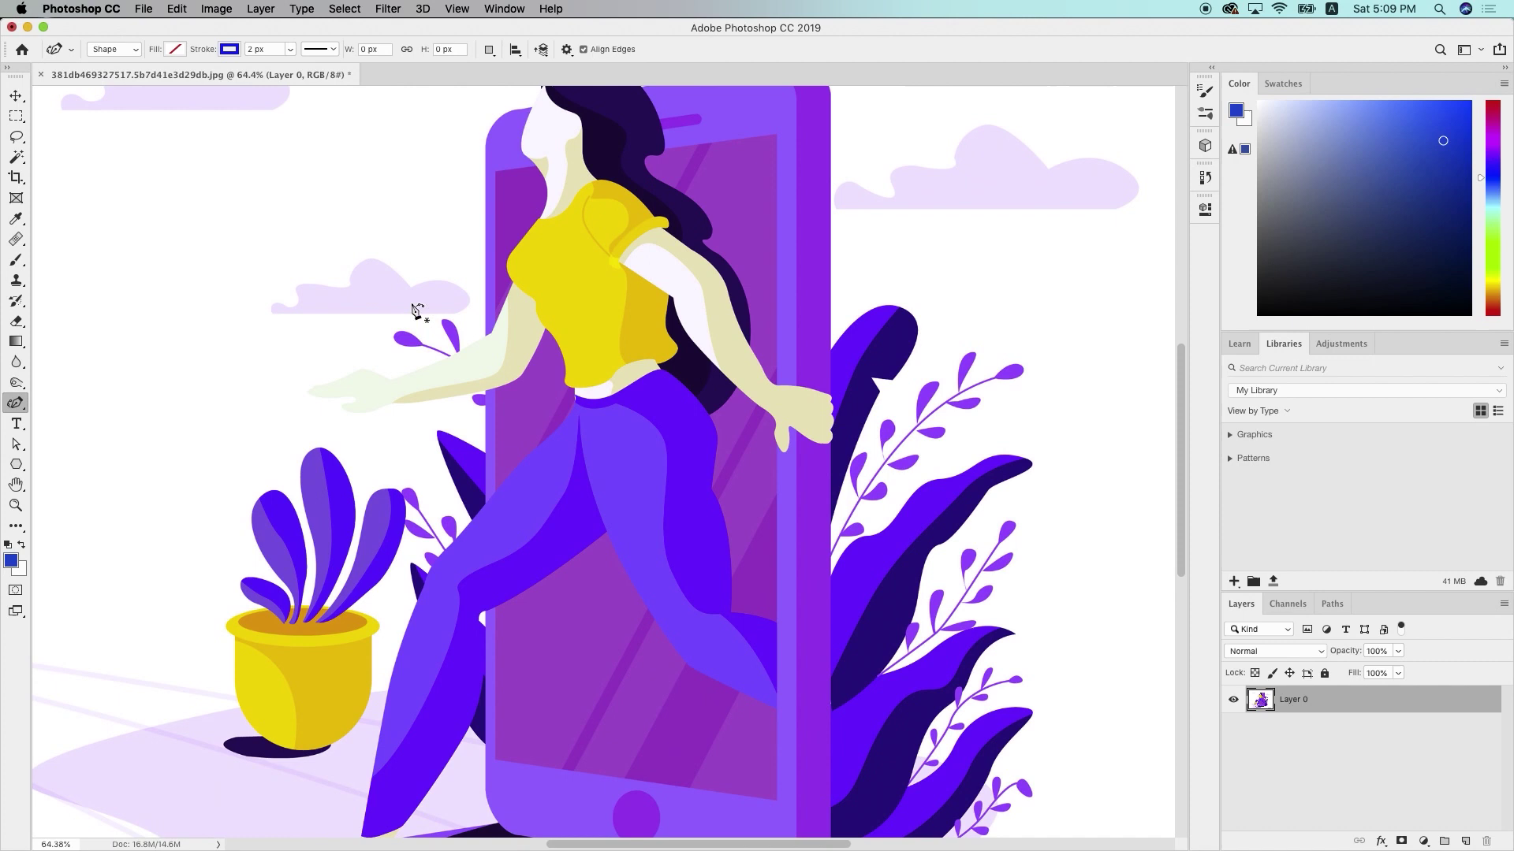
{"action": "left_click", "coordinate": [396, 383]}
{"action": "left_click", "coordinate": [430, 366]}
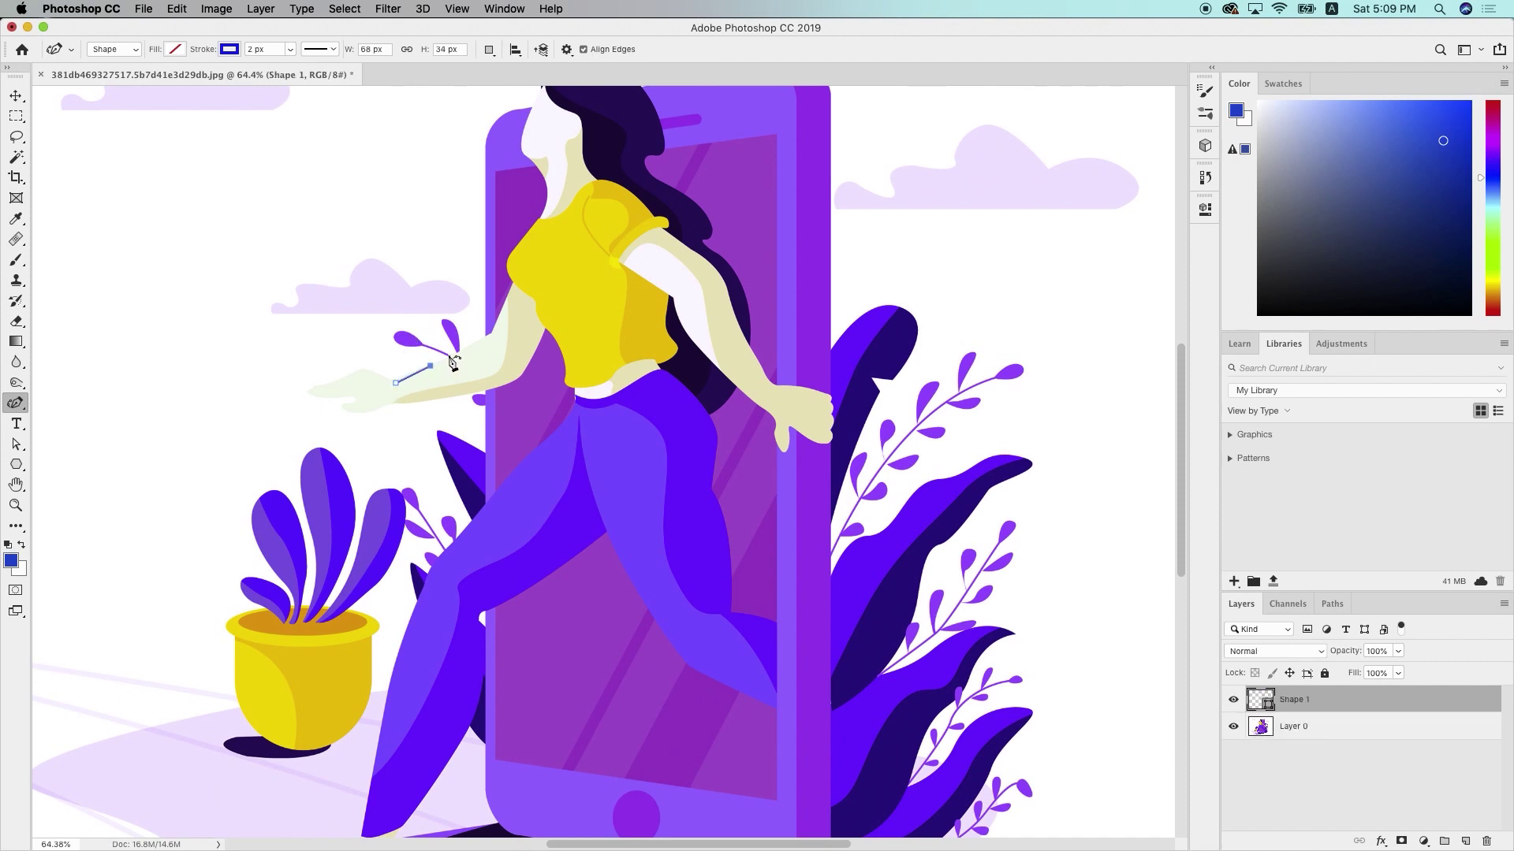
{"action": "left_click", "coordinate": [471, 343]}
{"action": "left_click", "coordinate": [496, 322]}
{"action": "left_click", "coordinate": [503, 296]}
{"action": "scroll", "coordinate": [477, 363], "scroll_direction": "up", "scroll_amount": 3}
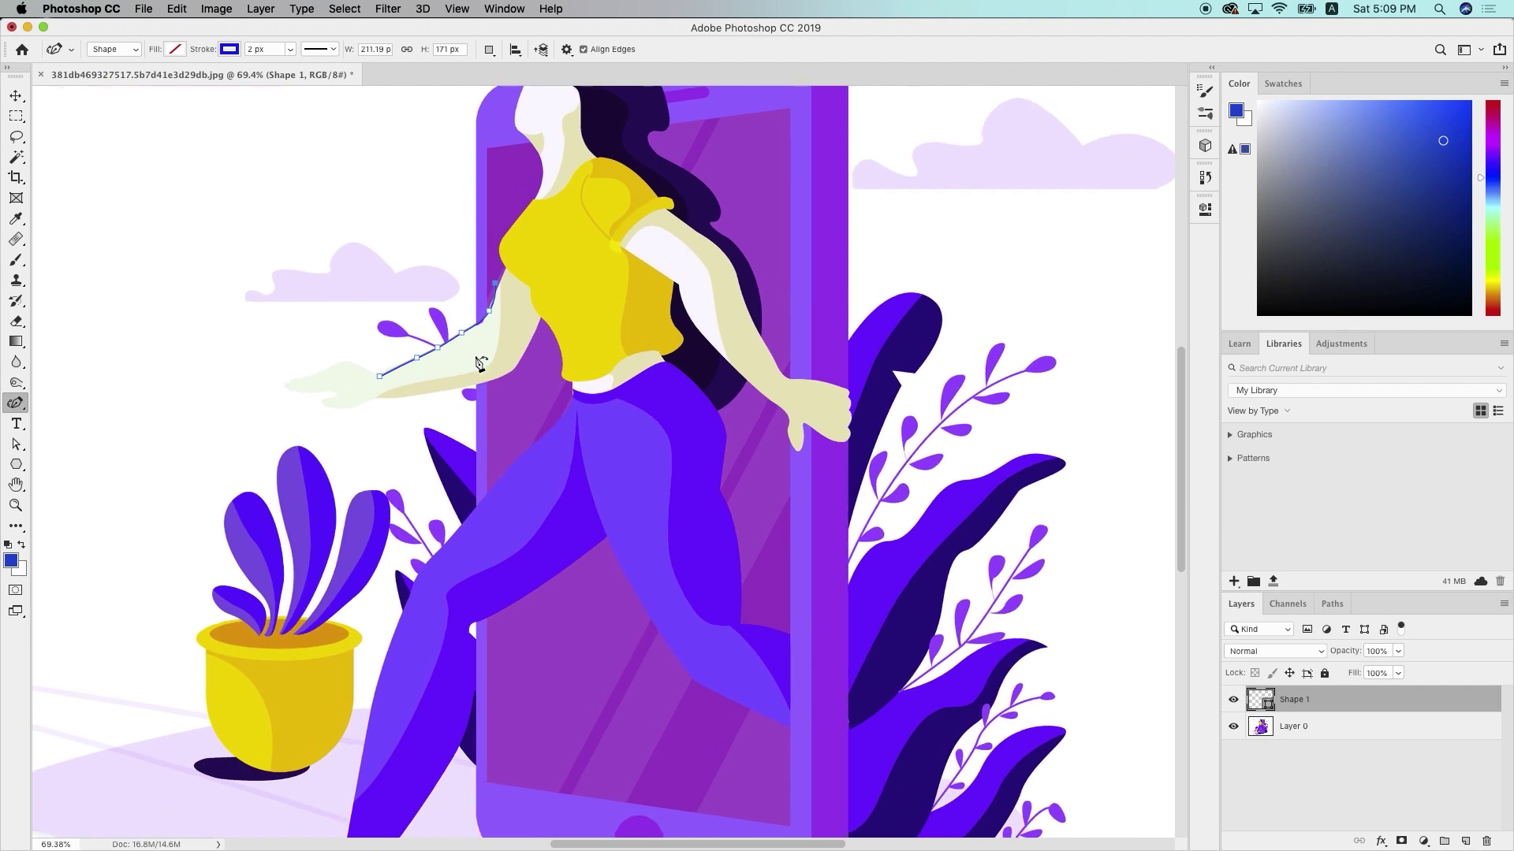
{"action": "scroll", "coordinate": [479, 363], "scroll_direction": "up", "scroll_amount": 3}
{"action": "left_click", "coordinate": [486, 300]}
{"action": "key", "text": "BackSpace"}
{"action": "key", "text": "BackSpace"}
{"action": "scroll", "coordinate": [538, 410], "scroll_direction": "down", "scroll_amount": 1}
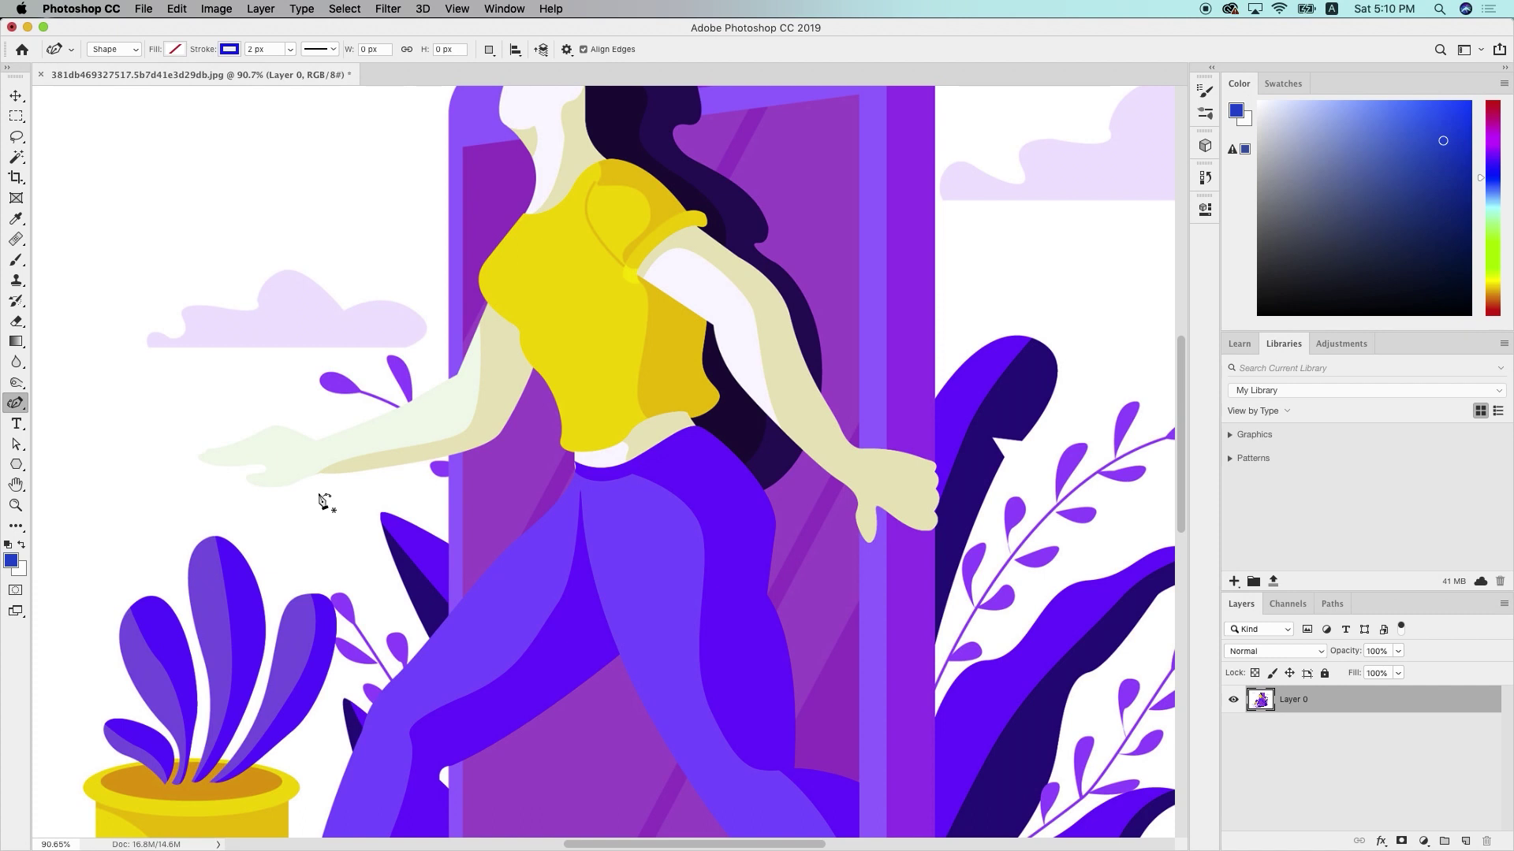
With the Pen tool in Shape mode, trace the front leg's outer edge from the ankle past the knee to the mid-thigh
{"action": "left_click_drag", "start_coordinate": [16, 403], "coordinate": [94, 402]}
{"action": "scroll", "coordinate": [320, 502], "scroll_direction": "down", "scroll_amount": 5}
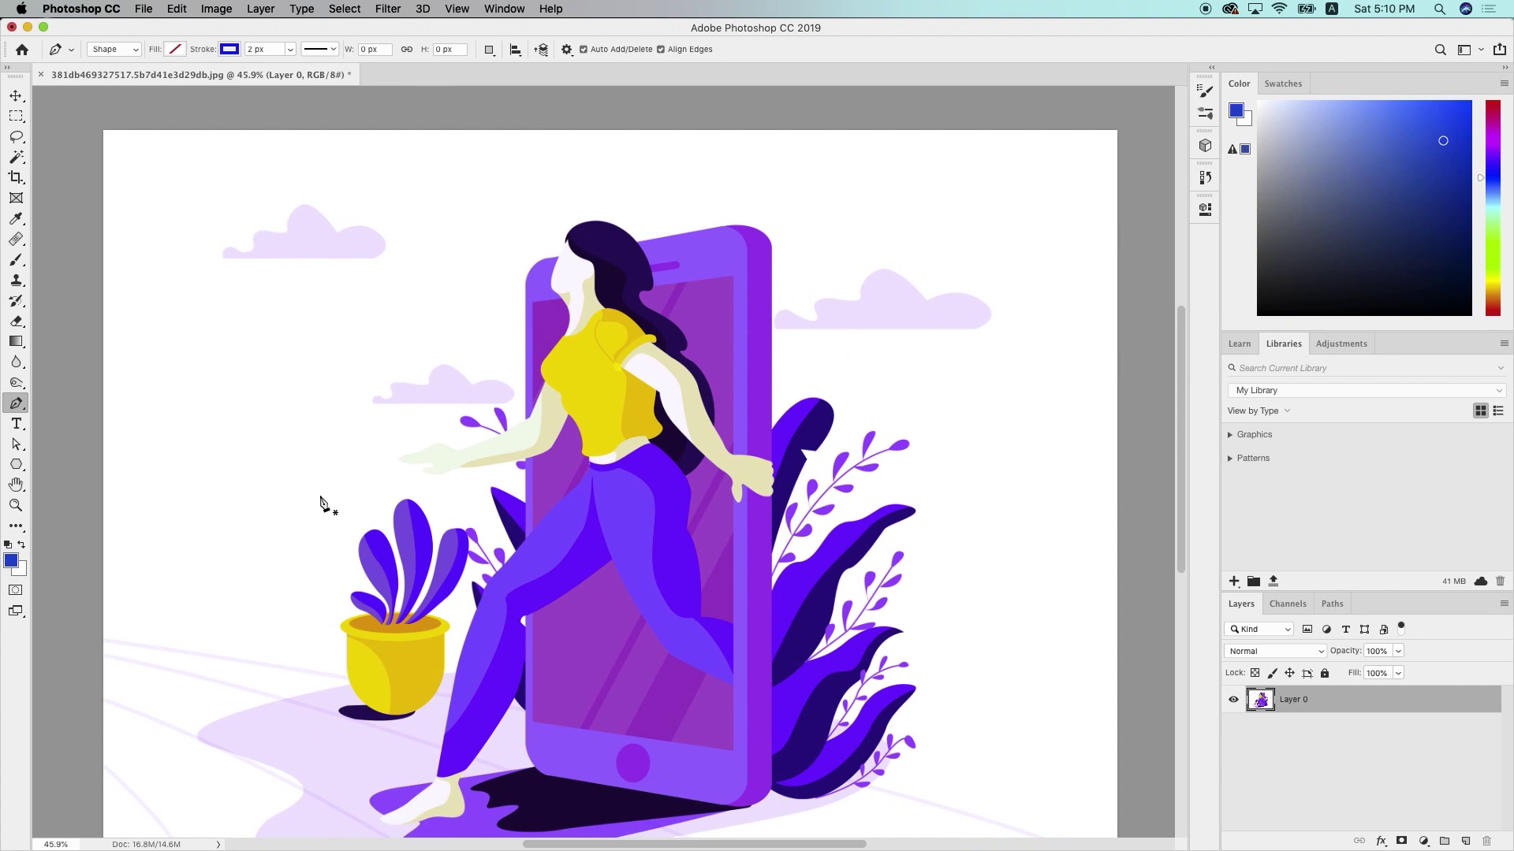
{"action": "scroll", "coordinate": [321, 501], "scroll_direction": "down", "scroll_amount": 1}
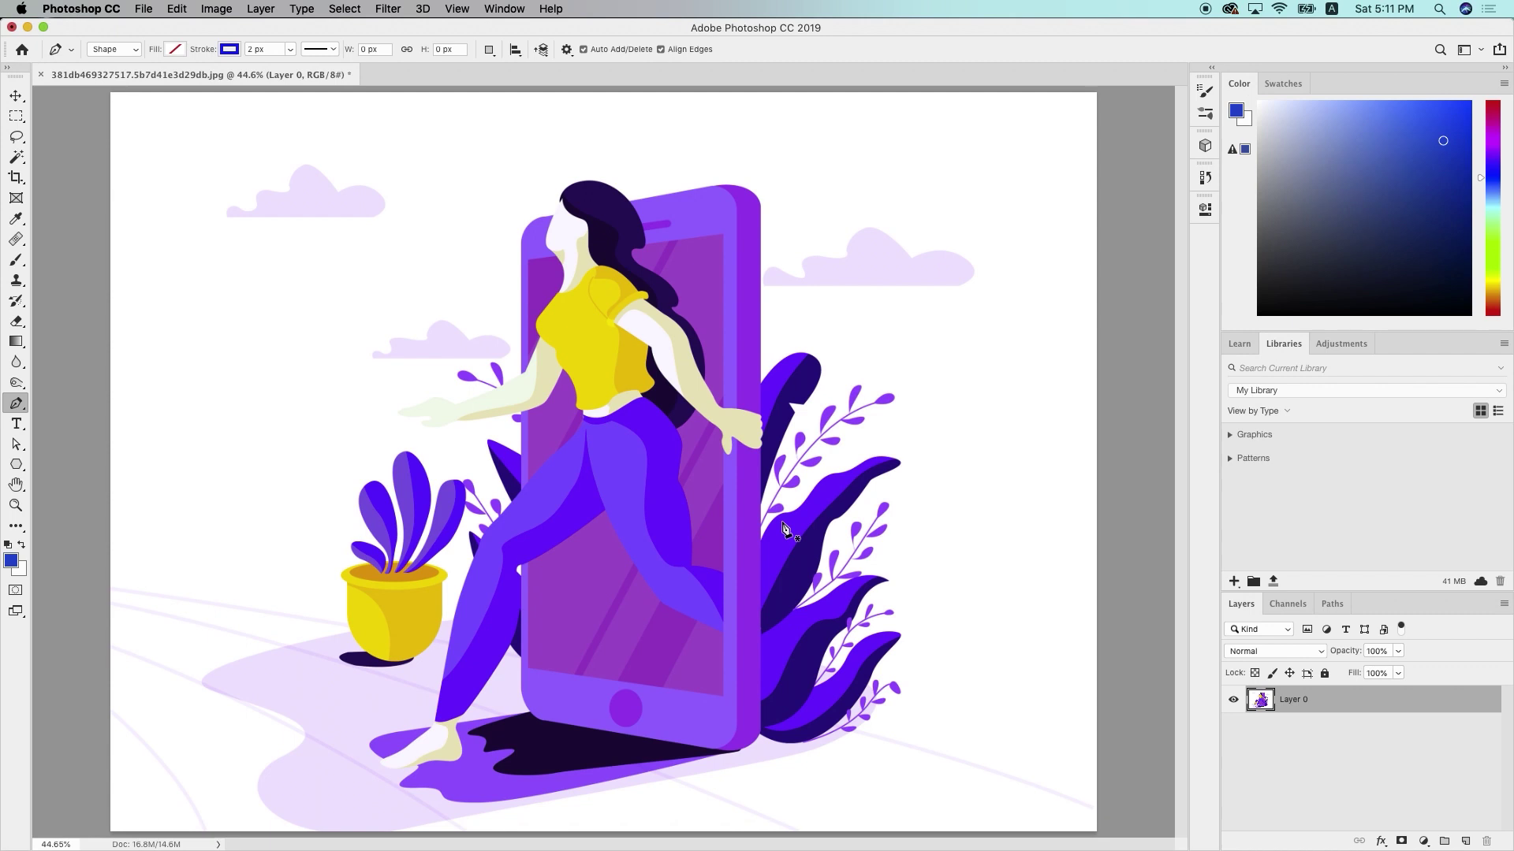
{"action": "scroll", "coordinate": [601, 464], "scroll_direction": "up", "scroll_amount": 3}
{"action": "scroll", "coordinate": [493, 497], "scroll_direction": "up", "scroll_amount": 1}
{"action": "scroll", "coordinate": [473, 520], "scroll_direction": "down", "scroll_amount": 5}
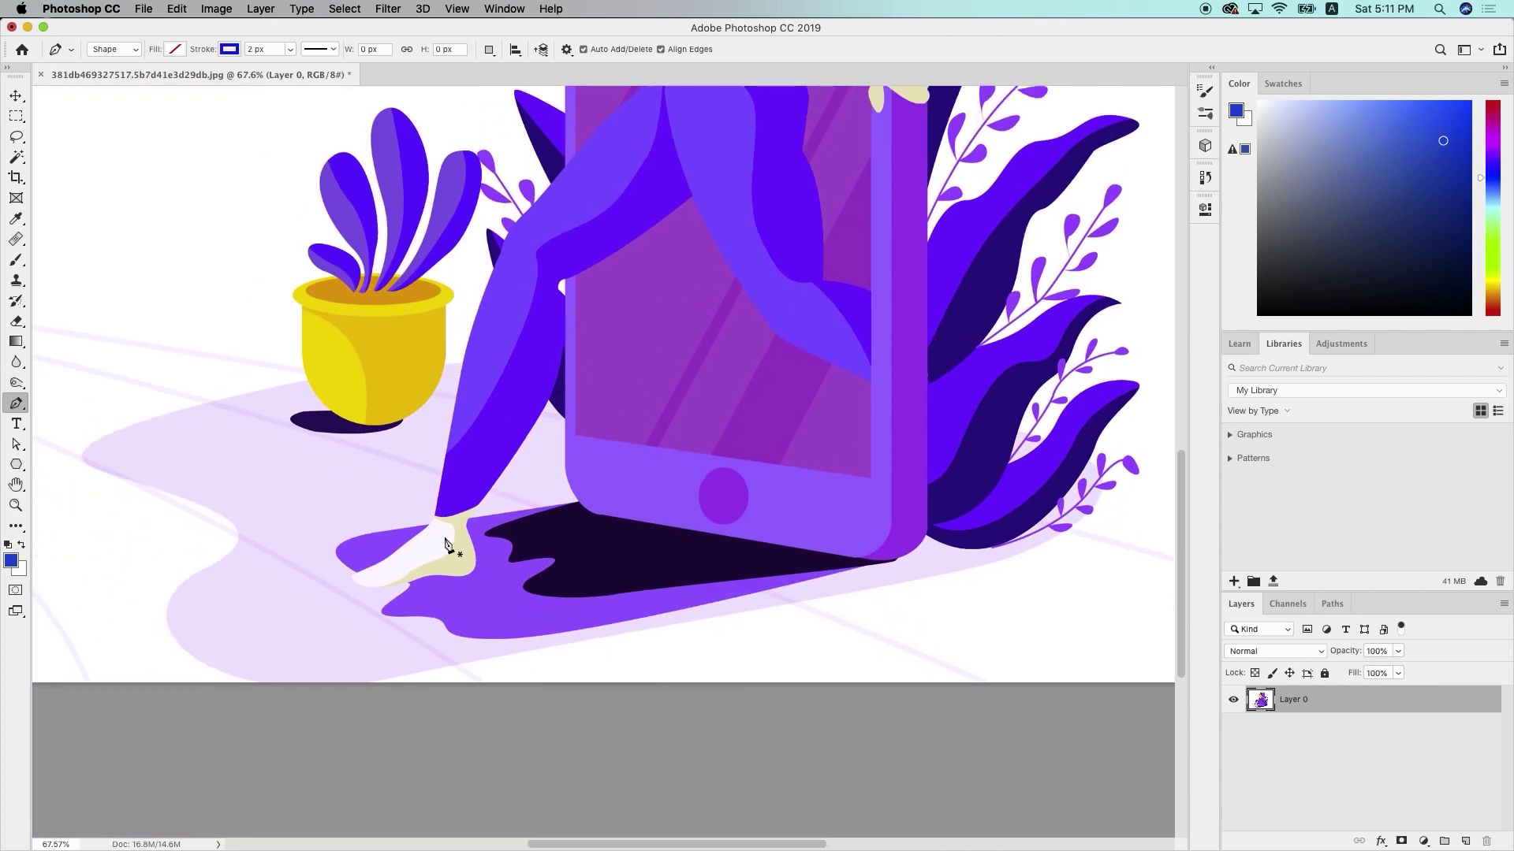
{"action": "scroll", "coordinate": [446, 544], "scroll_direction": "up", "scroll_amount": 1}
{"action": "scroll", "coordinate": [426, 584], "scroll_direction": "up", "scroll_amount": 2}
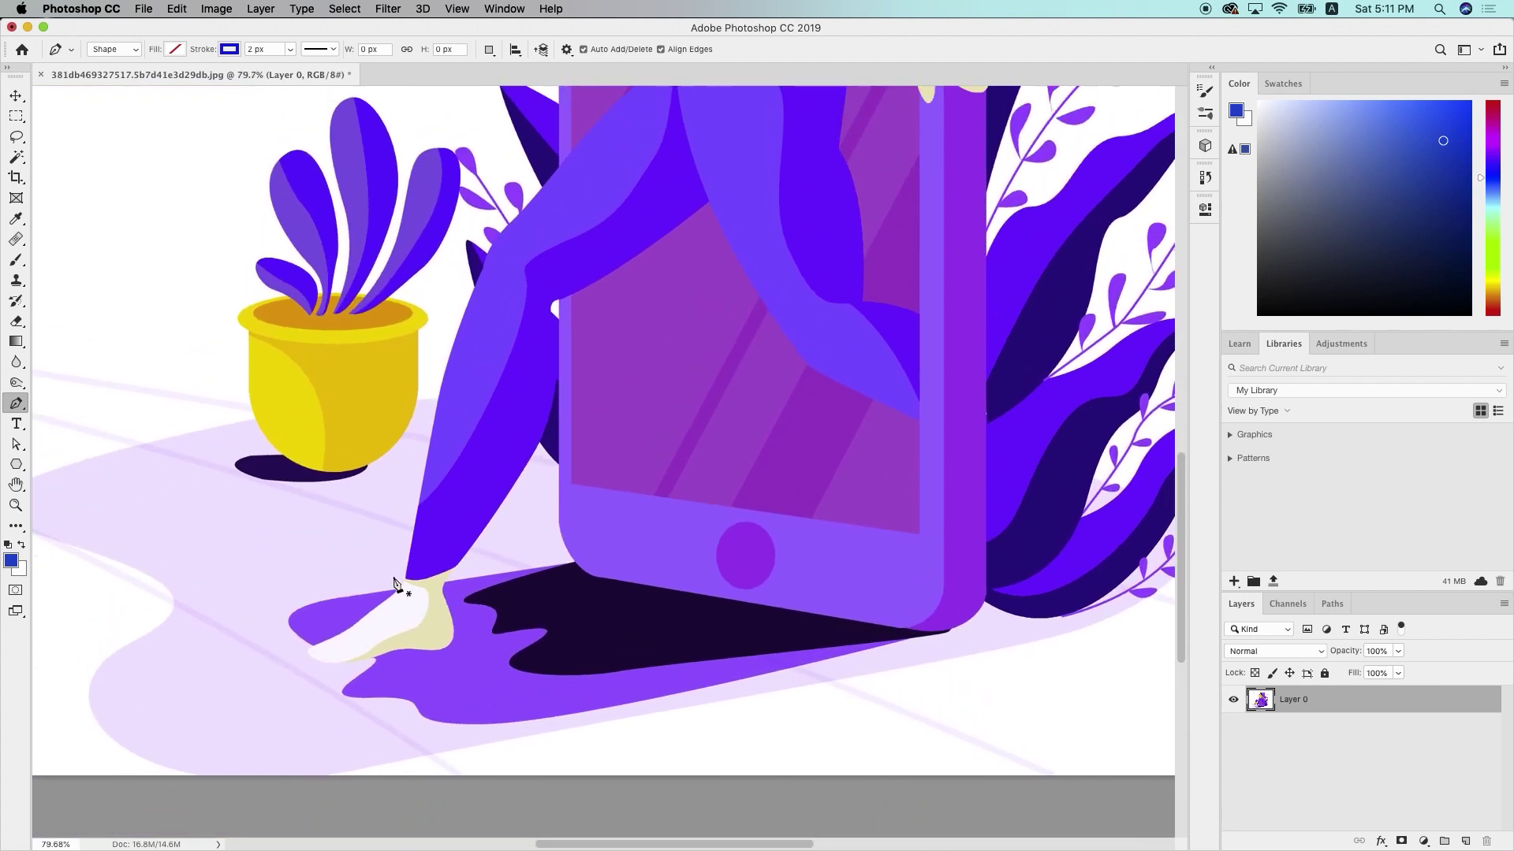
{"action": "scroll", "coordinate": [397, 585], "scroll_direction": "up", "scroll_amount": 2}
{"action": "scroll", "coordinate": [396, 585], "scroll_direction": "up", "scroll_amount": 1}
{"action": "left_click", "coordinate": [353, 607]}
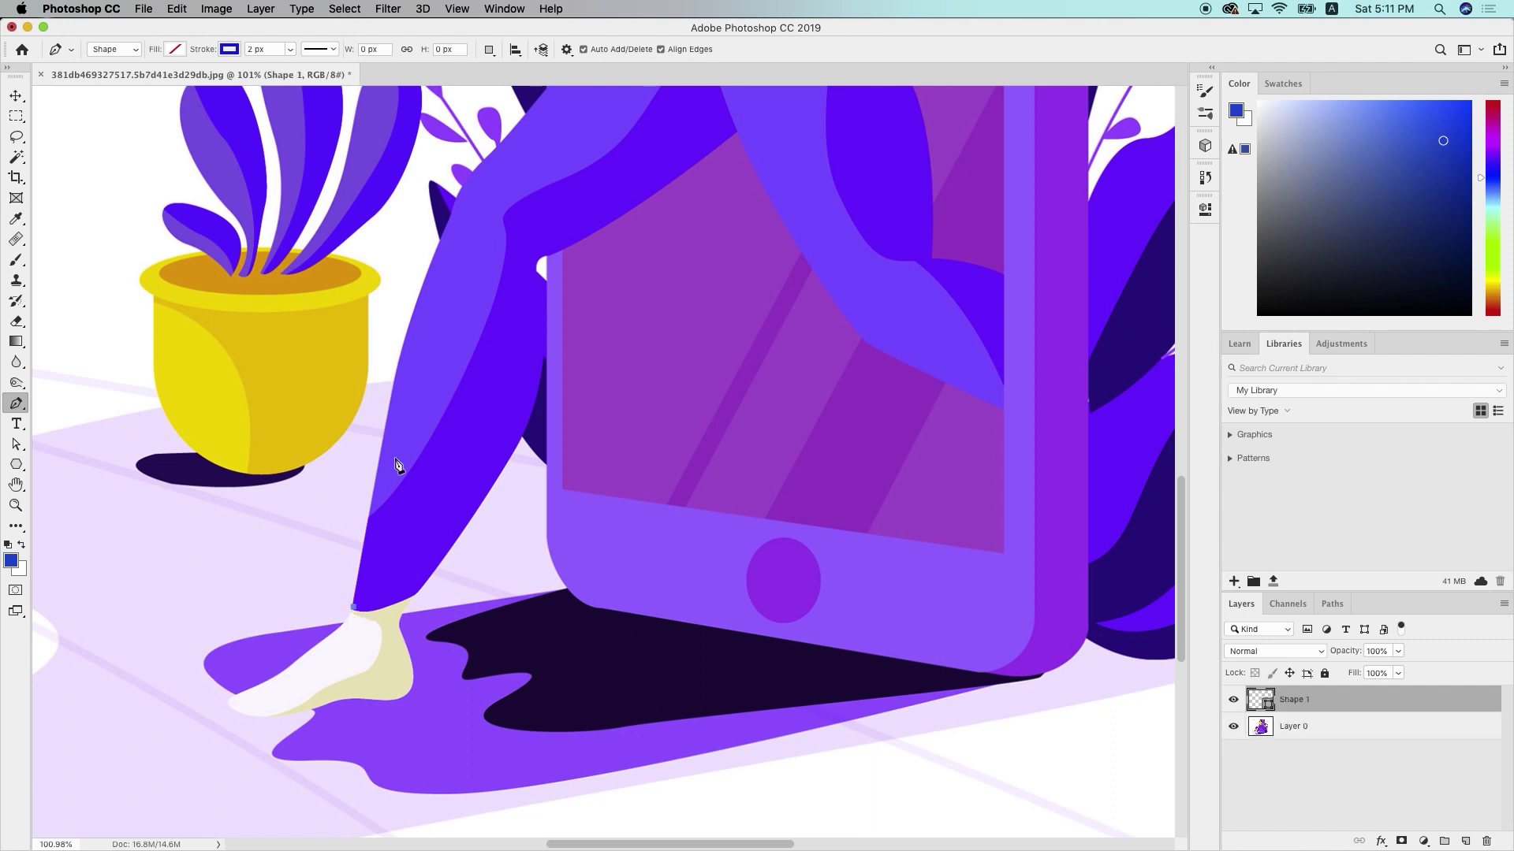
{"action": "left_click_drag", "start_coordinate": [392, 387], "coordinate": [408, 330]}
{"action": "left_click_drag", "start_coordinate": [444, 238], "coordinate": [490, 165]}
{"action": "scroll", "coordinate": [490, 165], "scroll_direction": "up", "scroll_amount": 5}
{"action": "left_click", "coordinate": [491, 278]}
{"action": "left_click_drag", "start_coordinate": [491, 277], "coordinate": [514, 262]}
{"action": "left_click", "coordinate": [575, 182]}
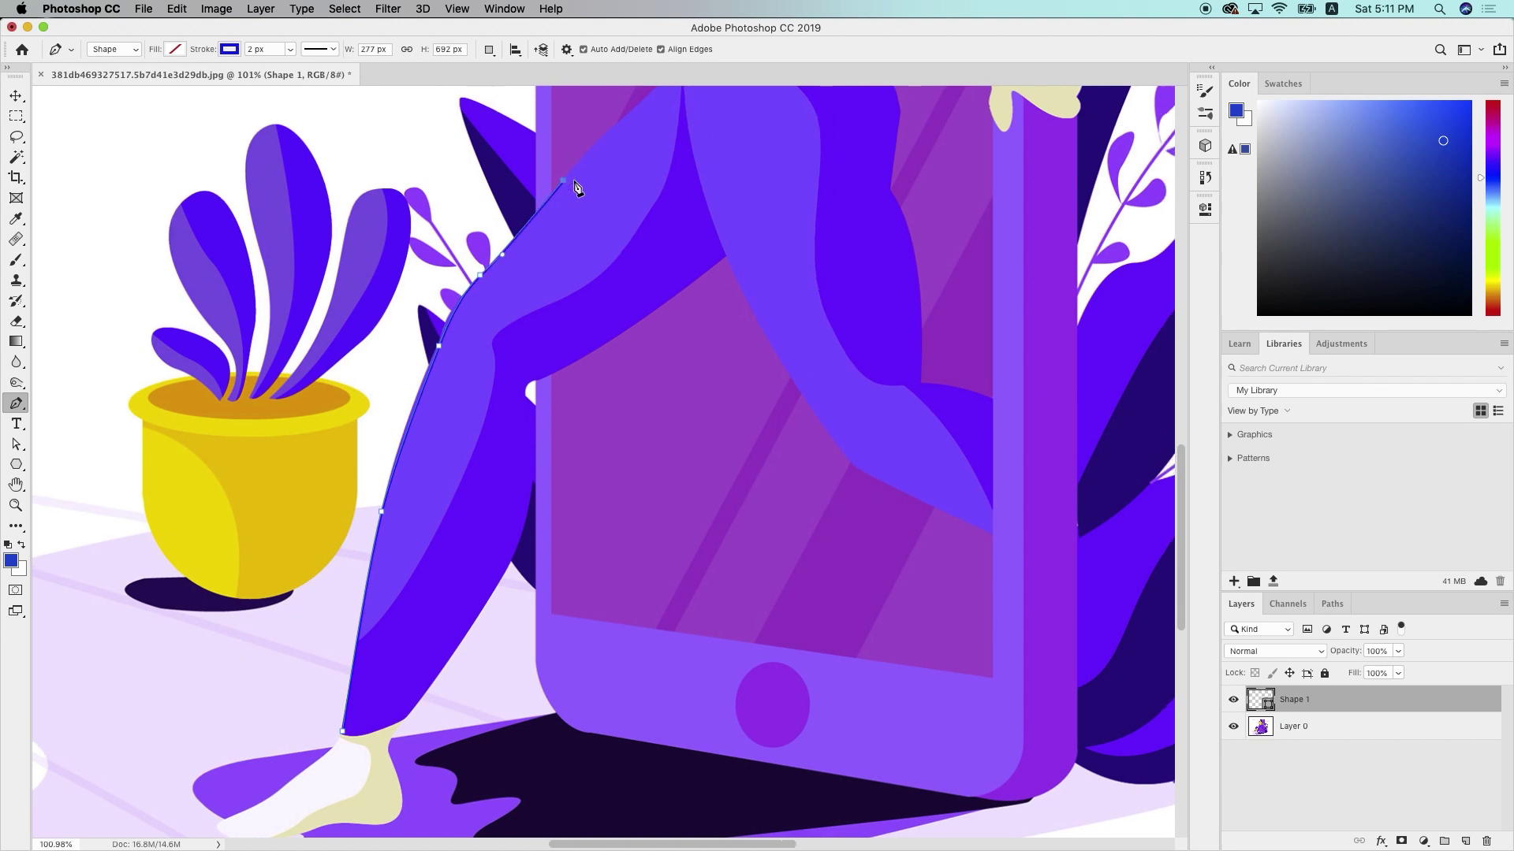
Continue the trouser path up the front thigh, along the waistline and around the rear hip
{"action": "scroll", "coordinate": [575, 186], "scroll_direction": "up", "scroll_amount": 8}
{"action": "scroll", "coordinate": [574, 186], "scroll_direction": "right", "scroll_amount": 6}
{"action": "left_click_drag", "start_coordinate": [525, 286], "coordinate": [536, 276]}
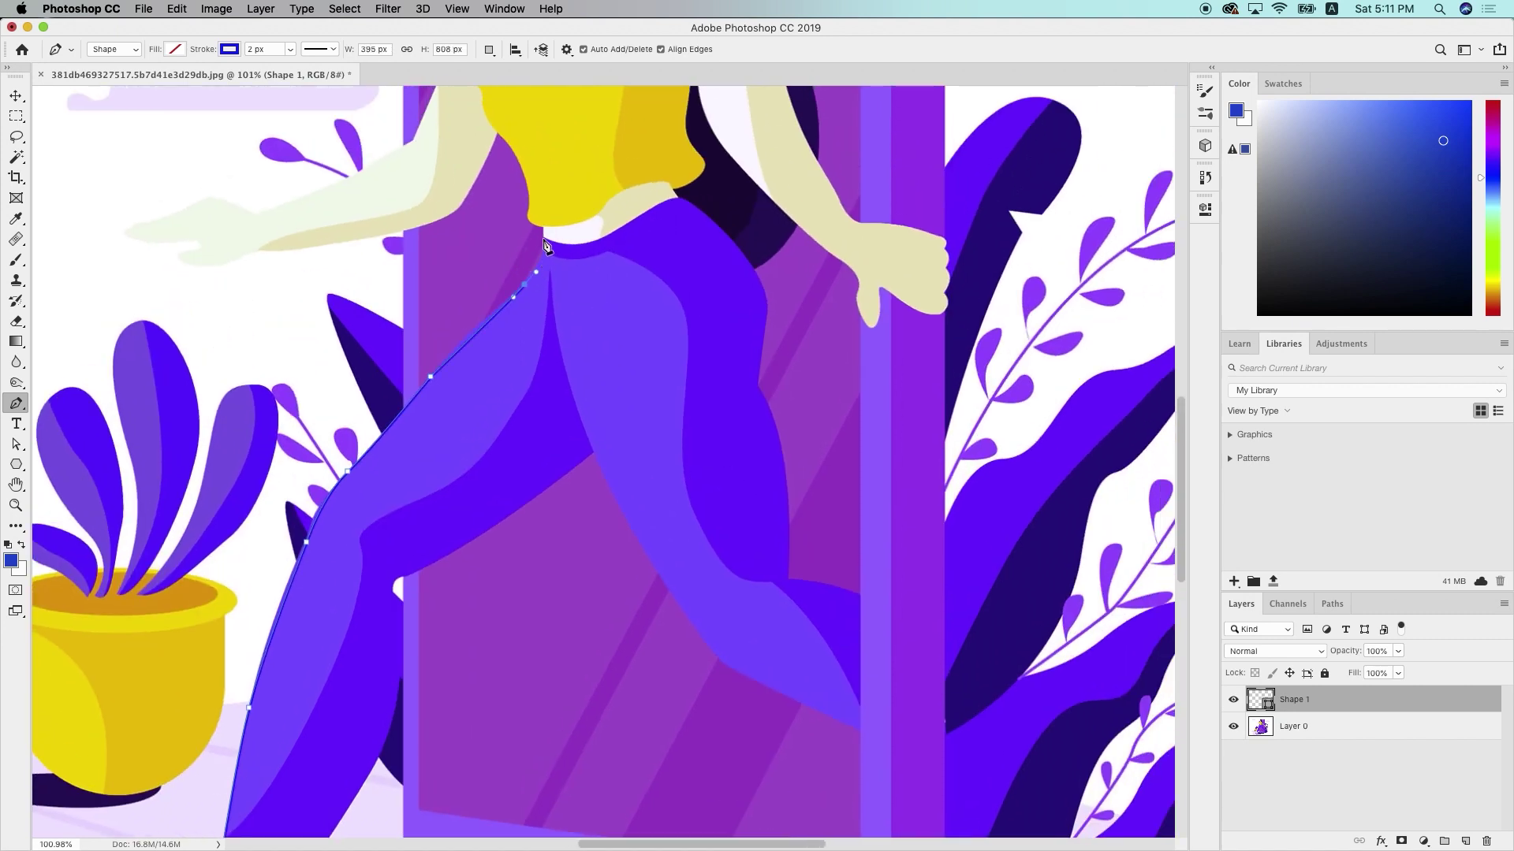
{"action": "left_click", "coordinate": [543, 237]}
{"action": "left_click_drag", "start_coordinate": [584, 245], "coordinate": [739, 249]}
{"action": "left_click_drag", "start_coordinate": [764, 324], "coordinate": [759, 369]}
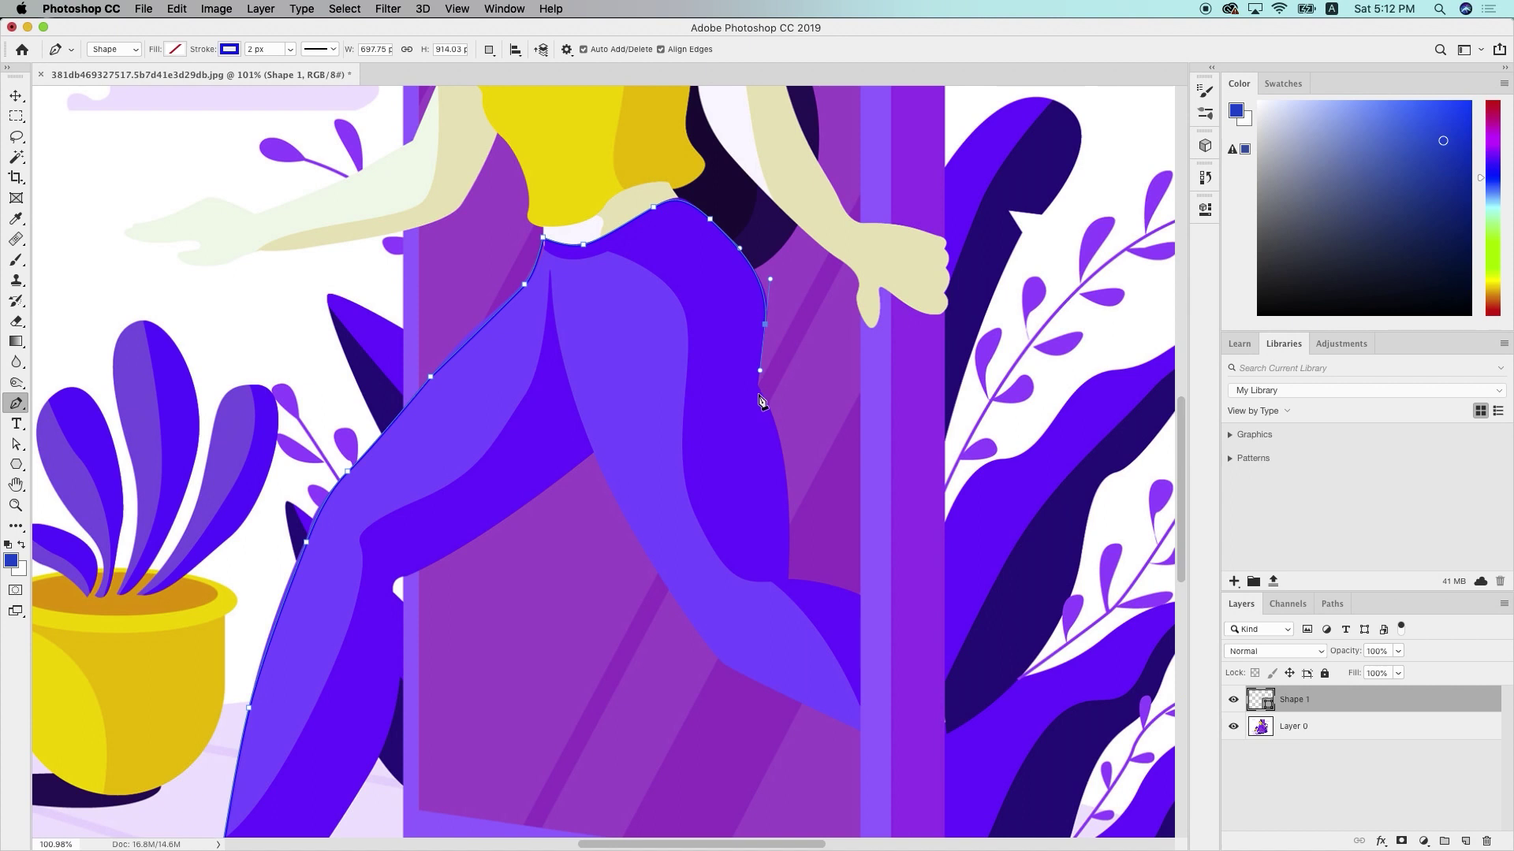
Continue the path down the back of the rear leg, around the knee bend to the edge of the phone screen
{"action": "left_click", "coordinate": [758, 388]}
{"action": "scroll", "coordinate": [783, 433], "scroll_direction": "down", "scroll_amount": 3}
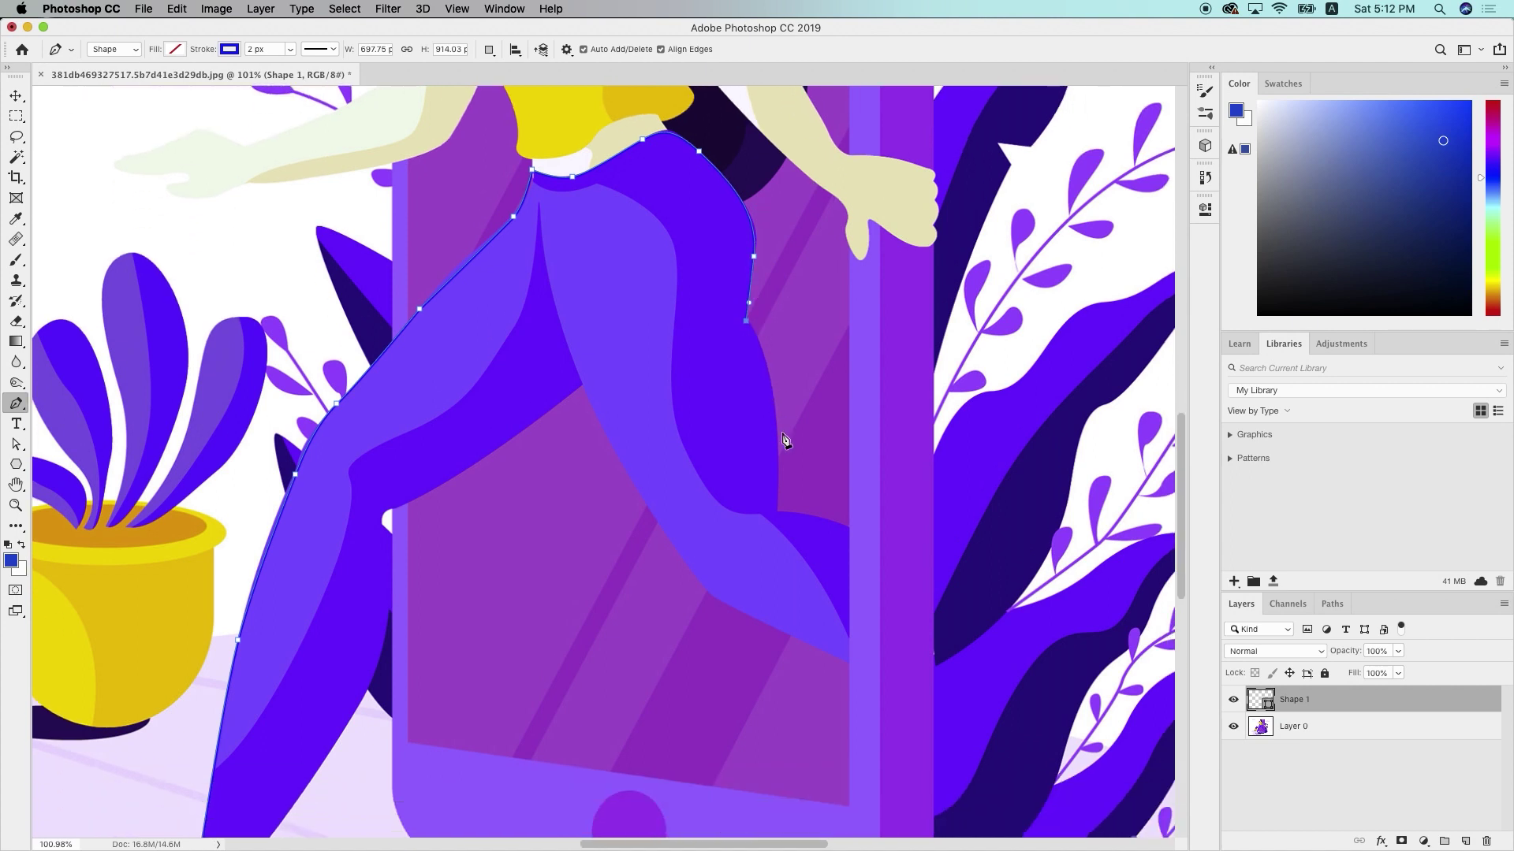
{"action": "left_click_drag", "start_coordinate": [775, 411], "coordinate": [777, 466]}
{"action": "left_click", "coordinate": [775, 517]}
{"action": "scroll", "coordinate": [777, 520], "scroll_direction": "down", "scroll_amount": 3}
{"action": "scroll", "coordinate": [777, 520], "scroll_direction": "right", "scroll_amount": 3}
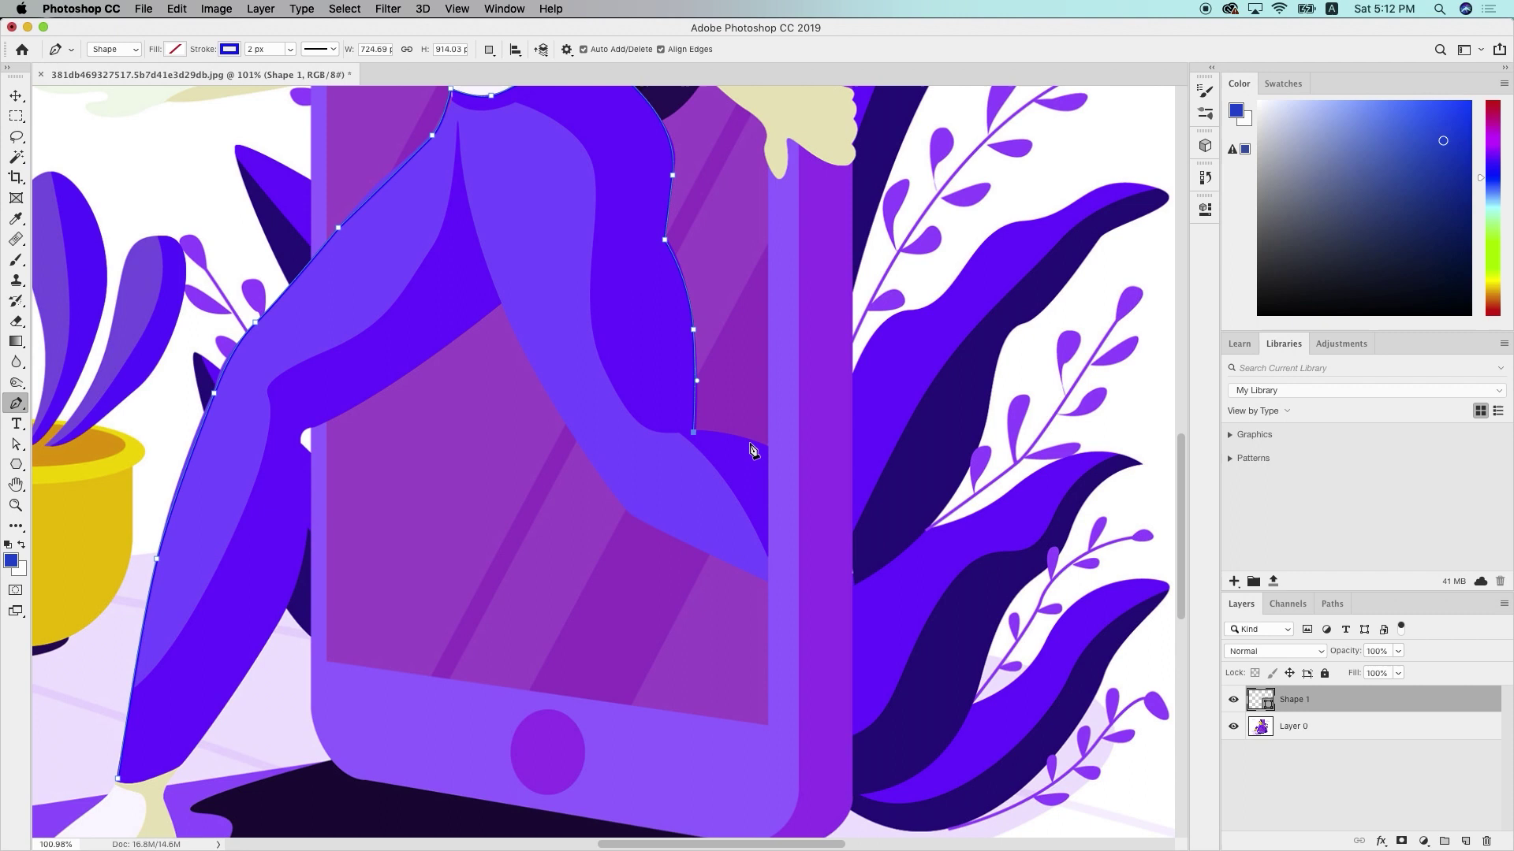
{"action": "left_click_drag", "start_coordinate": [750, 443], "coordinate": [768, 447]}
{"action": "left_click", "coordinate": [769, 449]}
Resume the path at its last anchor and trace the rear leg's cut edge and underside up to the crotch
{"action": "left_click", "coordinate": [18, 445]}
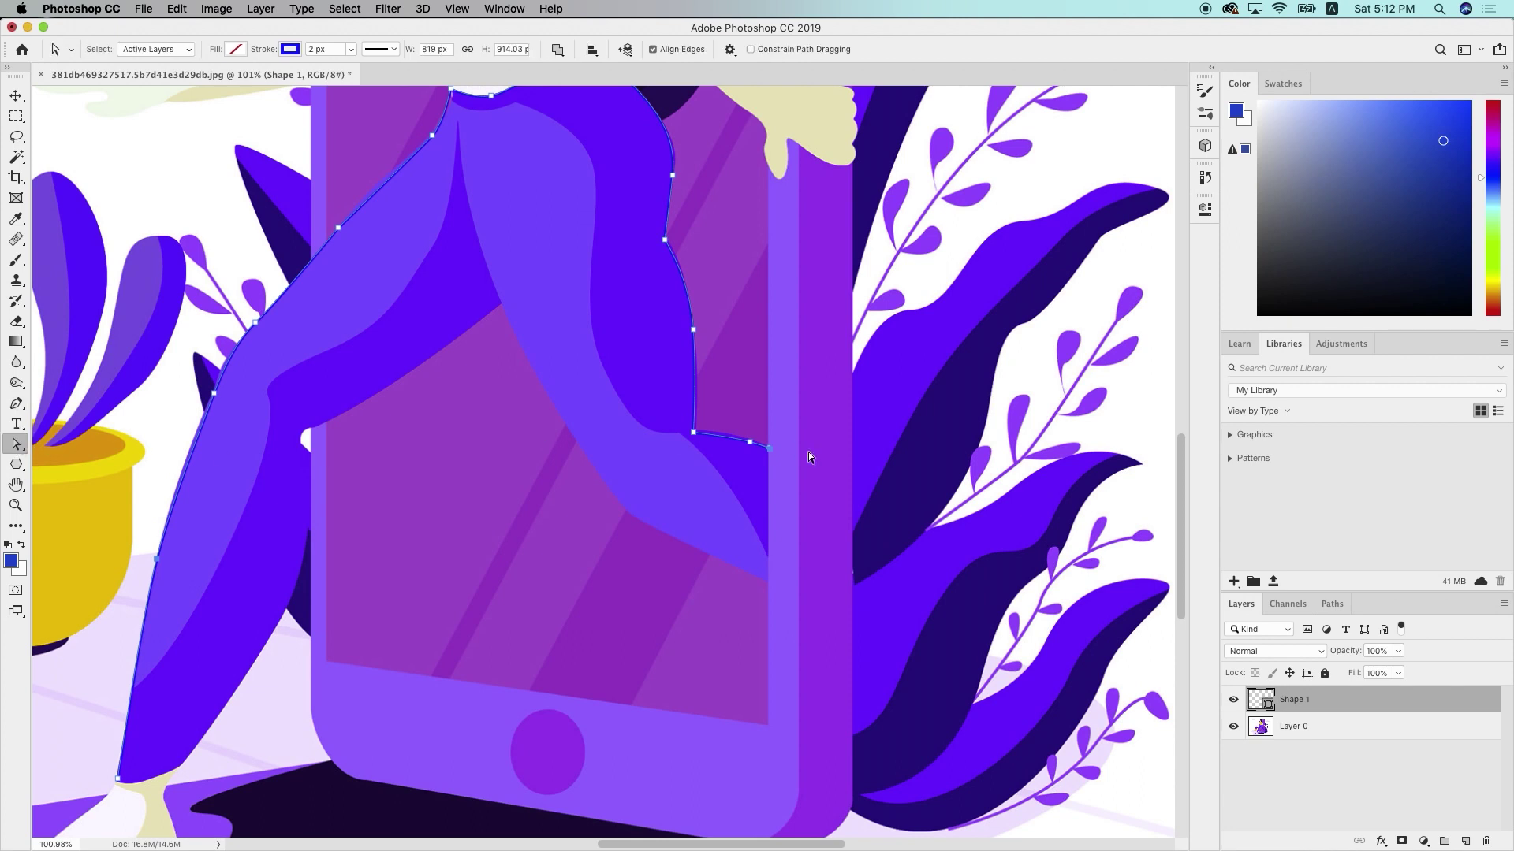
{"action": "left_click", "coordinate": [768, 448]}
{"action": "left_click", "coordinate": [16, 403]}
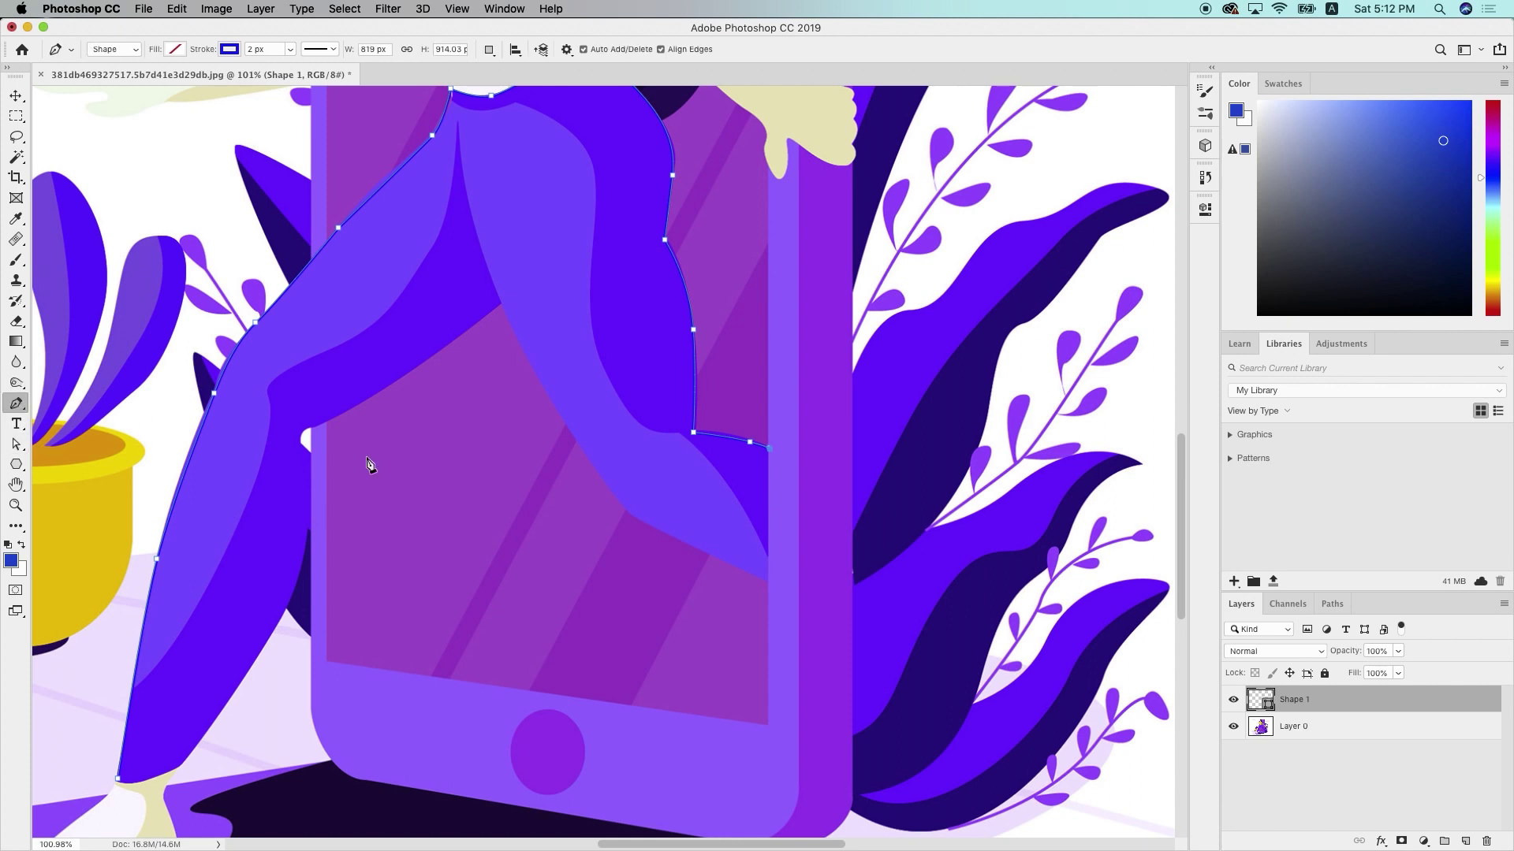
{"action": "left_click", "coordinate": [768, 449]}
{"action": "left_click", "coordinate": [768, 581]}
{"action": "left_click_drag", "start_coordinate": [648, 524], "coordinate": [580, 450]}
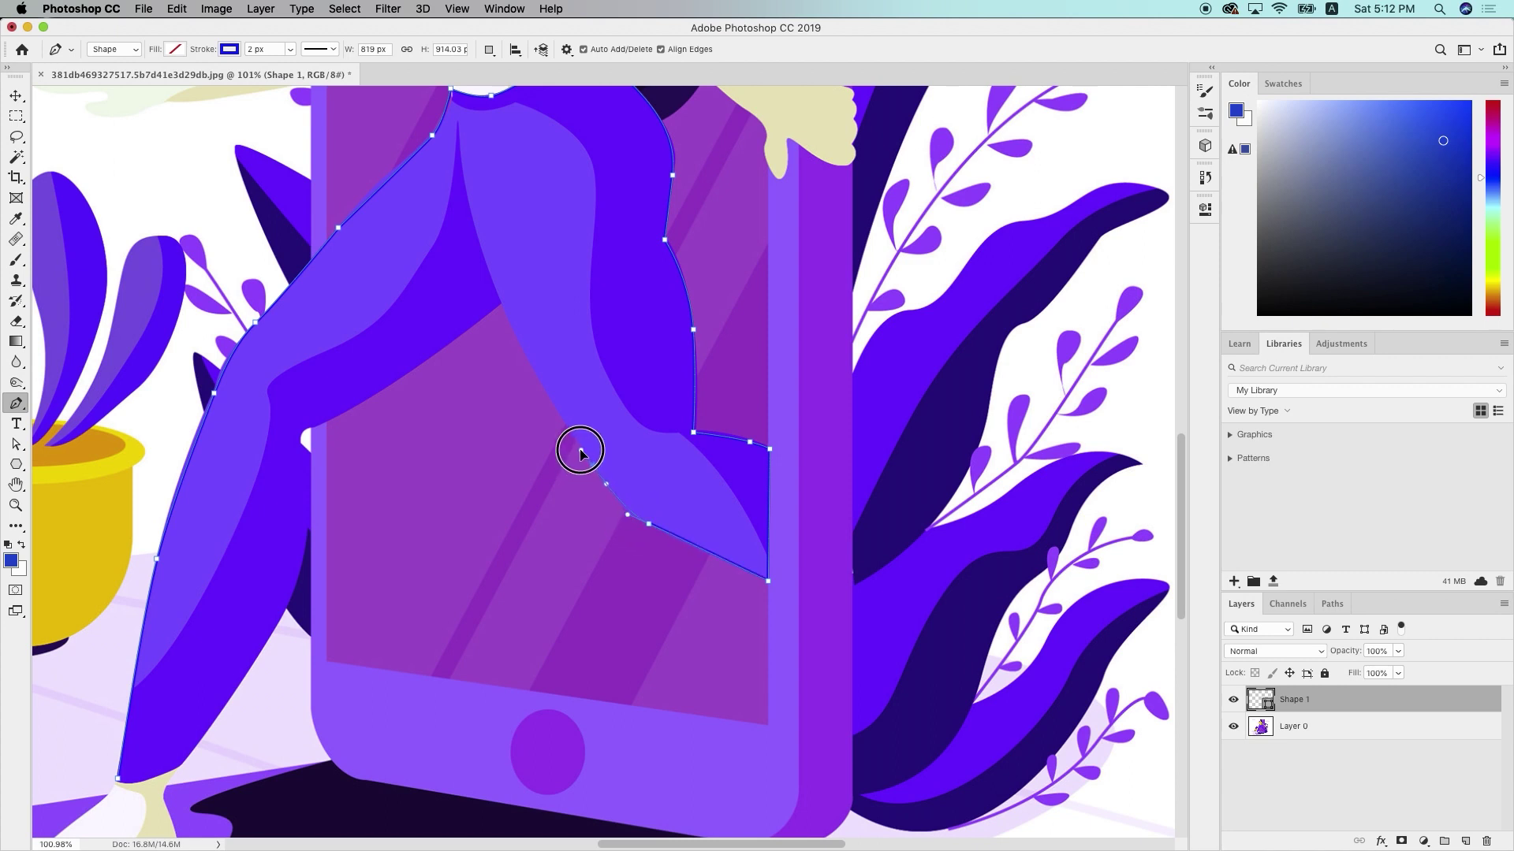
{"action": "left_click_drag", "start_coordinate": [530, 362], "coordinate": [522, 347]}
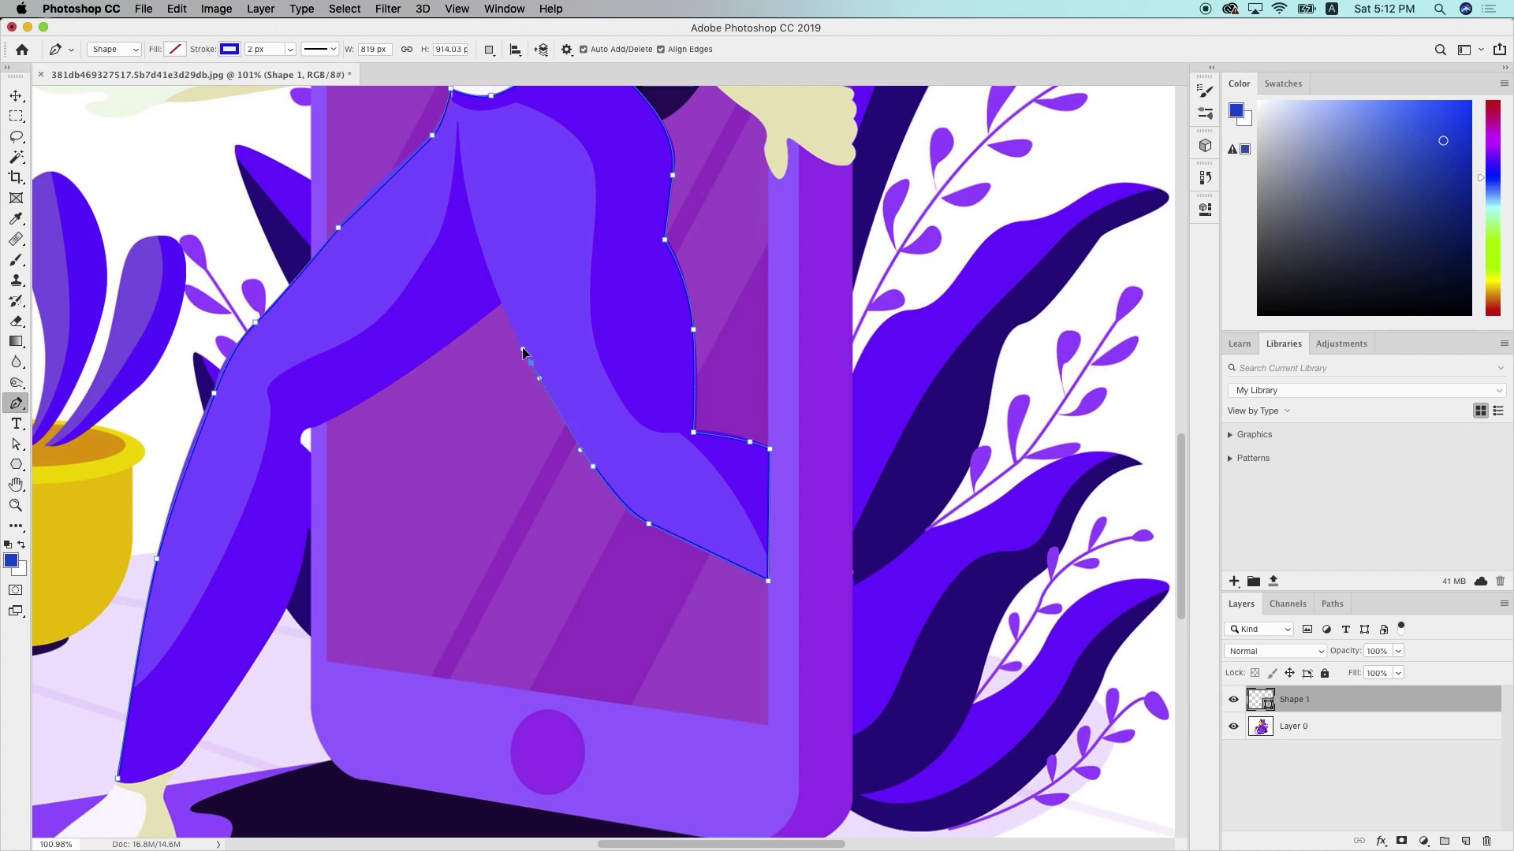
{"action": "left_click", "coordinate": [502, 303]}
Trace the inner edge of the front leg down to the trouser hem and close the path at the ankle
{"action": "left_click_drag", "start_coordinate": [405, 374], "coordinate": [376, 392]}
{"action": "left_click_drag", "start_coordinate": [307, 429], "coordinate": [310, 452]}
{"action": "left_click_drag", "start_coordinate": [311, 508], "coordinate": [307, 542]}
{"action": "left_click_drag", "start_coordinate": [282, 618], "coordinate": [262, 650]}
{"action": "scroll", "coordinate": [262, 650], "scroll_direction": "down", "scroll_amount": 5}
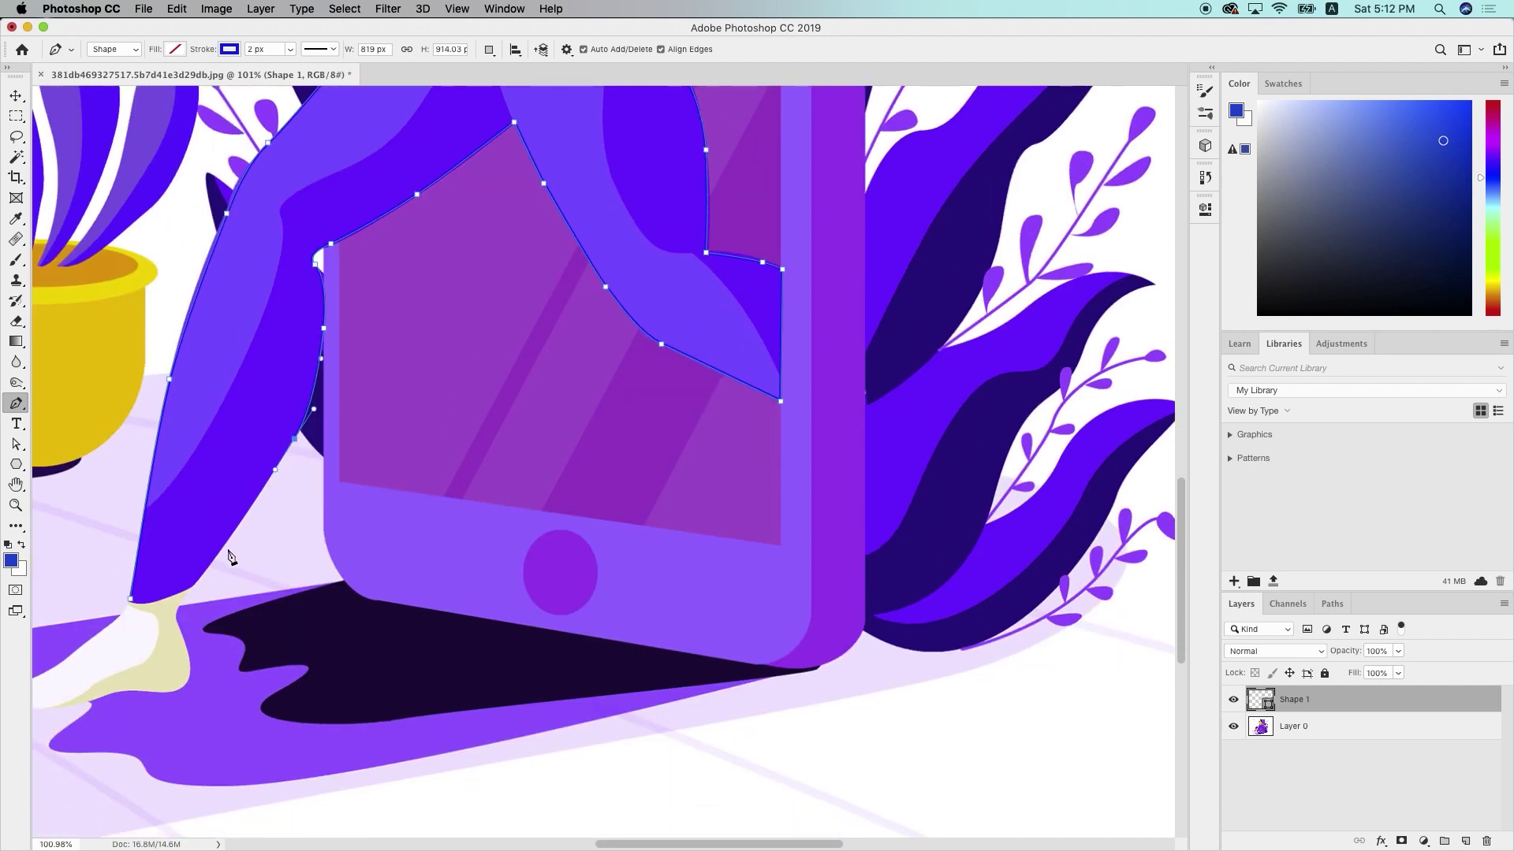
{"action": "left_click_drag", "start_coordinate": [227, 542], "coordinate": [149, 604]}
{"action": "left_click", "coordinate": [131, 599]}
{"action": "scroll", "coordinate": [236, 465], "scroll_direction": "down", "scroll_amount": 2}
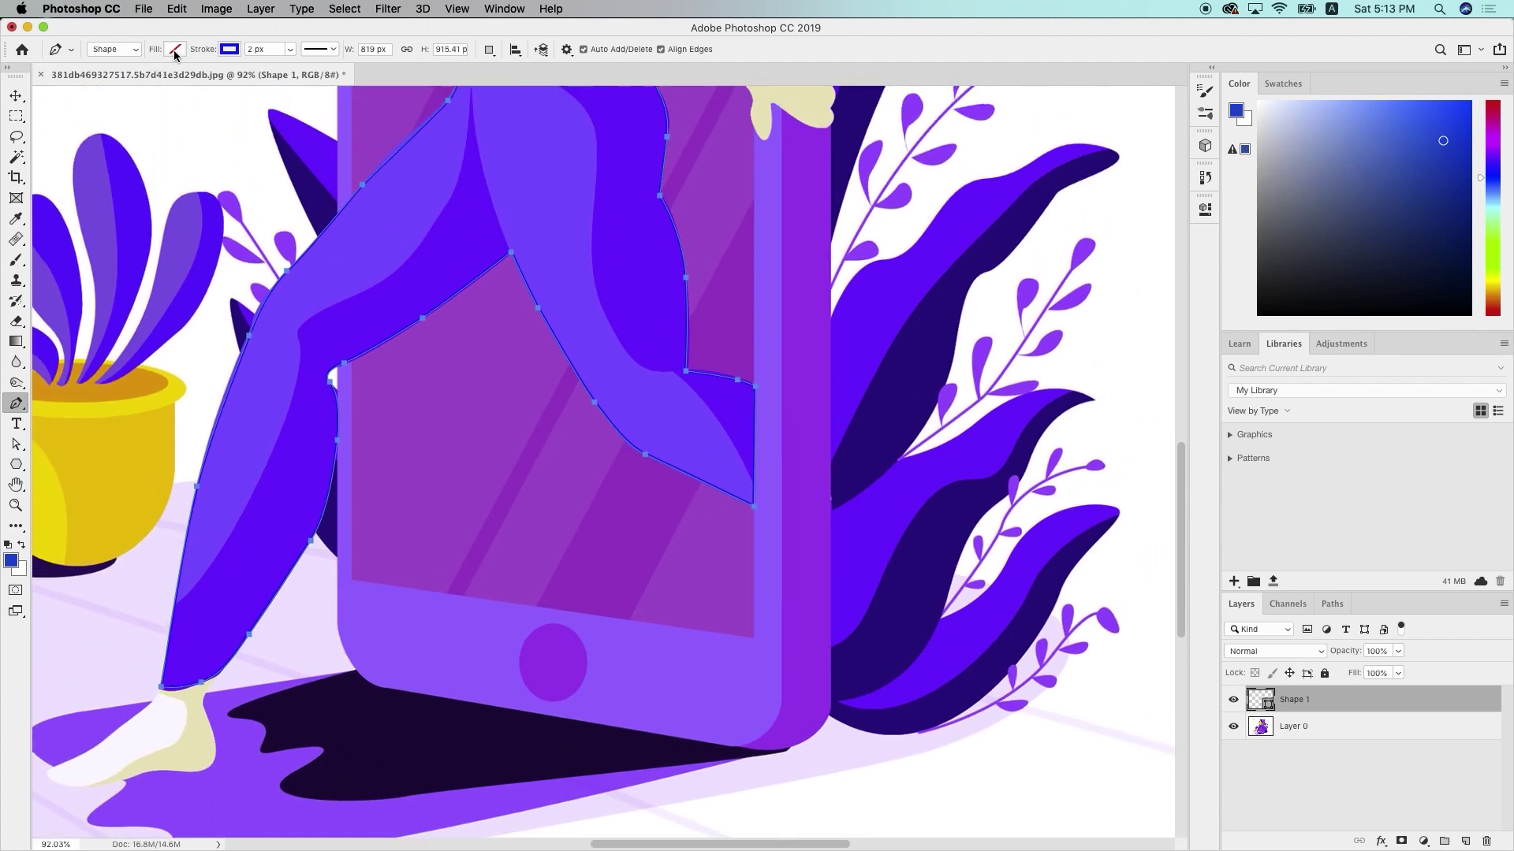
Fill the traced trouser shape with the solid blue #4e6cc3
{"action": "left_click", "coordinate": [175, 51]}
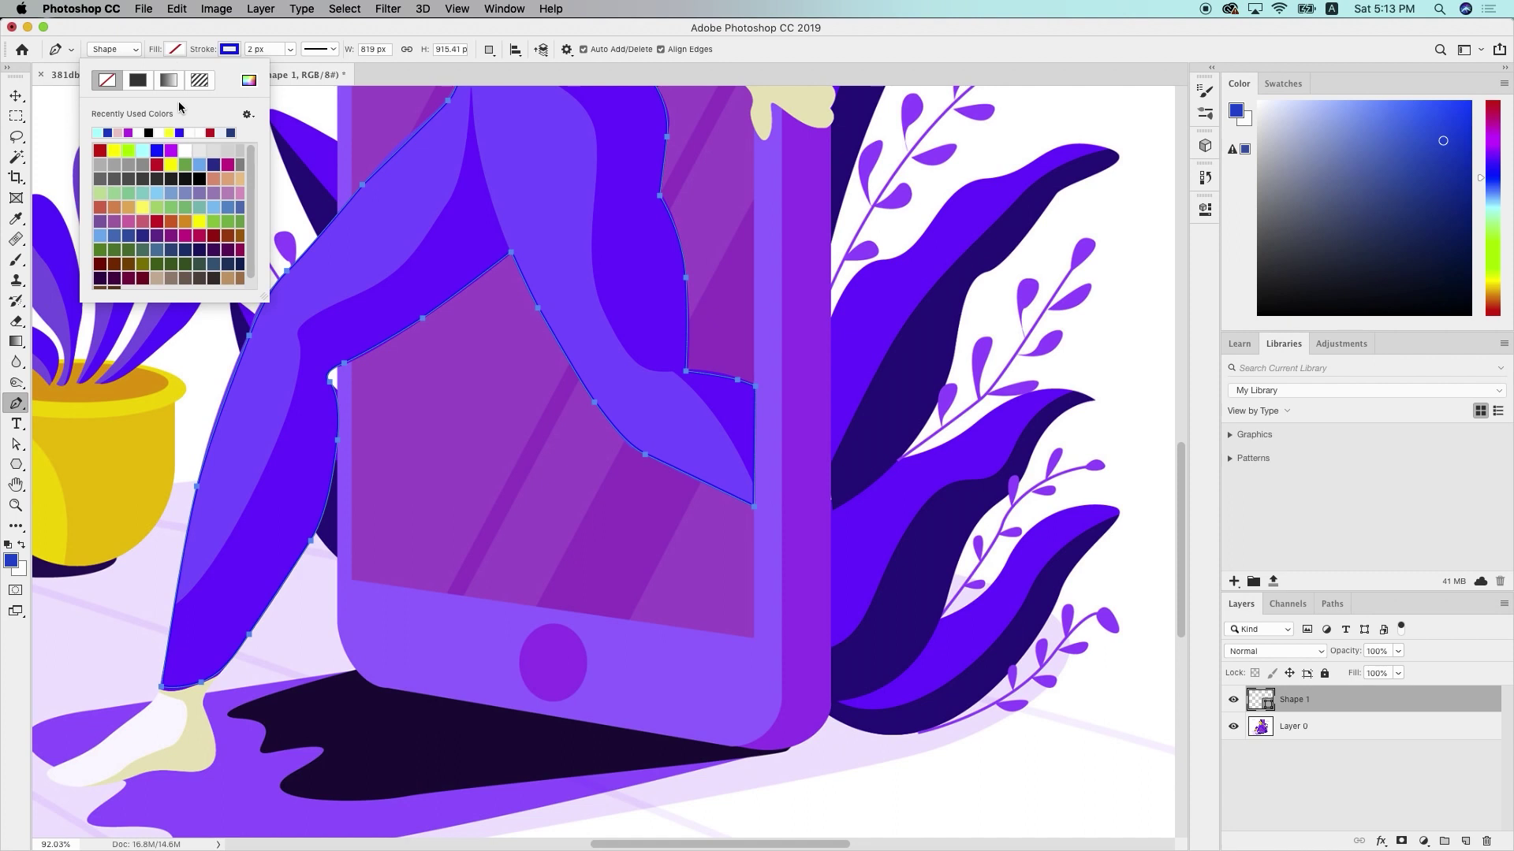
{"action": "left_click", "coordinate": [249, 81]}
{"action": "left_click", "coordinate": [843, 233]}
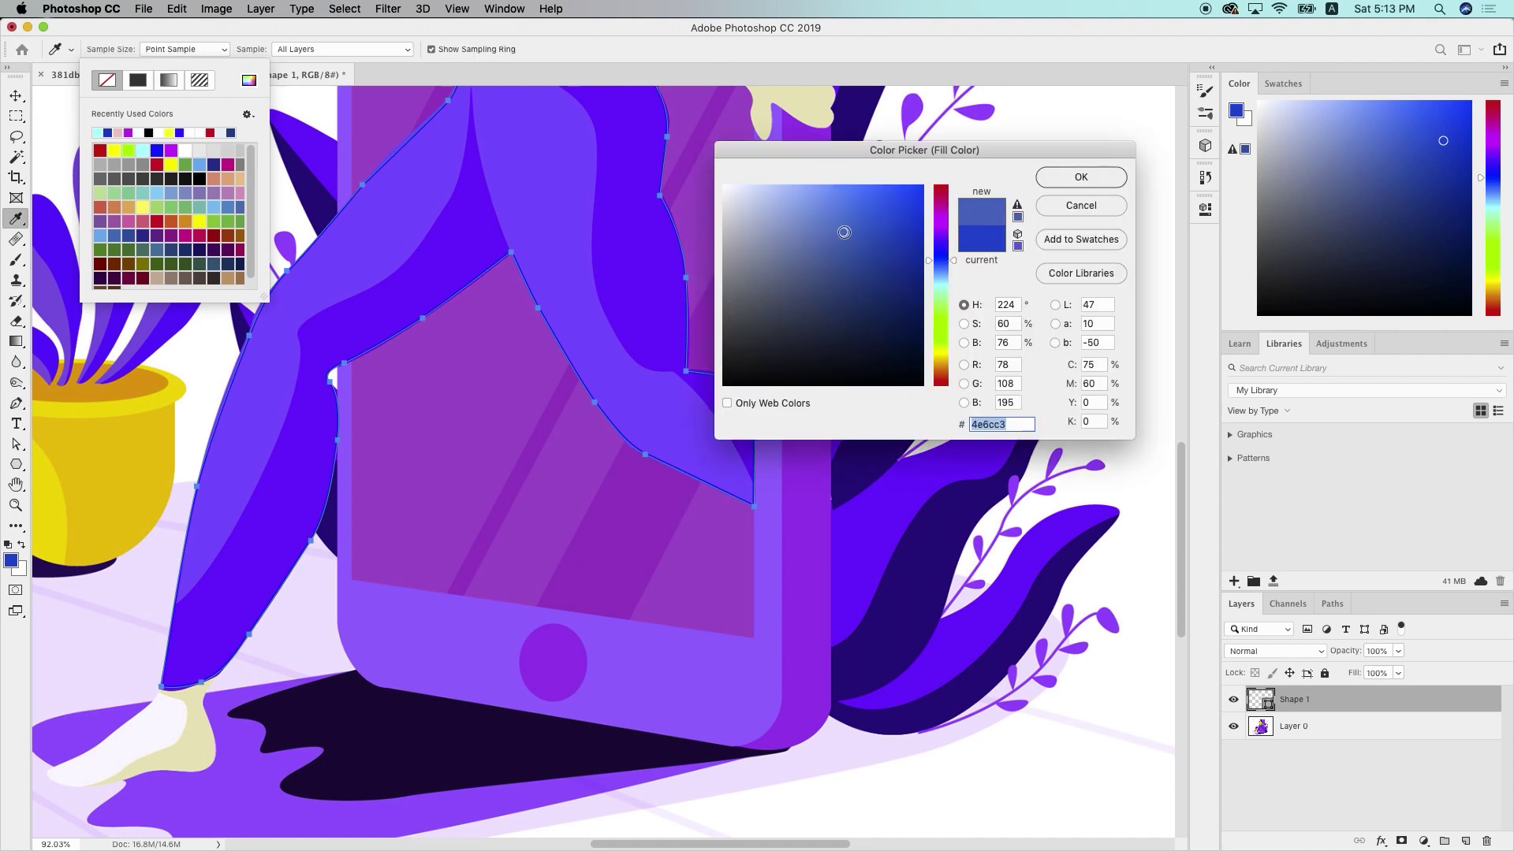
{"action": "left_click", "coordinate": [1086, 175]}
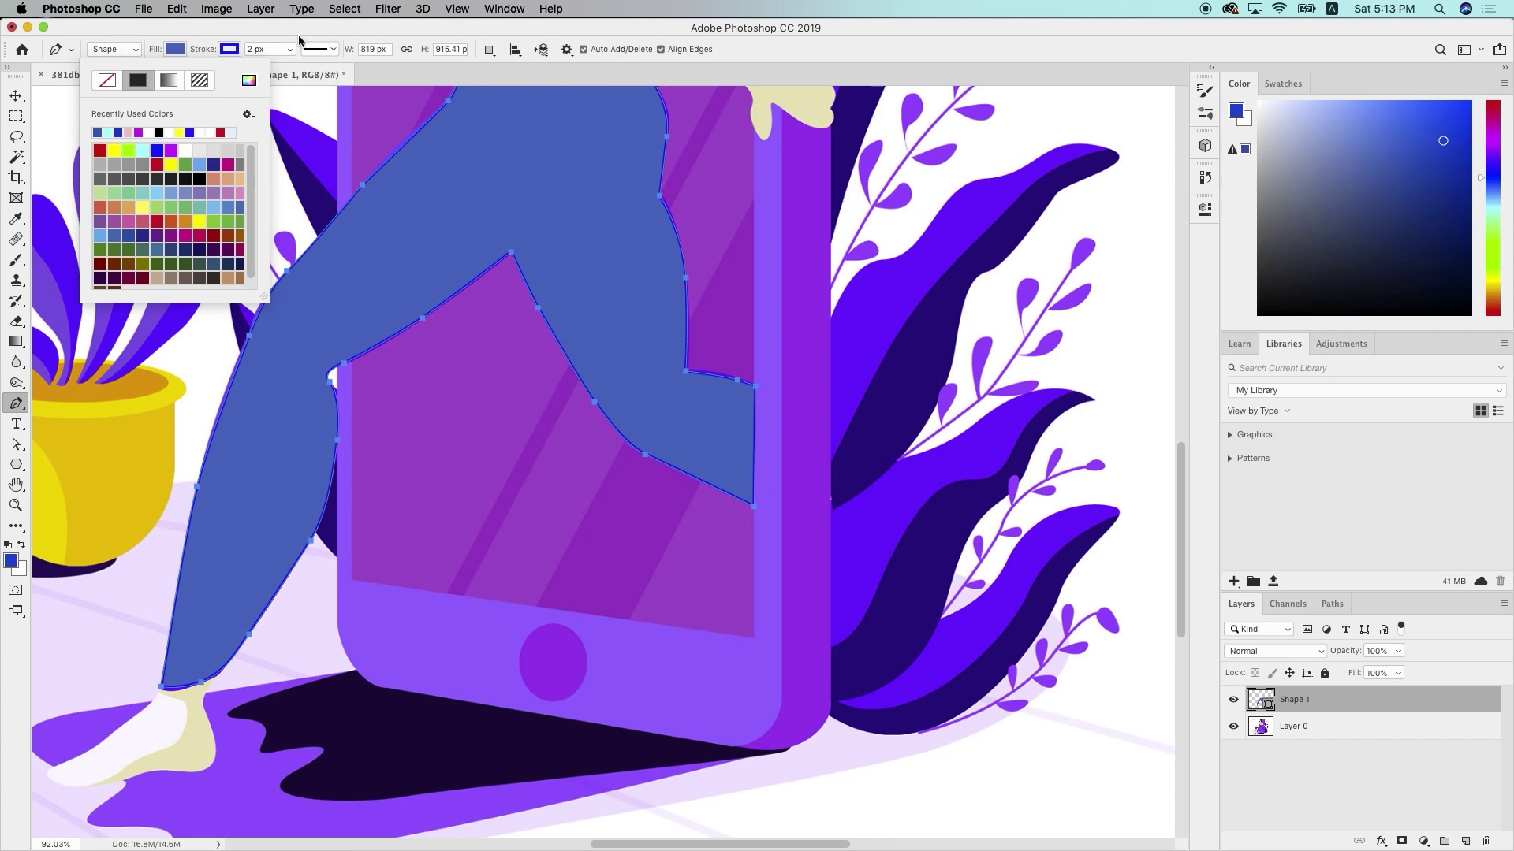
Set the trouser shape's stroke to no color and switch to the Move tool
{"action": "left_click", "coordinate": [229, 50]}
{"action": "left_click", "coordinate": [161, 79]}
{"action": "left_click", "coordinate": [16, 95]}
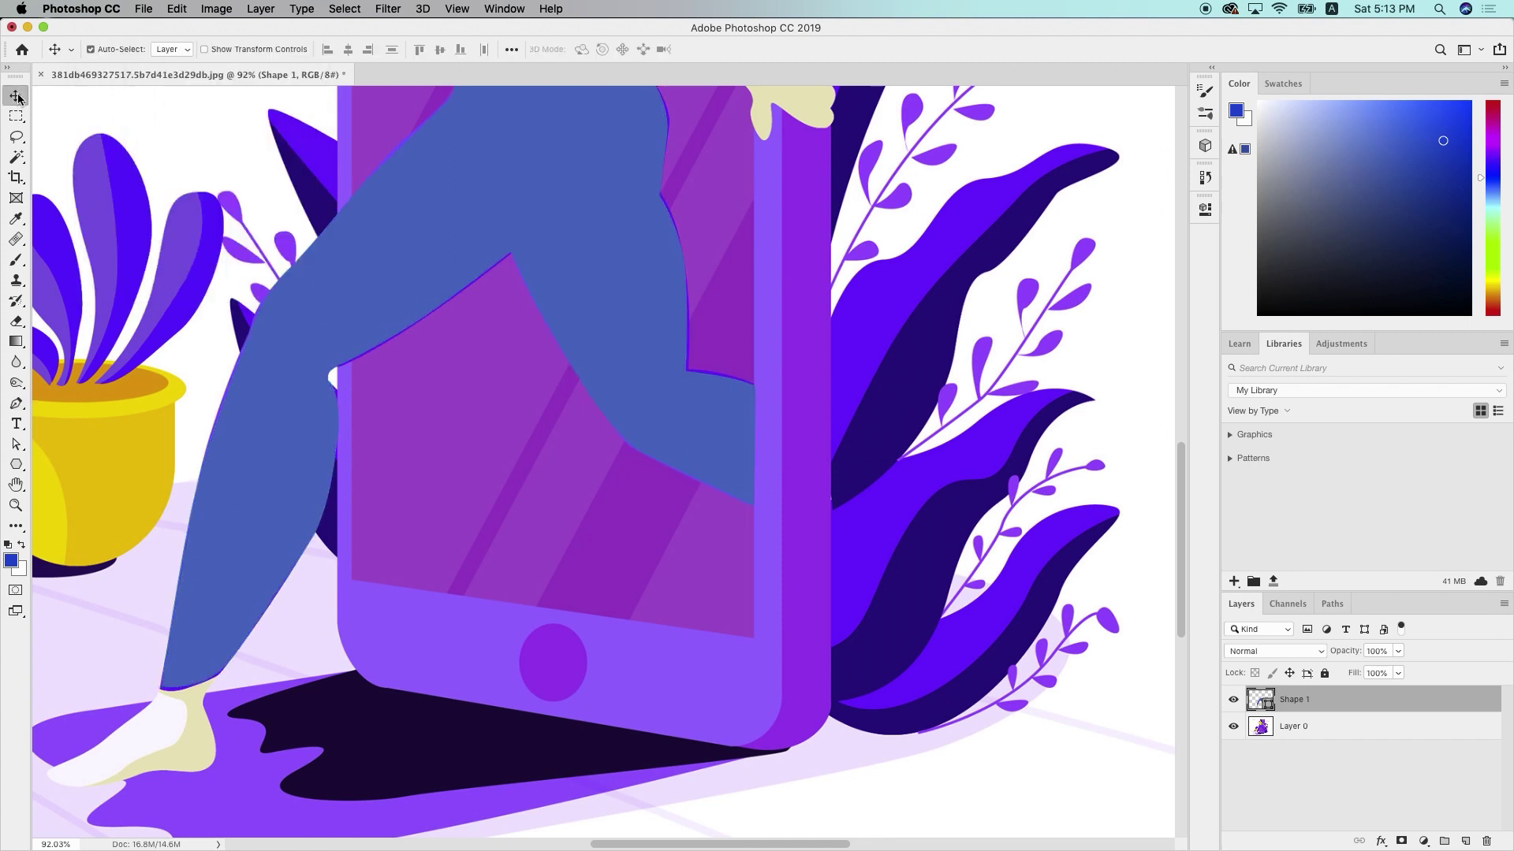
{"action": "scroll", "coordinate": [288, 361], "scroll_direction": "down", "scroll_amount": 5}
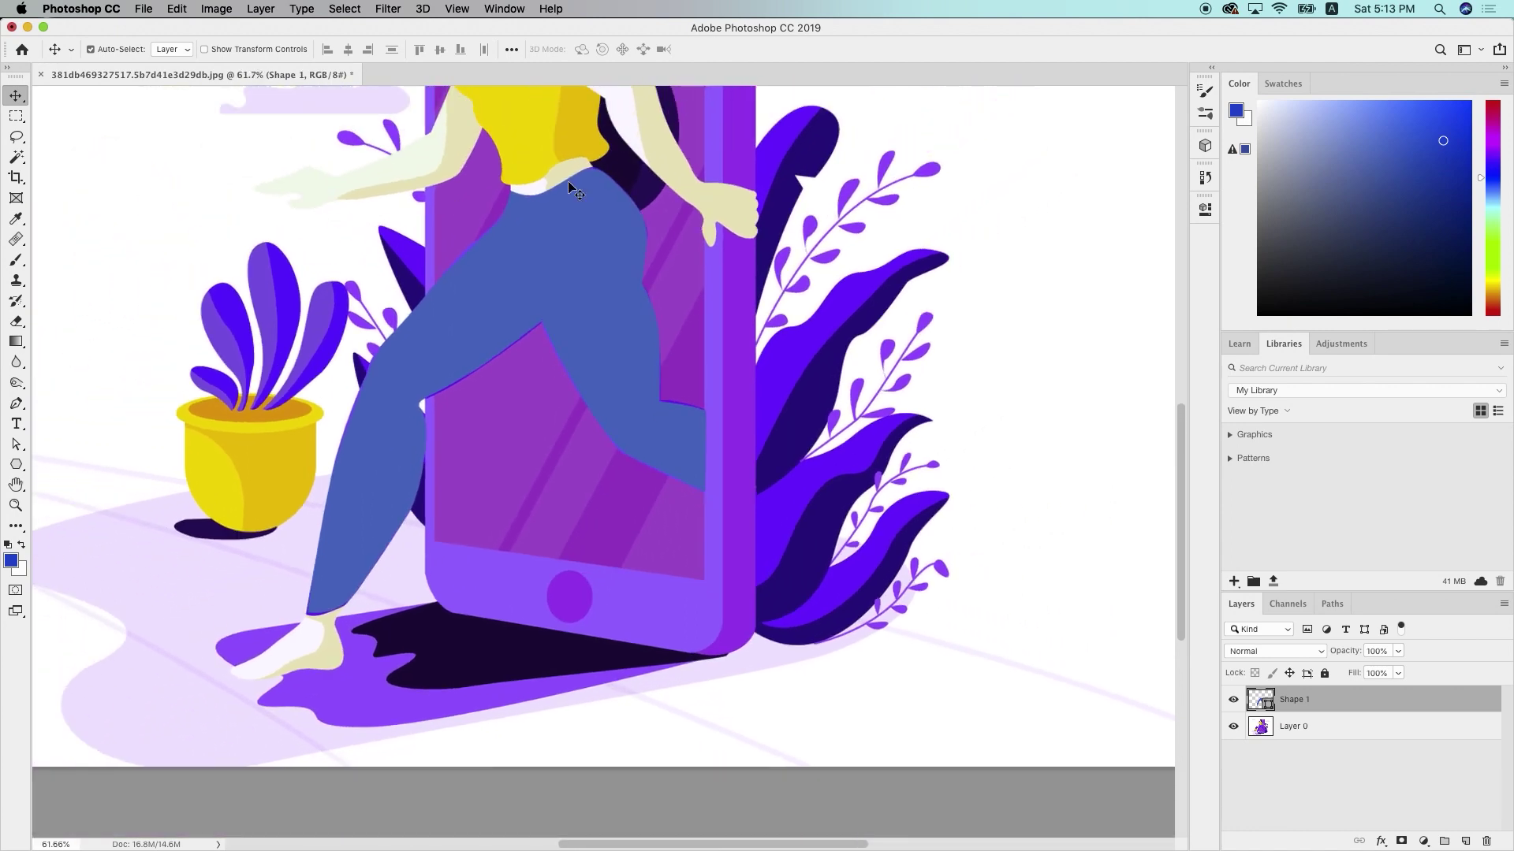
Hide the blue trouser shape's layer and sample the darker violet from the front leg's shaded area as the foreground color
{"action": "left_click", "coordinate": [1235, 700]}
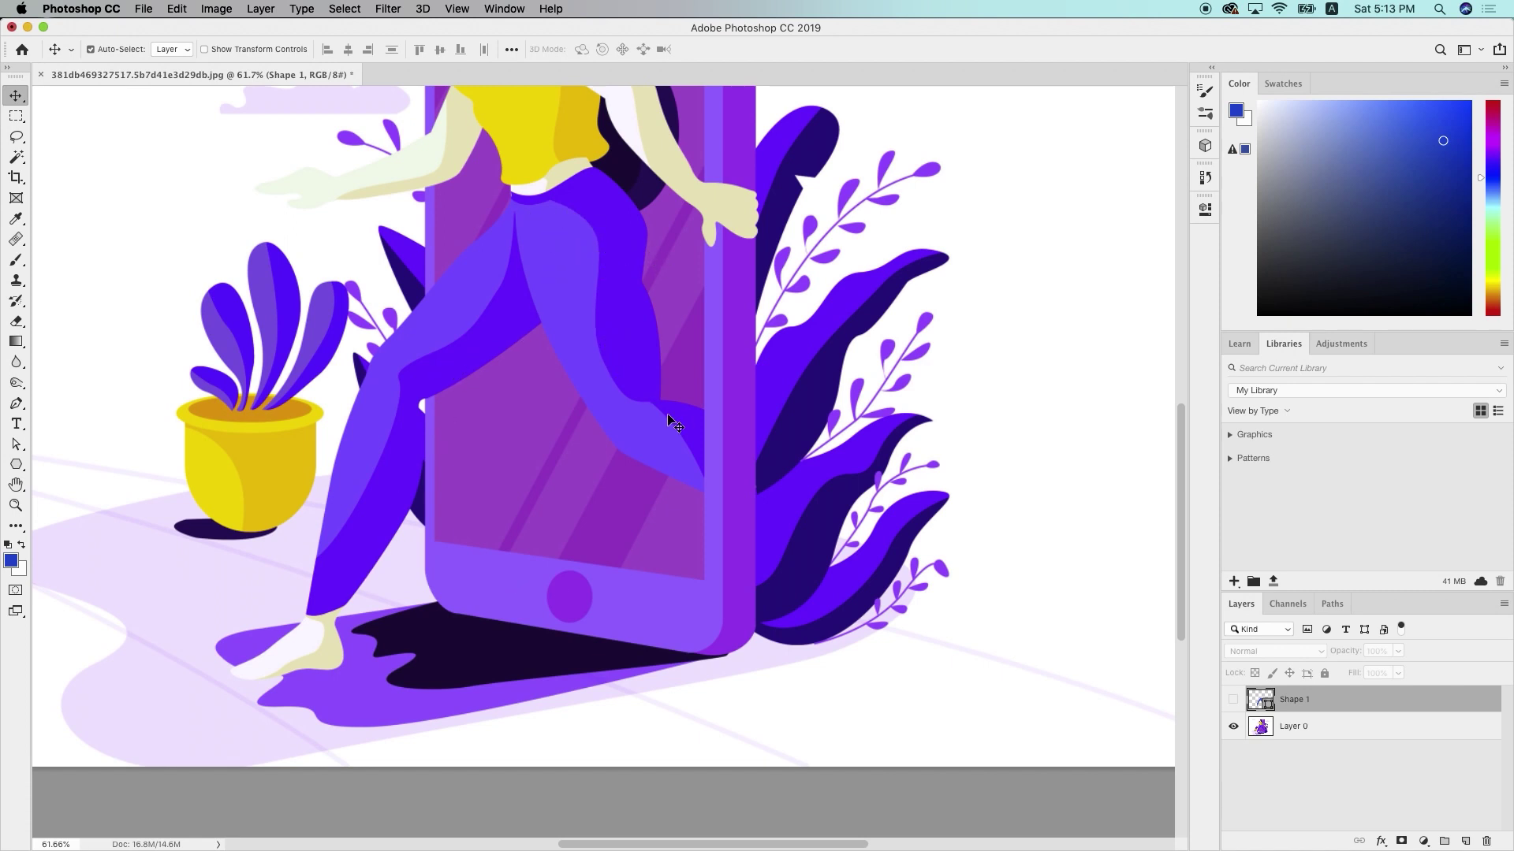
{"action": "key", "text": "super+equal"}
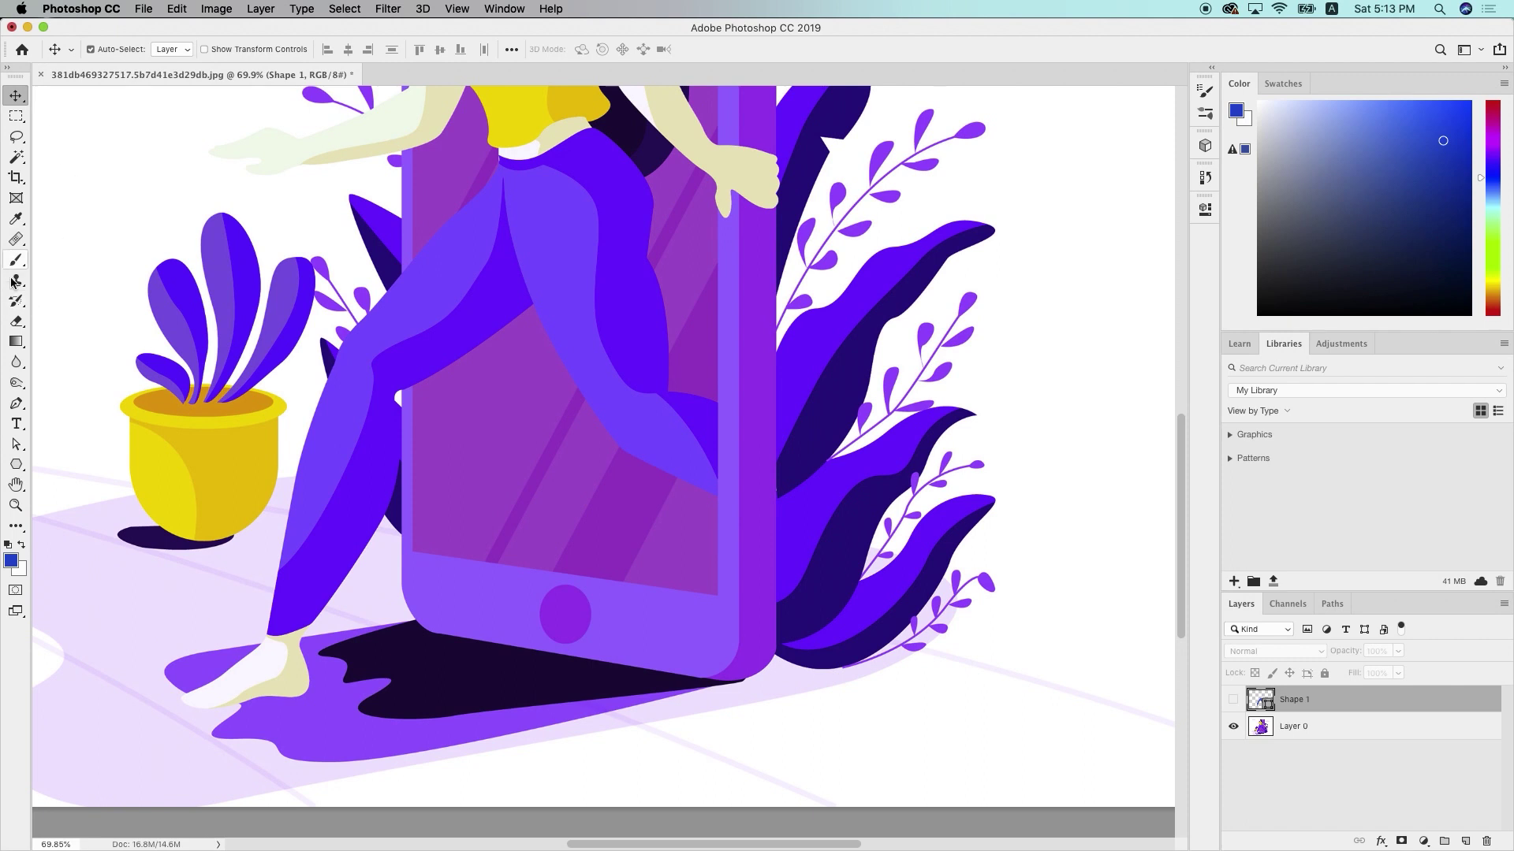
{"action": "left_click", "coordinate": [15, 219]}
{"action": "left_click", "coordinate": [380, 435]}
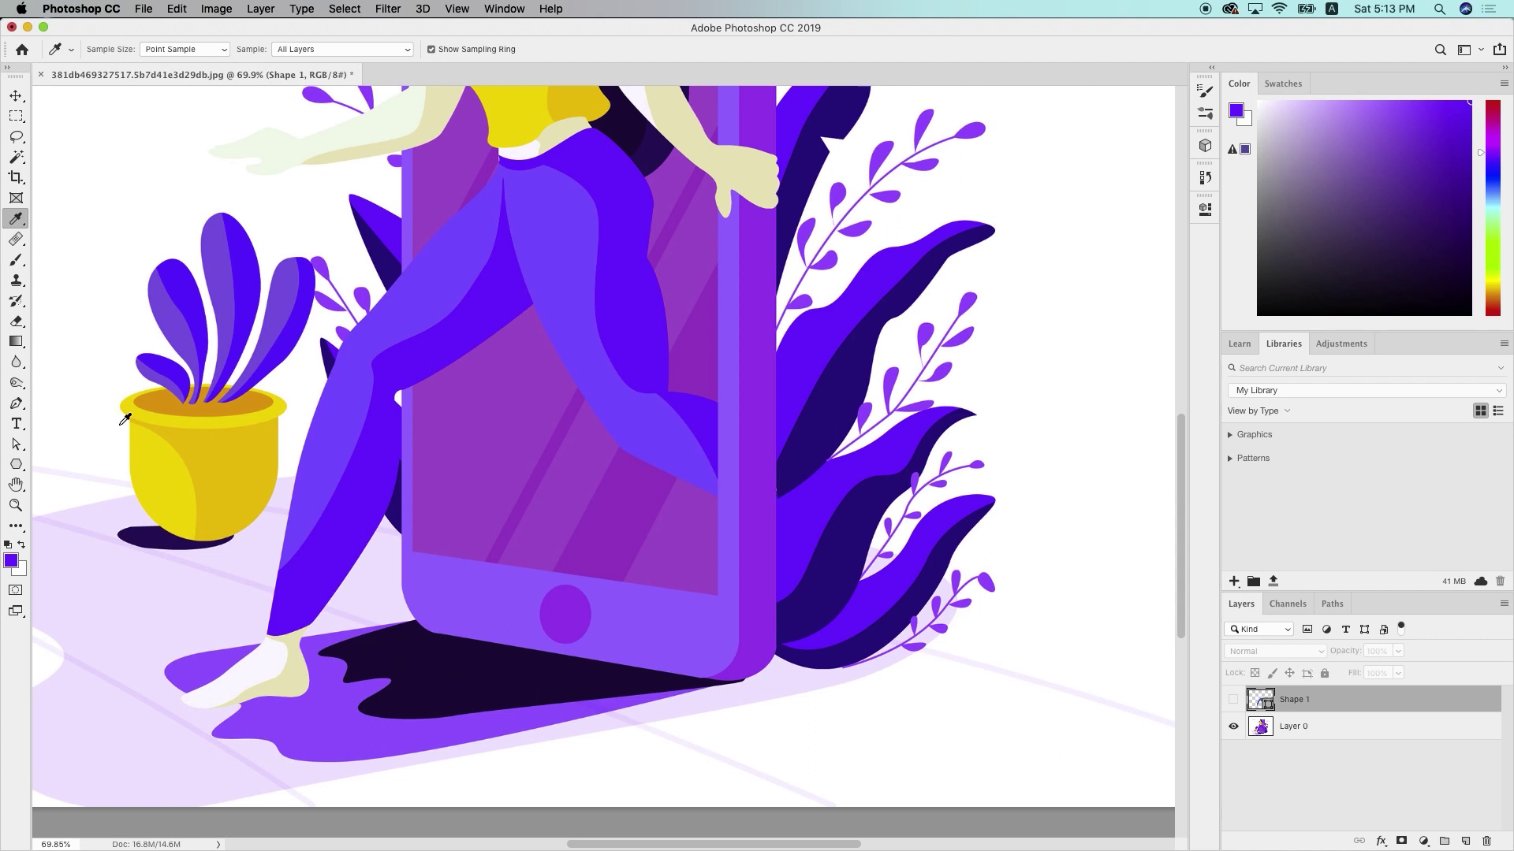
Start a Pen tool shape path at the front leg's shin and trace the shading boundary up past the knee to the crotch fold
{"action": "left_click", "coordinate": [15, 403]}
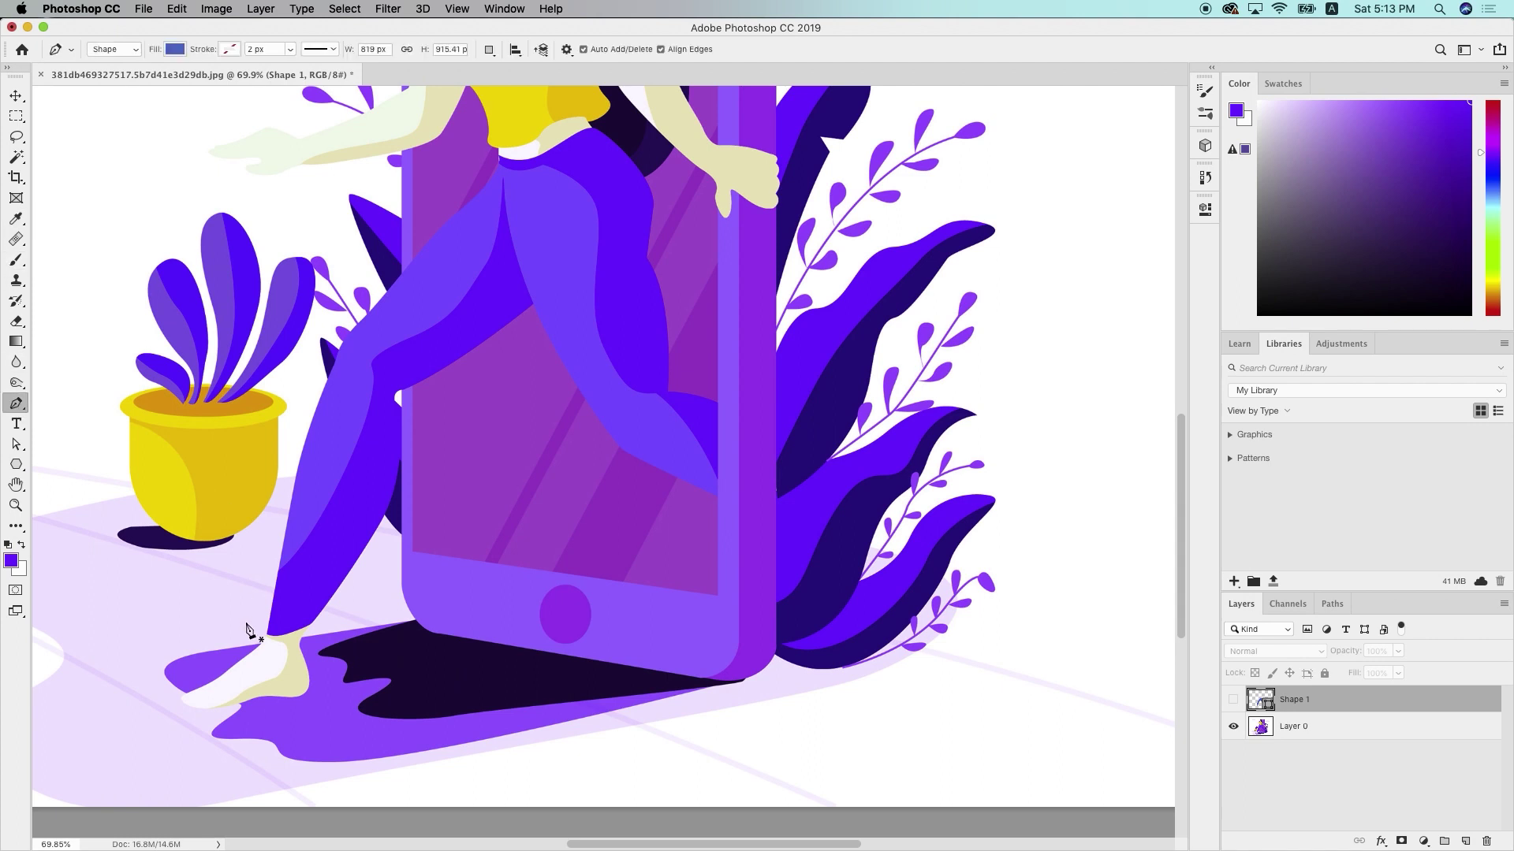
{"action": "left_click", "coordinate": [262, 580]}
{"action": "left_click_drag", "start_coordinate": [297, 566], "coordinate": [340, 484]}
{"action": "mouse_move", "coordinate": [371, 399]}
{"action": "left_mouse_down"}
{"action": "mouse_move", "coordinate": [384, 353]}
{"action": "mouse_move", "coordinate": [455, 316]}
{"action": "left_mouse_up"}
{"action": "left_click_drag", "start_coordinate": [488, 261], "coordinate": [496, 236]}
{"action": "left_click", "coordinate": [505, 183]}
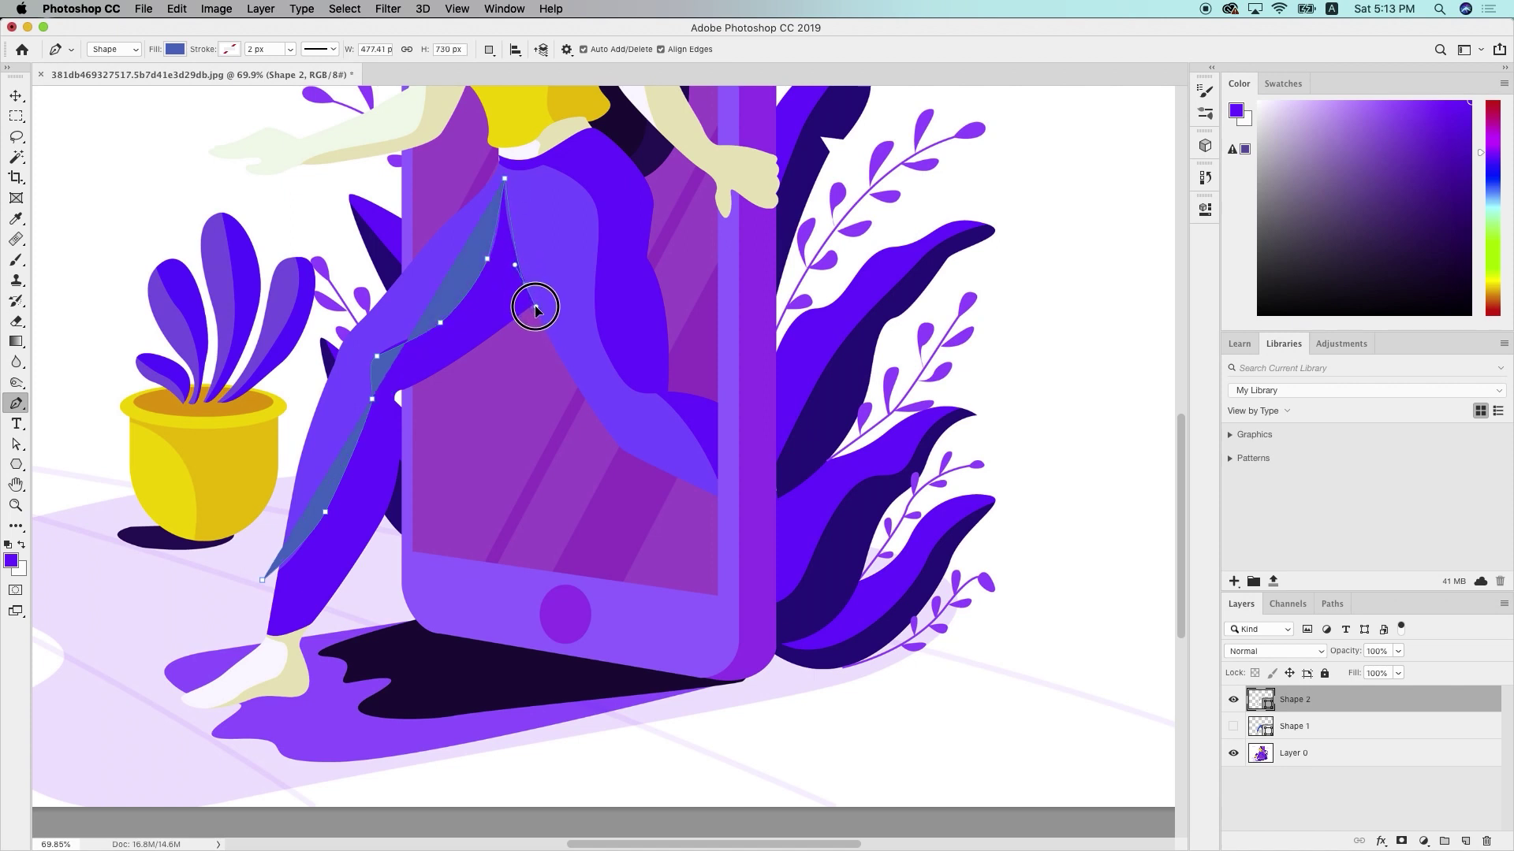
Continue the path down the inner thigh, loop loosely outside the front leg around the ankle, and close it at the shin
{"action": "left_click_drag", "start_coordinate": [525, 285], "coordinate": [536, 312]}
{"action": "left_click", "coordinate": [549, 343]}
{"action": "left_click", "coordinate": [526, 424]}
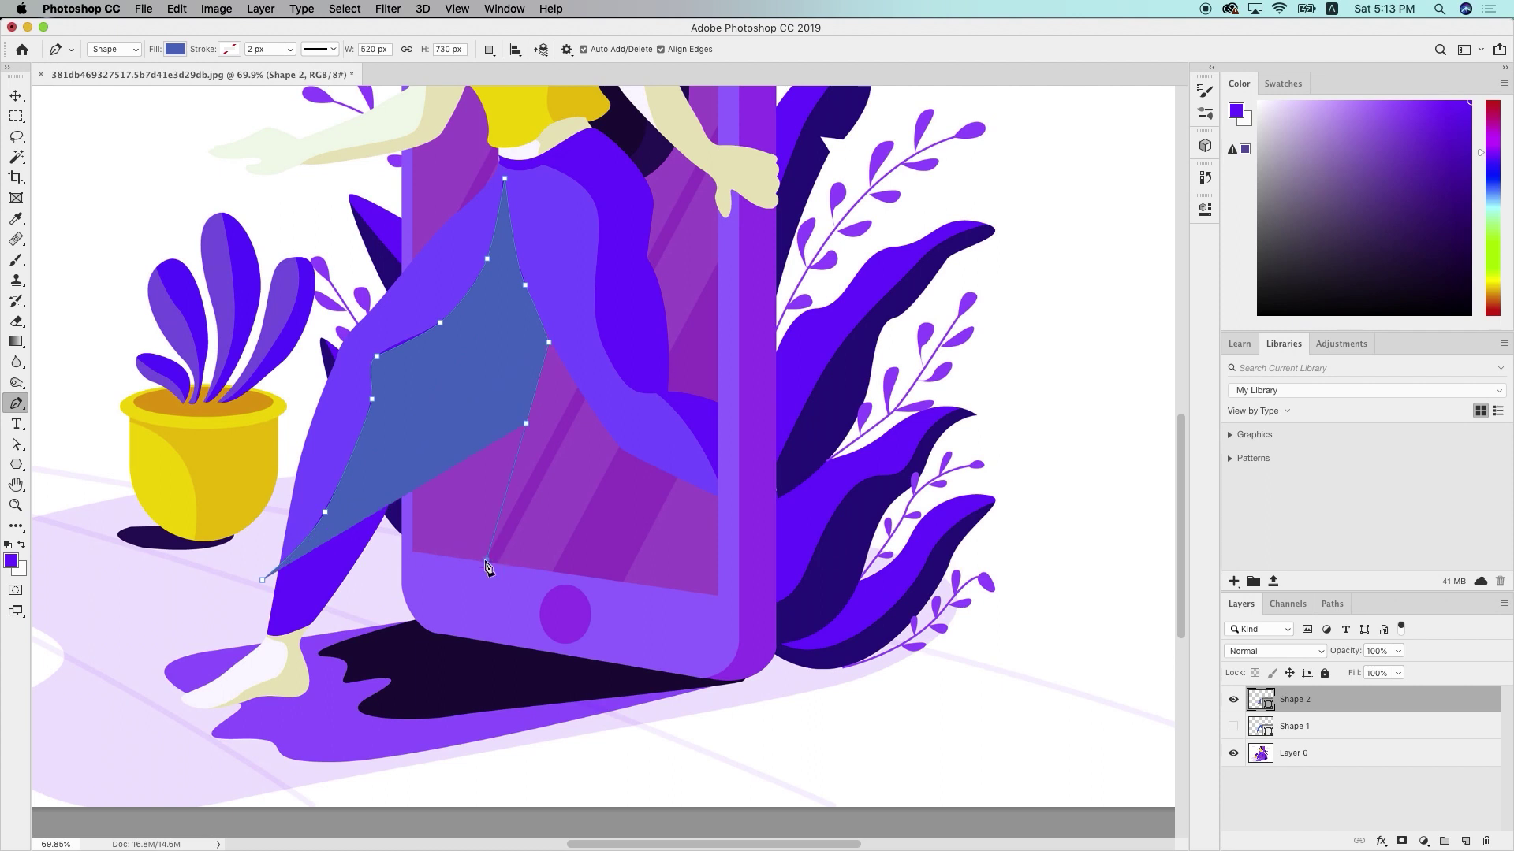
{"action": "left_click", "coordinate": [486, 561]}
{"action": "left_click", "coordinate": [470, 622]}
{"action": "left_click", "coordinate": [416, 683]}
{"action": "left_click", "coordinate": [249, 712]}
{"action": "left_click", "coordinate": [227, 676]}
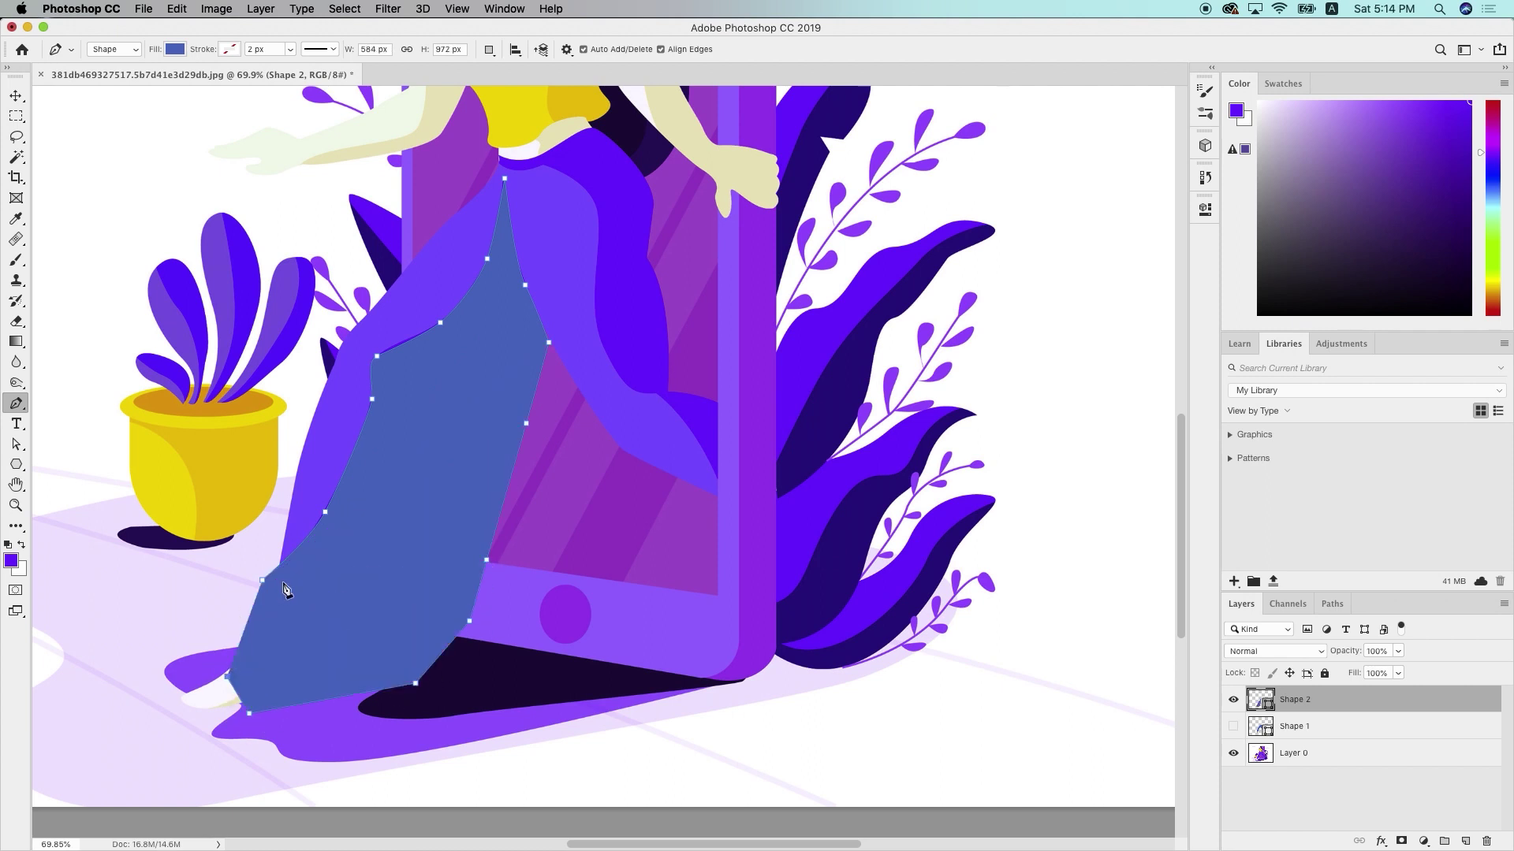
{"action": "left_click", "coordinate": [262, 581]}
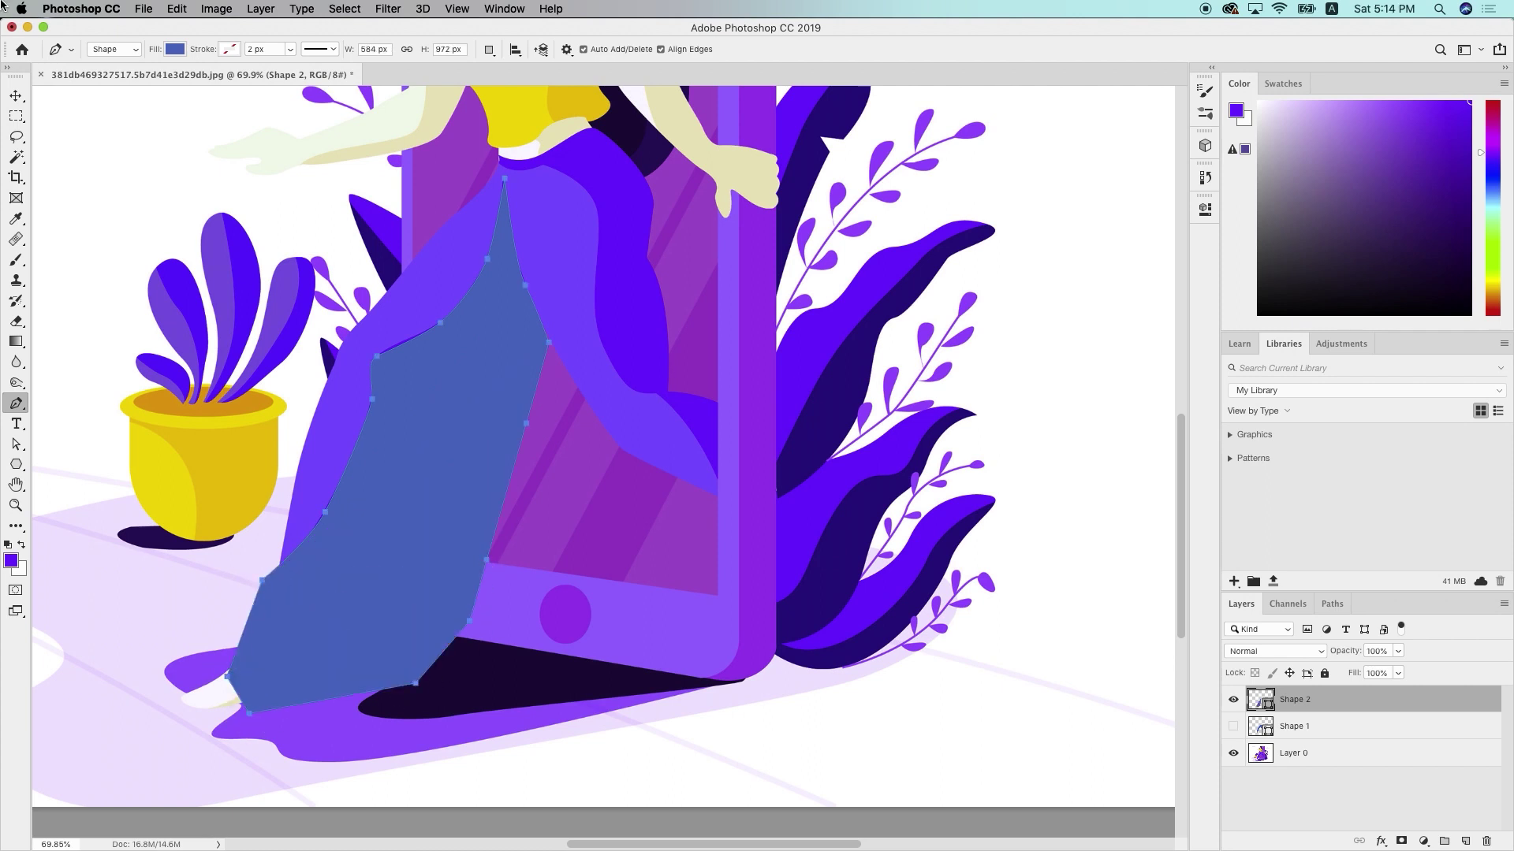
Fill the new leg shadow shape with the sampled violet and switch to the Move tool
{"action": "left_click", "coordinate": [175, 49]}
{"action": "left_click", "coordinate": [98, 133]}
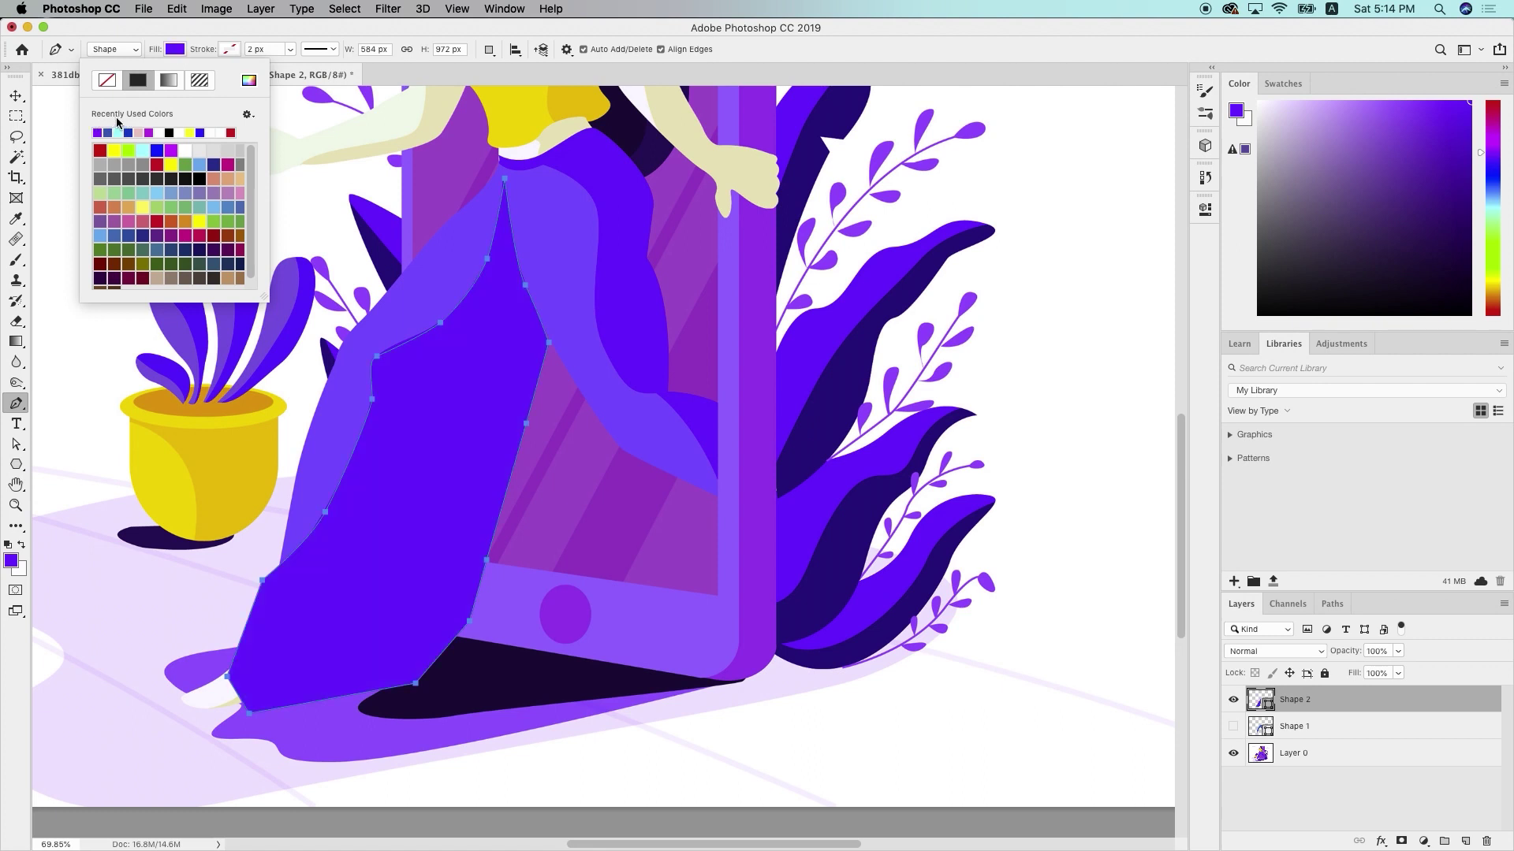
{"action": "left_click", "coordinate": [170, 52]}
{"action": "key", "text": "v"}
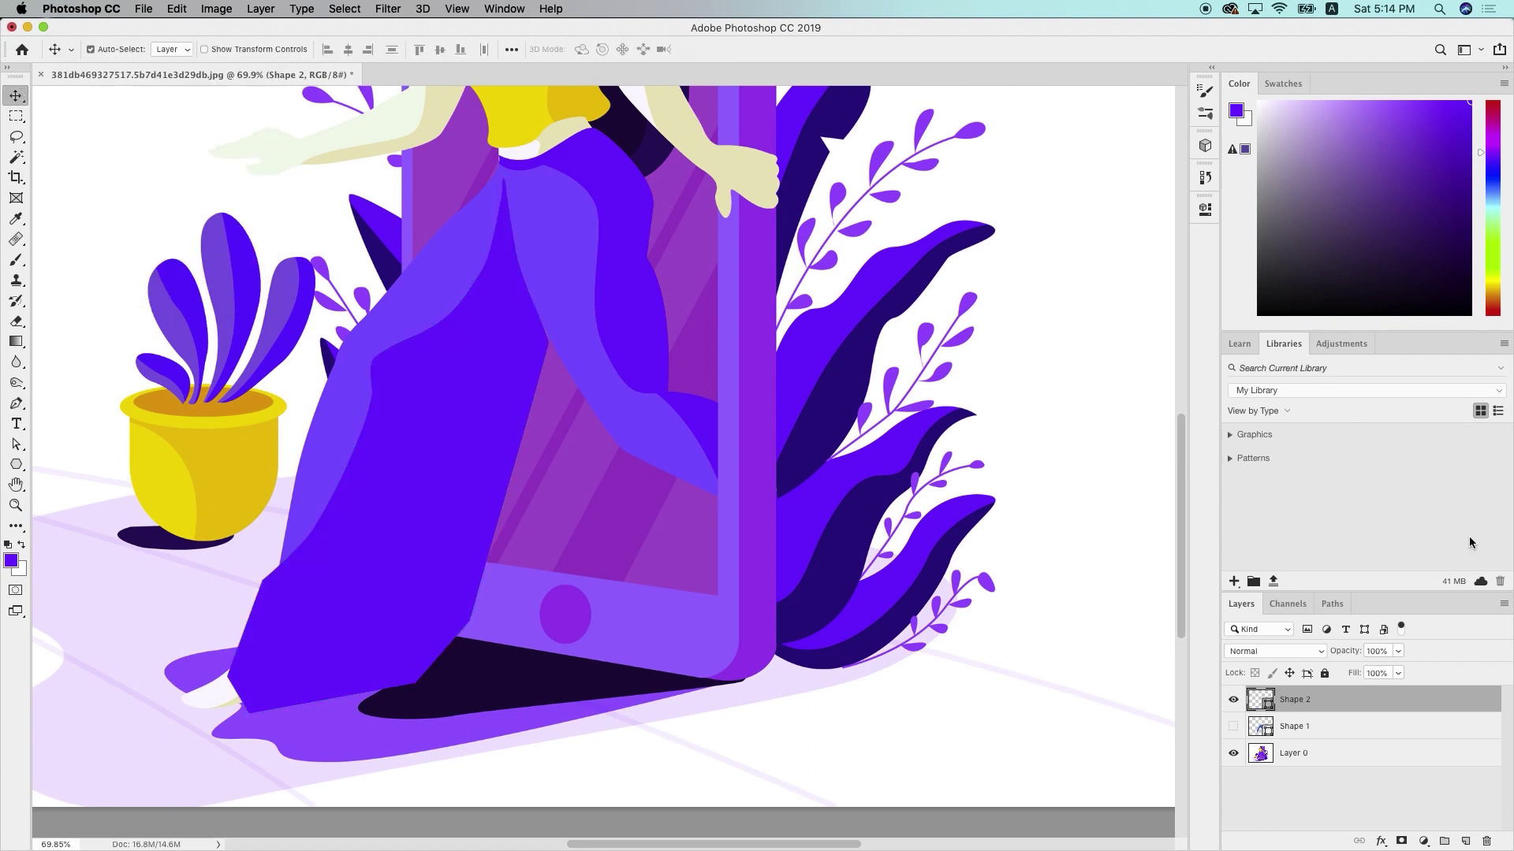
Clip the shadow shape to the trouser shape below it, then show and select the trouser shape's layer
{"action": "left_click", "coordinate": [1340, 713], "text": "alt"}
{"action": "left_click", "coordinate": [1233, 726]}
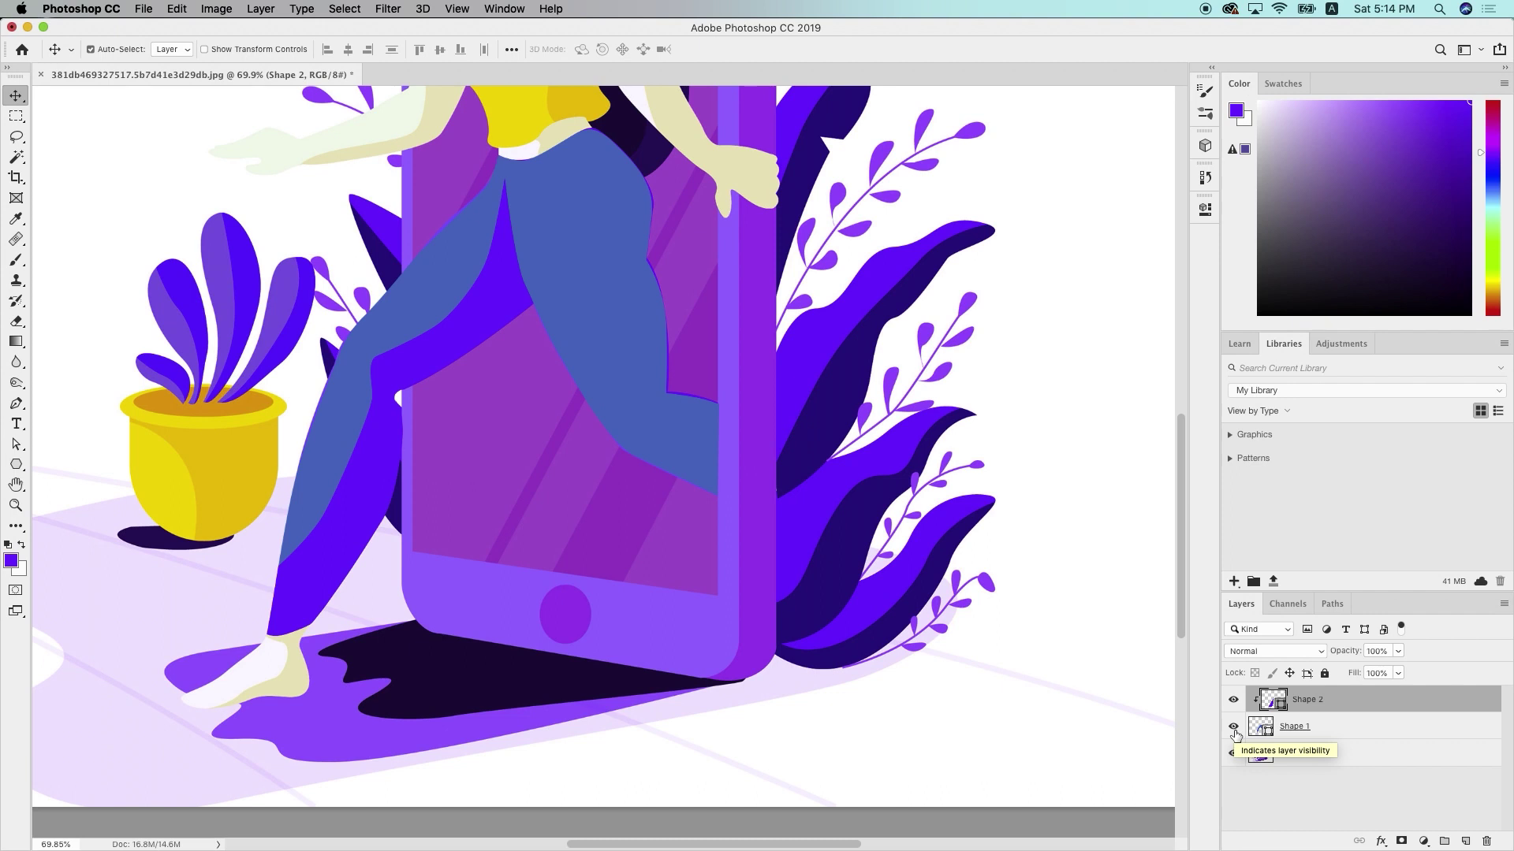
{"action": "left_click", "coordinate": [1270, 726]}
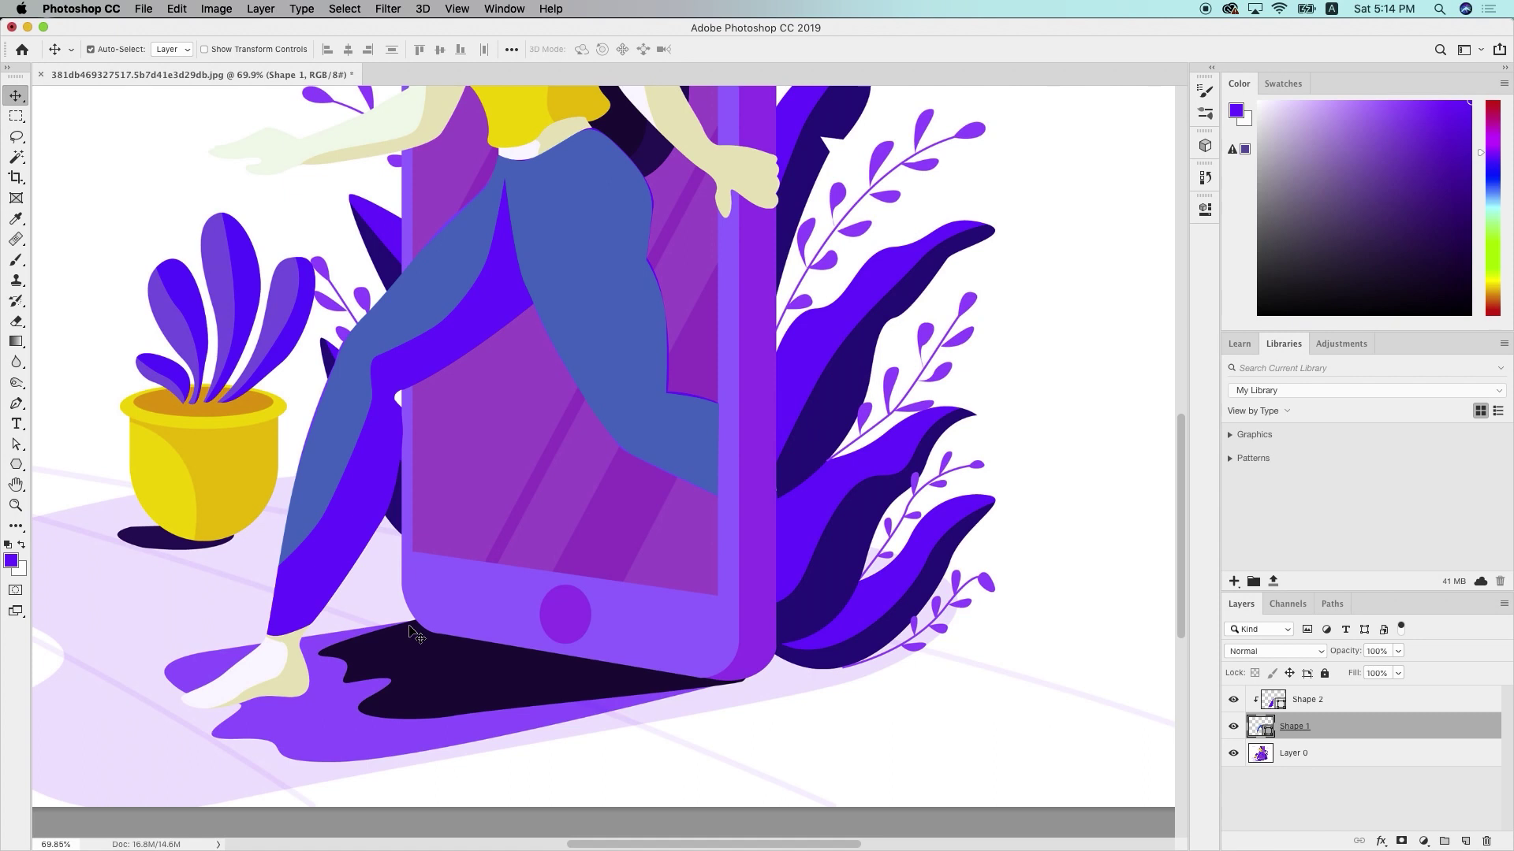
Temporarily hide the original illustration layer to inspect the clipped trouser shapes alone, then show it again
{"action": "scroll", "coordinate": [408, 631], "scroll_direction": "up", "scroll_amount": 2}
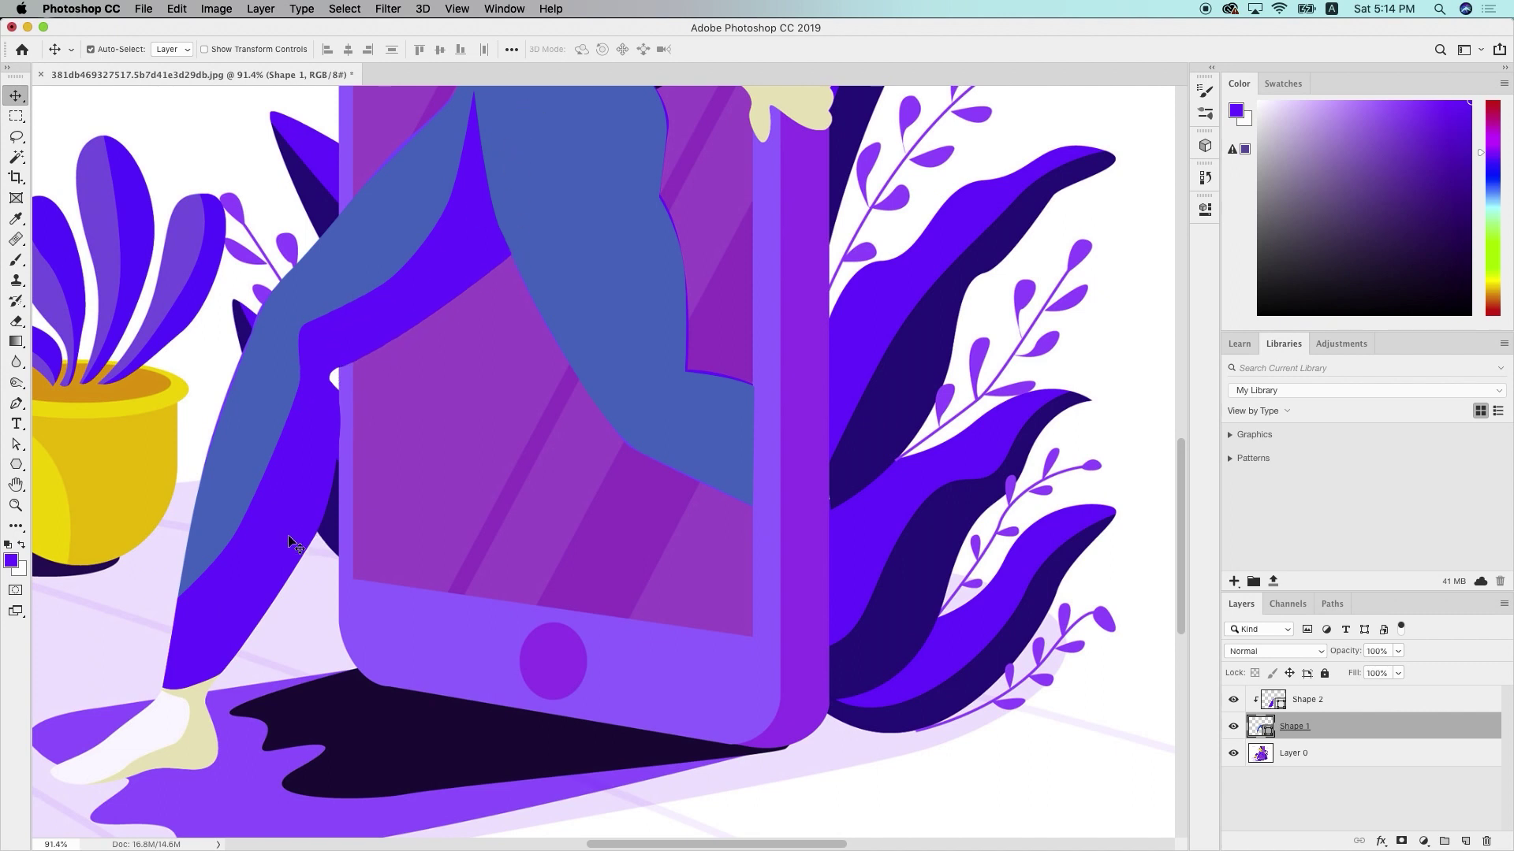
{"action": "left_click", "coordinate": [1232, 754]}
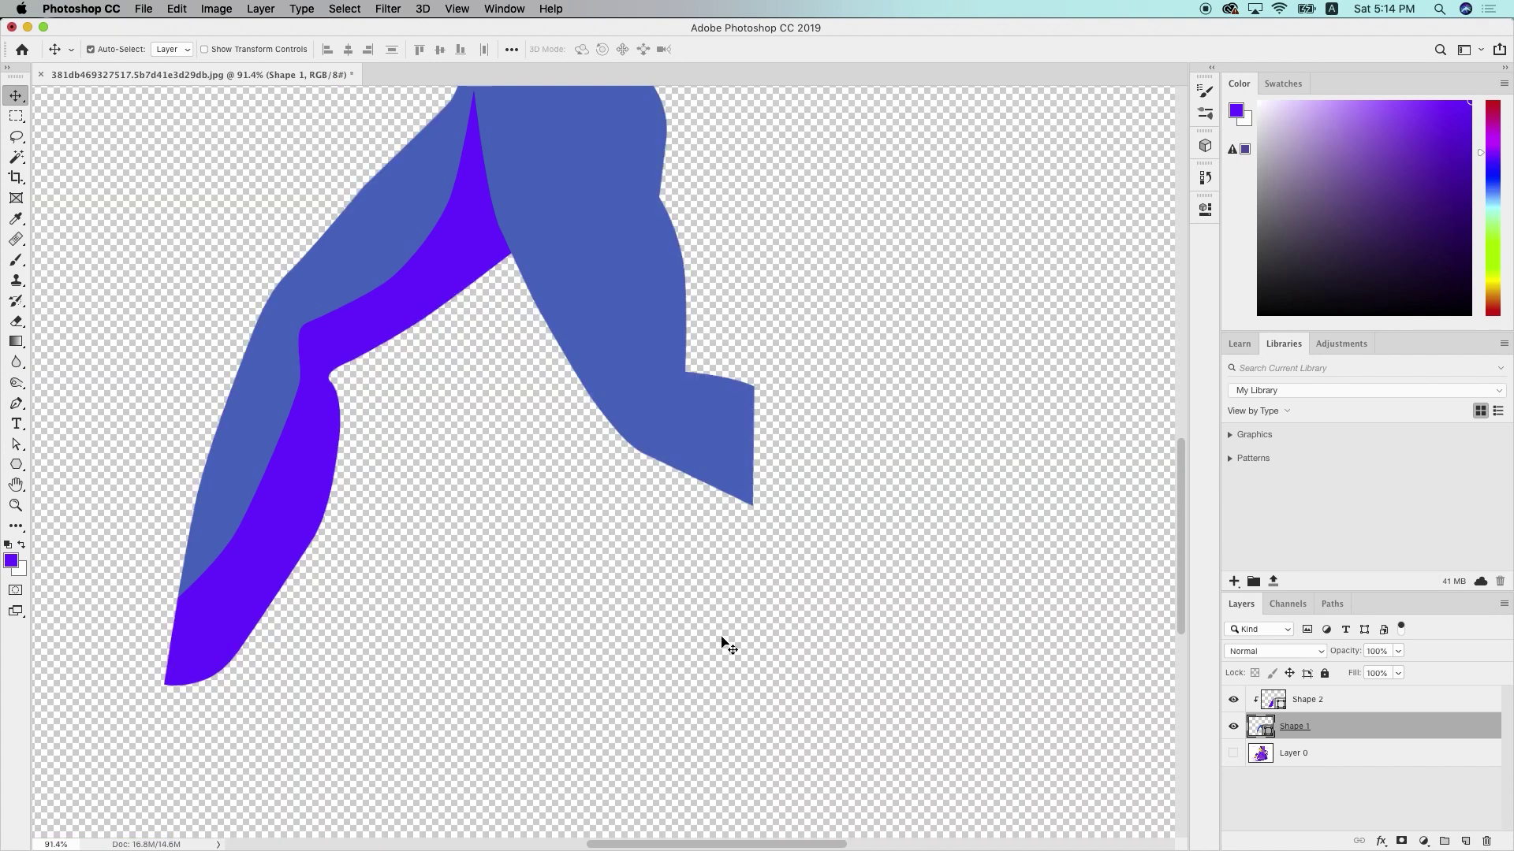
{"action": "scroll", "coordinate": [723, 642], "scroll_direction": "down", "scroll_amount": 2}
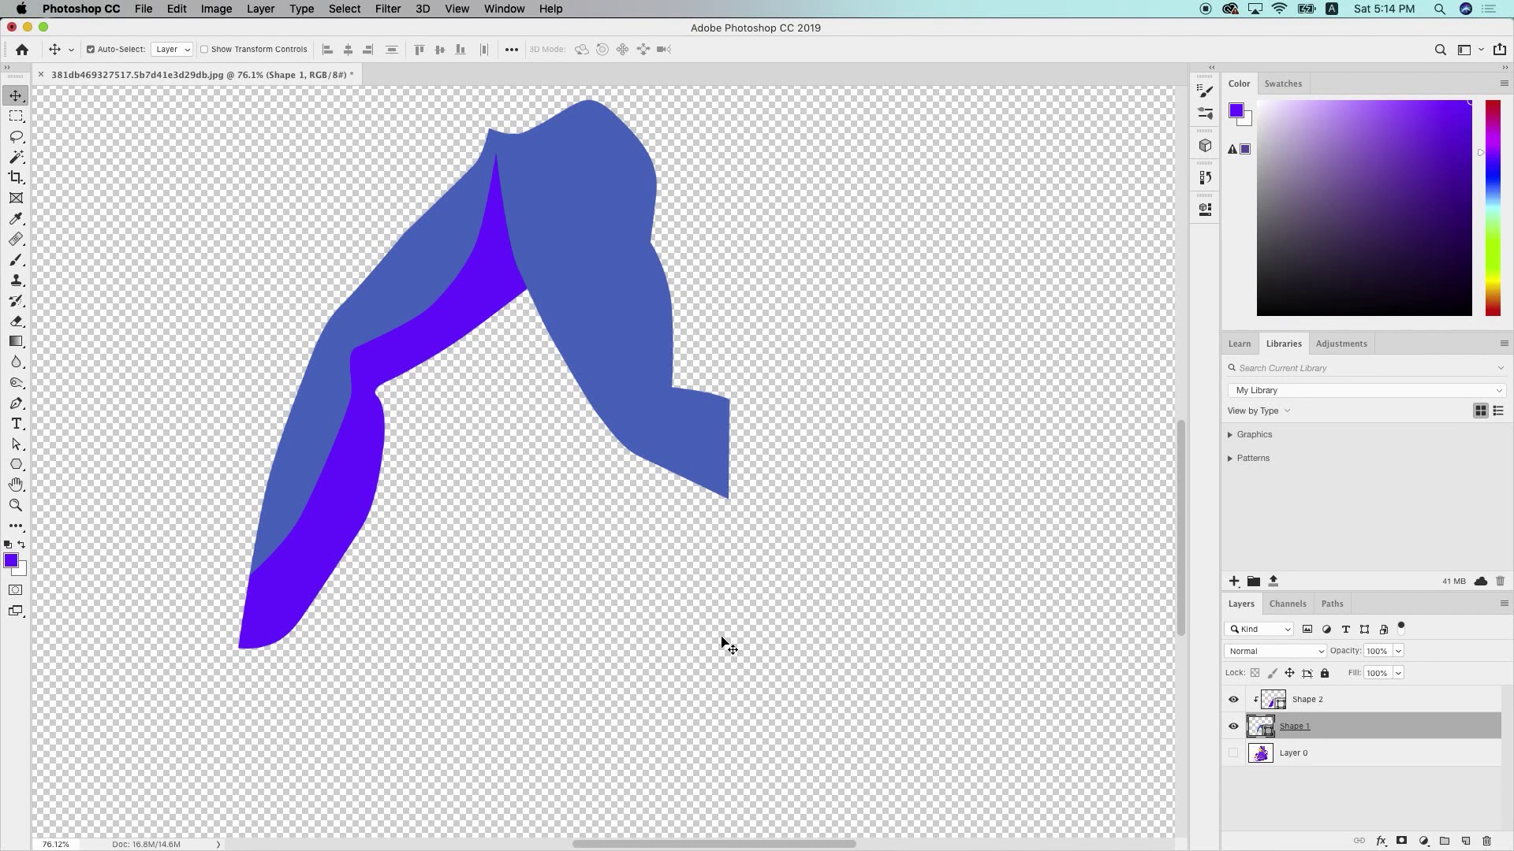
{"action": "left_click", "coordinate": [1233, 753]}
{"action": "scroll", "coordinate": [523, 480], "scroll_direction": "down", "scroll_amount": 3}
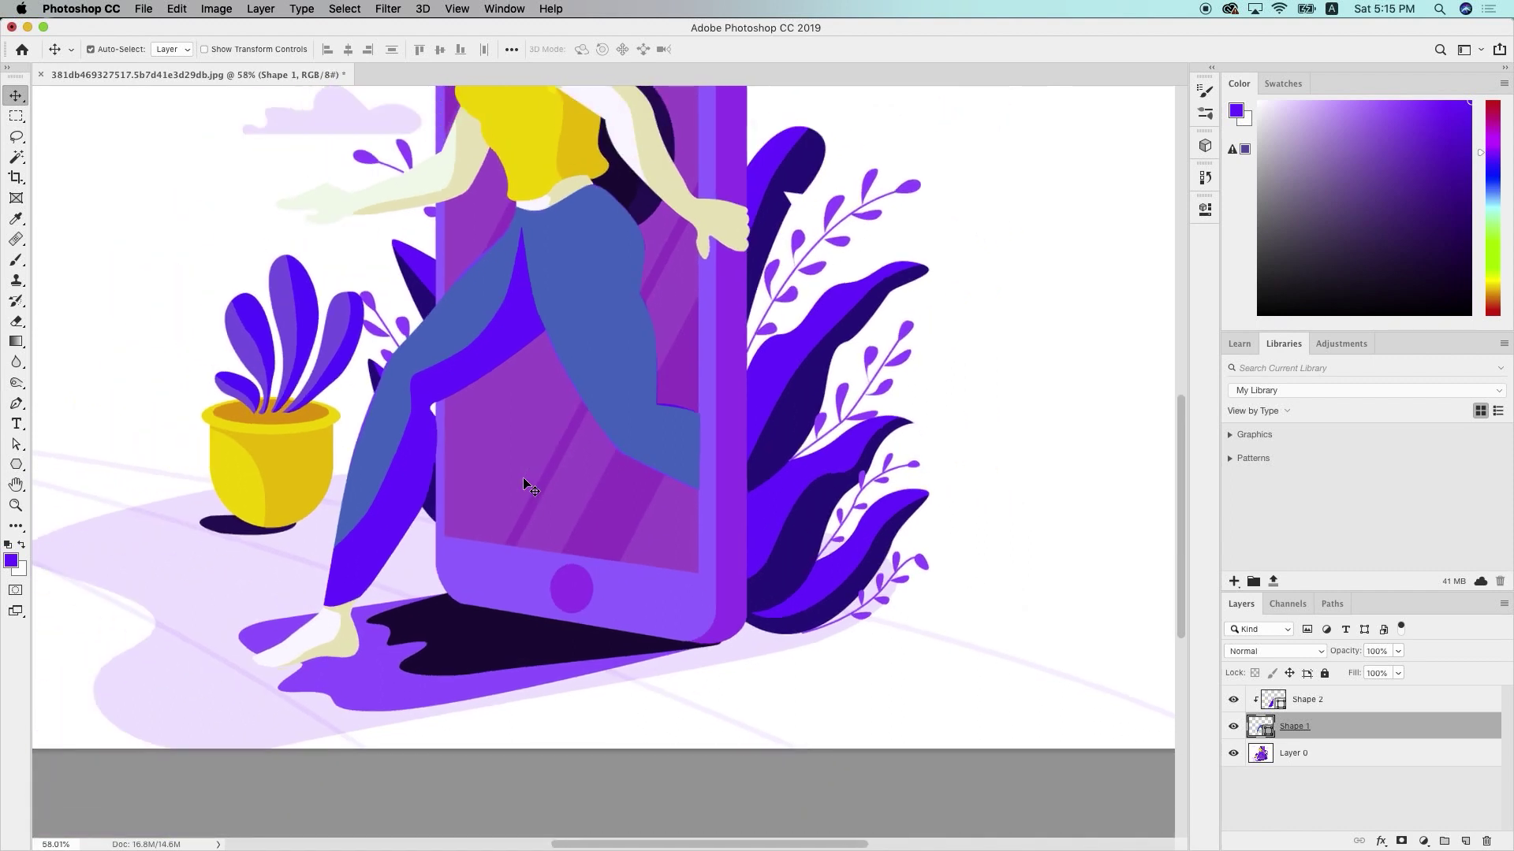
Examine the woman's figure from head to foot, comparing the light and shaded areas of the illustration
{"action": "scroll", "coordinate": [523, 479], "scroll_direction": "up", "scroll_amount": 3}
{"action": "scroll", "coordinate": [523, 483], "scroll_direction": "down", "scroll_amount": 5}
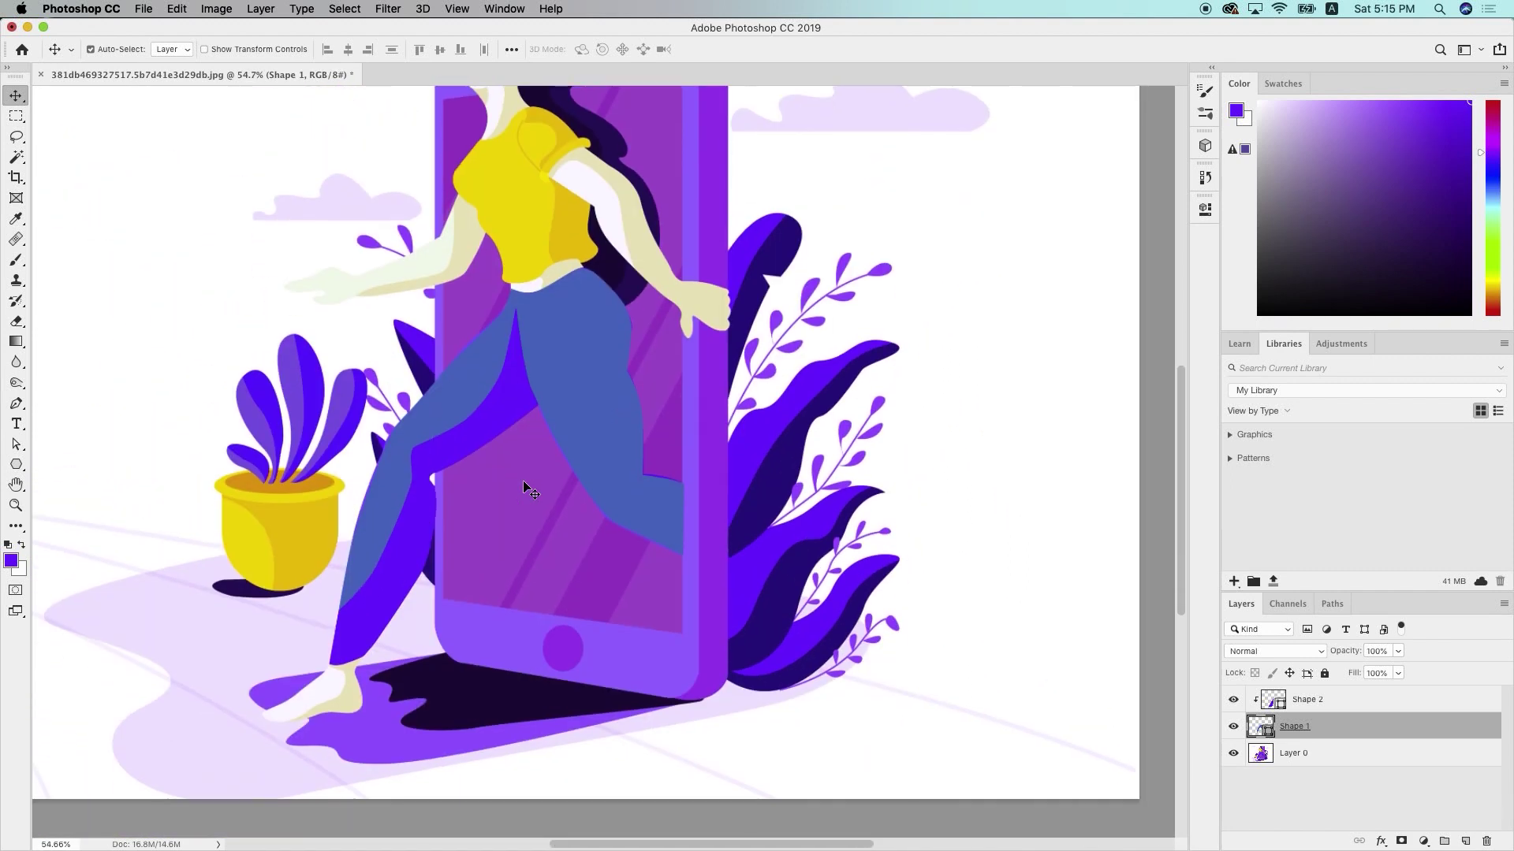
{"action": "scroll", "coordinate": [627, 228], "scroll_direction": "up", "scroll_amount": 4}
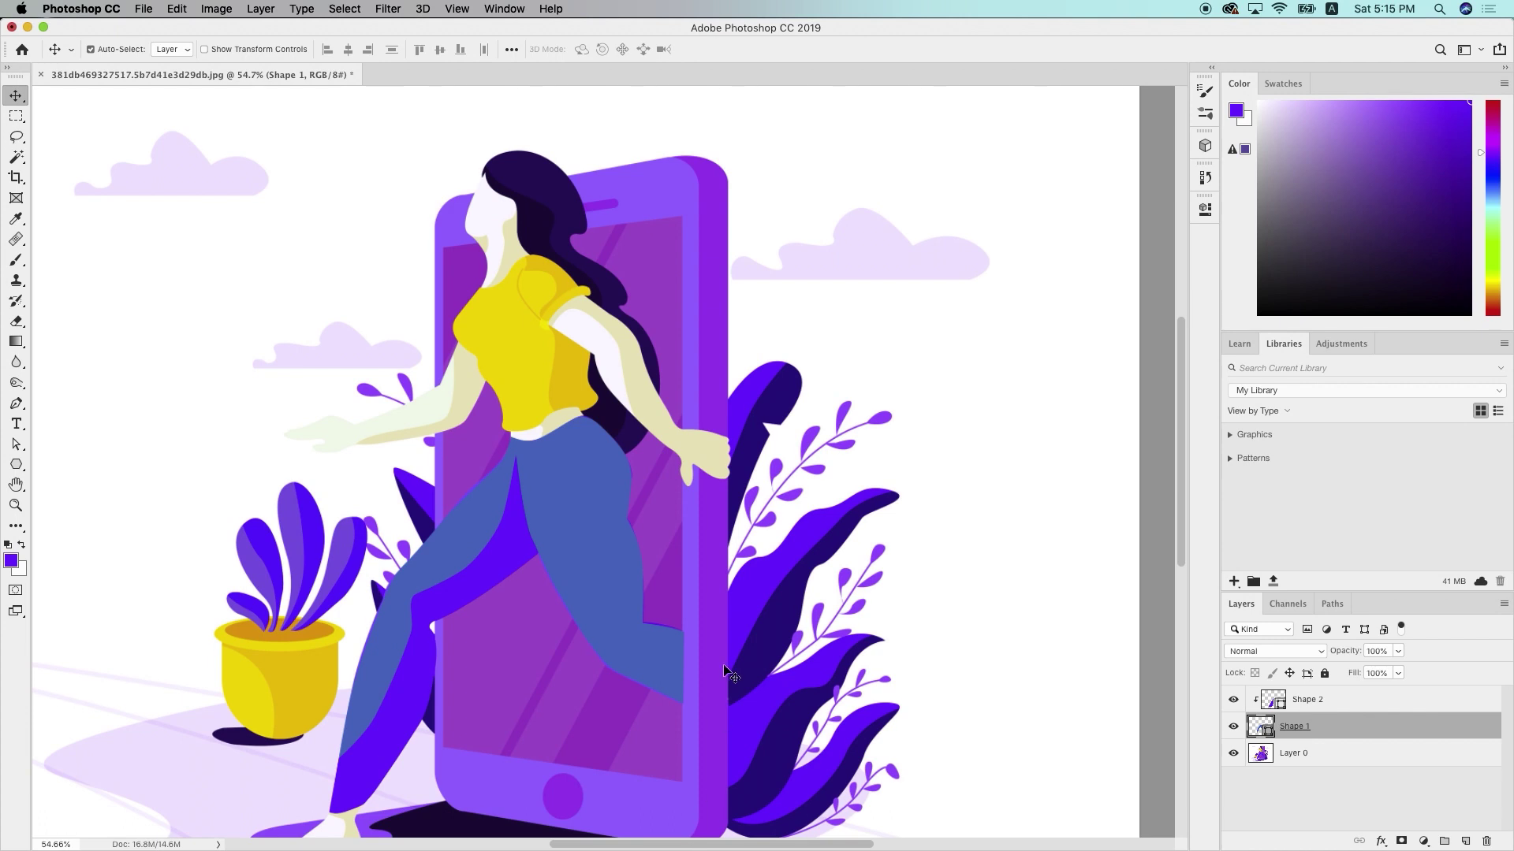
{"action": "scroll", "coordinate": [724, 667], "scroll_direction": "down", "scroll_amount": 5}
{"action": "scroll", "coordinate": [688, 361], "scroll_direction": "up", "scroll_amount": 3}
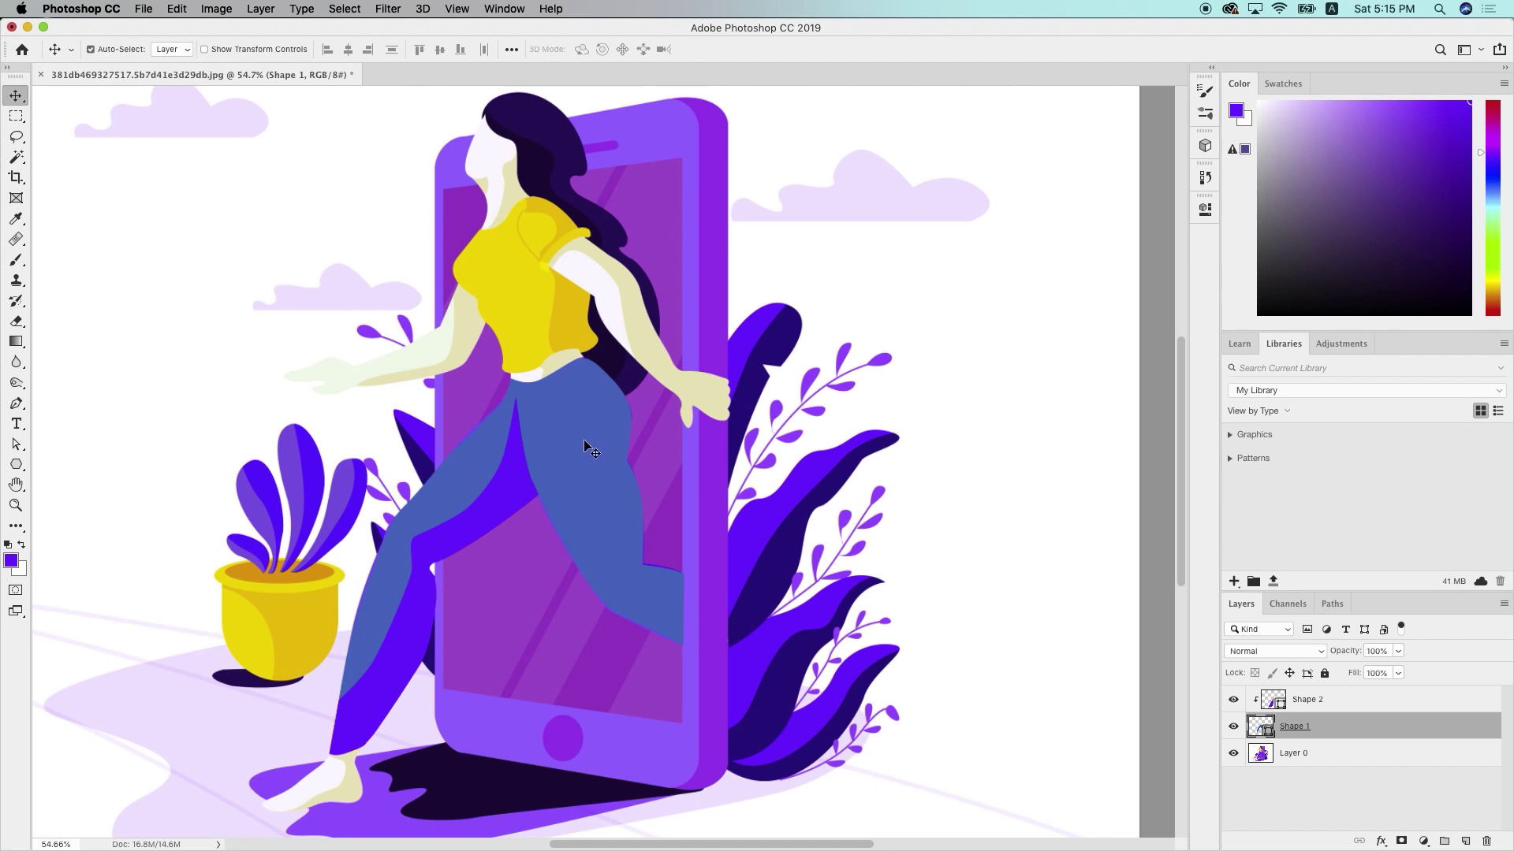
{"action": "scroll", "coordinate": [563, 695], "scroll_direction": "down", "scroll_amount": 1}
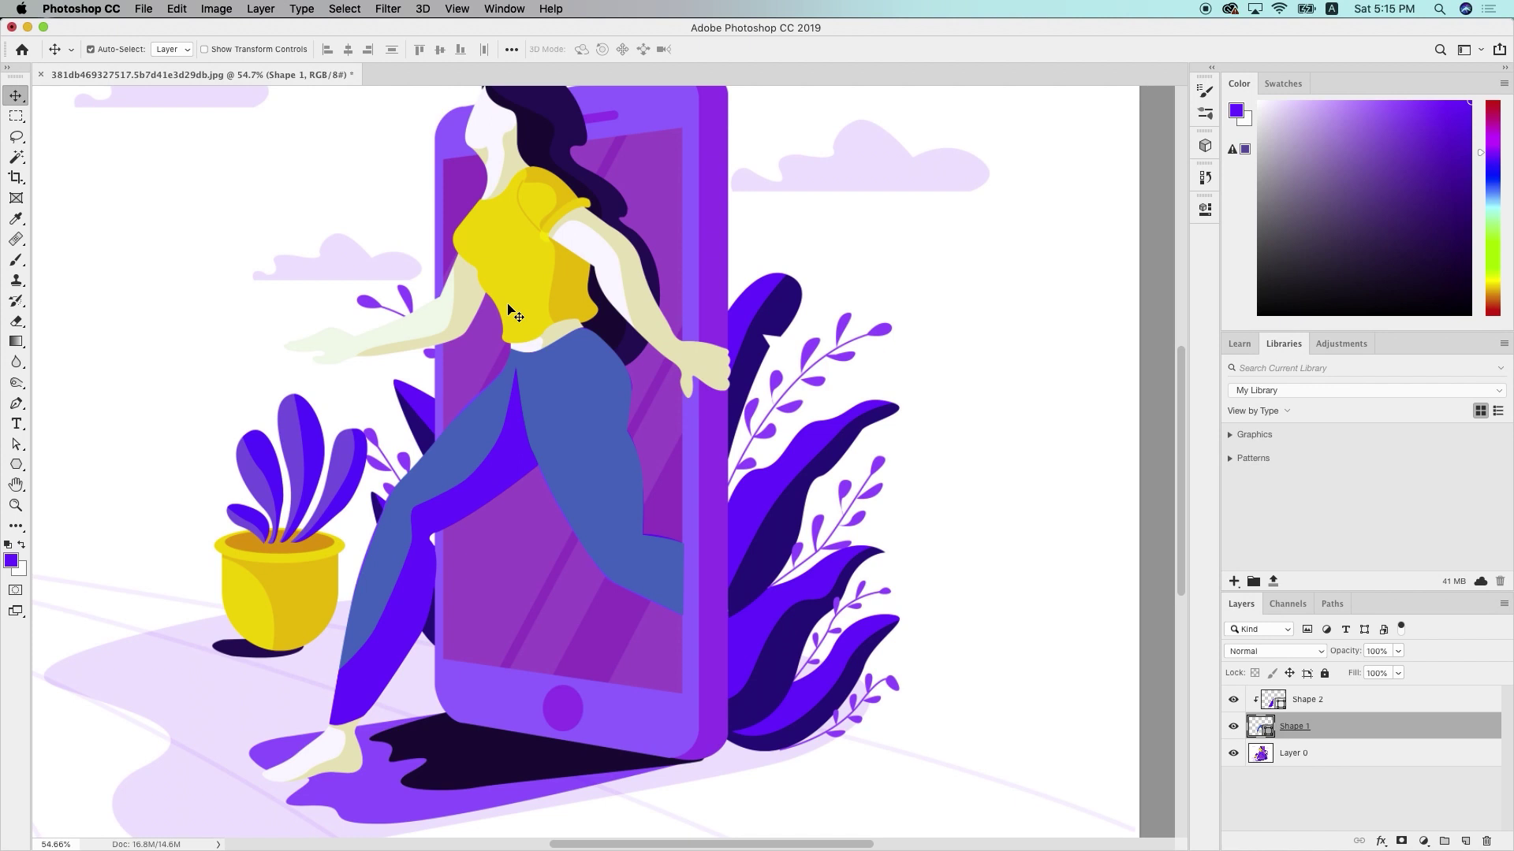
{"action": "scroll", "coordinate": [508, 307], "scroll_direction": "up", "scroll_amount": 2}
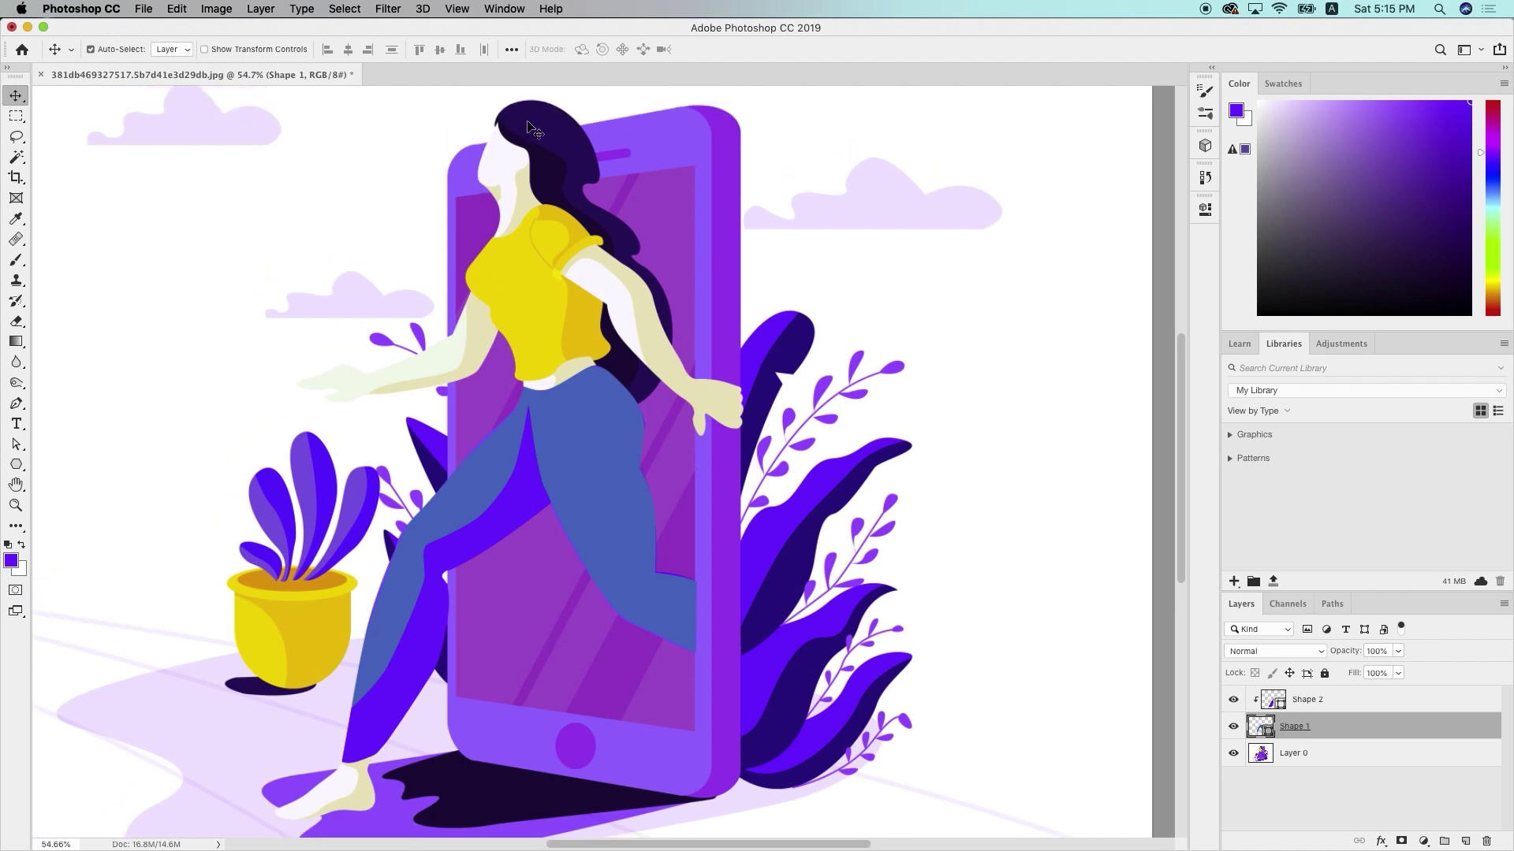
{"action": "scroll", "coordinate": [523, 192], "scroll_direction": "up", "scroll_amount": 3}
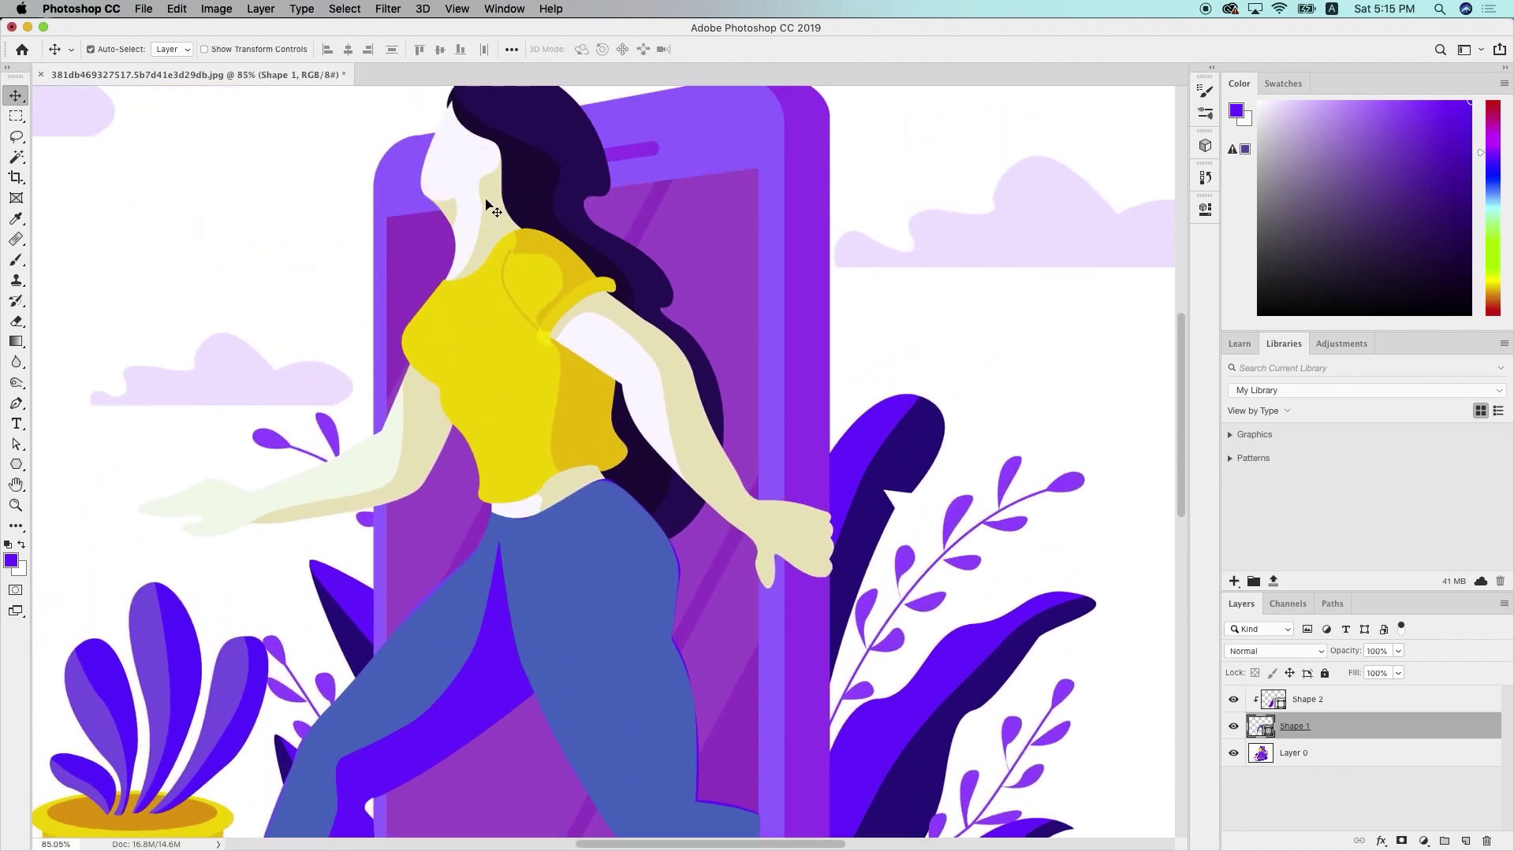
{"action": "scroll", "coordinate": [509, 246], "scroll_direction": "up", "scroll_amount": 3}
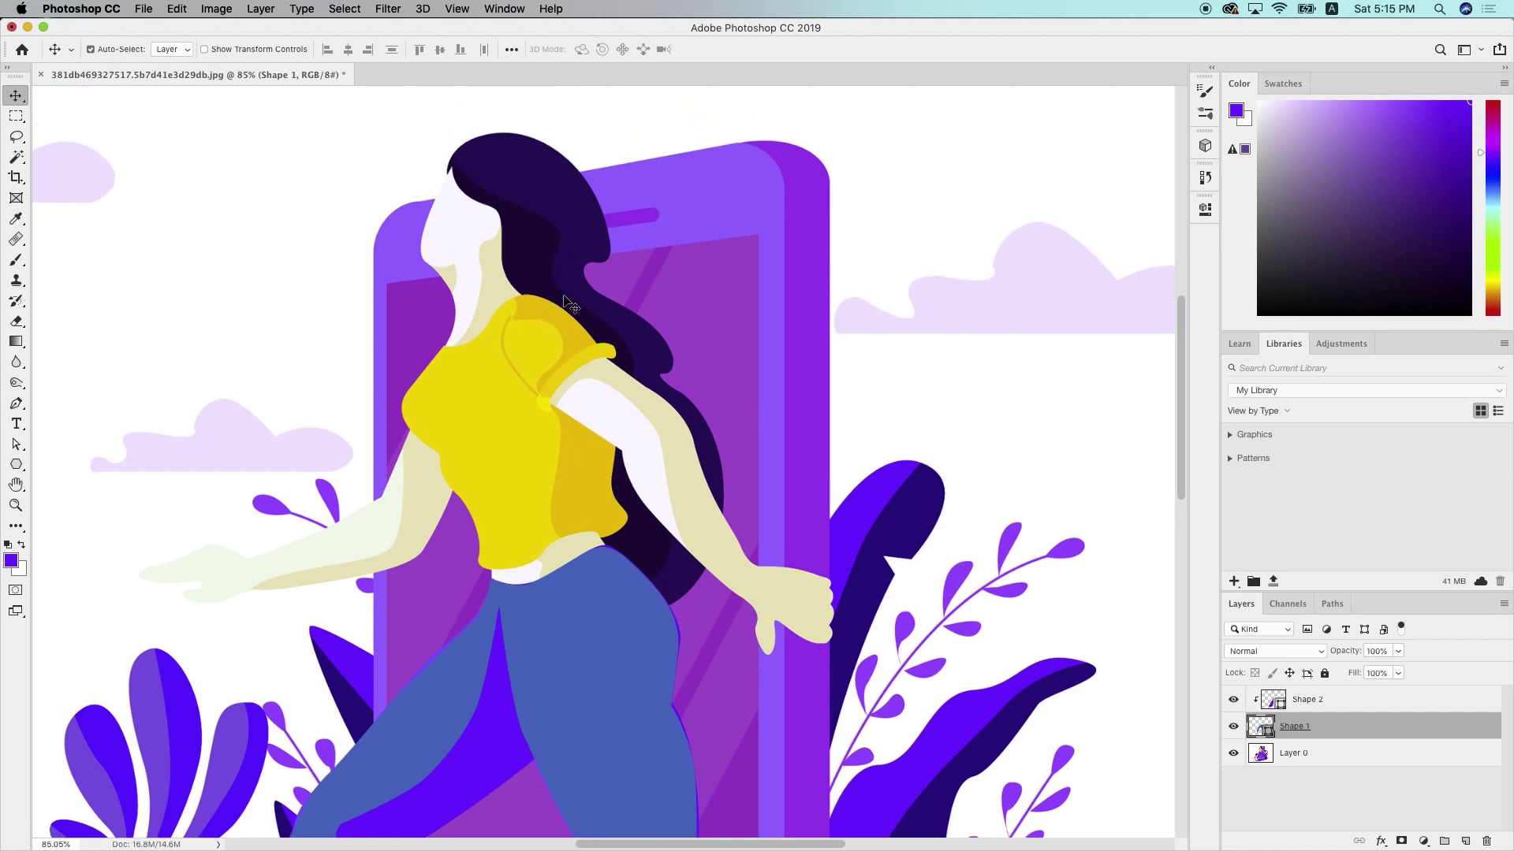
{"action": "scroll", "coordinate": [565, 303], "scroll_direction": "down", "scroll_amount": 10}
{"action": "scroll", "coordinate": [565, 302], "scroll_direction": "left", "scroll_amount": 3}
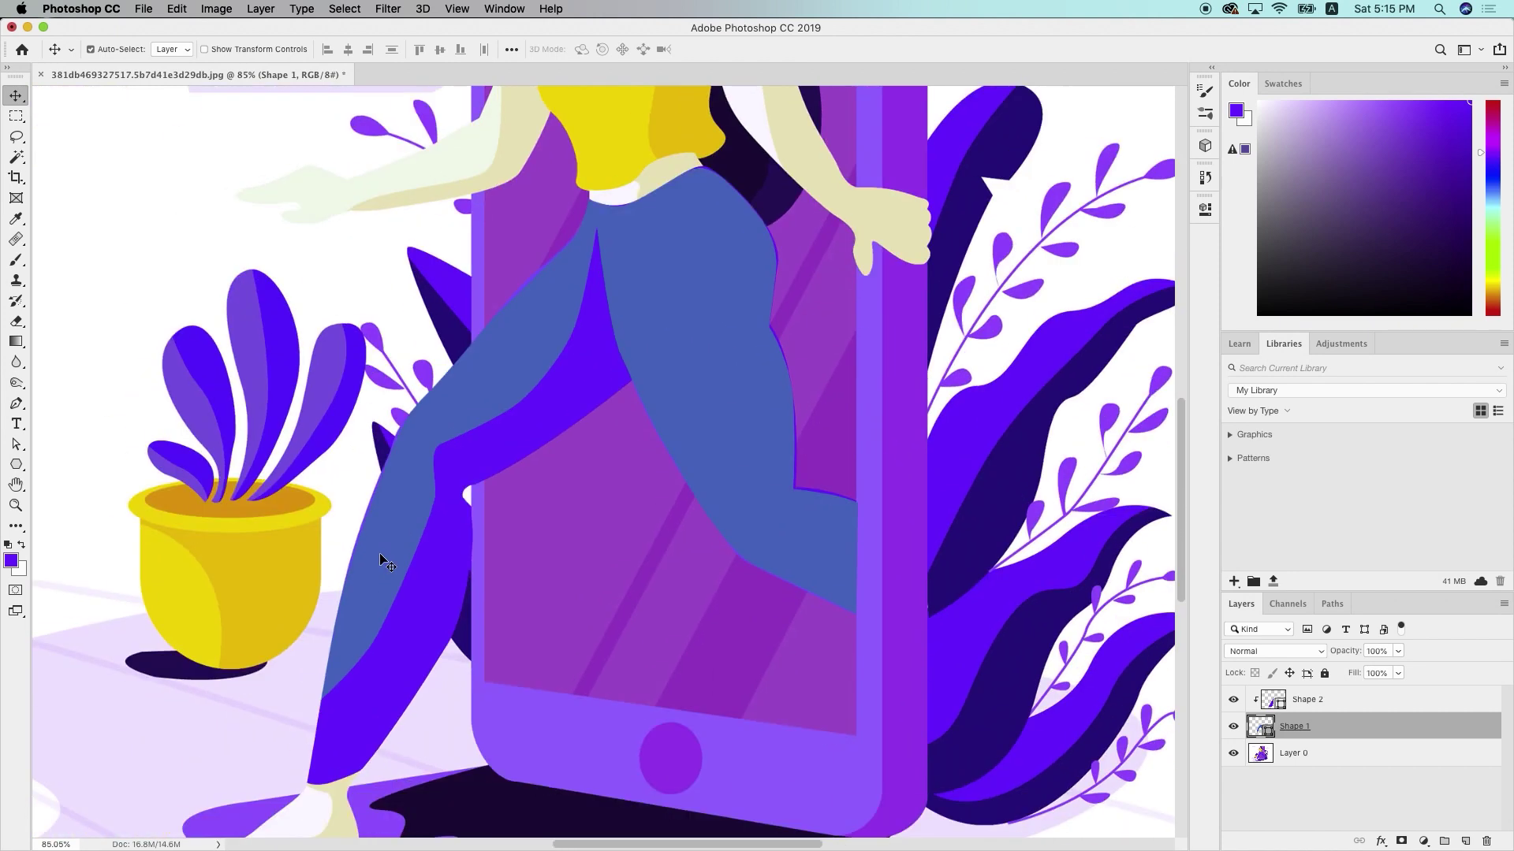
{"action": "scroll", "coordinate": [380, 552], "scroll_direction": "down", "scroll_amount": 2}
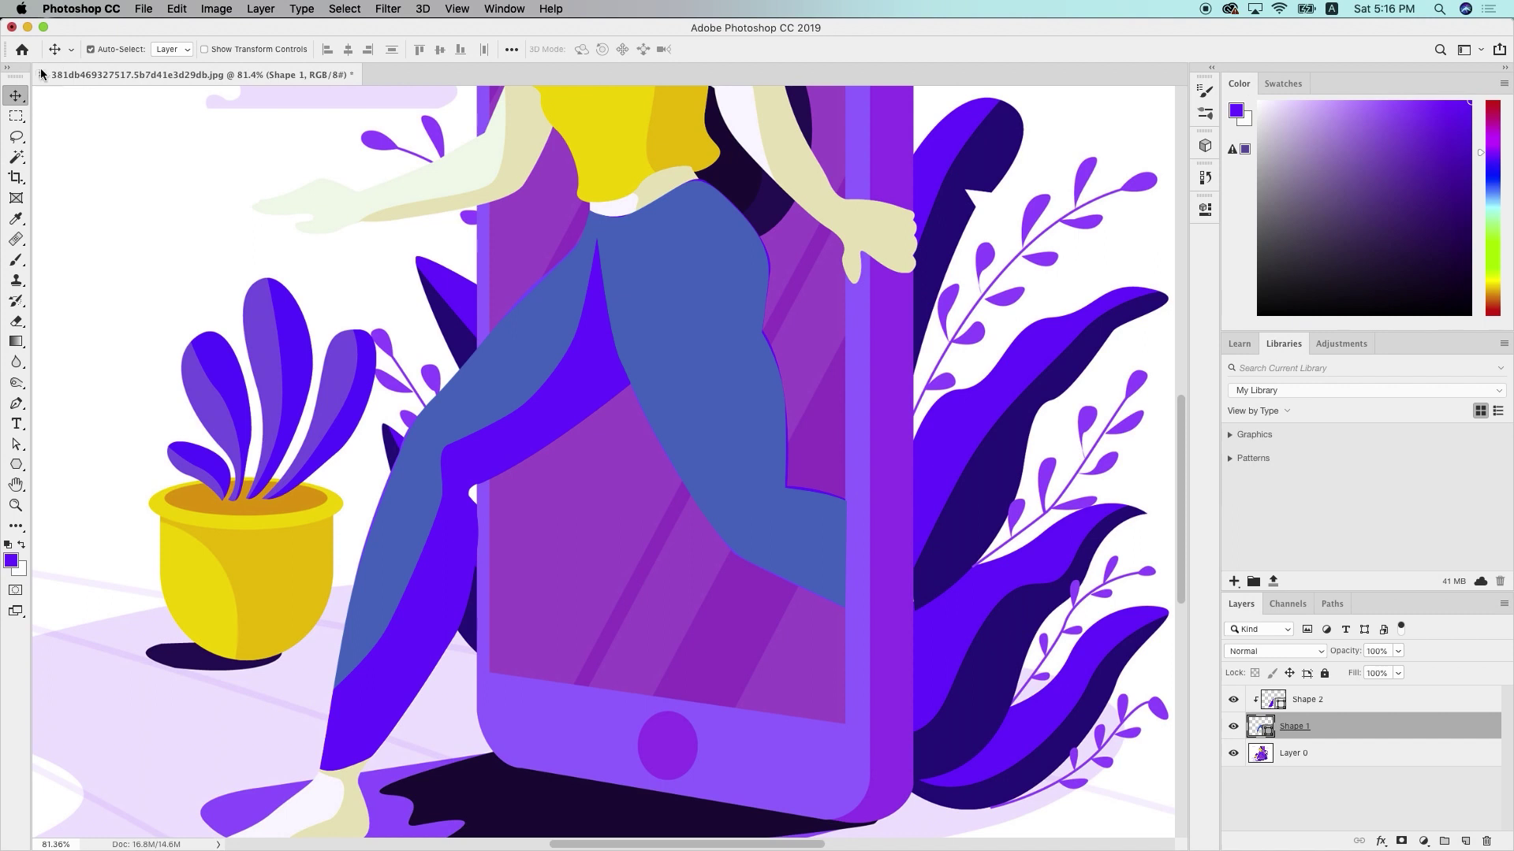
Minimize the open windows, switch to QuickTime Player, quit it and save the screen recording to the Desktop as 07_01
{"action": "left_click", "coordinate": [27, 28]}
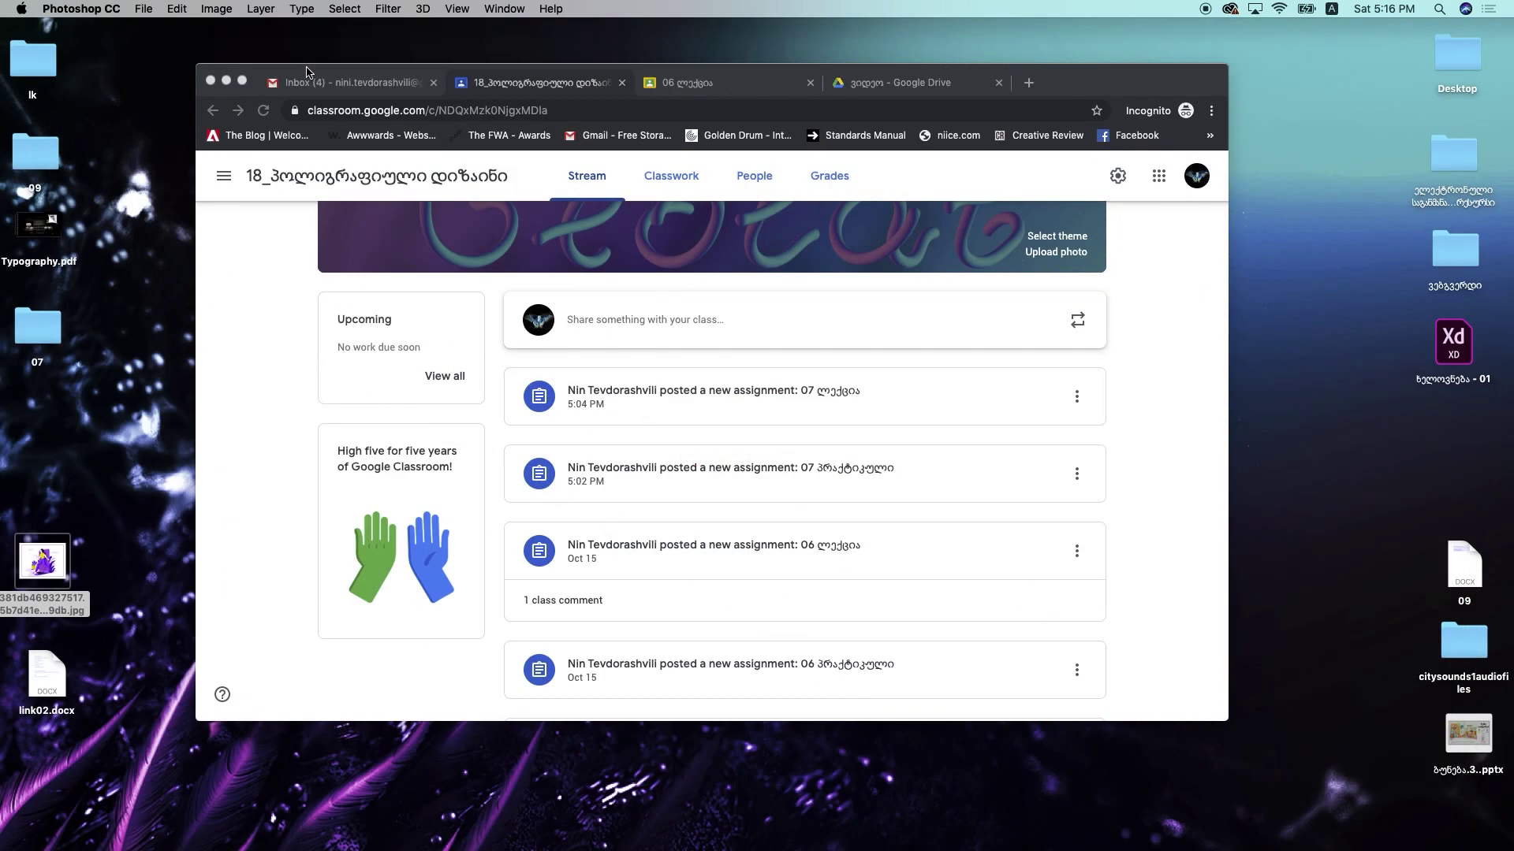
{"action": "left_click", "coordinate": [226, 81]}
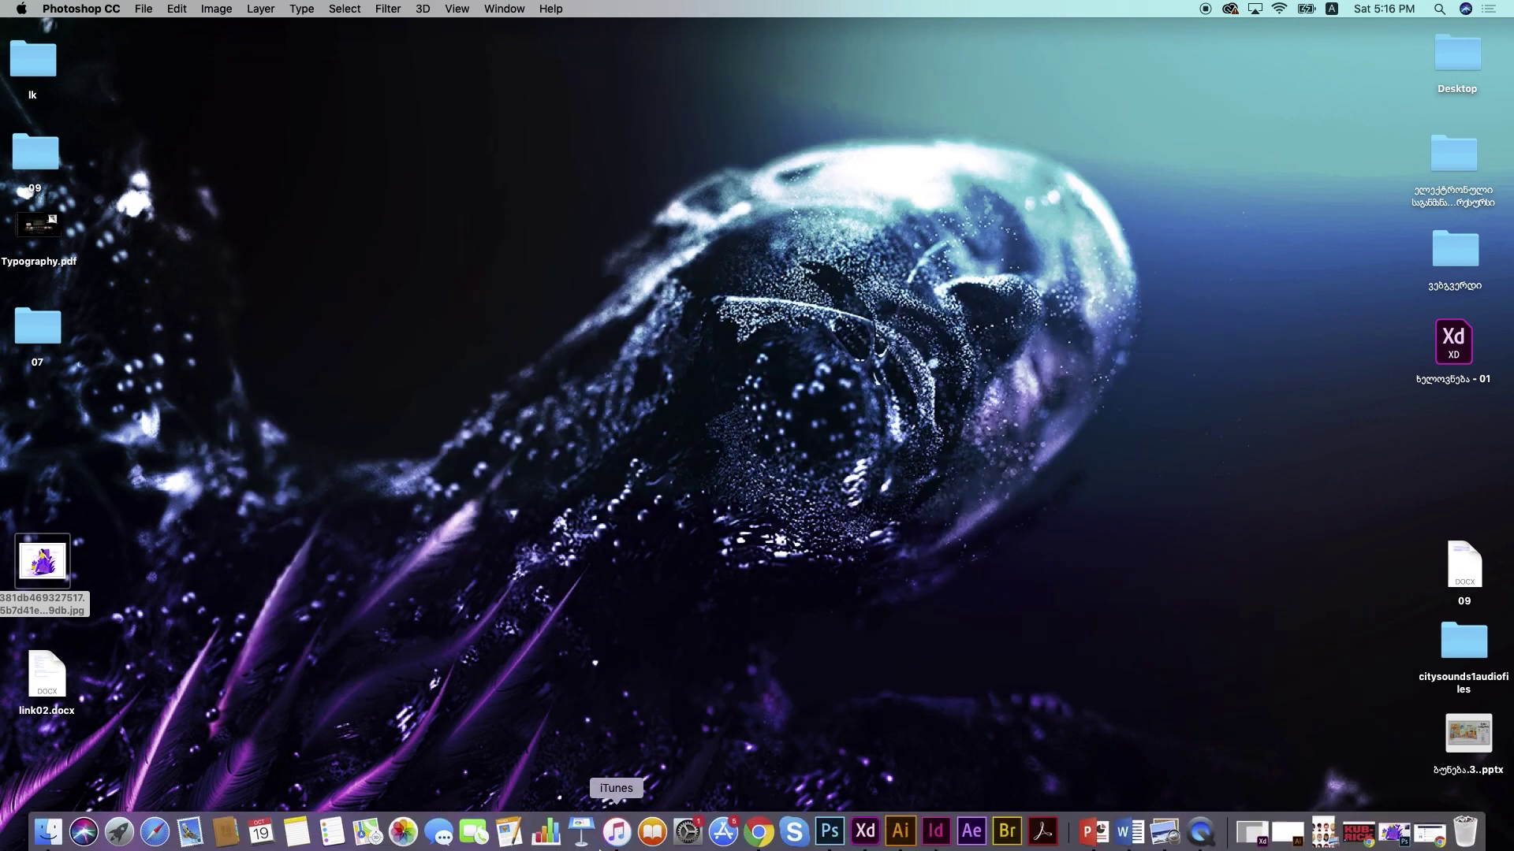
{"action": "left_click", "coordinate": [1200, 828]}
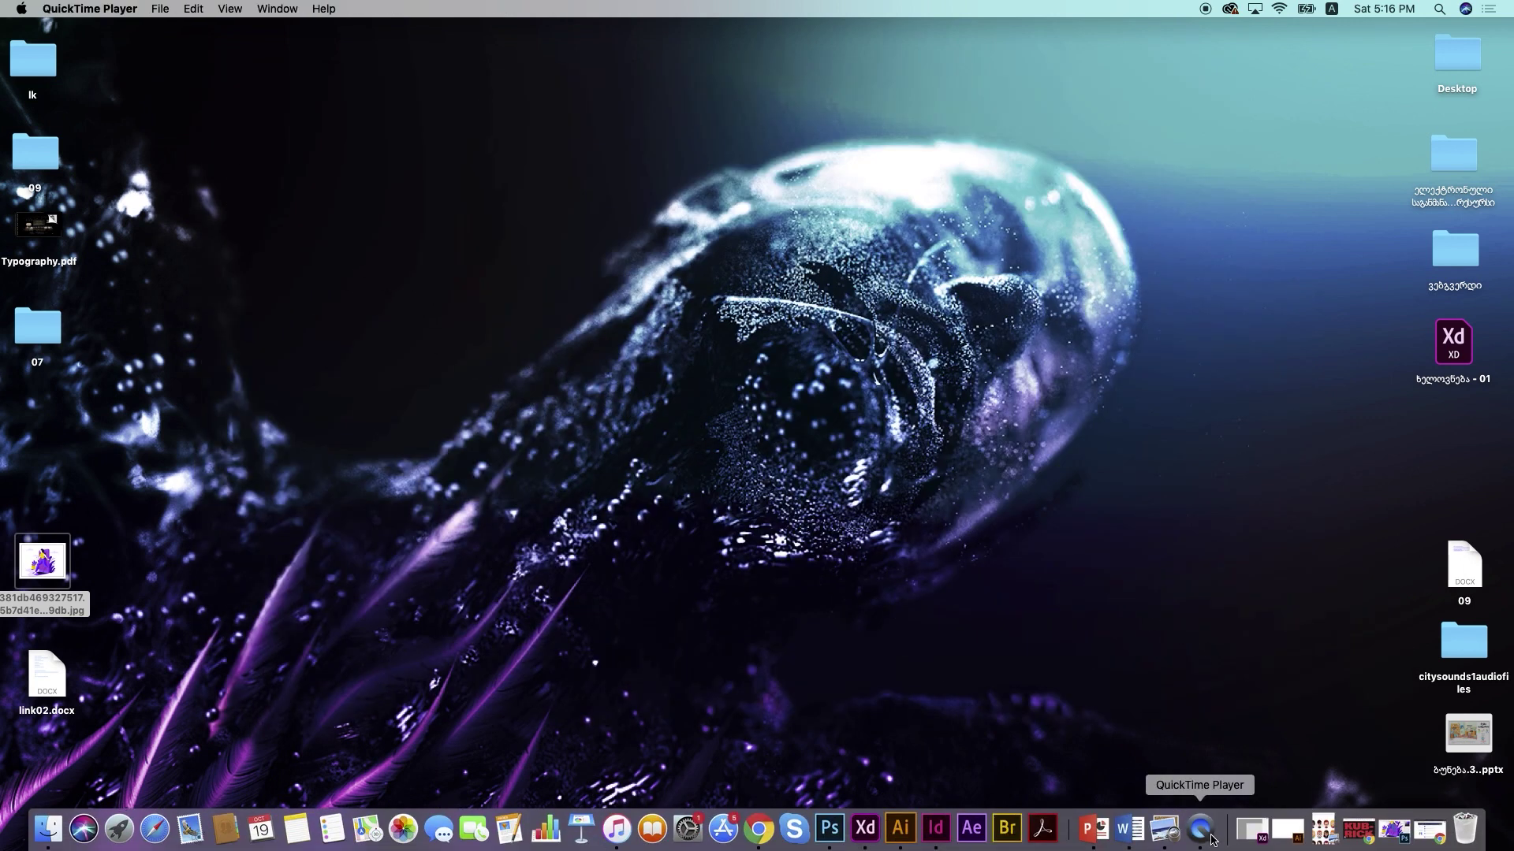
{"action": "left_click", "coordinate": [135, 10]}
{"action": "left_click", "coordinate": [183, 130]}
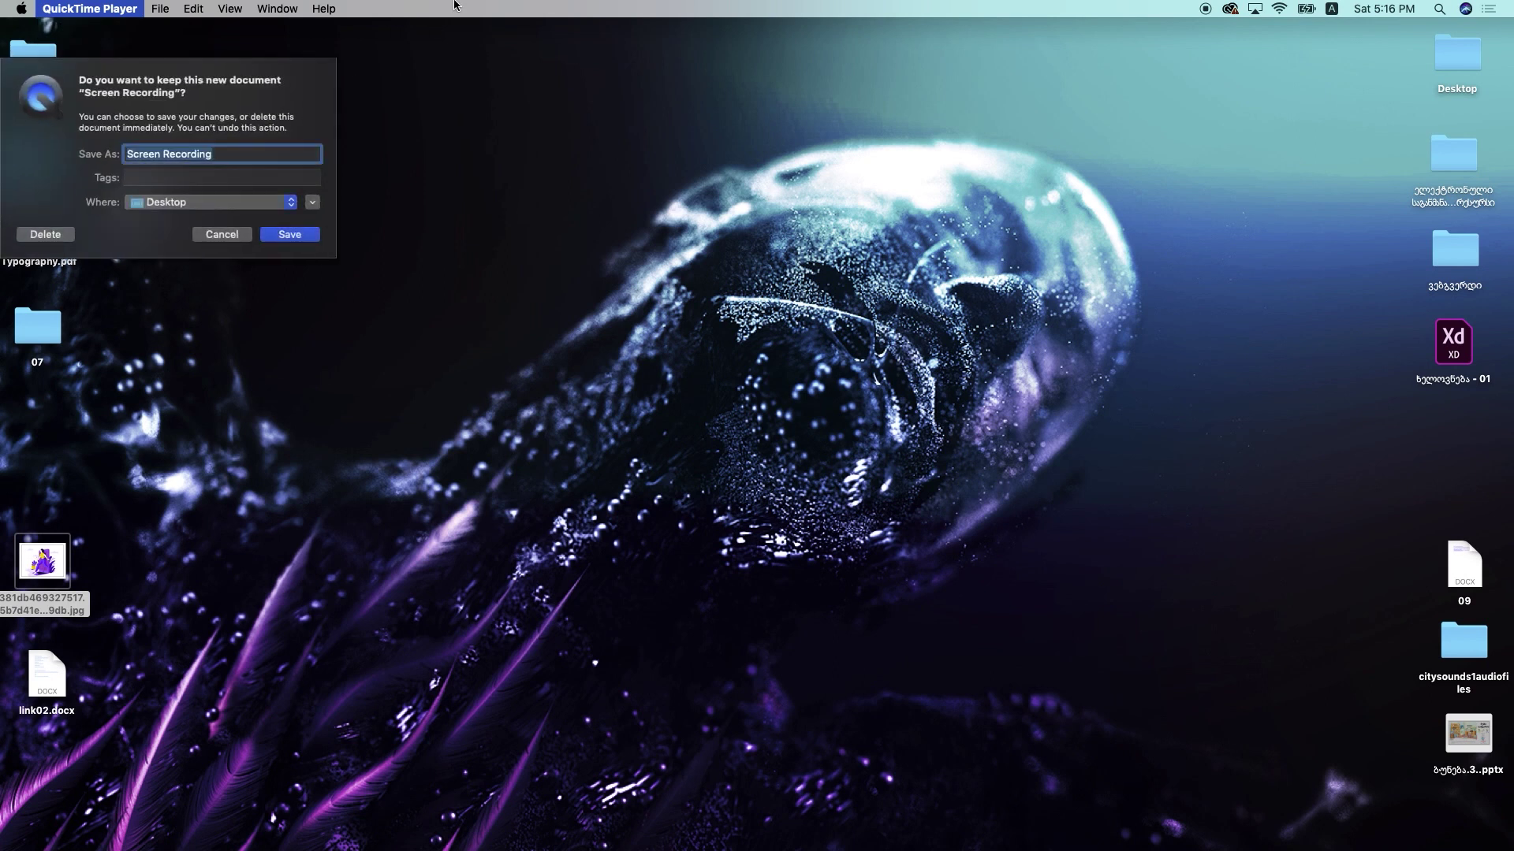
{"action": "type", "text": "07_01"}
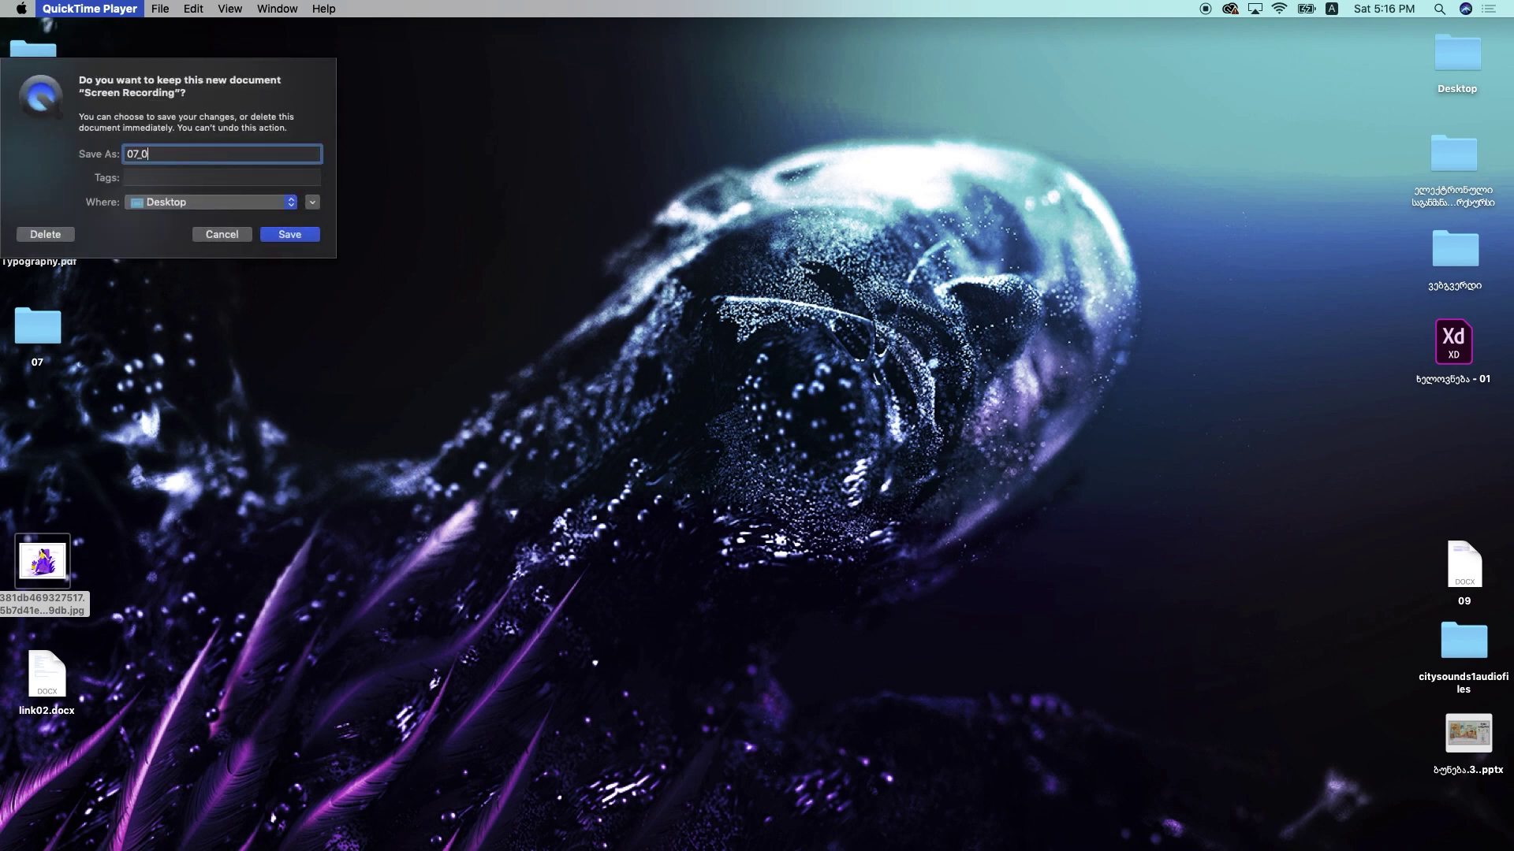
{"action": "left_click", "coordinate": [298, 244]}
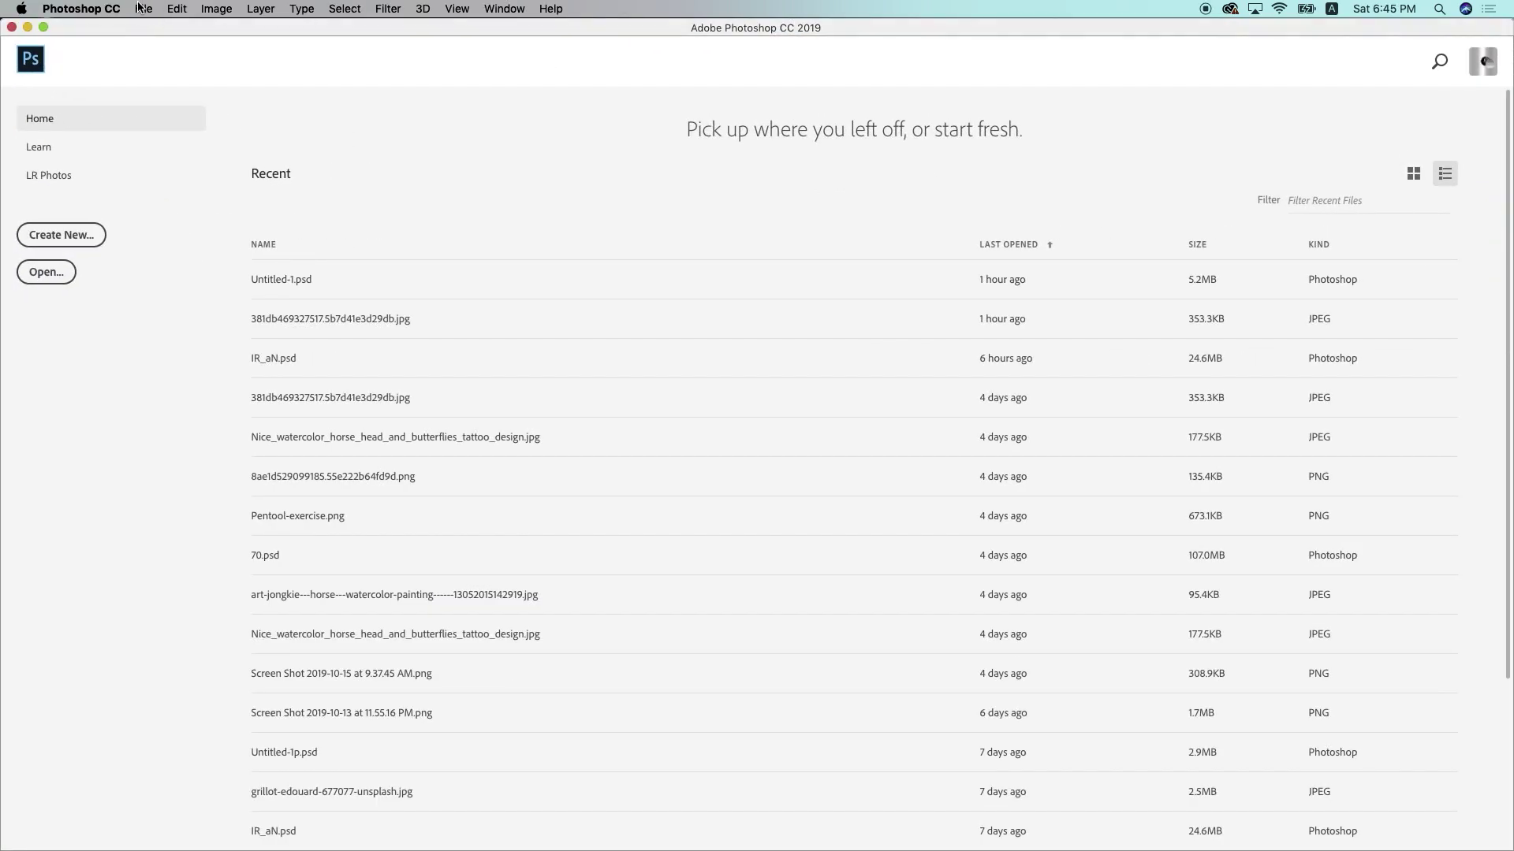
Create a new Photoshop document from the A4 print preset in landscape orientation
{"action": "left_click", "coordinate": [140, 8]}
{"action": "key", "text": "Escape"}
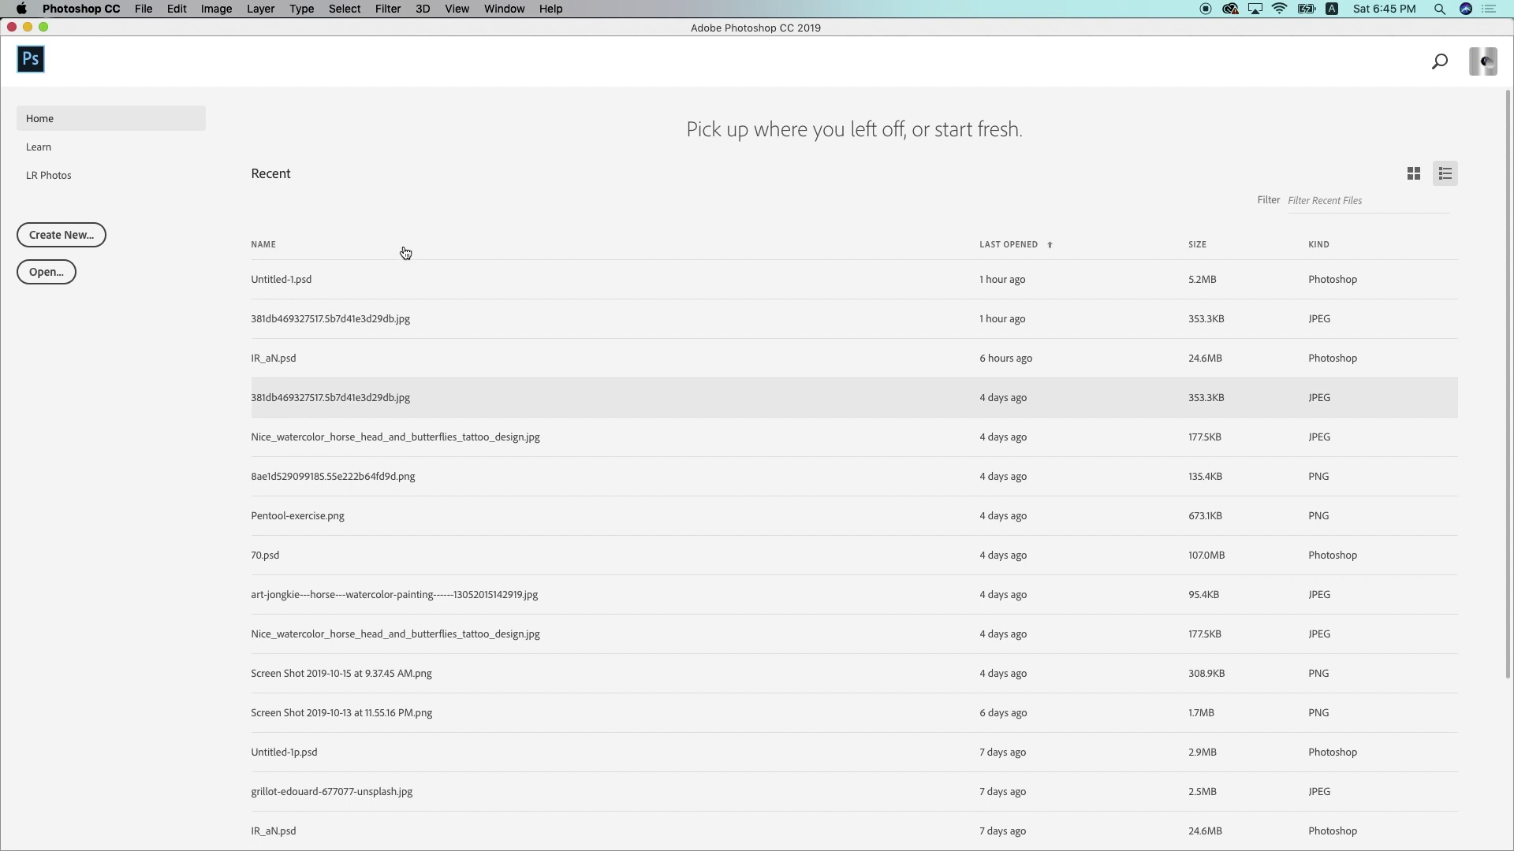
{"action": "key", "text": "super+n"}
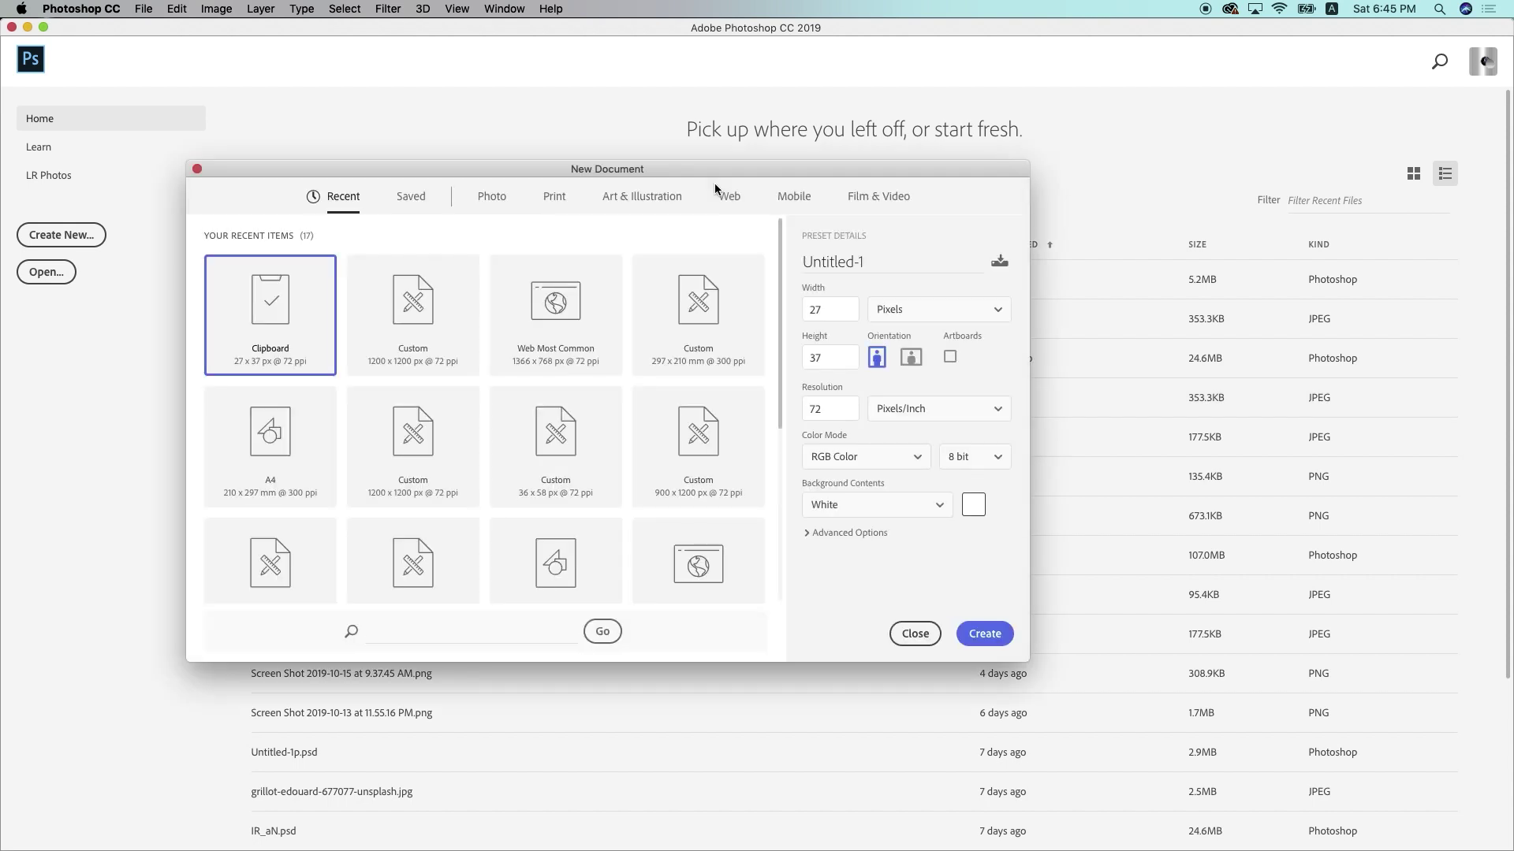
{"action": "left_click", "coordinate": [556, 206]}
{"action": "left_click", "coordinate": [730, 322]}
{"action": "left_click", "coordinate": [913, 359]}
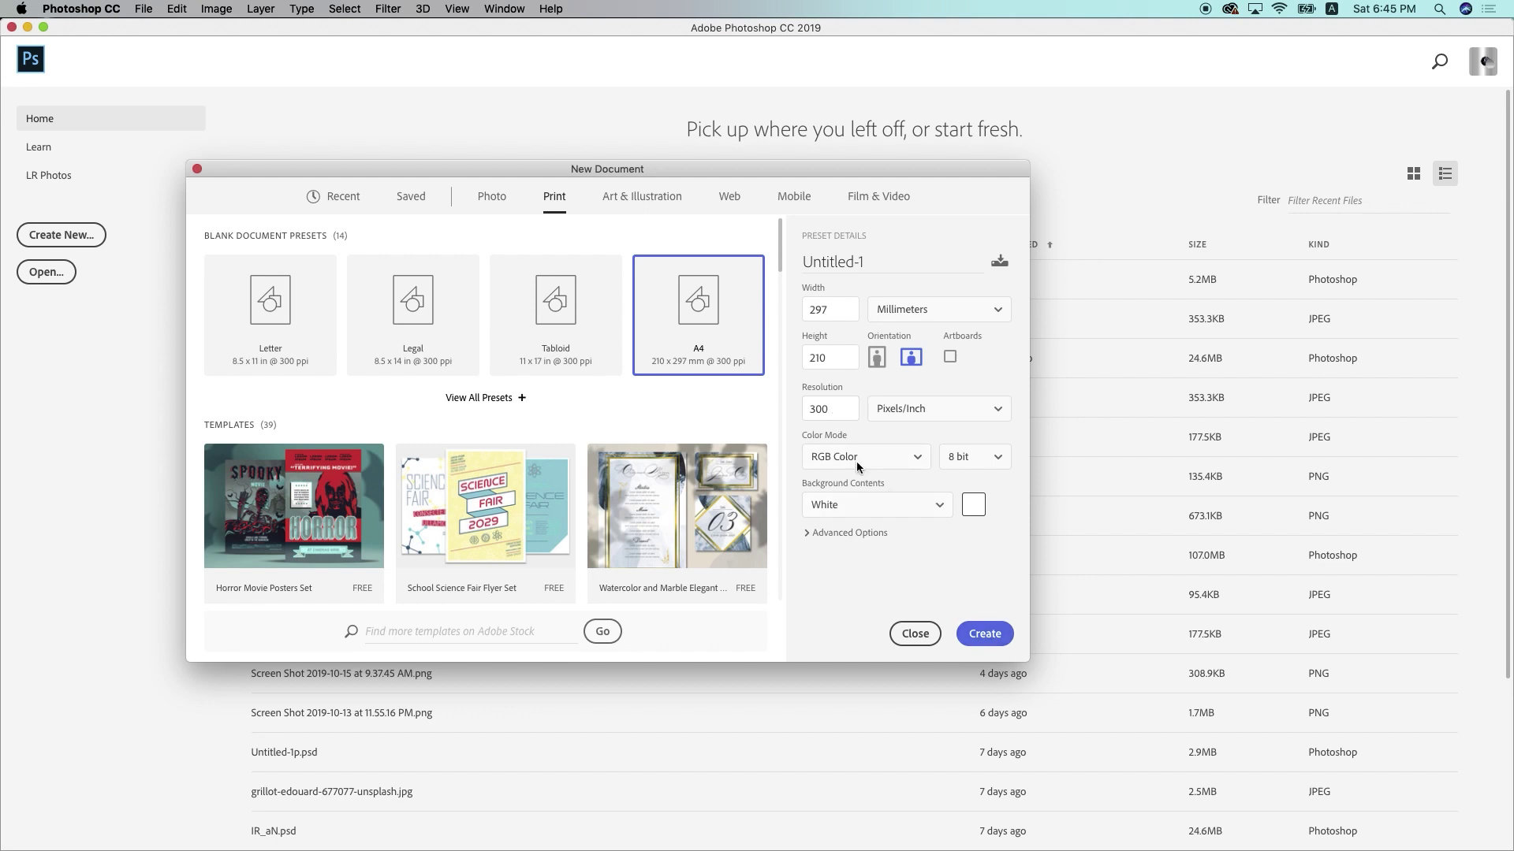
{"action": "left_click", "coordinate": [980, 638]}
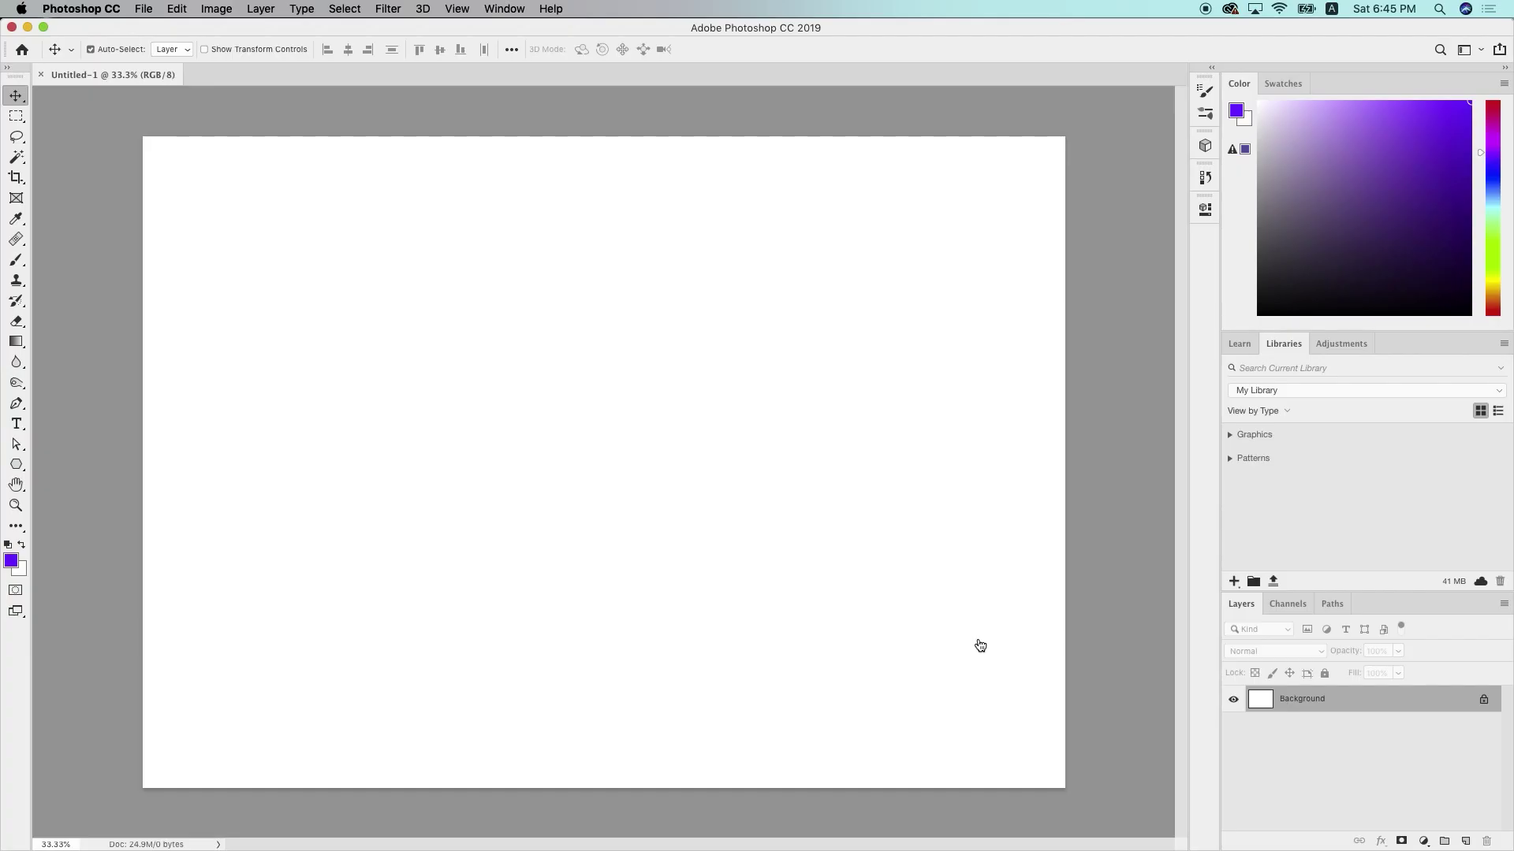
Place a short Lorem Ipsum point text in the upper-left area of the page and delete it
{"action": "left_click", "coordinate": [17, 443]}
{"action": "left_click_drag", "start_coordinate": [17, 424], "coordinate": [111, 423]}
{"action": "left_click", "coordinate": [276, 284]}
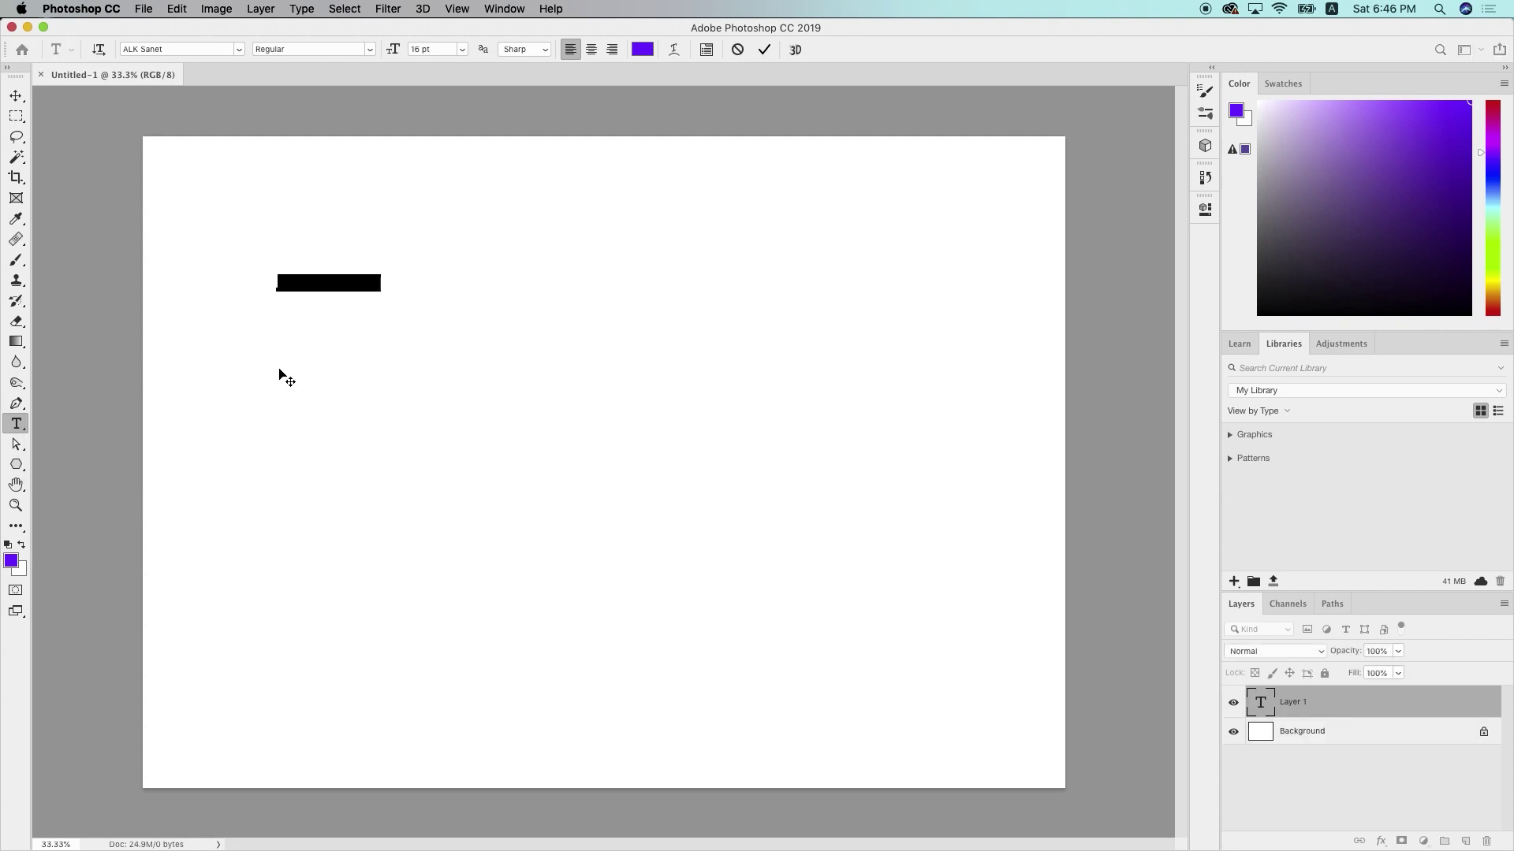
{"action": "left_click", "coordinate": [19, 97]}
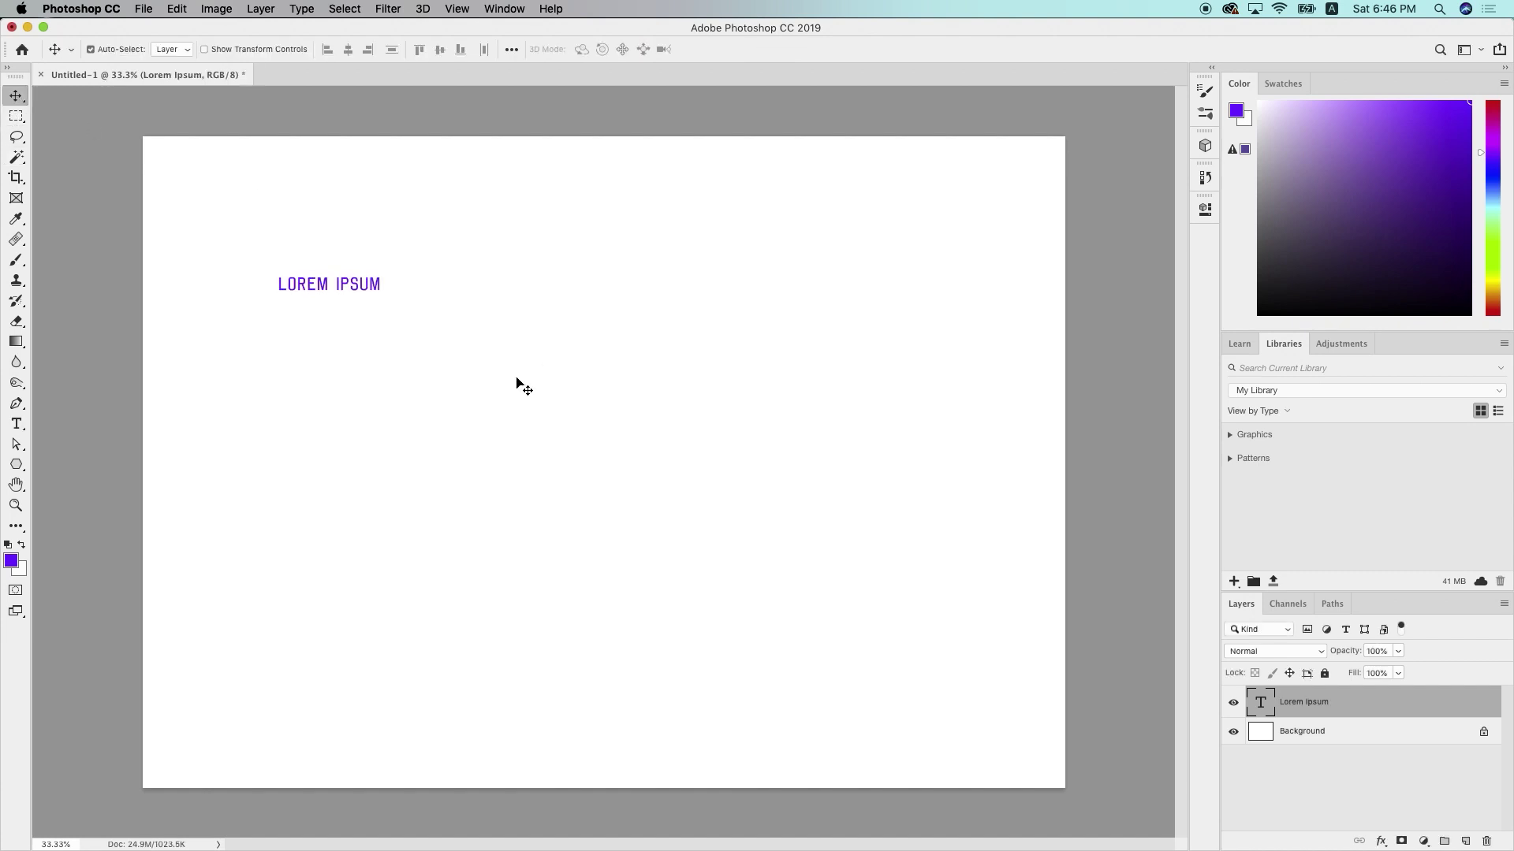
{"action": "key", "text": "BackSpace"}
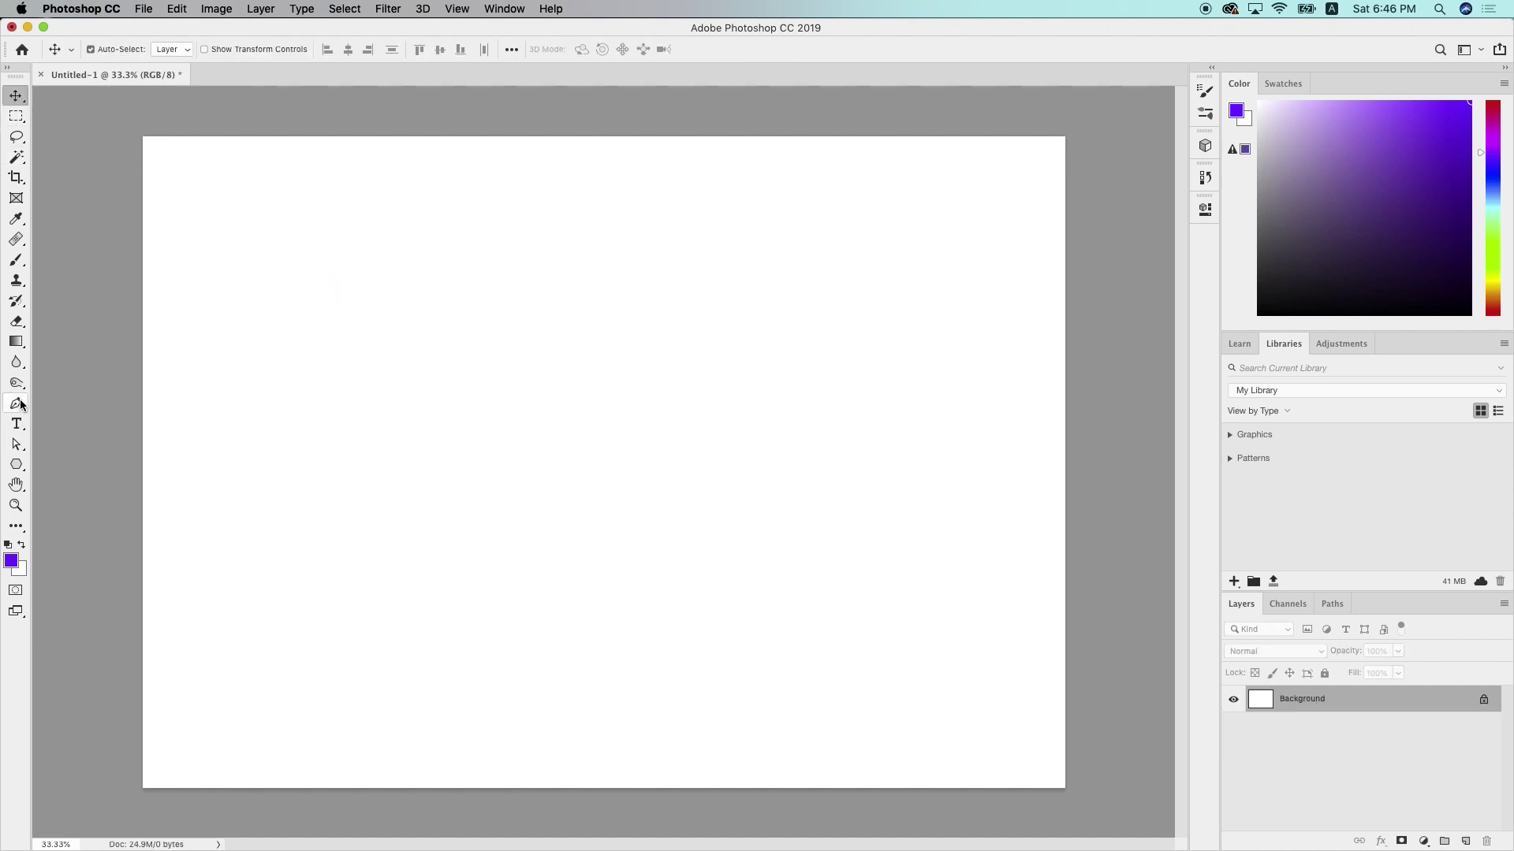
Create a paragraph text box with Lorem Ipsum placeholder text in the page's upper-left area and resize its width to reflow the lines
{"action": "left_click", "coordinate": [17, 424]}
{"action": "left_click_drag", "start_coordinate": [261, 243], "coordinate": [684, 503]}
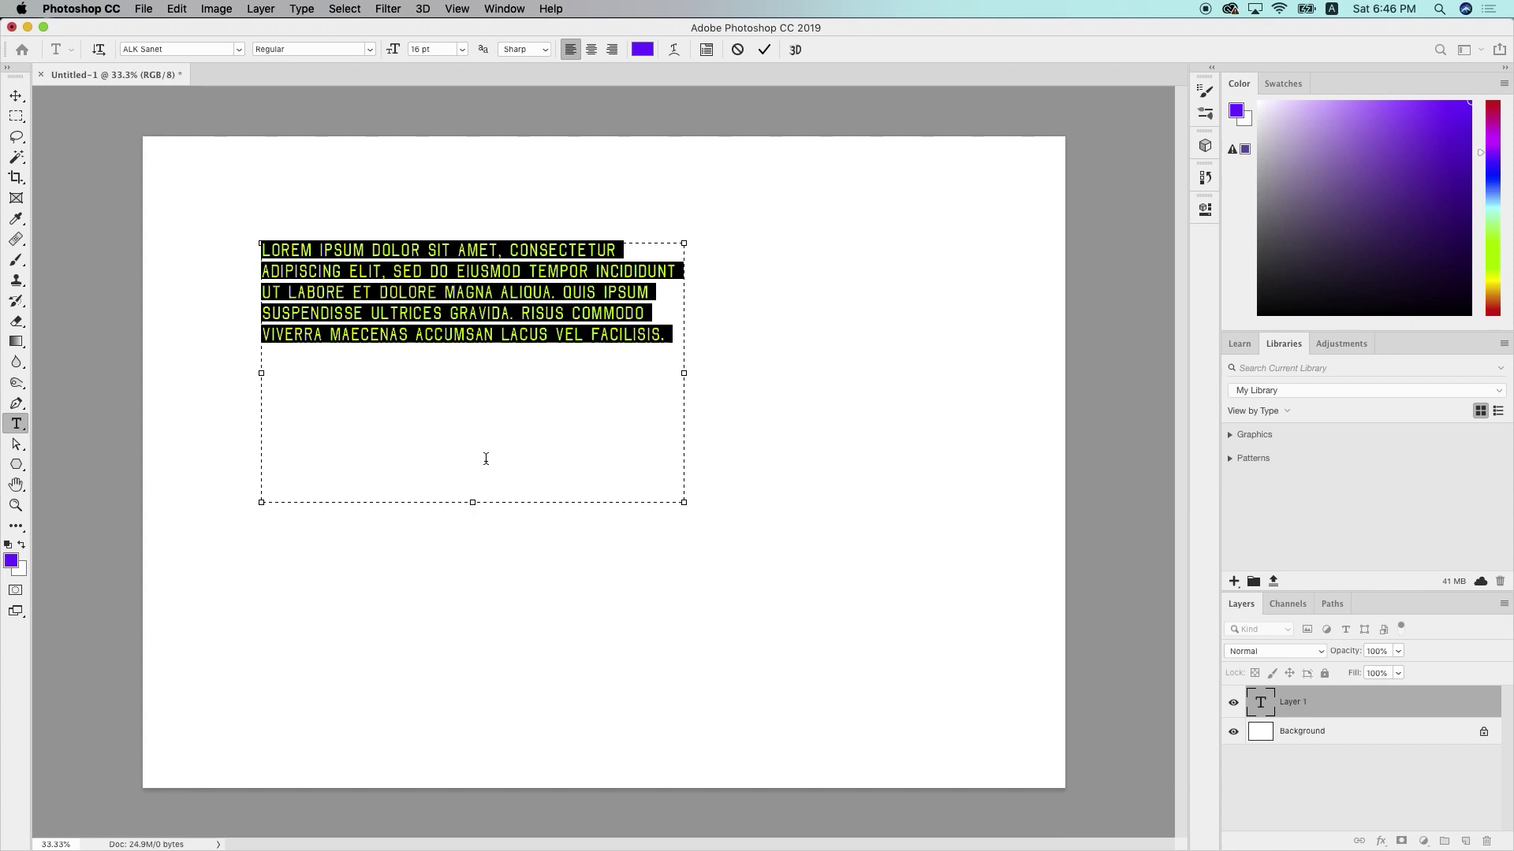
{"action": "left_click_drag", "start_coordinate": [685, 372], "coordinate": [870, 354]}
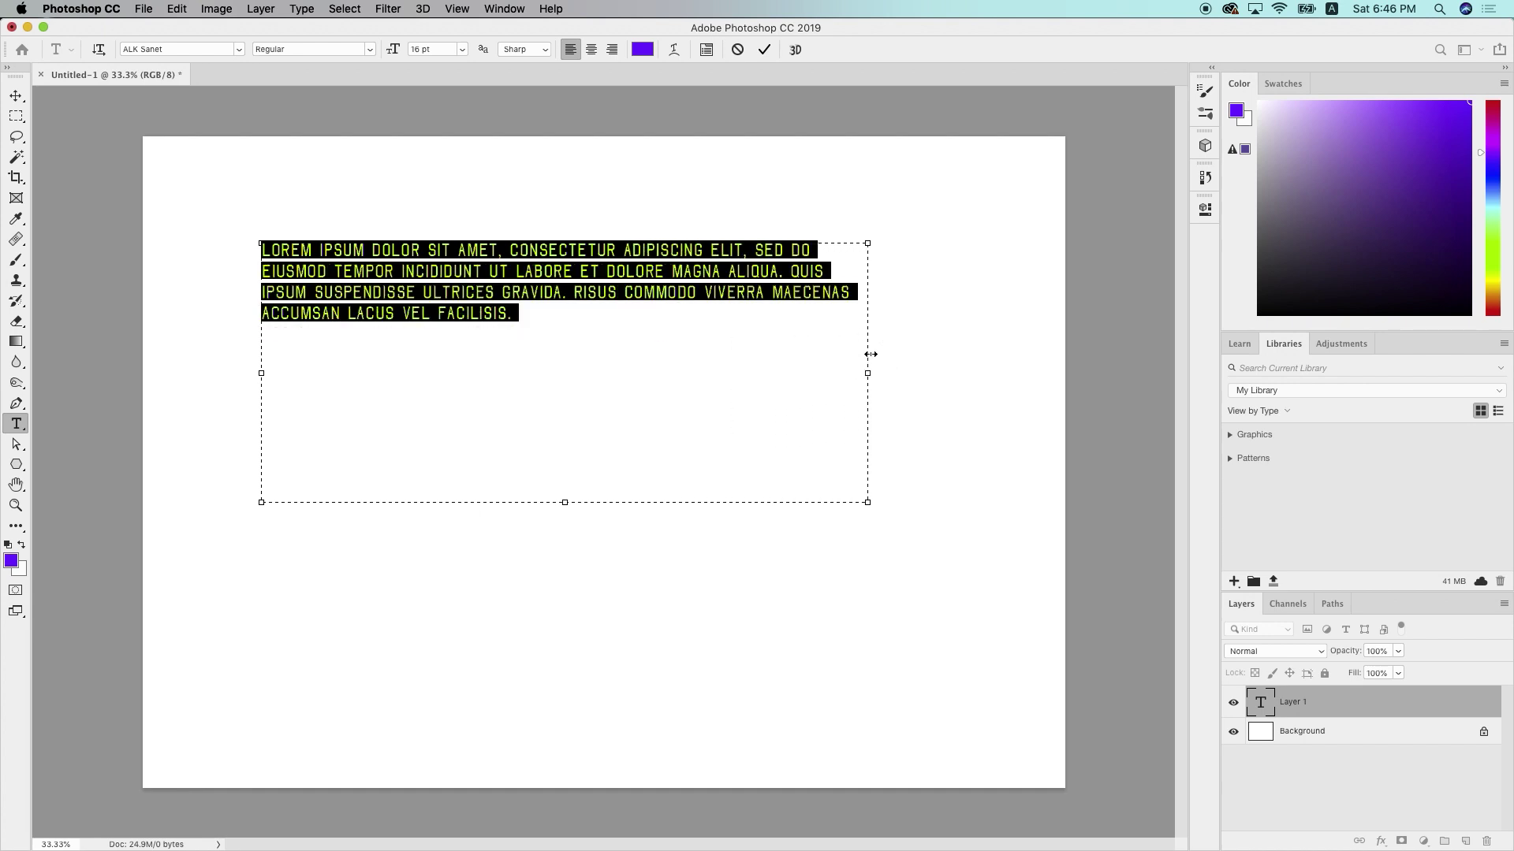
{"action": "left_click", "coordinate": [848, 356]}
{"action": "left_click", "coordinate": [870, 374]}
{"action": "left_click_drag", "start_coordinate": [870, 374], "coordinate": [492, 373]}
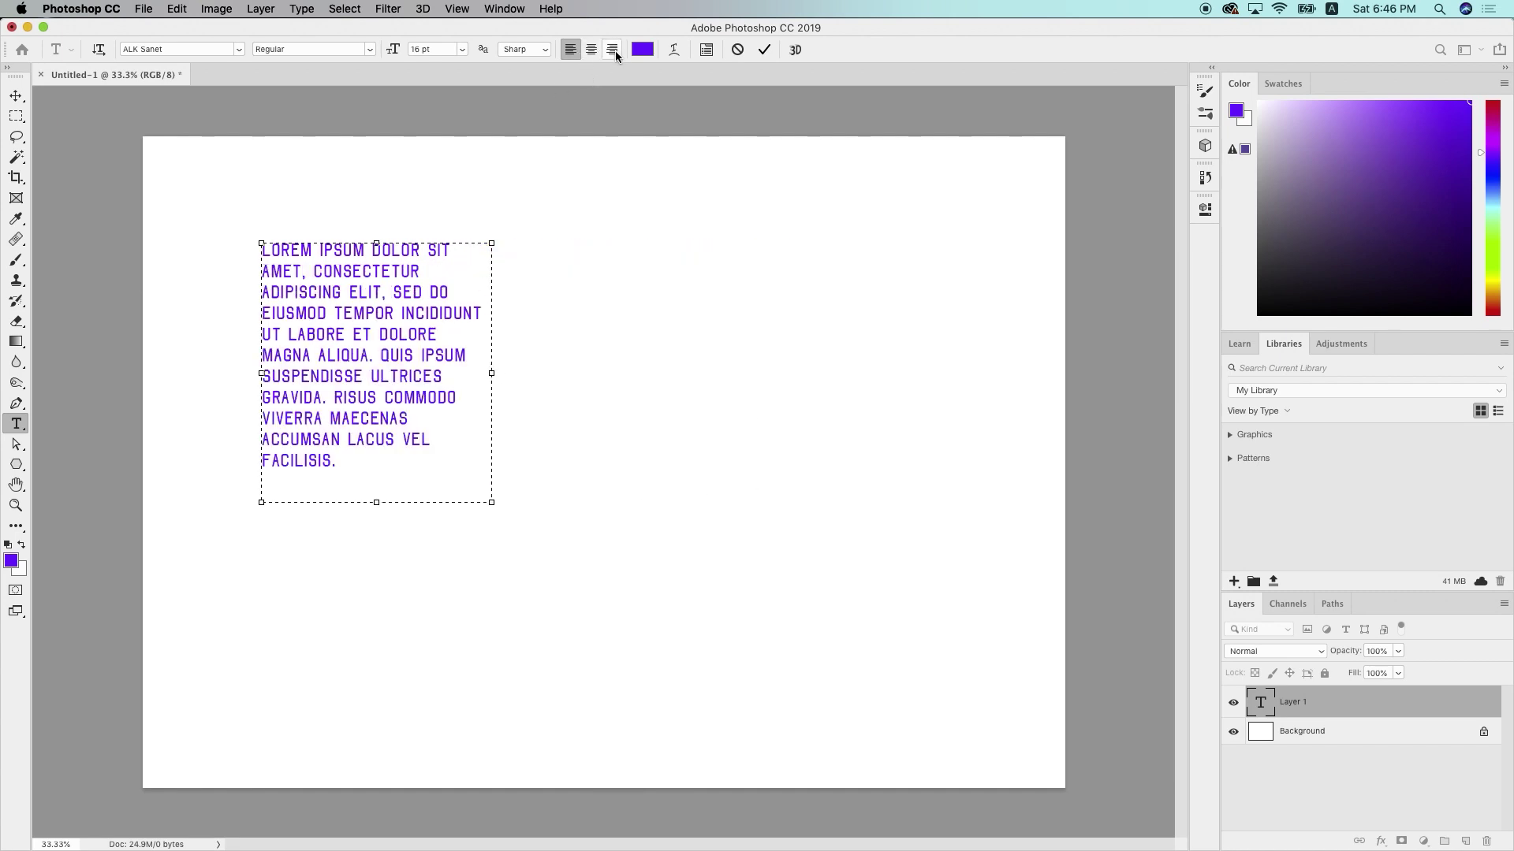
{"action": "left_click", "coordinate": [491, 377]}
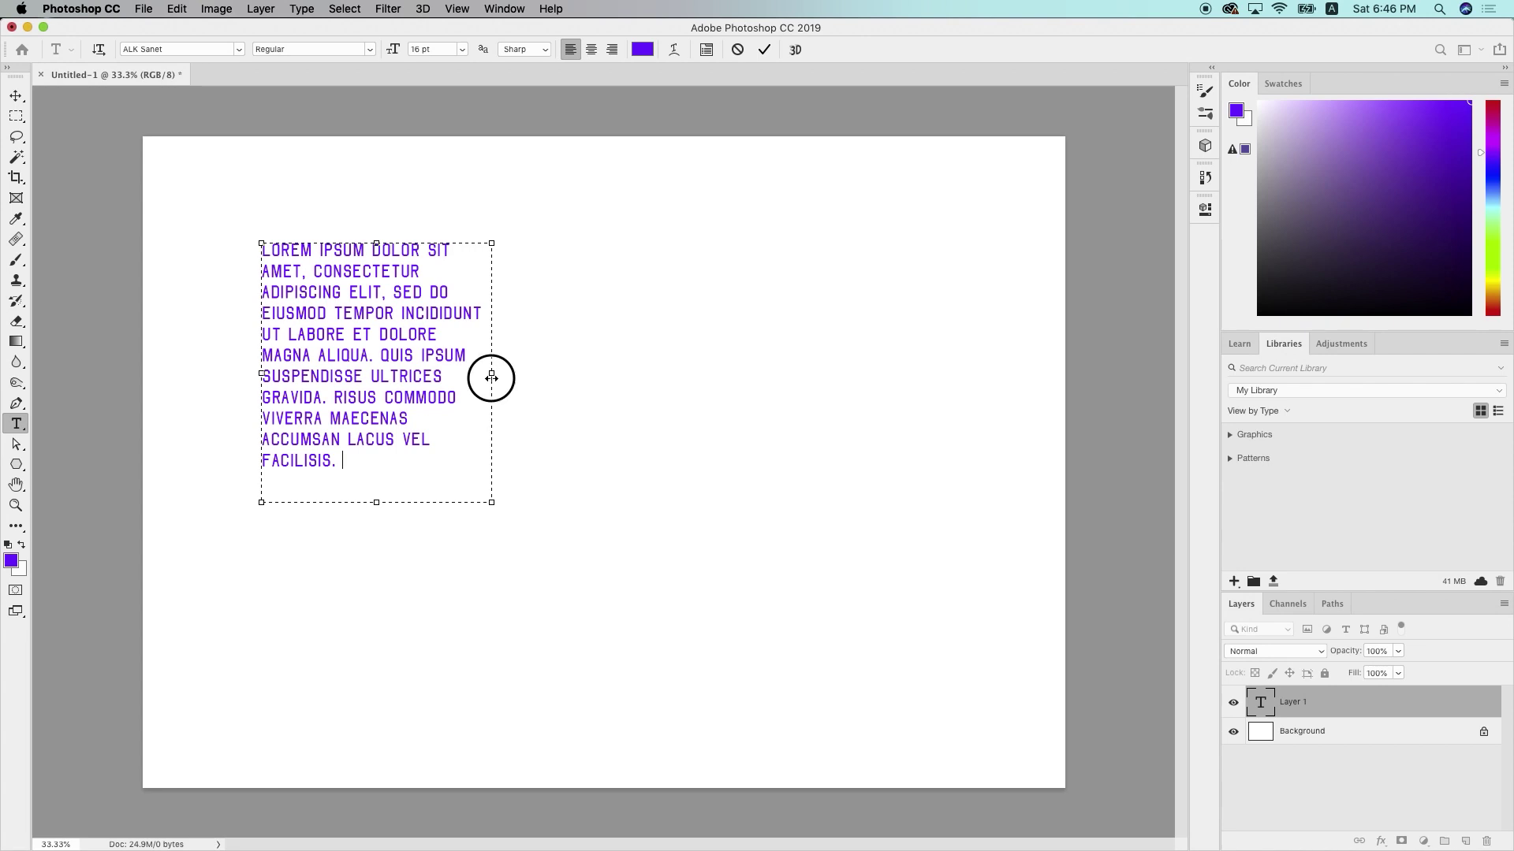
Try right and centre alignment on the paragraph and return it to left alignment
{"action": "left_click", "coordinate": [611, 50]}
{"action": "left_click", "coordinate": [578, 51]}
{"action": "left_click", "coordinate": [590, 50]}
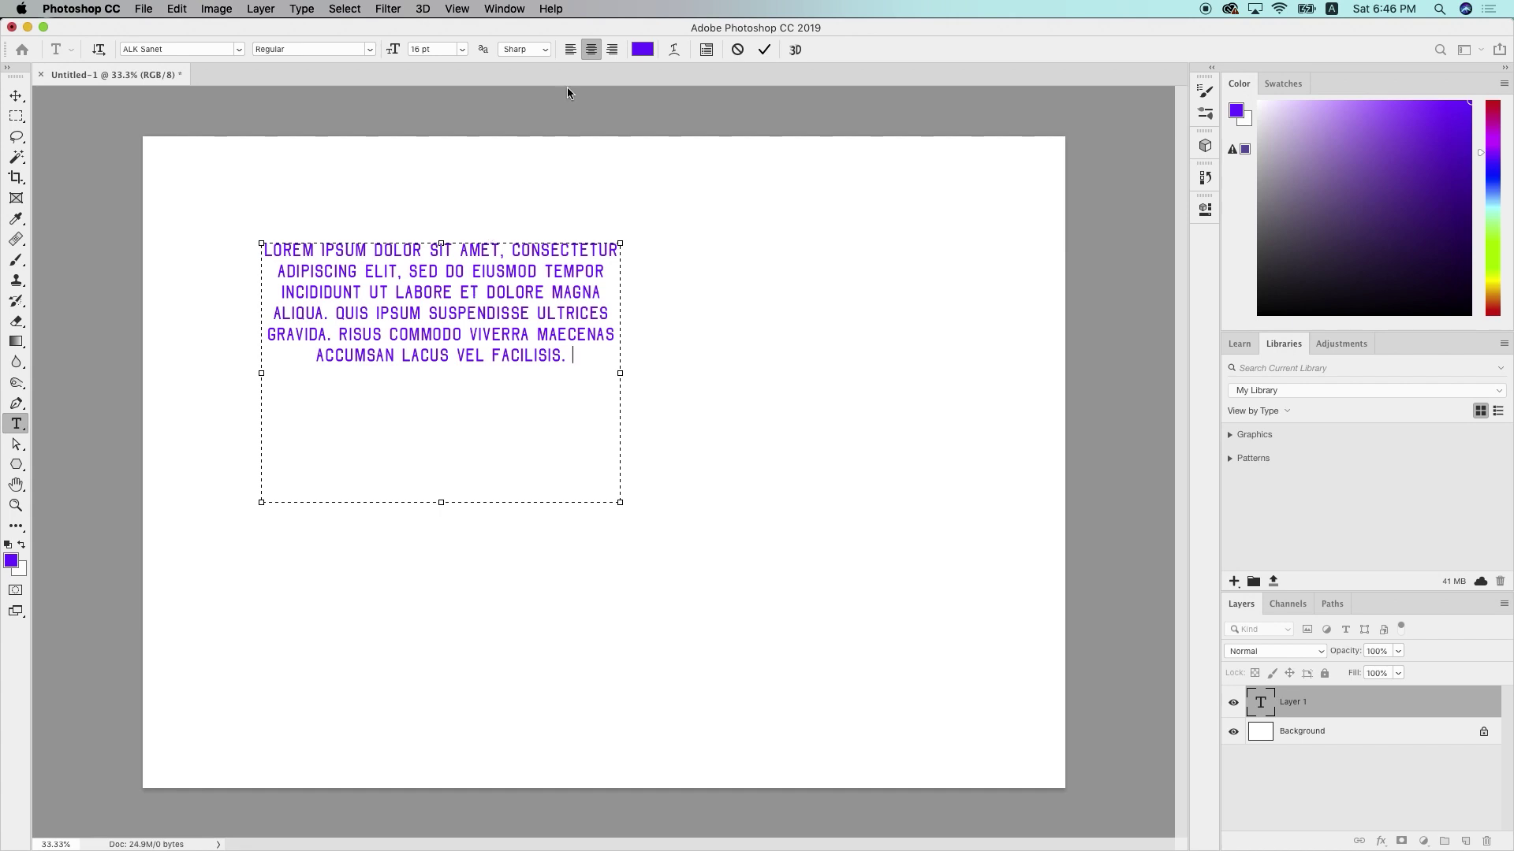
{"action": "left_click", "coordinate": [571, 51]}
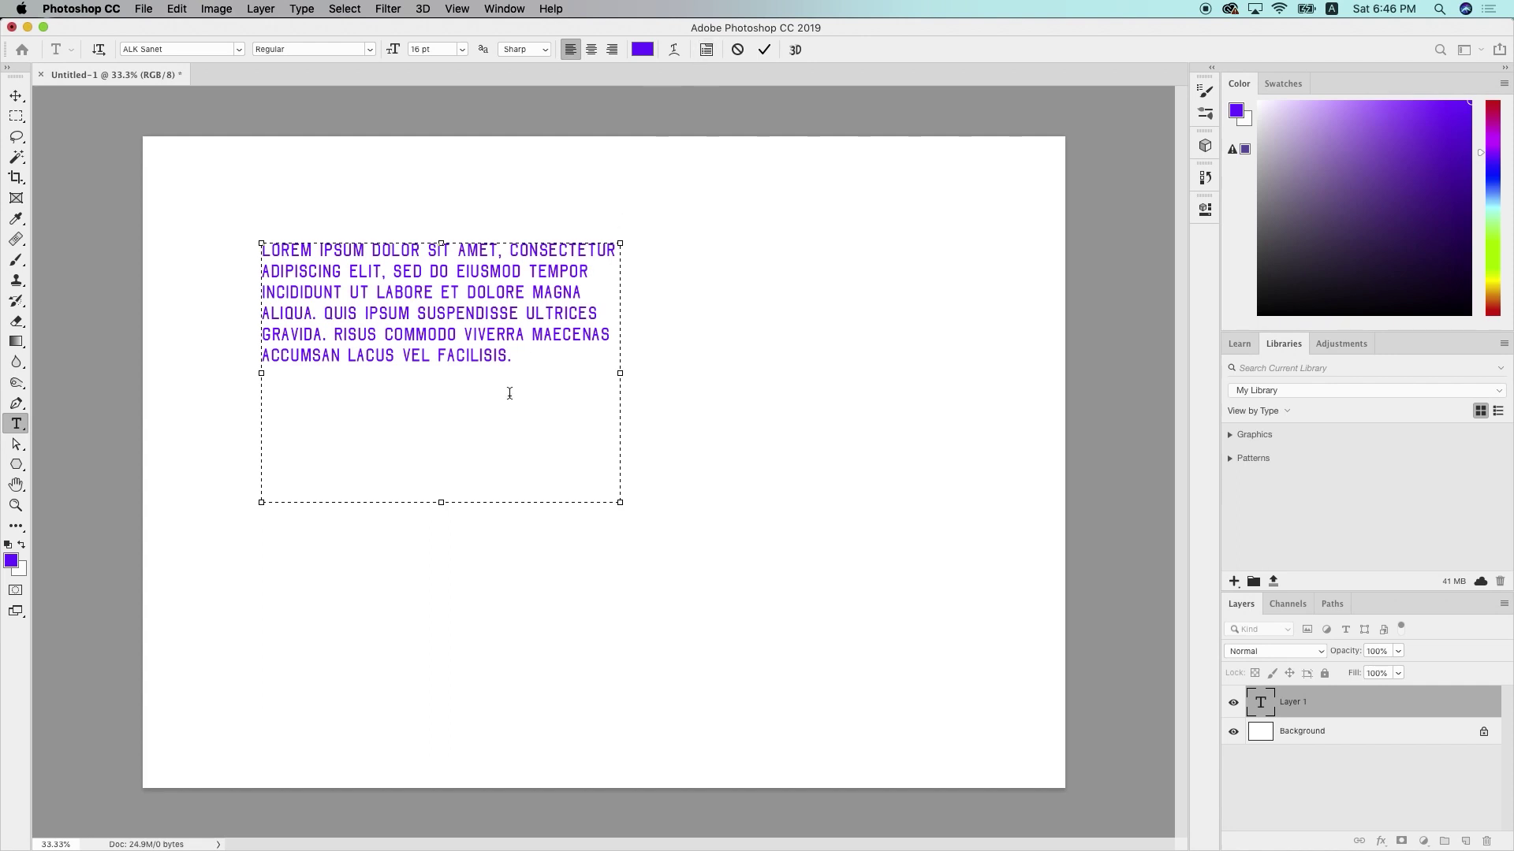
Justify all lines of the whole paragraph, and resize the text box wider and narrower to test the line spacing between words
{"action": "left_click_drag", "start_coordinate": [524, 351], "coordinate": [253, 213]}
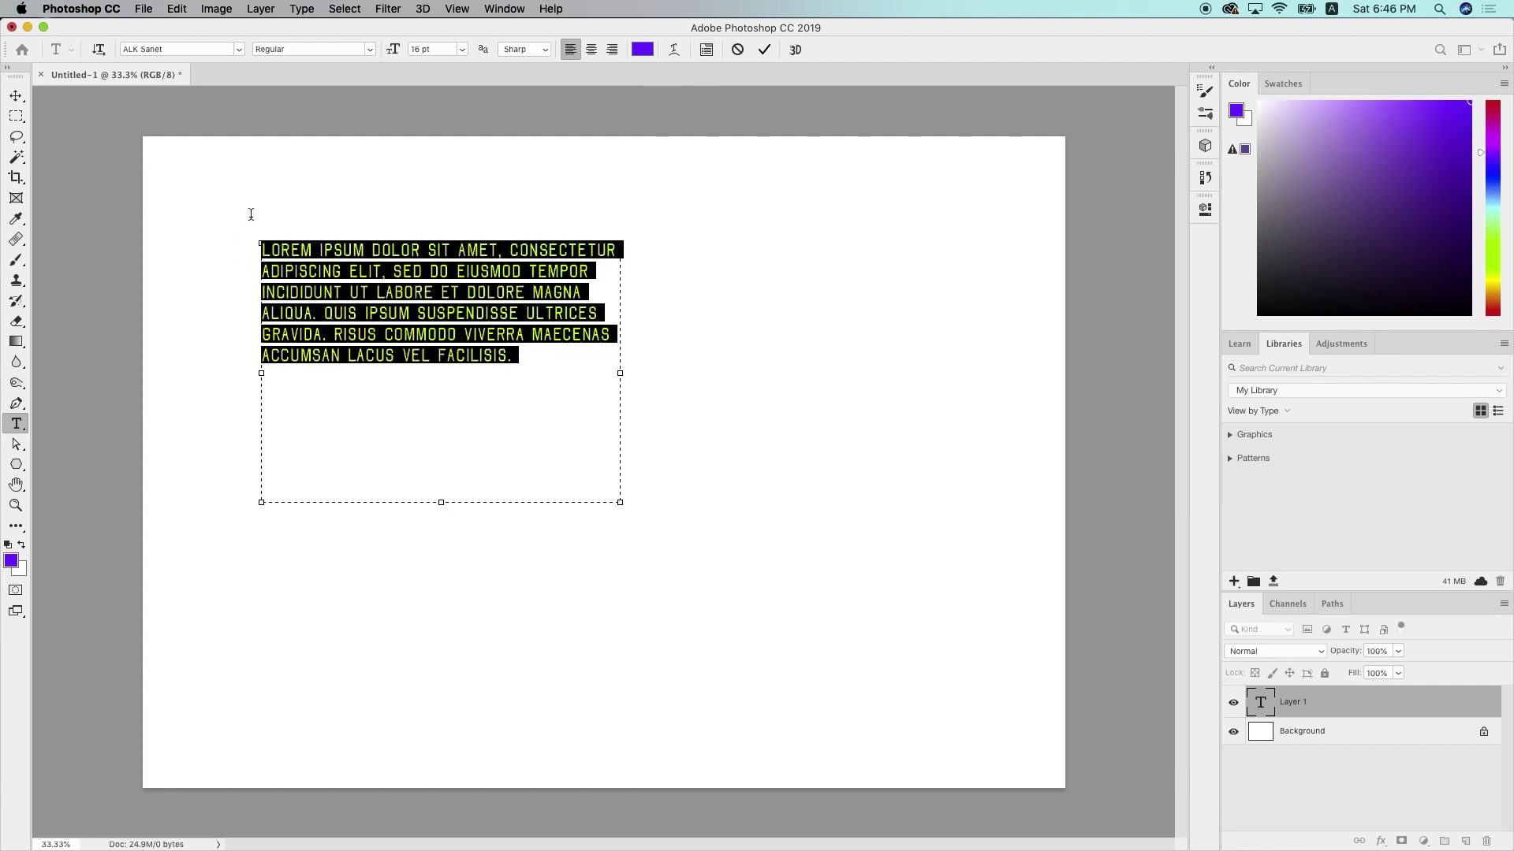
{"action": "left_click", "coordinate": [707, 52]}
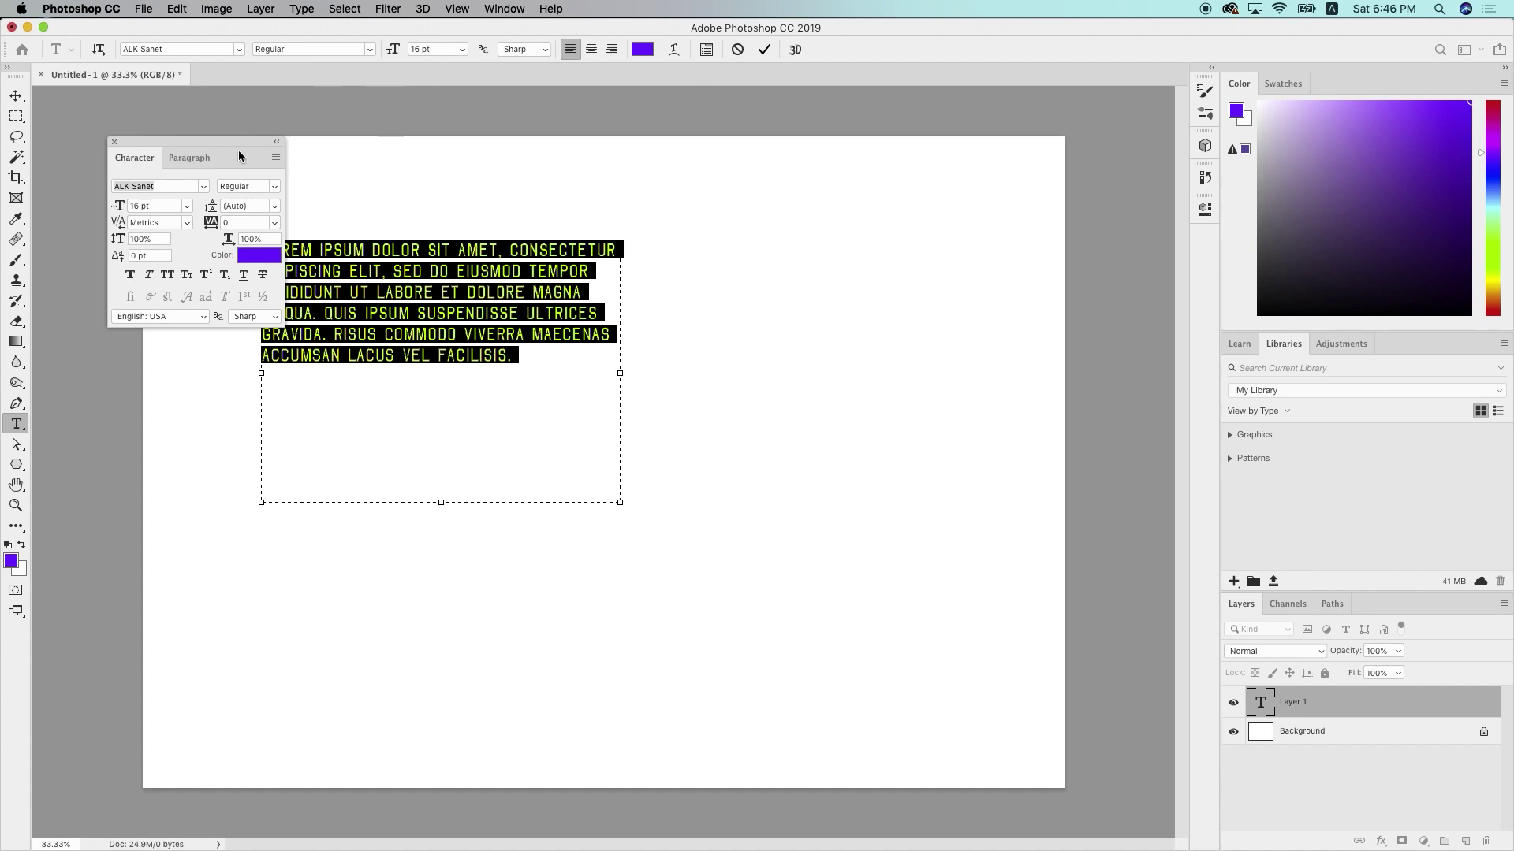
{"action": "left_click_drag", "start_coordinate": [237, 140], "coordinate": [983, 131]}
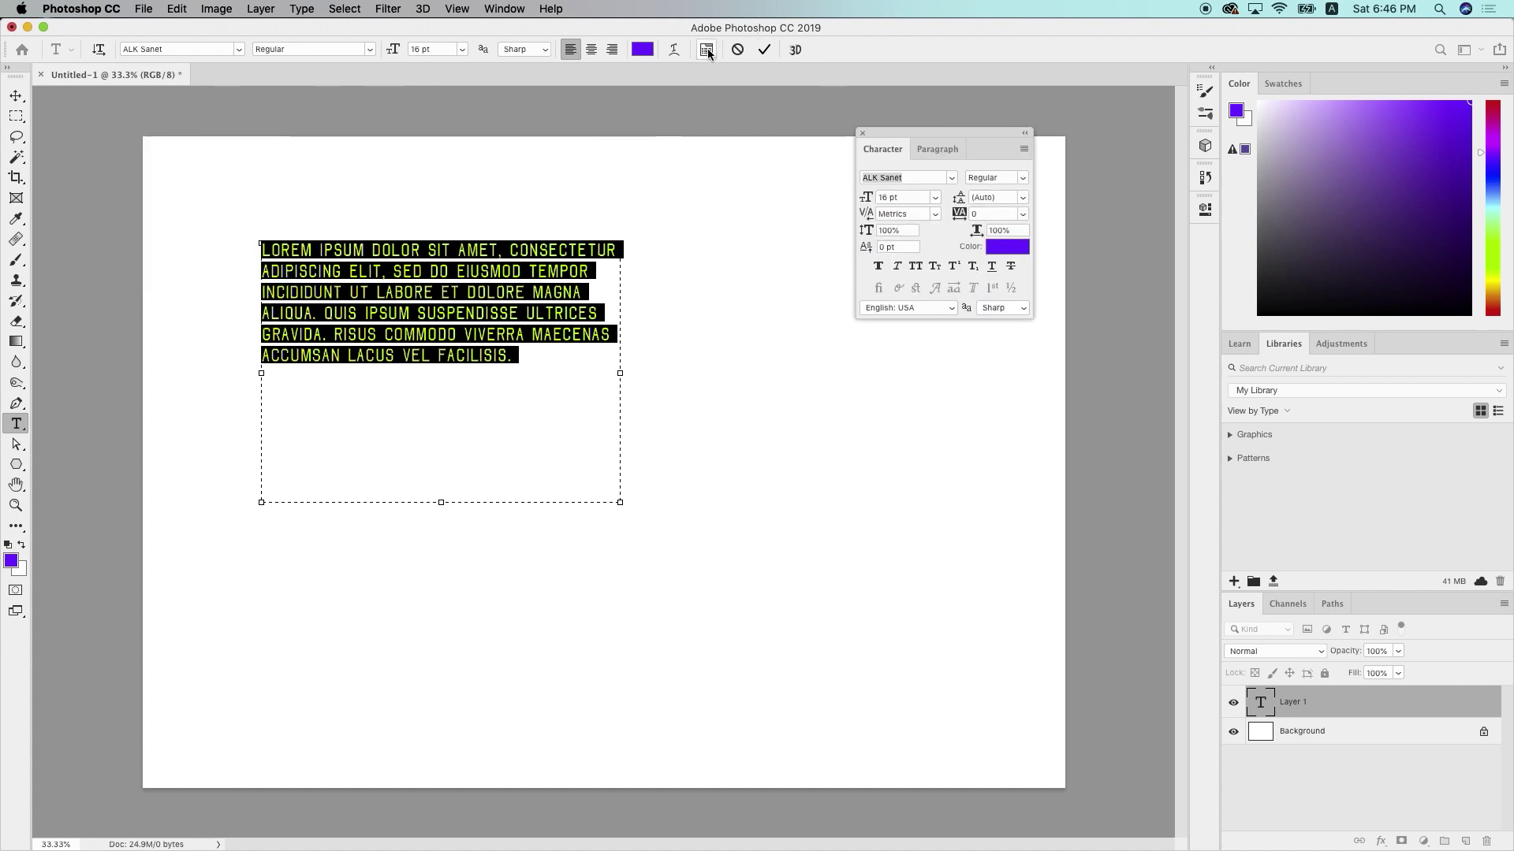
{"action": "left_click", "coordinate": [943, 151]}
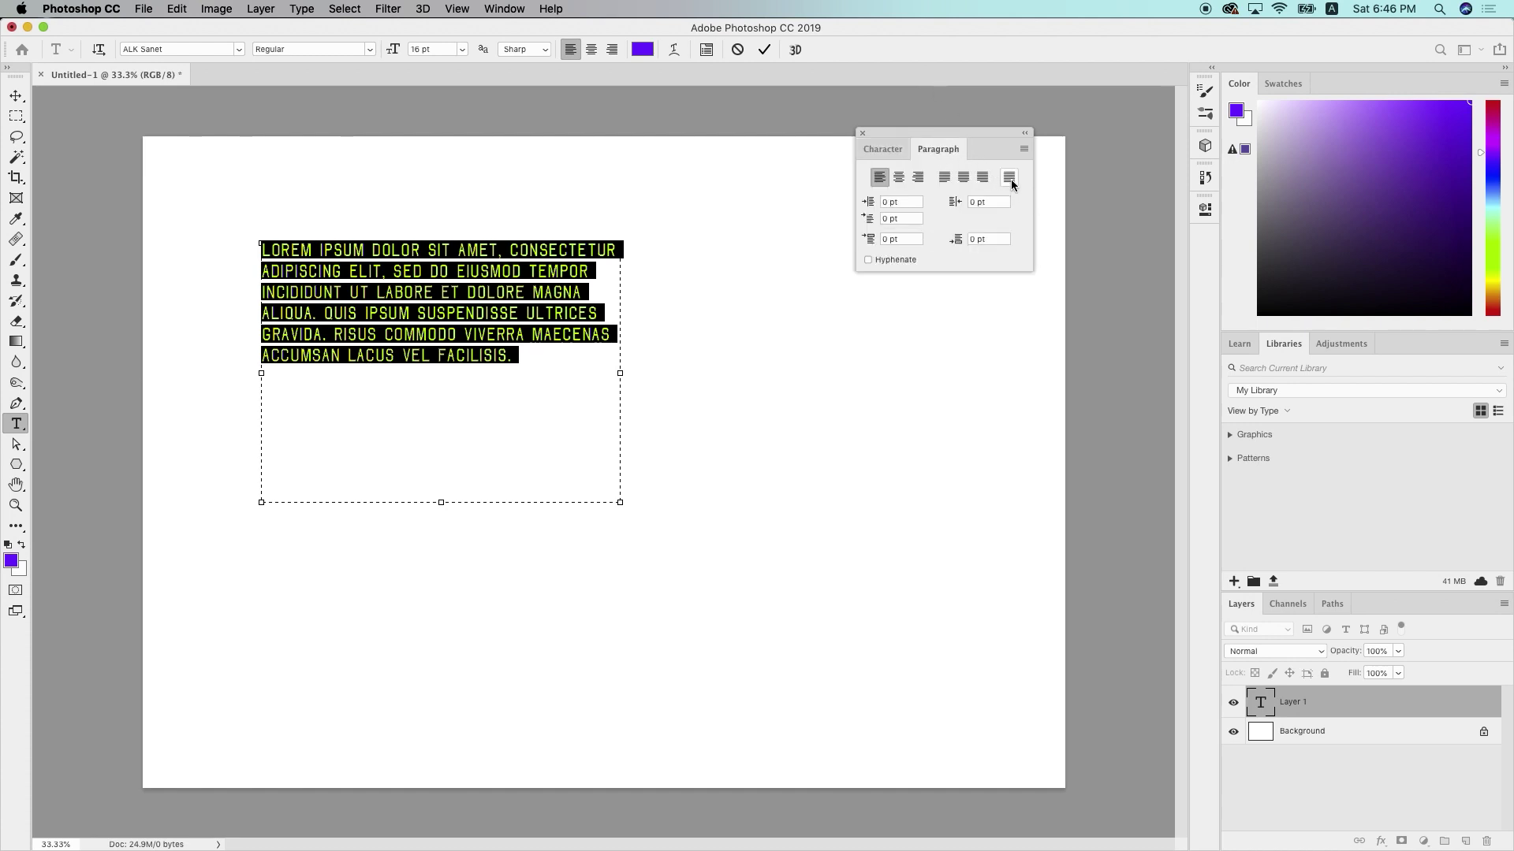
{"action": "left_click", "coordinate": [1010, 180]}
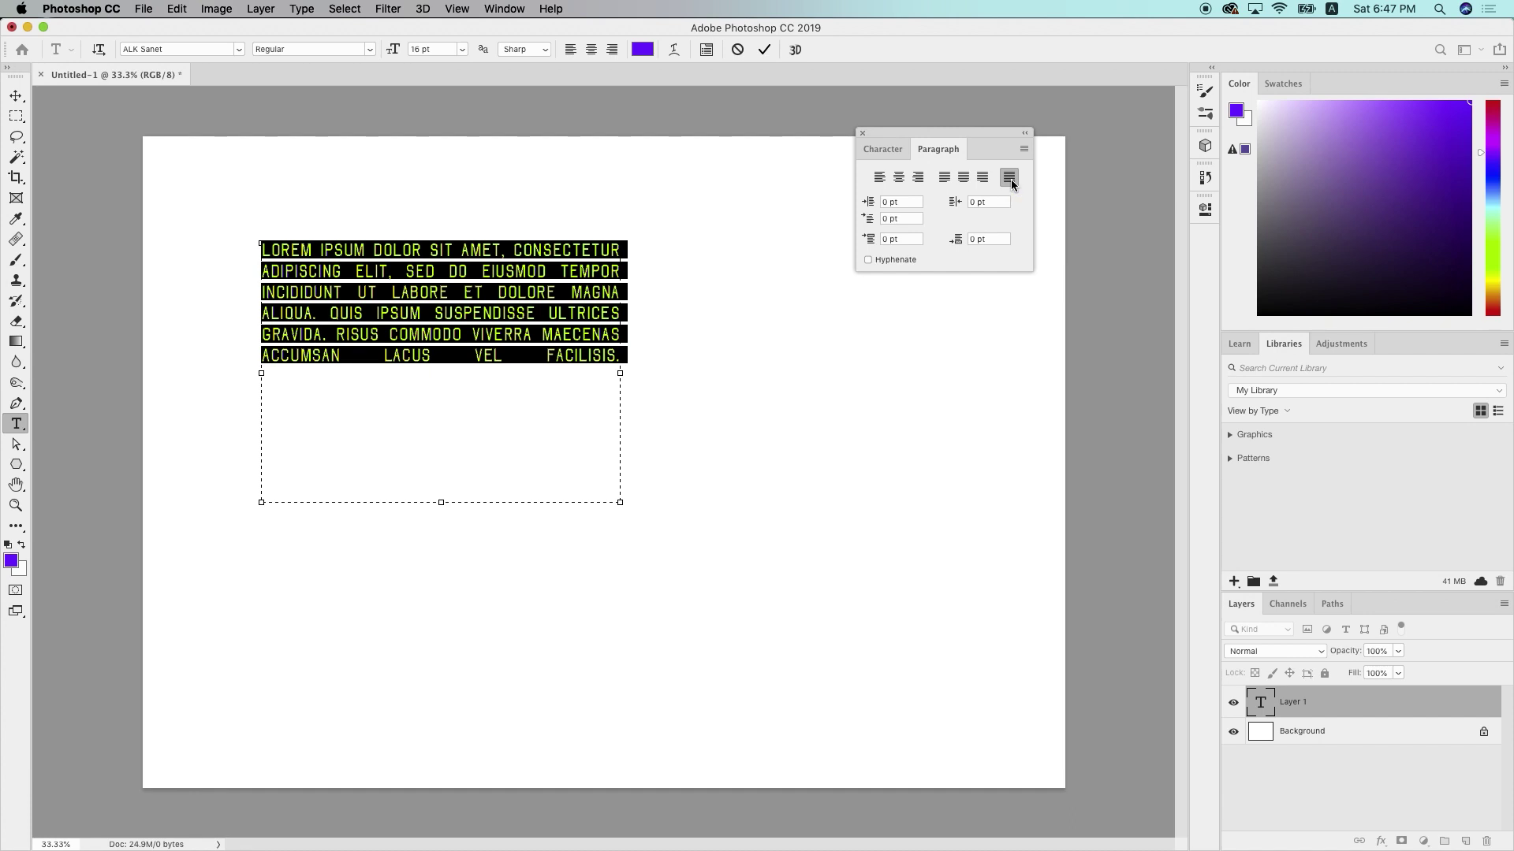
{"action": "left_click_drag", "start_coordinate": [620, 367], "coordinate": [733, 349]}
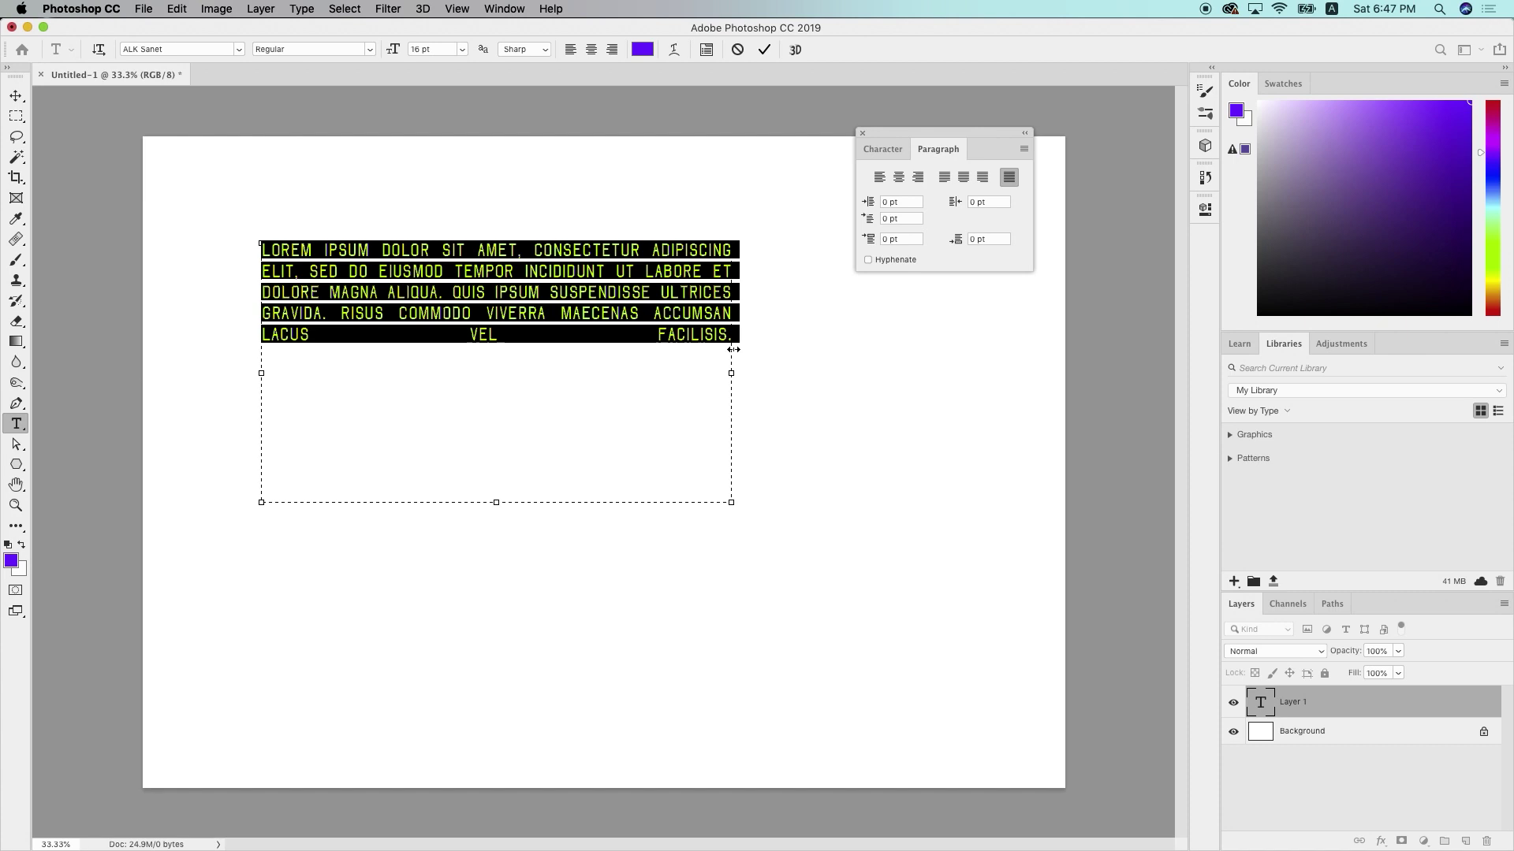
{"action": "left_click_drag", "start_coordinate": [726, 378], "coordinate": [555, 377]}
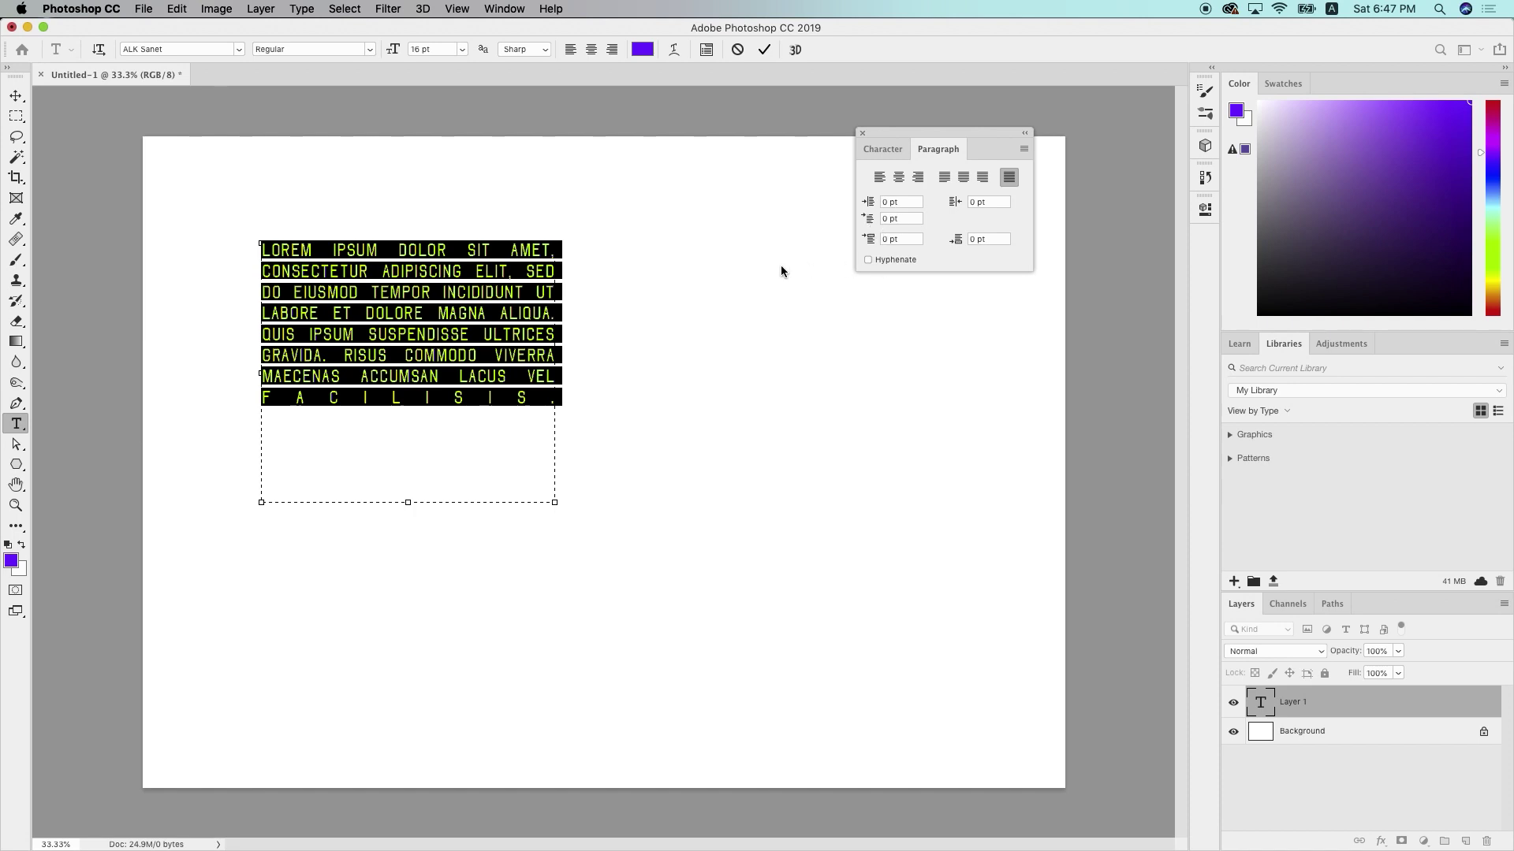
Compare the justify last left, centred, right and justify all options on the paragraph, finish with left alignment and close the paragraph settings
{"action": "left_click", "coordinate": [880, 178]}
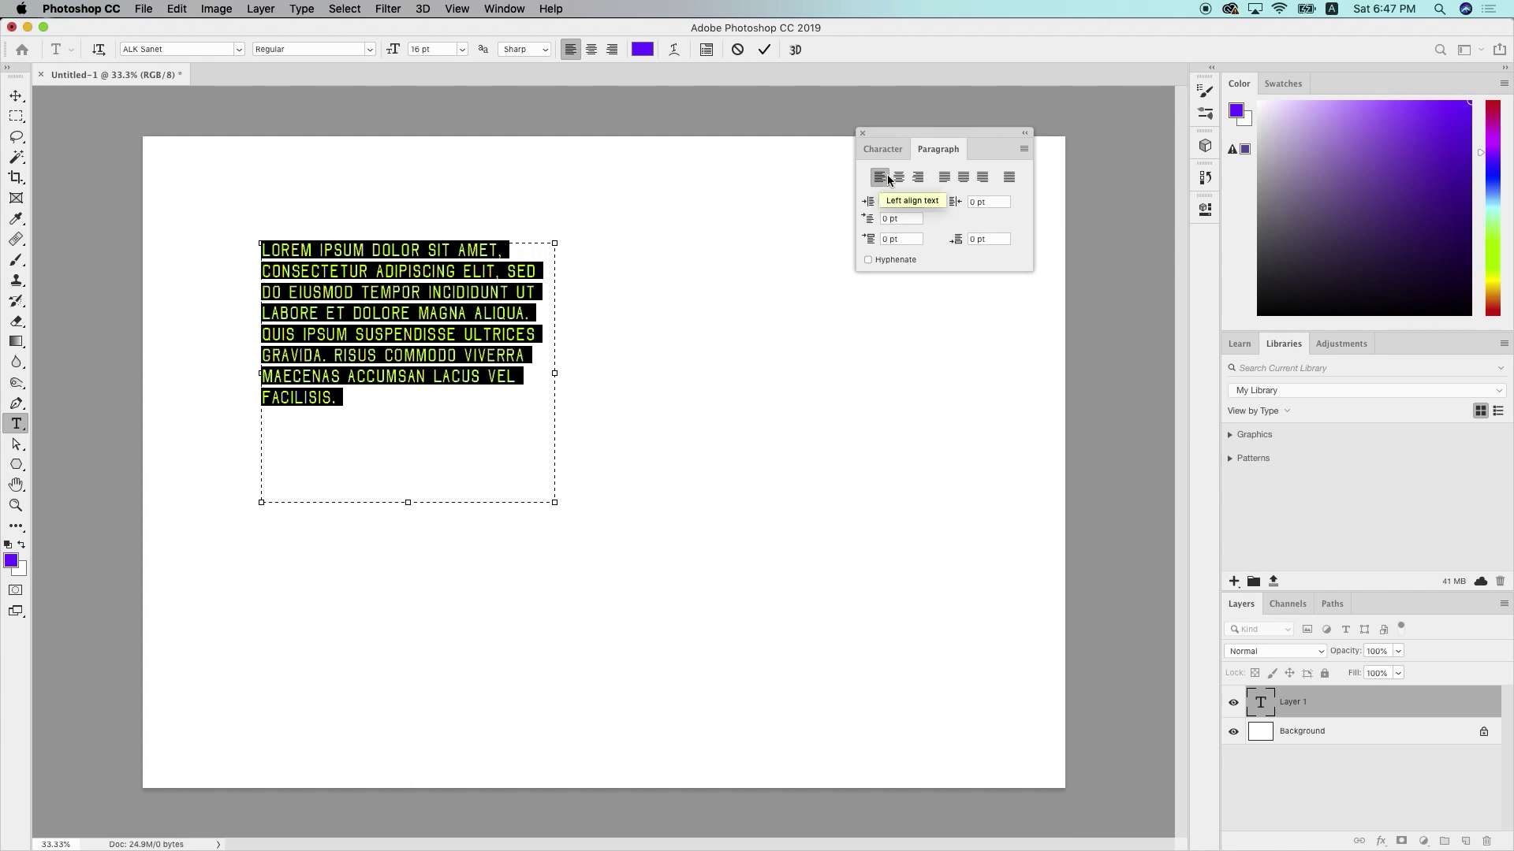
{"action": "left_click", "coordinate": [951, 182]}
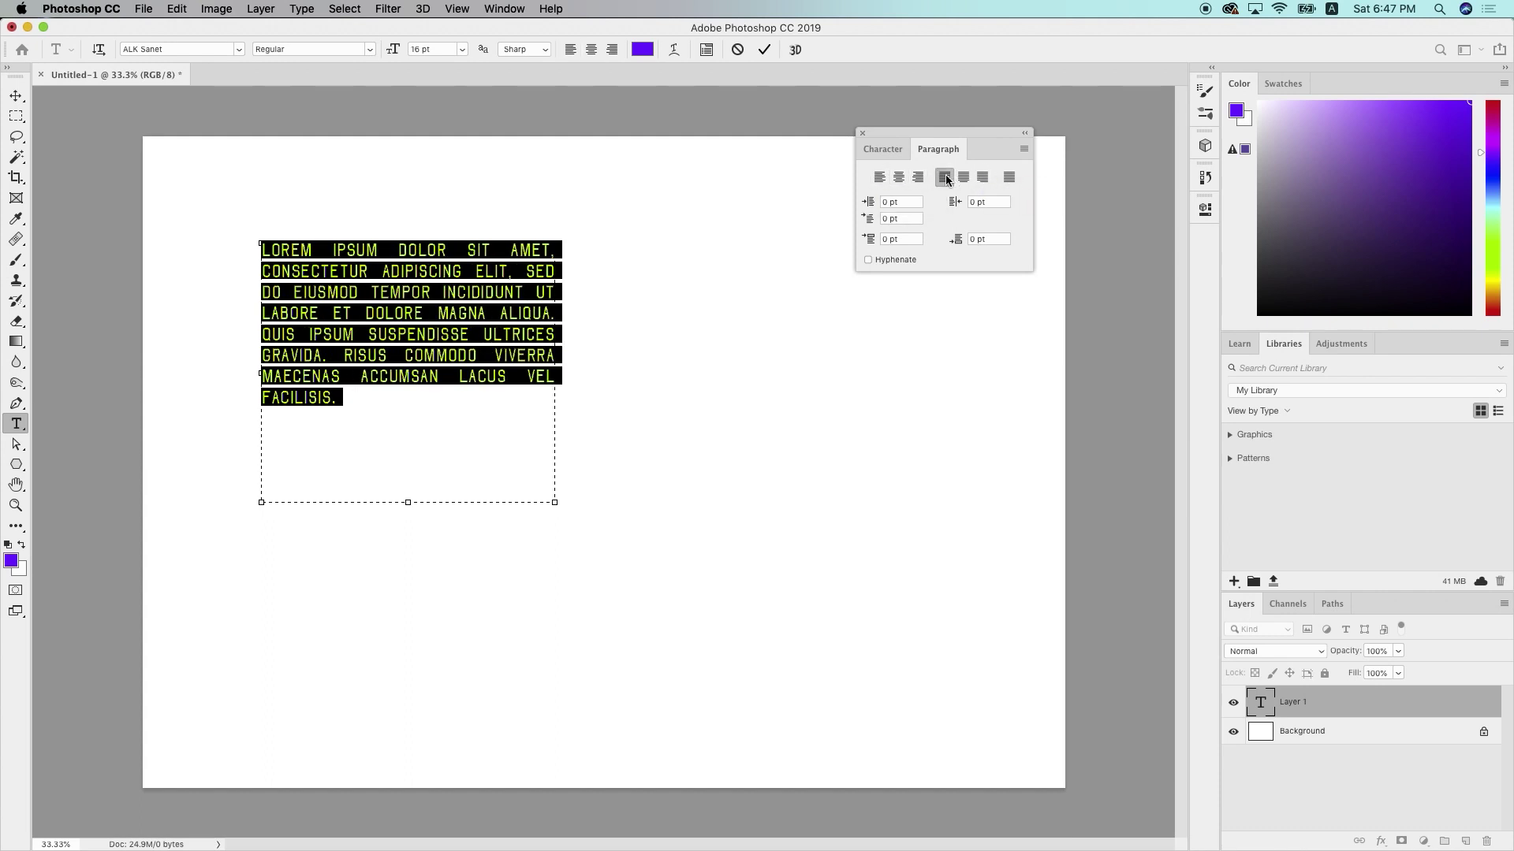
{"action": "left_click", "coordinate": [963, 178]}
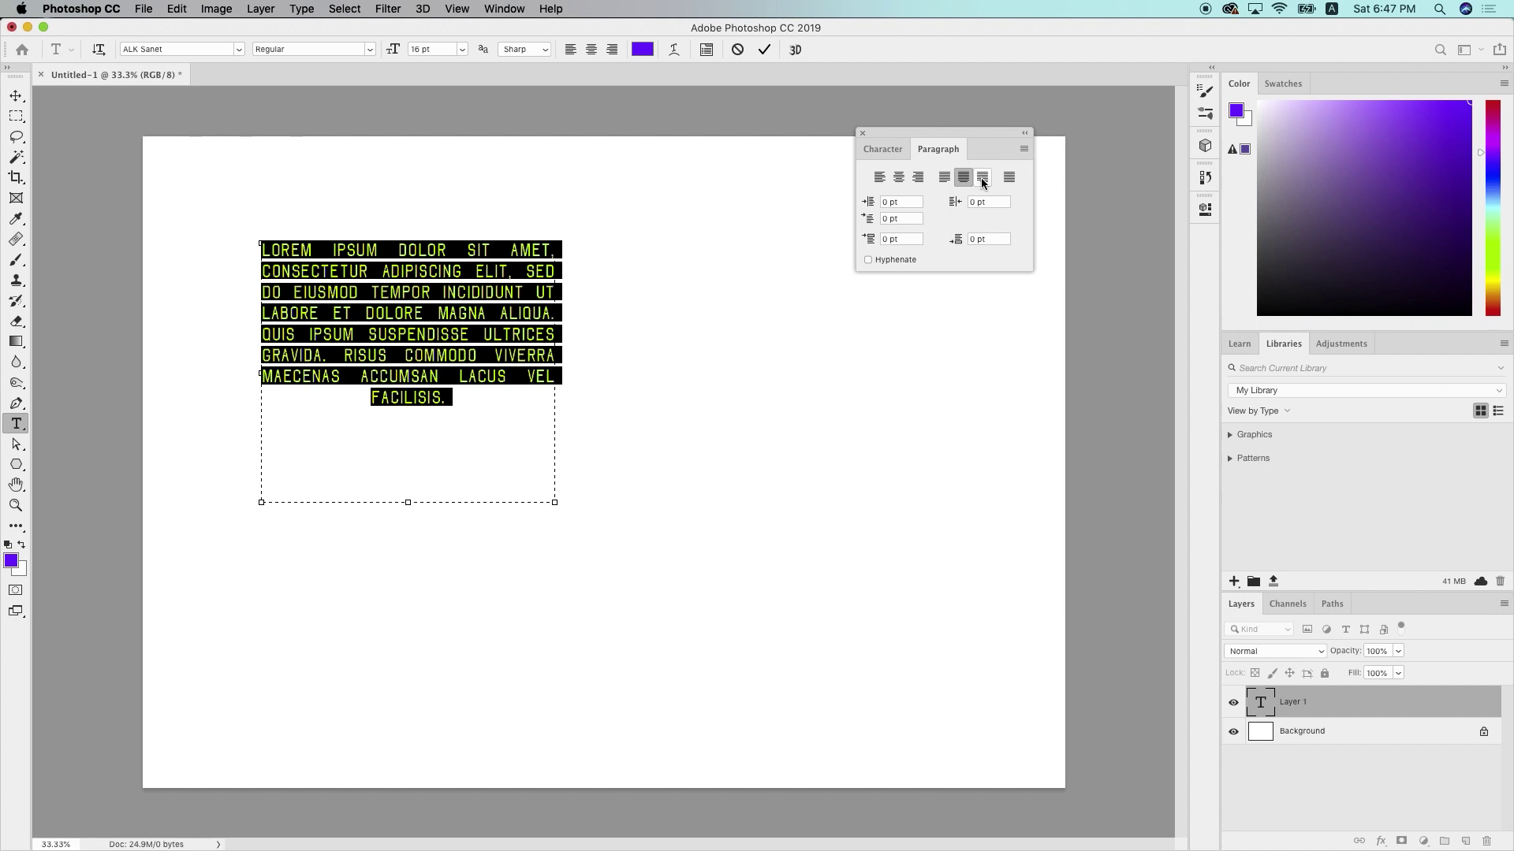
{"action": "left_click", "coordinate": [981, 178]}
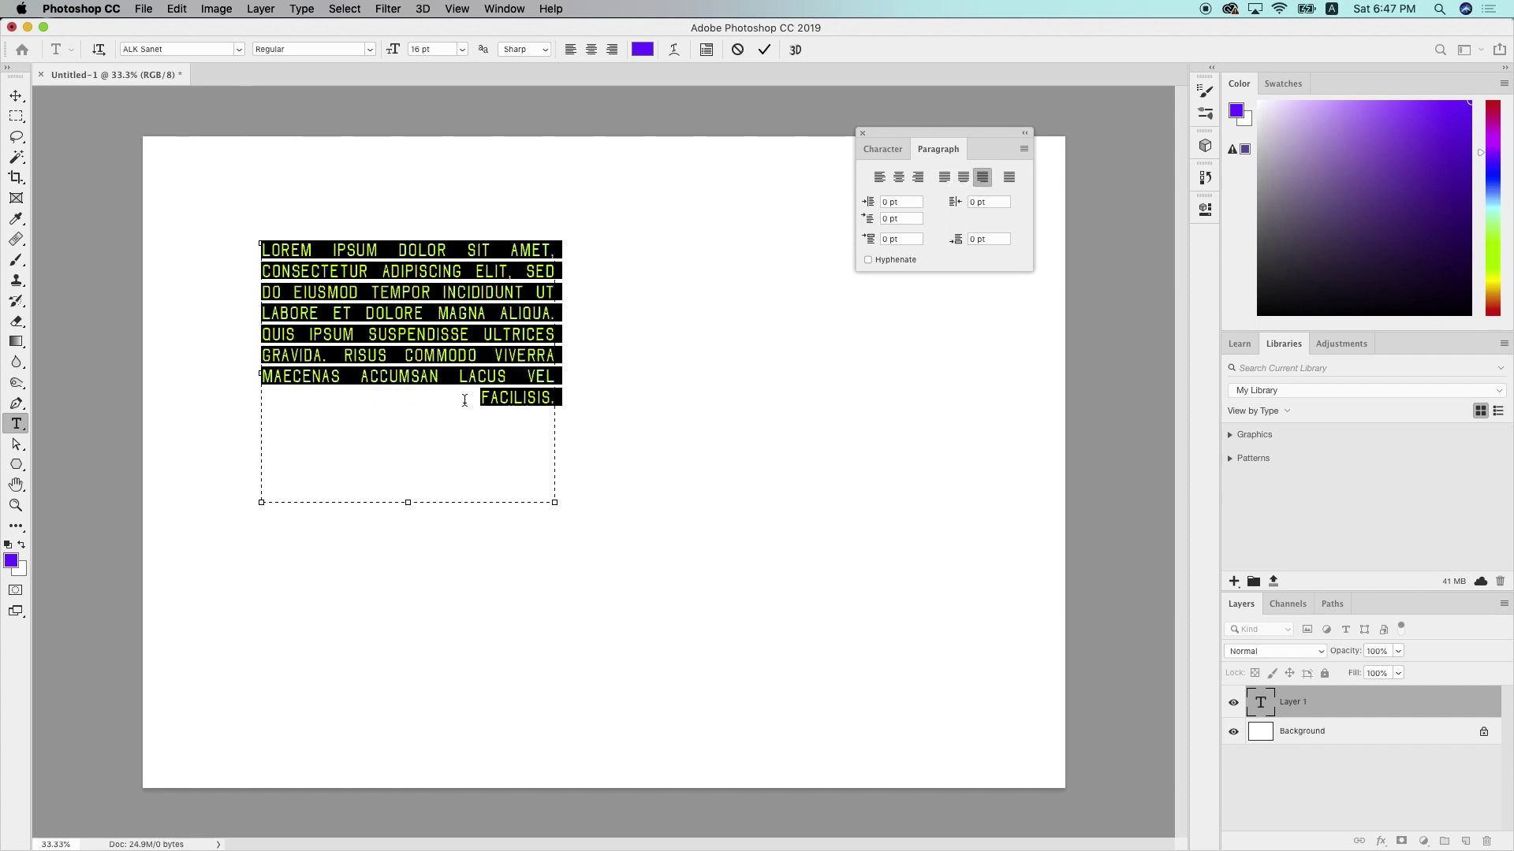
{"action": "left_click", "coordinate": [943, 176]}
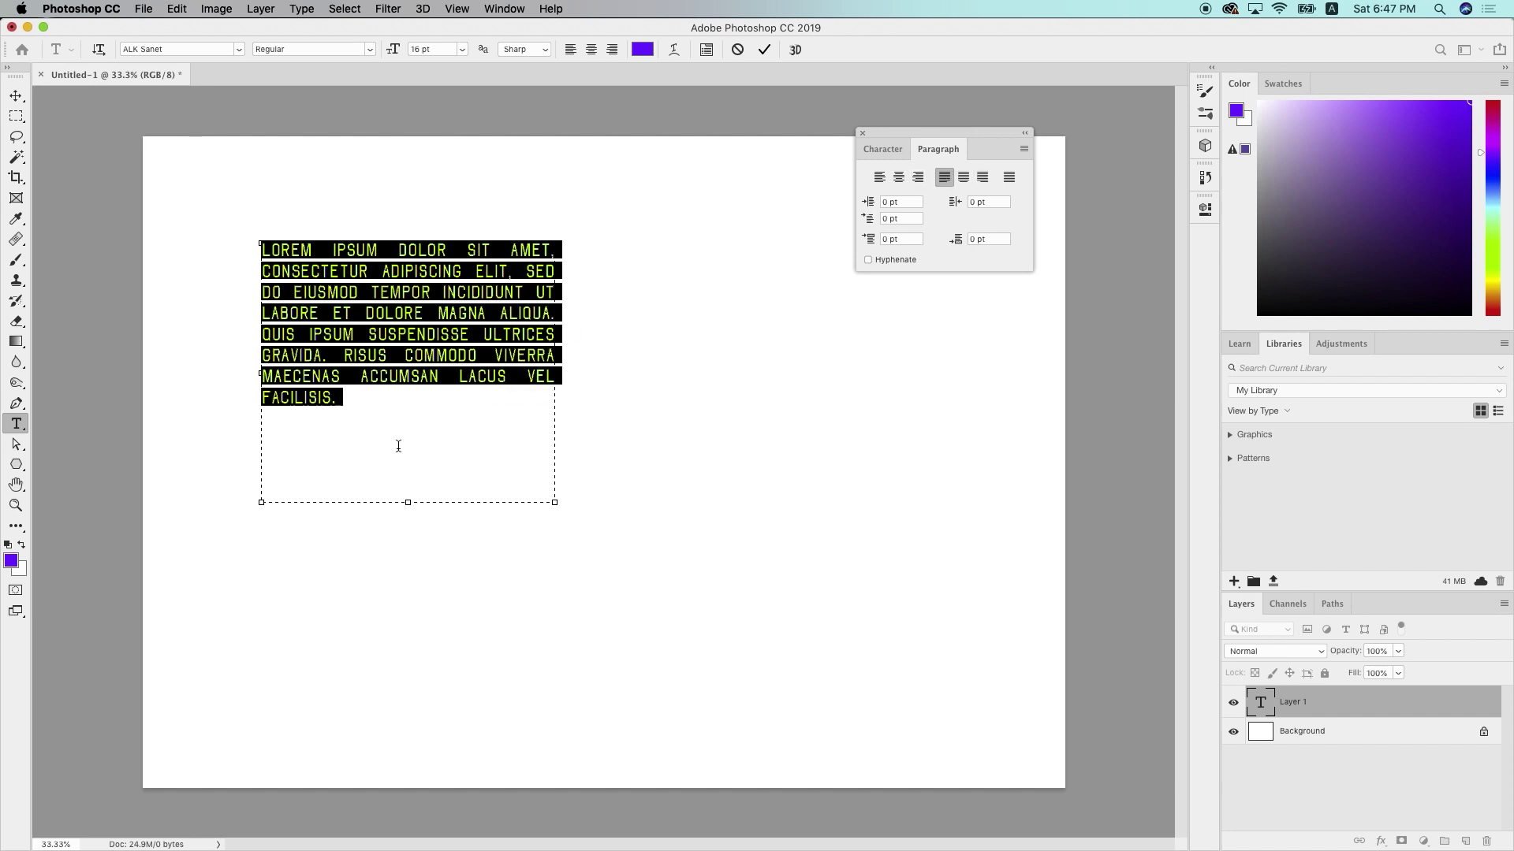
{"action": "left_click", "coordinate": [963, 177]}
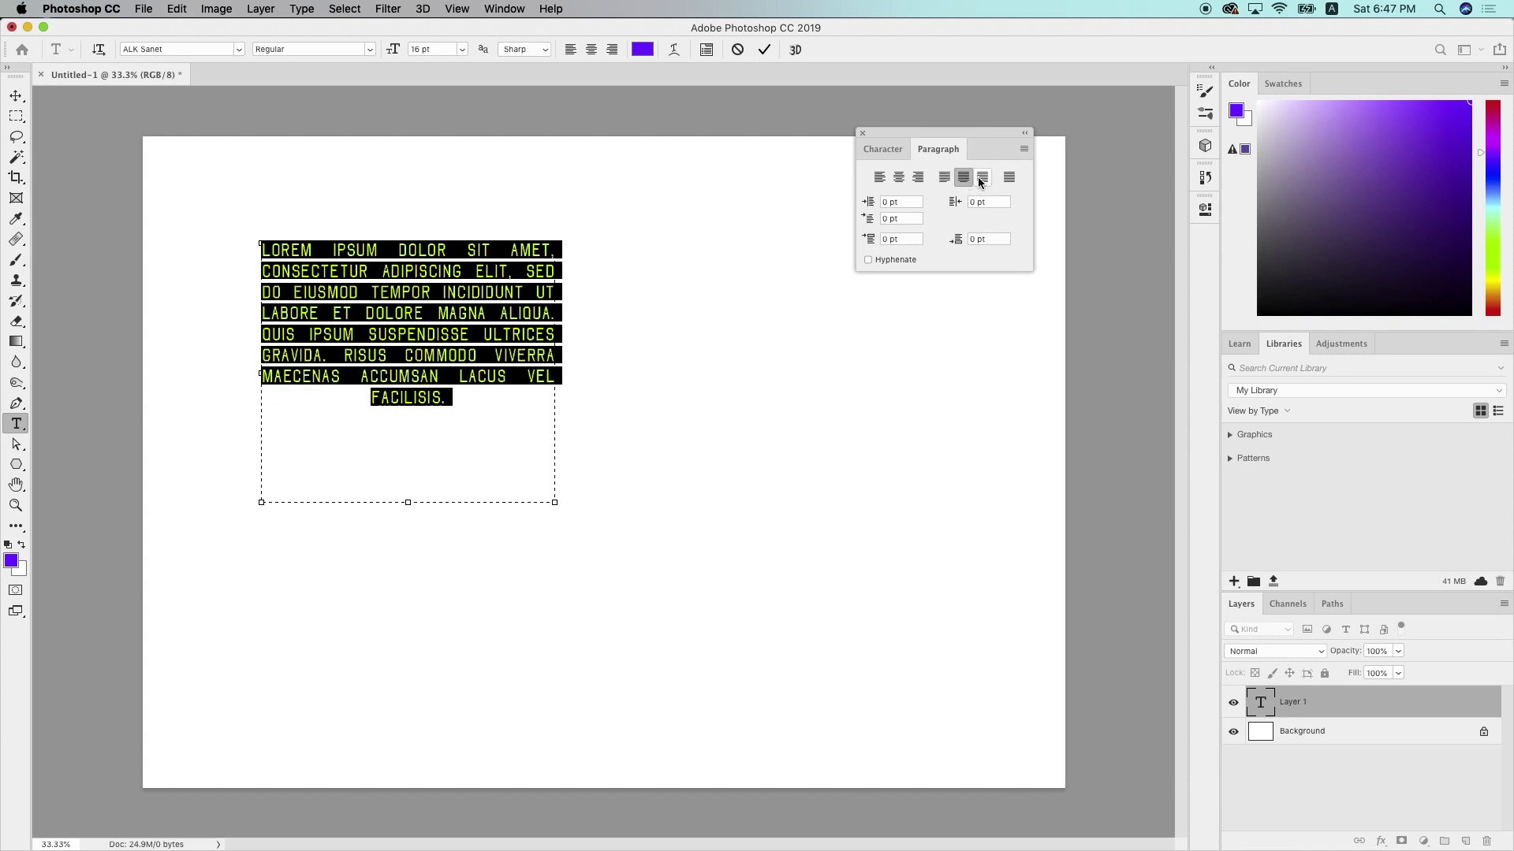
{"action": "left_click", "coordinate": [982, 178]}
{"action": "left_click", "coordinate": [1010, 178]}
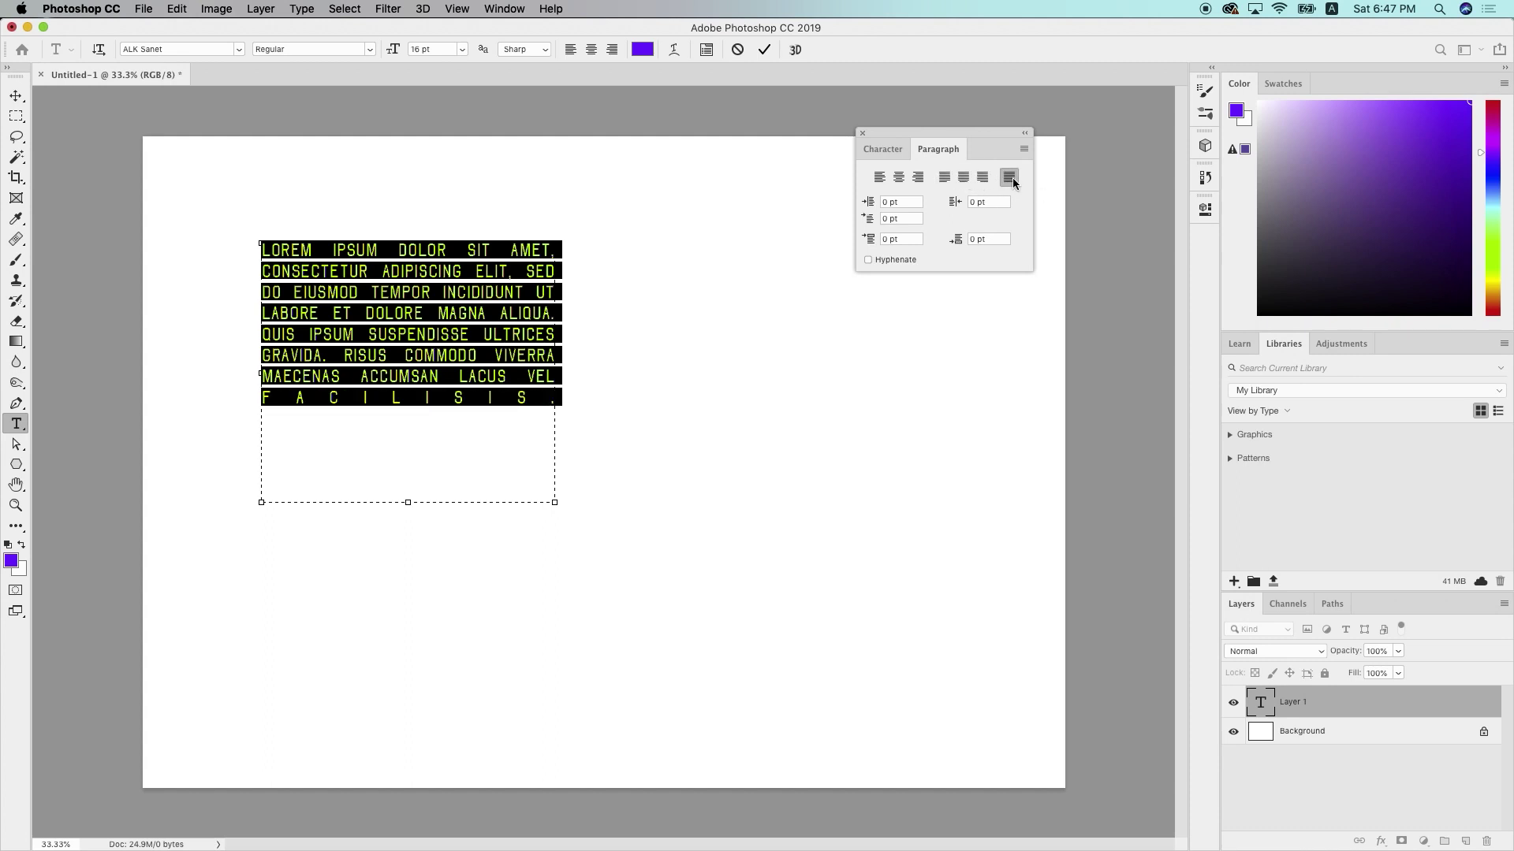
{"action": "left_click", "coordinate": [880, 177]}
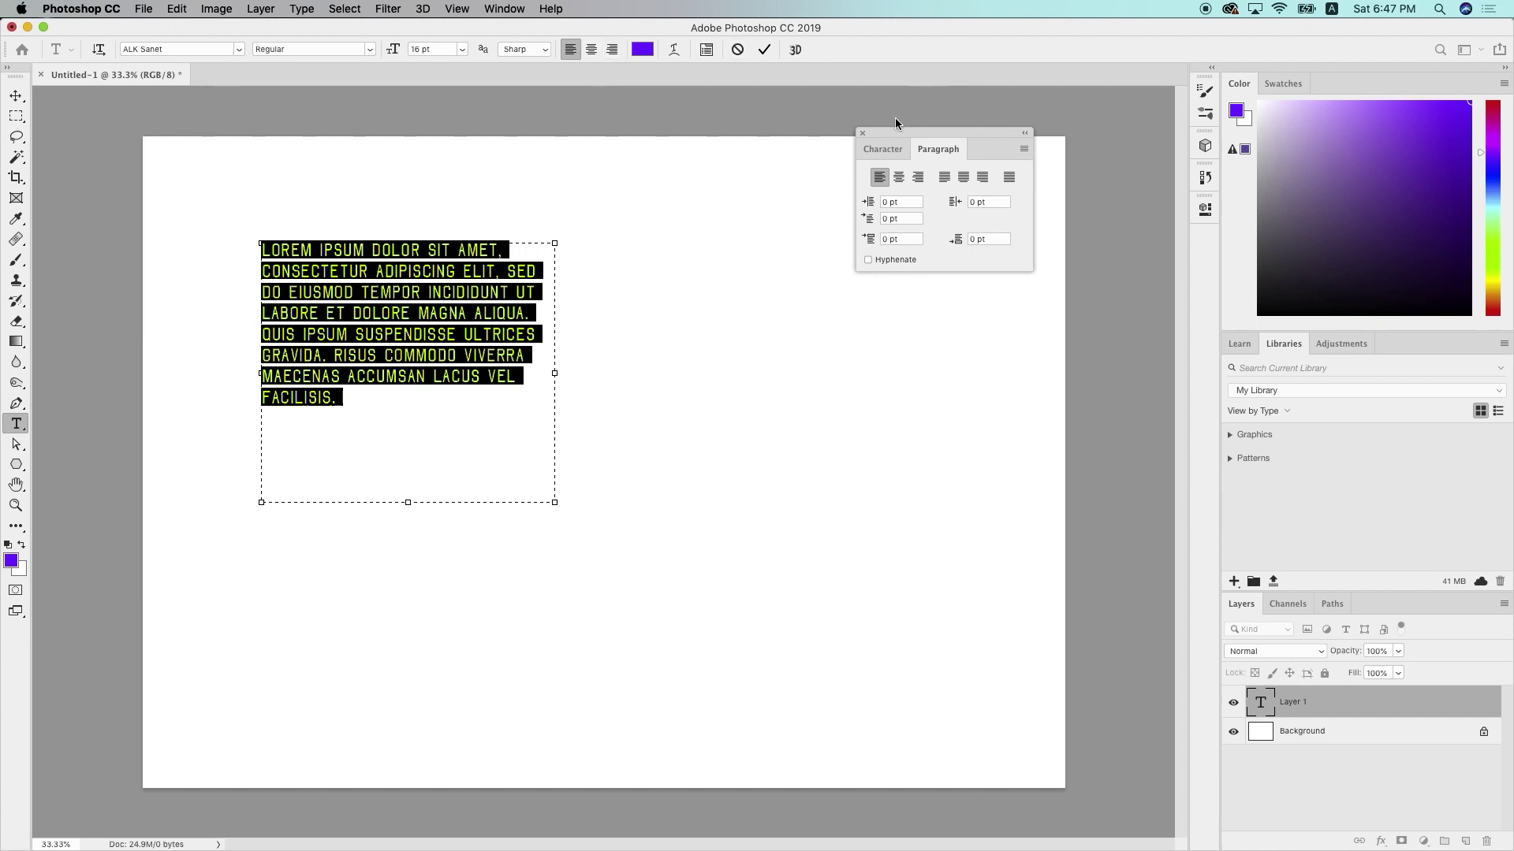
{"action": "left_click", "coordinate": [864, 133]}
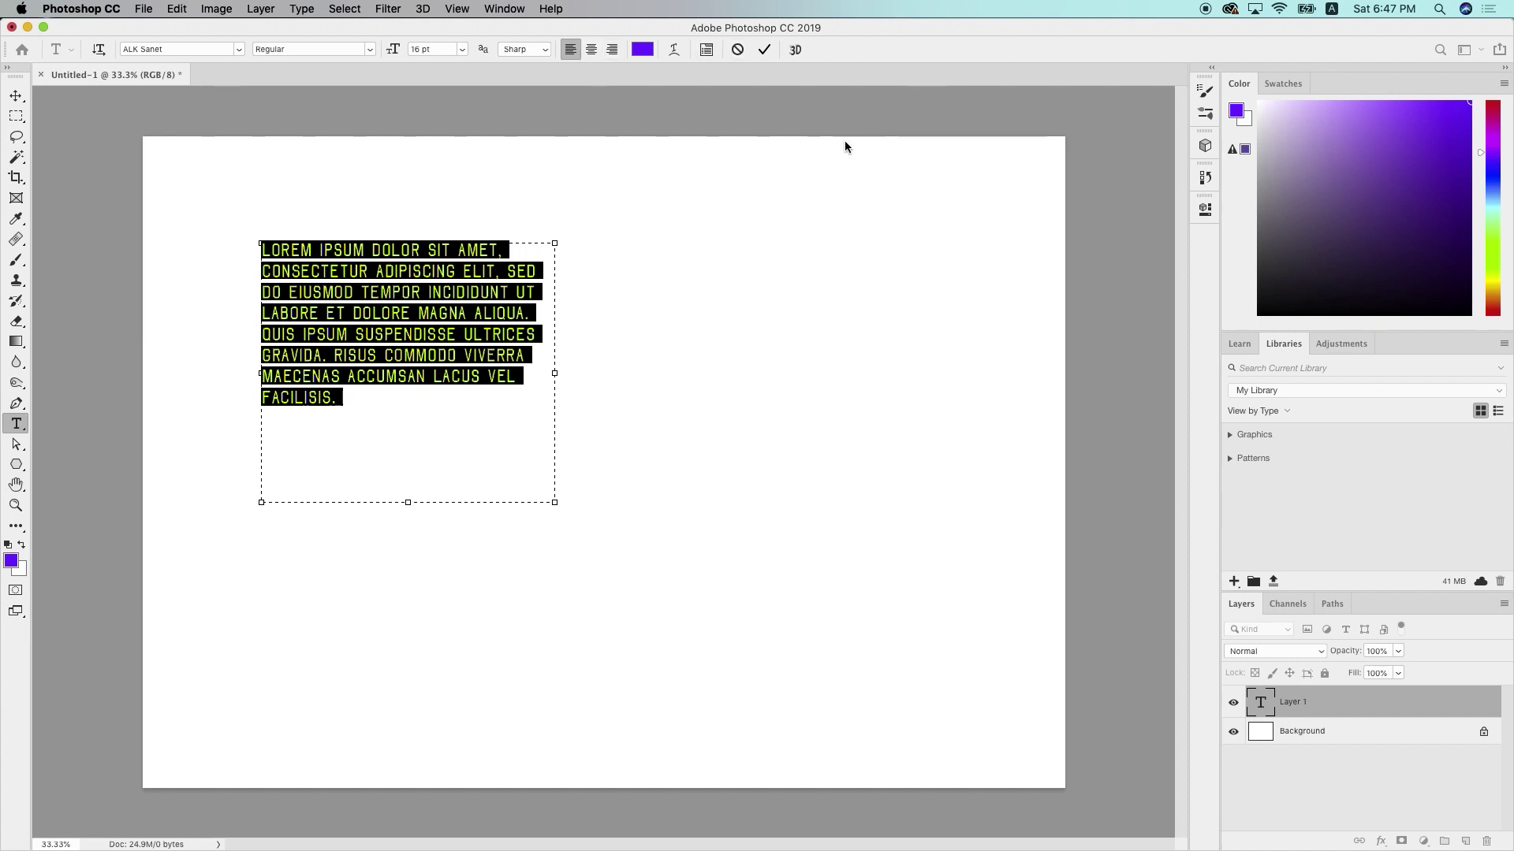
Select all the paragraph text and apply the ALK Sanet font to it
{"action": "left_click", "coordinate": [311, 398]}
{"action": "key", "text": "super+a"}
{"action": "left_click", "coordinate": [239, 49]}
{"action": "left_click", "coordinate": [236, 50]}
{"action": "left_click", "coordinate": [236, 50]}
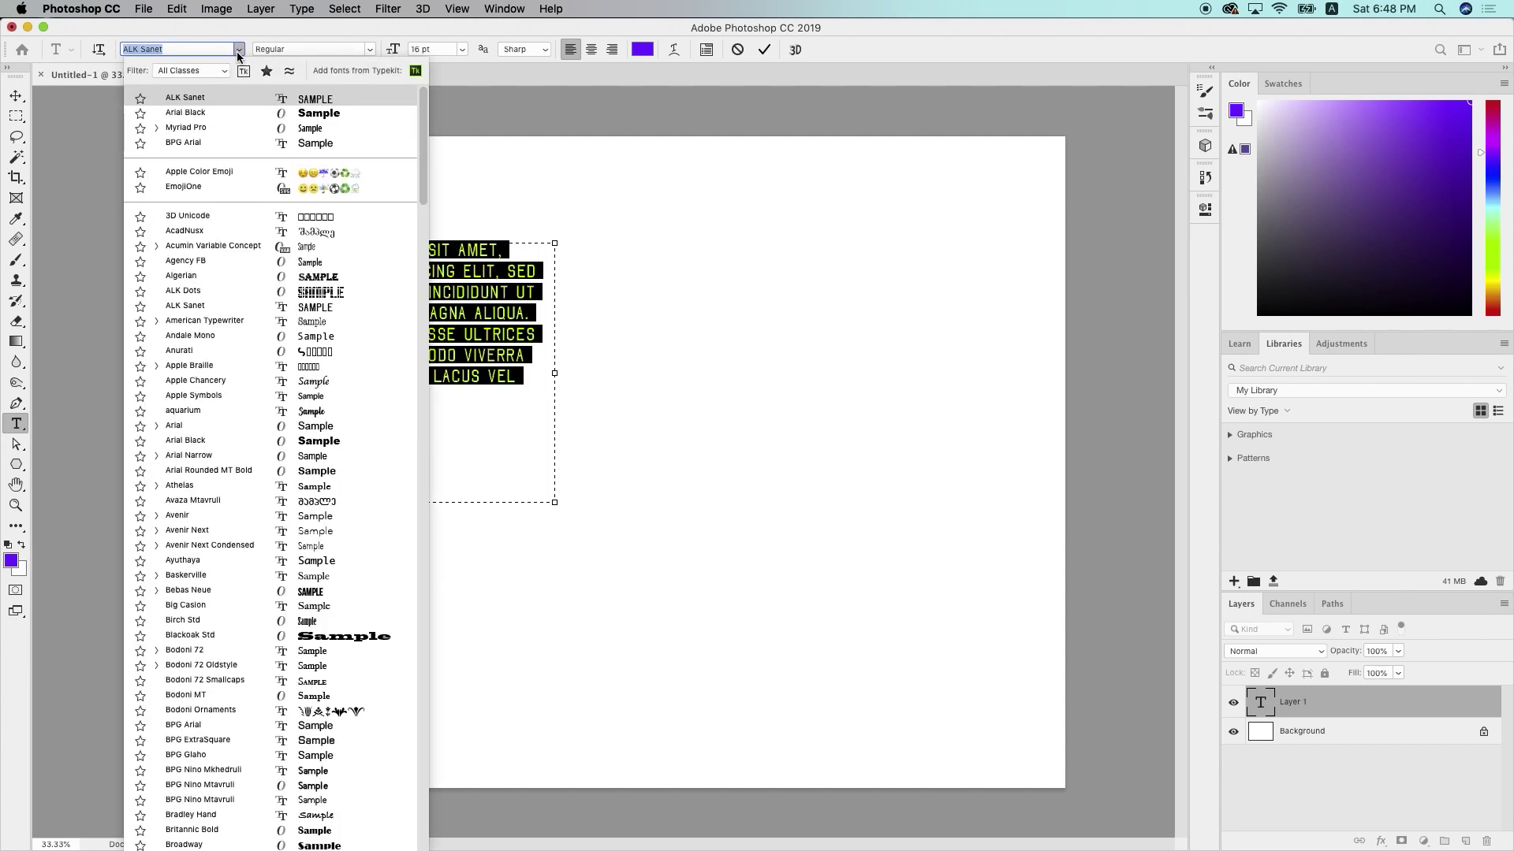
{"action": "left_click", "coordinate": [209, 97]}
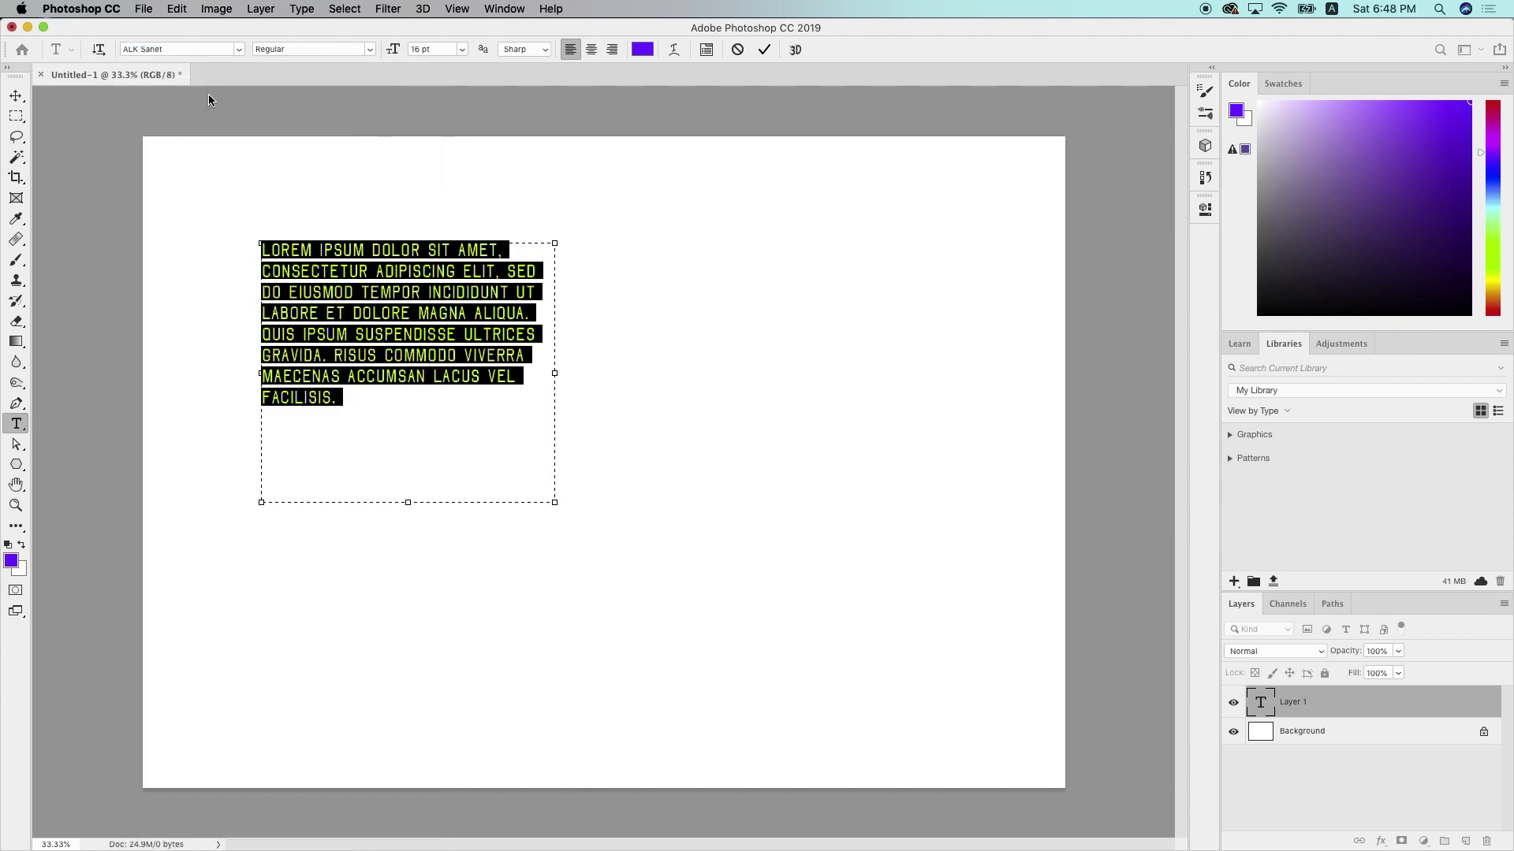
{"action": "left_click", "coordinate": [367, 49]}
{"action": "left_click", "coordinate": [367, 47]}
Try font sizes of 30 pt and 24 pt on the paragraph and settle on 18 pt
{"action": "left_click", "coordinate": [463, 50]}
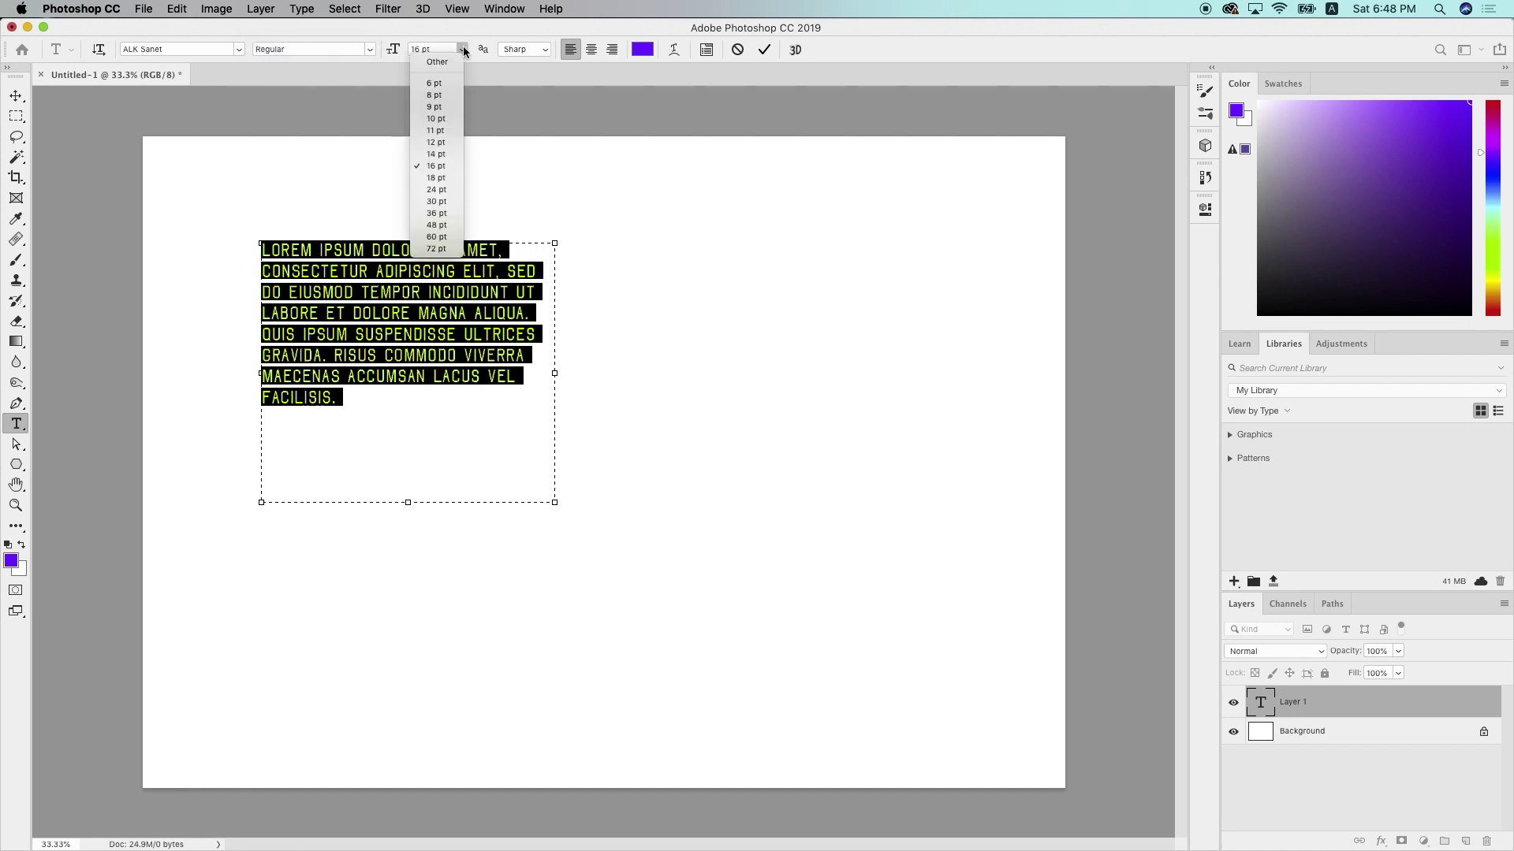
{"action": "left_click", "coordinate": [446, 194]}
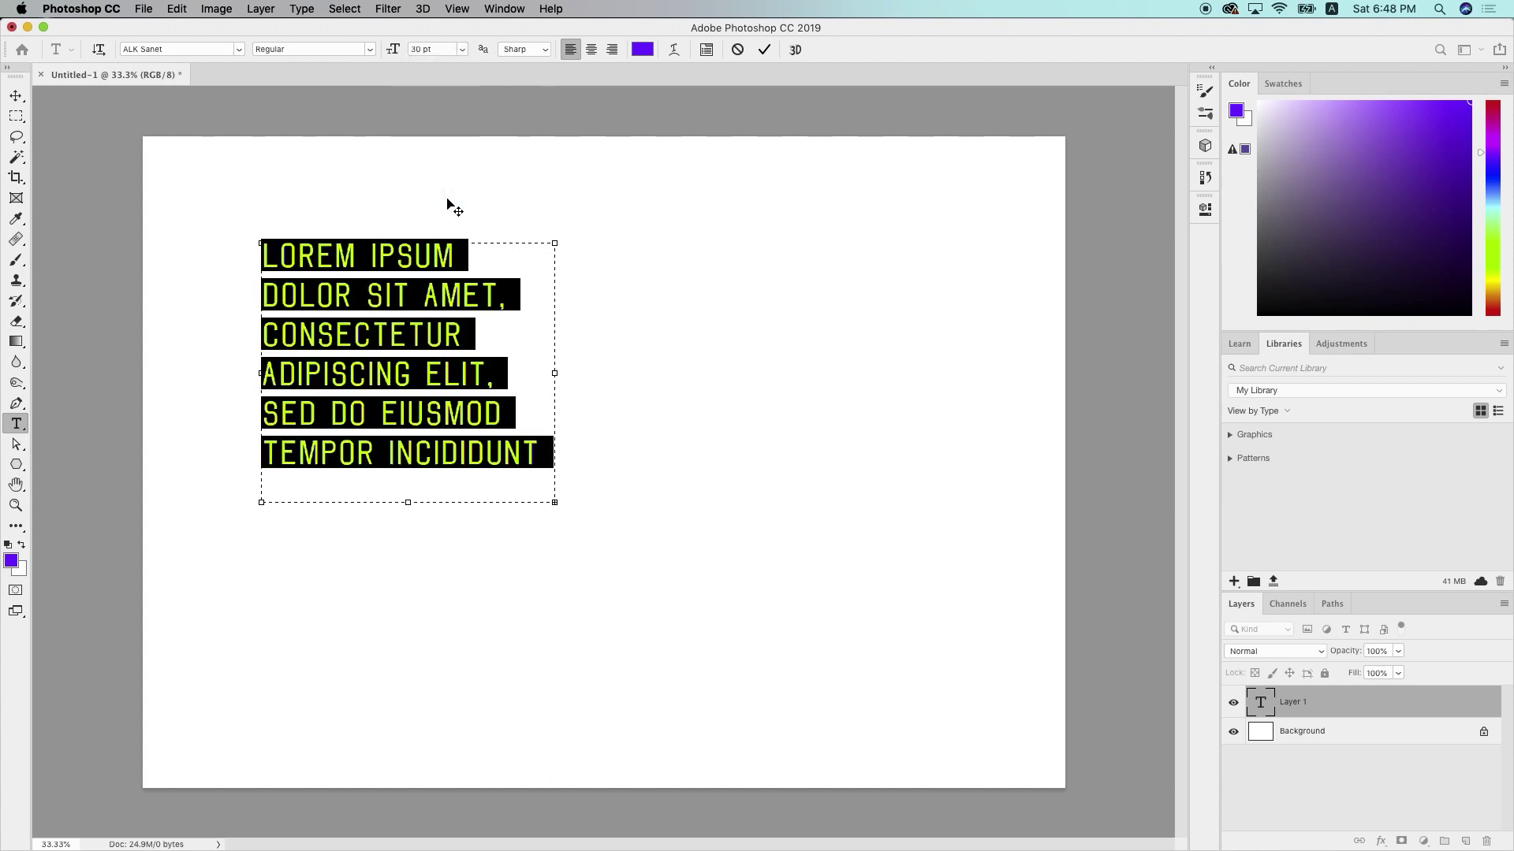
{"action": "left_click", "coordinate": [463, 49]}
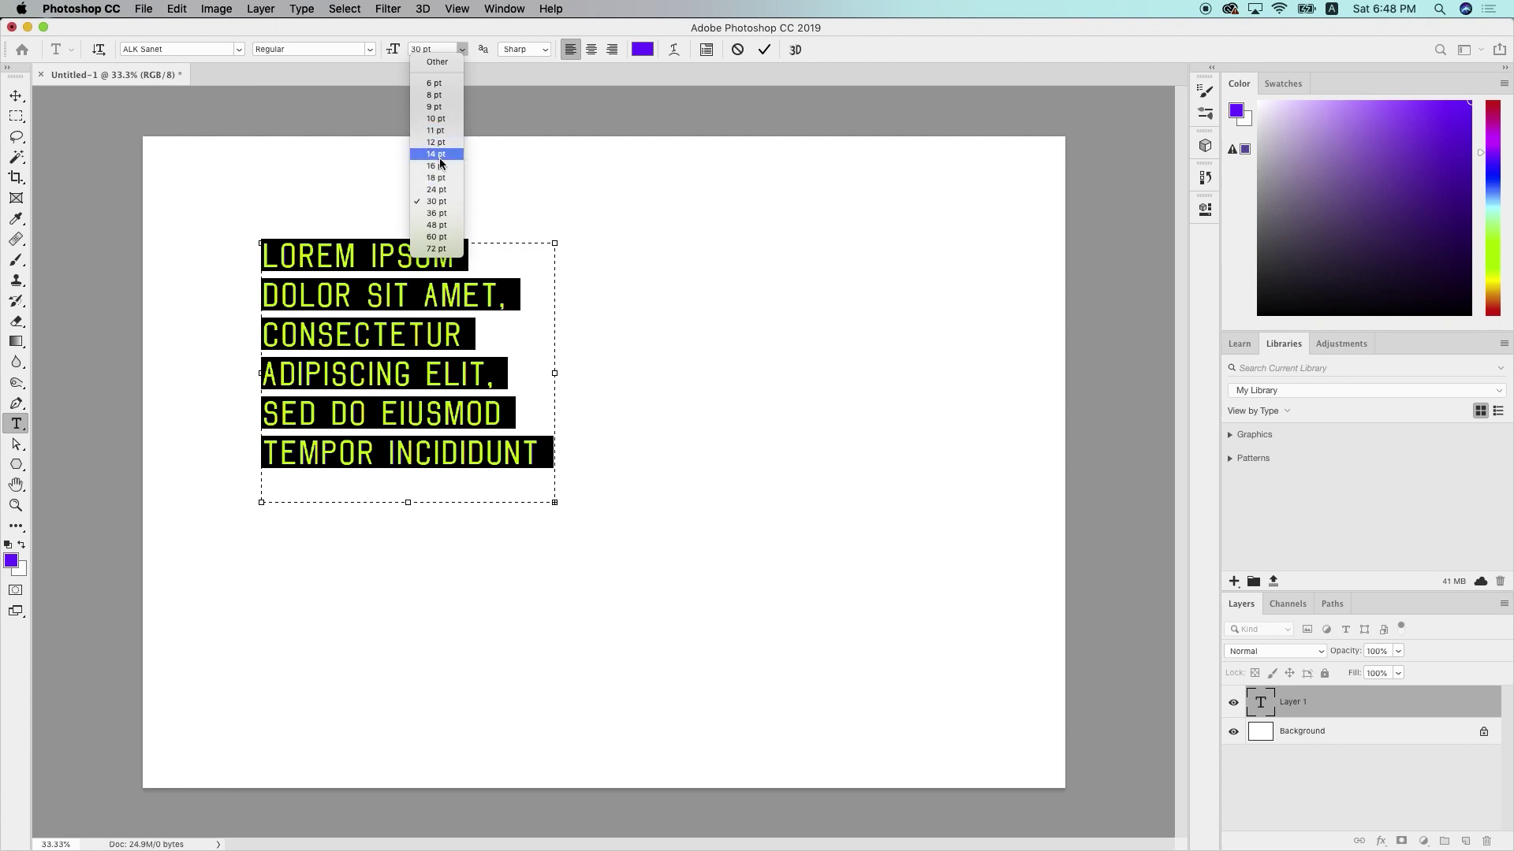
{"action": "left_click", "coordinate": [443, 191]}
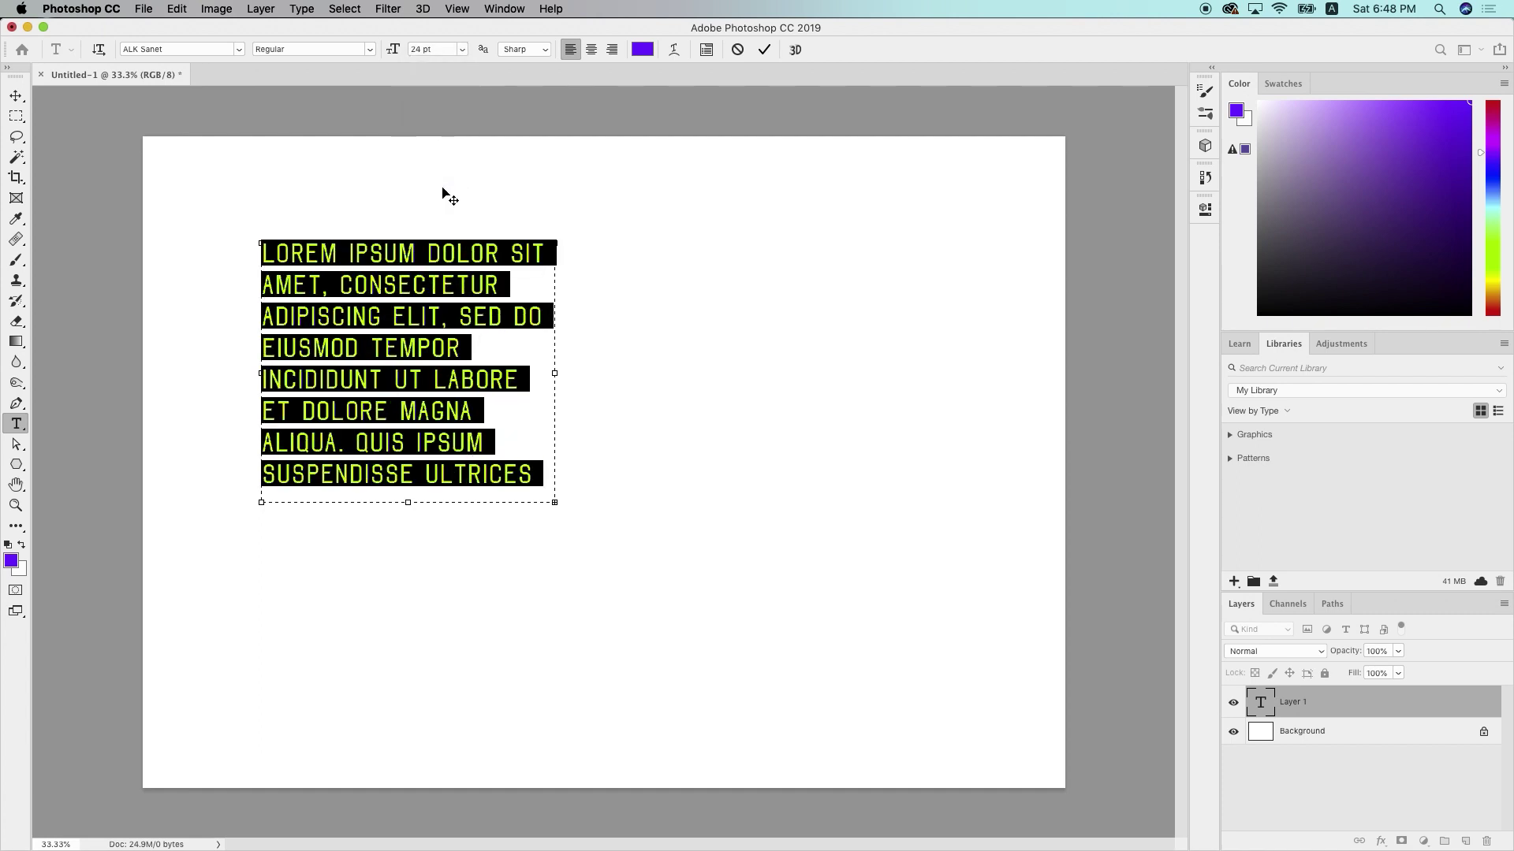
{"action": "left_click", "coordinate": [463, 51]}
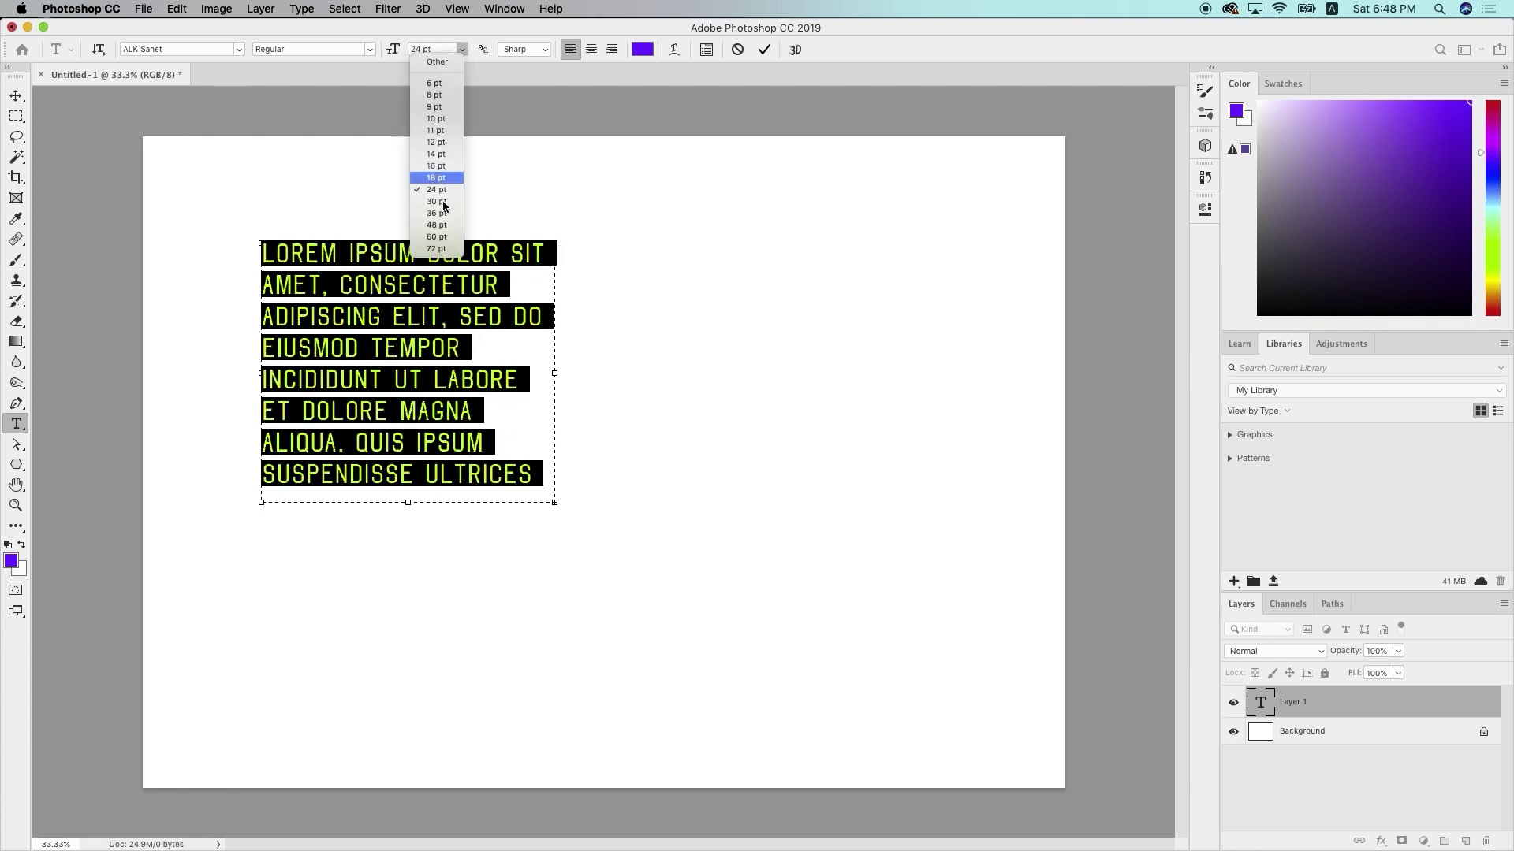
{"action": "left_click", "coordinate": [447, 178]}
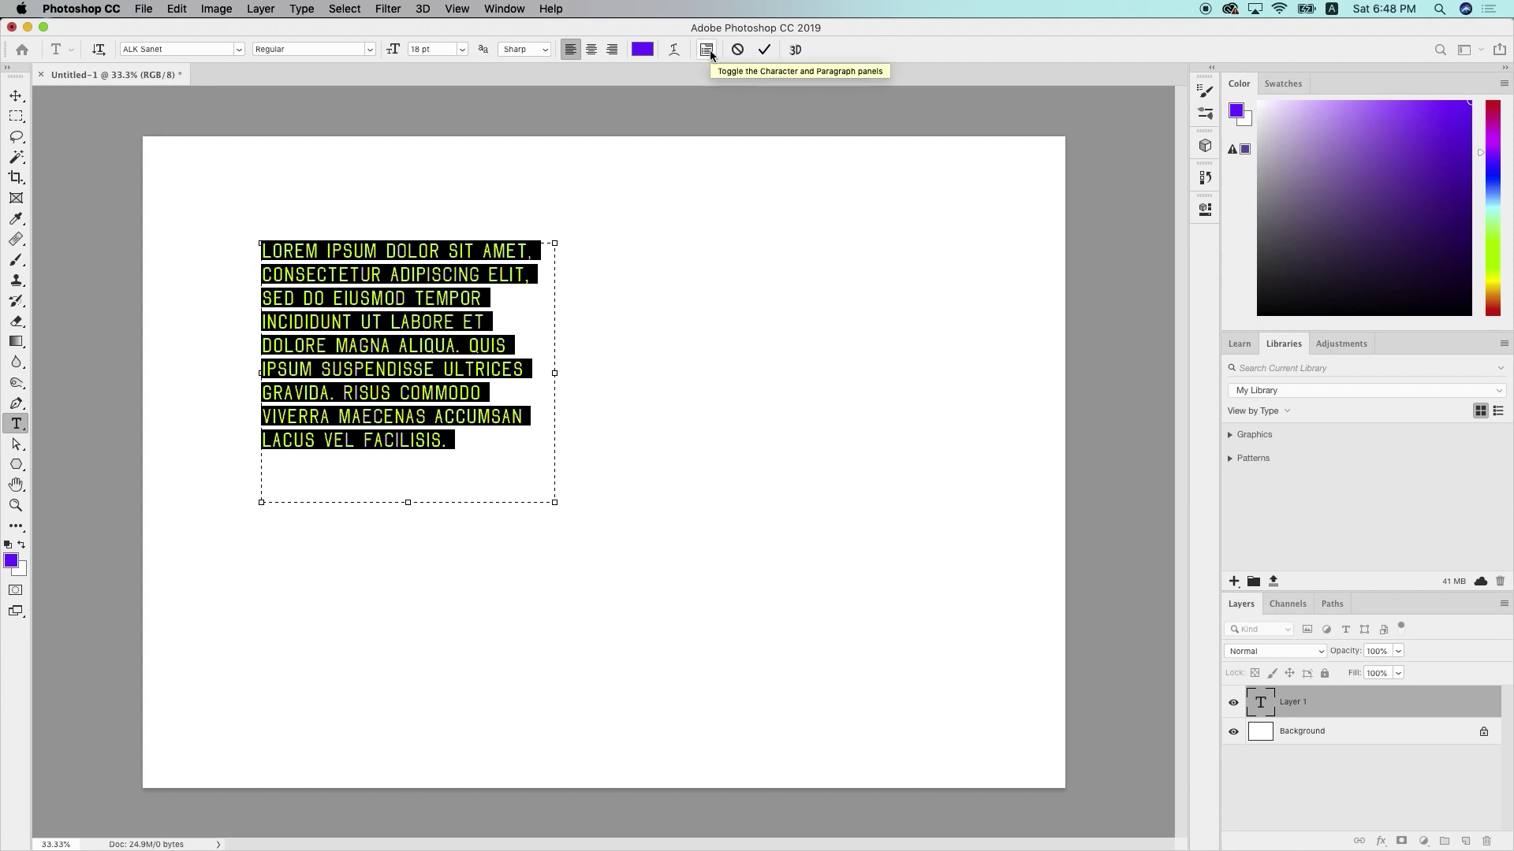
Change the paragraph's text colour to a medium blue
{"action": "left_click", "coordinate": [643, 49]}
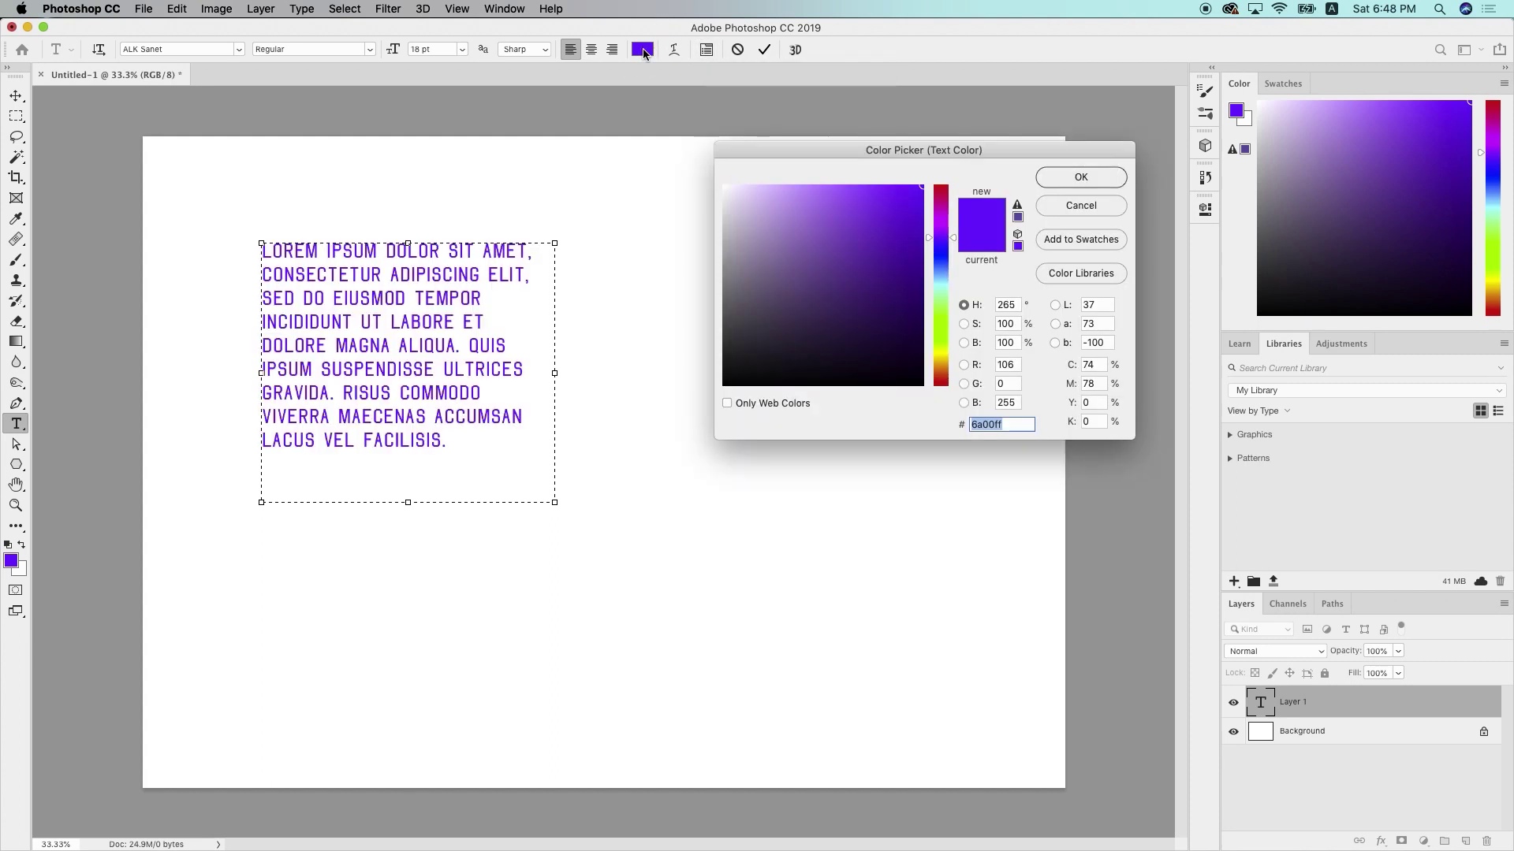
{"action": "left_click", "coordinate": [787, 246]}
{"action": "left_click", "coordinate": [837, 221]}
{"action": "left_click", "coordinate": [941, 263]}
{"action": "left_click", "coordinate": [902, 268]}
{"action": "left_click", "coordinate": [902, 232]}
{"action": "left_click", "coordinate": [1108, 170]}
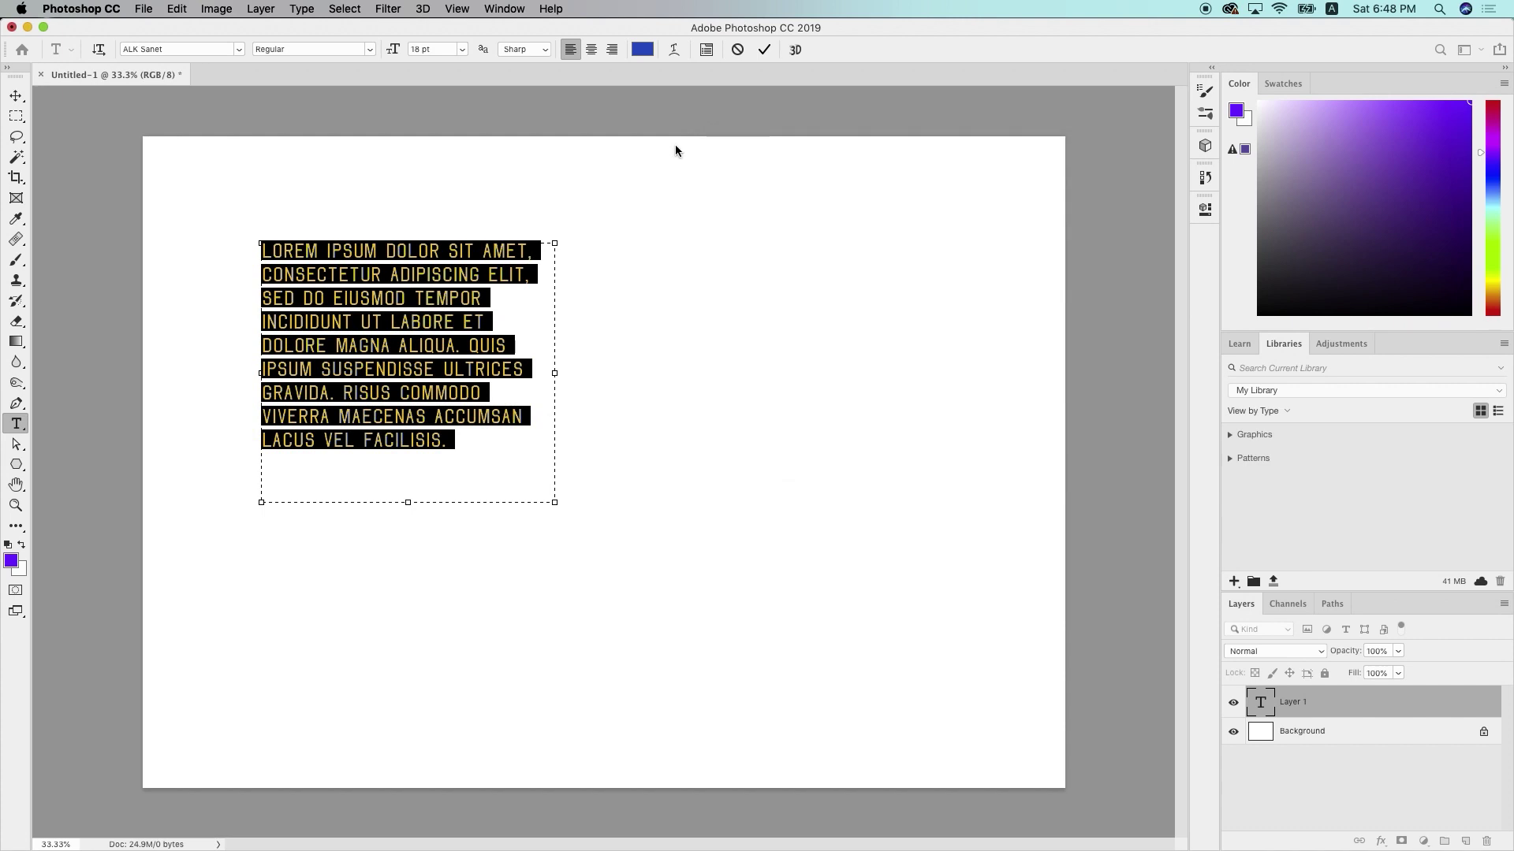
Warp the paragraph text, trying the Arc style and choosing Flag with a bend of +13% and a horizontal distortion of -3%
{"action": "left_click", "coordinate": [674, 50]}
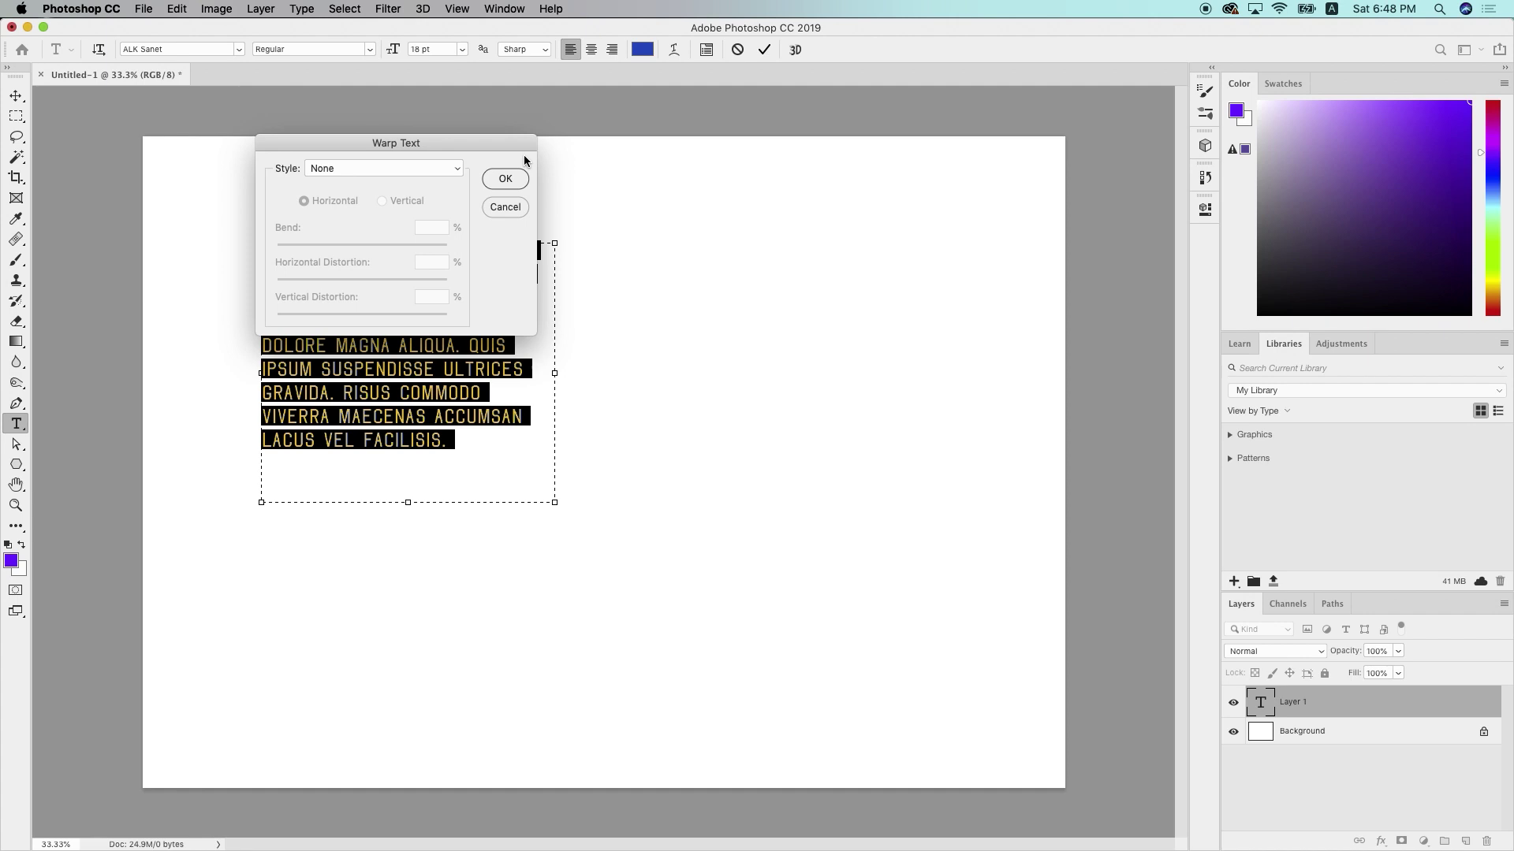
{"action": "left_click_drag", "start_coordinate": [504, 146], "coordinate": [855, 152]}
{"action": "left_click", "coordinate": [808, 176]}
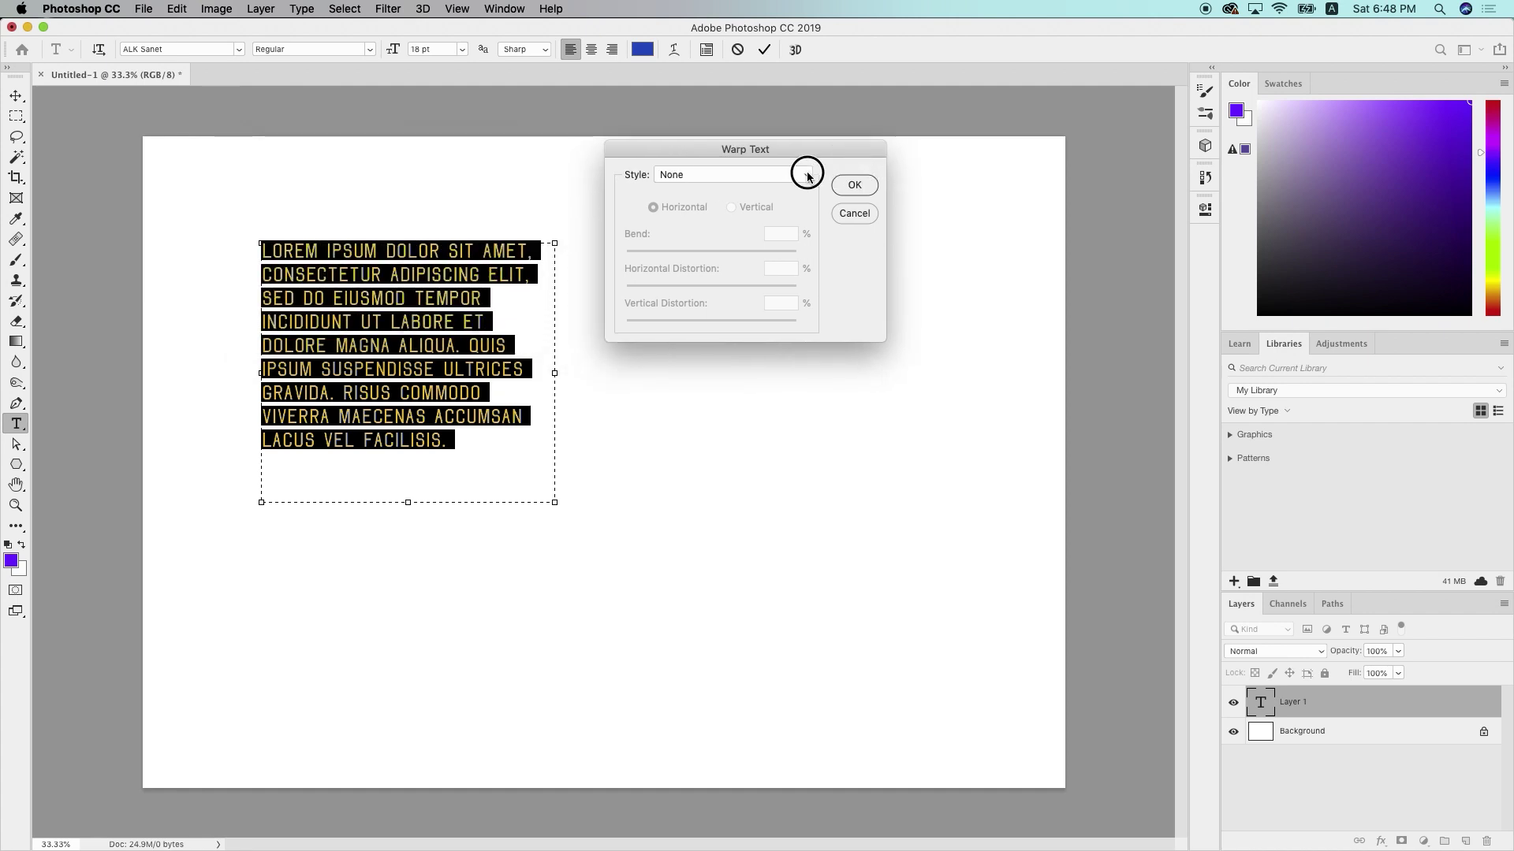
{"action": "left_click", "coordinate": [765, 197]}
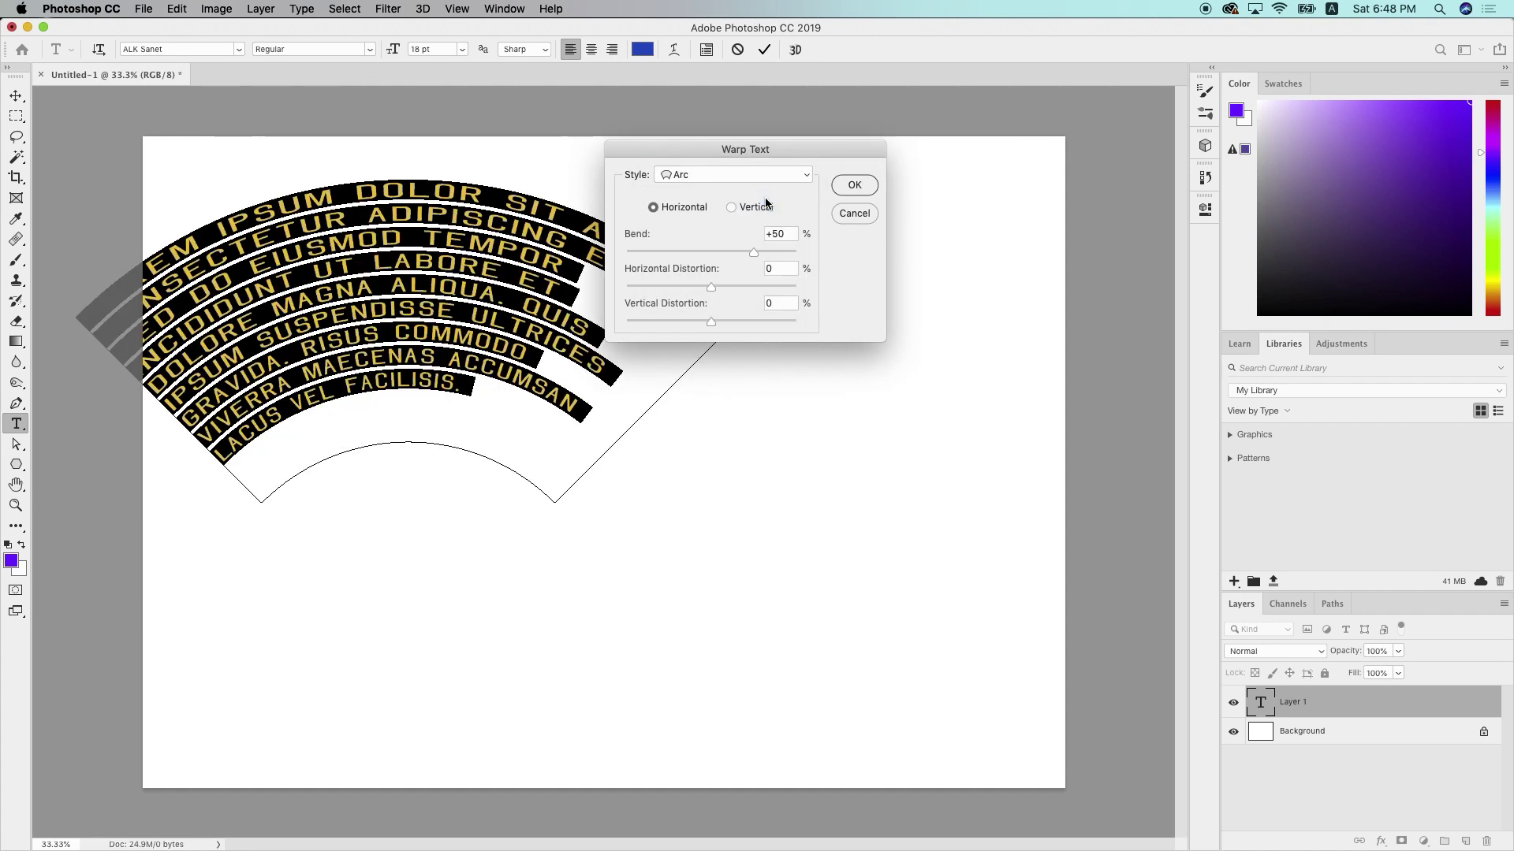
{"action": "left_click", "coordinate": [768, 176]}
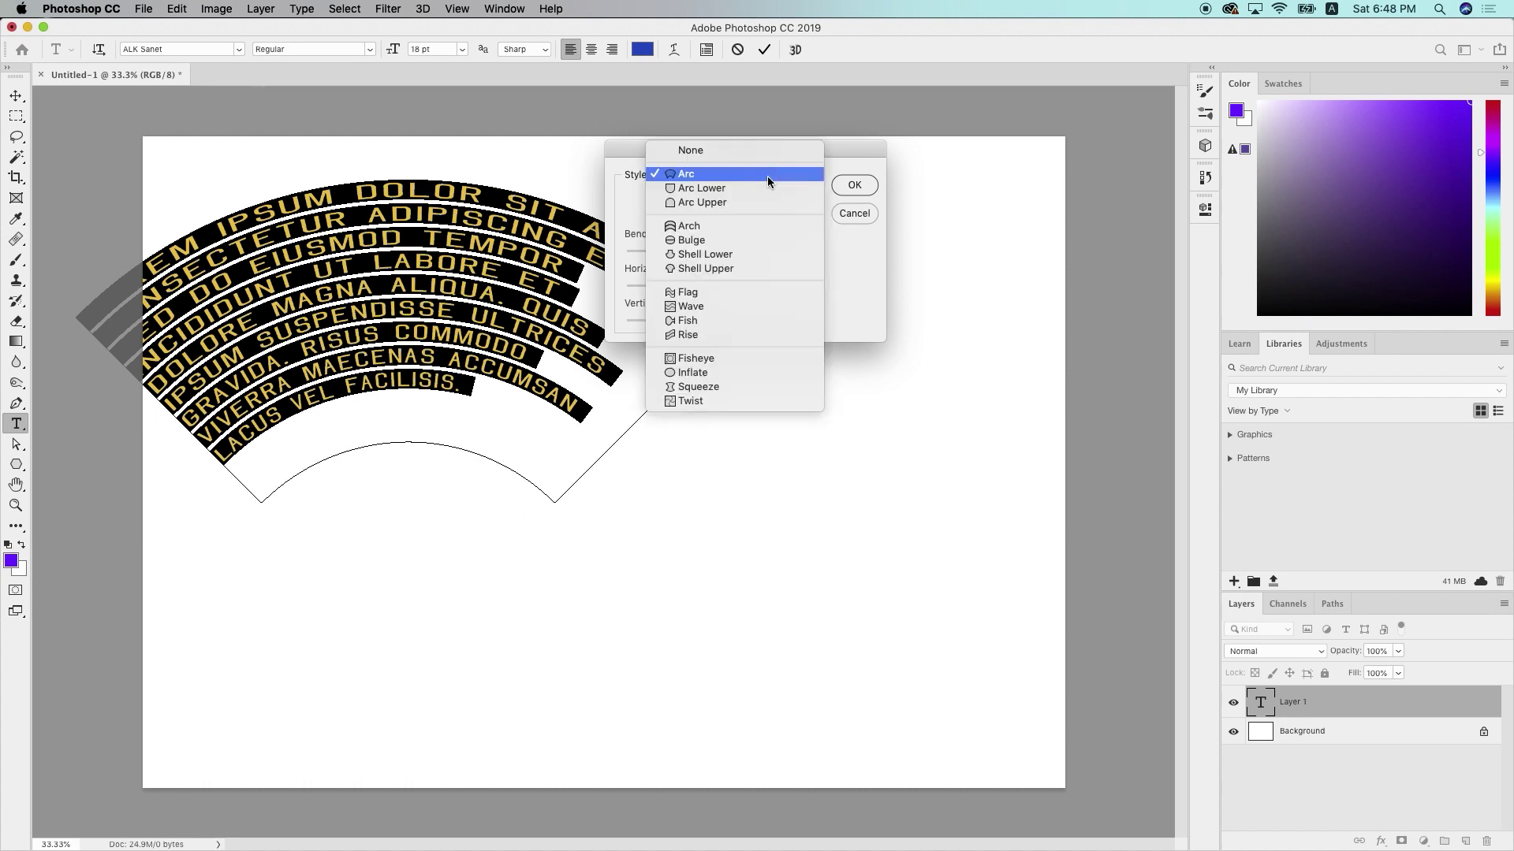
{"action": "left_click", "coordinate": [728, 294]}
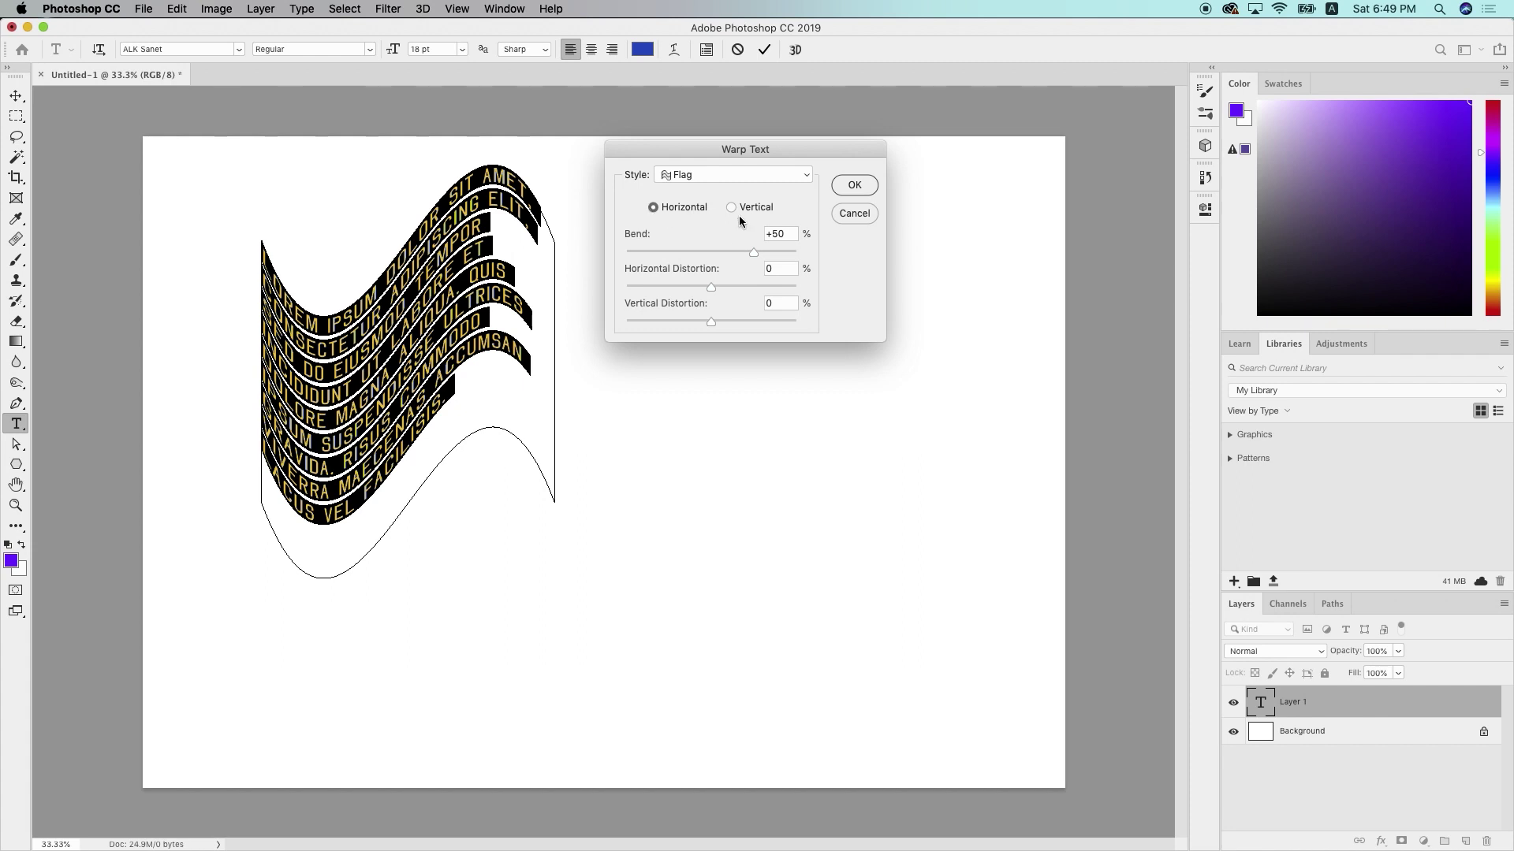
{"action": "left_click_drag", "start_coordinate": [753, 253], "coordinate": [721, 253]}
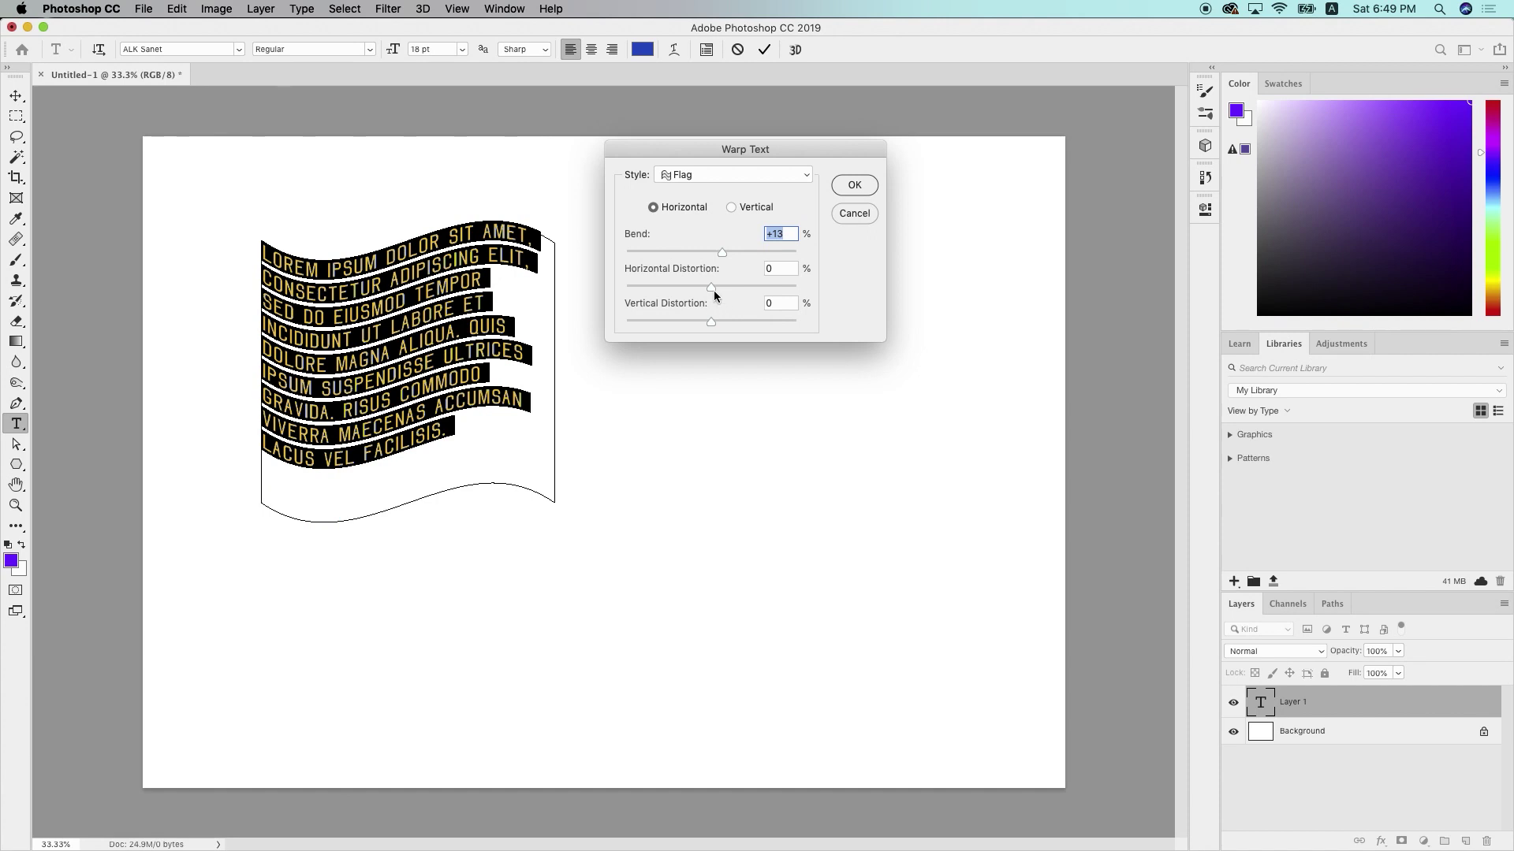
{"action": "left_click_drag", "start_coordinate": [714, 292], "coordinate": [712, 325]}
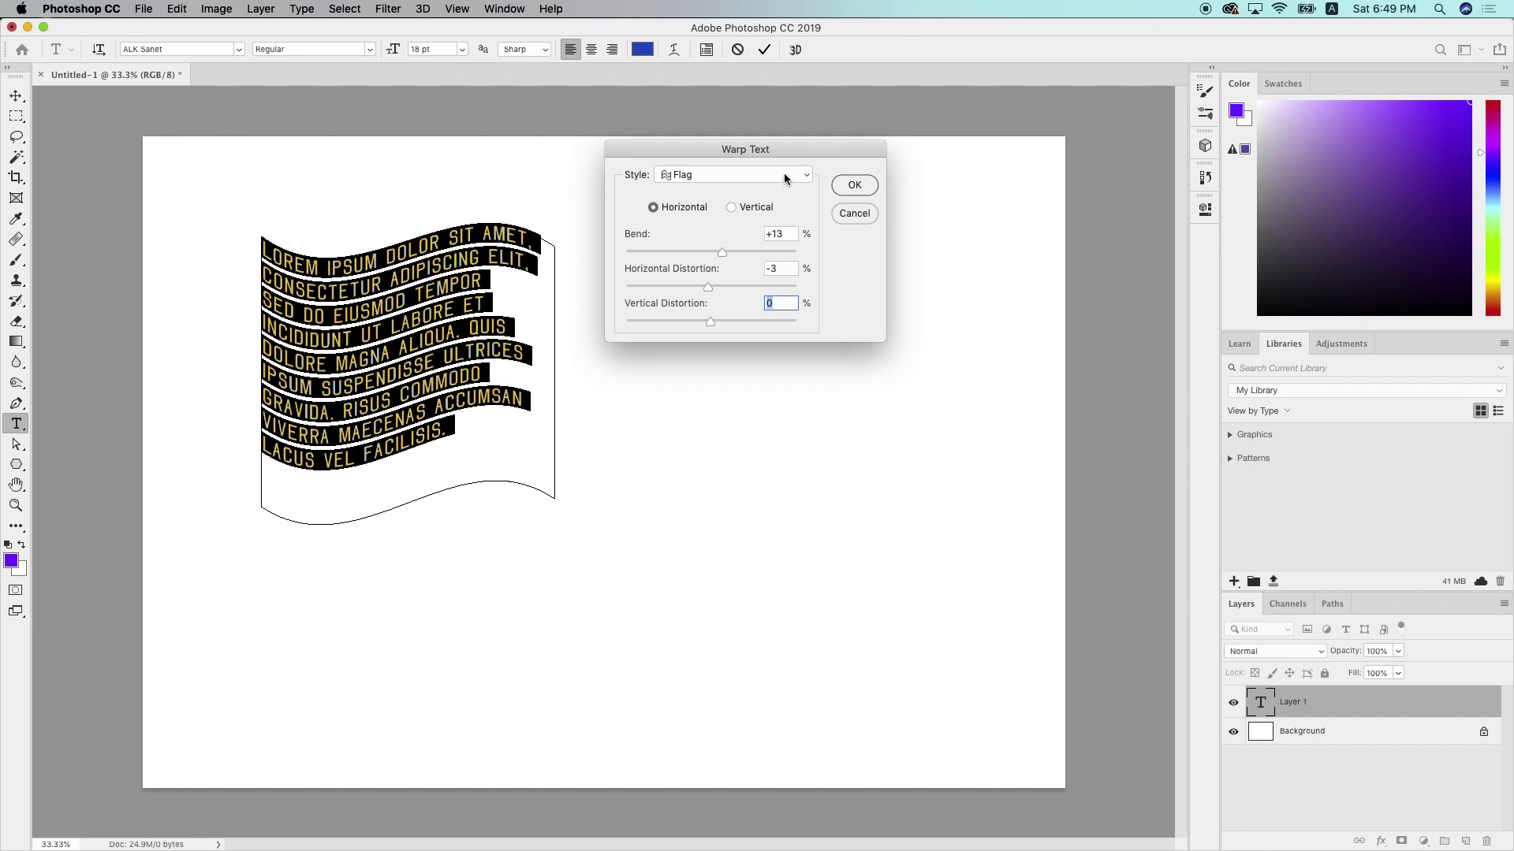
Compare the Fisheye and Wave warp styles on the paragraph, apply Rise and commit the text
{"action": "left_click", "coordinate": [786, 175]}
{"action": "left_click", "coordinate": [741, 241]}
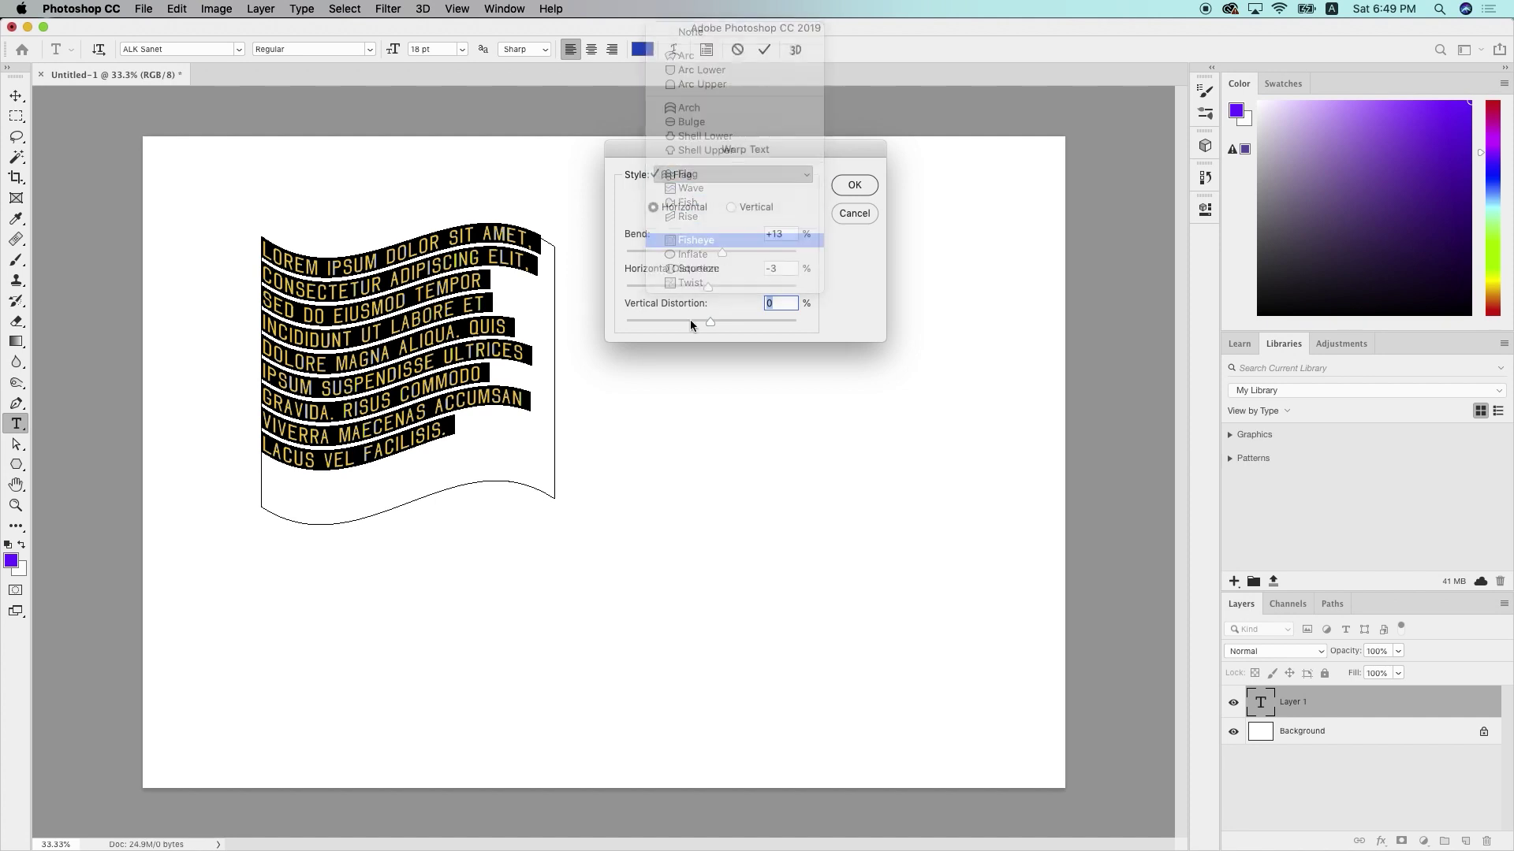
{"action": "left_click", "coordinate": [769, 170]}
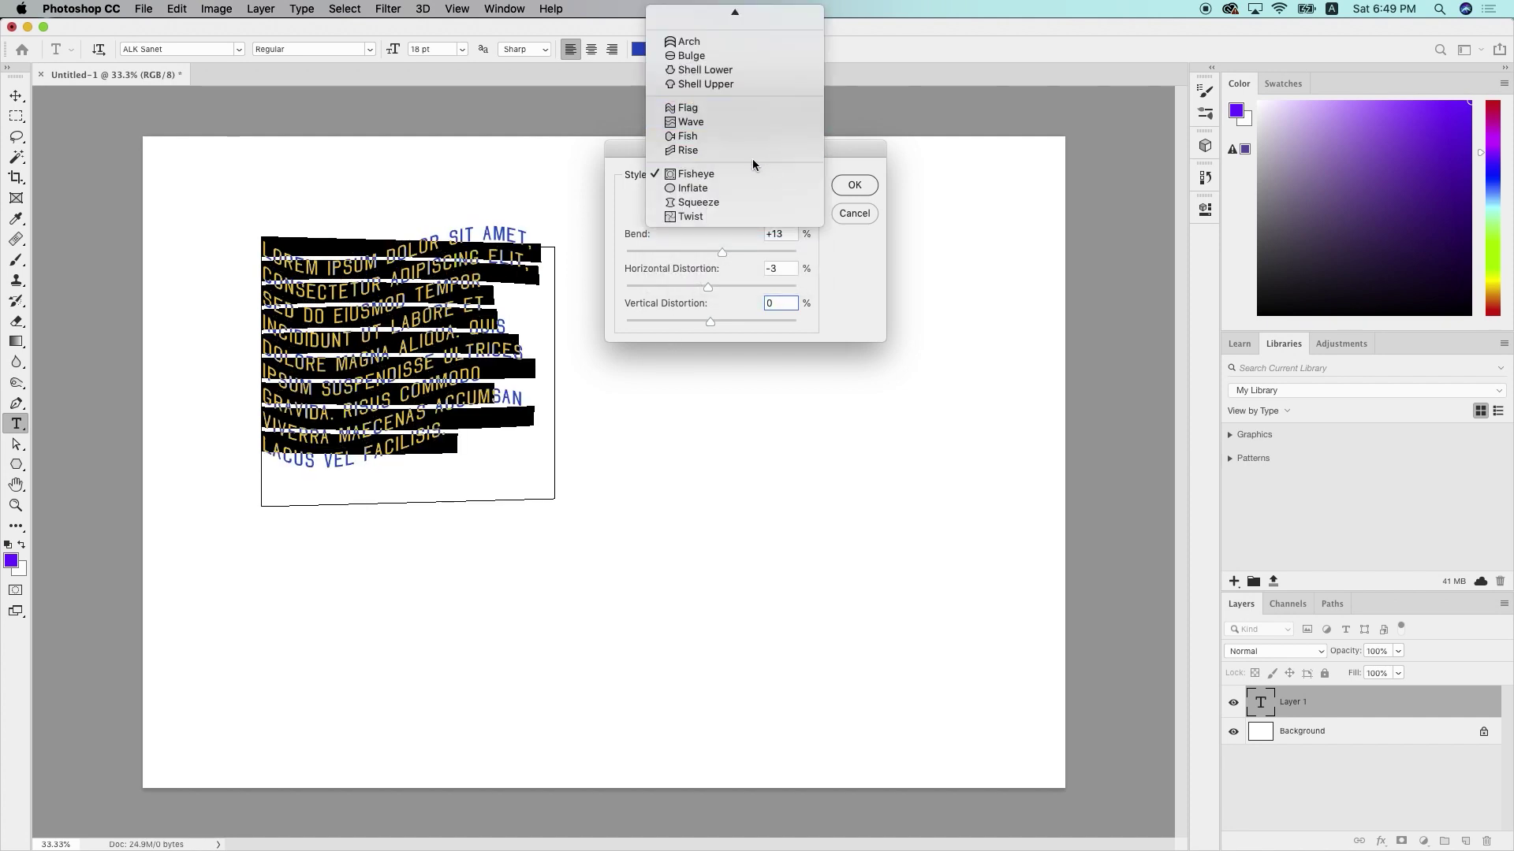
{"action": "left_click", "coordinate": [741, 124]}
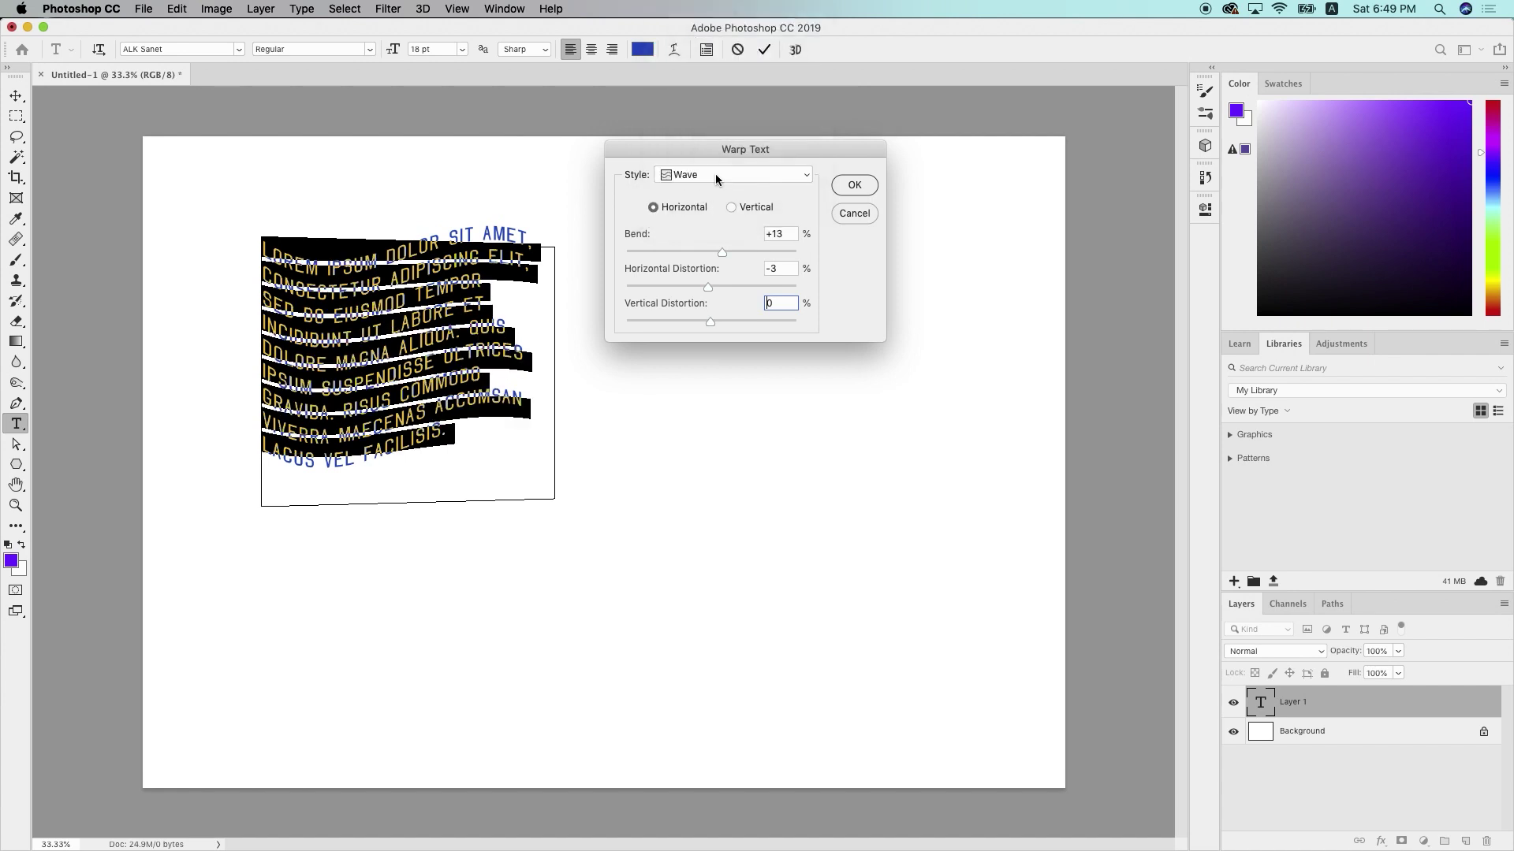
{"action": "left_click", "coordinate": [725, 183]}
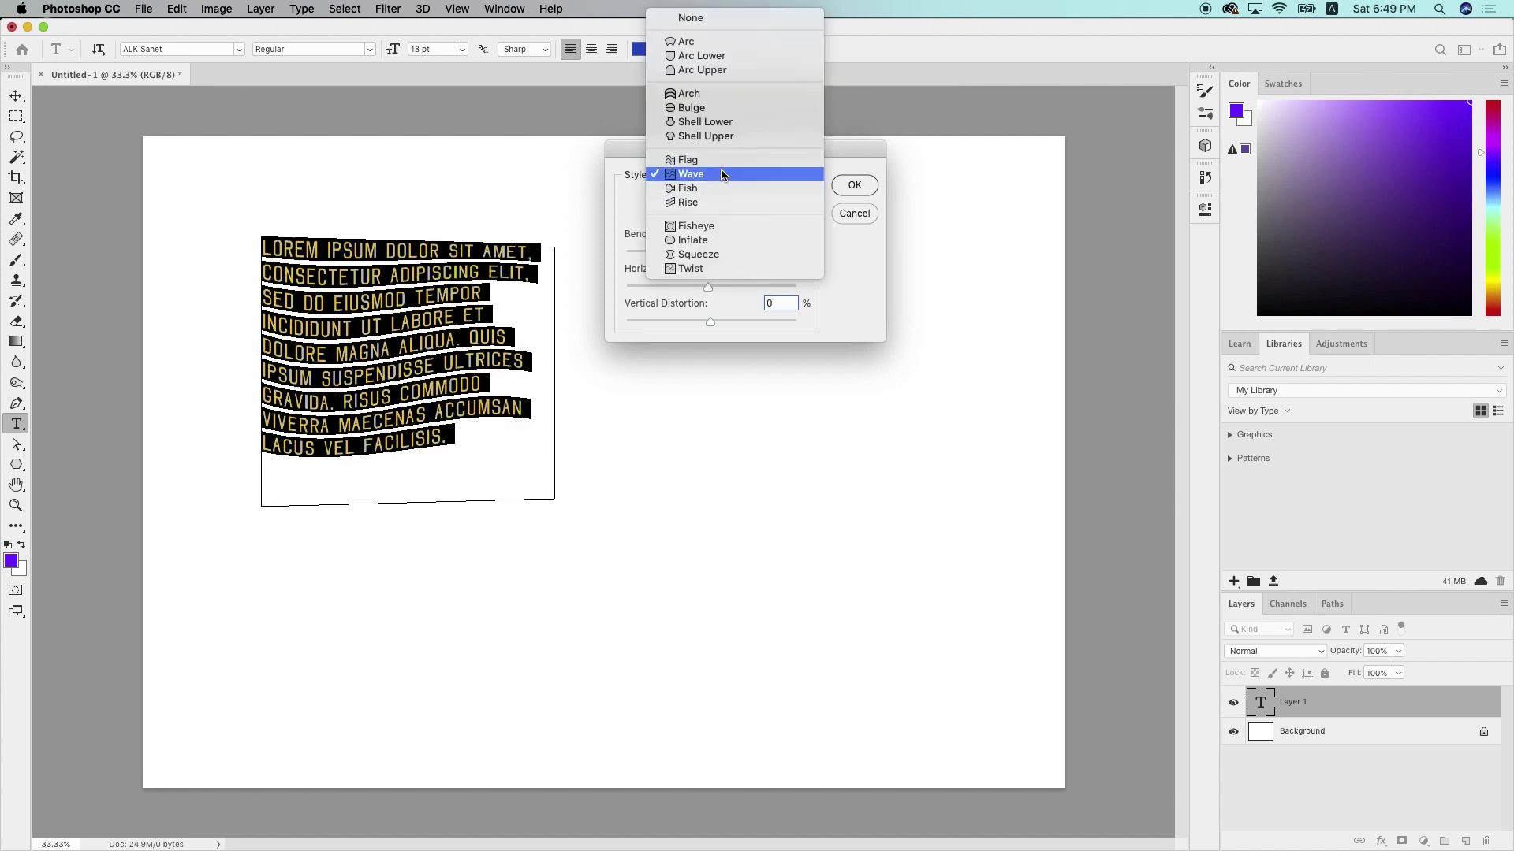
{"action": "key", "text": "Return"}
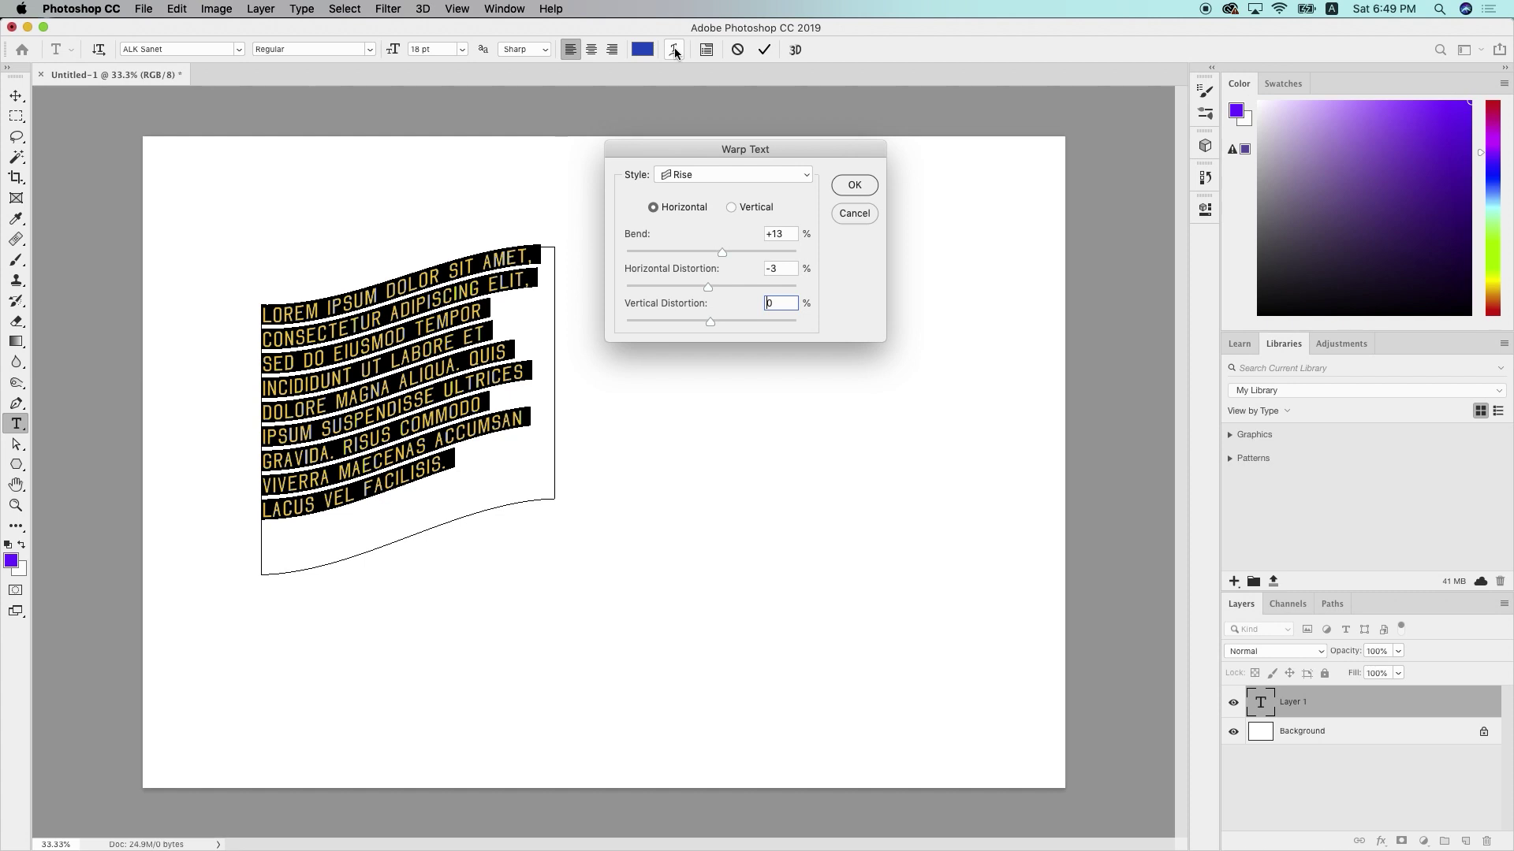
{"action": "left_click", "coordinate": [855, 185]}
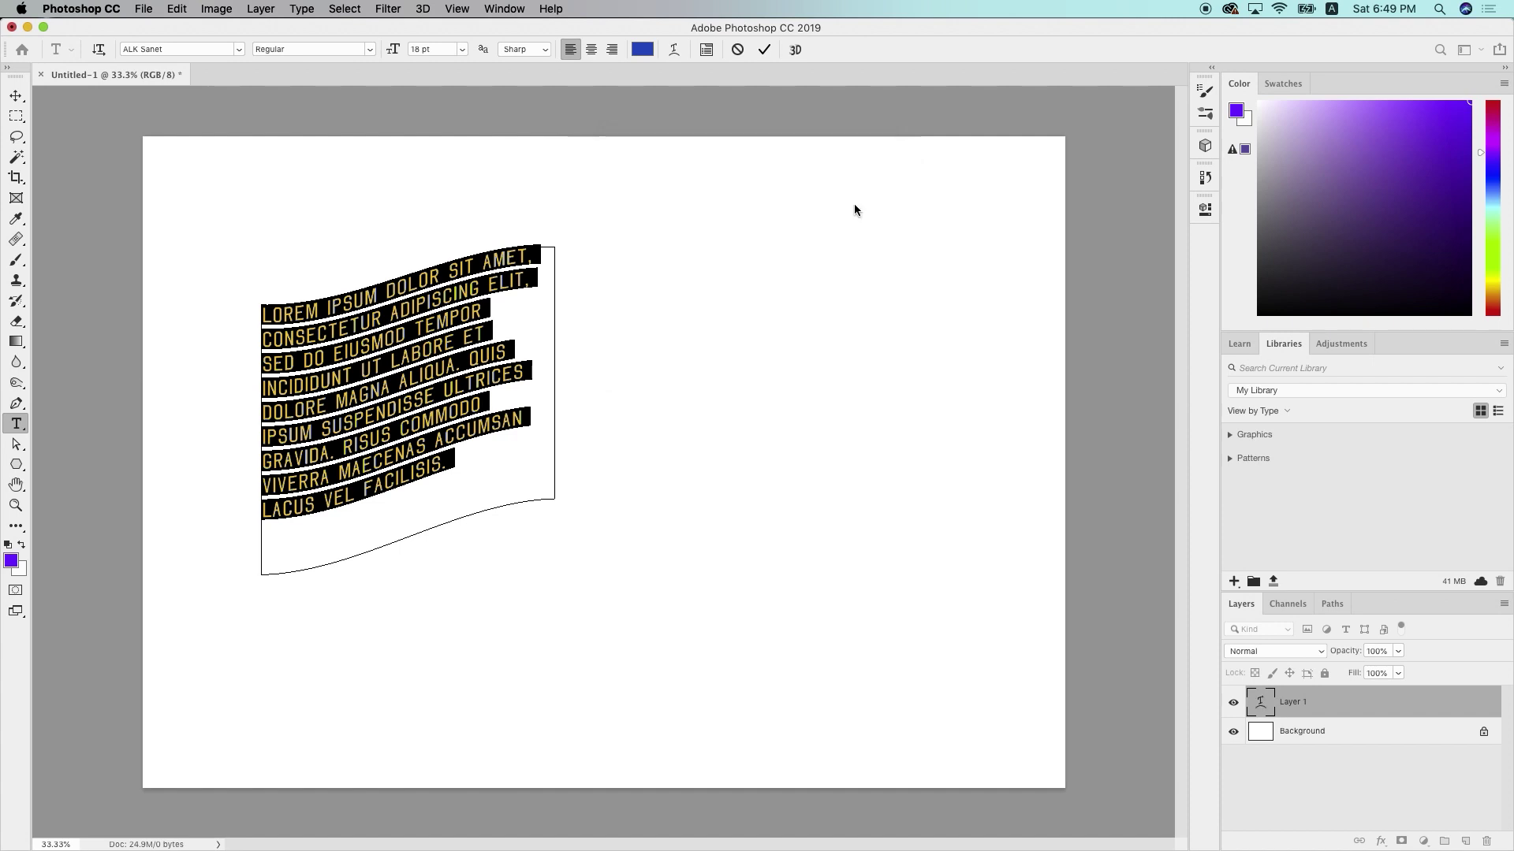
{"action": "left_click", "coordinate": [764, 49]}
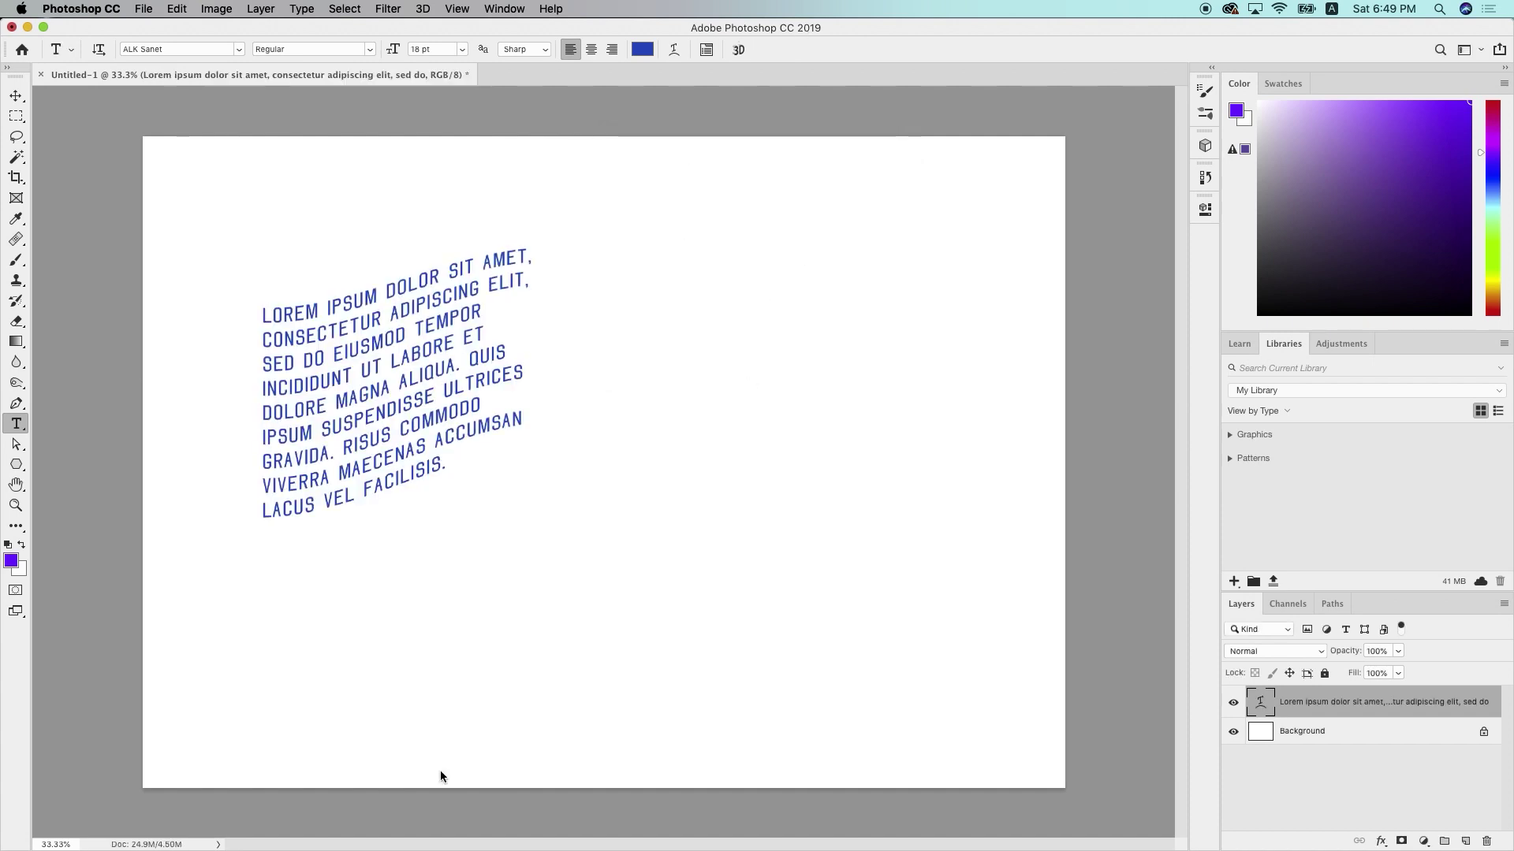
Try a second paragraph text box beside the warped one, and delete both text layers
{"action": "left_click", "coordinate": [657, 435]}
{"action": "left_click_drag", "start_coordinate": [873, 615], "coordinate": [873, 616]}
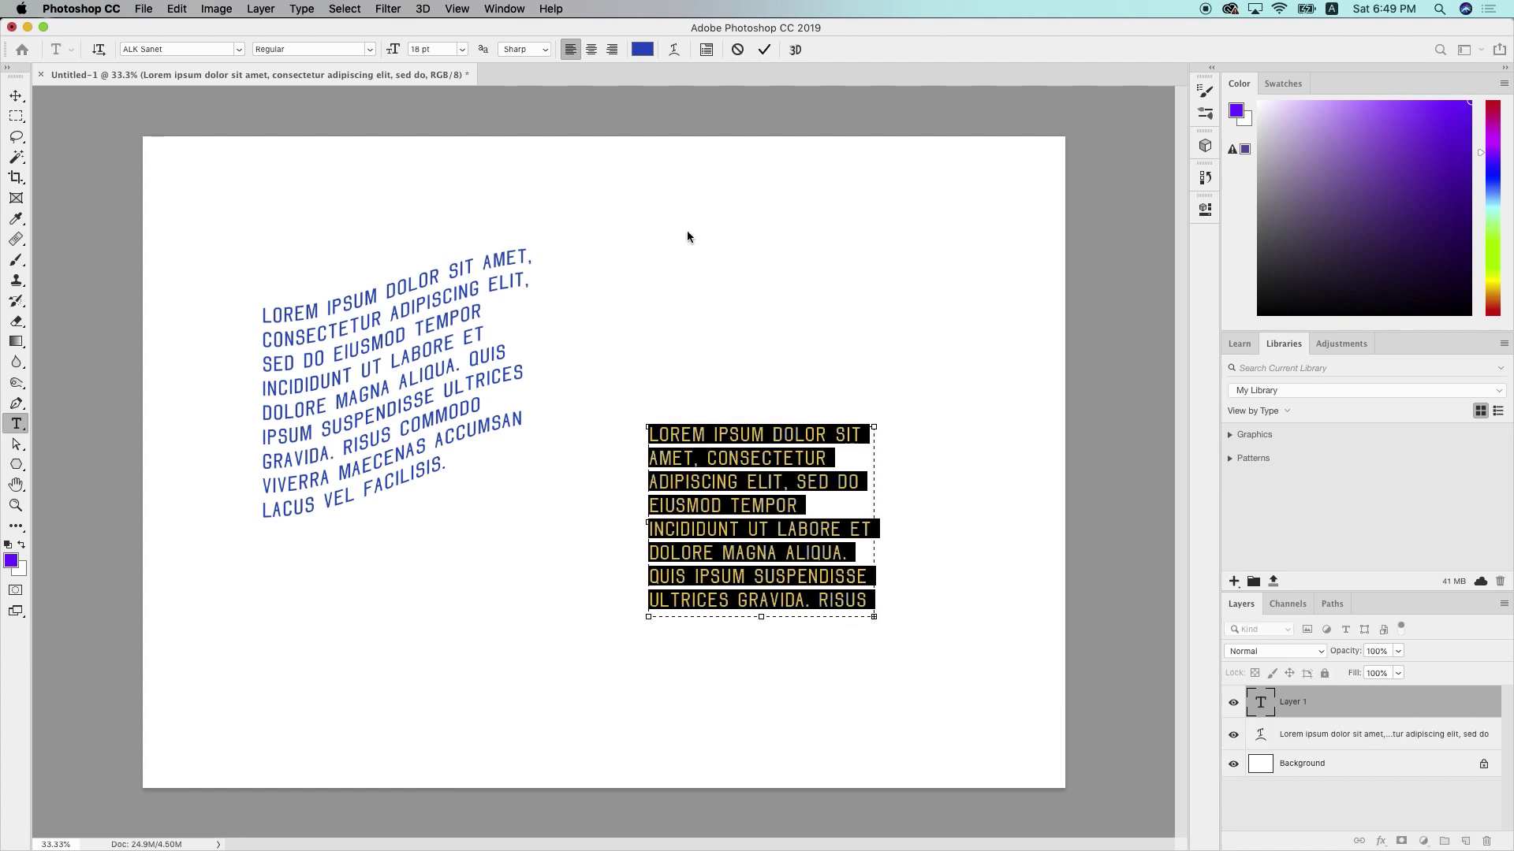
{"action": "left_click", "coordinate": [16, 95]}
{"action": "left_click_drag", "start_coordinate": [807, 447], "coordinate": [864, 251]}
{"action": "key", "text": "Delete"}
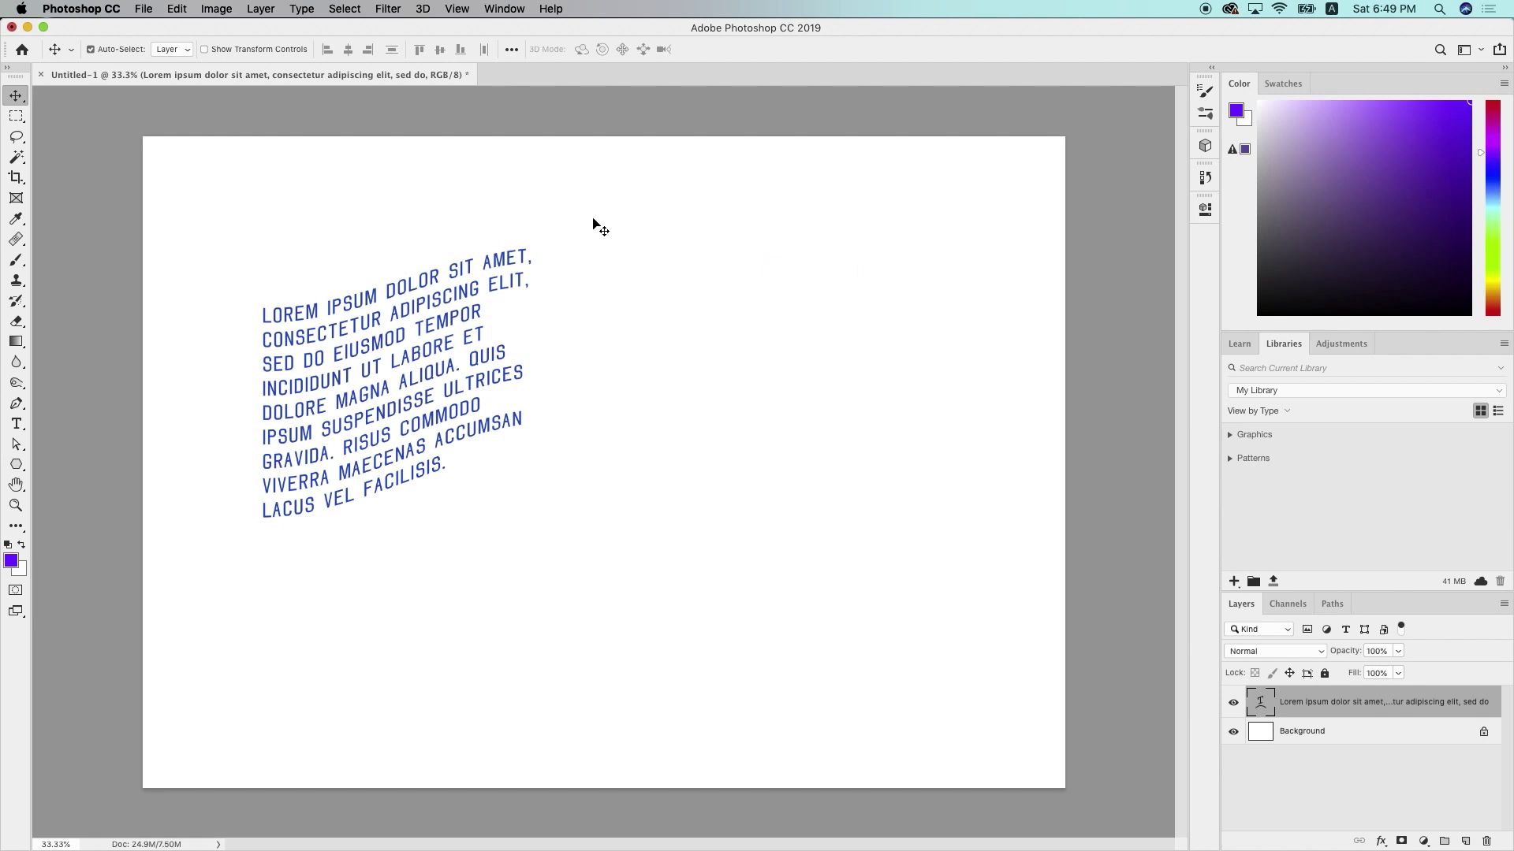
{"action": "key", "text": "Delete"}
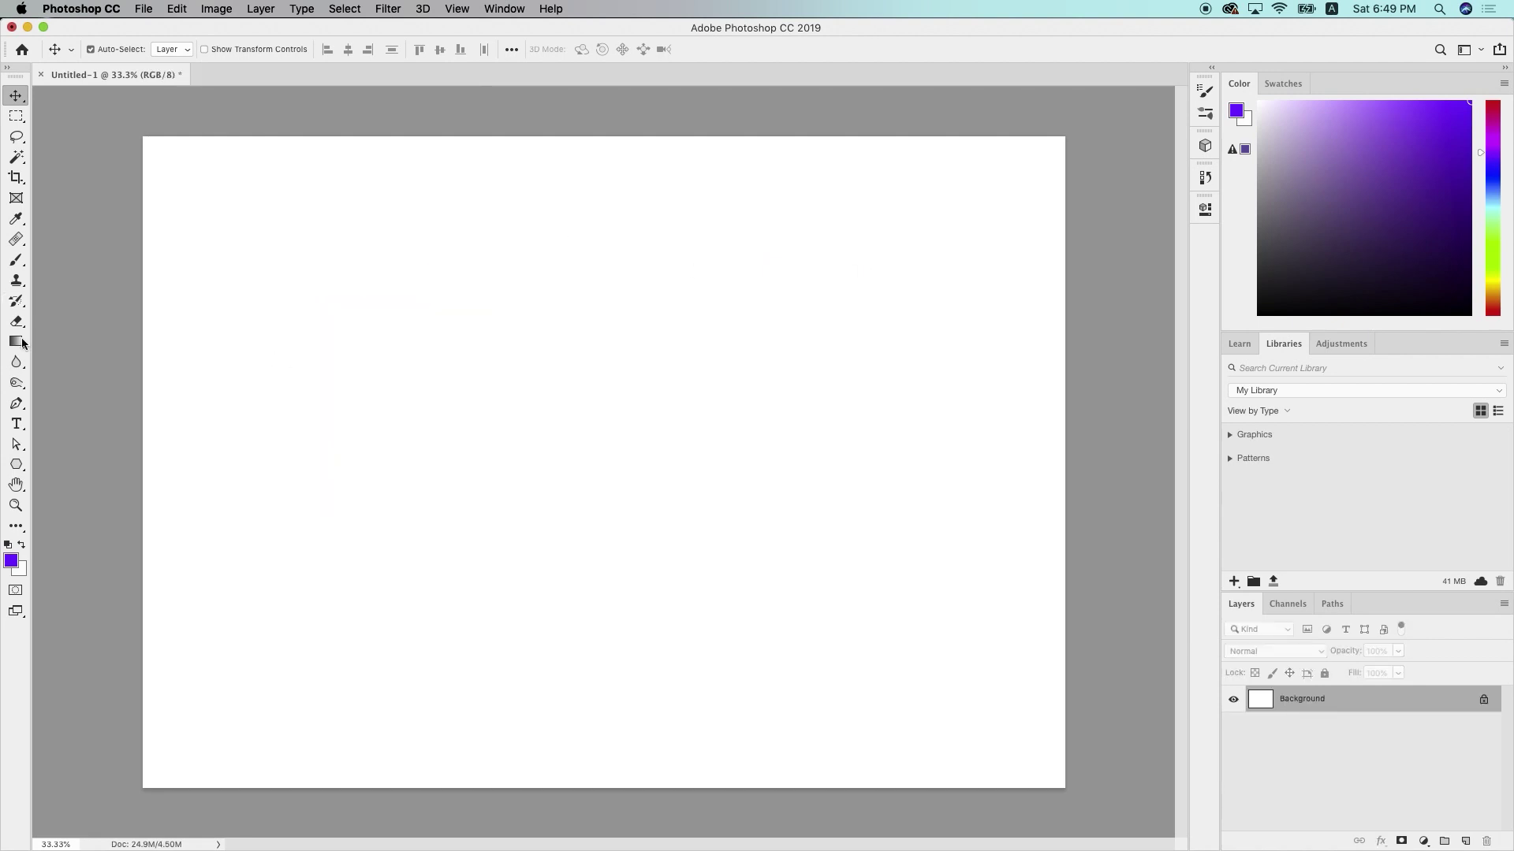
Try the Vertical Type tool with a tall, narrow paragraph box and discard the text
{"action": "left_click", "coordinate": [16, 424]}
{"action": "left_click_drag", "start_coordinate": [16, 425], "coordinate": [16, 426]}
{"action": "left_click", "coordinate": [72, 436]}
{"action": "left_click_drag", "start_coordinate": [285, 216], "coordinate": [318, 548]}
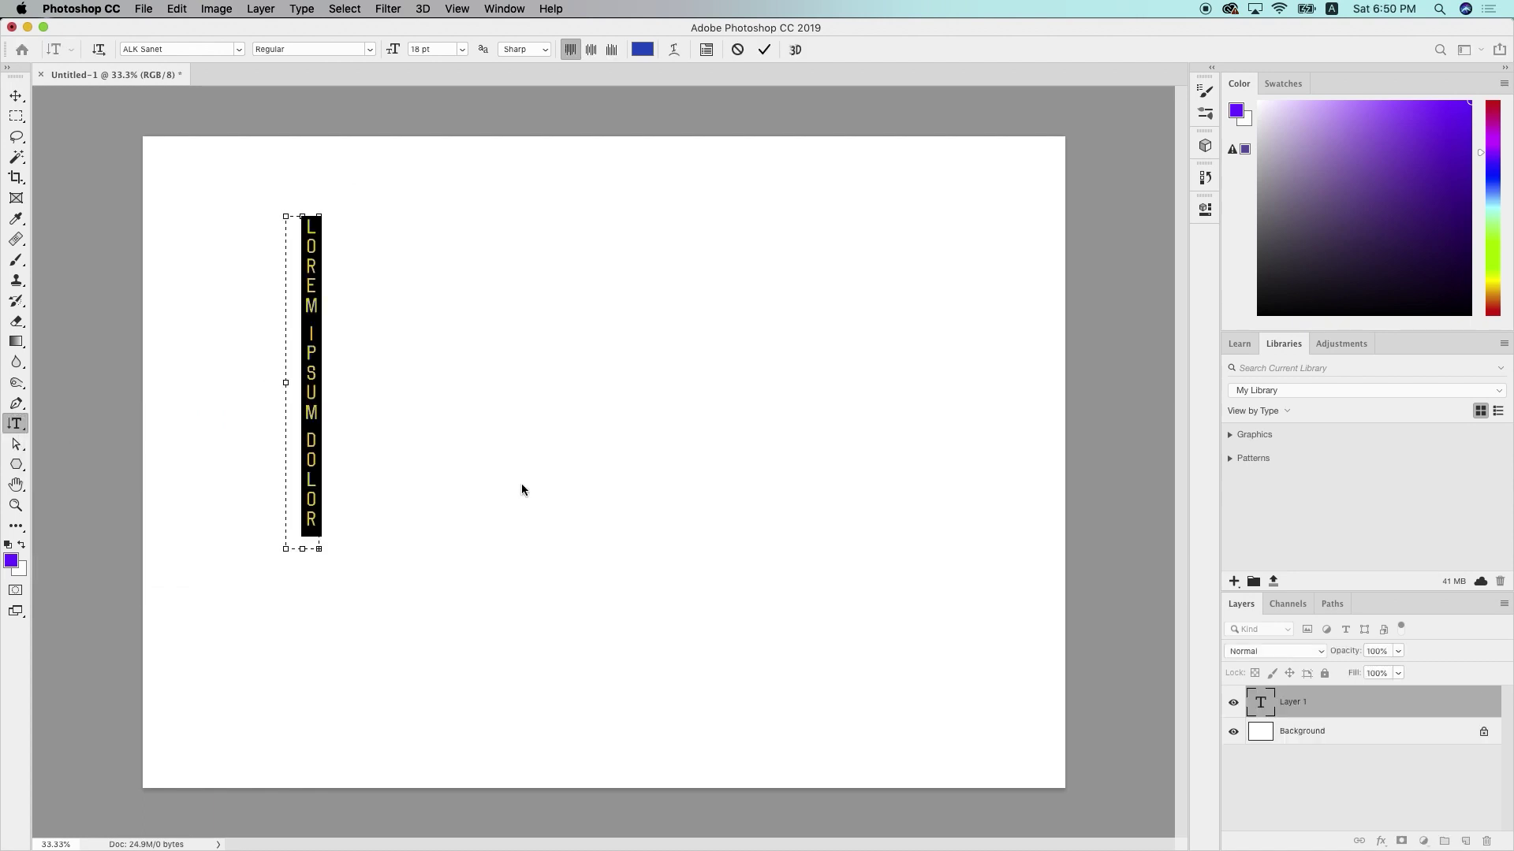
{"action": "left_click", "coordinate": [737, 49]}
Make a "Lorem ipsum" selection with the Vertical Type Mask tool and deselect it
{"action": "left_click_drag", "start_coordinate": [16, 424], "coordinate": [17, 425]}
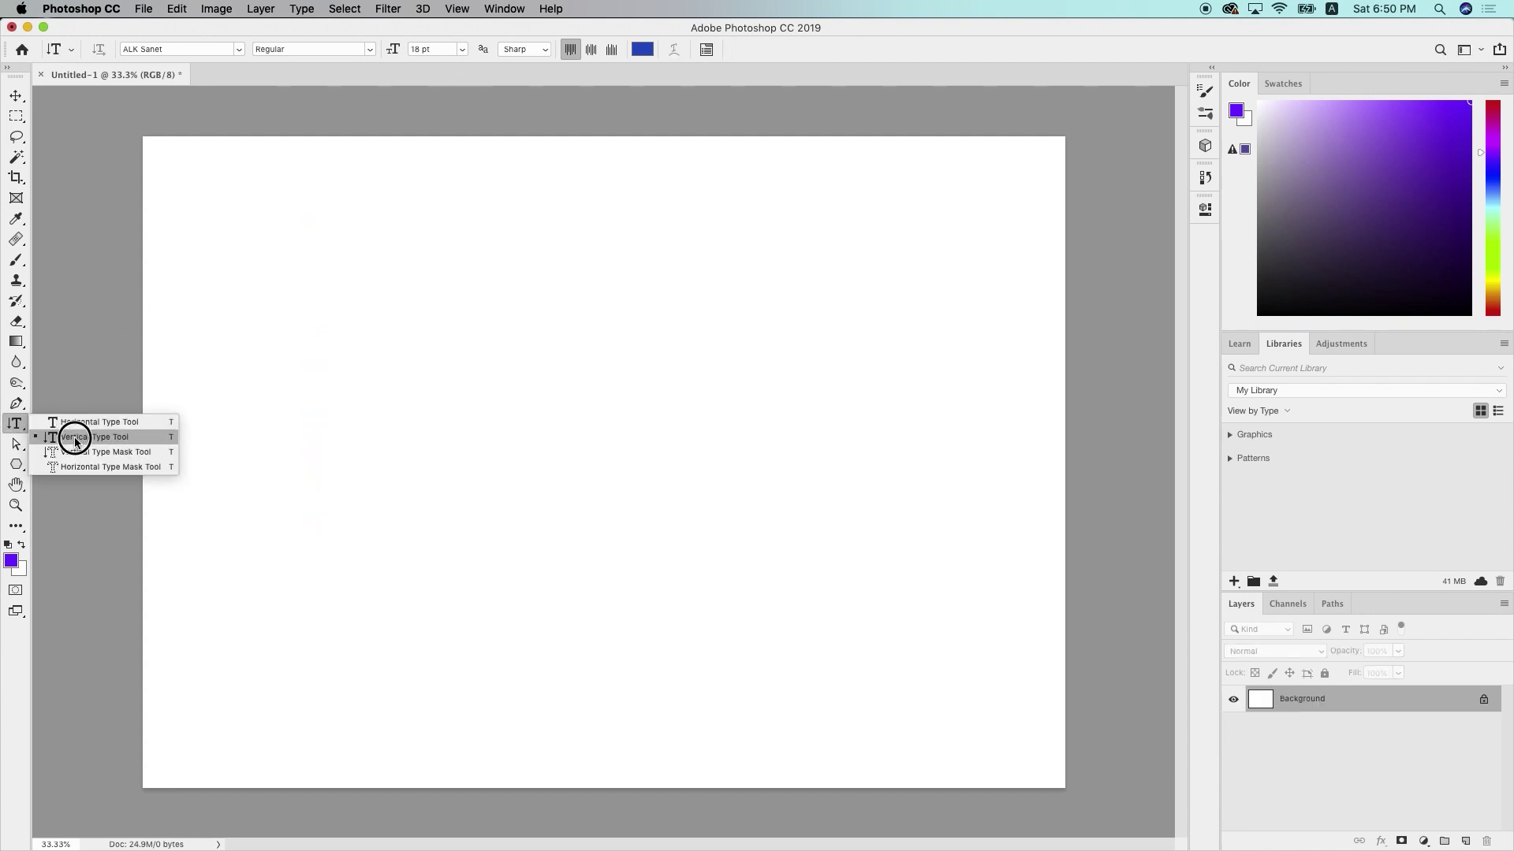
{"action": "left_click", "coordinate": [74, 447]}
{"action": "left_click", "coordinate": [296, 398]}
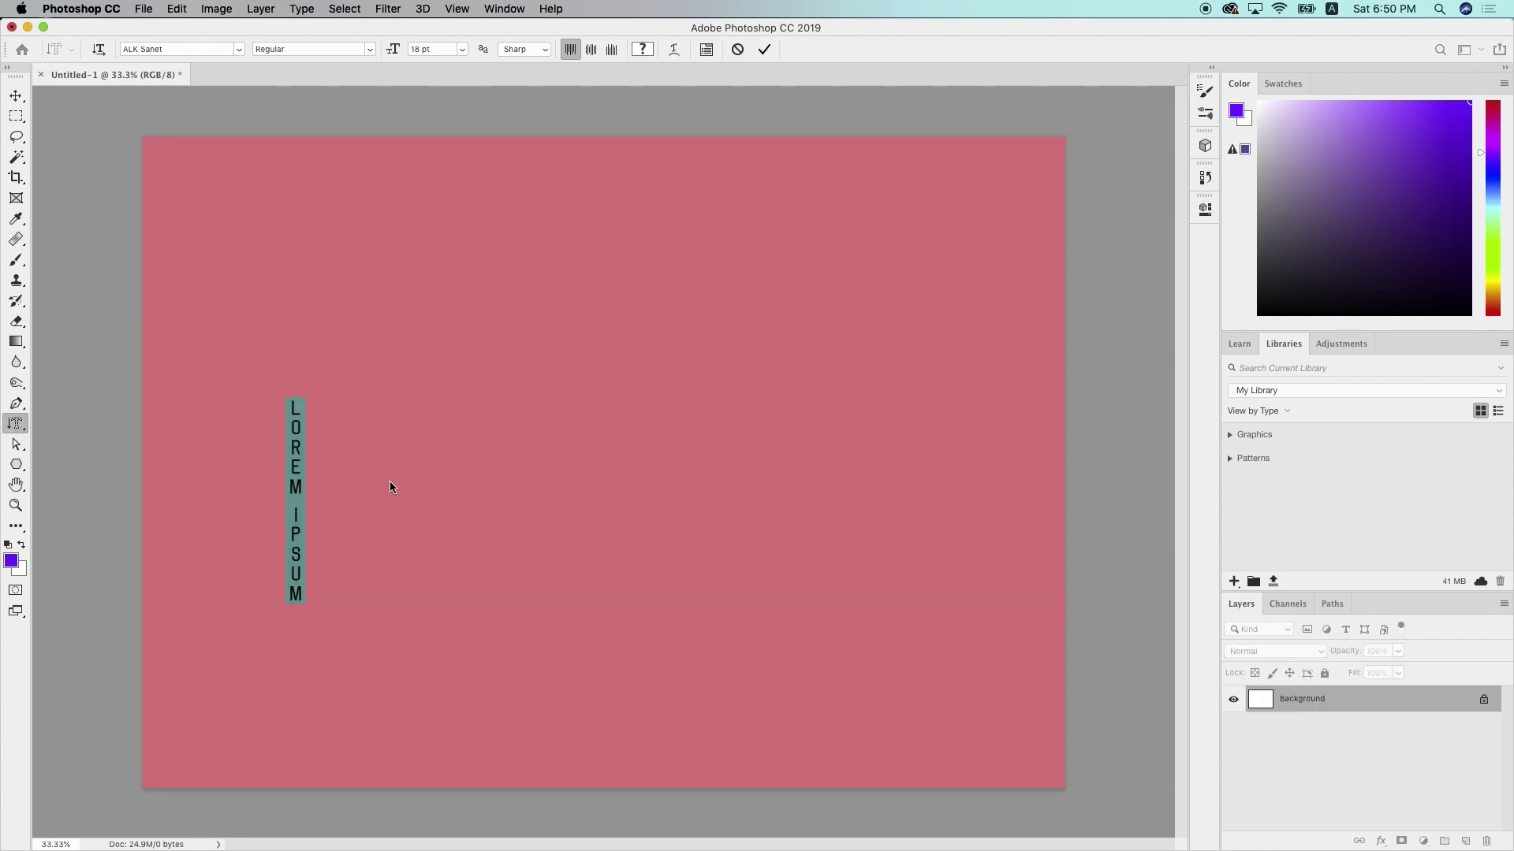
{"action": "left_click", "coordinate": [766, 48]}
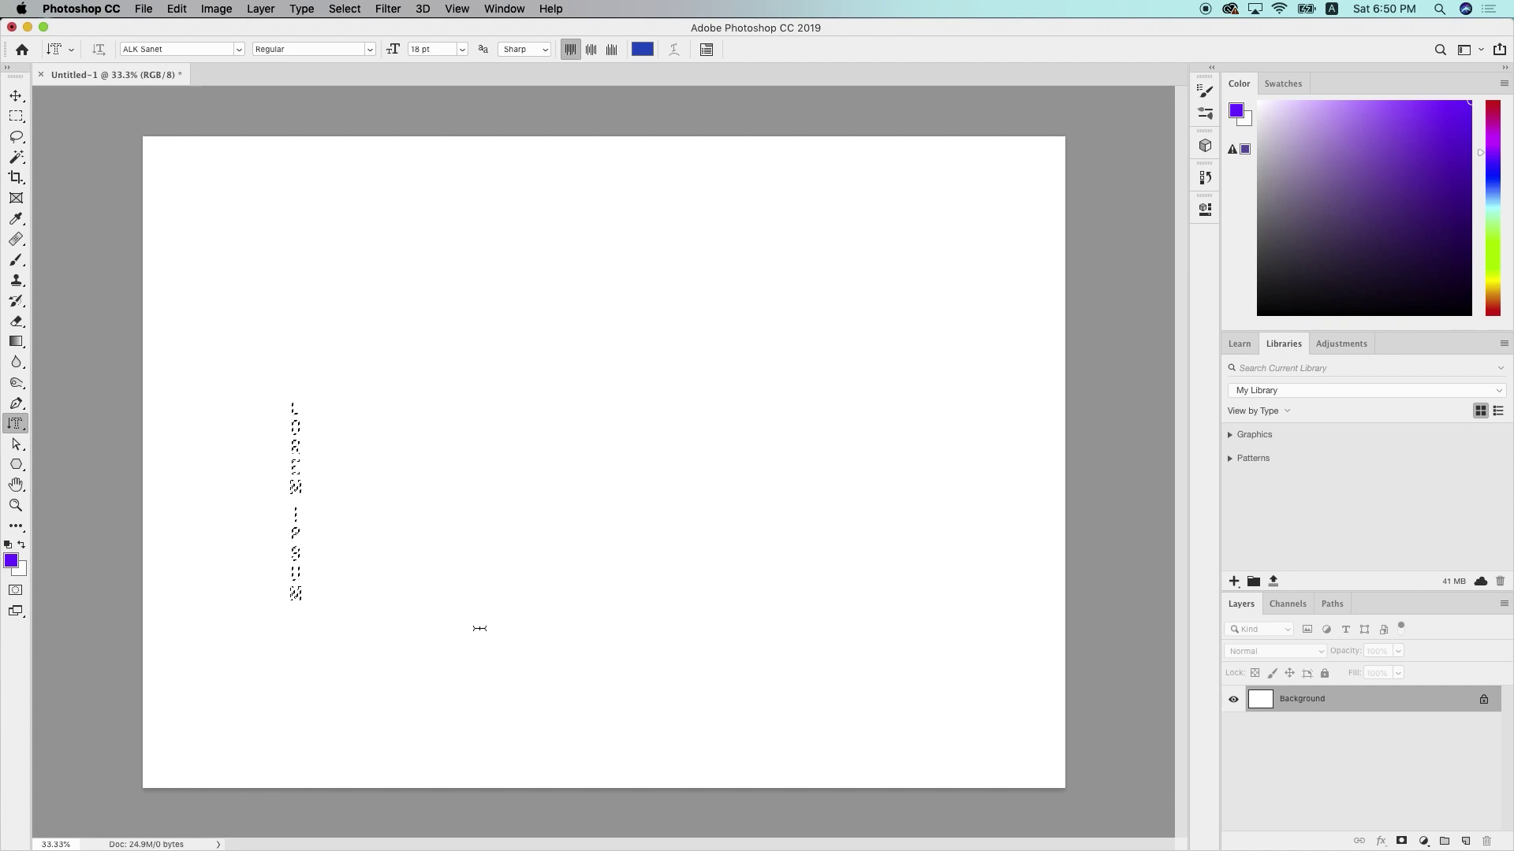
{"action": "key", "text": "super+d"}
Create a horizontal Lorem ipsum paragraph in a wide text box on the canvas and commit it
{"action": "left_click", "coordinate": [19, 430]}
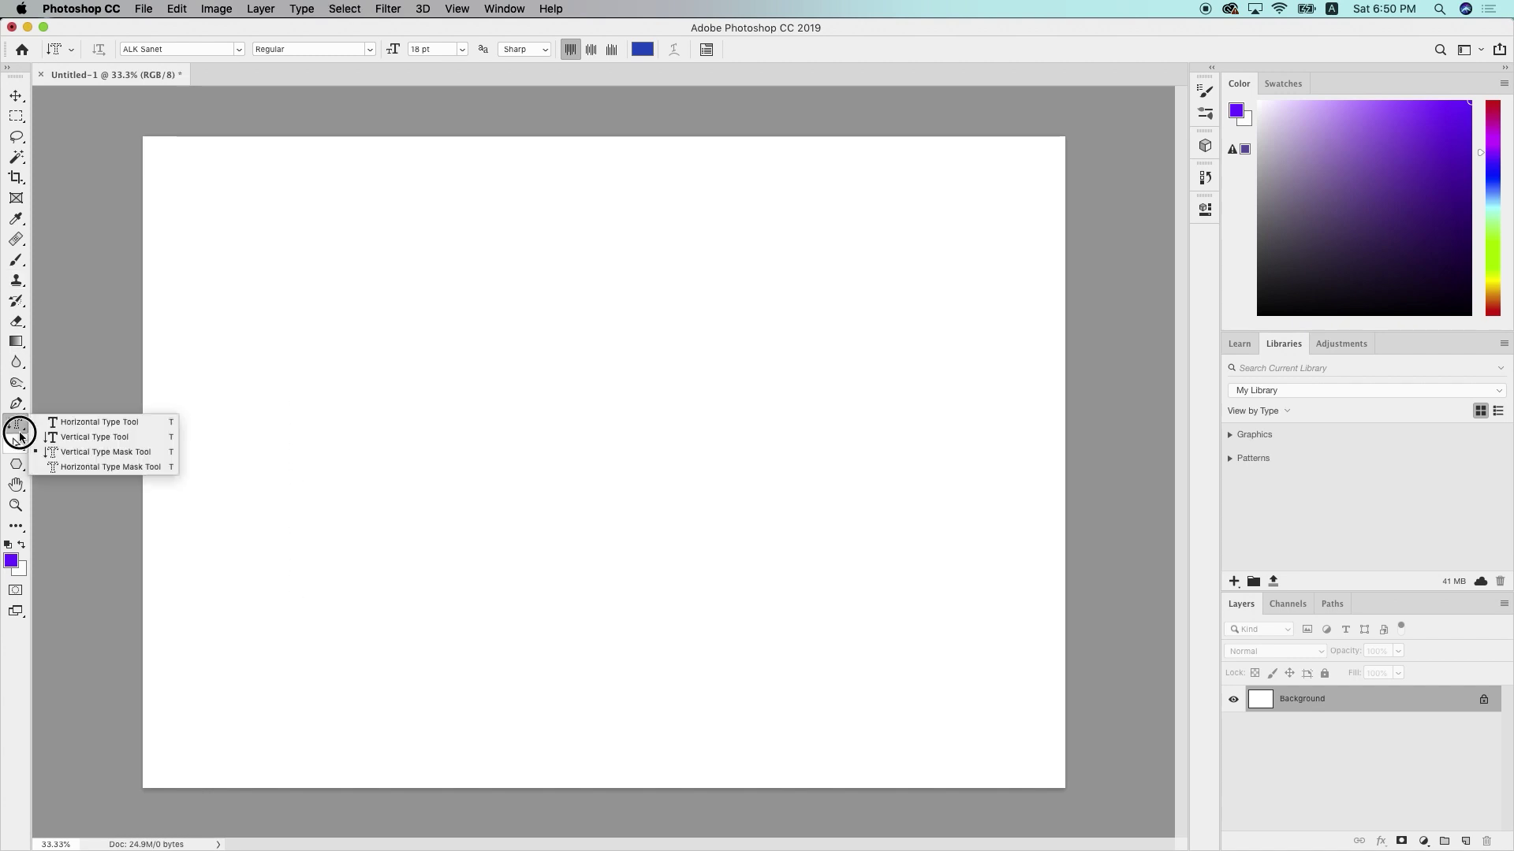
{"action": "left_click", "coordinate": [71, 422]}
{"action": "left_click_drag", "start_coordinate": [282, 339], "coordinate": [612, 520]}
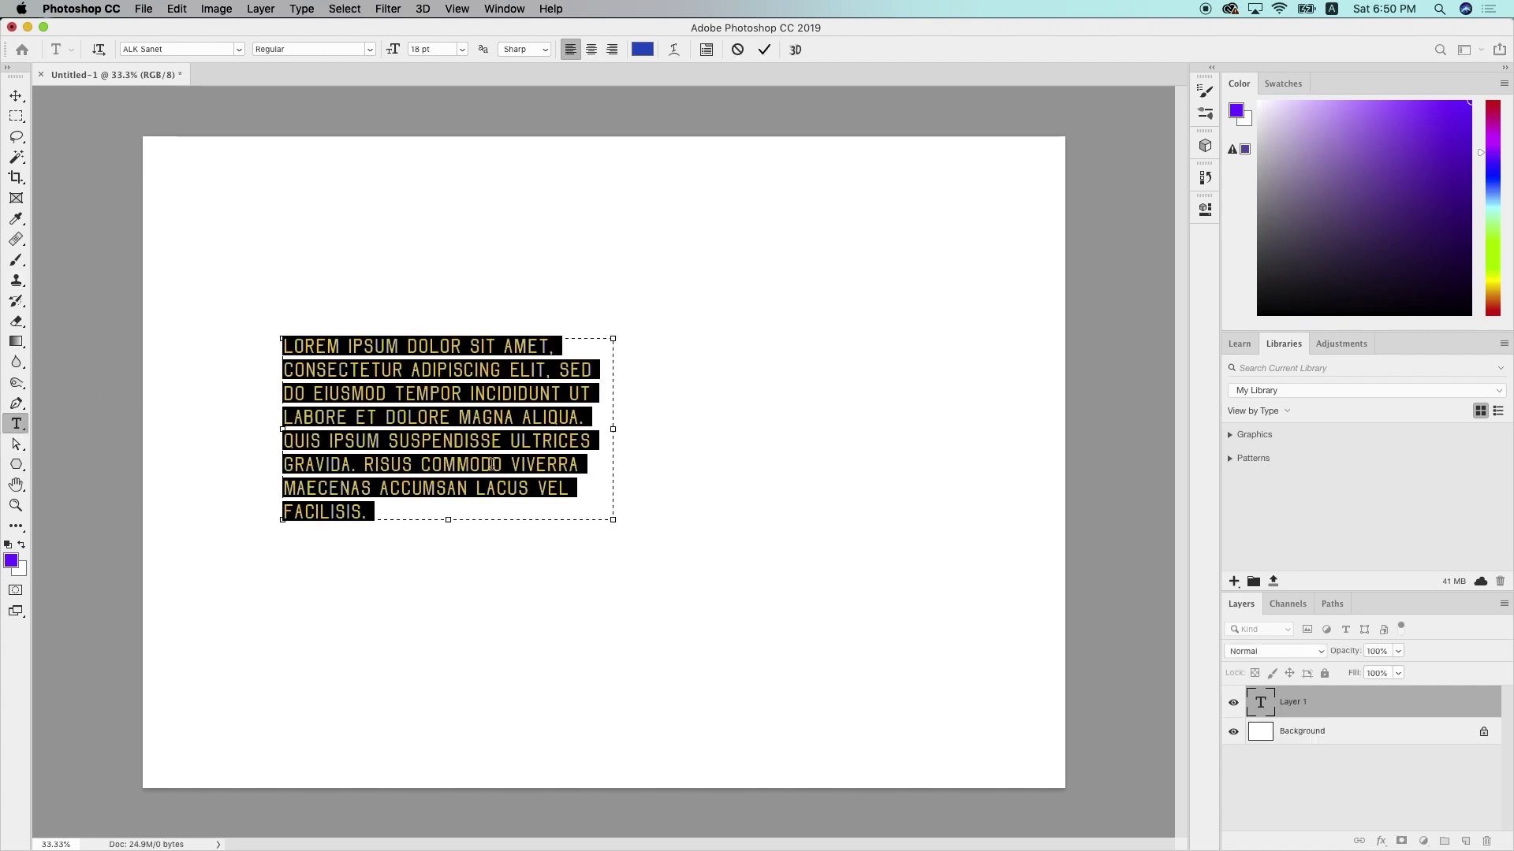
{"action": "left_click", "coordinate": [764, 49]}
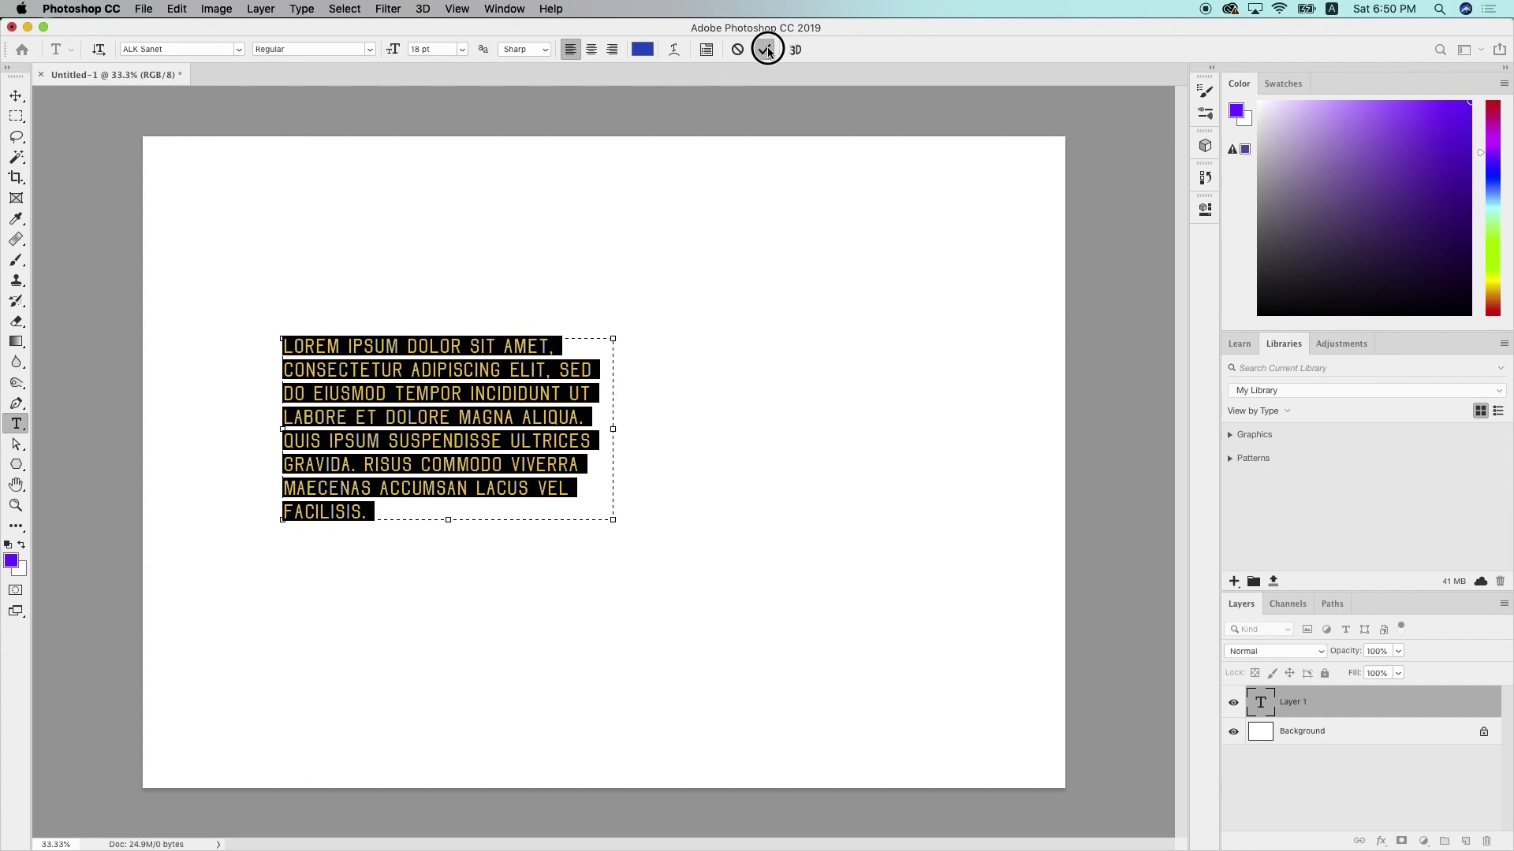
Load the text layer's letter shapes as a selection, check it with the layer hidden, and deselect and delete the layer
{"action": "left_click", "coordinate": [1263, 704], "text": "super"}
{"action": "left_click", "coordinate": [1234, 704]}
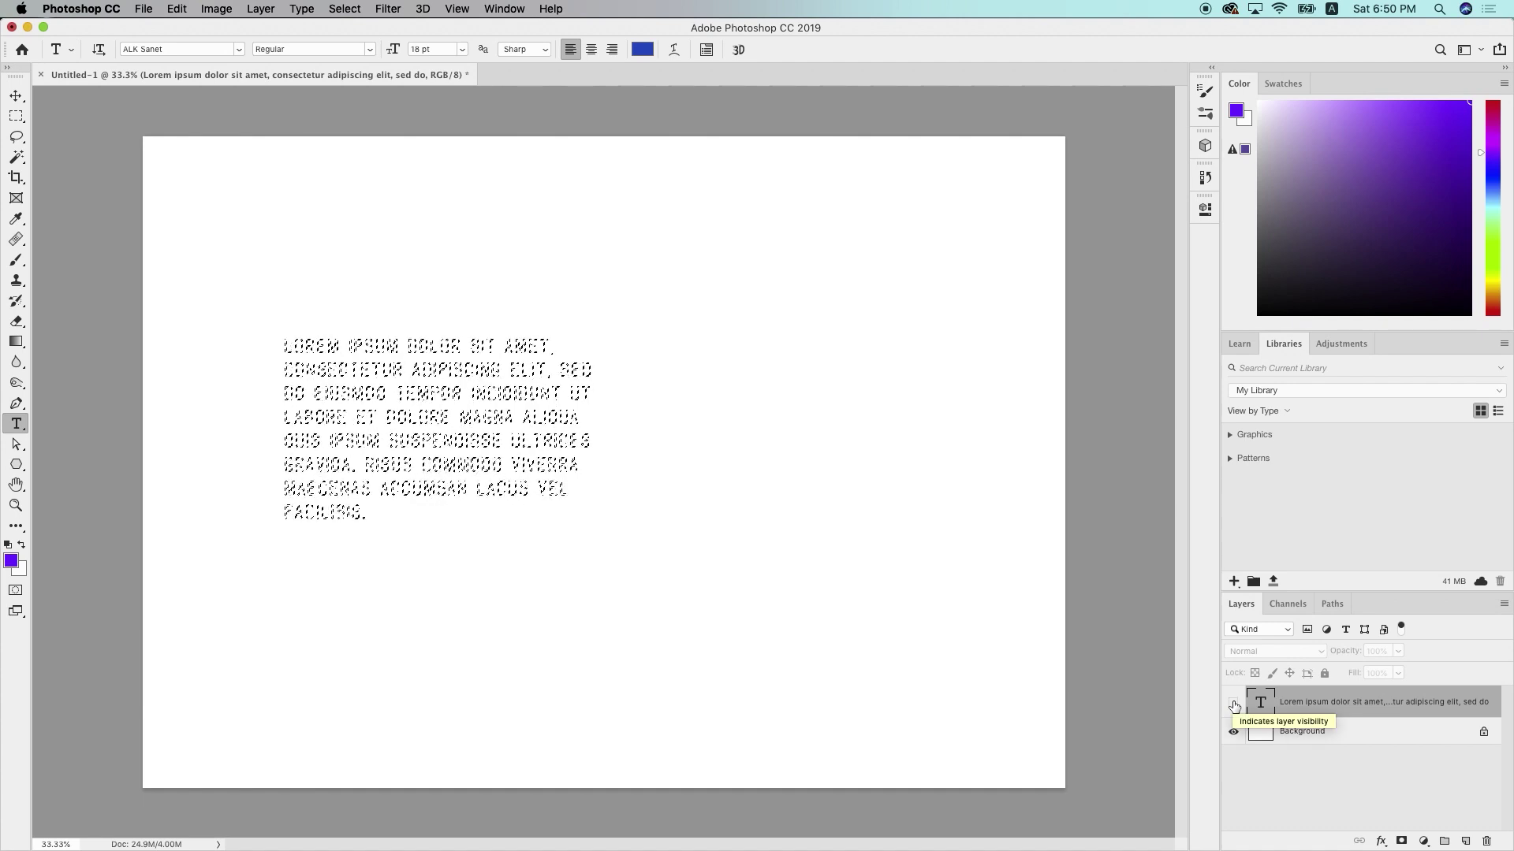
{"action": "left_click", "coordinate": [1234, 704]}
{"action": "key", "text": "super+d"}
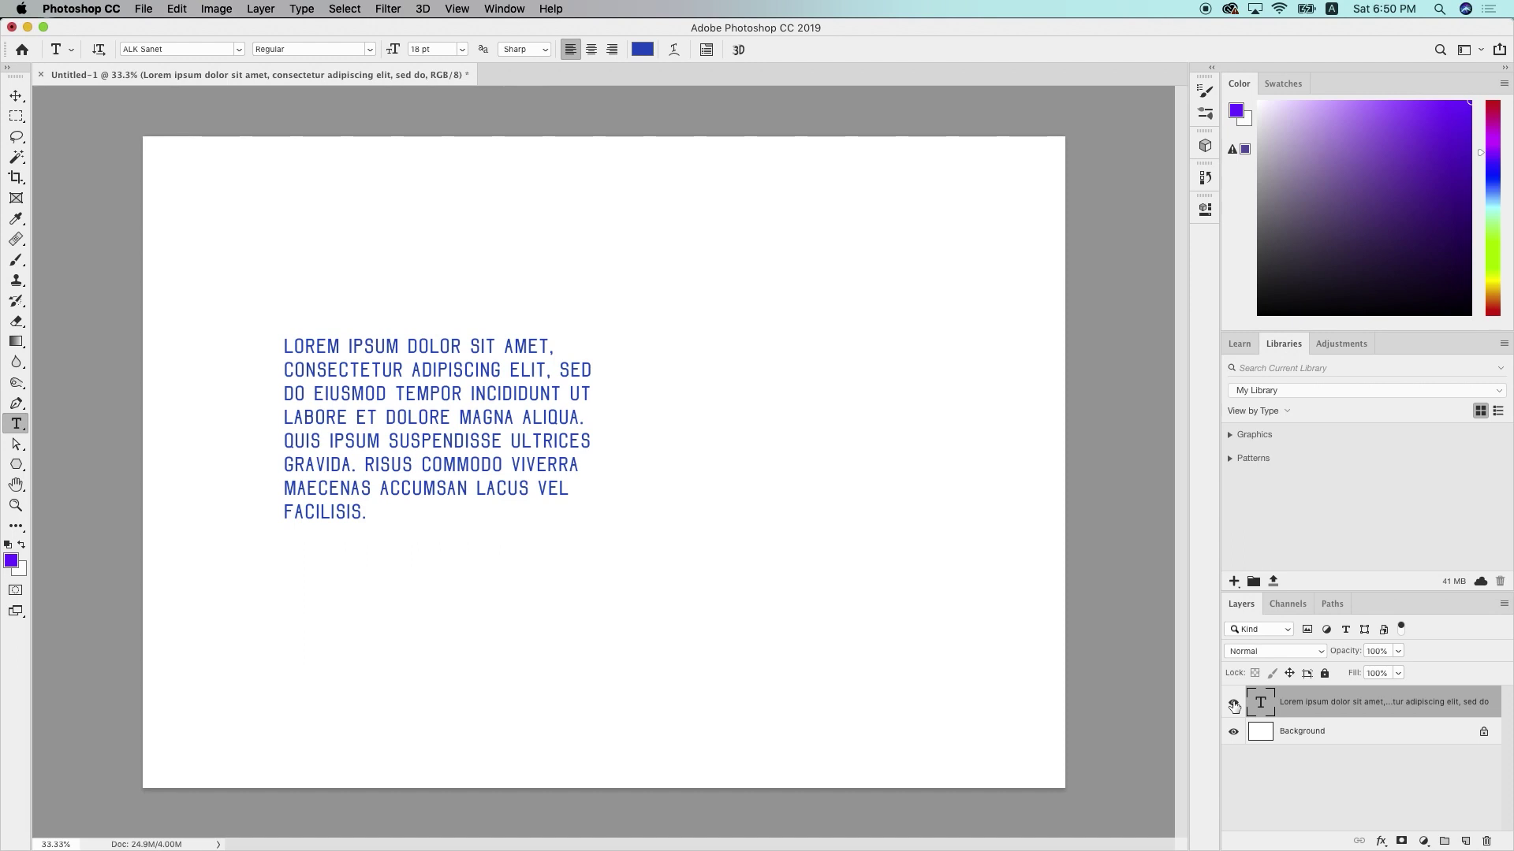
{"action": "key", "text": "BackSpace"}
Make a paragraph-shaped selection with the Horizontal Type Mask tool, deselect it, and try a second mask paragraph that is discarded
{"action": "left_click", "coordinate": [26, 424]}
{"action": "left_click", "coordinate": [102, 450]}
{"action": "left_click_drag", "start_coordinate": [325, 375], "coordinate": [797, 586]}
{"action": "left_click", "coordinate": [764, 49]}
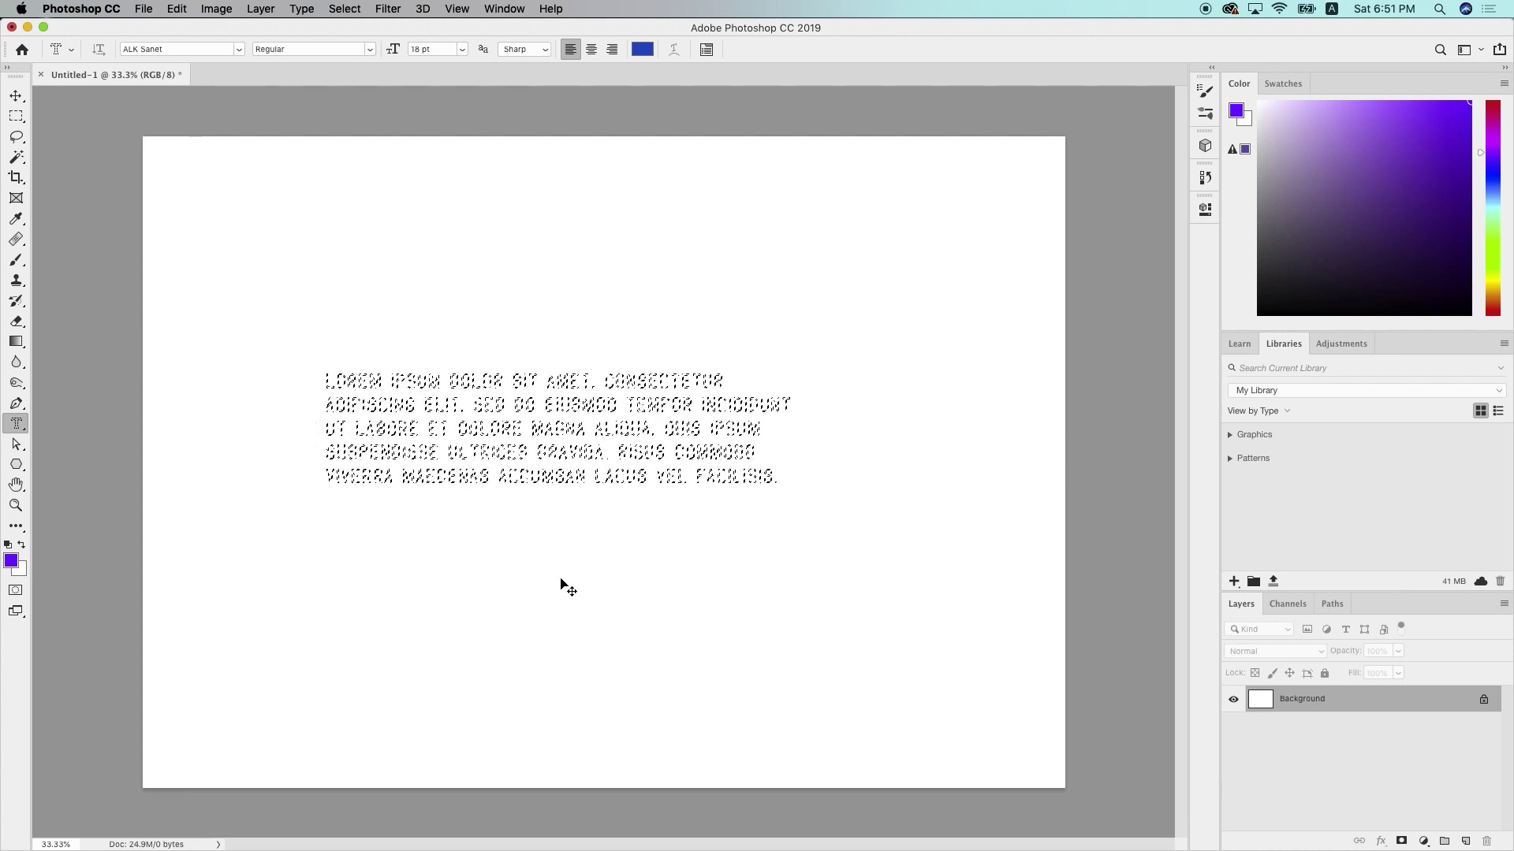
{"action": "key", "text": "super+d"}
{"action": "left_click_drag", "start_coordinate": [362, 329], "coordinate": [631, 515]}
{"action": "left_click", "coordinate": [738, 49]}
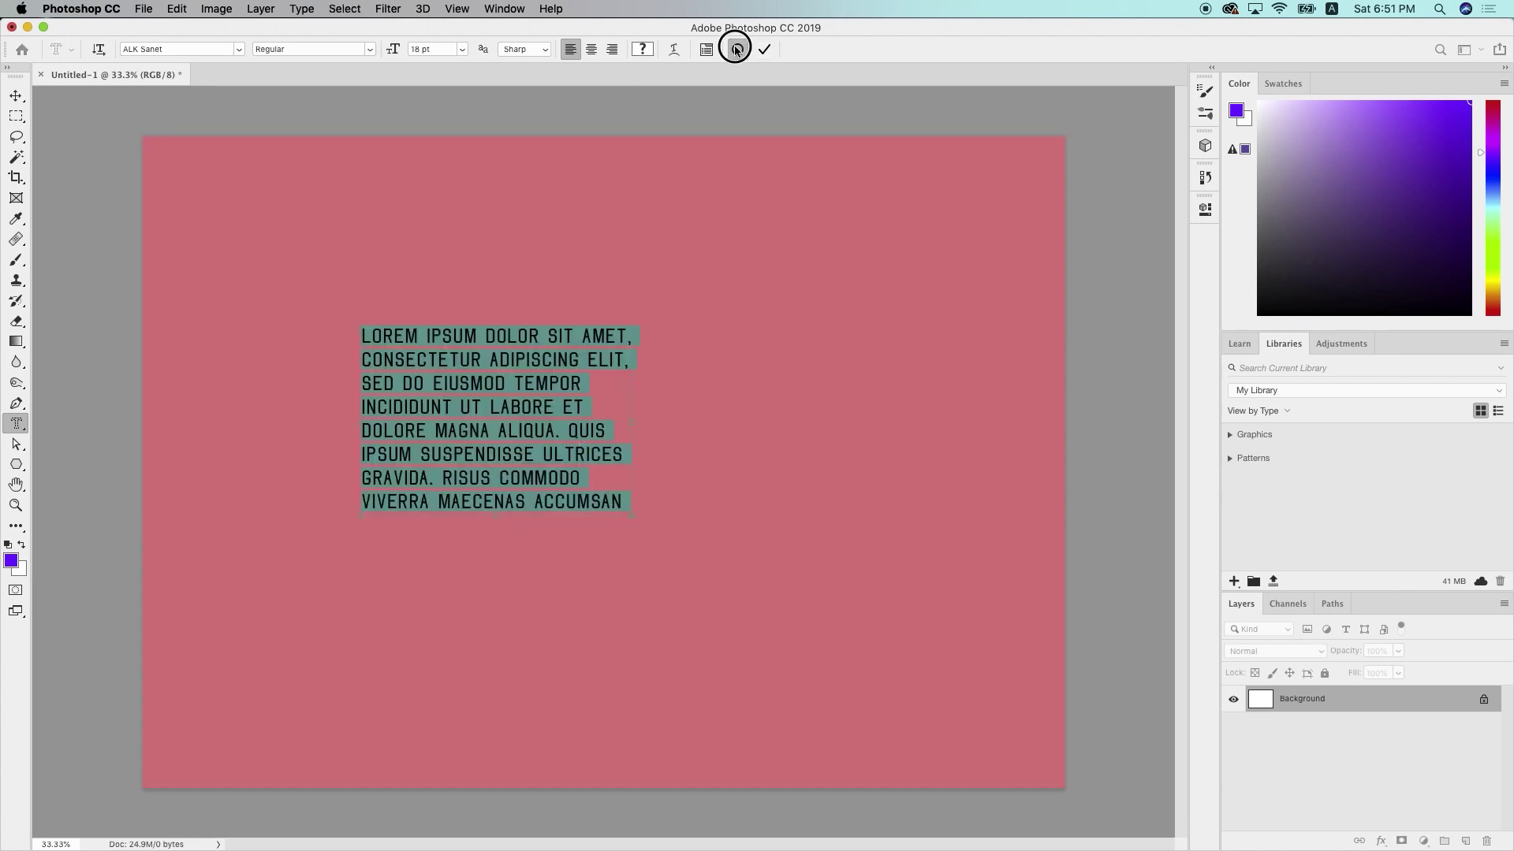
Create a Lorem ipsum paragraph with the Horizontal Type tool, select the M of "Lorem" and open the Character settings
{"action": "left_click", "coordinate": [12, 428]}
{"action": "left_click", "coordinate": [79, 419]}
{"action": "left_click_drag", "start_coordinate": [332, 290], "coordinate": [605, 472]}
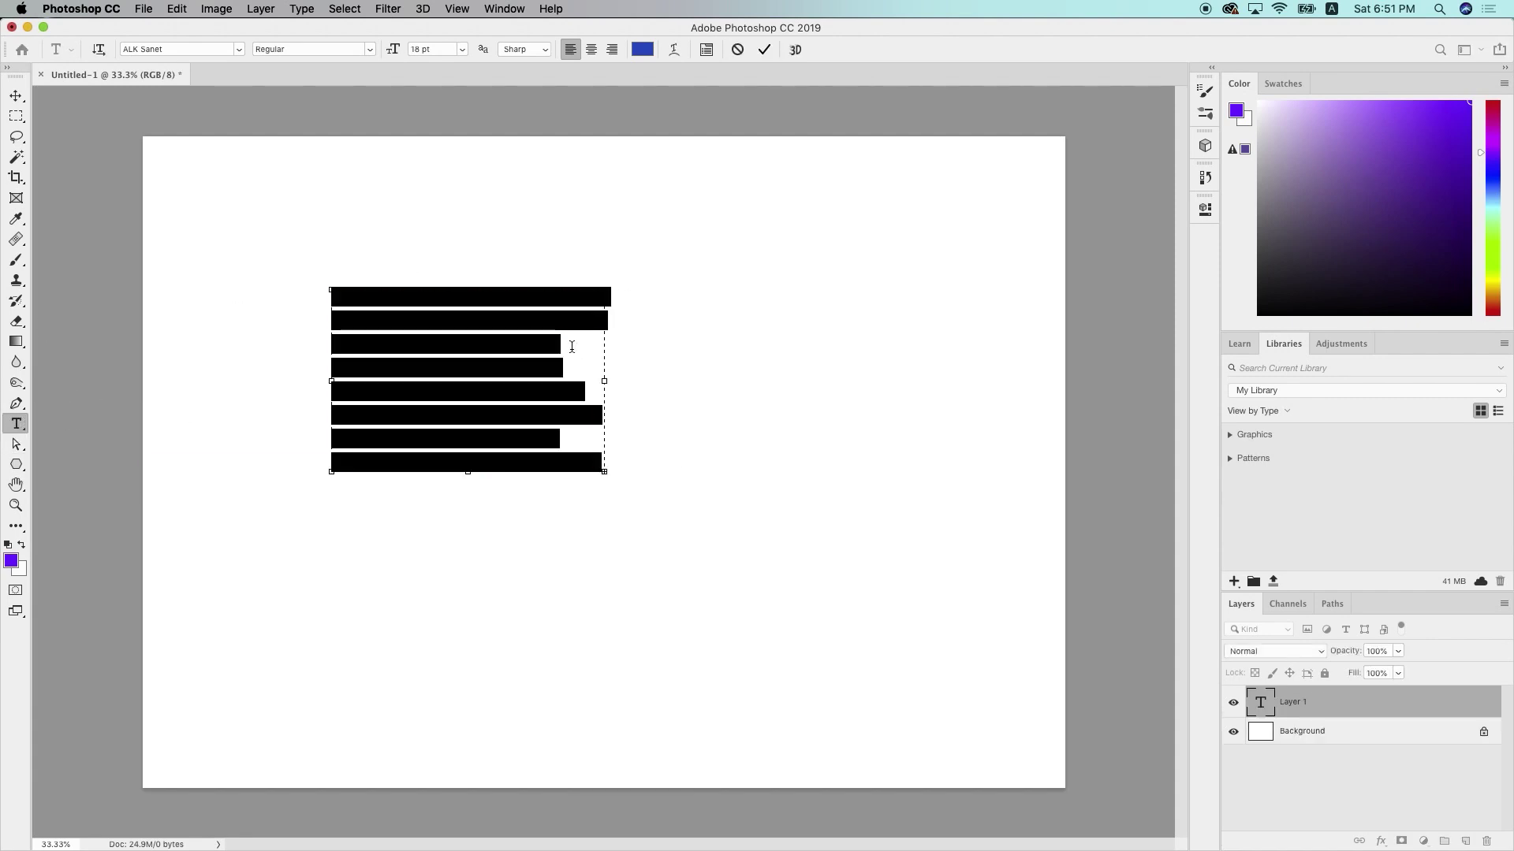
{"action": "left_click", "coordinate": [408, 284]}
{"action": "scroll", "coordinate": [407, 284], "scroll_direction": "up", "scroll_amount": 1}
{"action": "scroll", "coordinate": [403, 281], "scroll_direction": "up", "scroll_amount": 1}
{"action": "left_click_drag", "start_coordinate": [323, 247], "coordinate": [305, 247]}
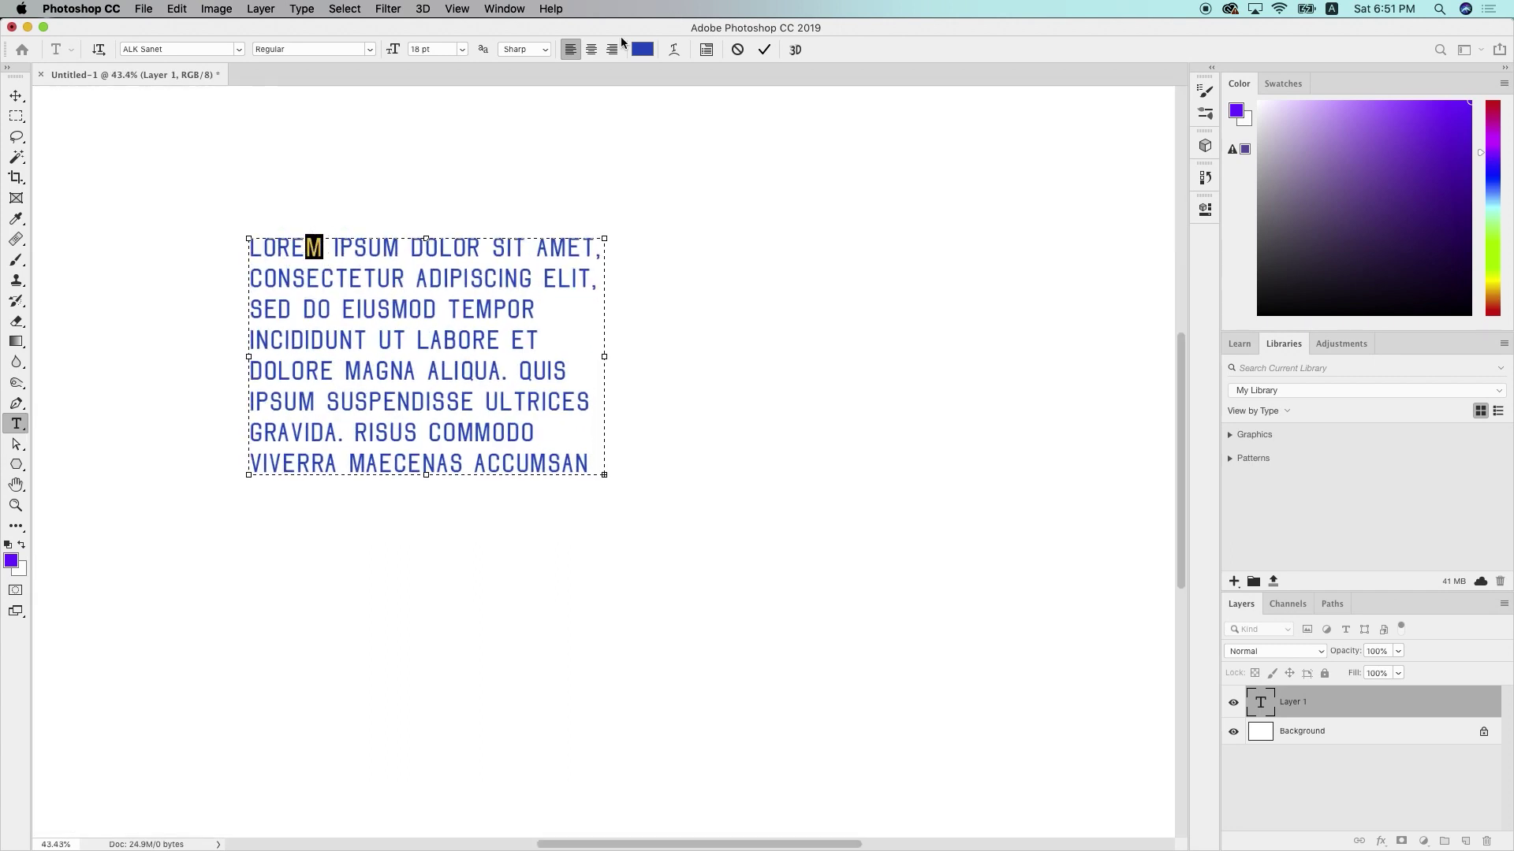
{"action": "left_click", "coordinate": [716, 49]}
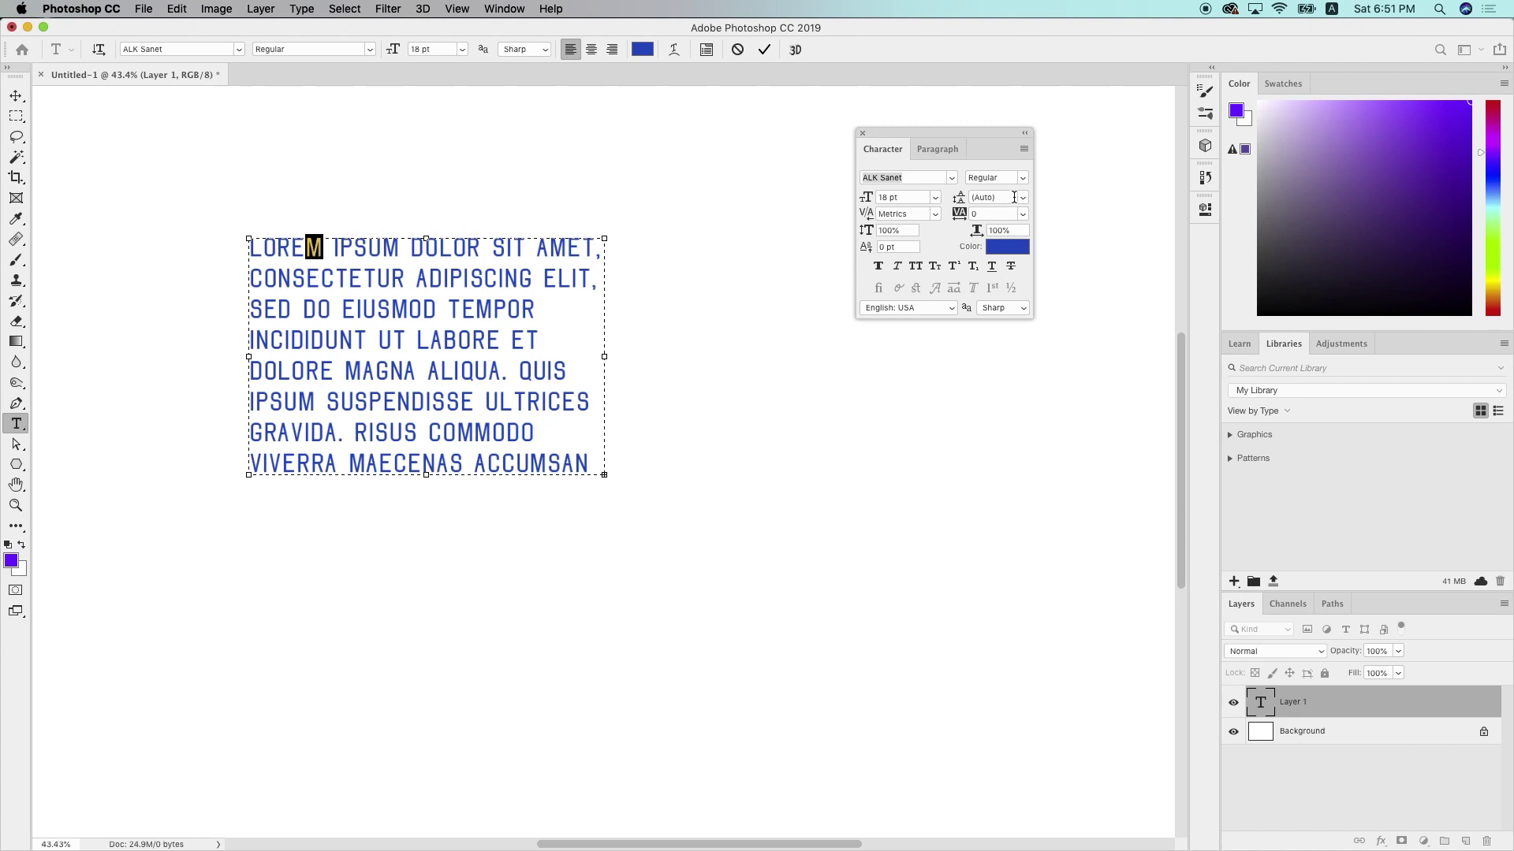
Delete all paragraph text after "Lorem ipsum dolor sit amet, consectetur adipiscing elit," leaving only the first two lines
{"action": "left_click", "coordinate": [592, 281]}
{"action": "left_click_drag", "start_coordinate": [604, 281], "coordinate": [238, 222]}
{"action": "left_click", "coordinate": [546, 442]}
{"action": "left_click_drag", "start_coordinate": [604, 467], "coordinate": [219, 300]}
{"action": "type", "text": "LACUS VEL FACILISIS."}
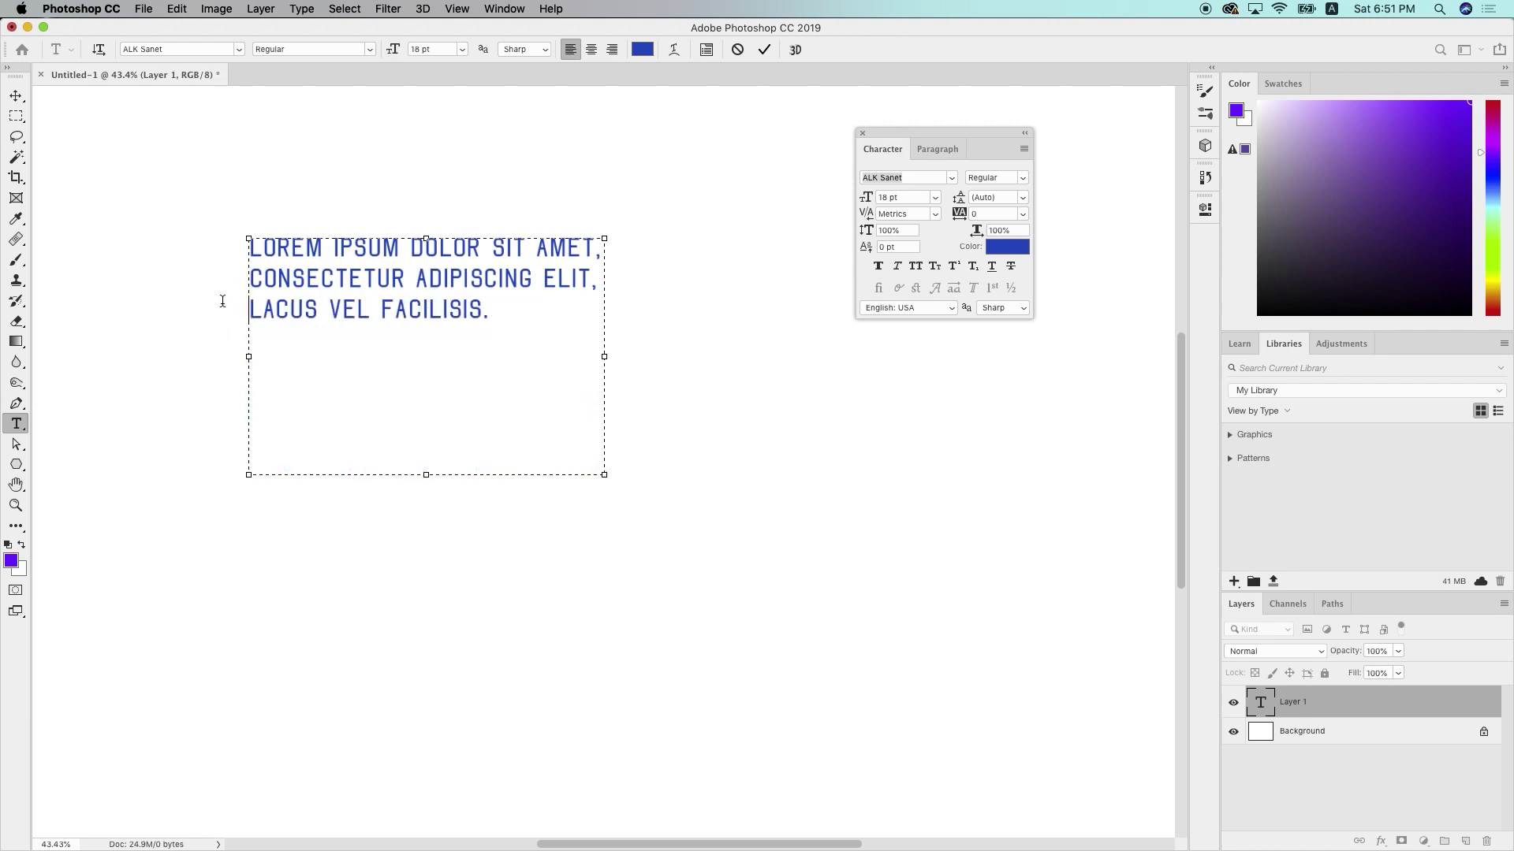
{"action": "left_click_drag", "start_coordinate": [501, 306], "coordinate": [189, 304]}
{"action": "key", "text": "BackSpace"}
{"action": "key", "text": "BackSpace"}
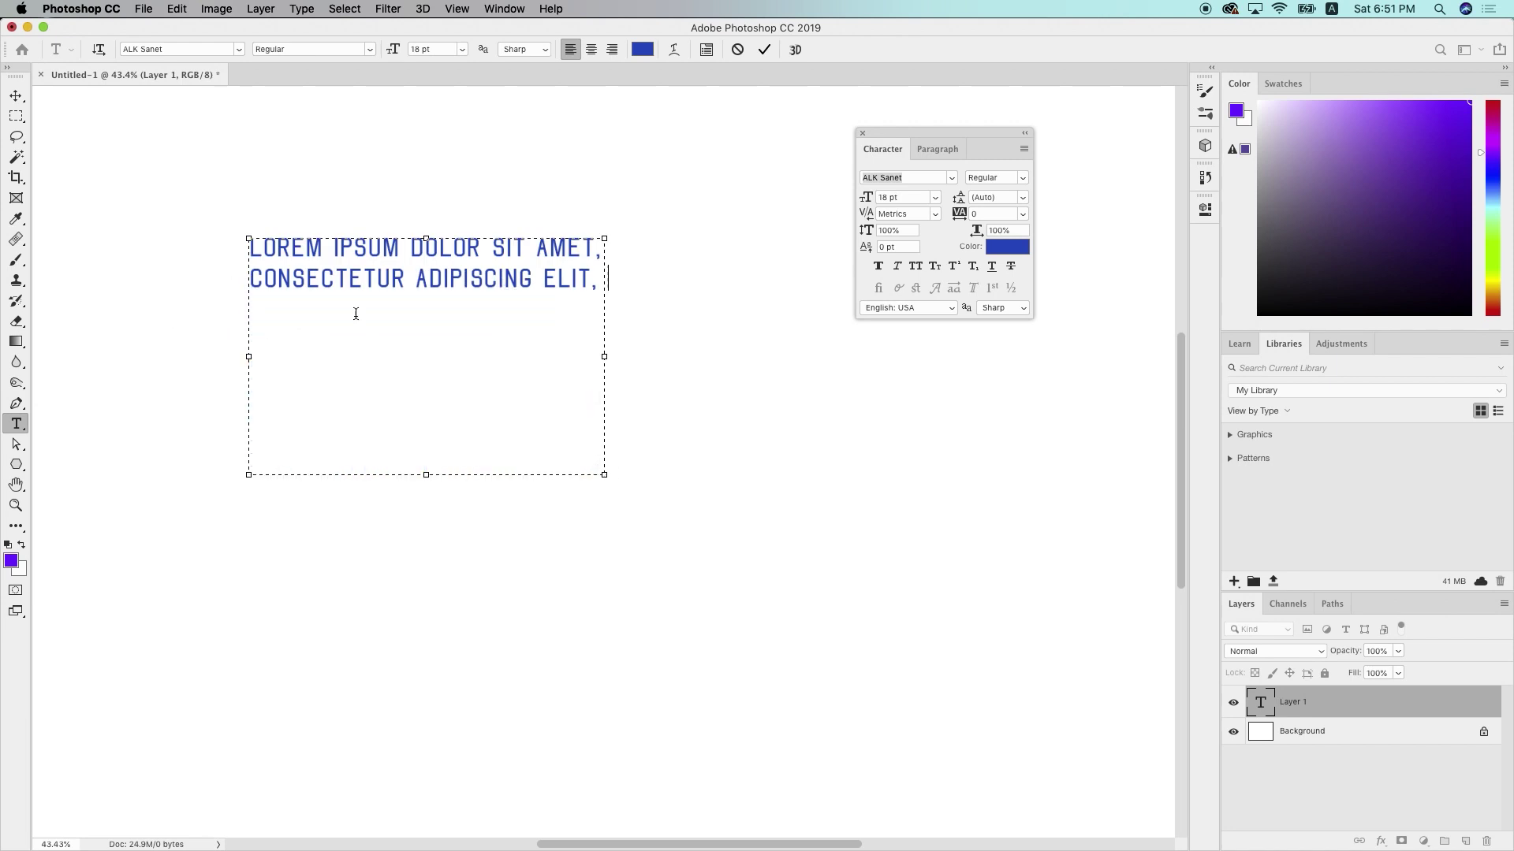
Select both remaining lines of text and set their leading to 60 pt
{"action": "left_click_drag", "start_coordinate": [607, 280], "coordinate": [189, 239]}
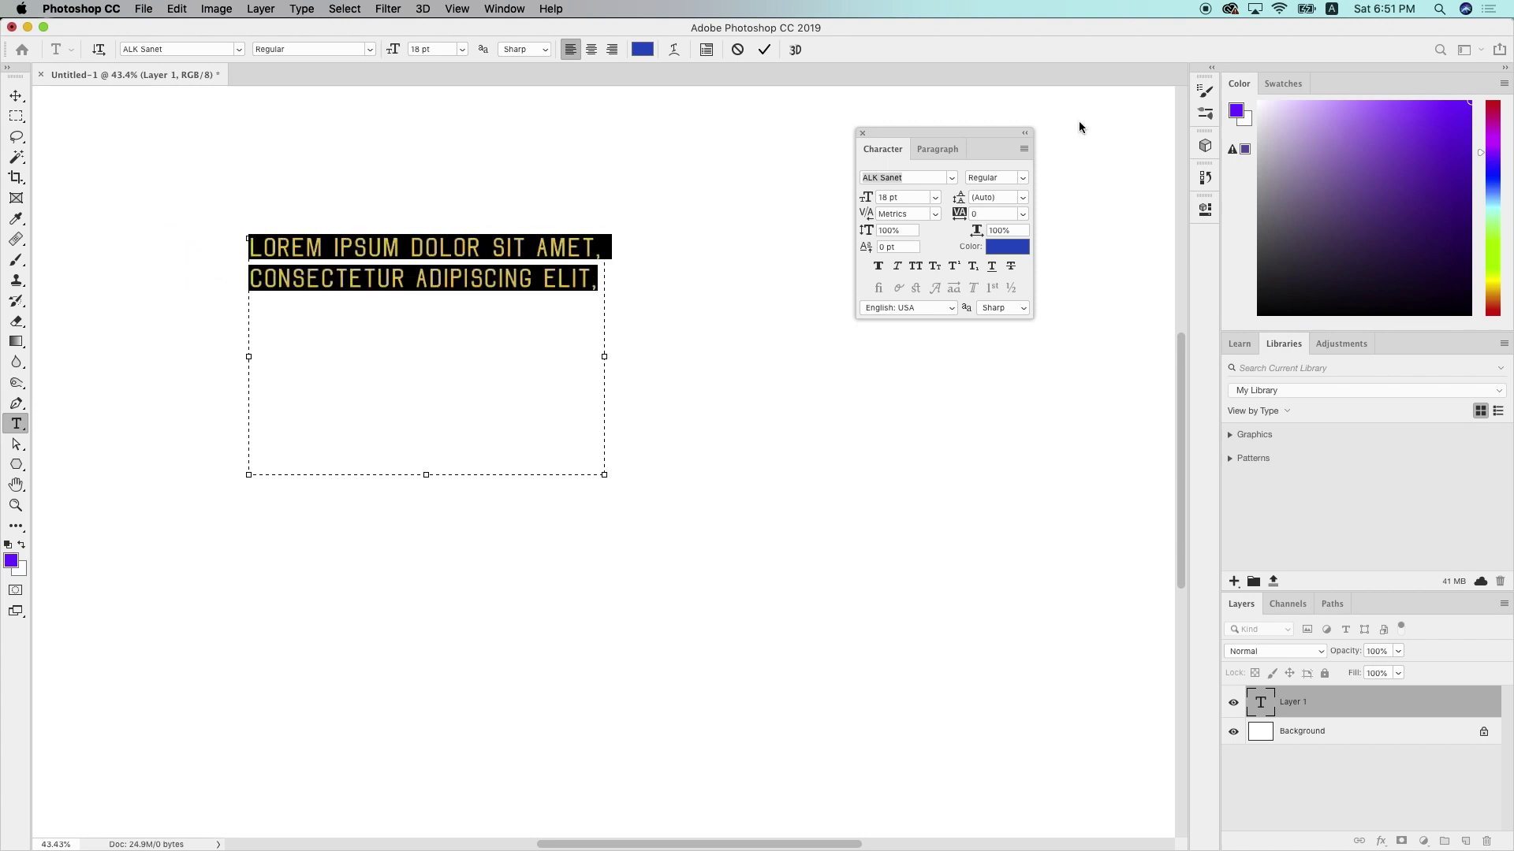
{"action": "left_click", "coordinate": [1020, 199]}
{"action": "left_click", "coordinate": [1002, 383]}
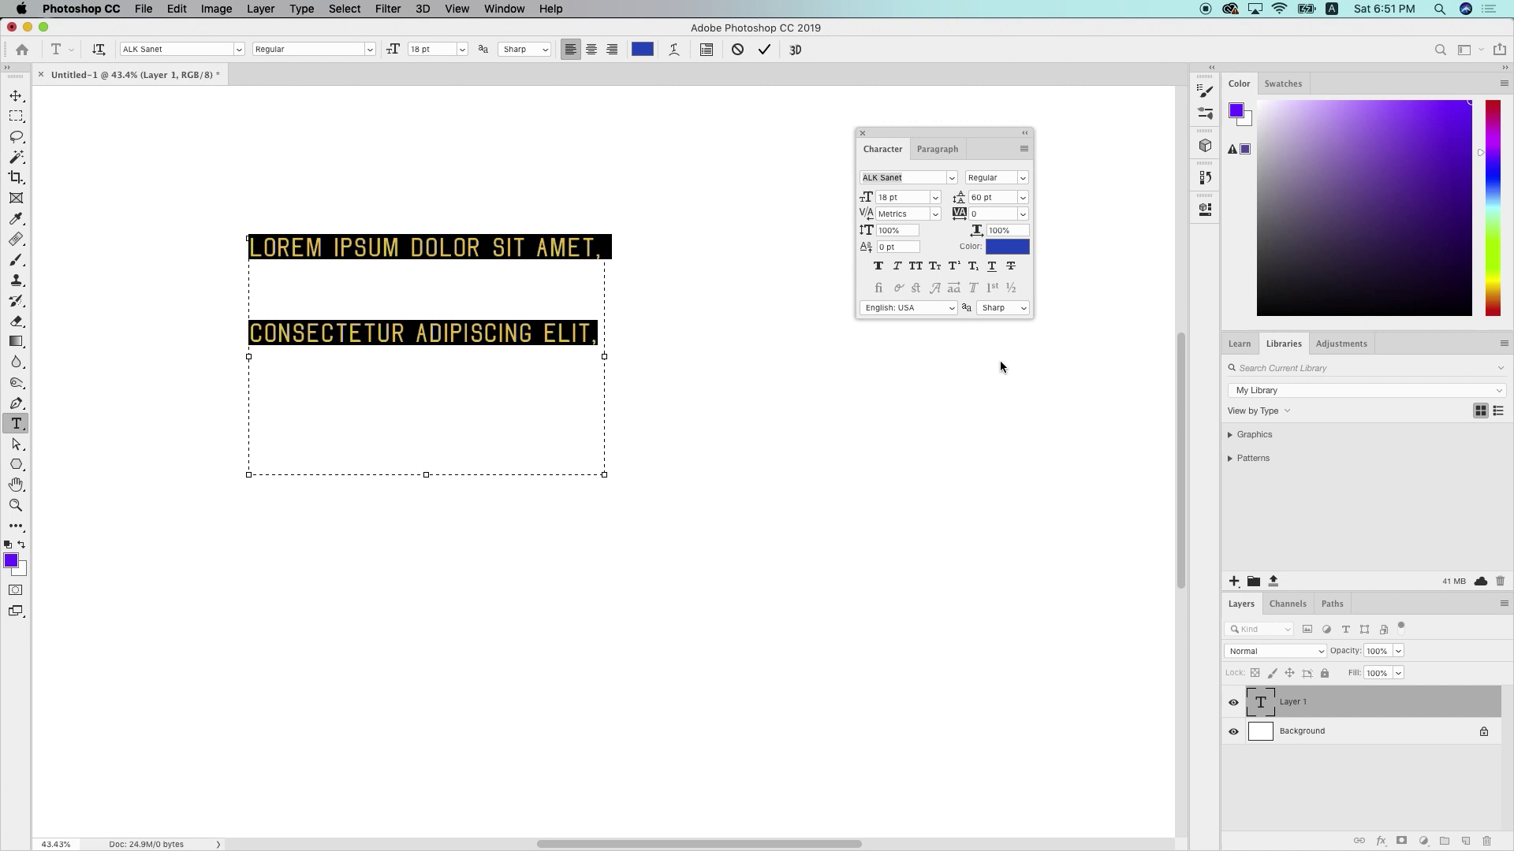
Set the leading of both selected text lines to 36 pt and finally to Auto
{"action": "left_click", "coordinate": [1022, 198]}
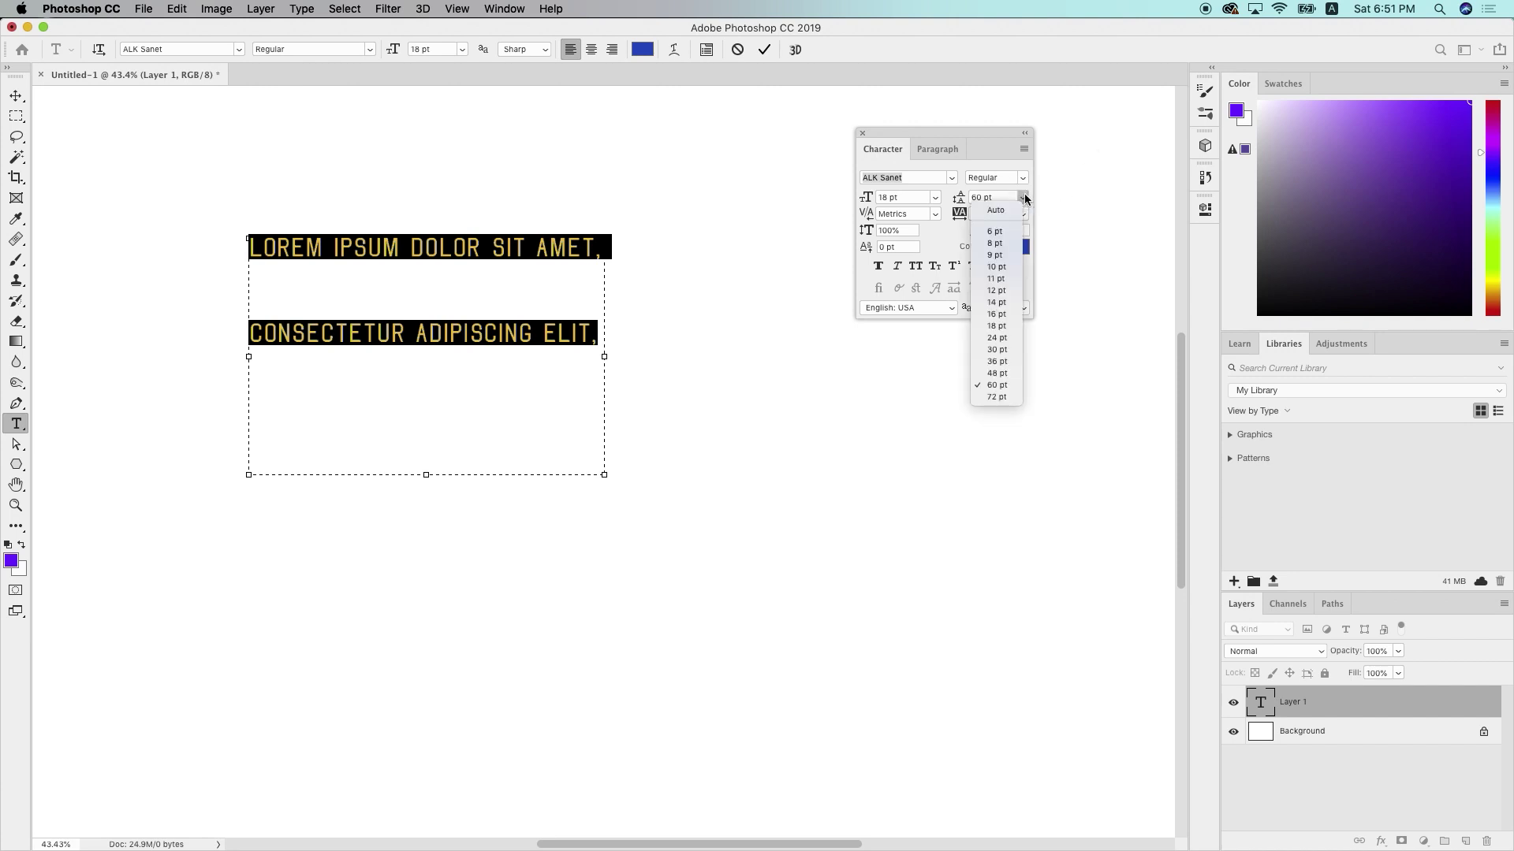
{"action": "left_click", "coordinate": [1005, 361]}
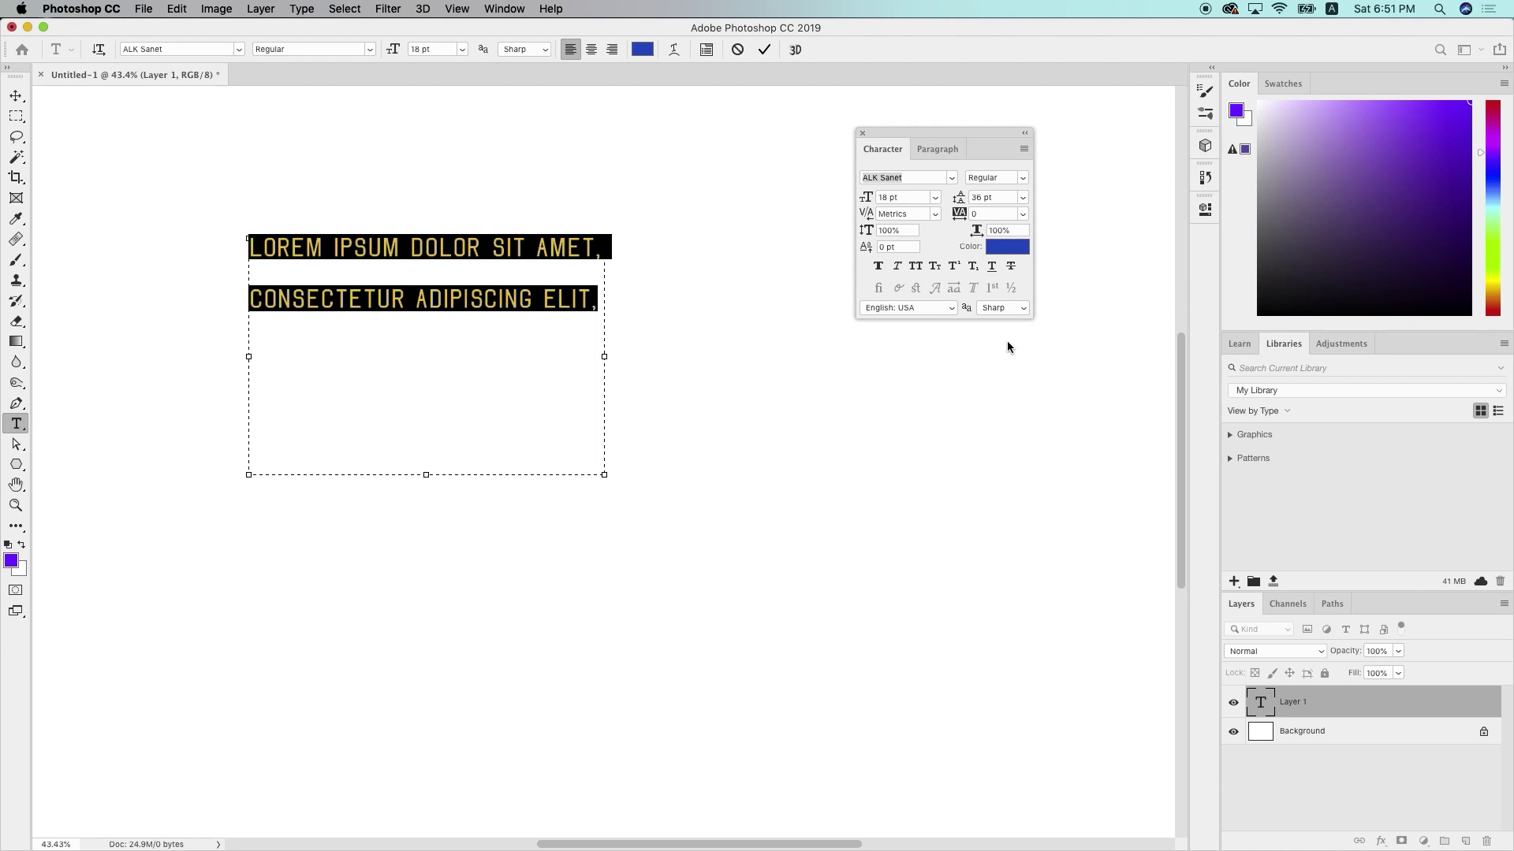
{"action": "left_click", "coordinate": [1023, 197]}
{"action": "left_click", "coordinate": [1006, 212]}
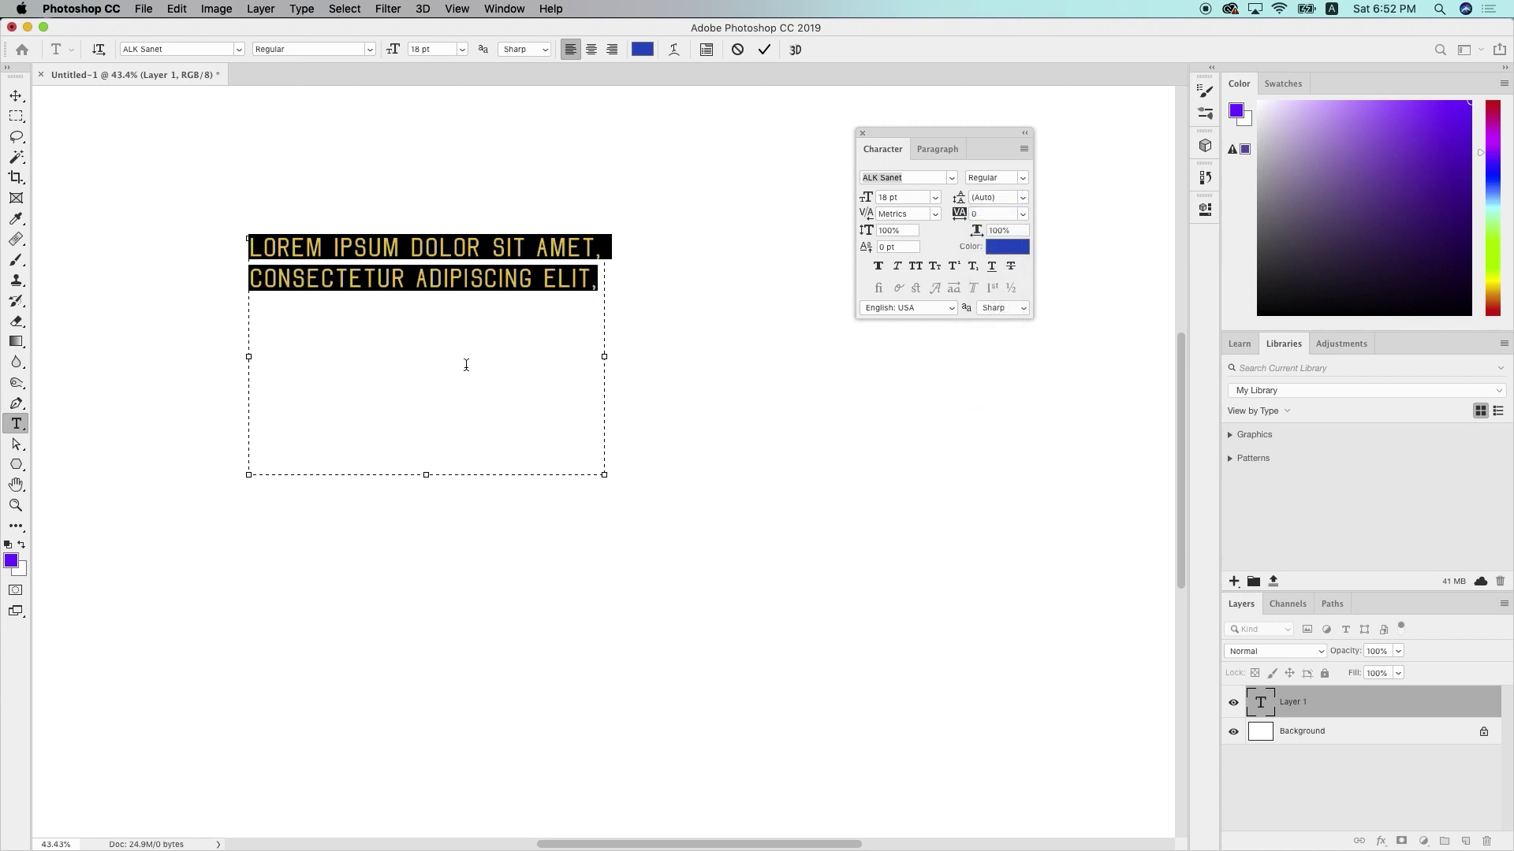
Select only the word "adipiscing" in the second line and set its tracking to 100
{"action": "left_click", "coordinate": [550, 270]}
{"action": "left_click_drag", "start_coordinate": [593, 277], "coordinate": [186, 218]}
{"action": "left_click", "coordinate": [1023, 215]}
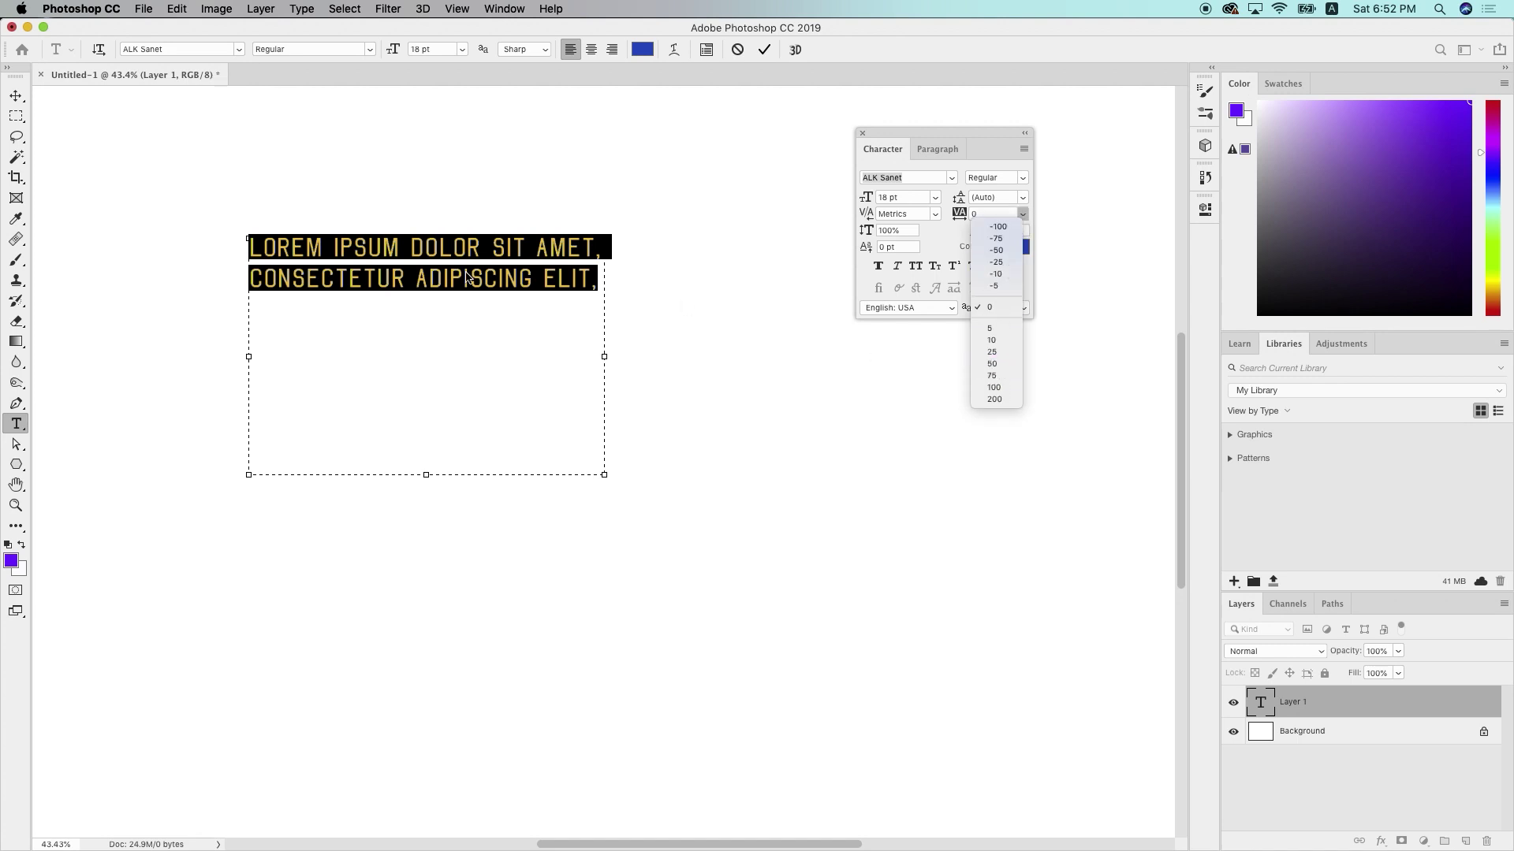
{"action": "left_click", "coordinate": [513, 279]}
{"action": "left_click", "coordinate": [515, 279]}
{"action": "left_click_drag", "start_coordinate": [529, 279], "coordinate": [418, 279]}
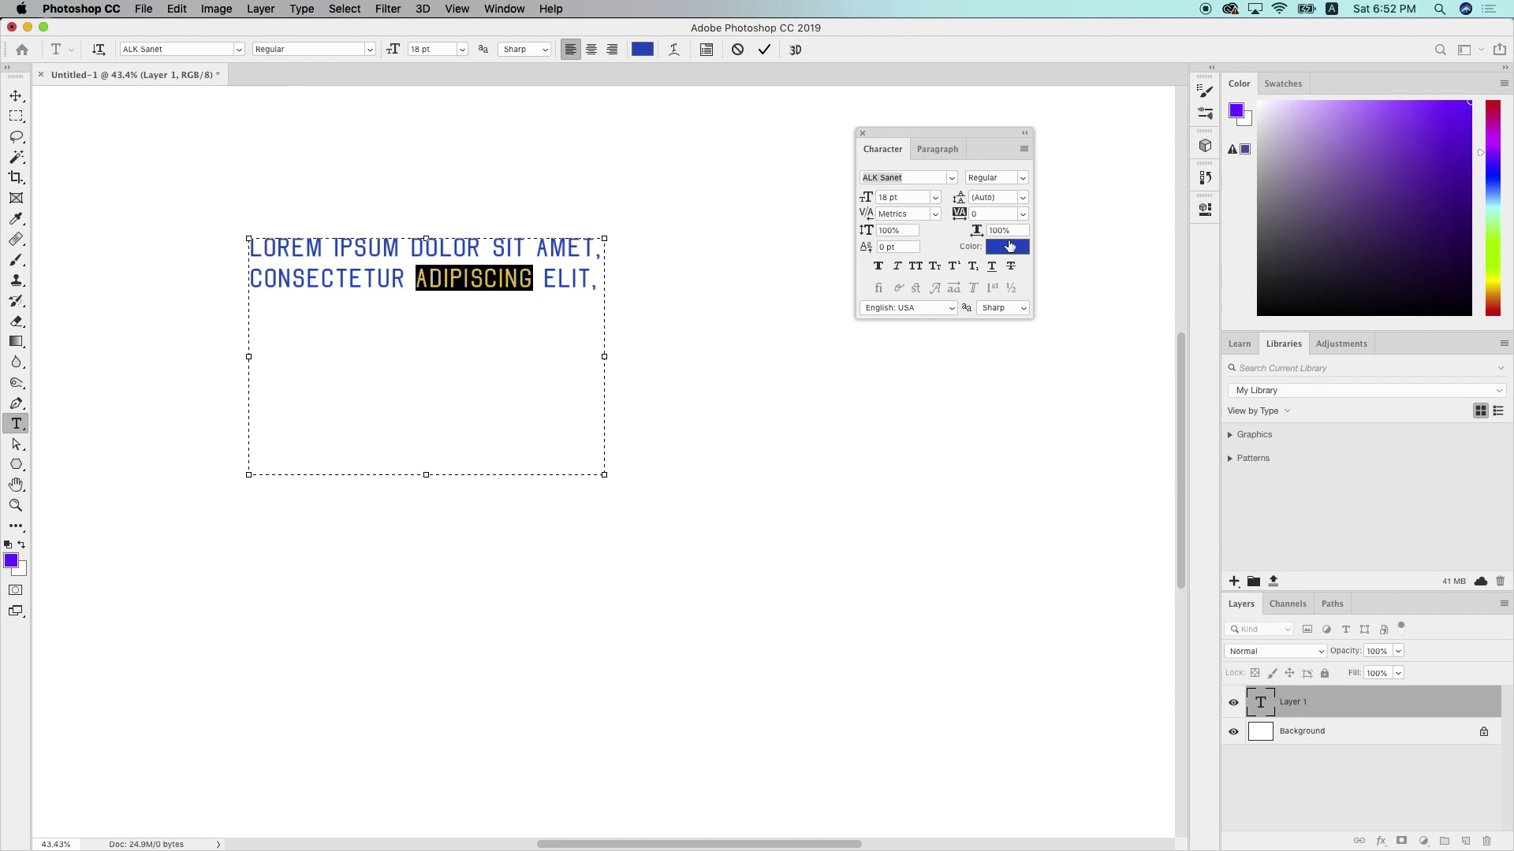
{"action": "left_click", "coordinate": [1023, 214]}
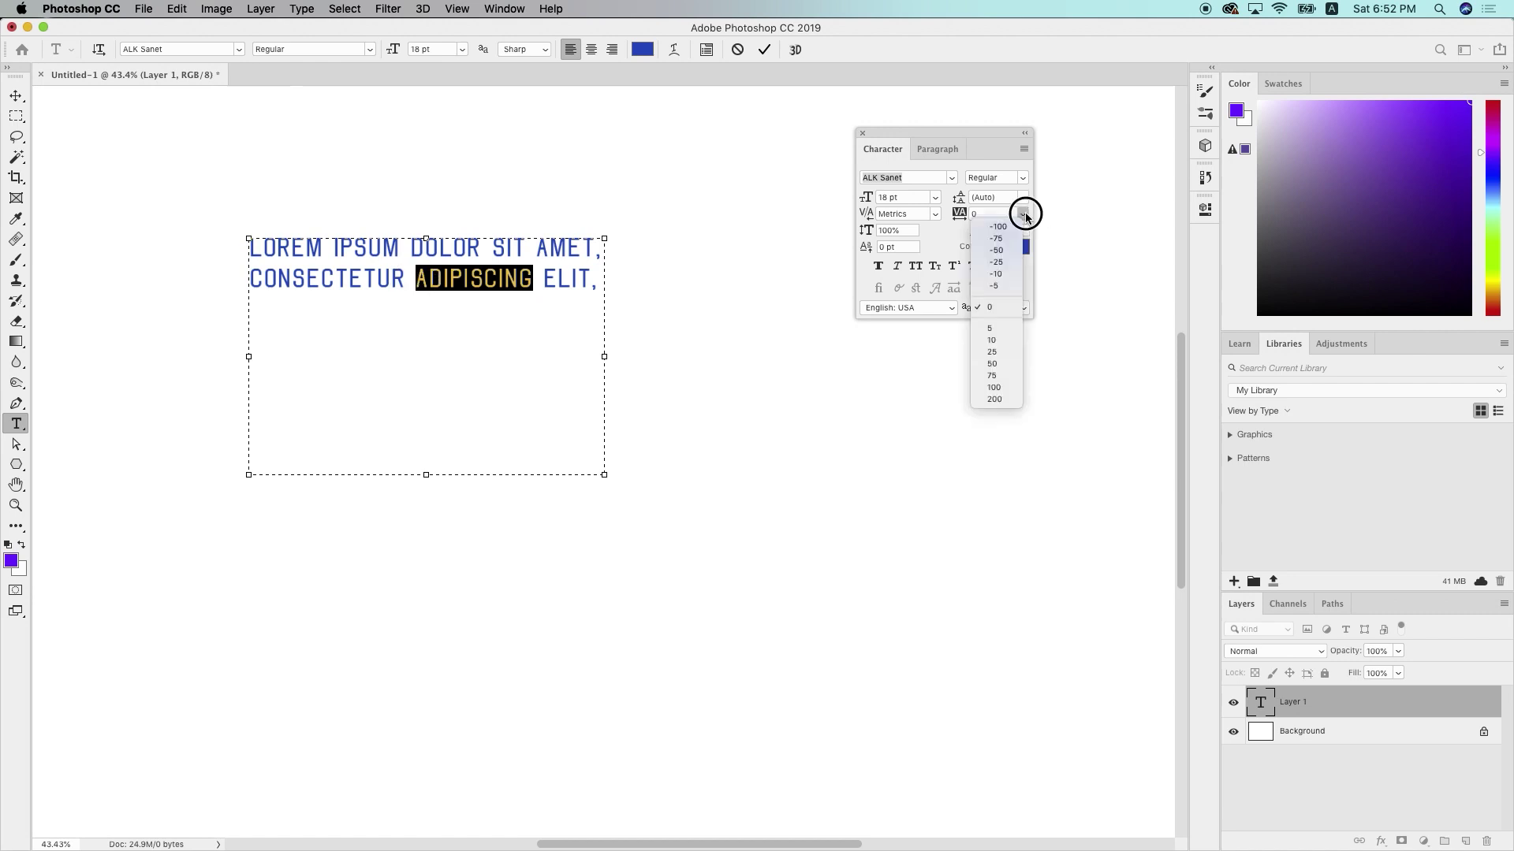
{"action": "left_click", "coordinate": [1008, 383]}
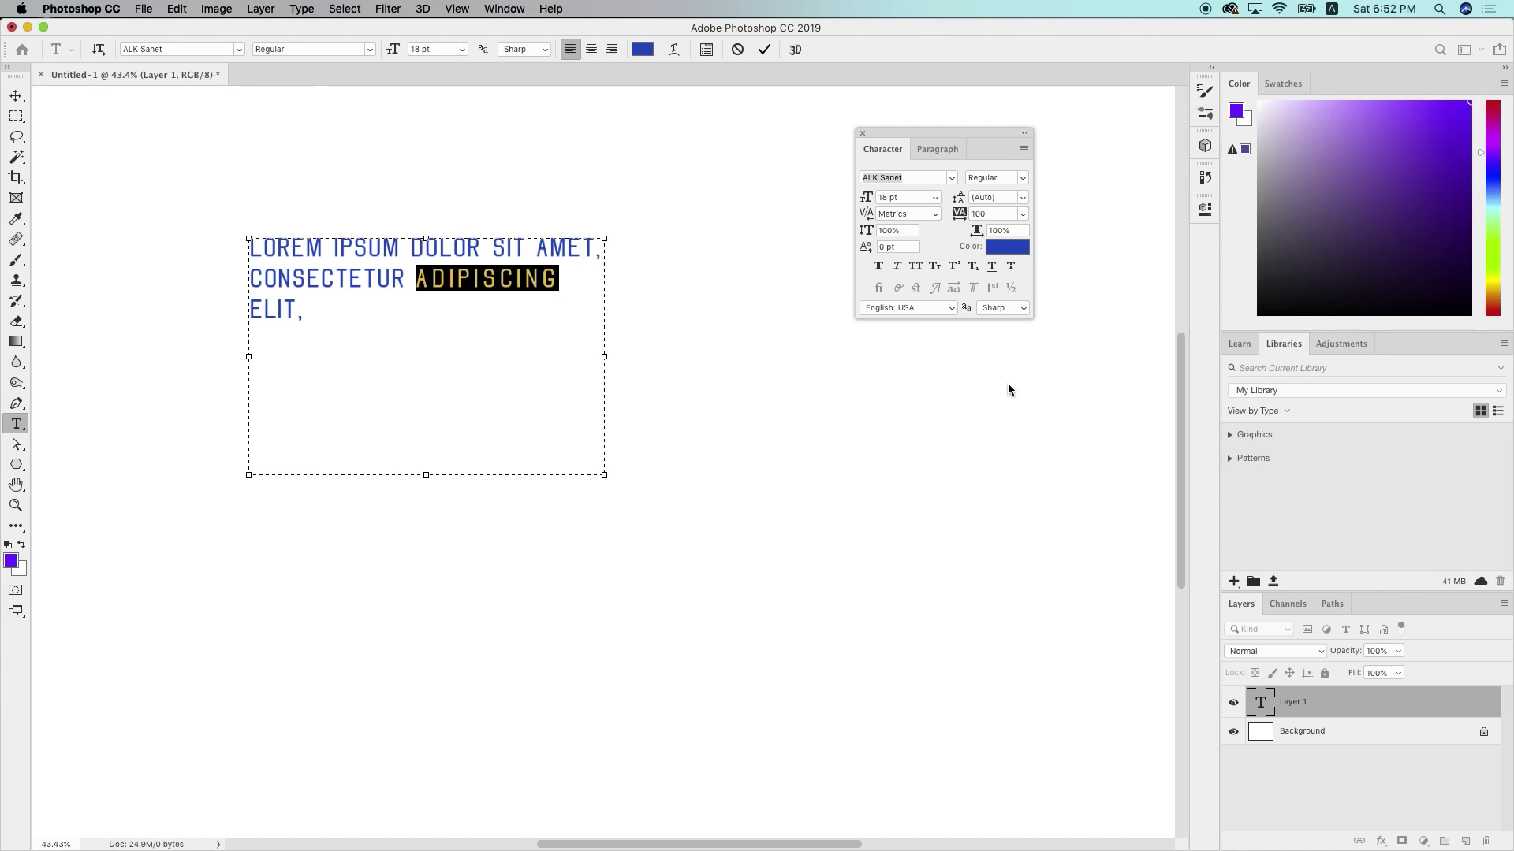
Try a tracking of 200 on "adipiscing" and return its tracking to 0
{"action": "key", "text": "super+equal"}
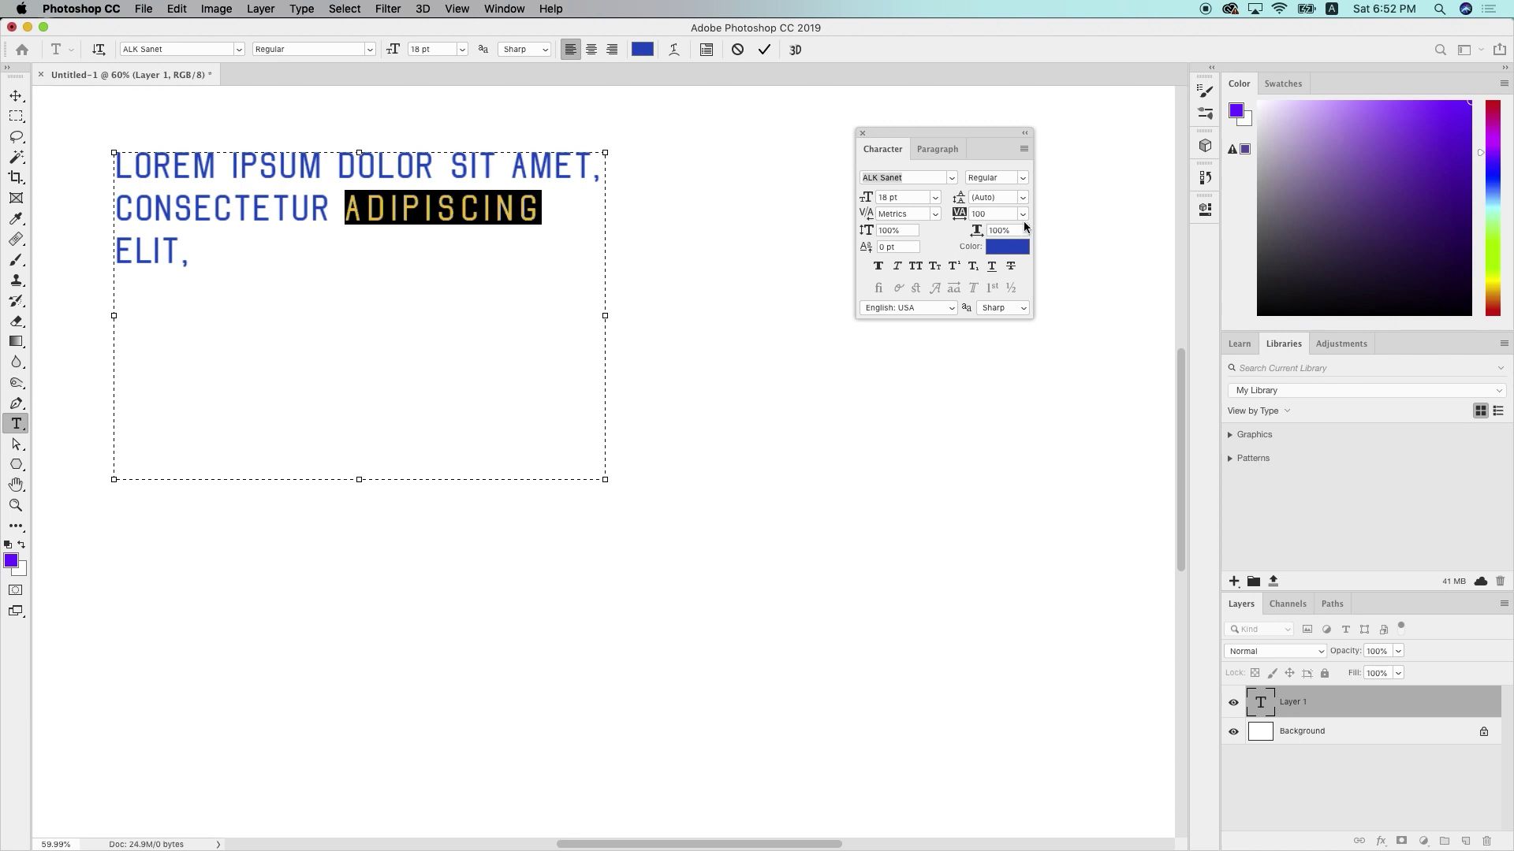
{"action": "left_click", "coordinate": [1022, 213]}
{"action": "left_click", "coordinate": [1001, 398]}
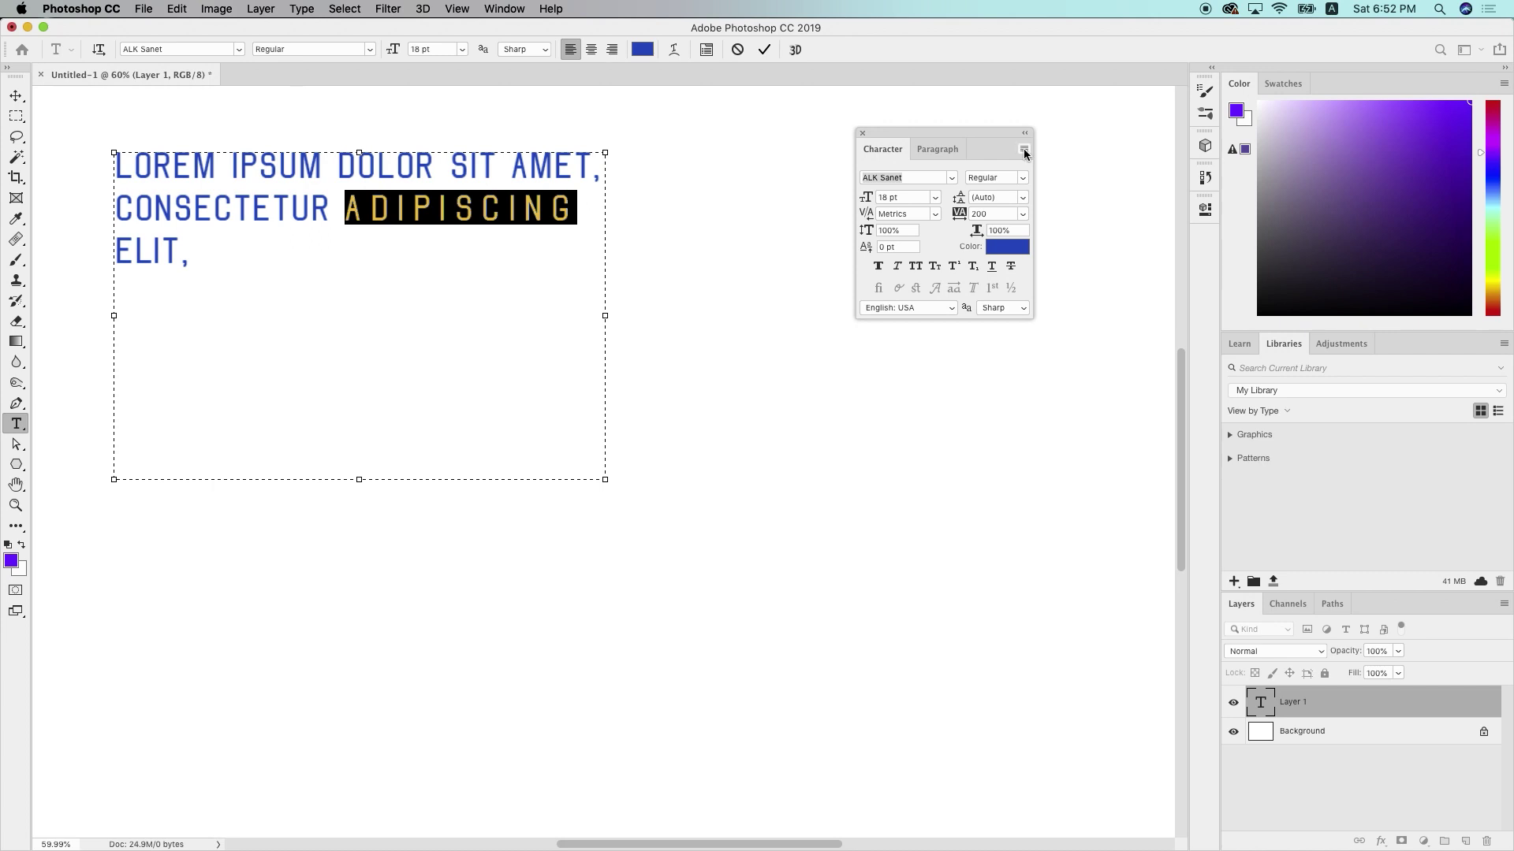
{"action": "left_click", "coordinate": [1022, 215]}
{"action": "left_click", "coordinate": [997, 304]}
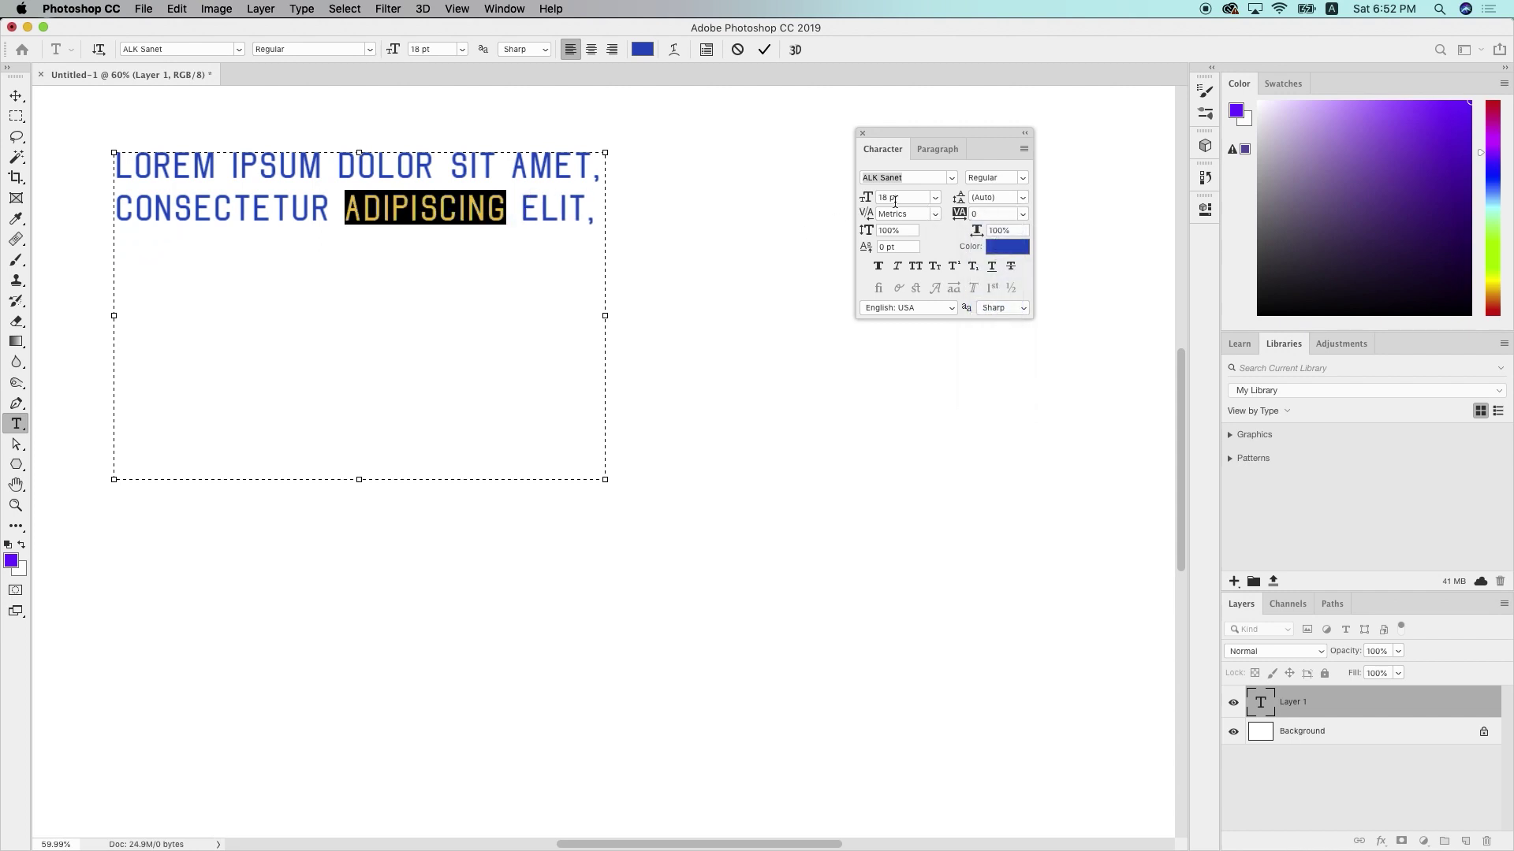
Try Optical kerning on the word "adipiscing" and undo it
{"action": "left_click", "coordinate": [936, 214]}
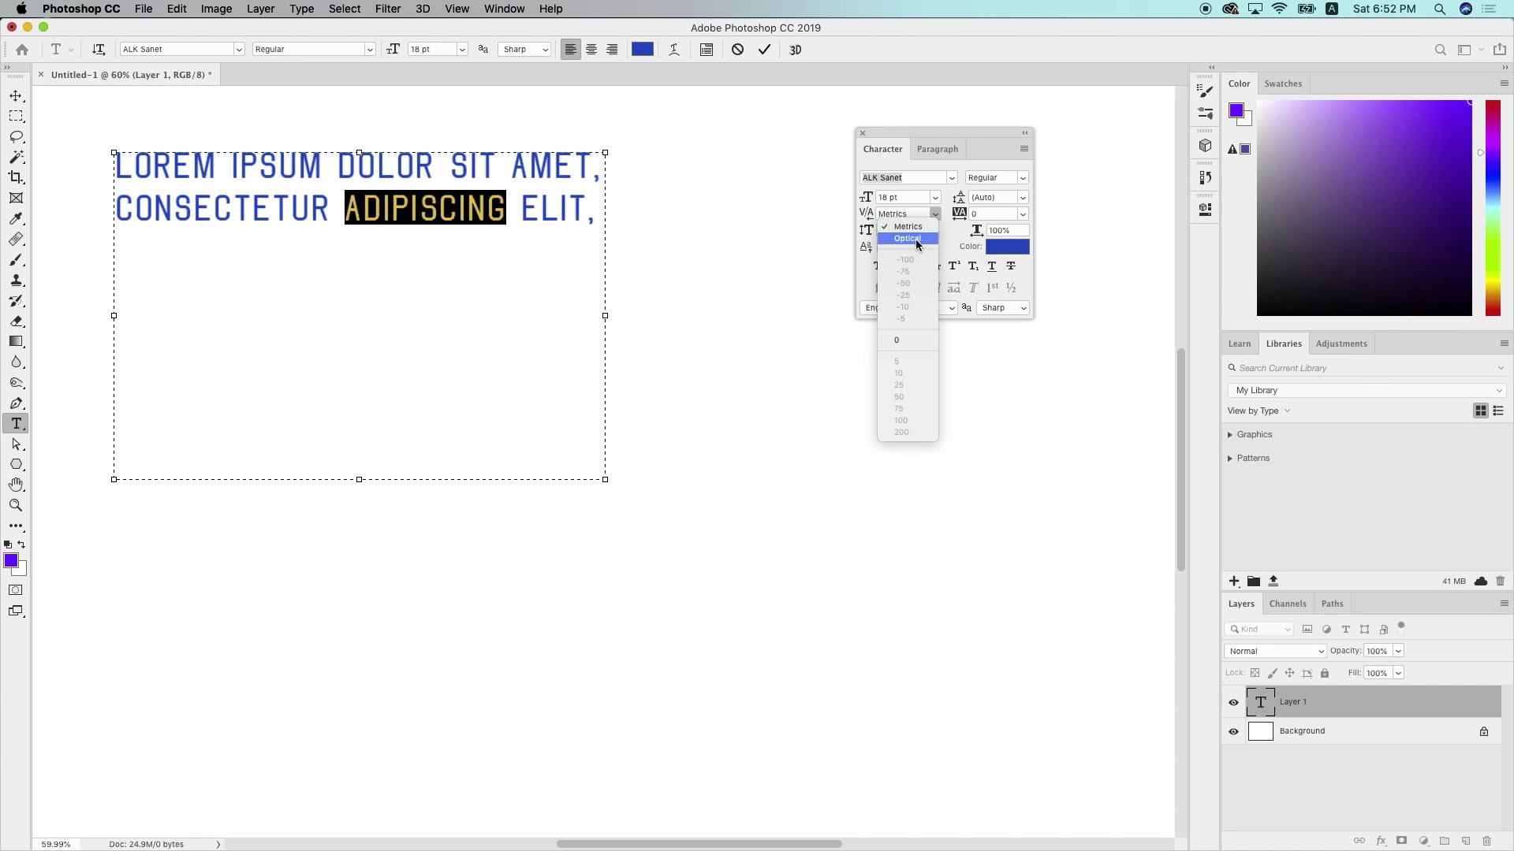
{"action": "left_click", "coordinate": [913, 239]}
{"action": "key", "text": "super+z"}
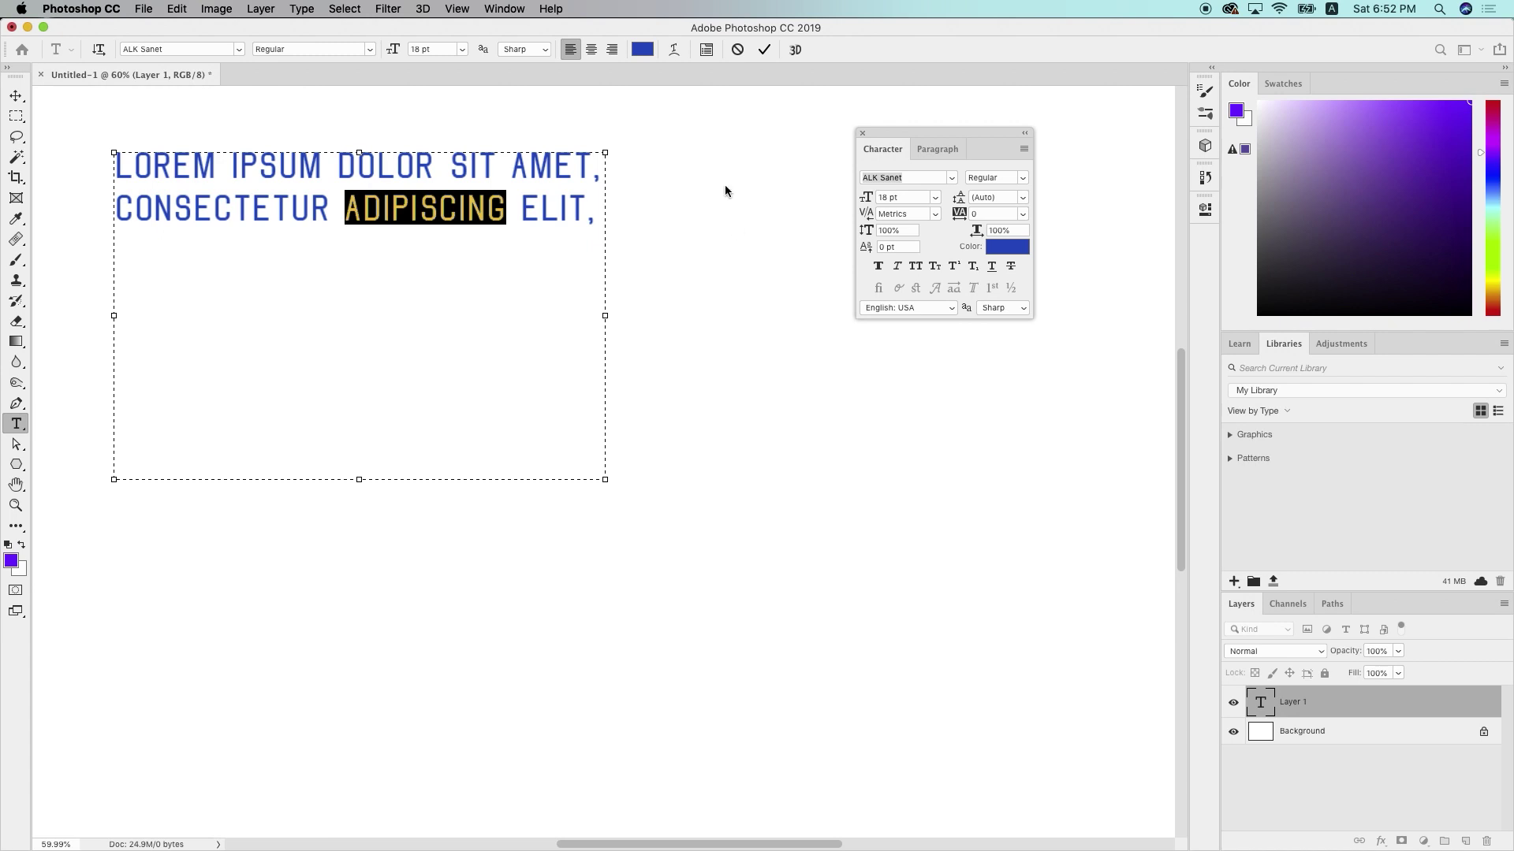
Try vertical scales of 200% and 120% on "adipiscing" and return the vertical scale to 100%
{"action": "left_click", "coordinate": [900, 230]}
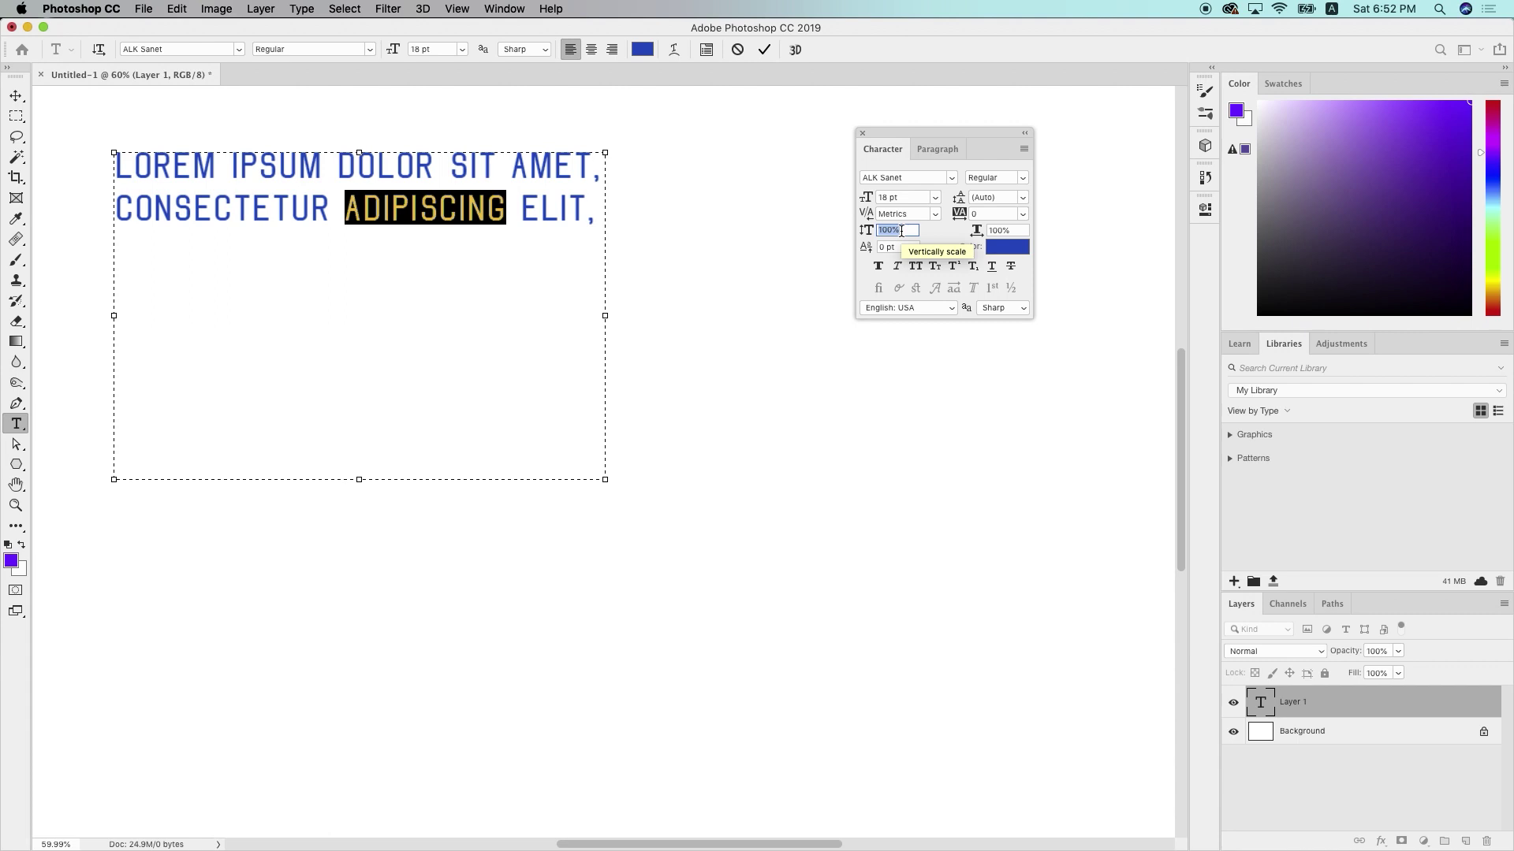
{"action": "type", "text": "200"}
{"action": "left_click", "coordinate": [998, 229]}
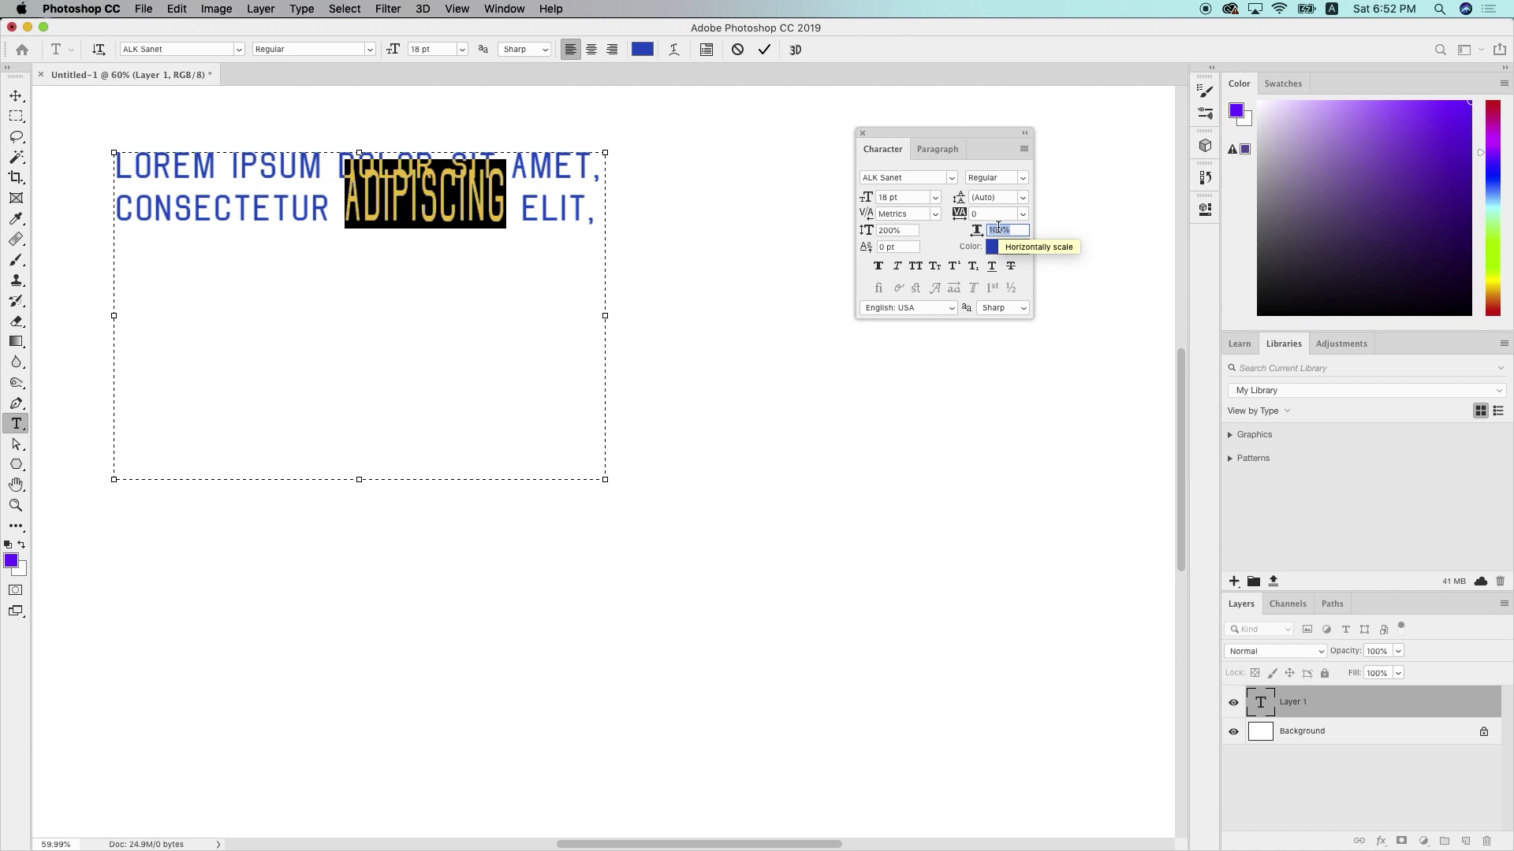
{"action": "key", "text": "shift+Tab"}
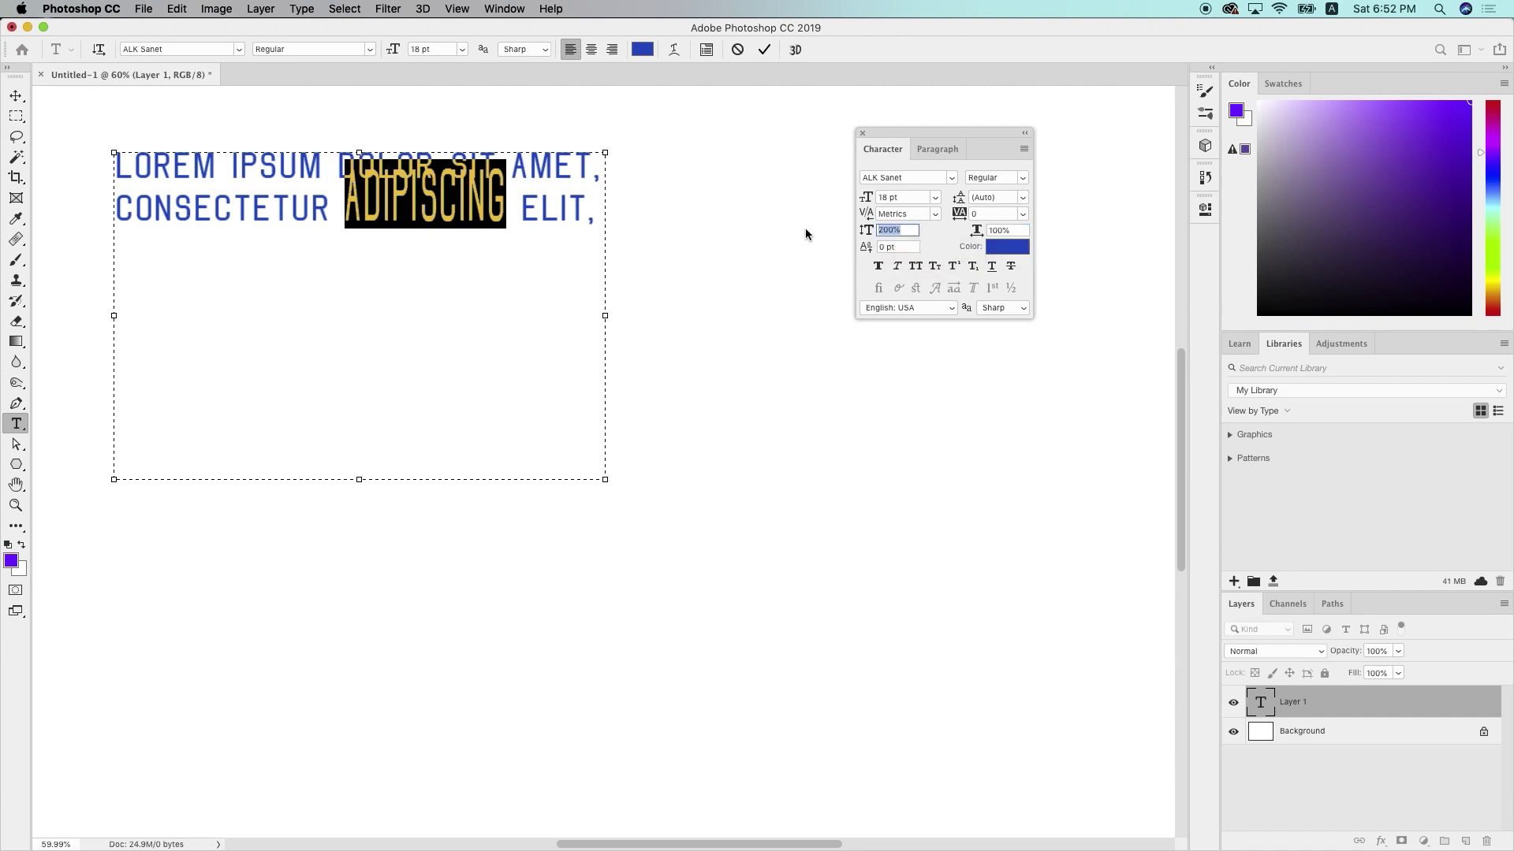
{"action": "type", "text": "120"}
{"action": "key", "text": "Return"}
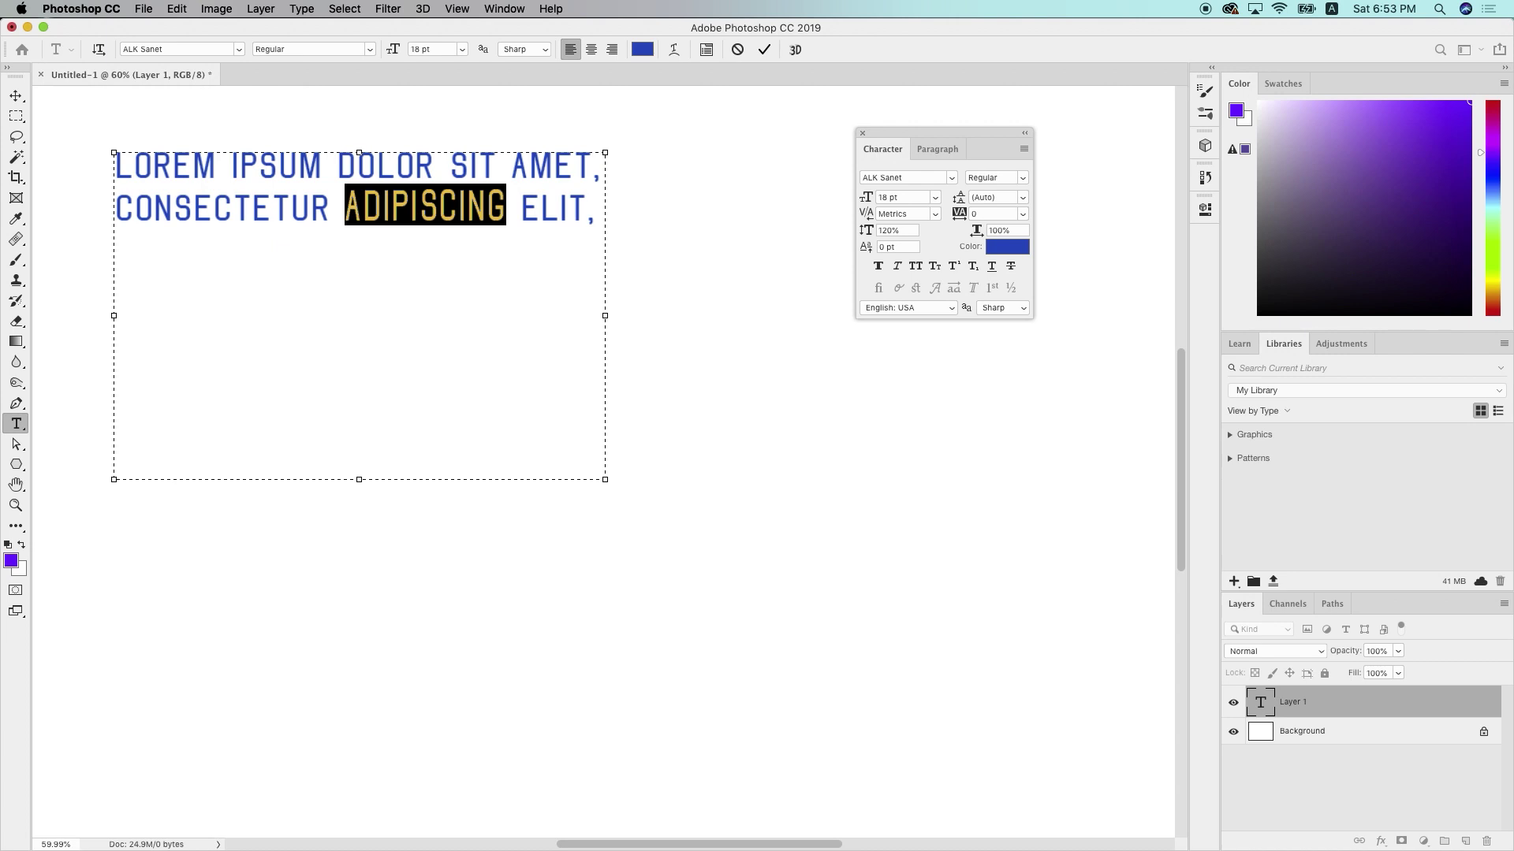
{"action": "left_click", "coordinate": [903, 229]}
{"action": "type", "text": "100"}
Try a horizontal scale of 200% on "adipiscing" and undo it
{"action": "left_click", "coordinate": [1015, 230]}
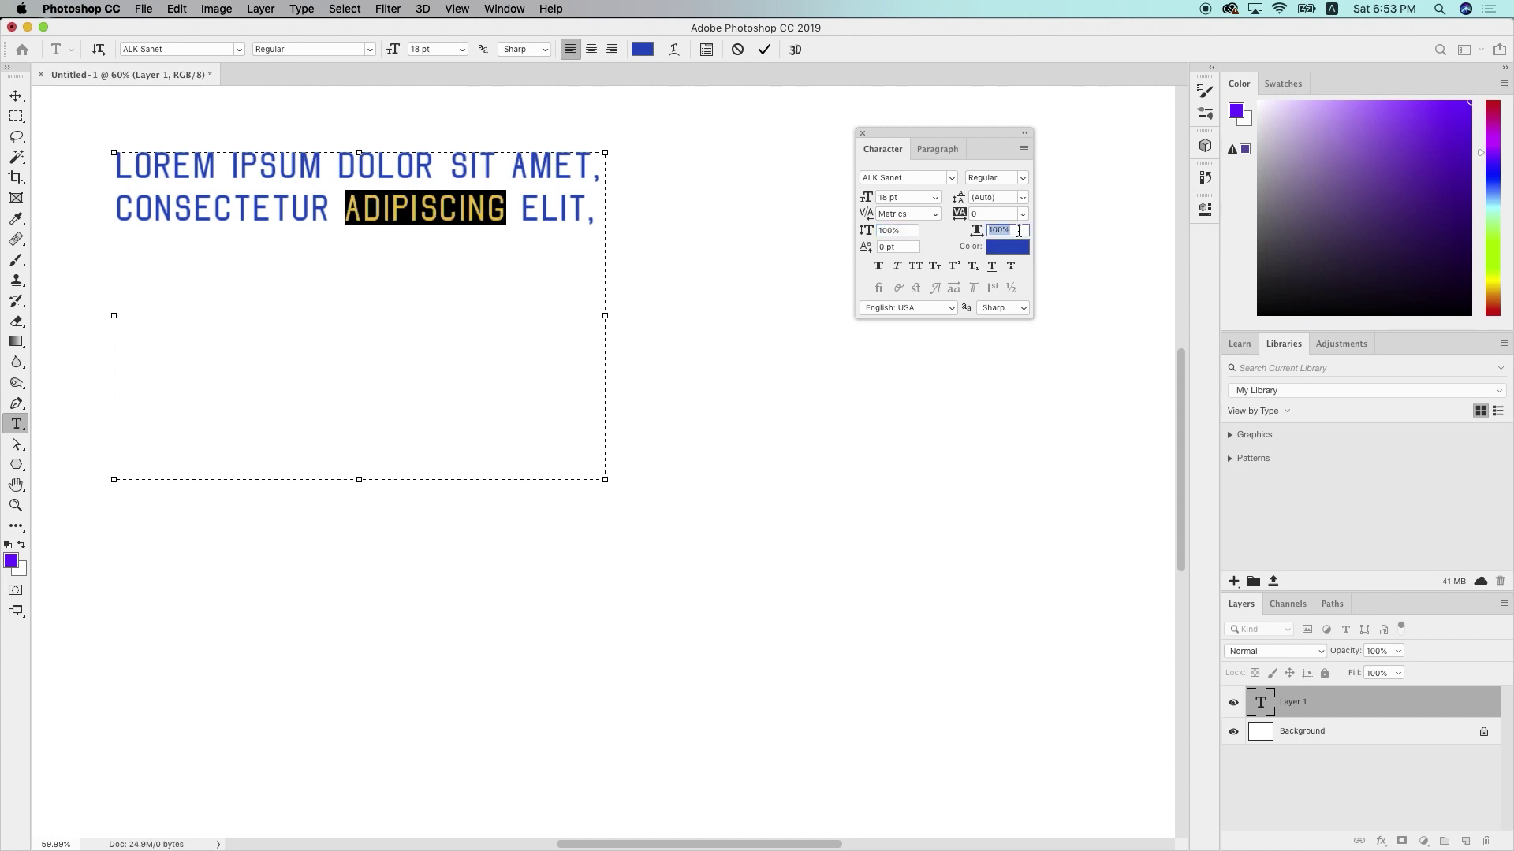
{"action": "type", "text": "100"}
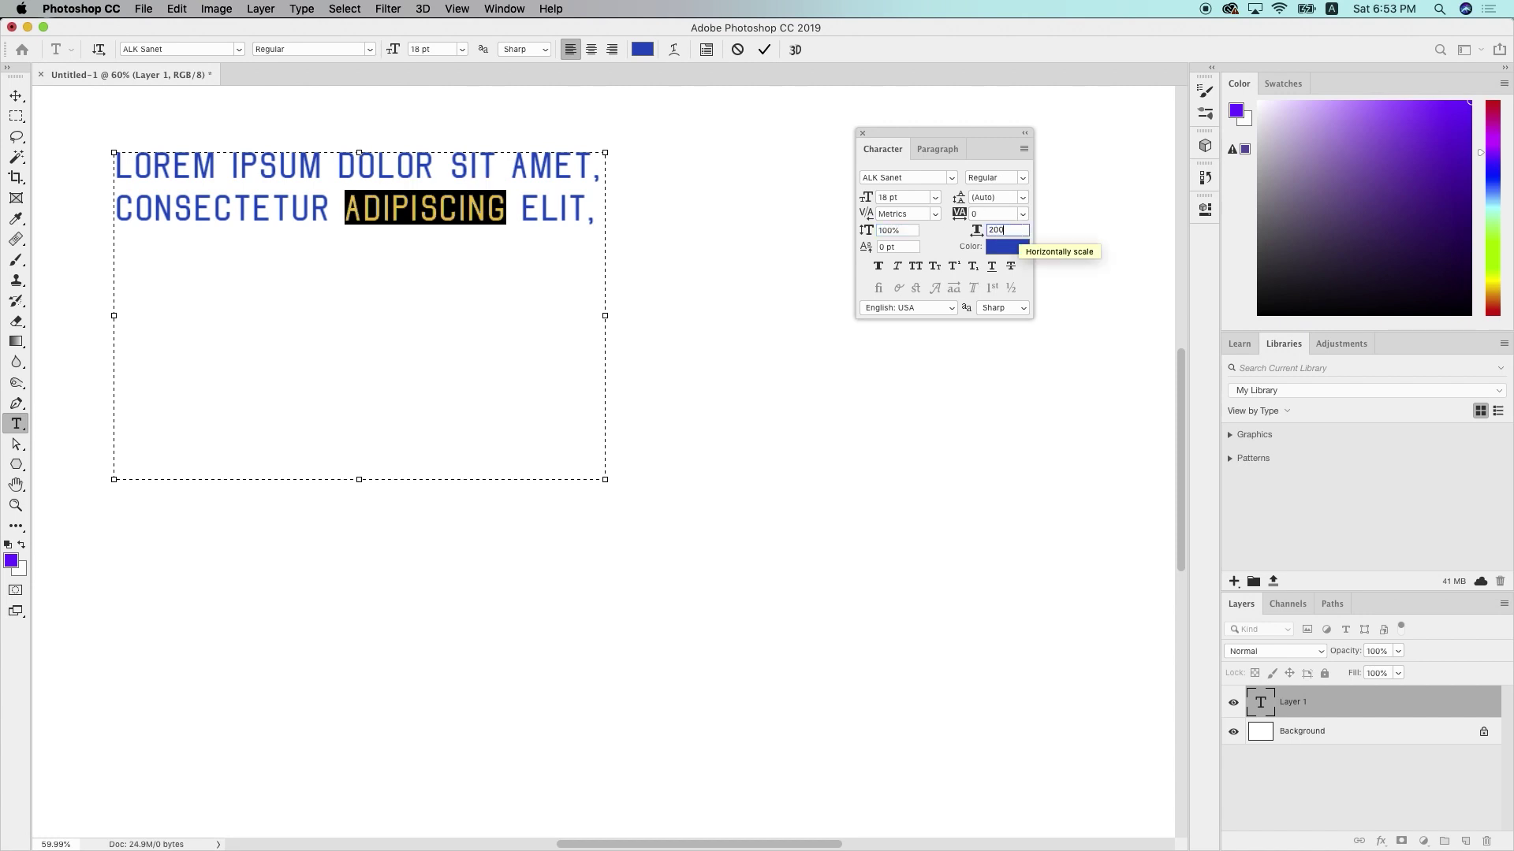
{"action": "key", "text": "Return"}
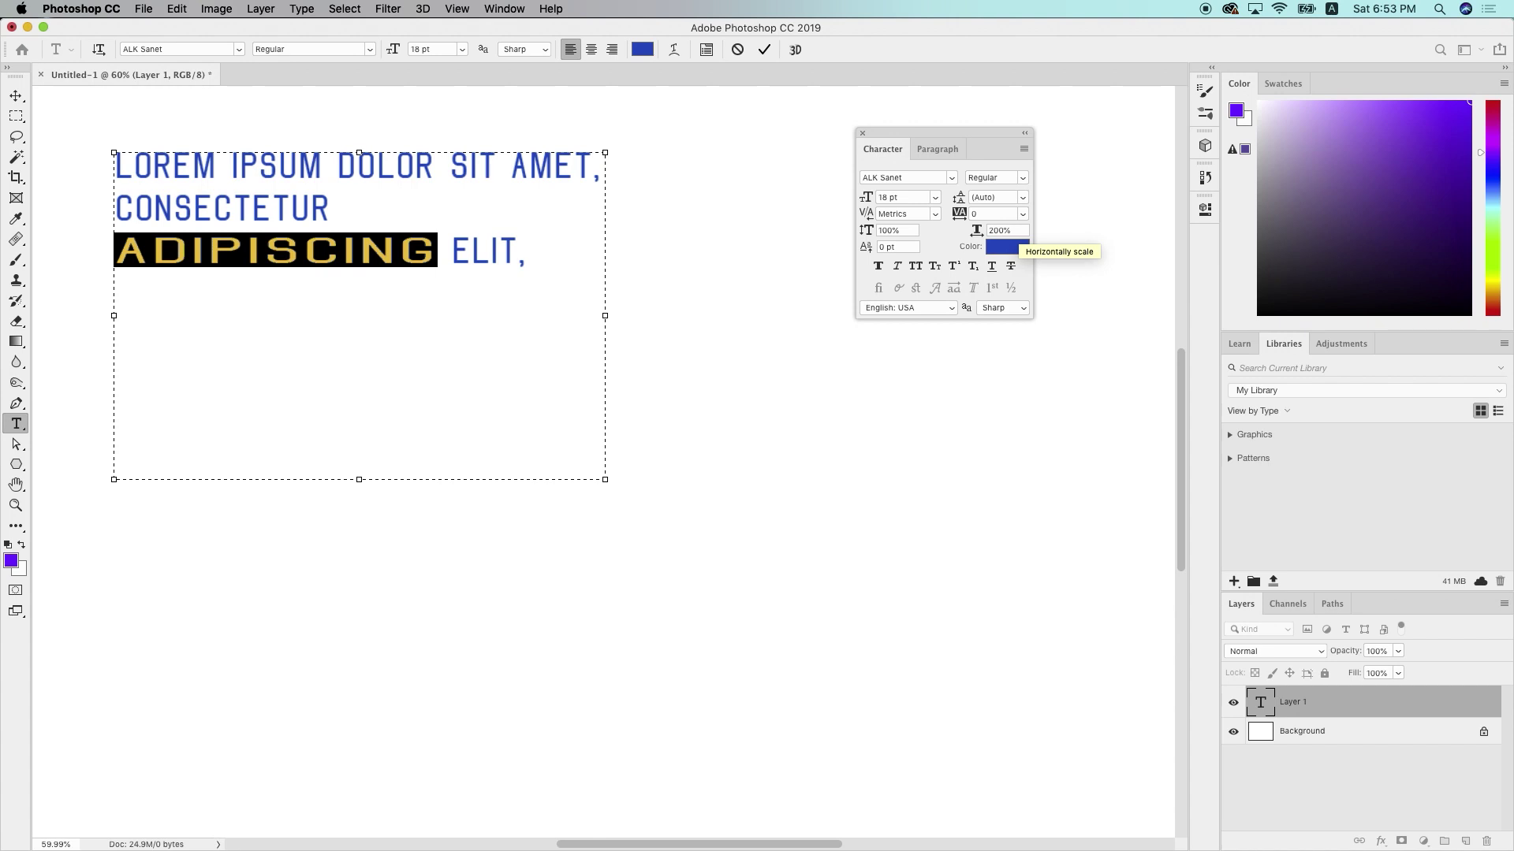
{"action": "key", "text": "super+z"}
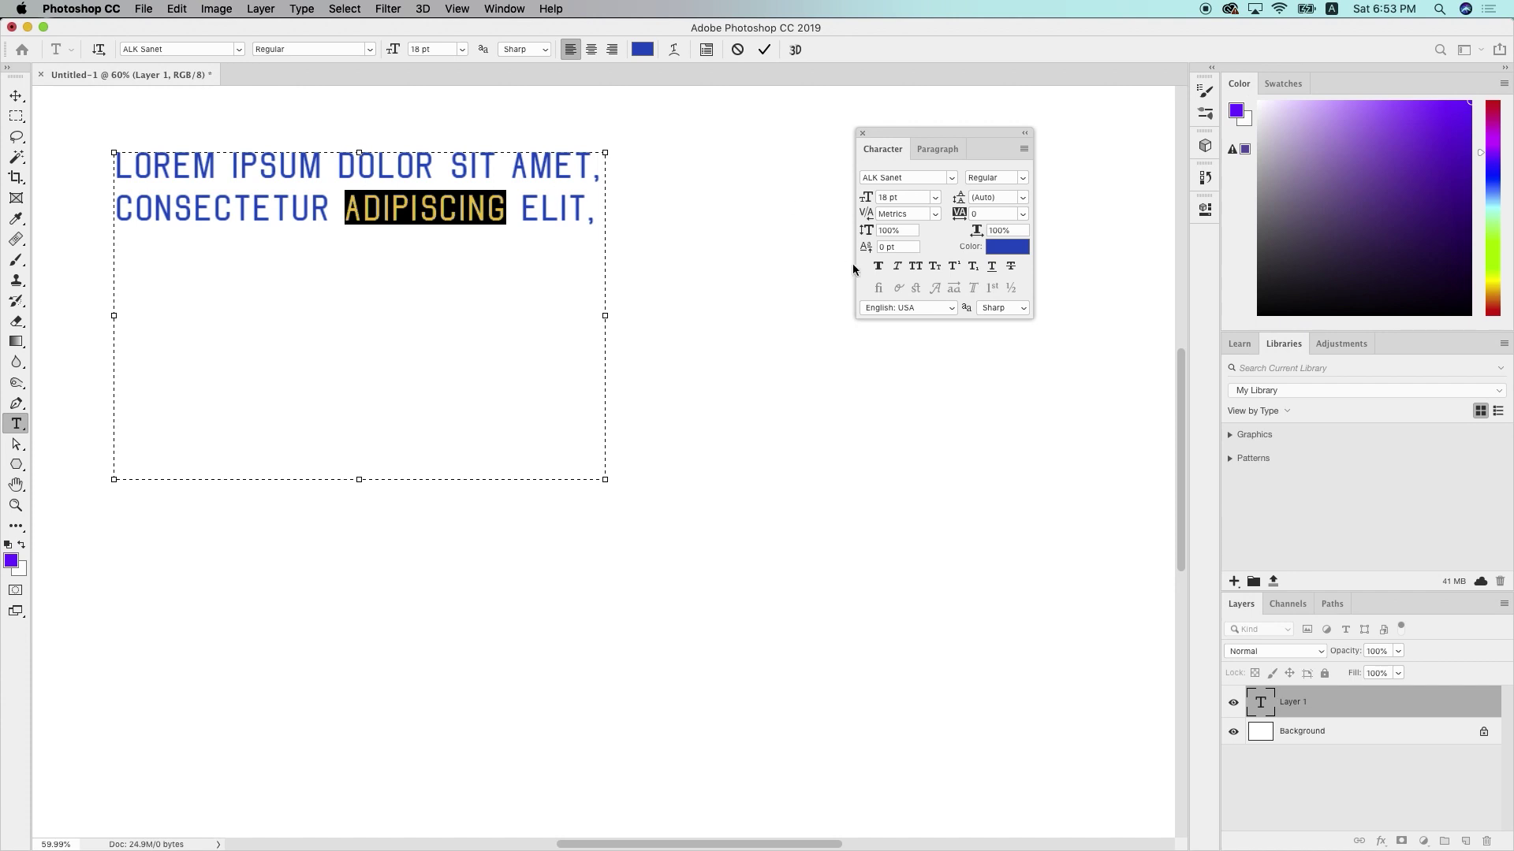
Try the faux bold, faux italic and all caps styles on "adipiscing", switching each one off again
{"action": "left_click", "coordinate": [878, 267]}
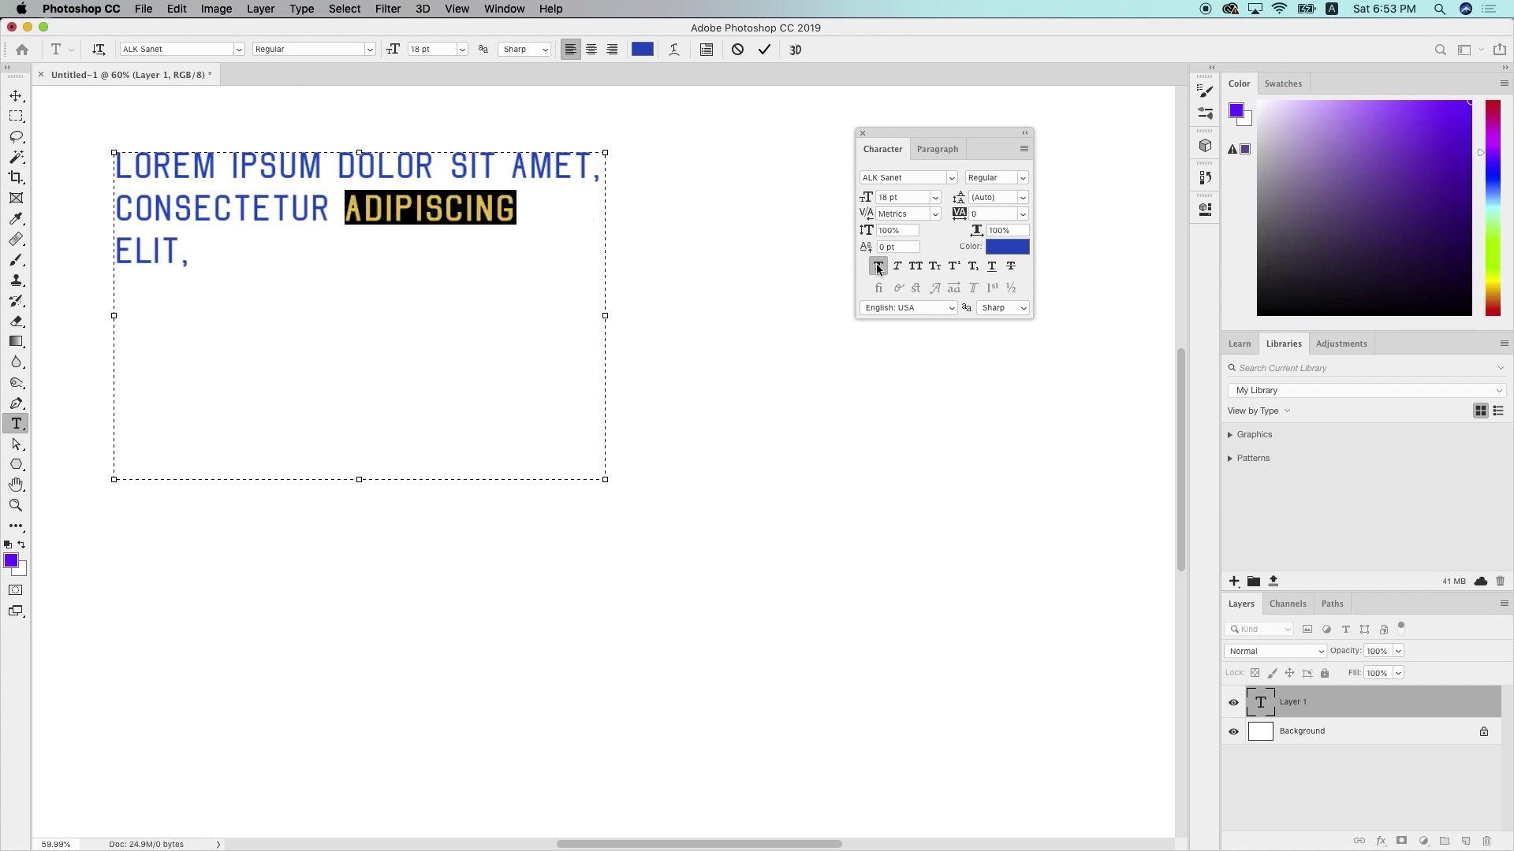
{"action": "left_click", "coordinate": [878, 267]}
{"action": "left_click", "coordinate": [897, 267]}
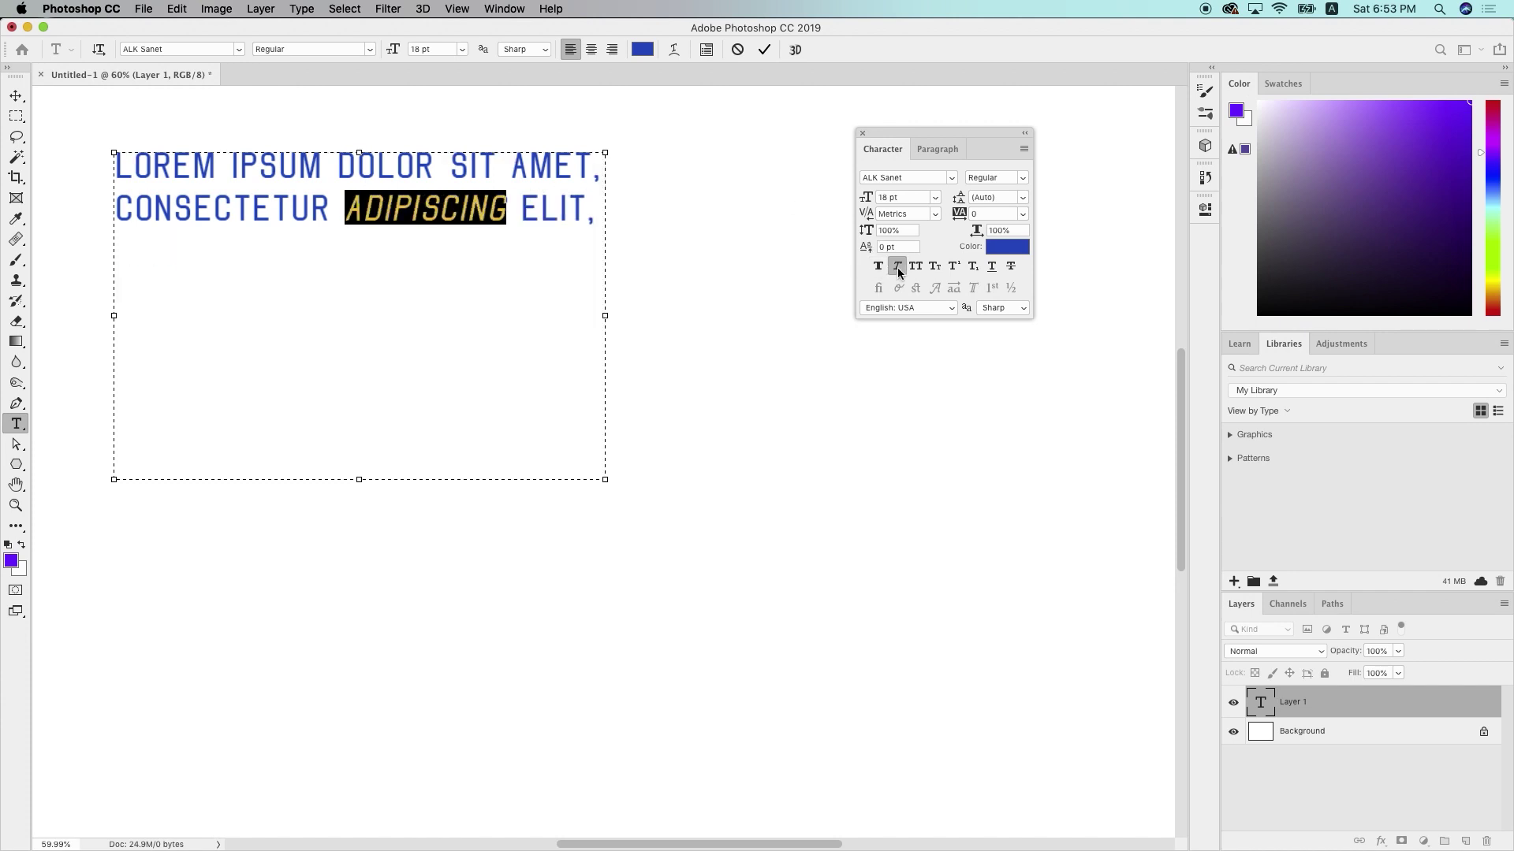
{"action": "left_click", "coordinate": [897, 268]}
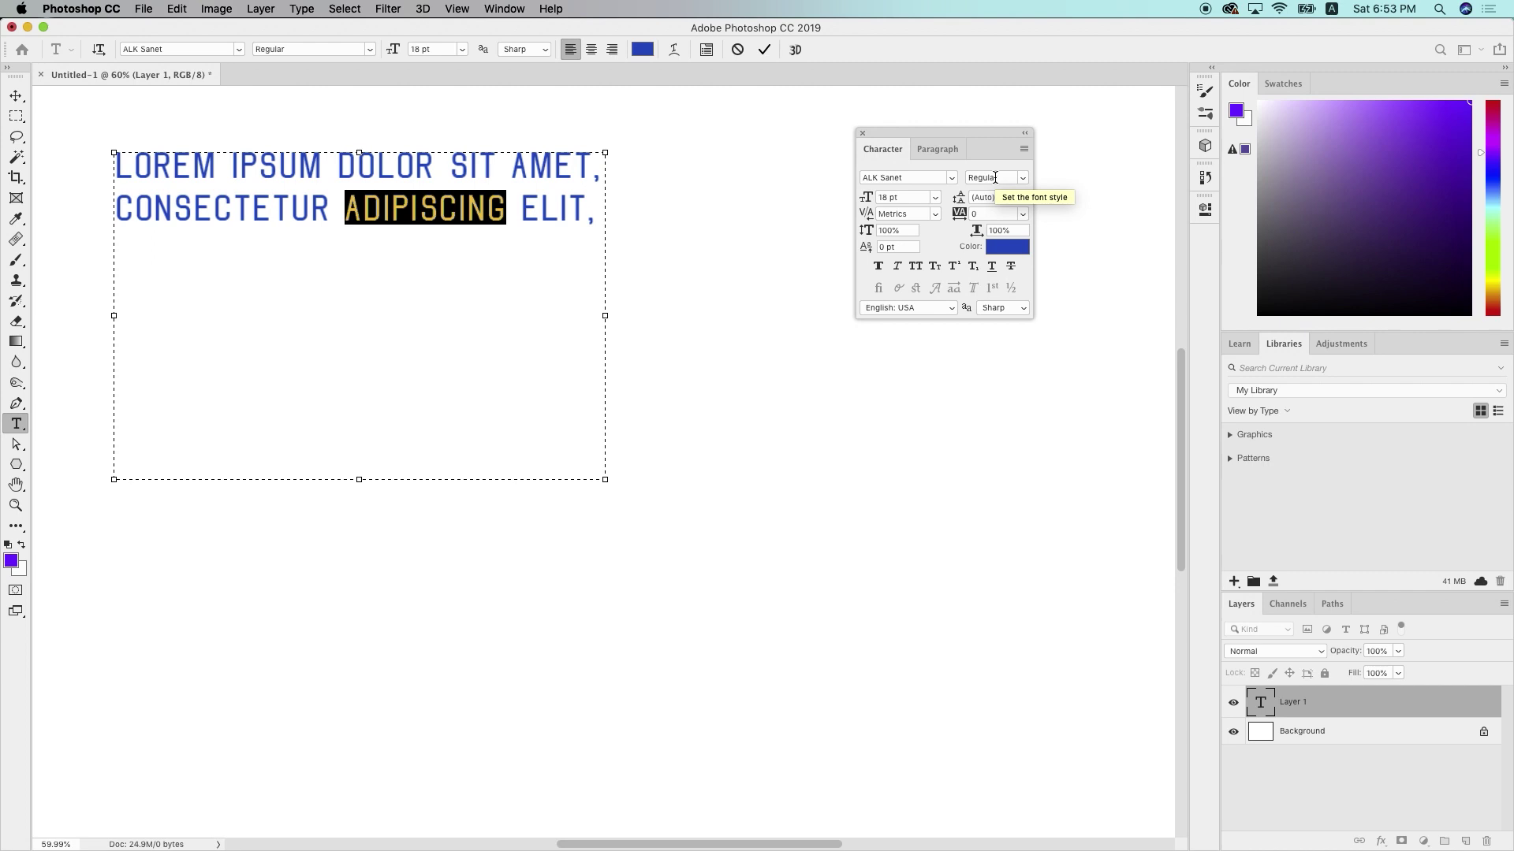
{"action": "left_click", "coordinate": [897, 267]}
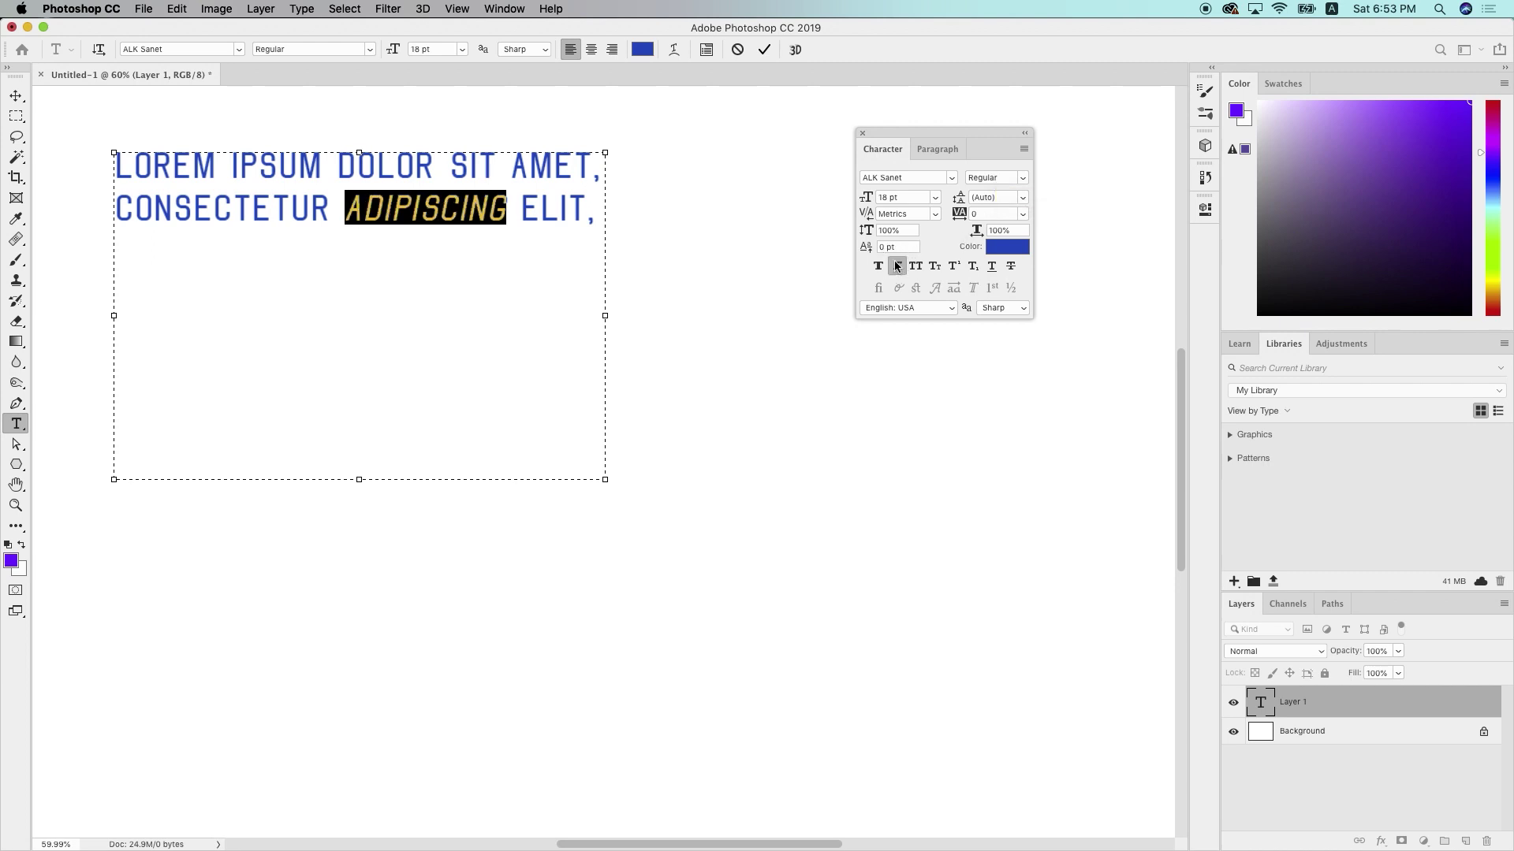
{"action": "left_click", "coordinate": [897, 267]}
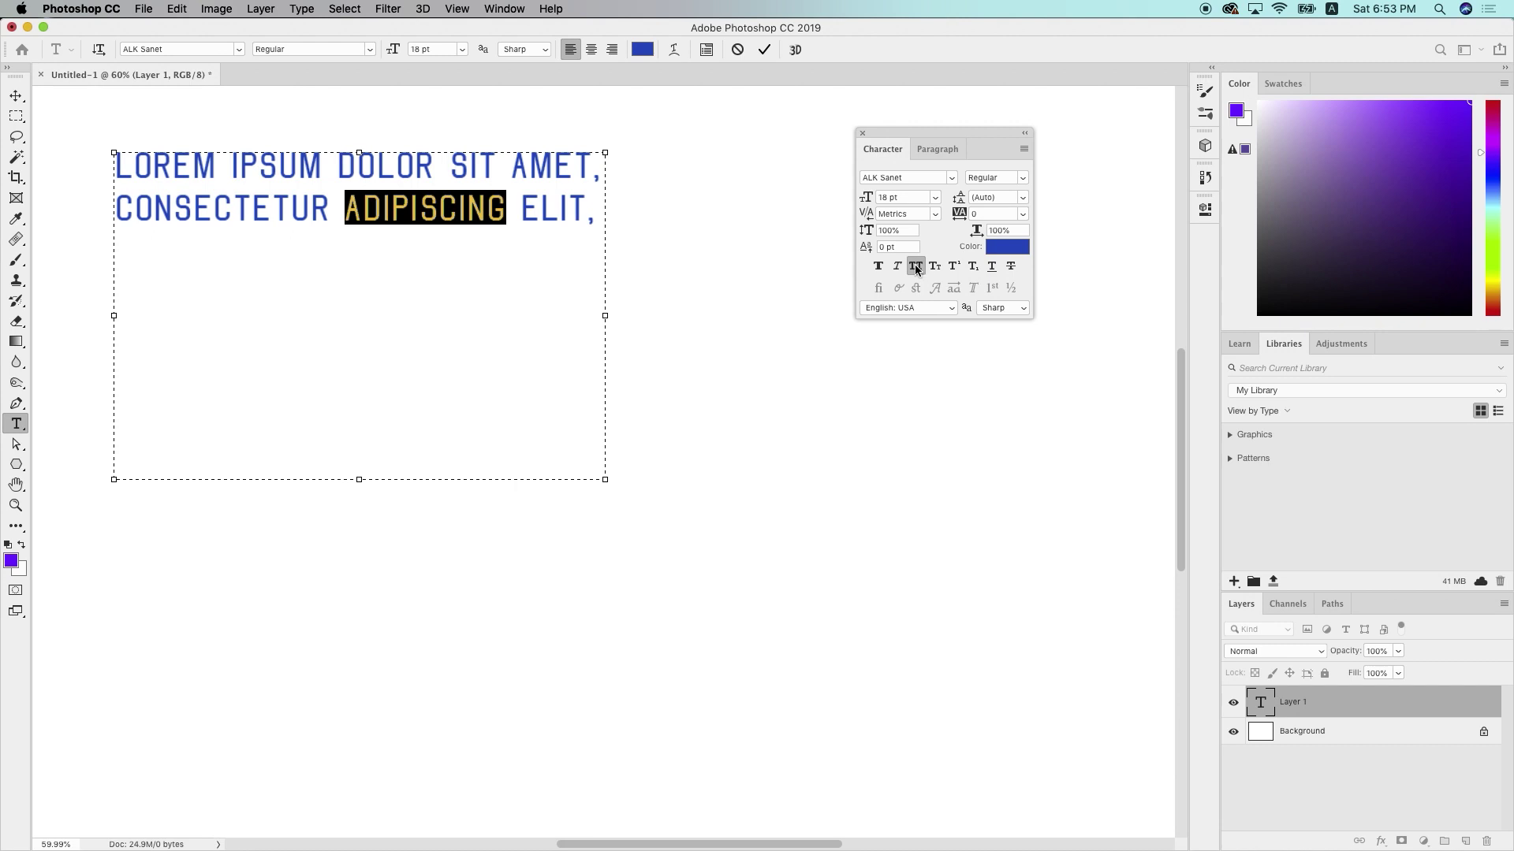
{"action": "left_click", "coordinate": [915, 268]}
Select only the final G of "adipiscing" and make it superscript
{"action": "triple_click", "coordinate": [497, 209]}
{"action": "left_click", "coordinate": [497, 209]}
{"action": "left_click", "coordinate": [498, 211]}
{"action": "left_click_drag", "start_coordinate": [499, 214], "coordinate": [490, 210]}
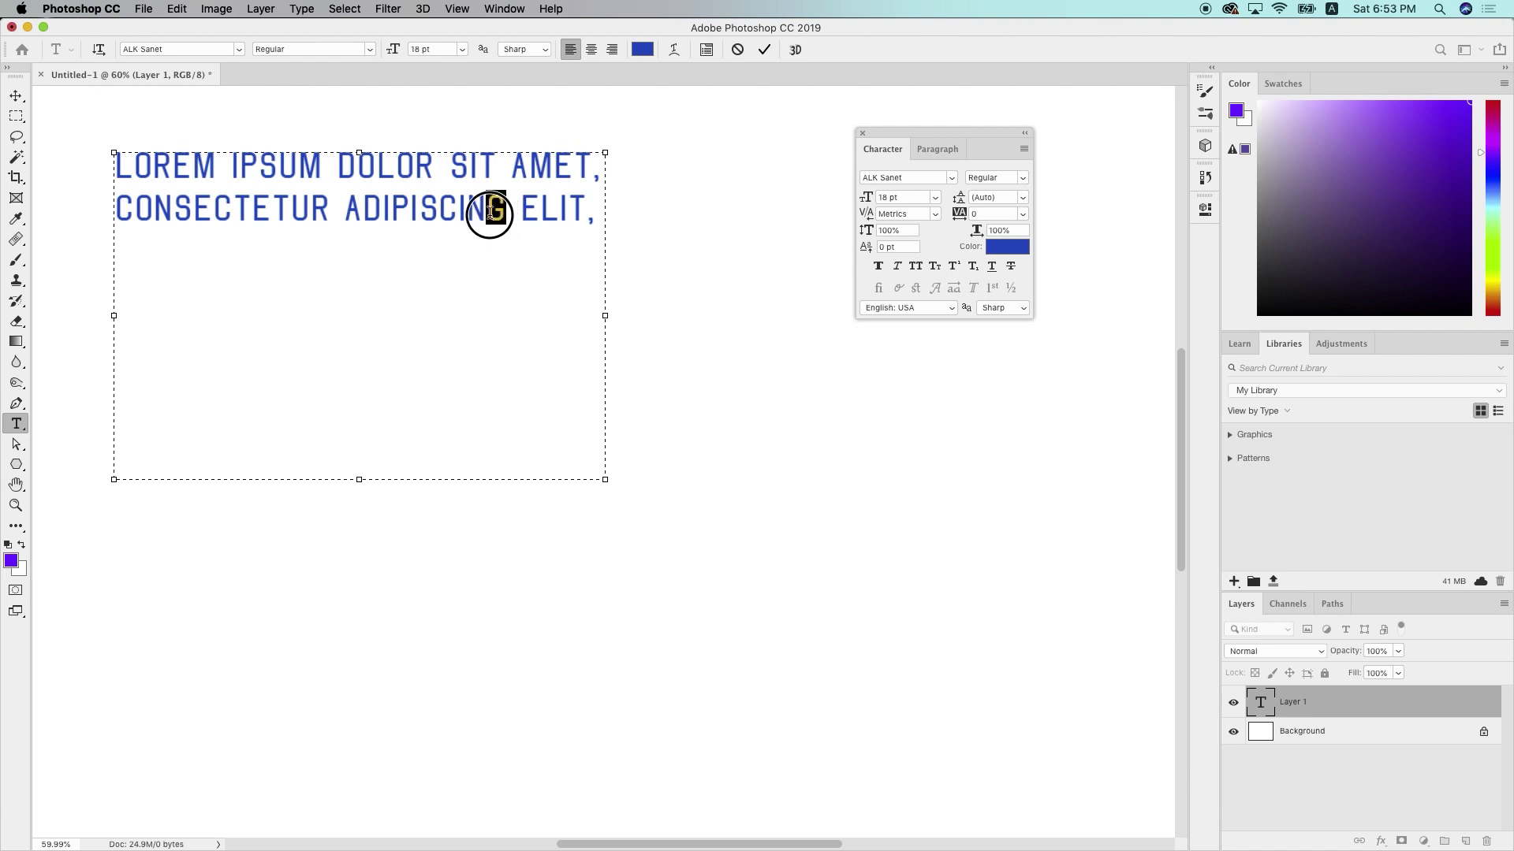
{"action": "left_click", "coordinate": [955, 266]}
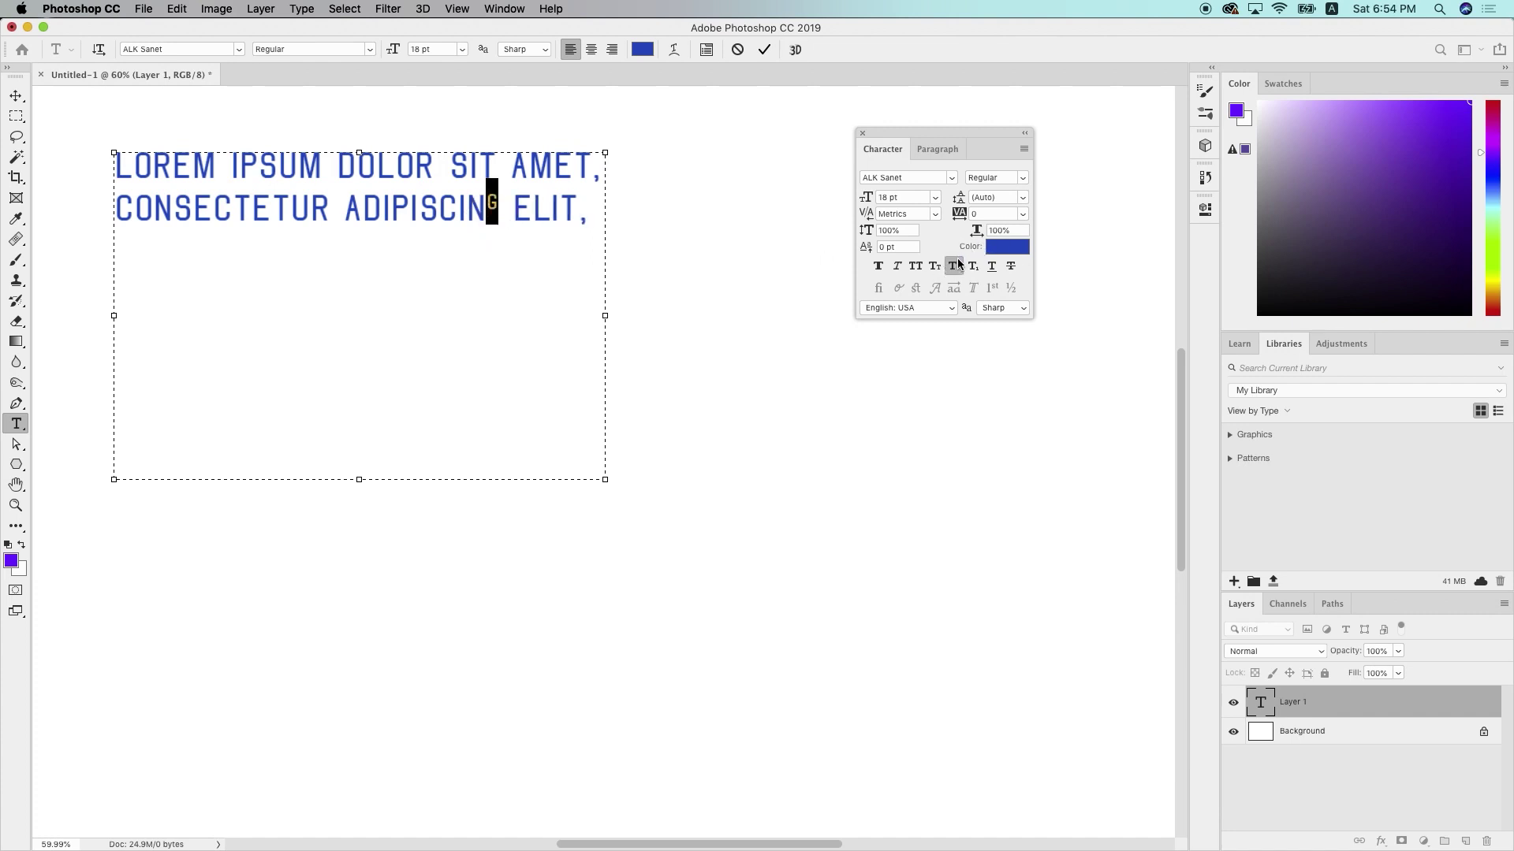
Try subscript on the selected G and undo it to restore the superscript
{"action": "left_click", "coordinate": [974, 267]}
{"action": "key", "text": "super+z"}
{"action": "key", "text": "super+shift+z"}
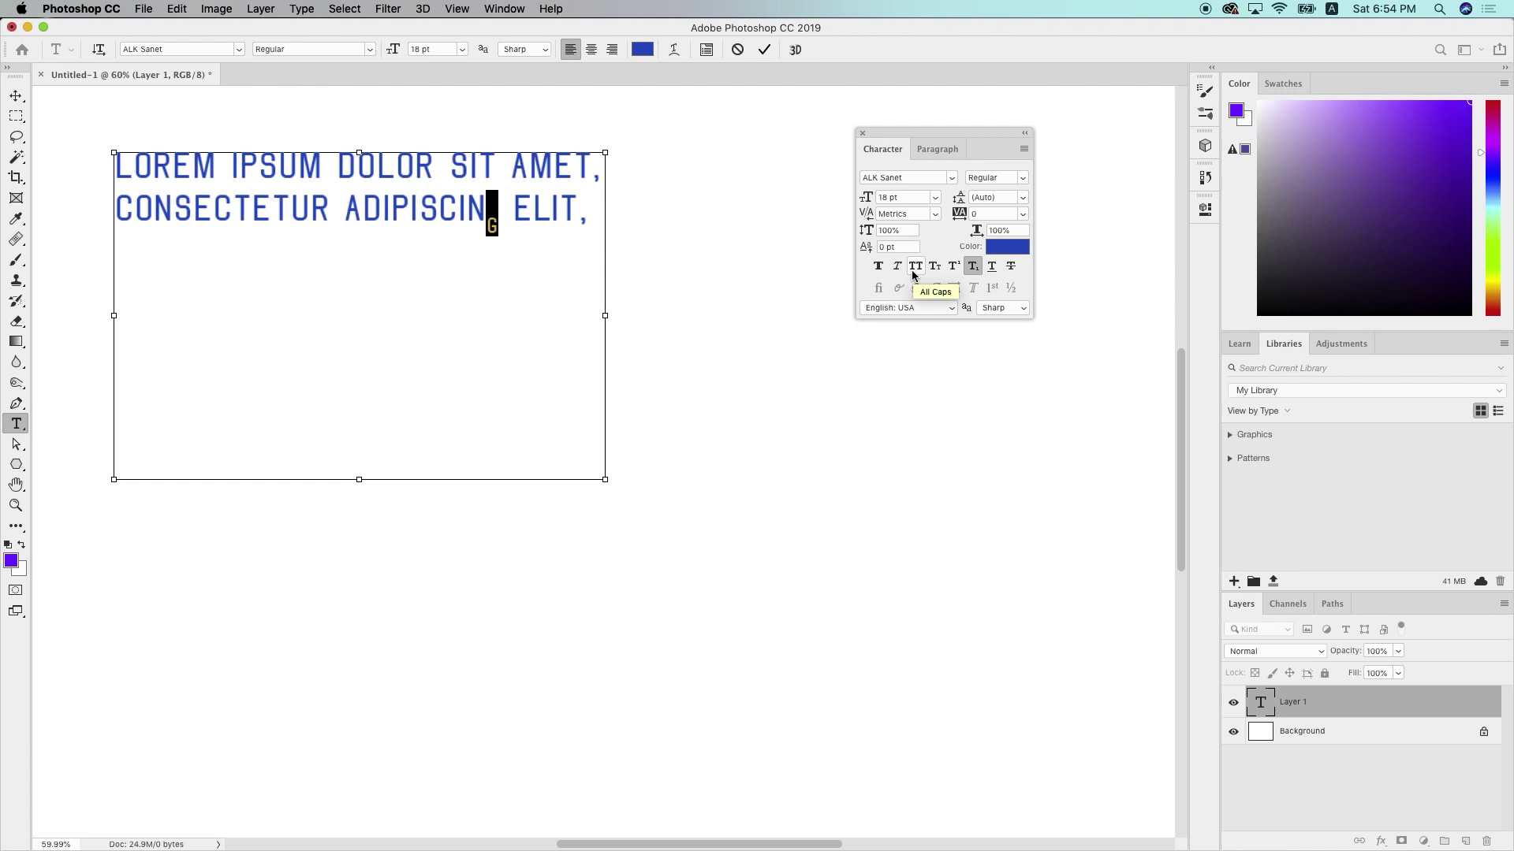
{"action": "key", "text": "super+z"}
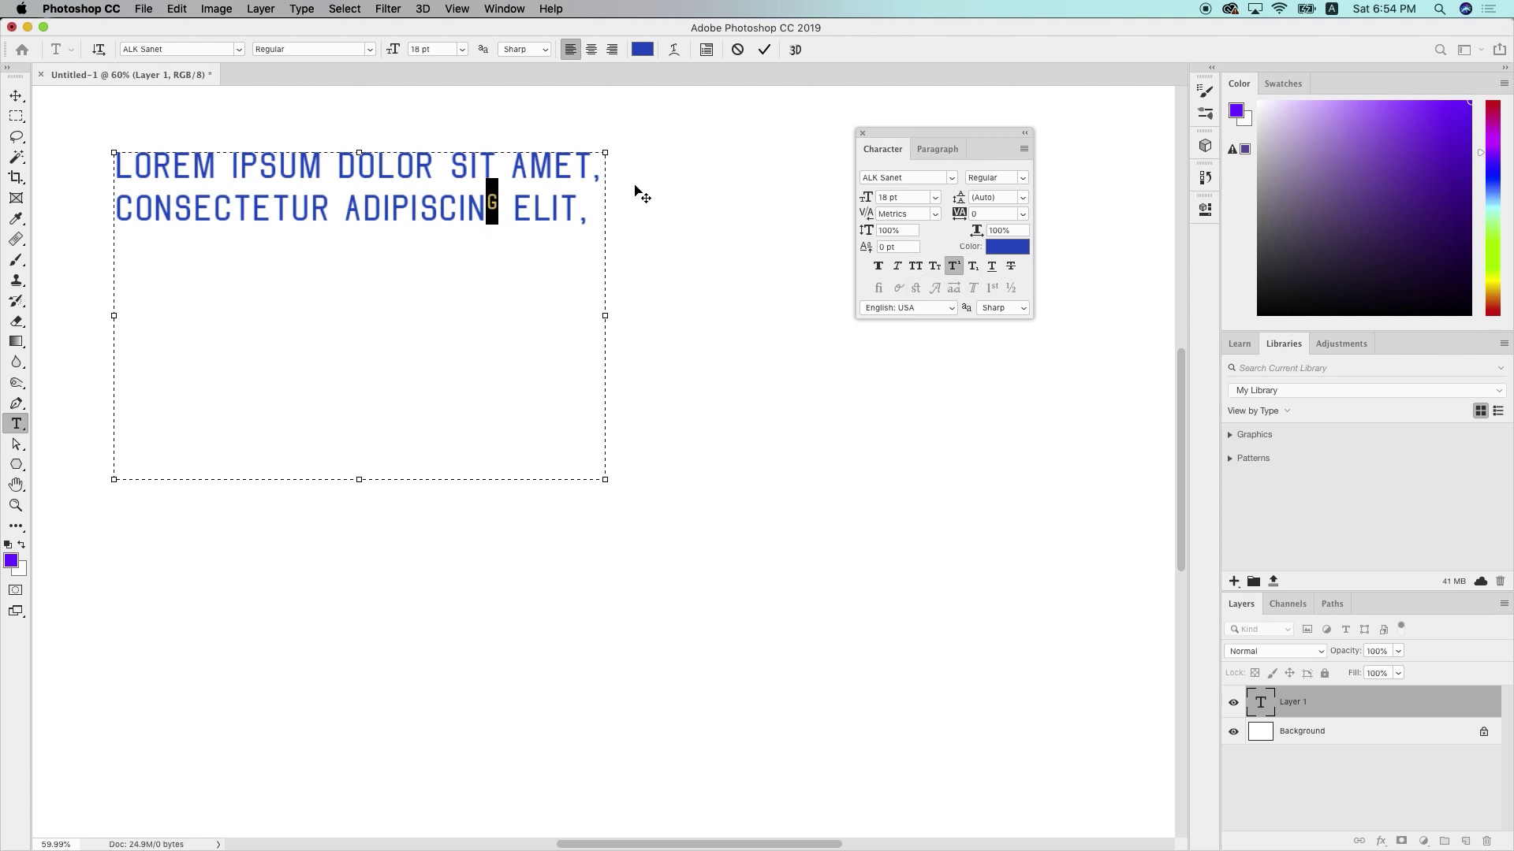
Select the whole word "adipiscing", underline it and deselect it
{"action": "left_click", "coordinate": [511, 200]}
{"action": "left_click_drag", "start_coordinate": [505, 203], "coordinate": [344, 221]}
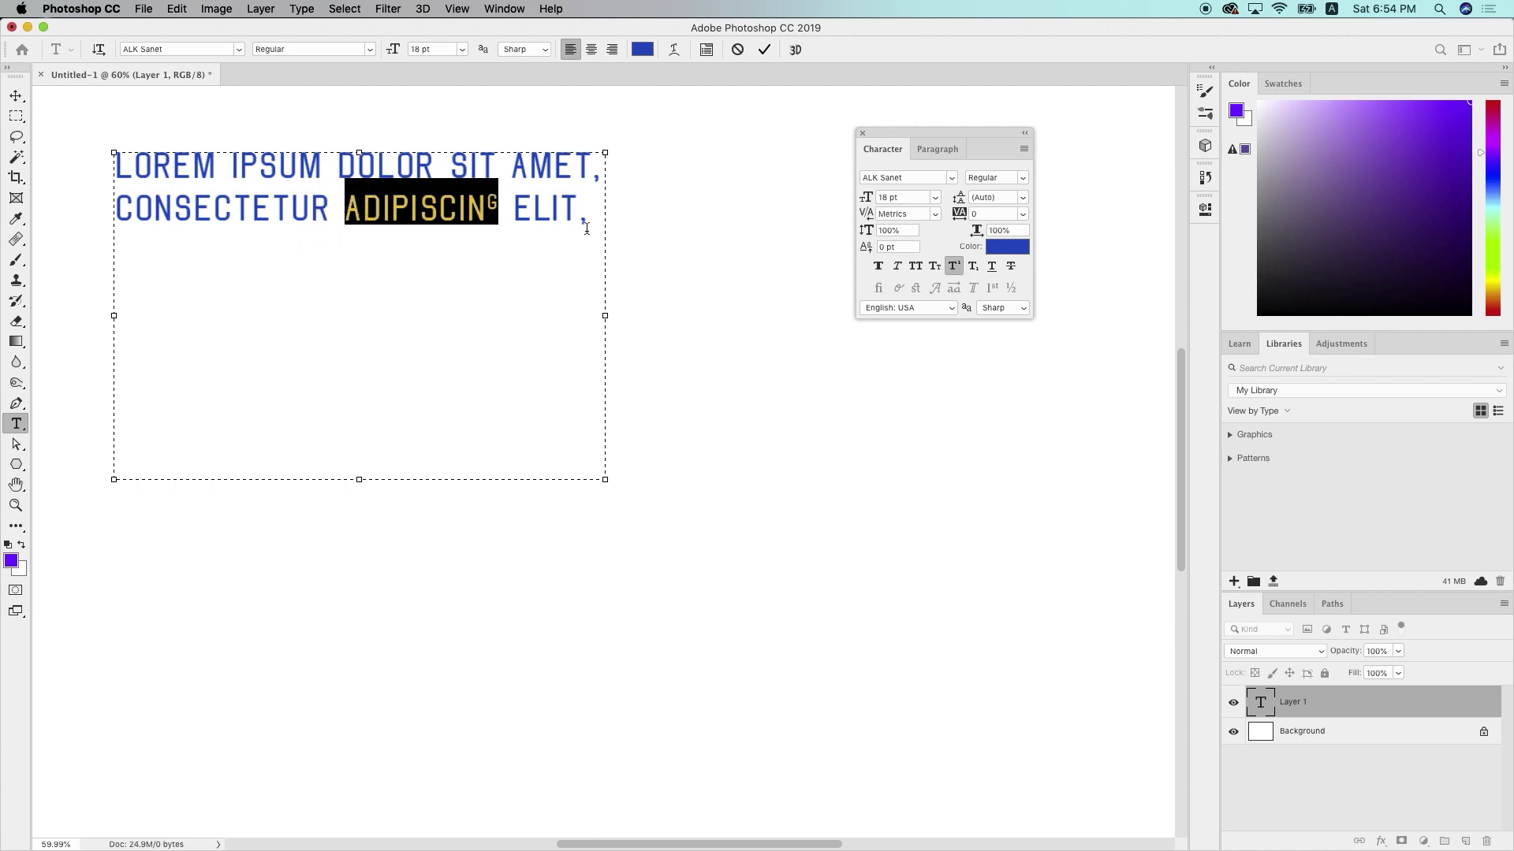
{"action": "left_click", "coordinate": [993, 266]}
{"action": "left_click", "coordinate": [529, 228]}
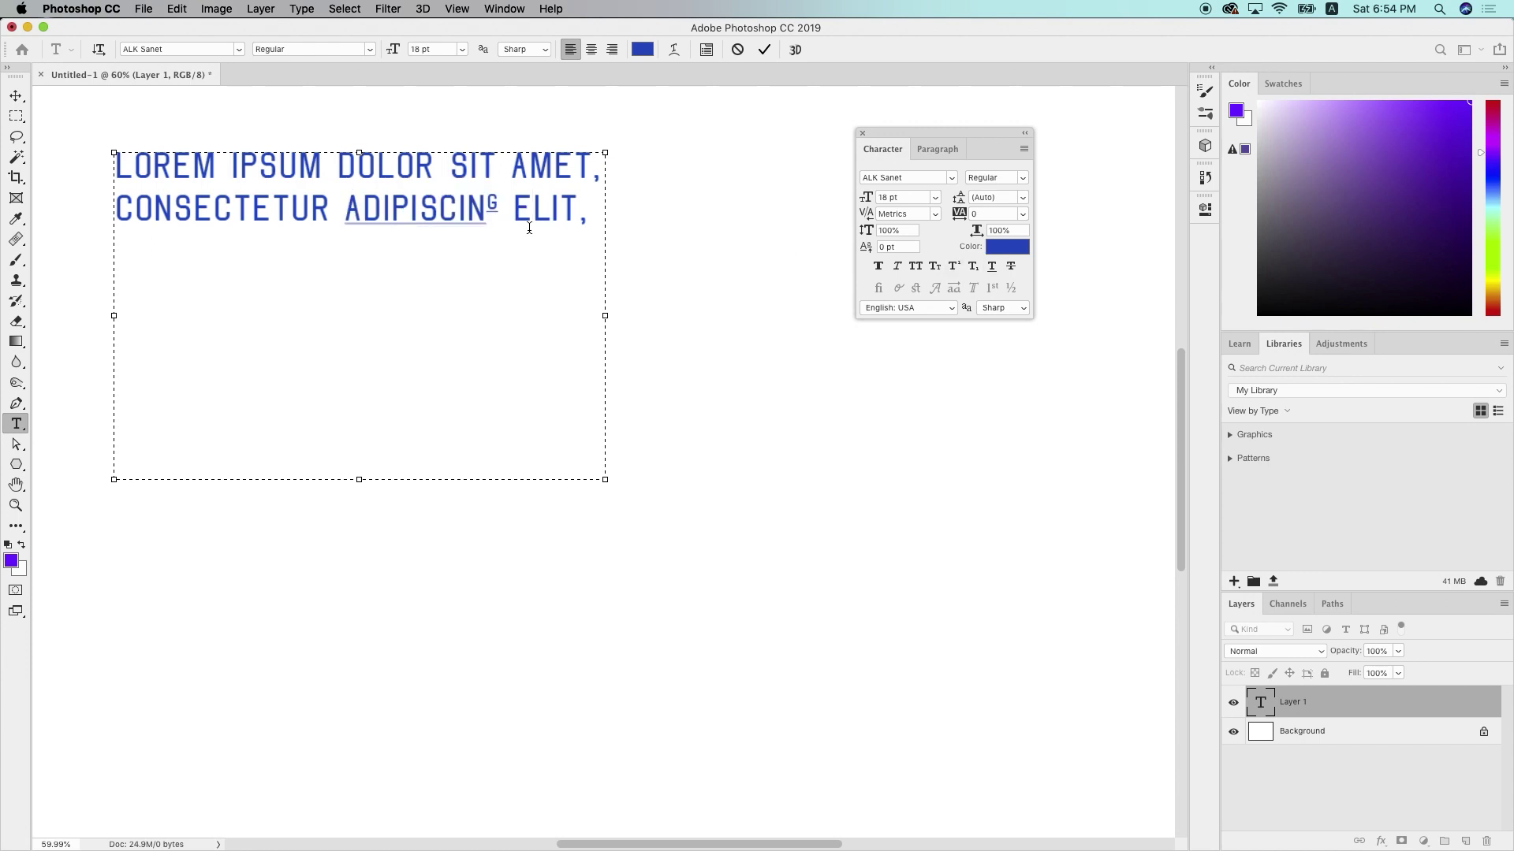
Replace the underline on "adipiscing" with strikethrough and leave the whole word selected
{"action": "left_click_drag", "start_coordinate": [514, 221], "coordinate": [344, 215]}
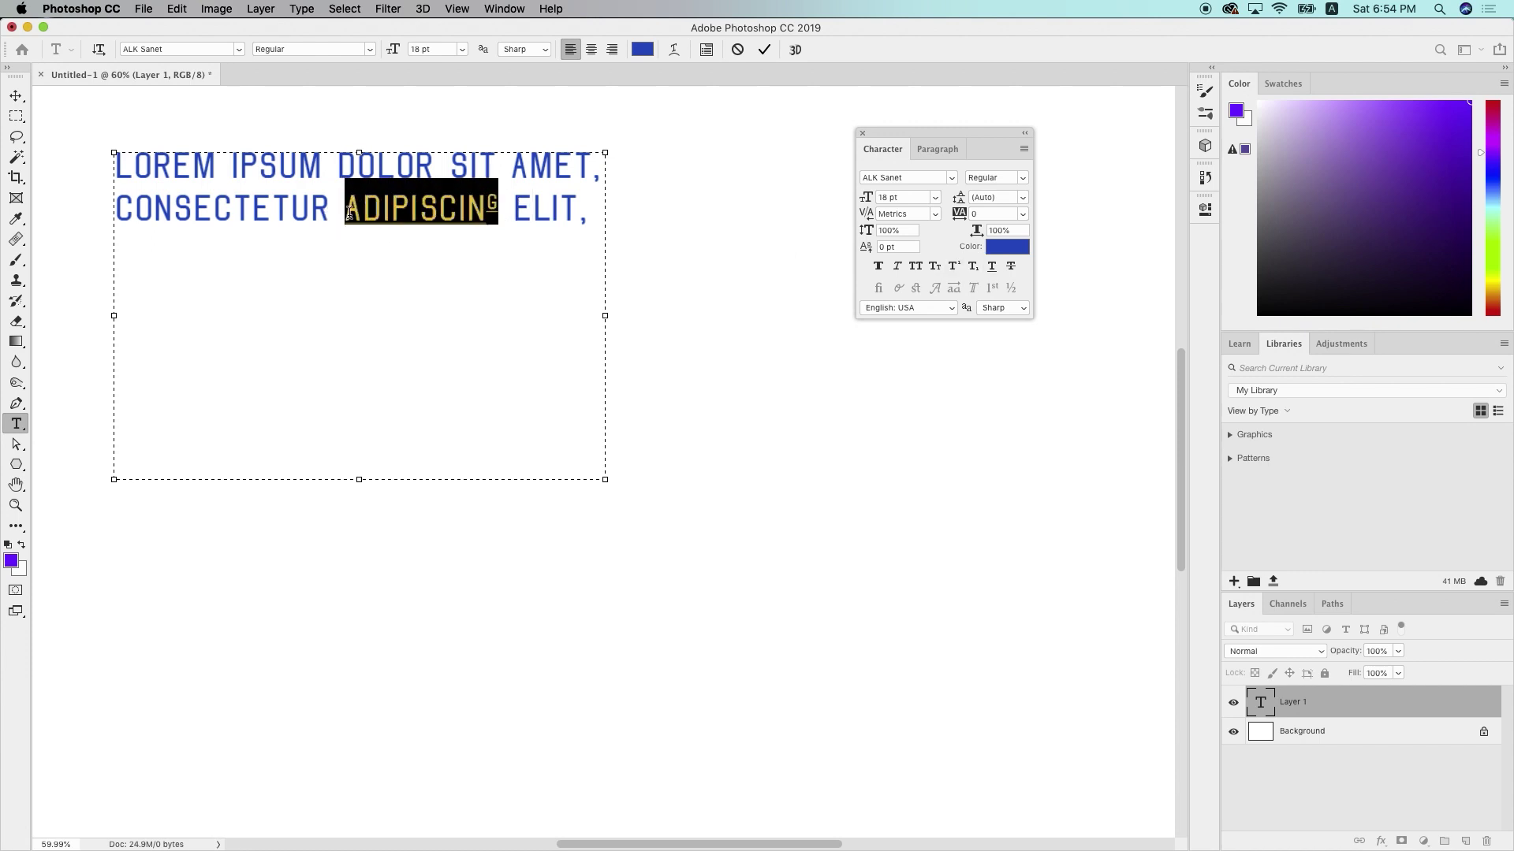
{"action": "left_click", "coordinate": [992, 267]}
{"action": "left_click", "coordinate": [1011, 266]}
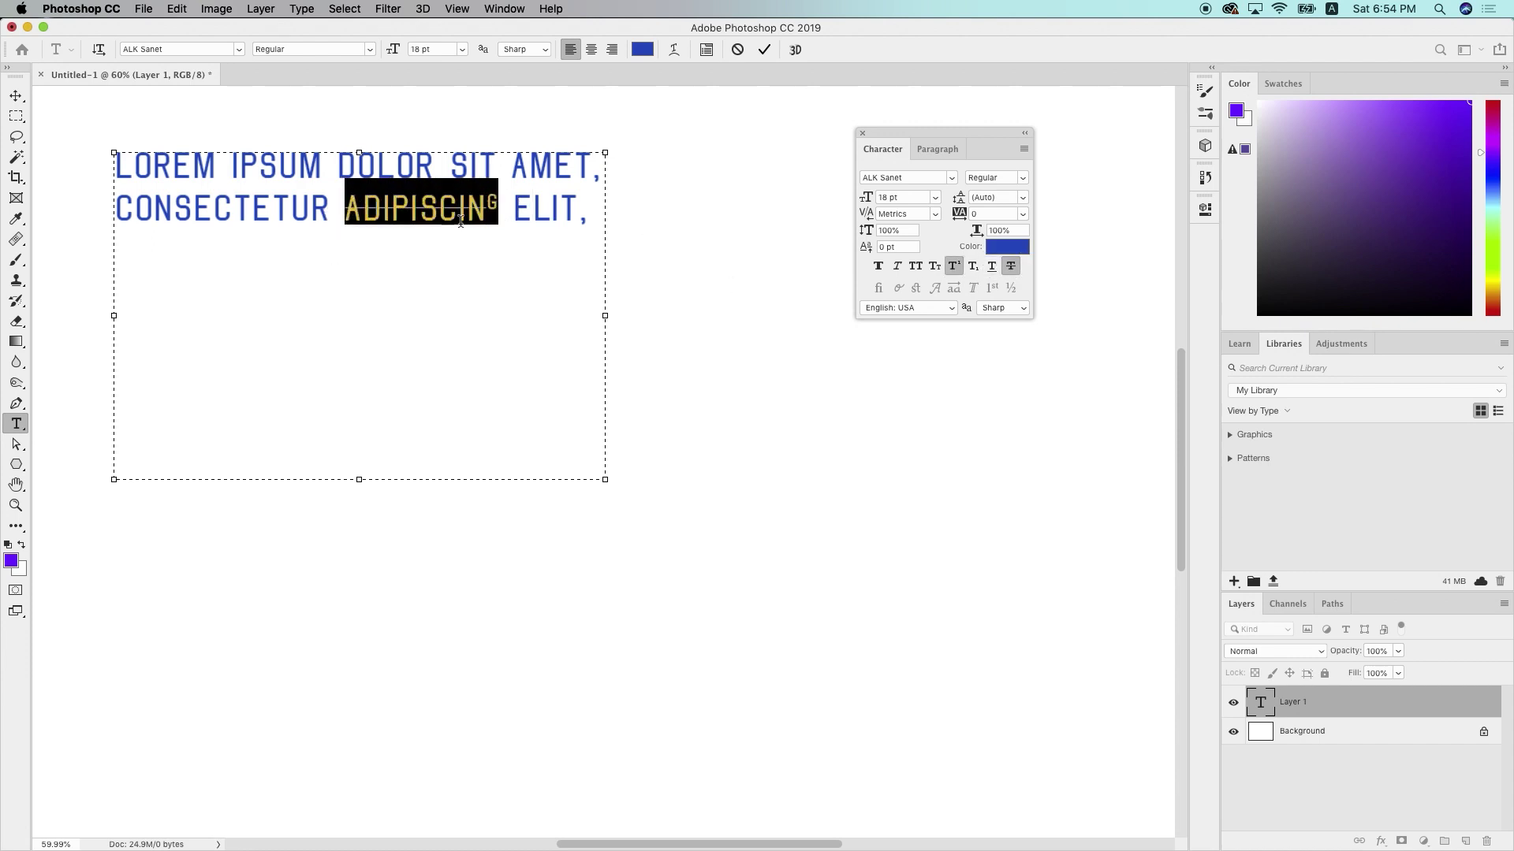
{"action": "left_click", "coordinate": [488, 224]}
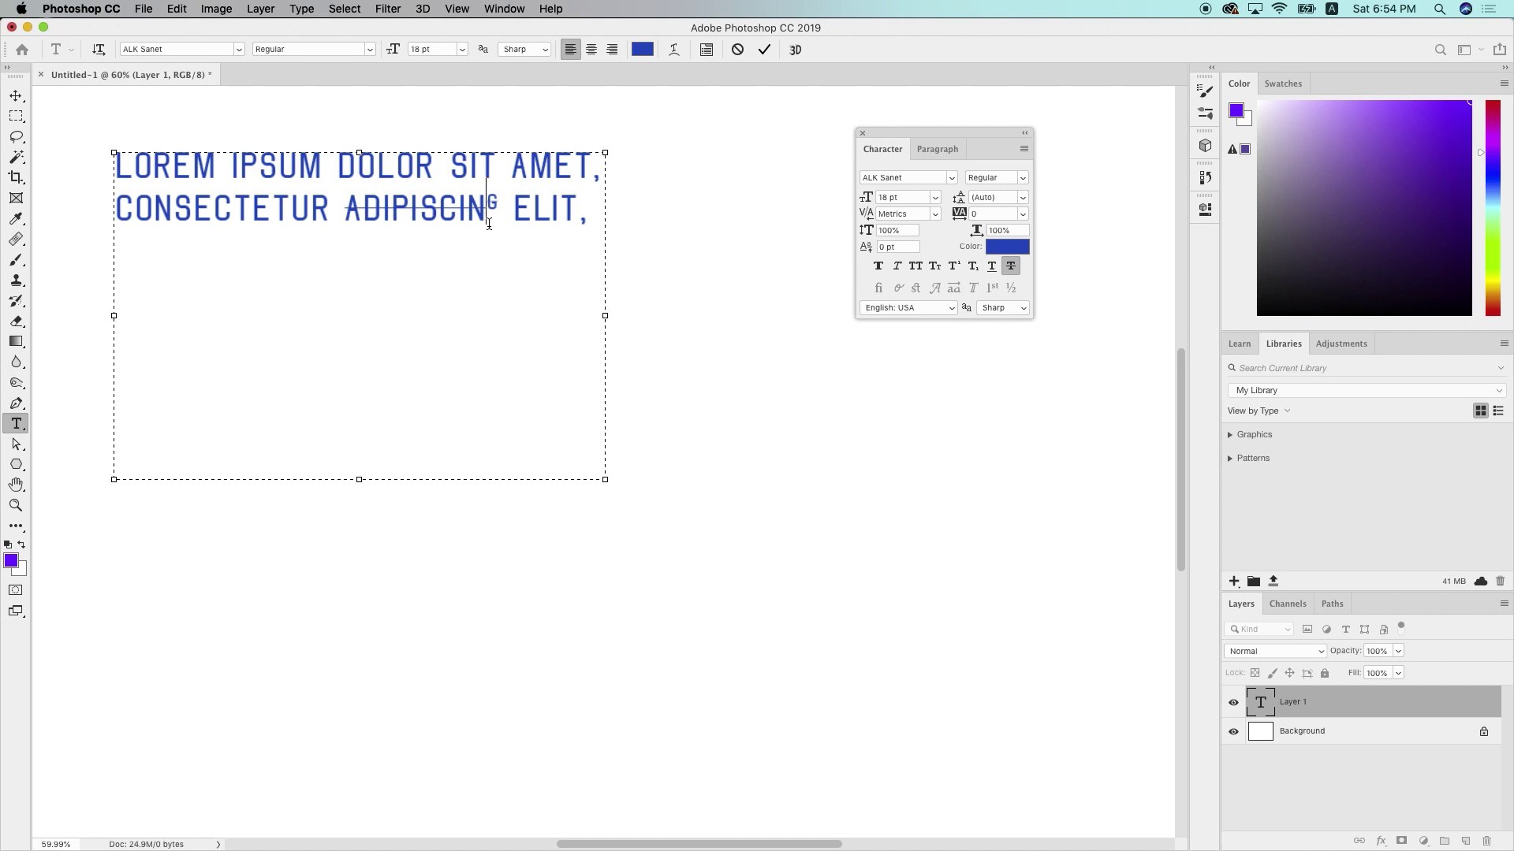
{"action": "left_click_drag", "start_coordinate": [499, 209], "coordinate": [344, 209]}
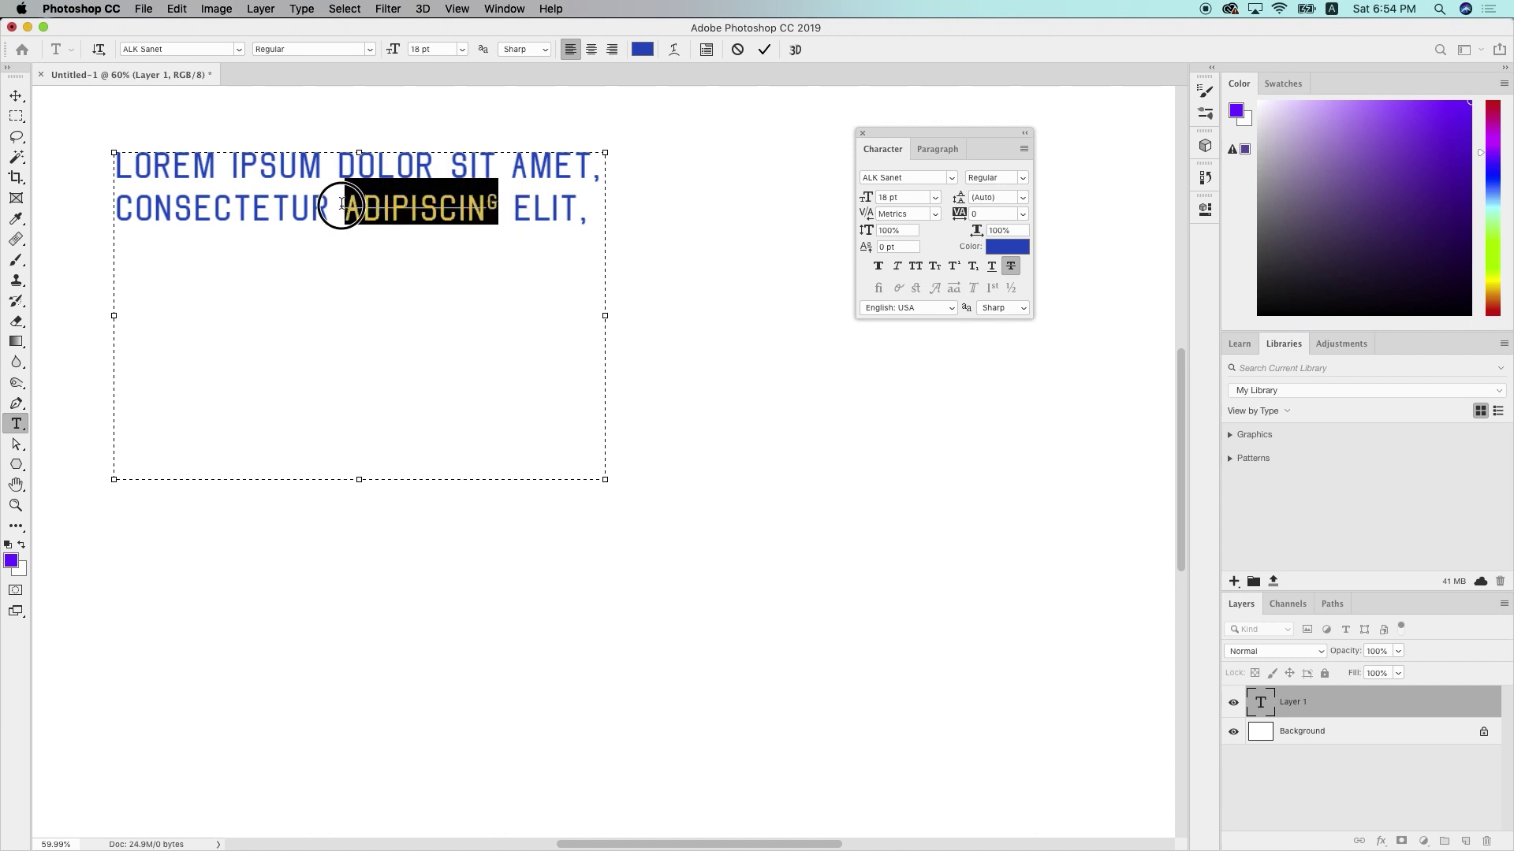
Remove the strikethrough from "adipiscing", delete the whole Lorem ipsum text layer and close the Character and Paragraph panel group
{"action": "left_click", "coordinate": [1011, 266]}
{"action": "left_click", "coordinate": [1025, 133]}
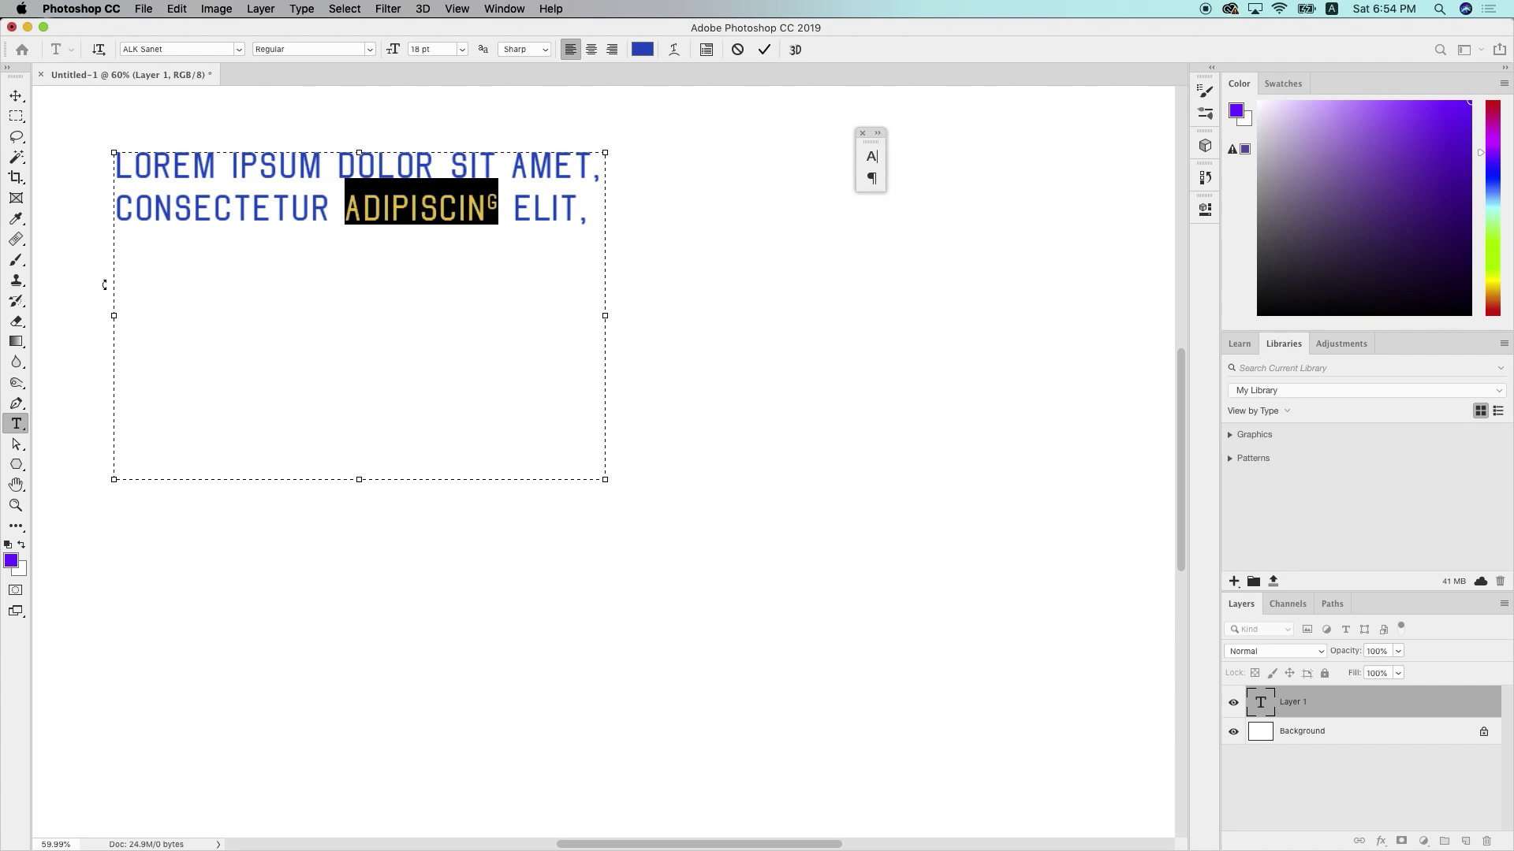
{"action": "left_click", "coordinate": [17, 95]}
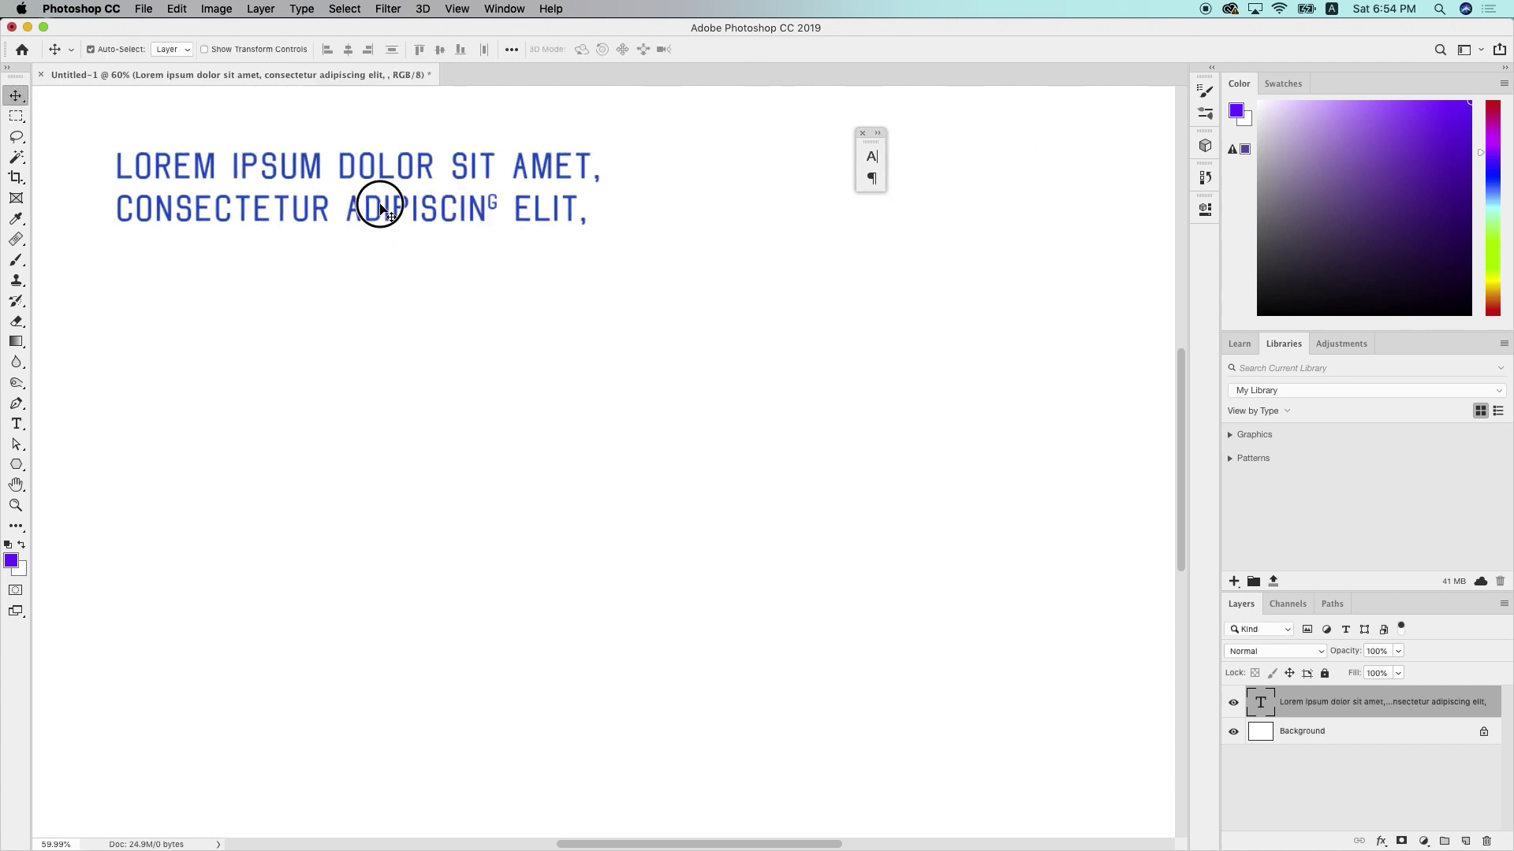
{"action": "key", "text": "Delete"}
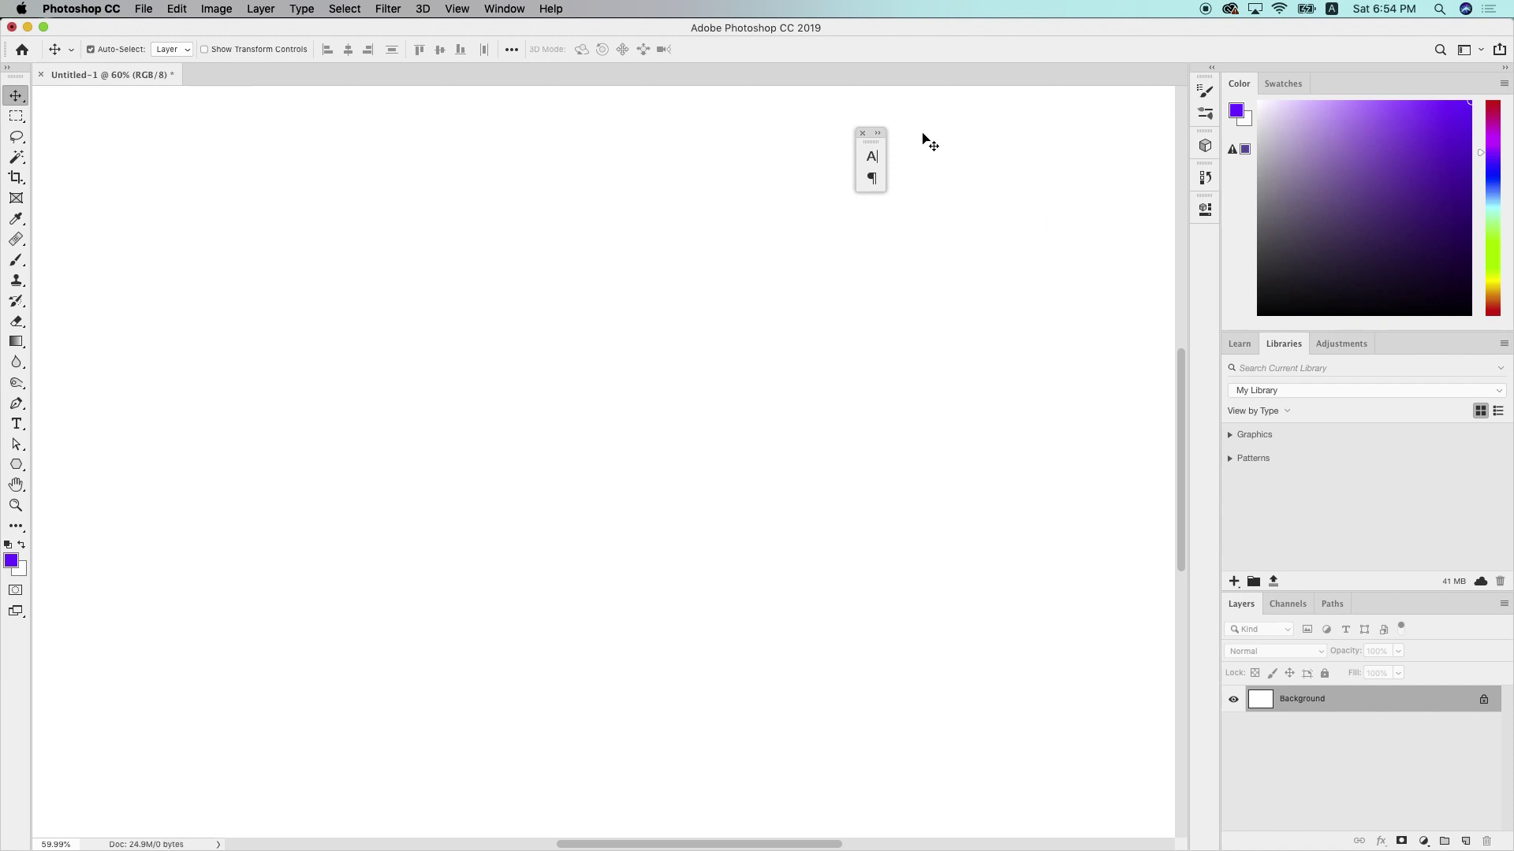
{"action": "left_click", "coordinate": [862, 133]}
Place the photo of red and black canal houses from the Desktop's 07 folder as an embedded image
{"action": "key", "text": "super+0"}
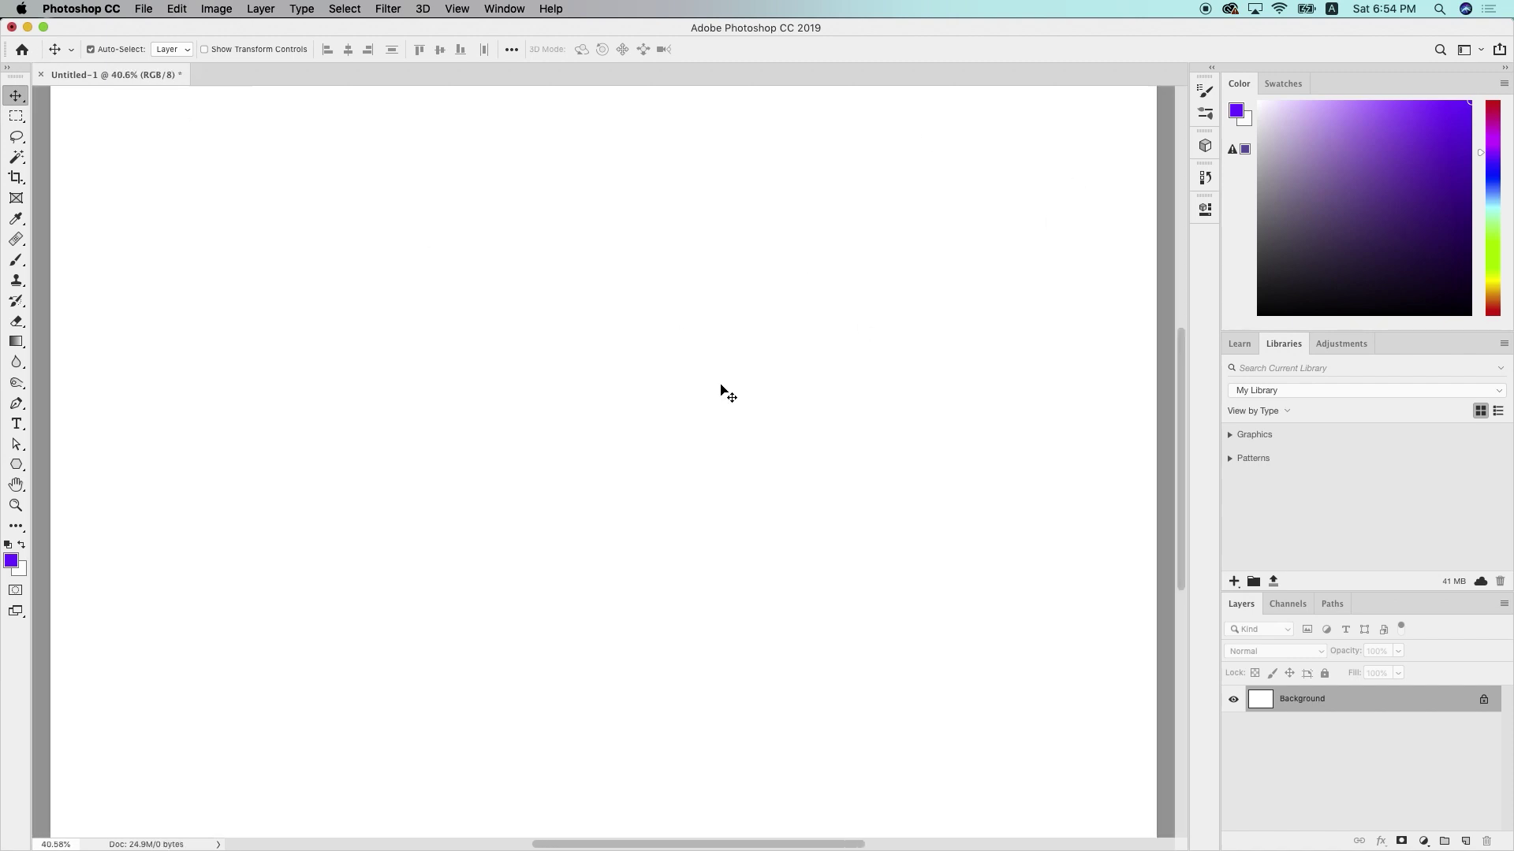
{"action": "scroll", "coordinate": [676, 541], "scroll_direction": "down", "scroll_amount": 2}
{"action": "left_click", "coordinate": [150, 10]}
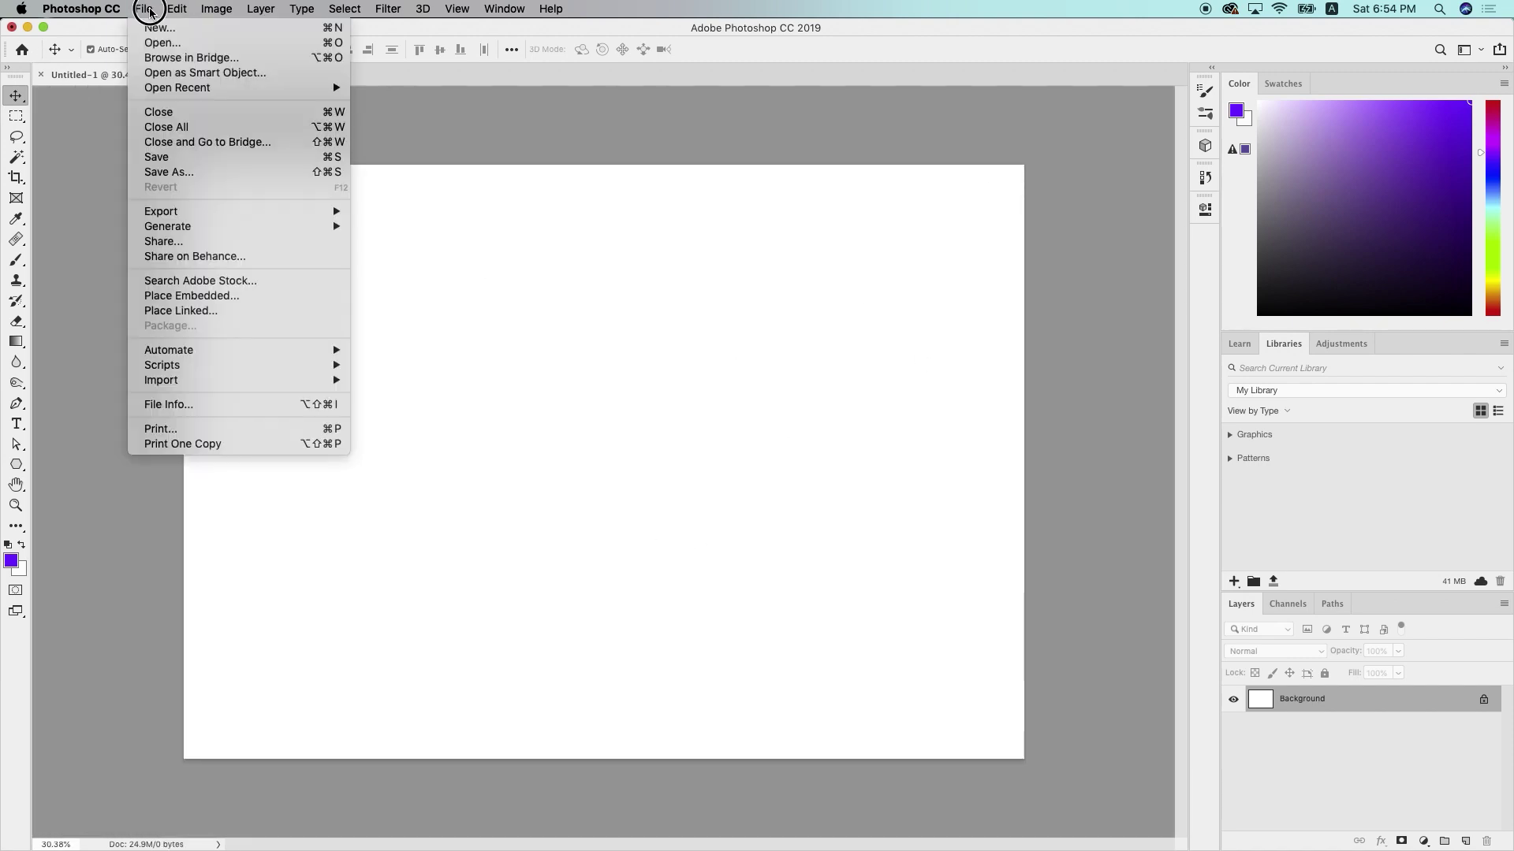
{"action": "left_click", "coordinate": [206, 297]}
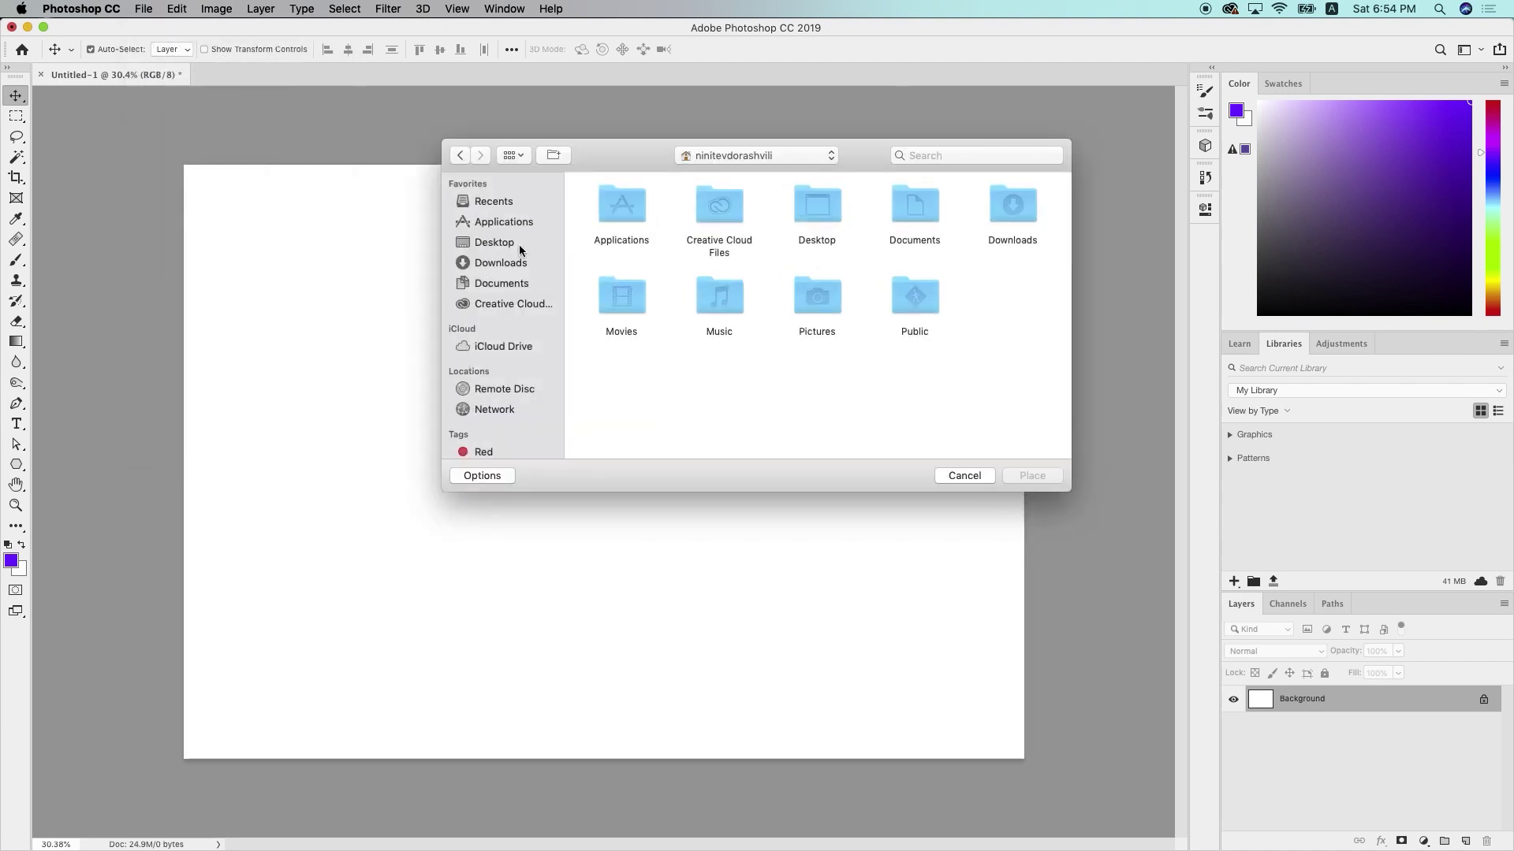
{"action": "left_click", "coordinate": [522, 283]}
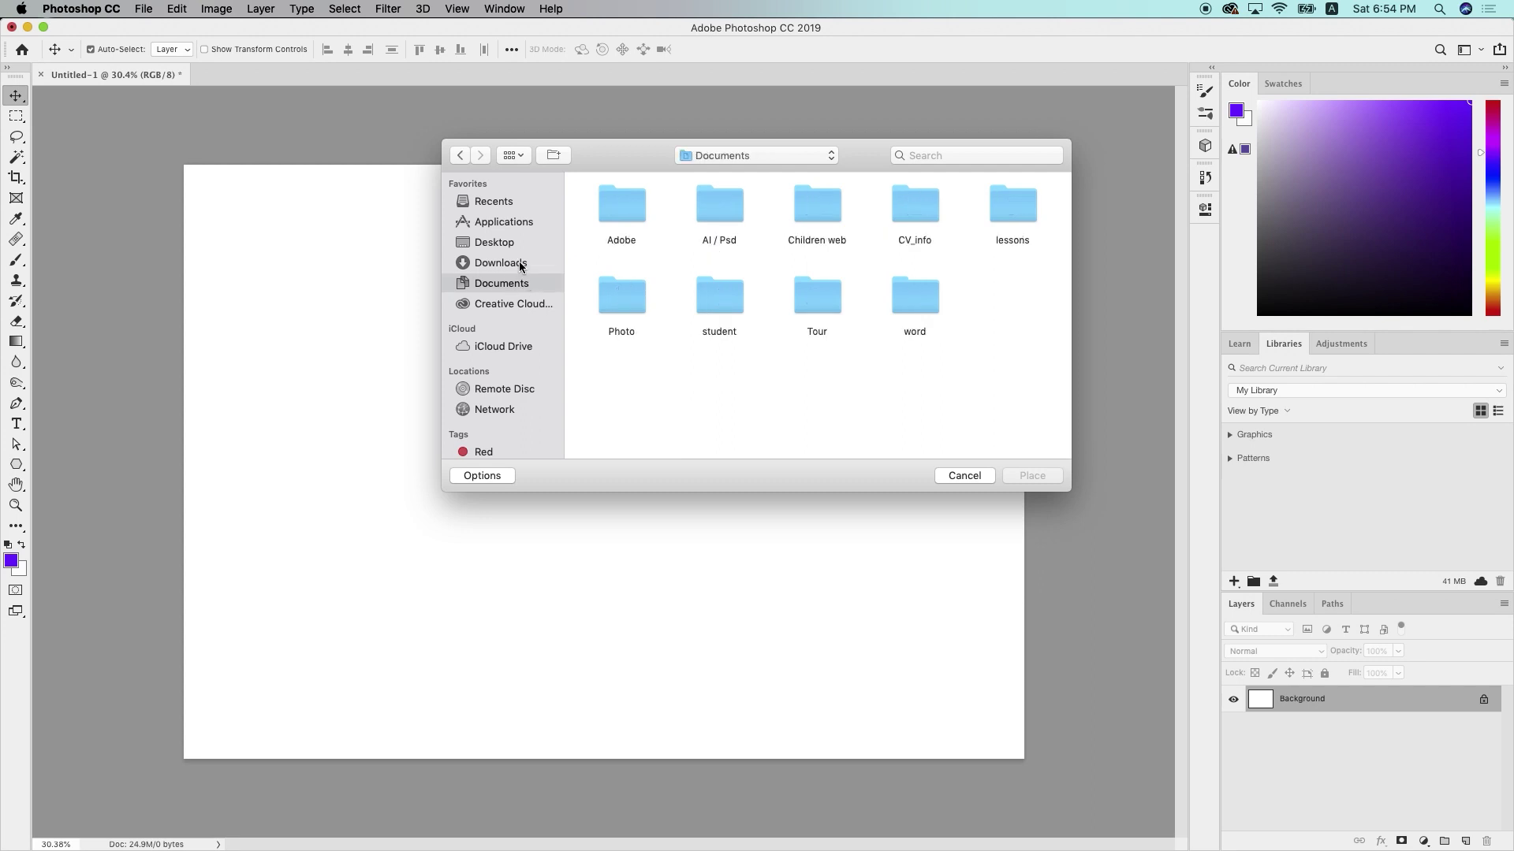
{"action": "left_click", "coordinate": [496, 243]}
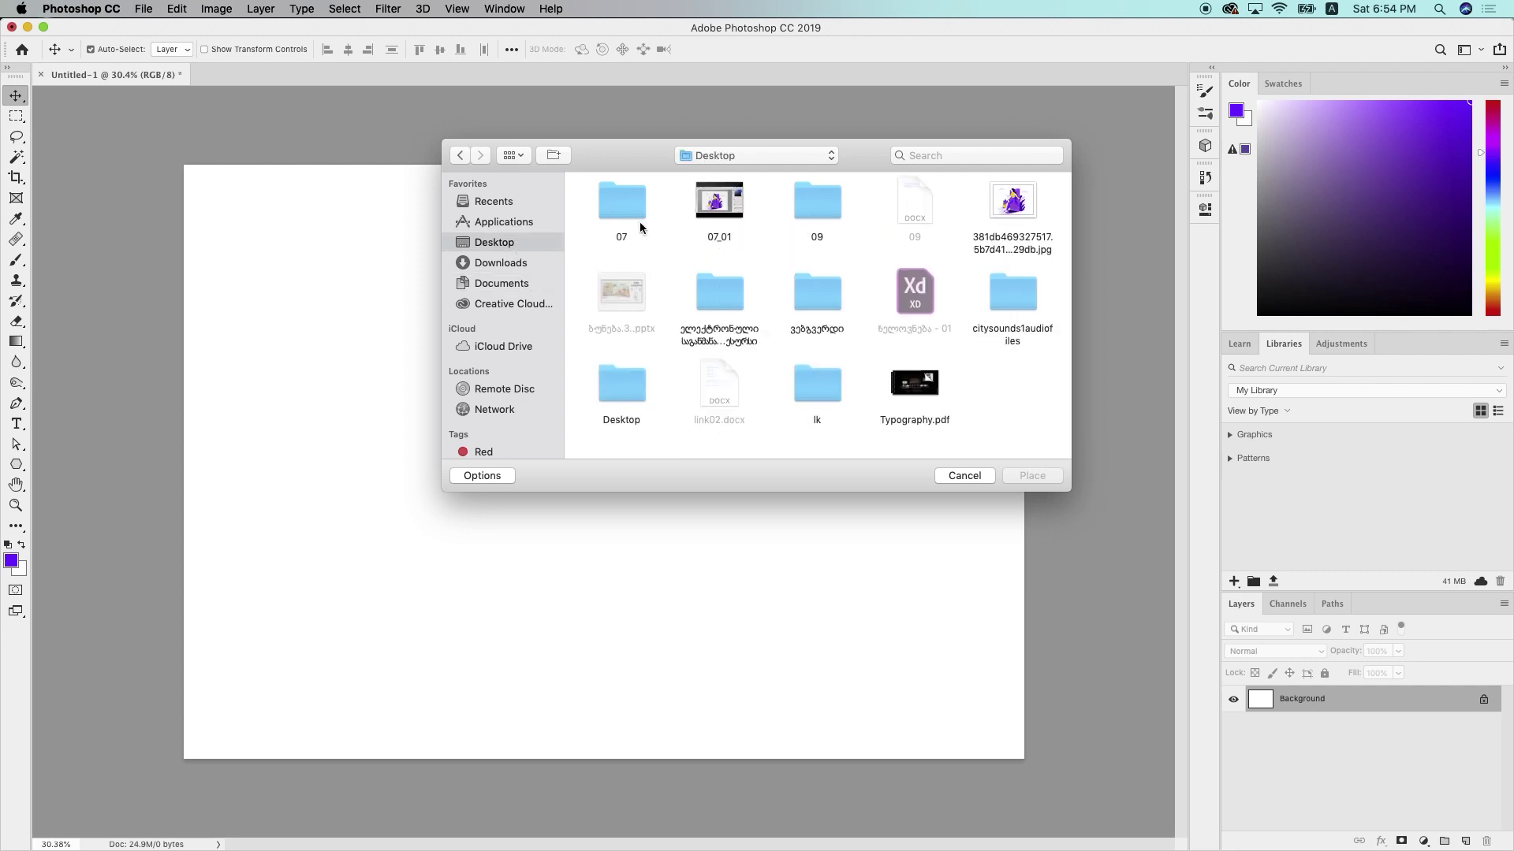
{"action": "double_click", "coordinate": [647, 200]}
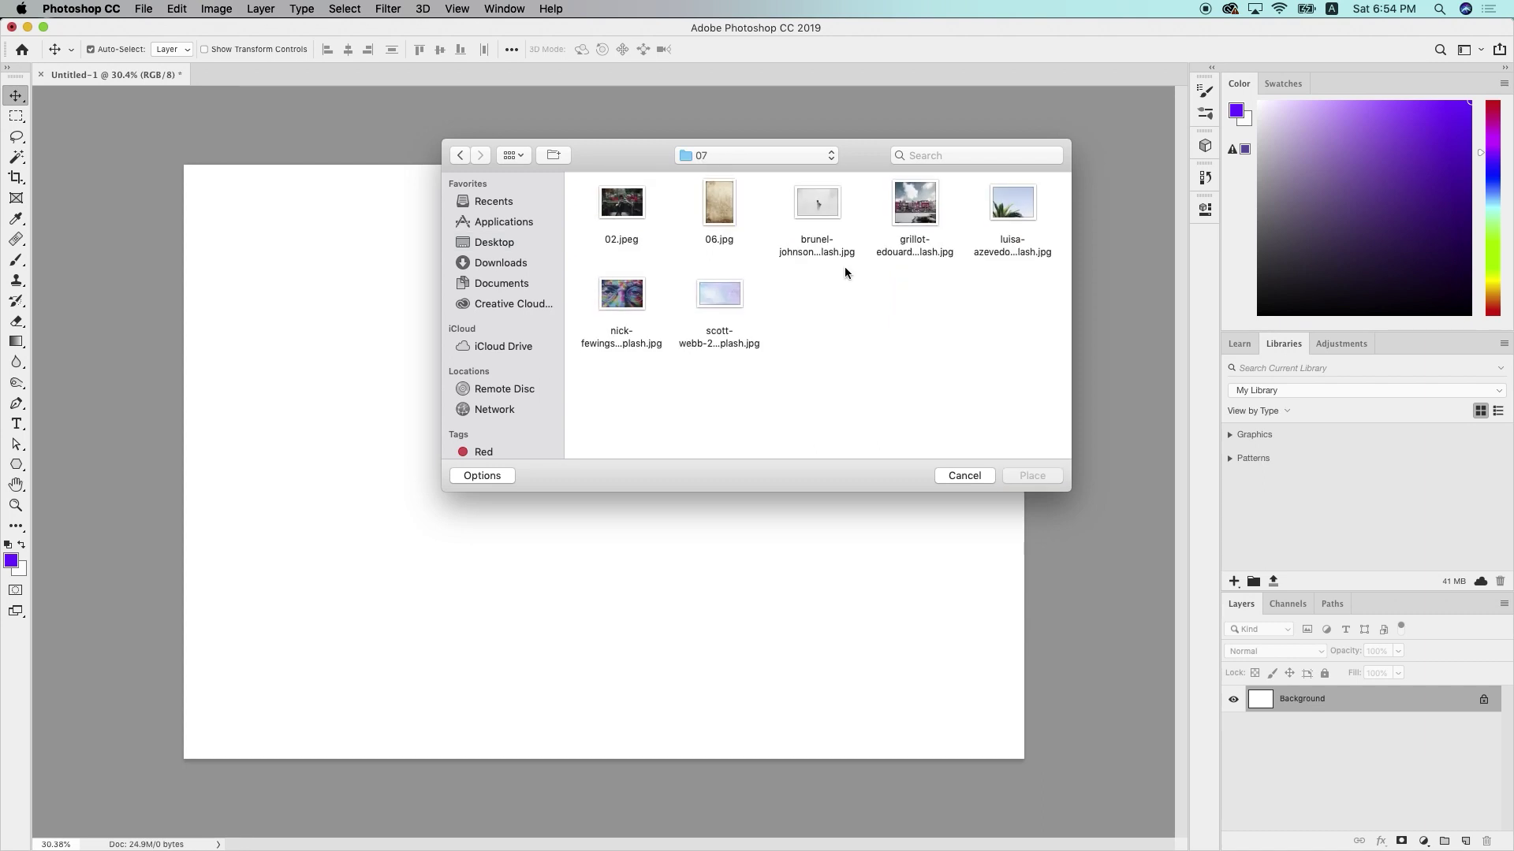
{"action": "left_click", "coordinate": [915, 206]}
{"action": "left_click", "coordinate": [1041, 477]}
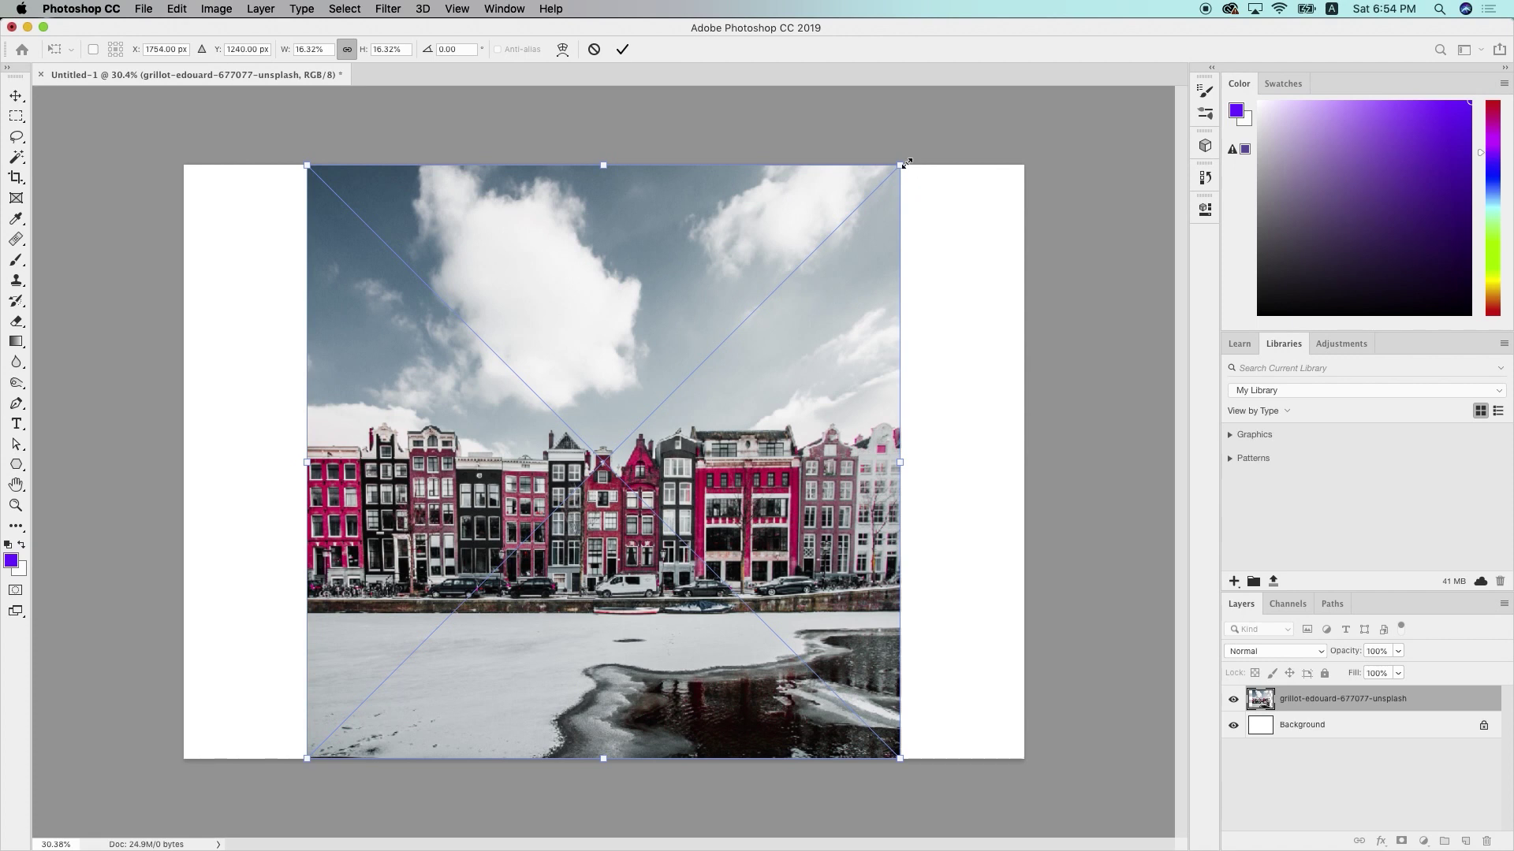
Enlarge the placed canal photo beyond the page edges so it covers the entire canvas, and commit the transform
{"action": "left_click_drag", "start_coordinate": [901, 164], "coordinate": [1061, 59]}
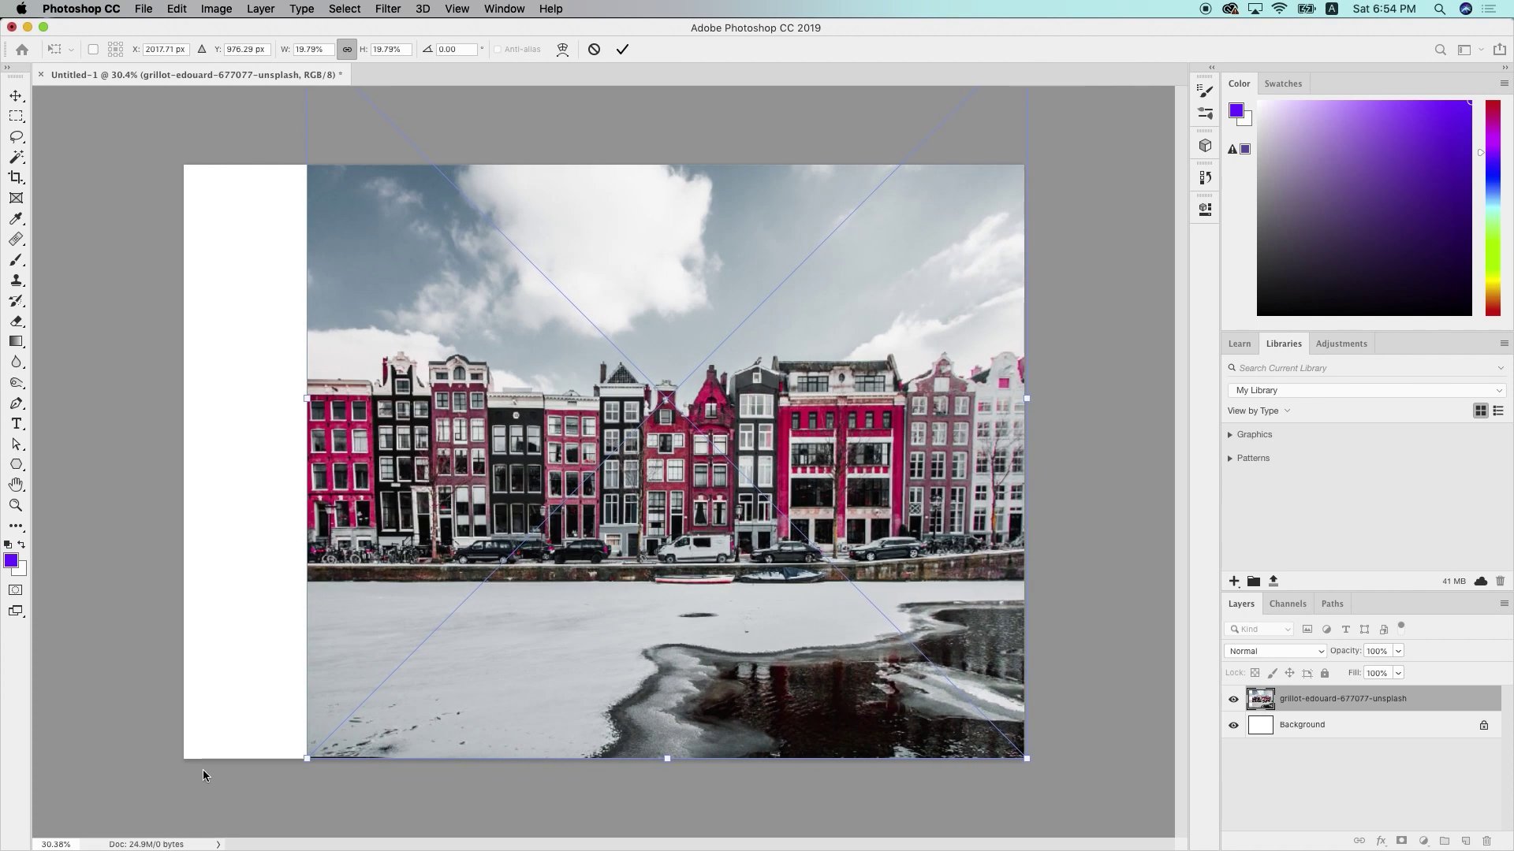
{"action": "left_click_drag", "start_coordinate": [307, 759], "coordinate": [114, 826]}
{"action": "key", "text": "Return"}
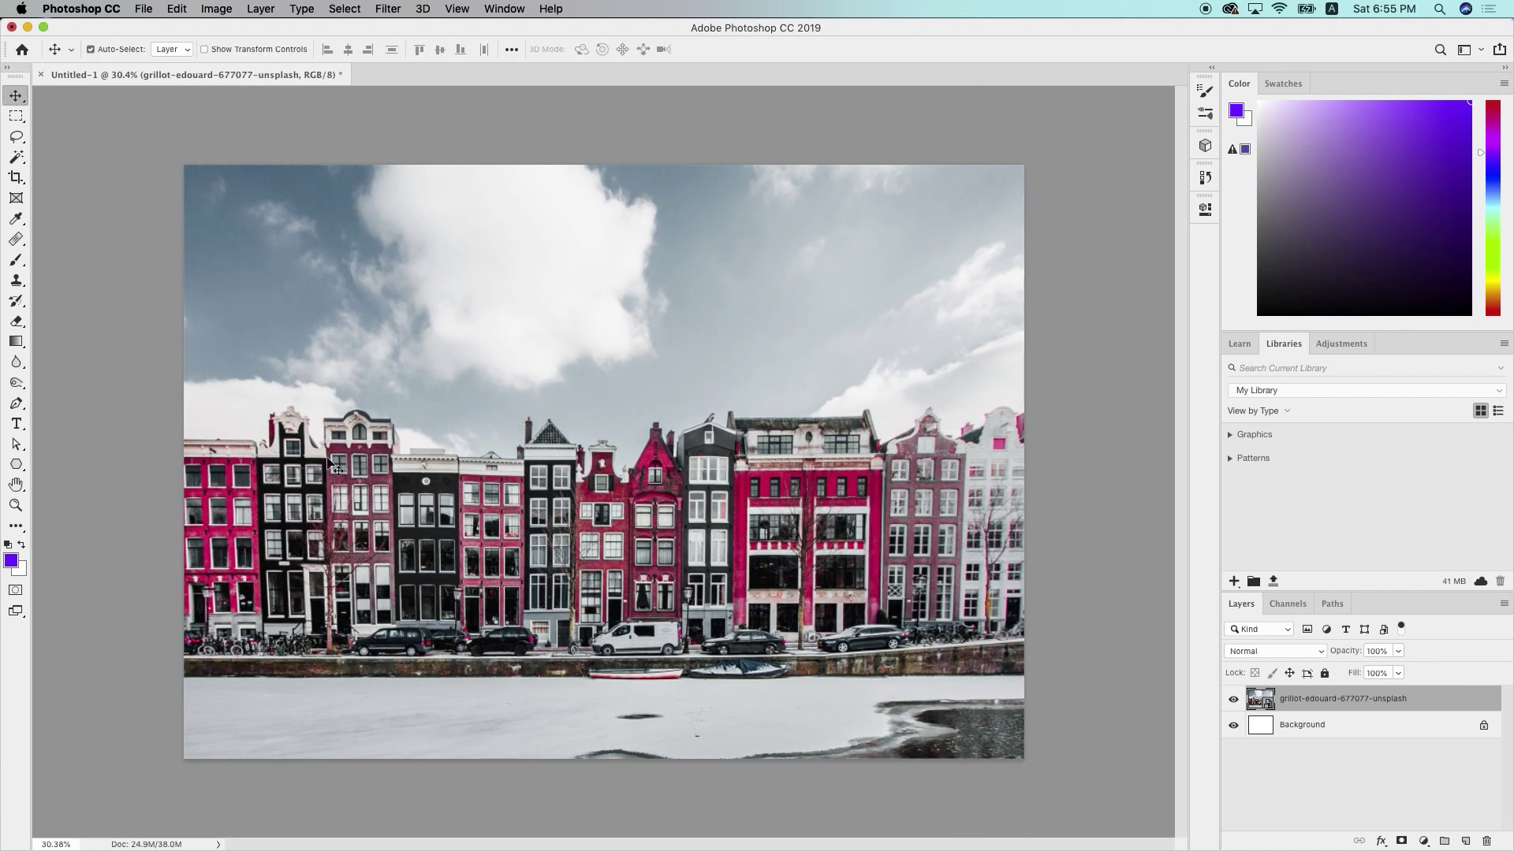
Add a point text layer with the placeholder "Lorem Ipsum" in the photo's sky and commit it
{"action": "key", "text": "super+equal"}
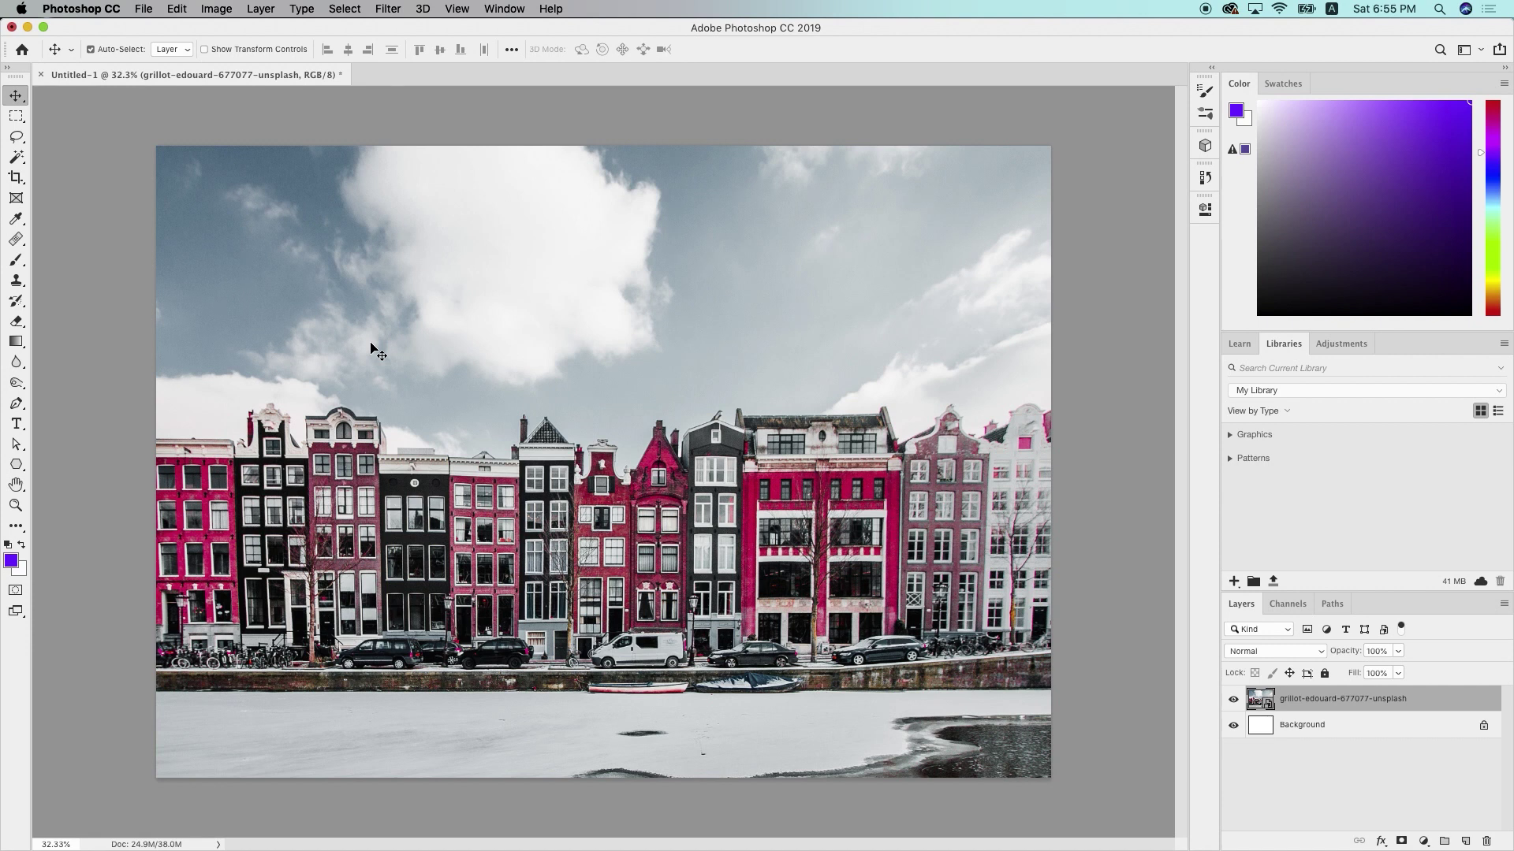
{"action": "left_click", "coordinate": [18, 425]}
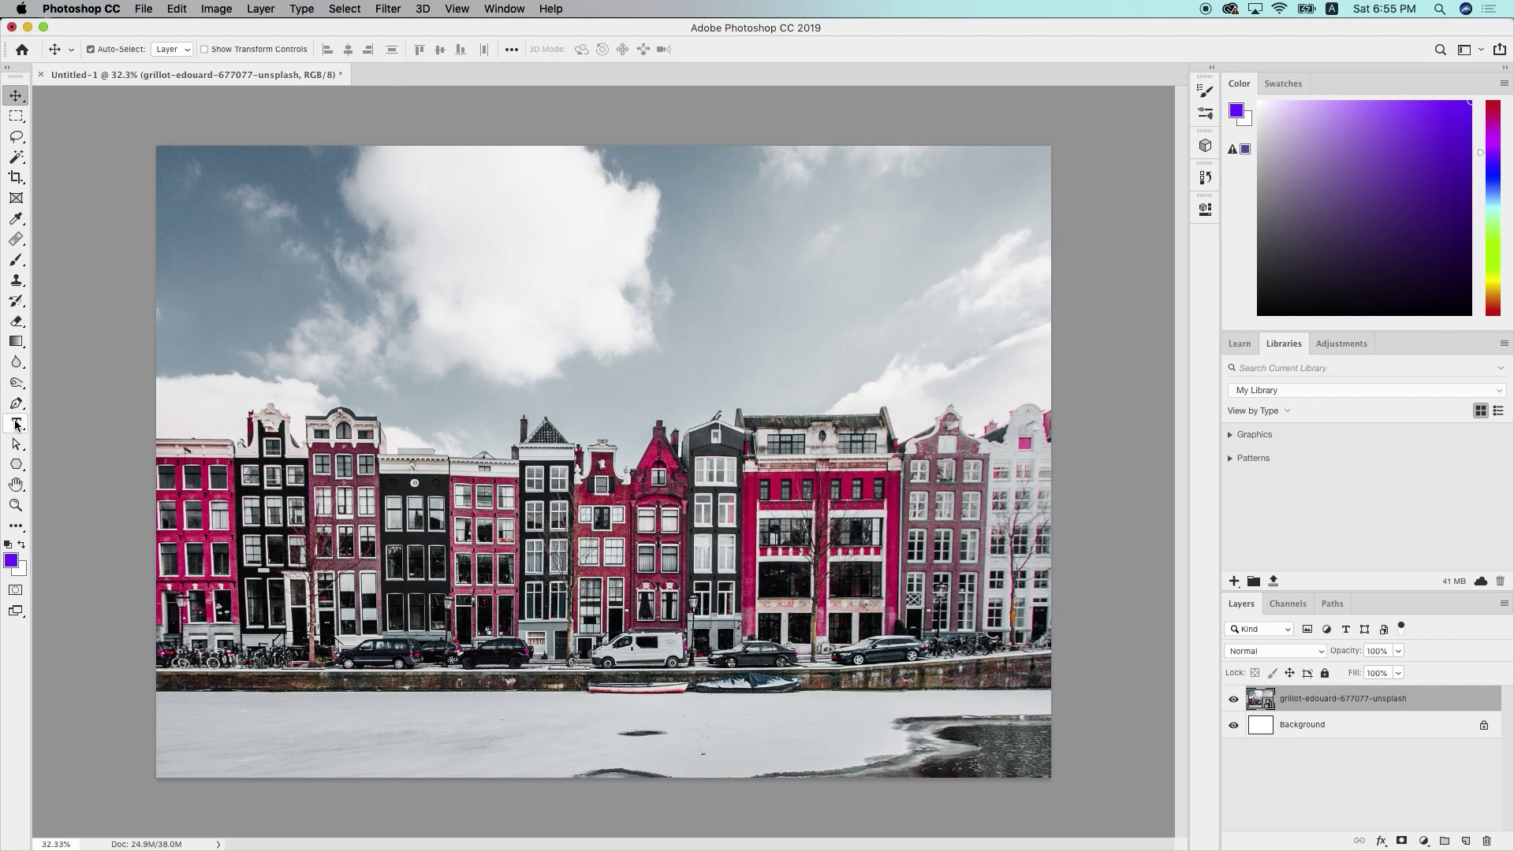
{"action": "left_click", "coordinate": [298, 250]}
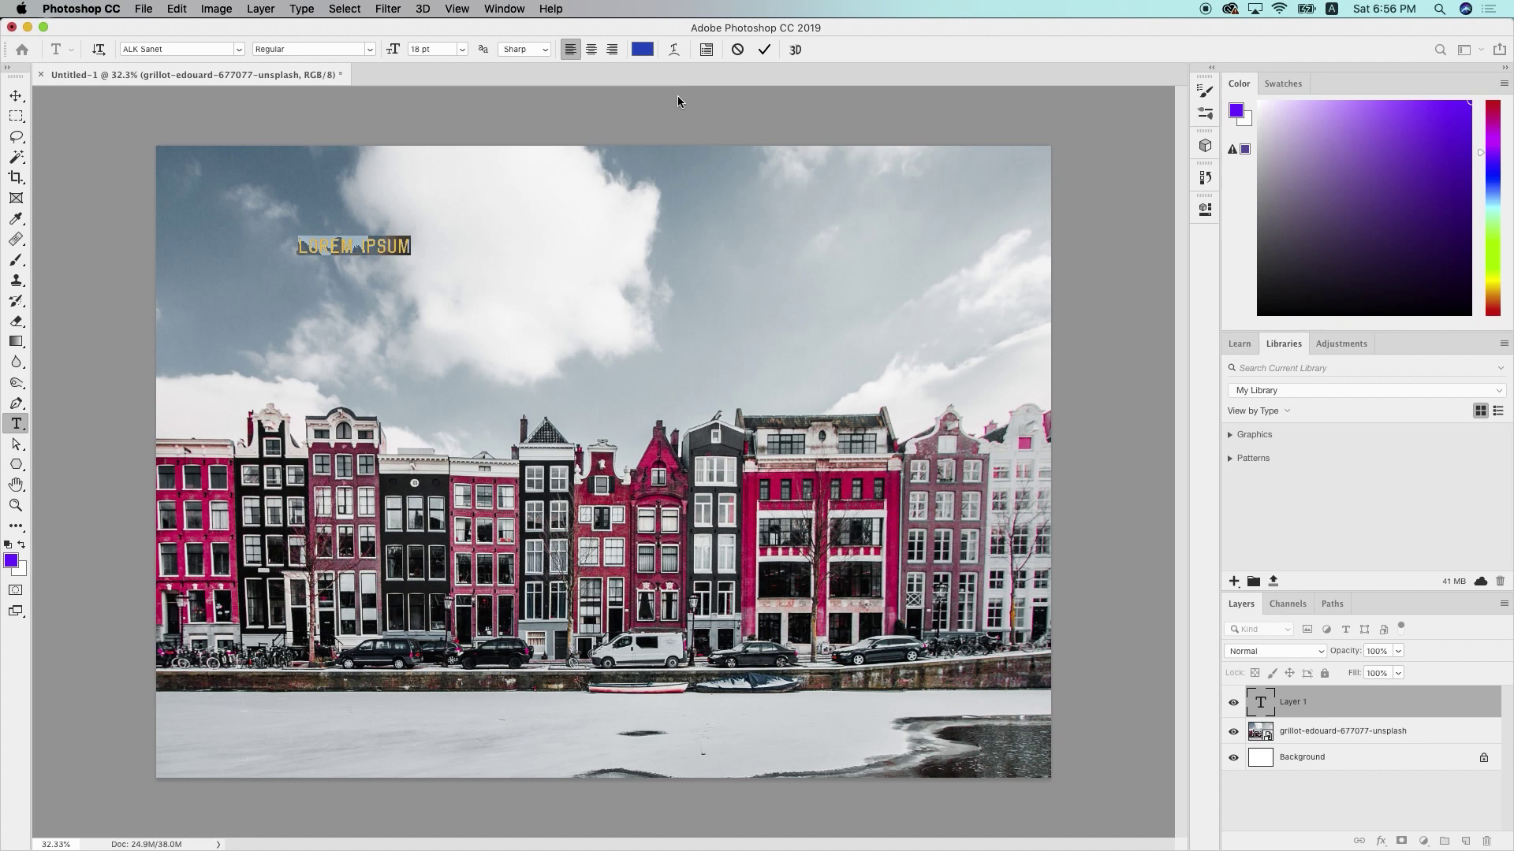
{"action": "left_click", "coordinate": [764, 49]}
{"action": "left_click", "coordinate": [16, 96]}
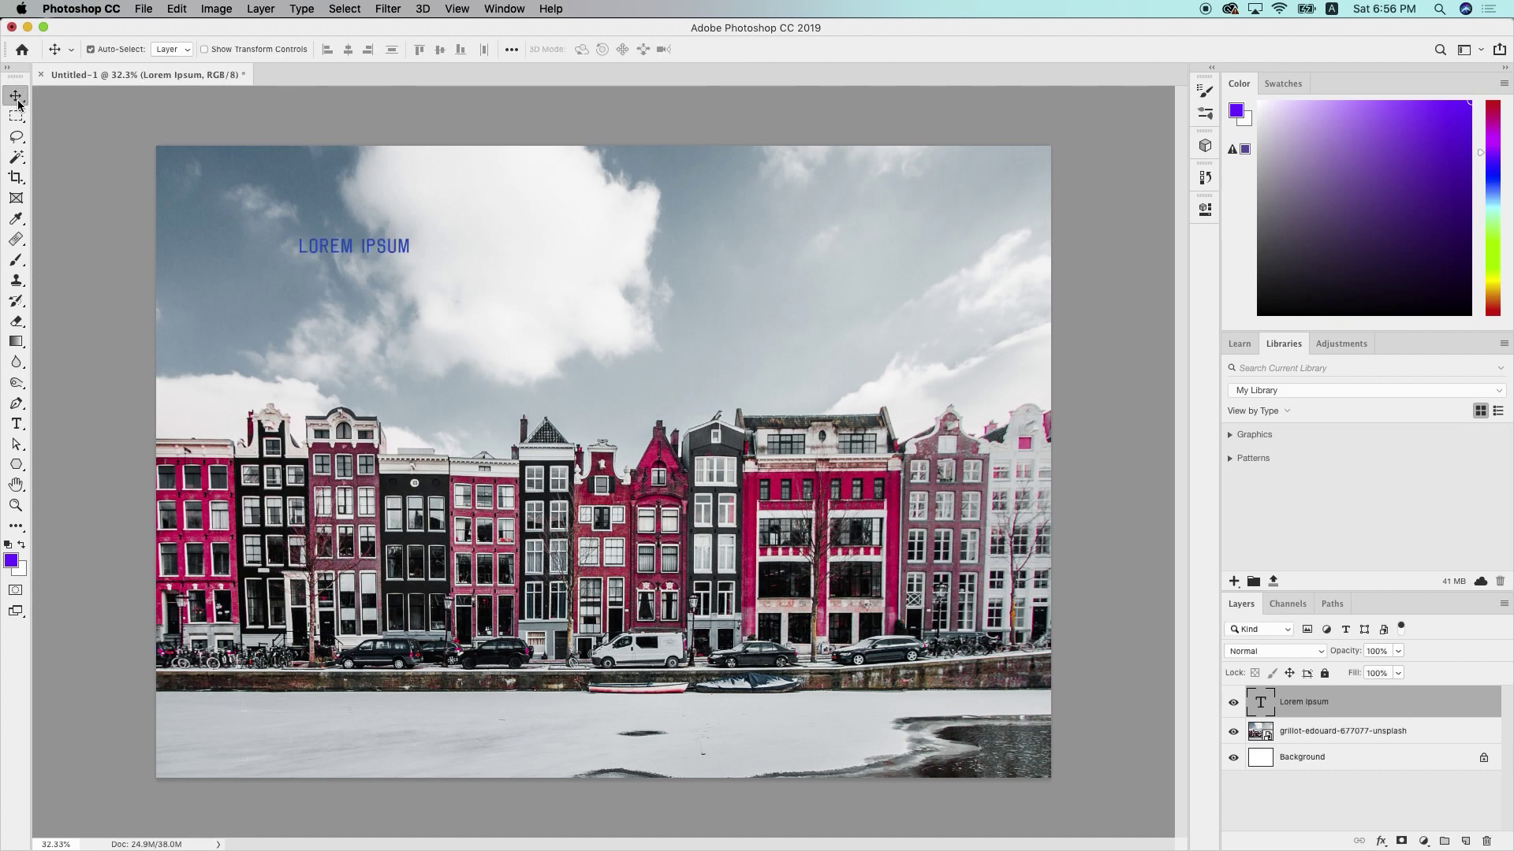
Scale the "Lorem Ipsum" text to about 603% and move it down so it overlaps the rooftops
{"action": "key", "text": "super+t"}
{"action": "left_click_drag", "start_coordinate": [409, 253], "coordinate": [947, 473]}
{"action": "left_click_drag", "start_coordinate": [883, 326], "coordinate": [880, 419]}
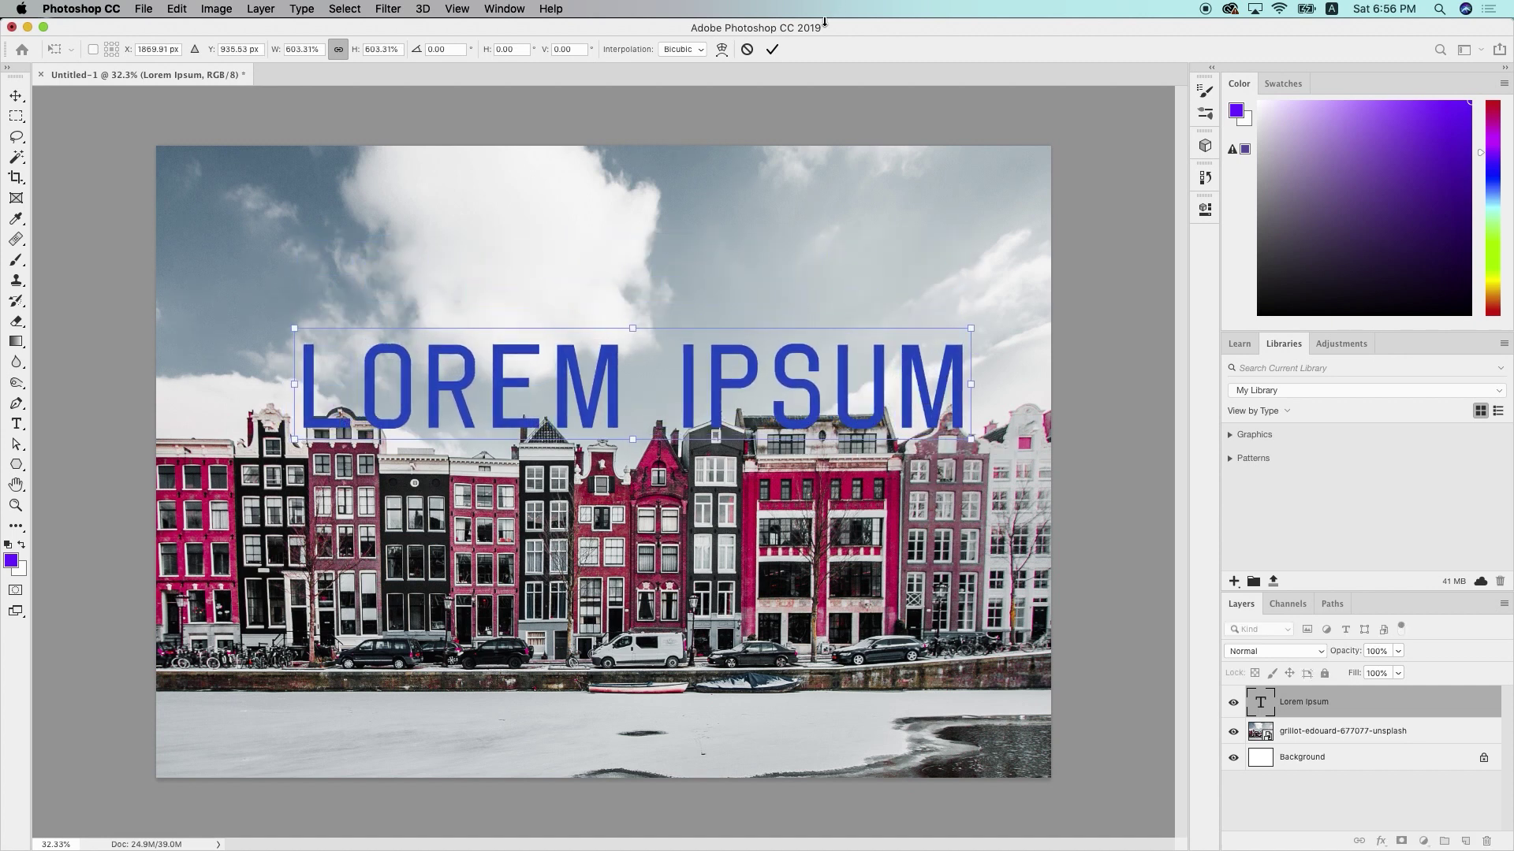
{"action": "left_click", "coordinate": [772, 49]}
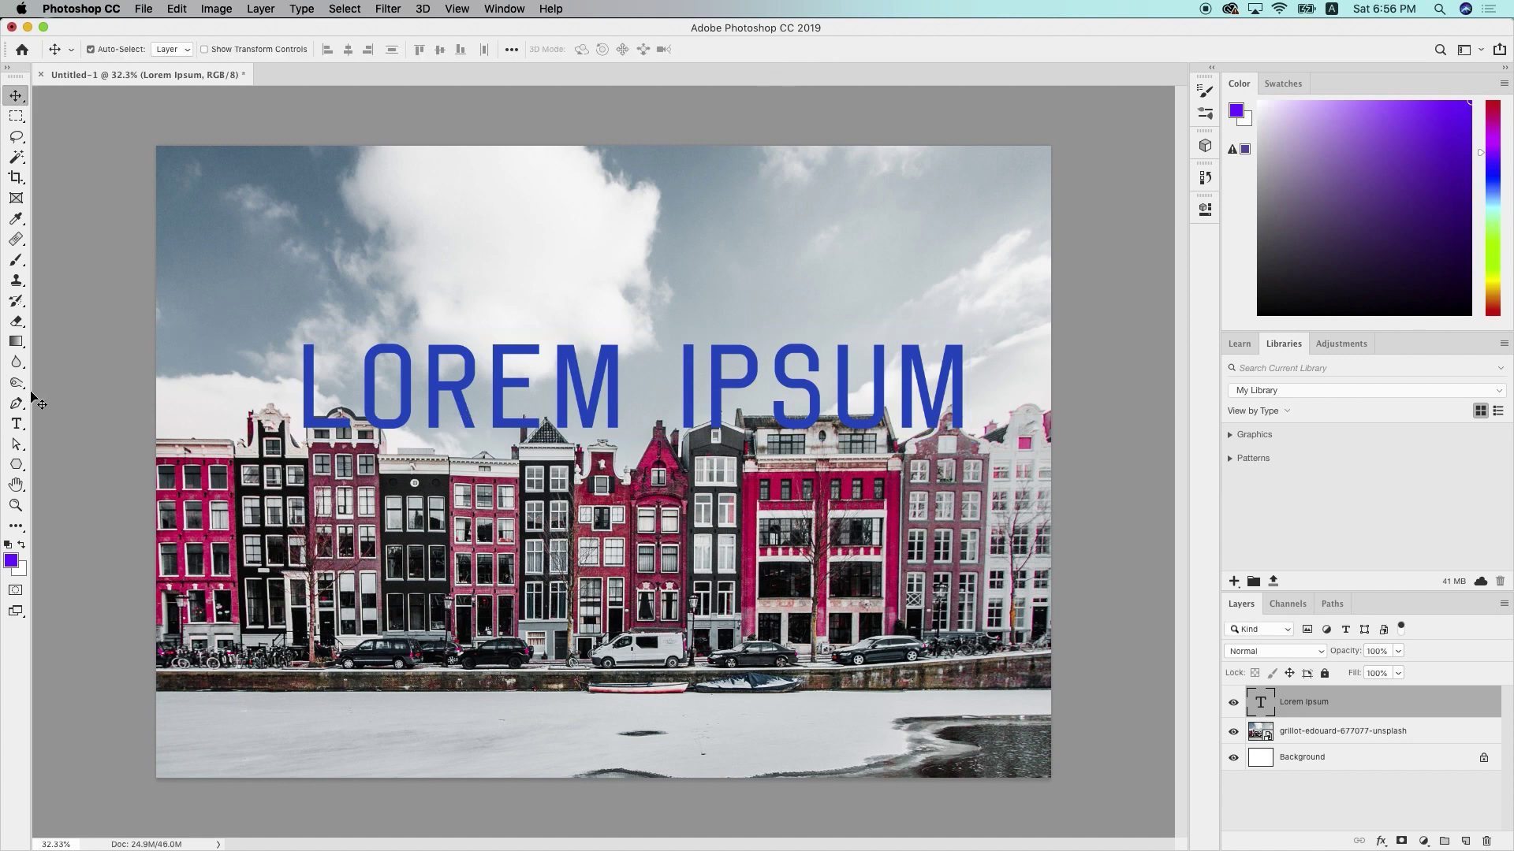
Select all of the "Lorem Ipsum" text and change its font to Arial Black
{"action": "left_click", "coordinate": [19, 423]}
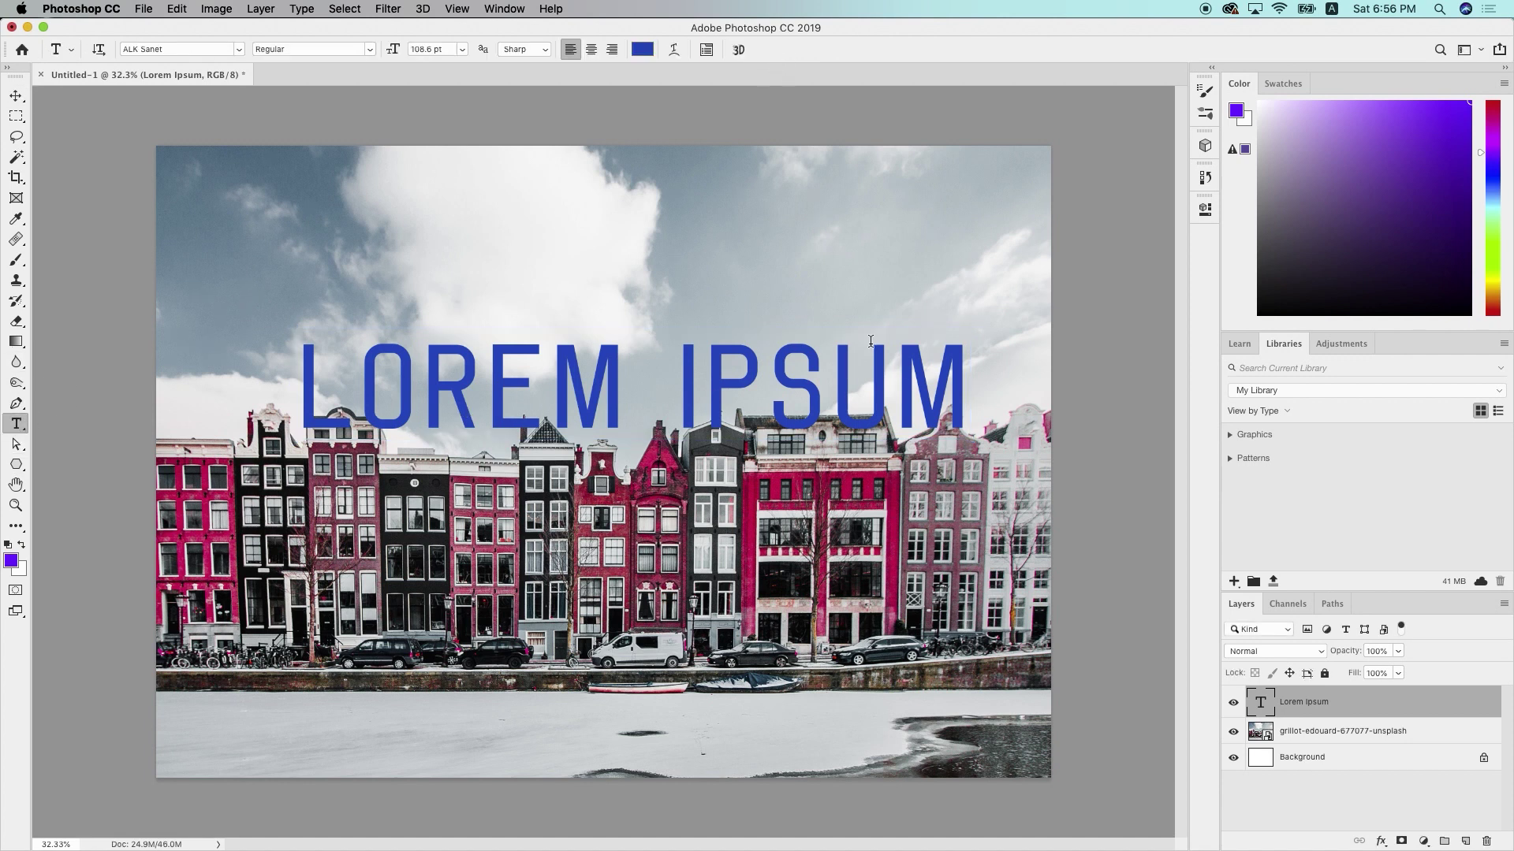
{"action": "left_click_drag", "start_coordinate": [982, 377], "coordinate": [296, 334]}
{"action": "left_click", "coordinate": [239, 50]}
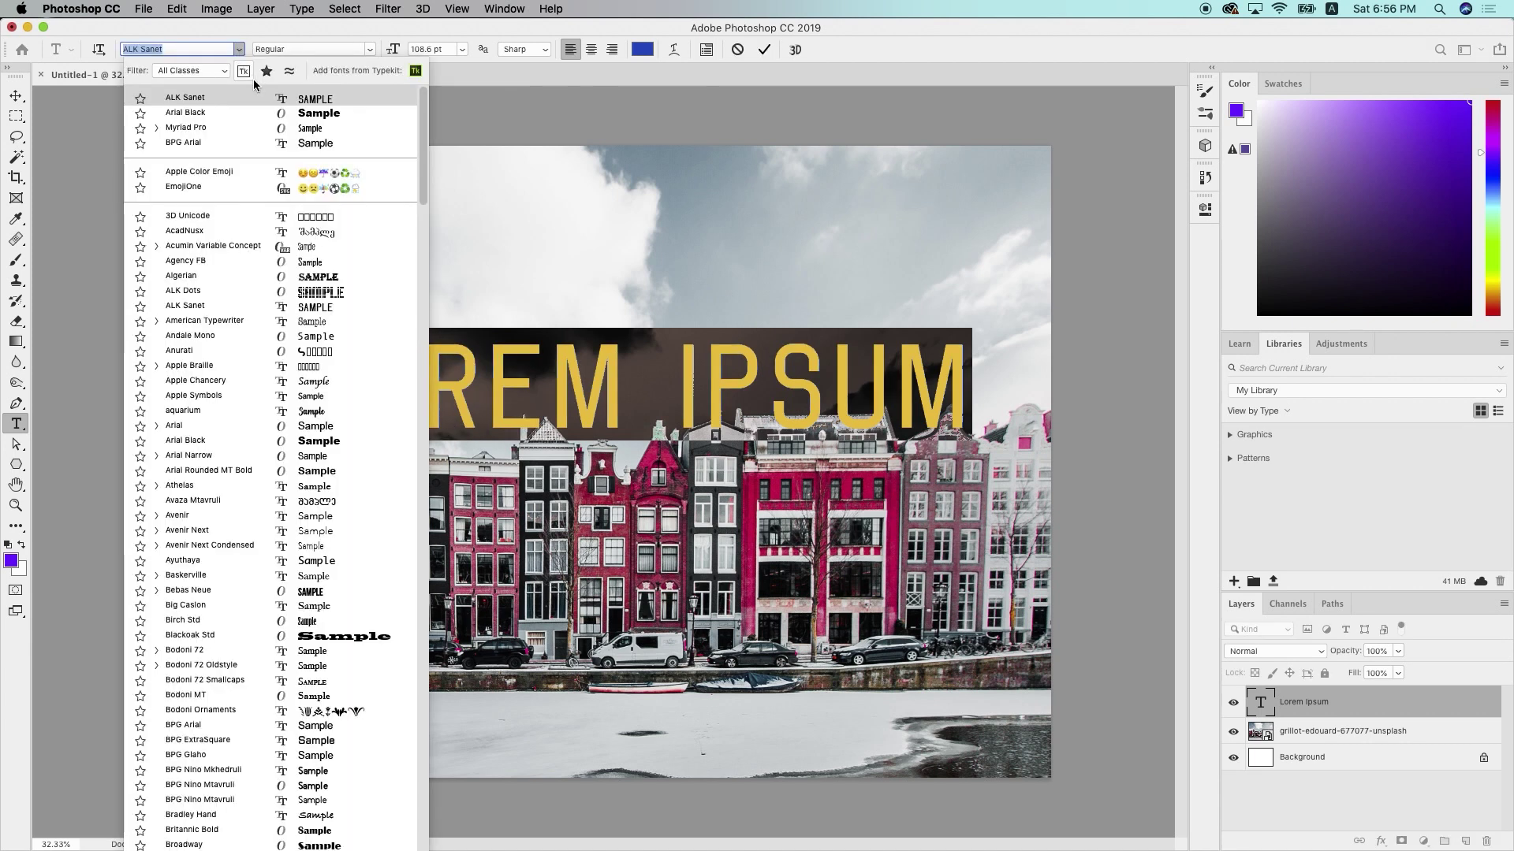
{"action": "left_click", "coordinate": [260, 113]}
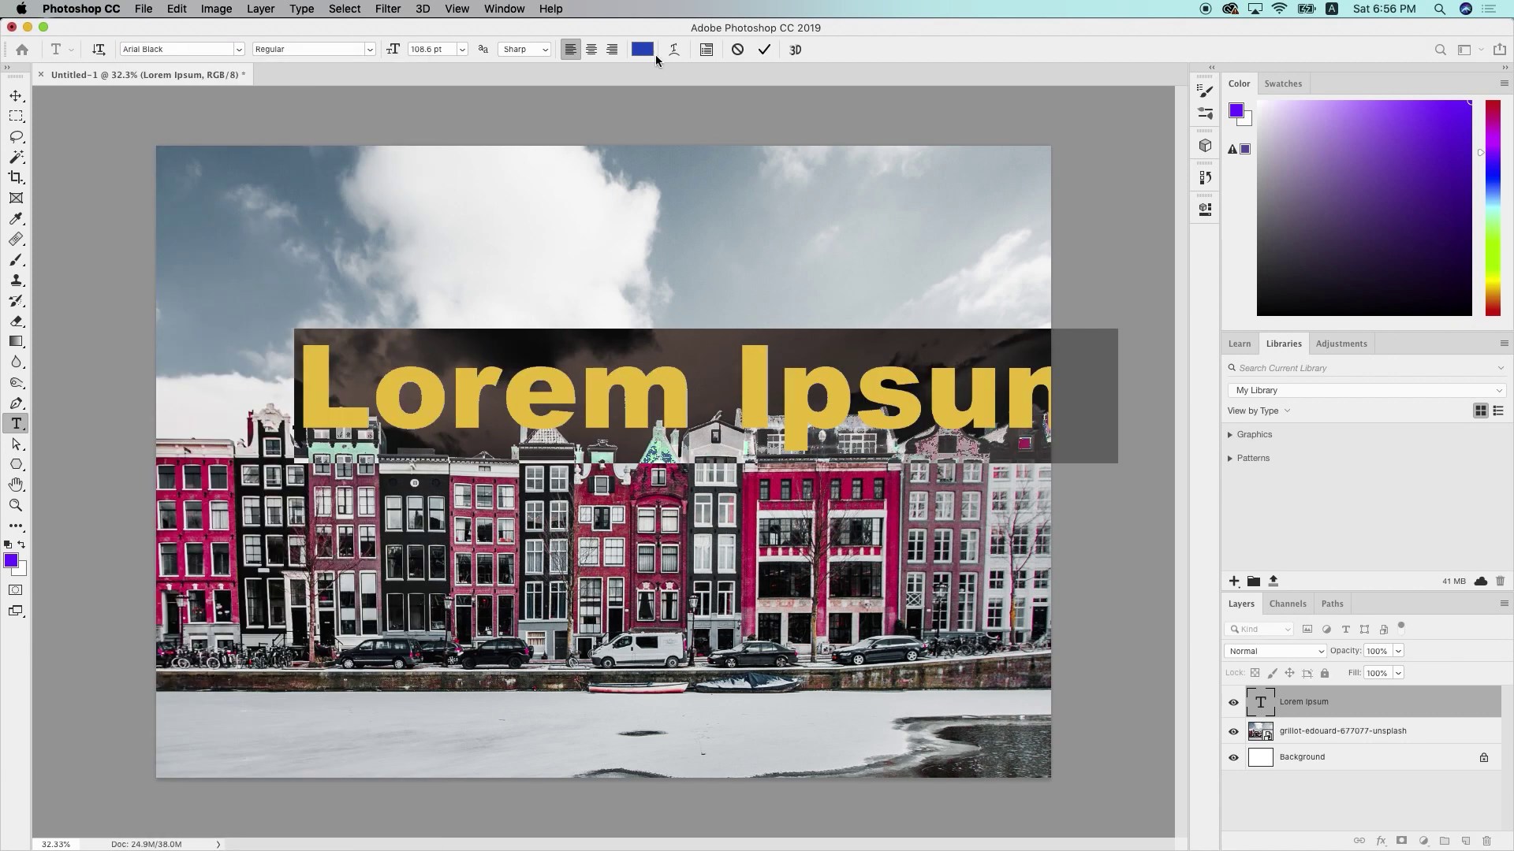
{"action": "left_click", "coordinate": [764, 49]}
Scale the "Lorem Ipsum" text to about 92% and move it near the horizontal centre, lower across the rooftops
{"action": "key", "text": "v"}
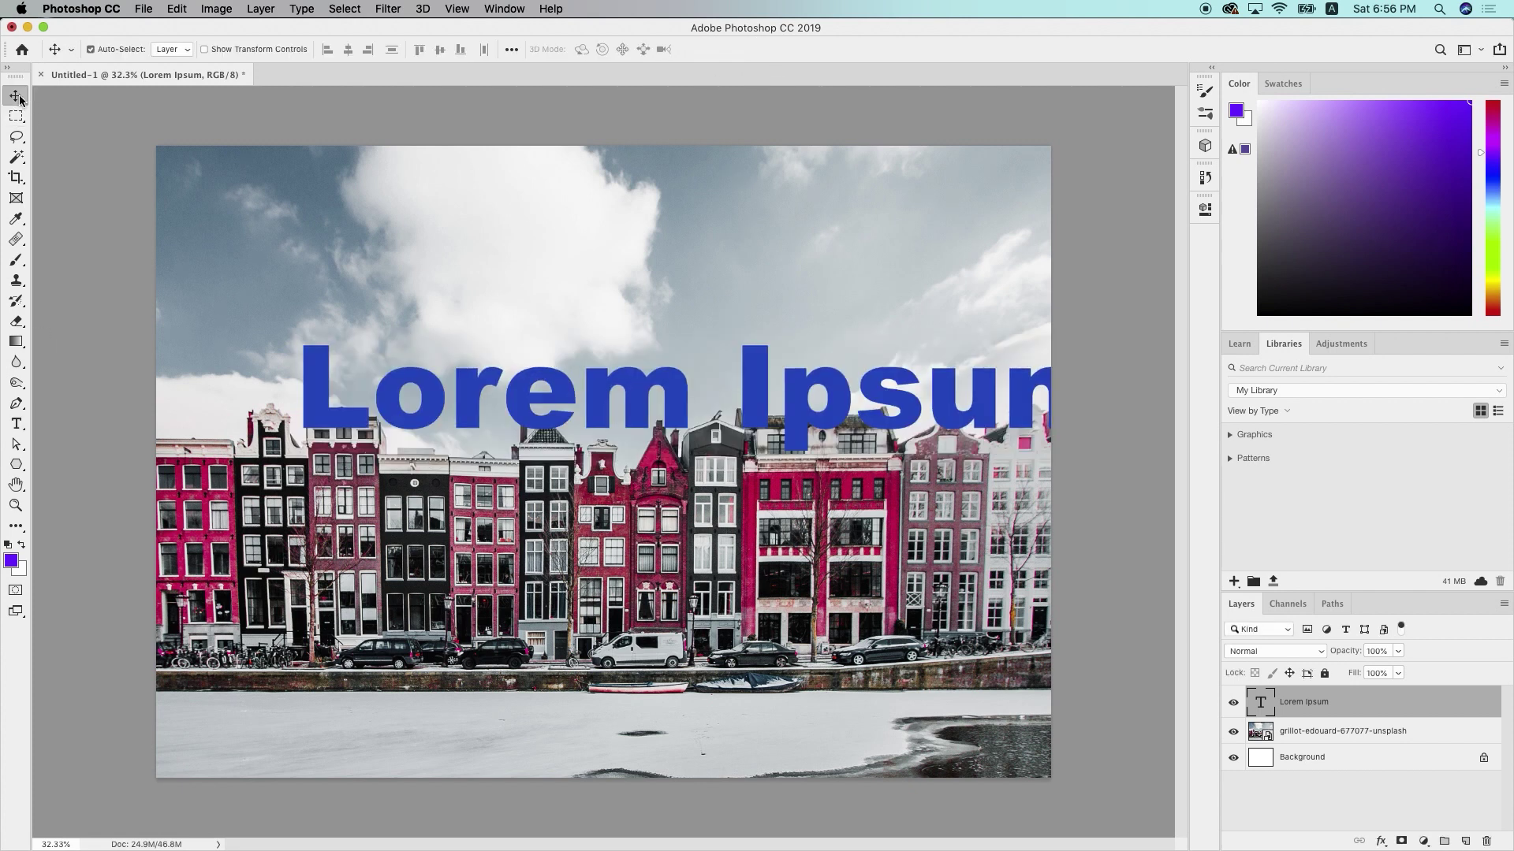
{"action": "key", "text": "ctrl+t"}
{"action": "left_click_drag", "start_coordinate": [1117, 462], "coordinate": [1051, 455]}
{"action": "left_click_drag", "start_coordinate": [1000, 407], "coordinate": [936, 416]}
{"action": "left_click_drag", "start_coordinate": [937, 416], "coordinate": [936, 415]}
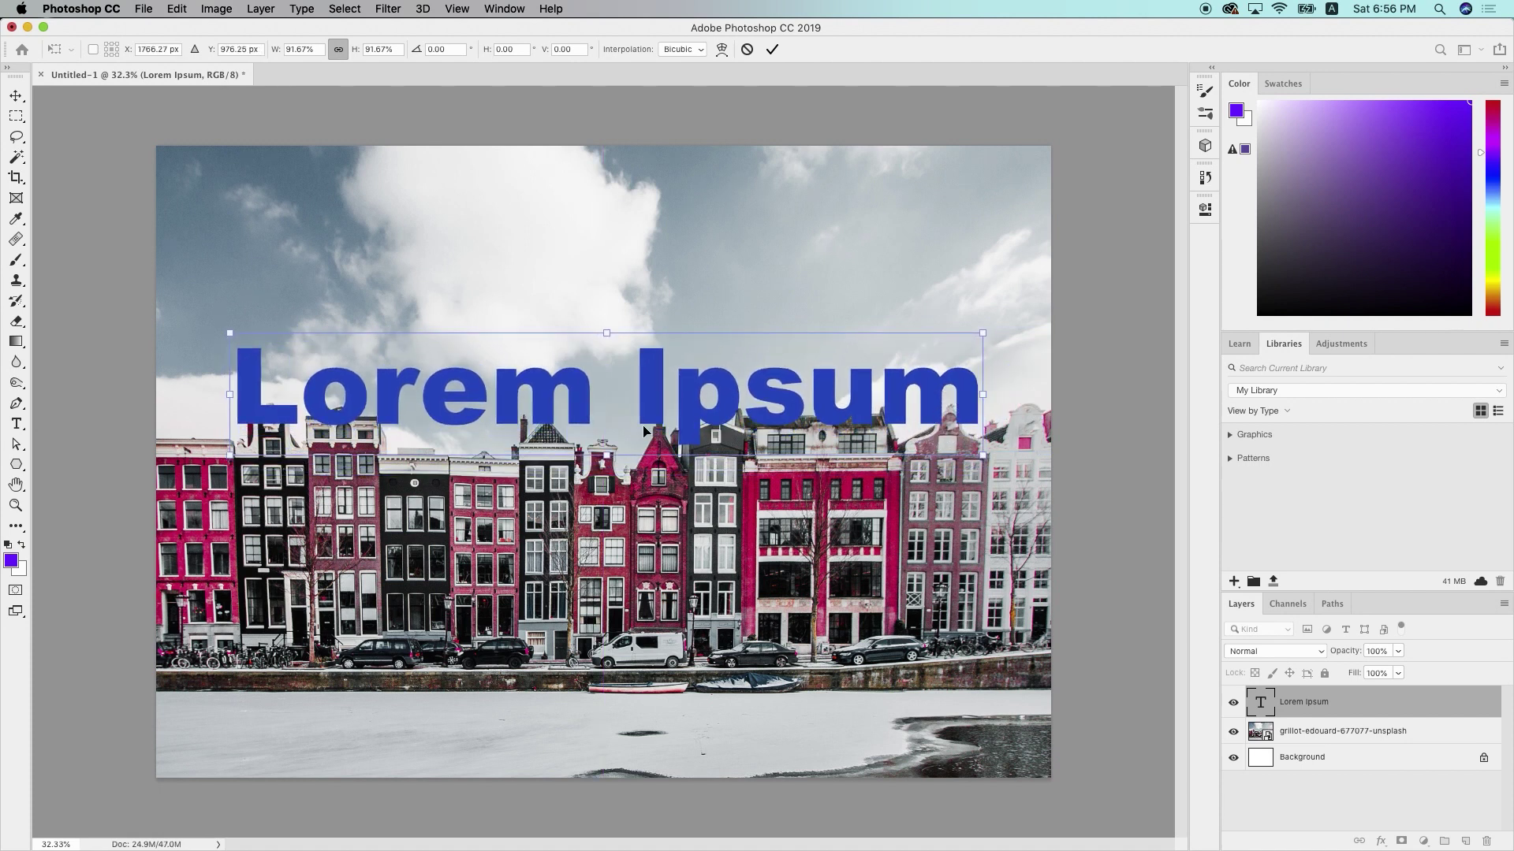
{"action": "left_click_drag", "start_coordinate": [585, 411], "coordinate": [585, 439]}
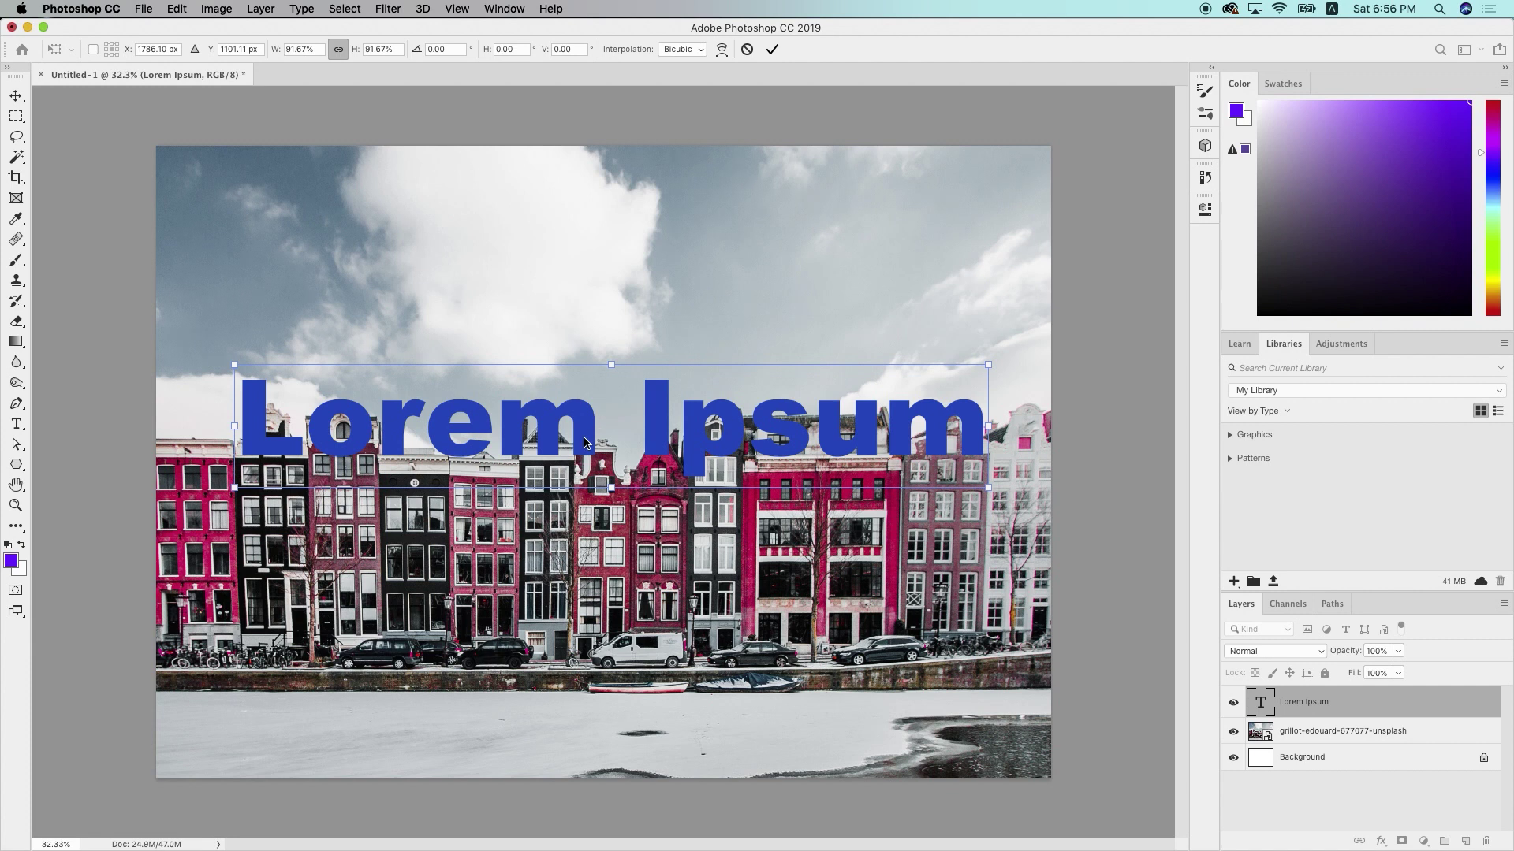
{"action": "key", "text": "Return"}
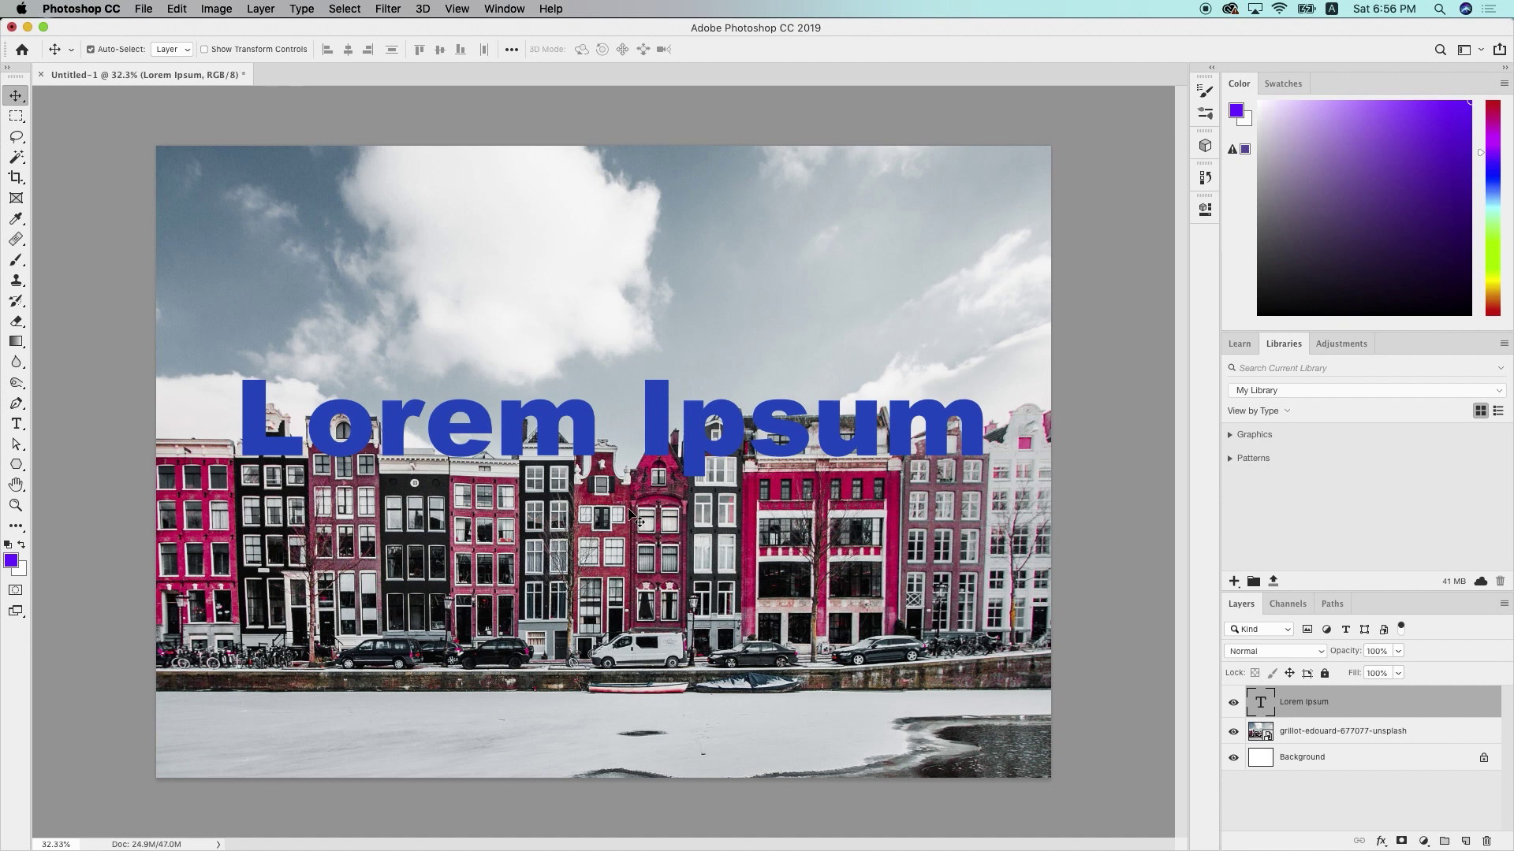
Activate the Eyedropper tool for sampling a color from the canal photo
{"action": "left_click", "coordinate": [15, 218]}
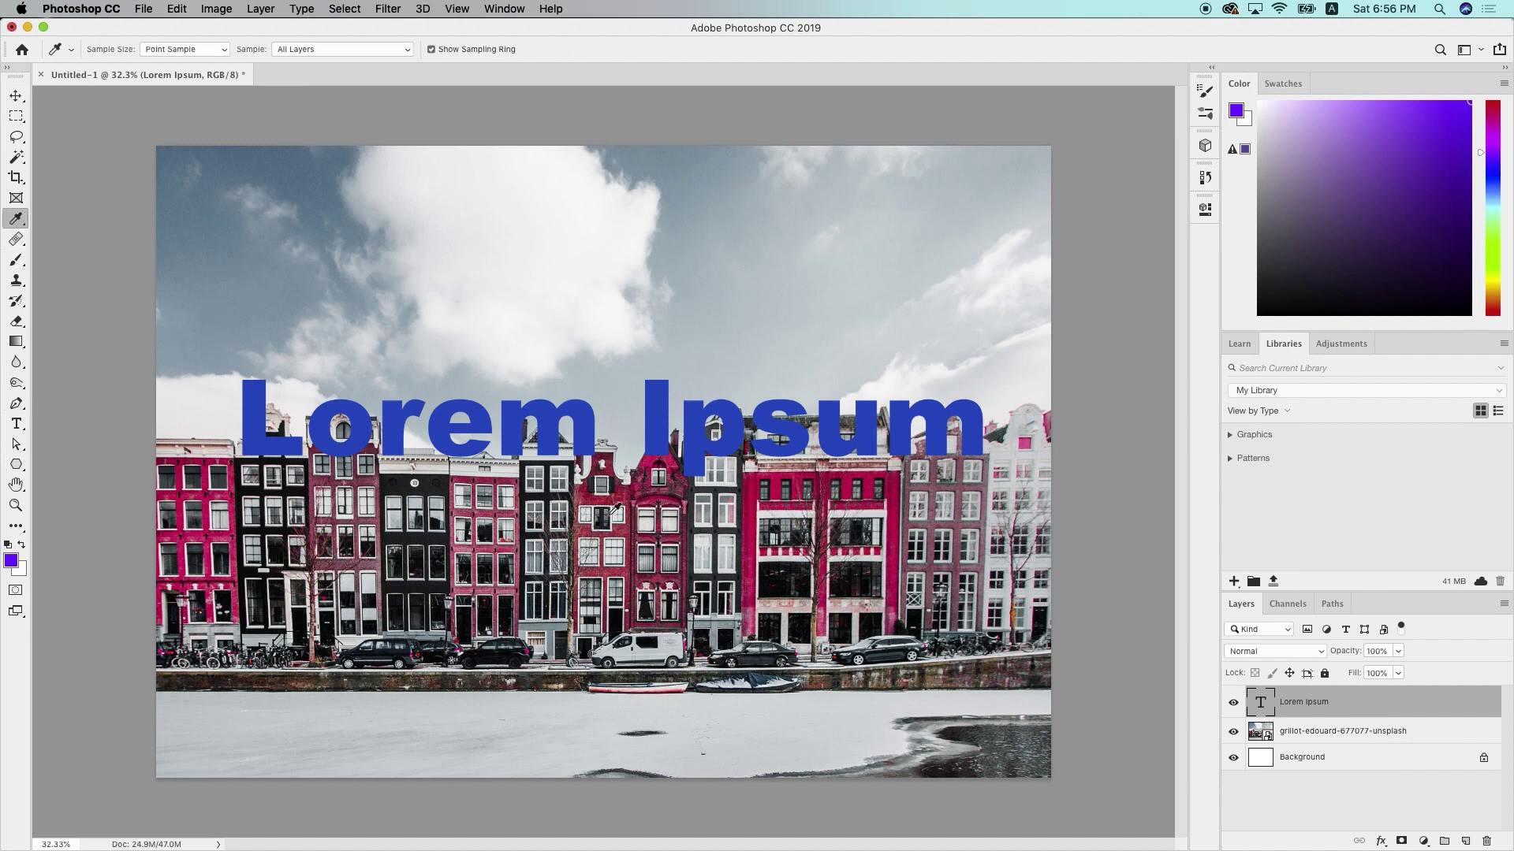
Sample the red facade below the text as the foreground color and copy its hex code d53d68
{"action": "left_click", "coordinate": [644, 465]}
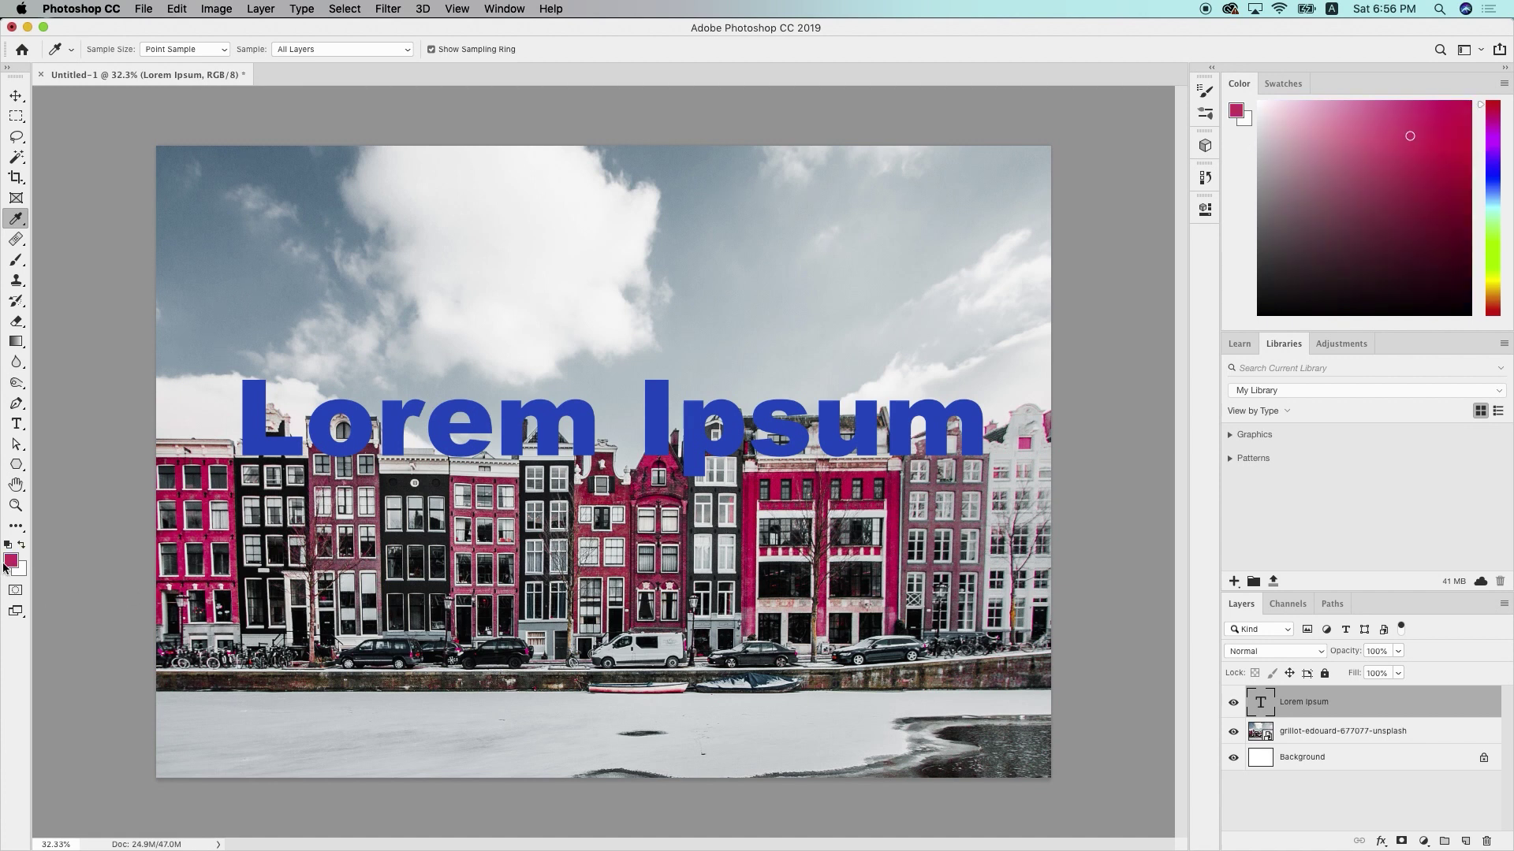
{"action": "left_click", "coordinate": [11, 561]}
{"action": "key", "text": "super+c"}
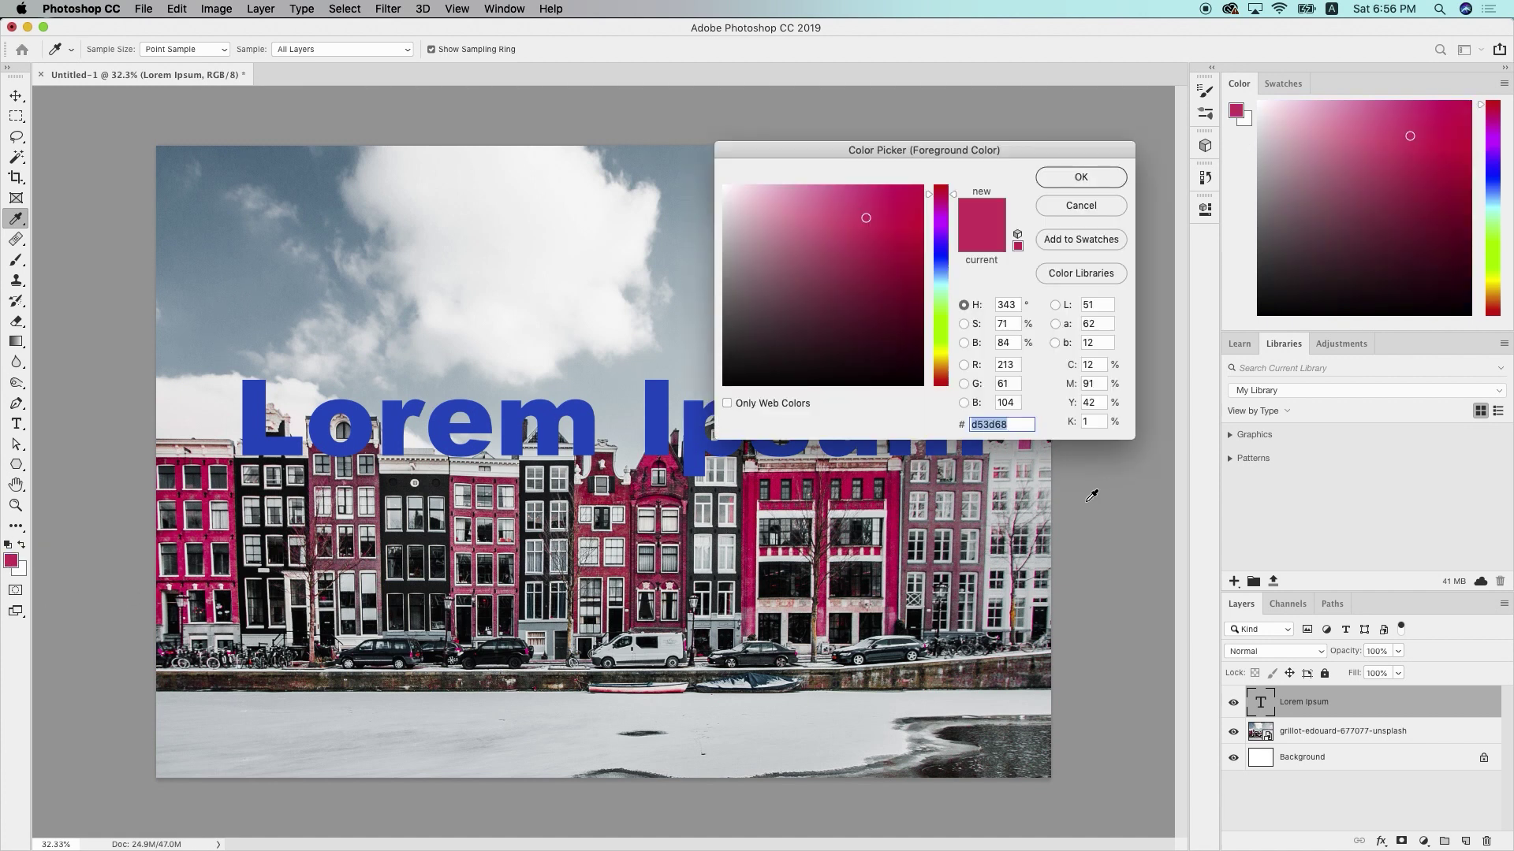
{"action": "left_click", "coordinate": [1103, 170]}
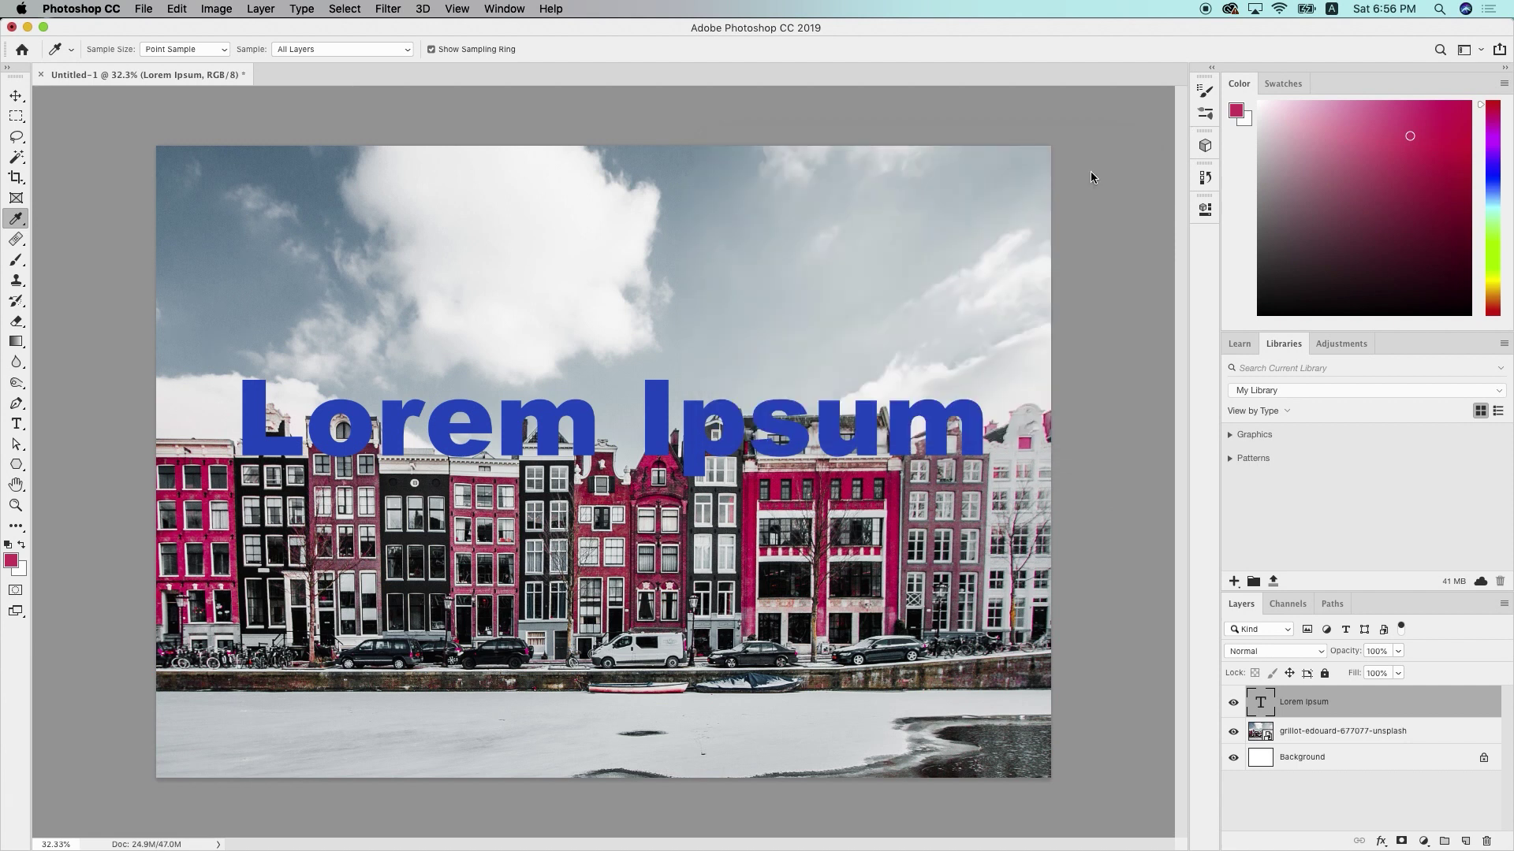
Recolor the whole "Lorem Ipsum" text with the copied hex value d53d68
{"action": "left_click", "coordinate": [16, 423]}
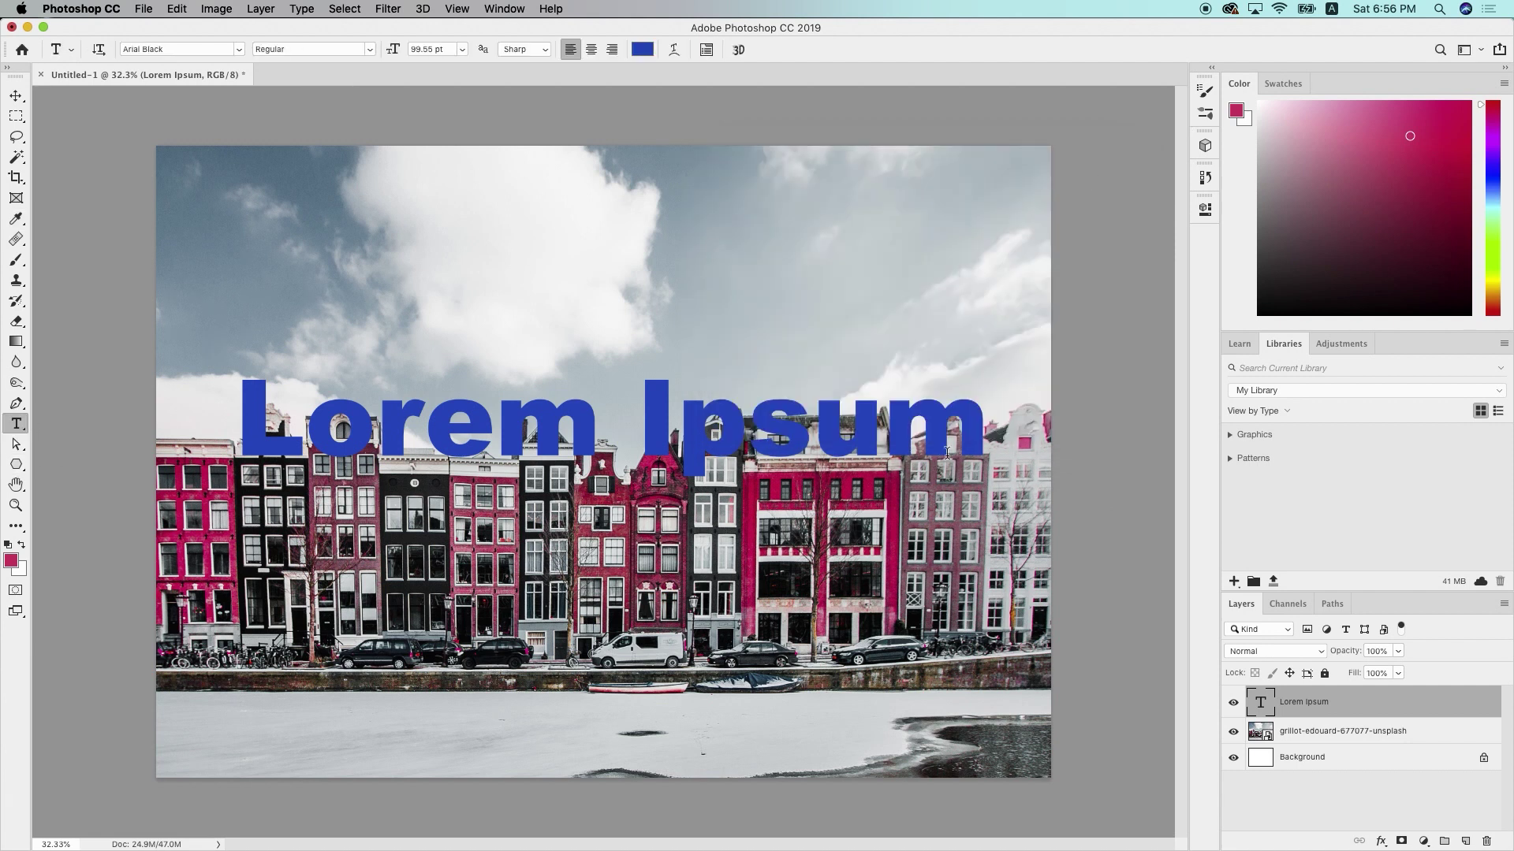
{"action": "triple_click", "coordinate": [977, 428]}
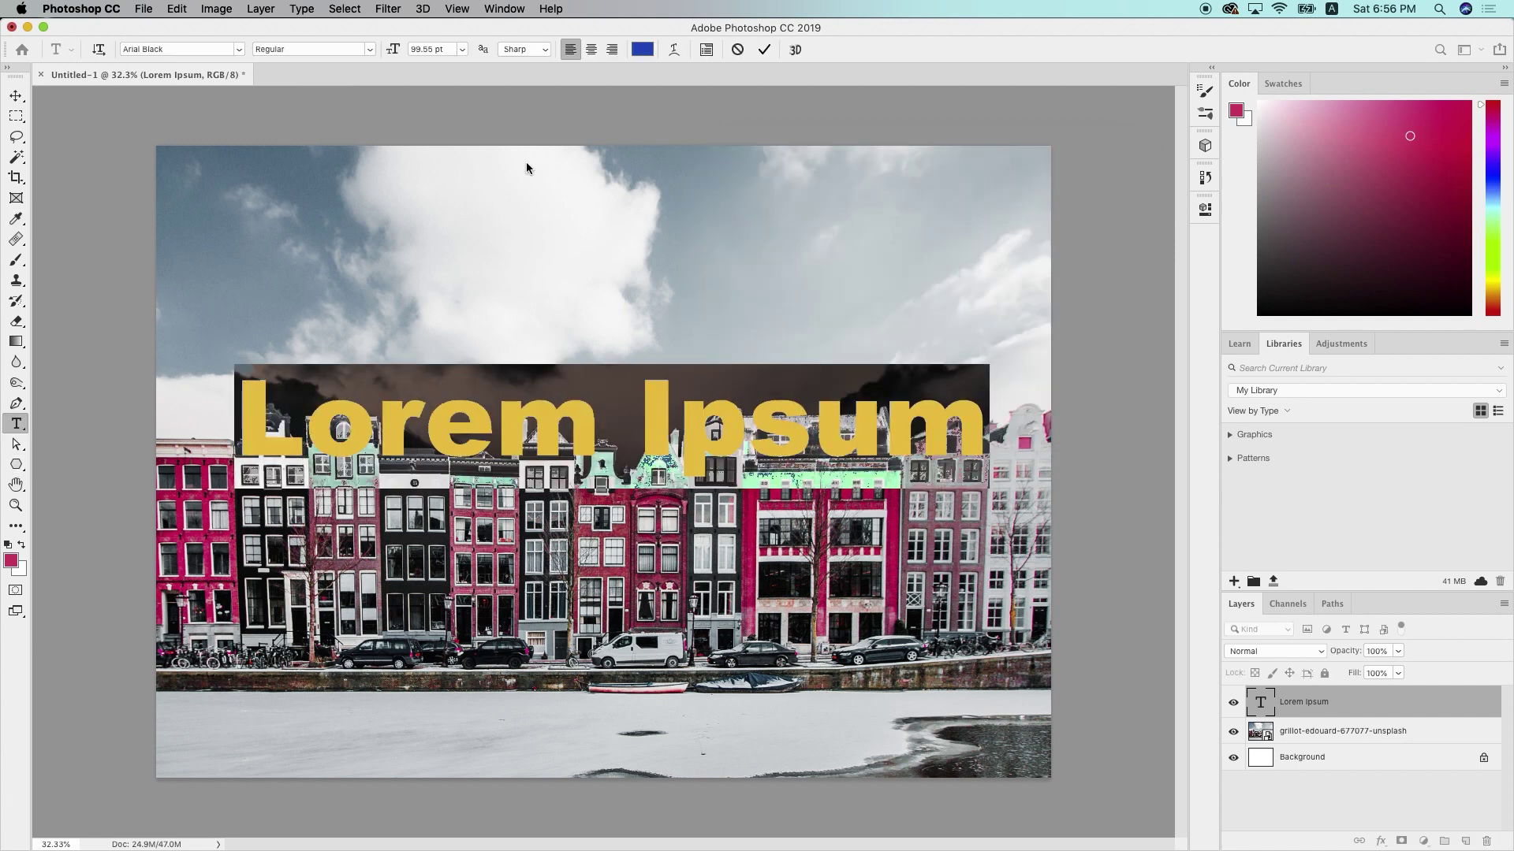
{"action": "left_click", "coordinate": [642, 49]}
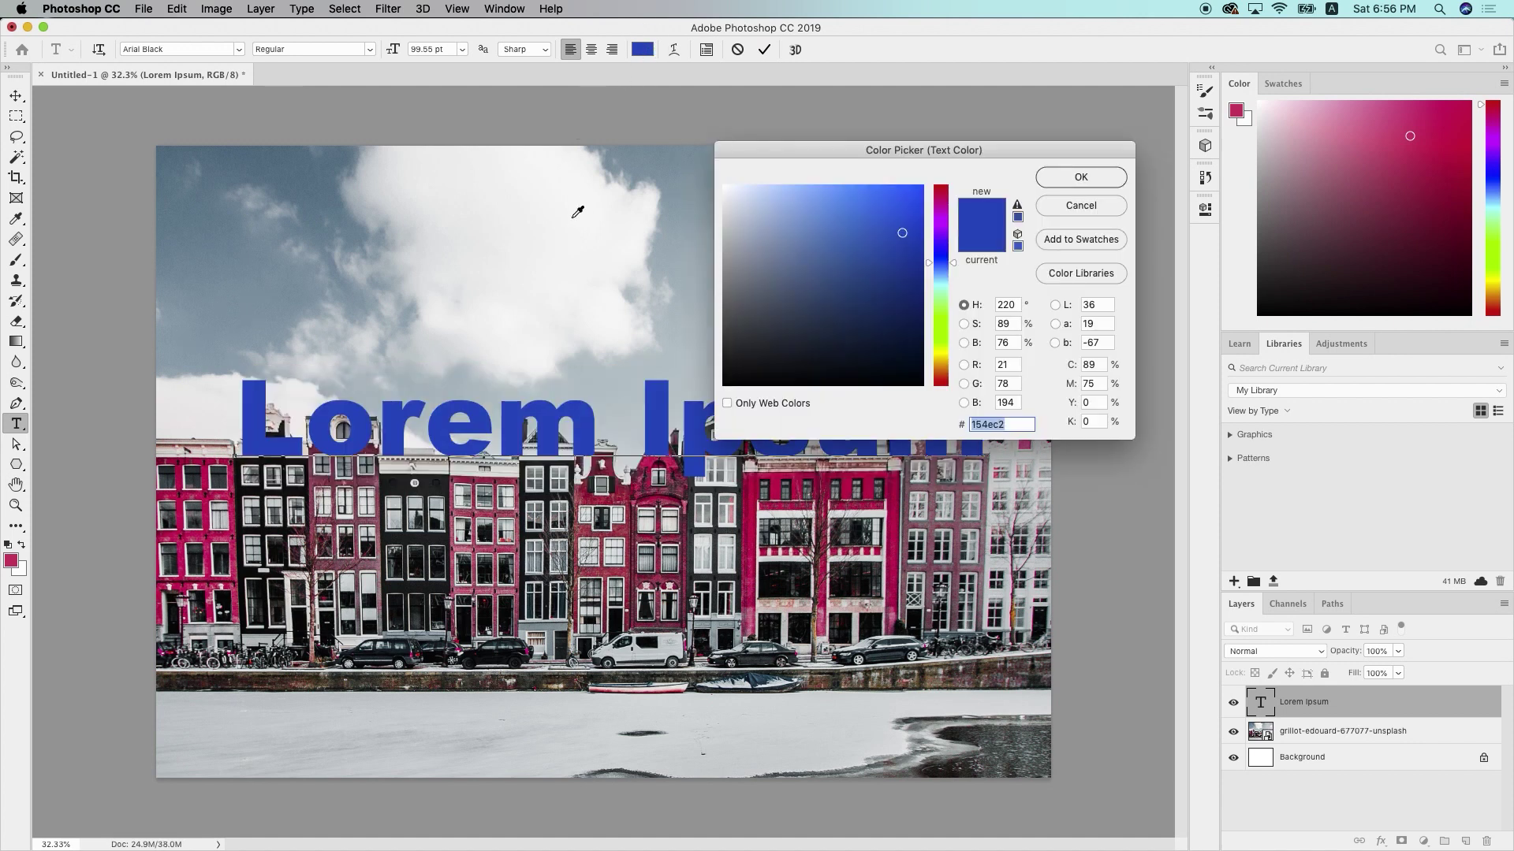
{"action": "key", "text": "super+v"}
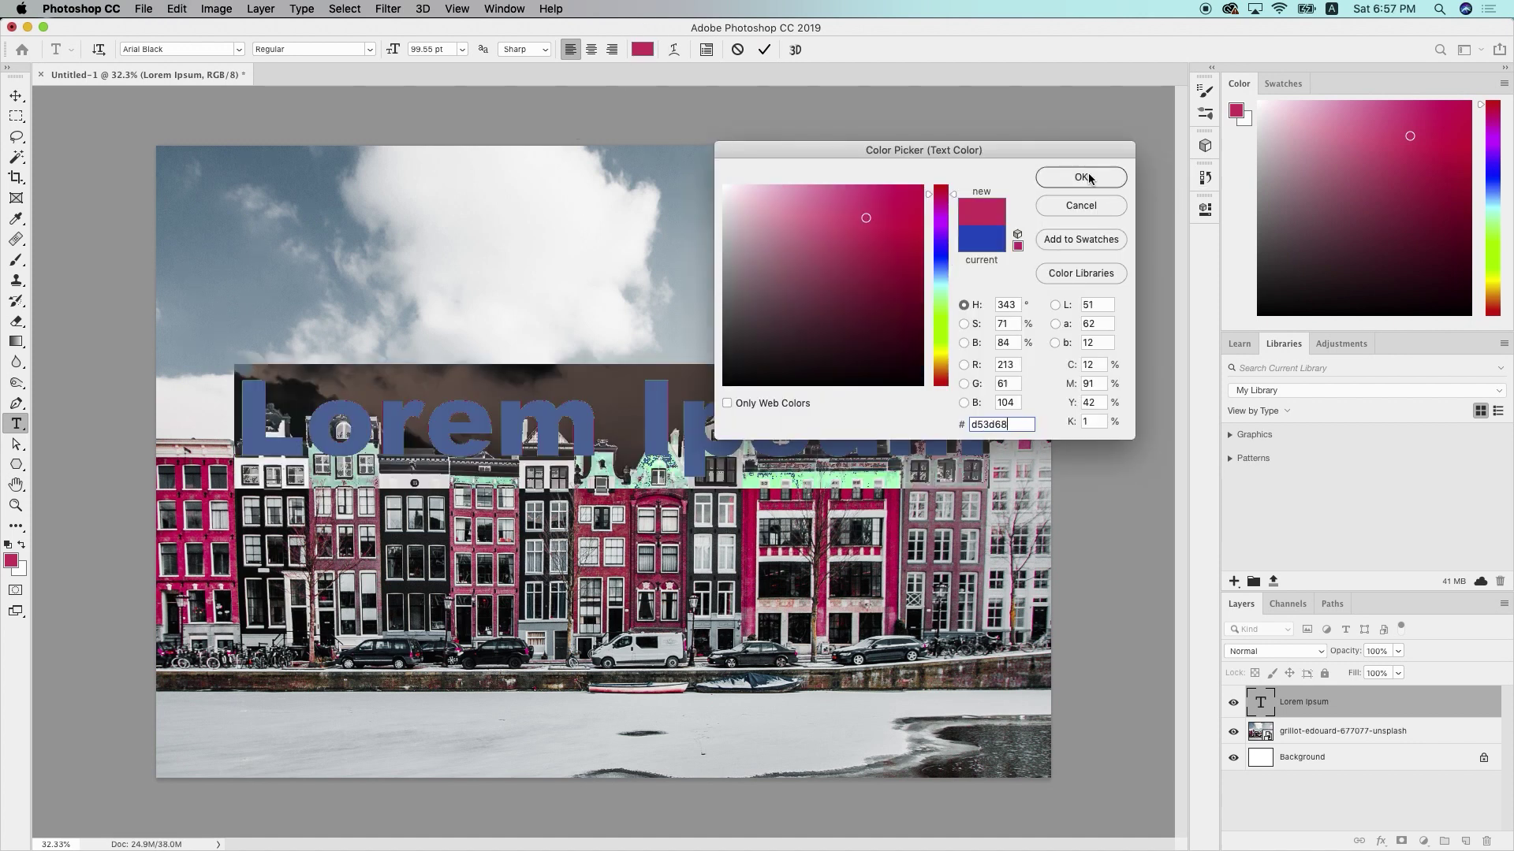
{"action": "left_click", "coordinate": [1089, 179]}
Darken the text color to bb3057 and commit the text edit
{"action": "left_click", "coordinate": [642, 50]}
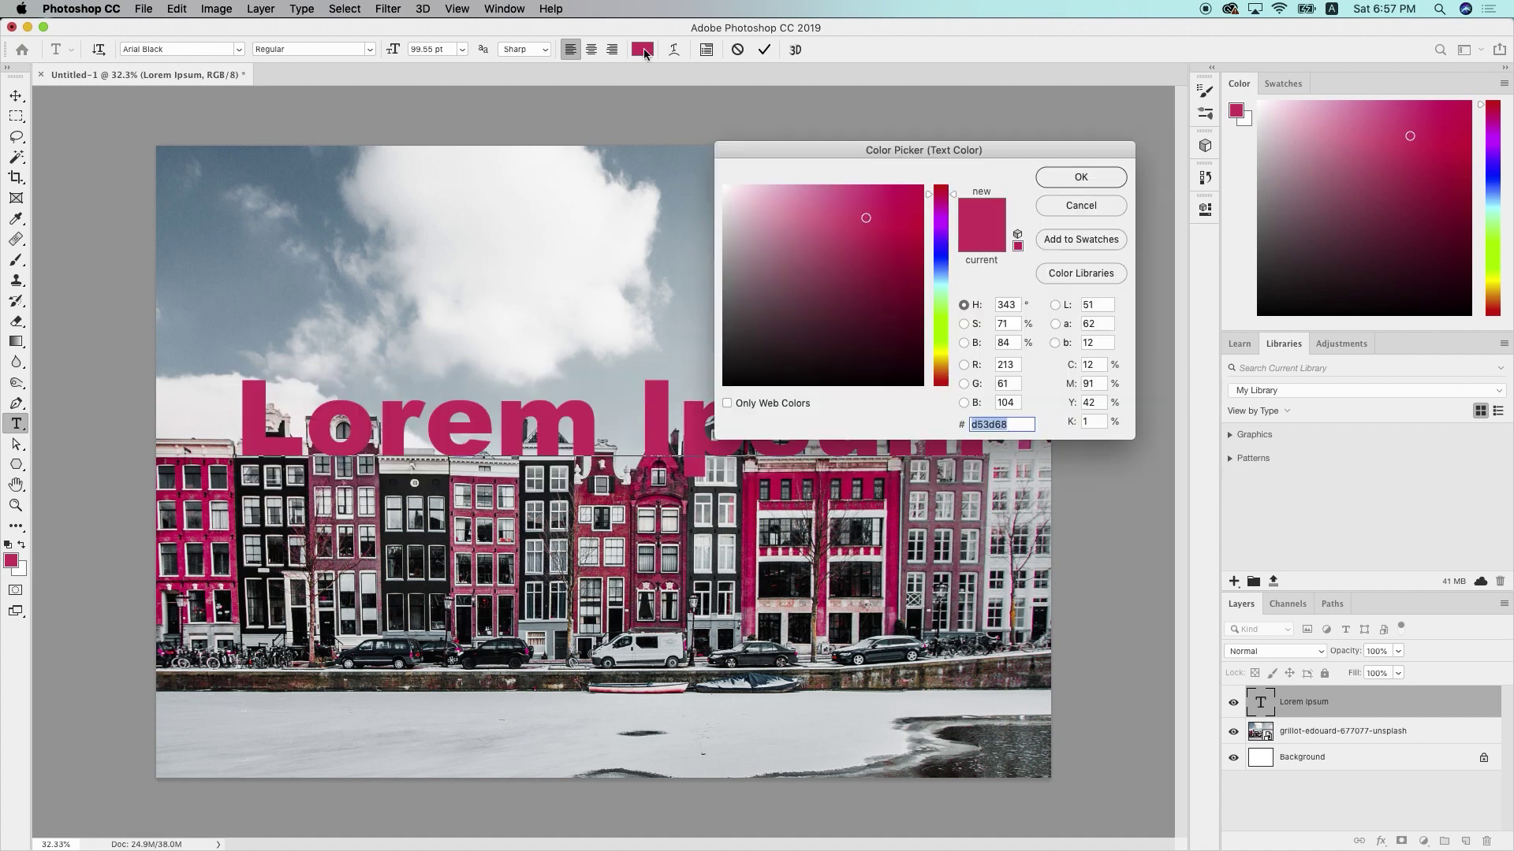
{"action": "left_click", "coordinate": [868, 231]}
{"action": "left_click", "coordinate": [871, 231]}
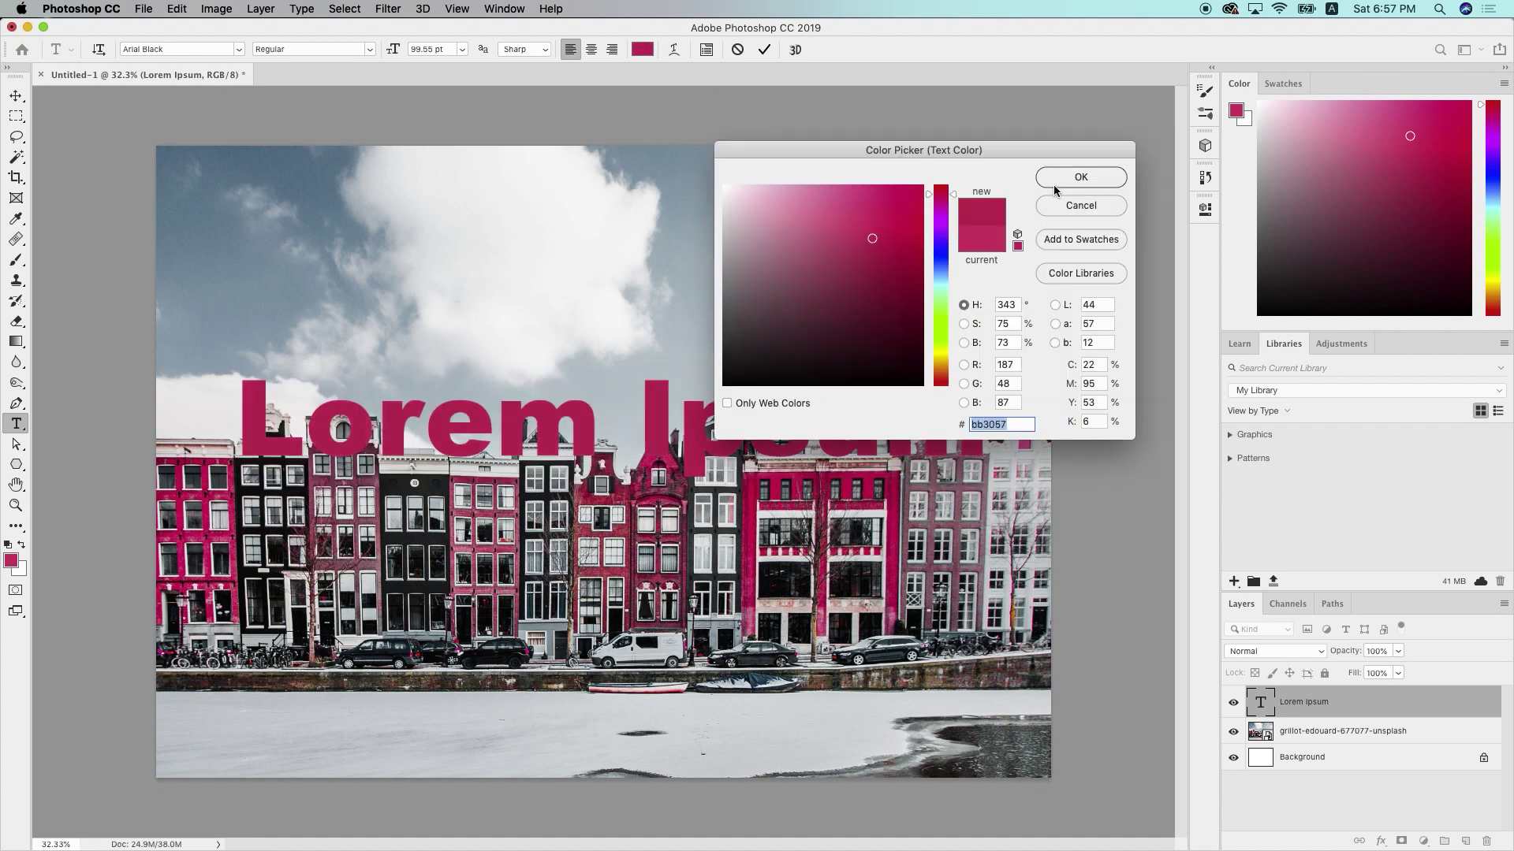
{"action": "left_click", "coordinate": [1056, 180]}
{"action": "left_click", "coordinate": [763, 50]}
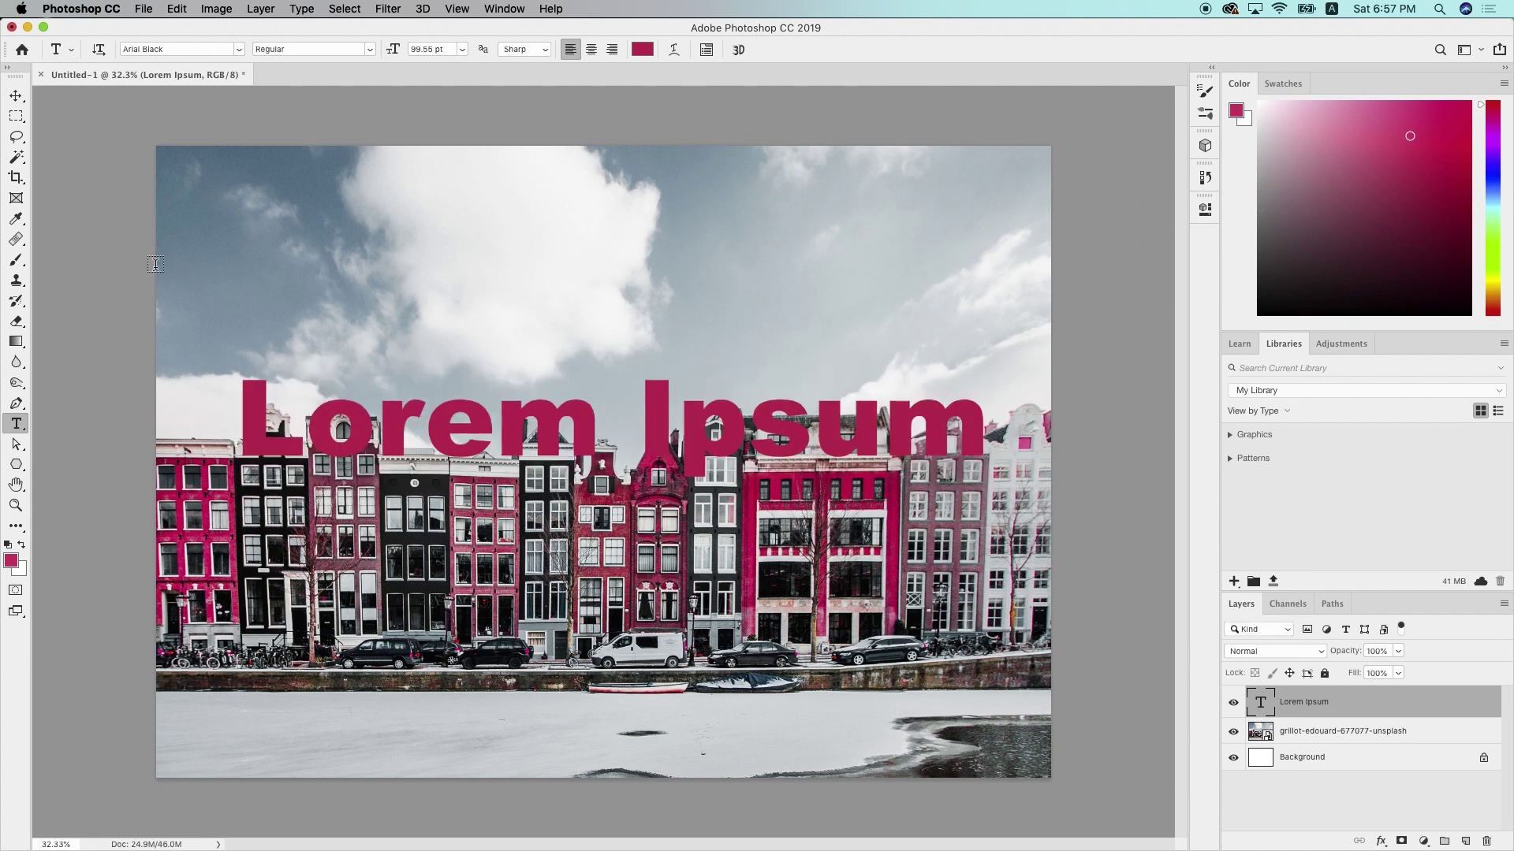
Examine where the "Lorem Ipsum" lettering overlaps the rooftops along the whole row of buildings
{"action": "left_click", "coordinate": [15, 95]}
{"action": "scroll", "coordinate": [178, 272], "scroll_direction": "up", "scroll_amount": 3}
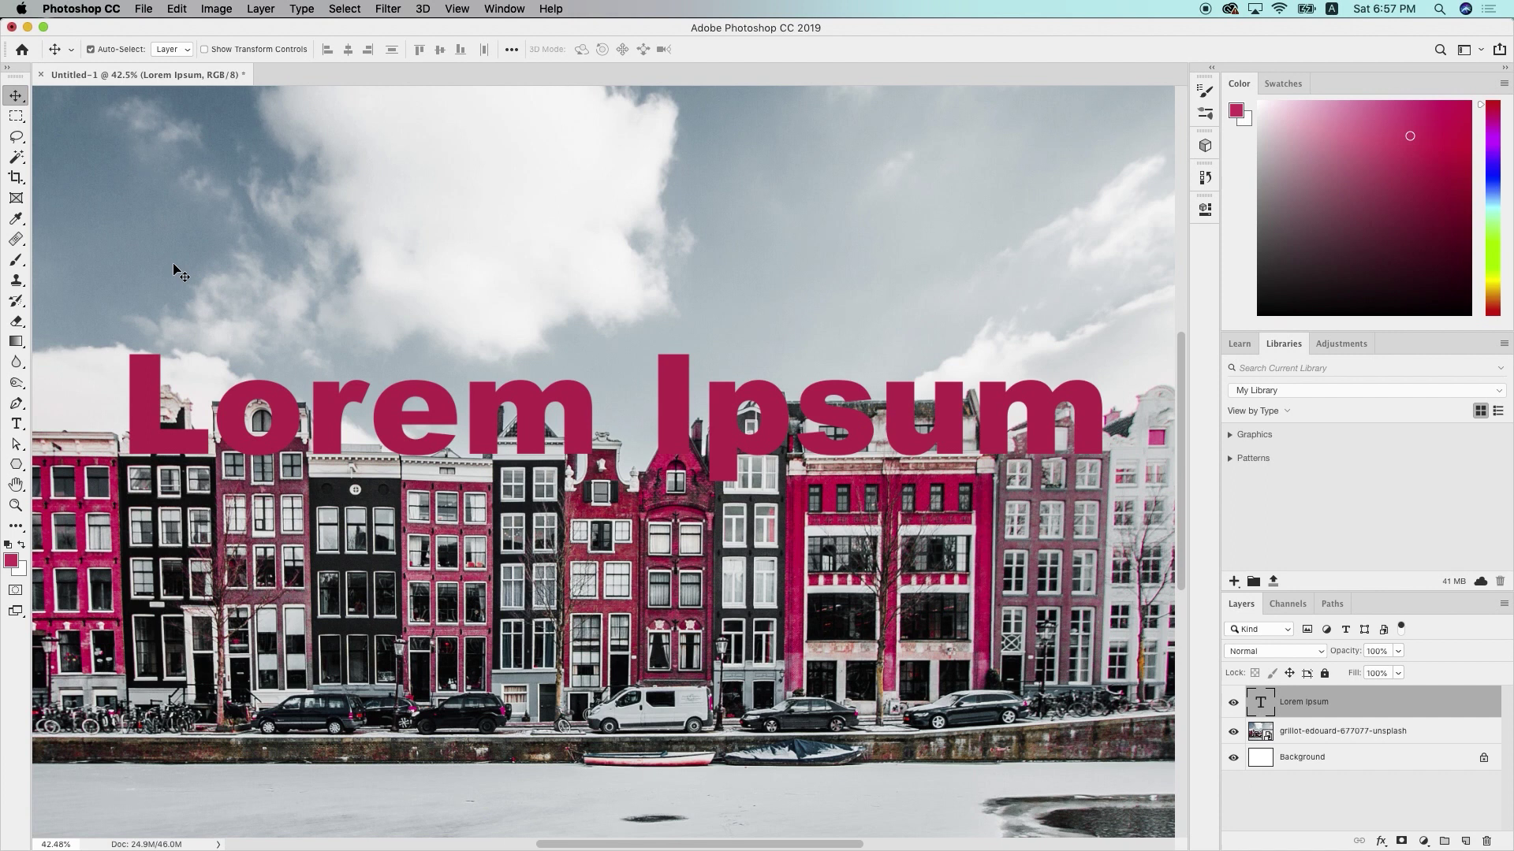
{"action": "scroll", "coordinate": [388, 342], "scroll_direction": "up", "scroll_amount": 3}
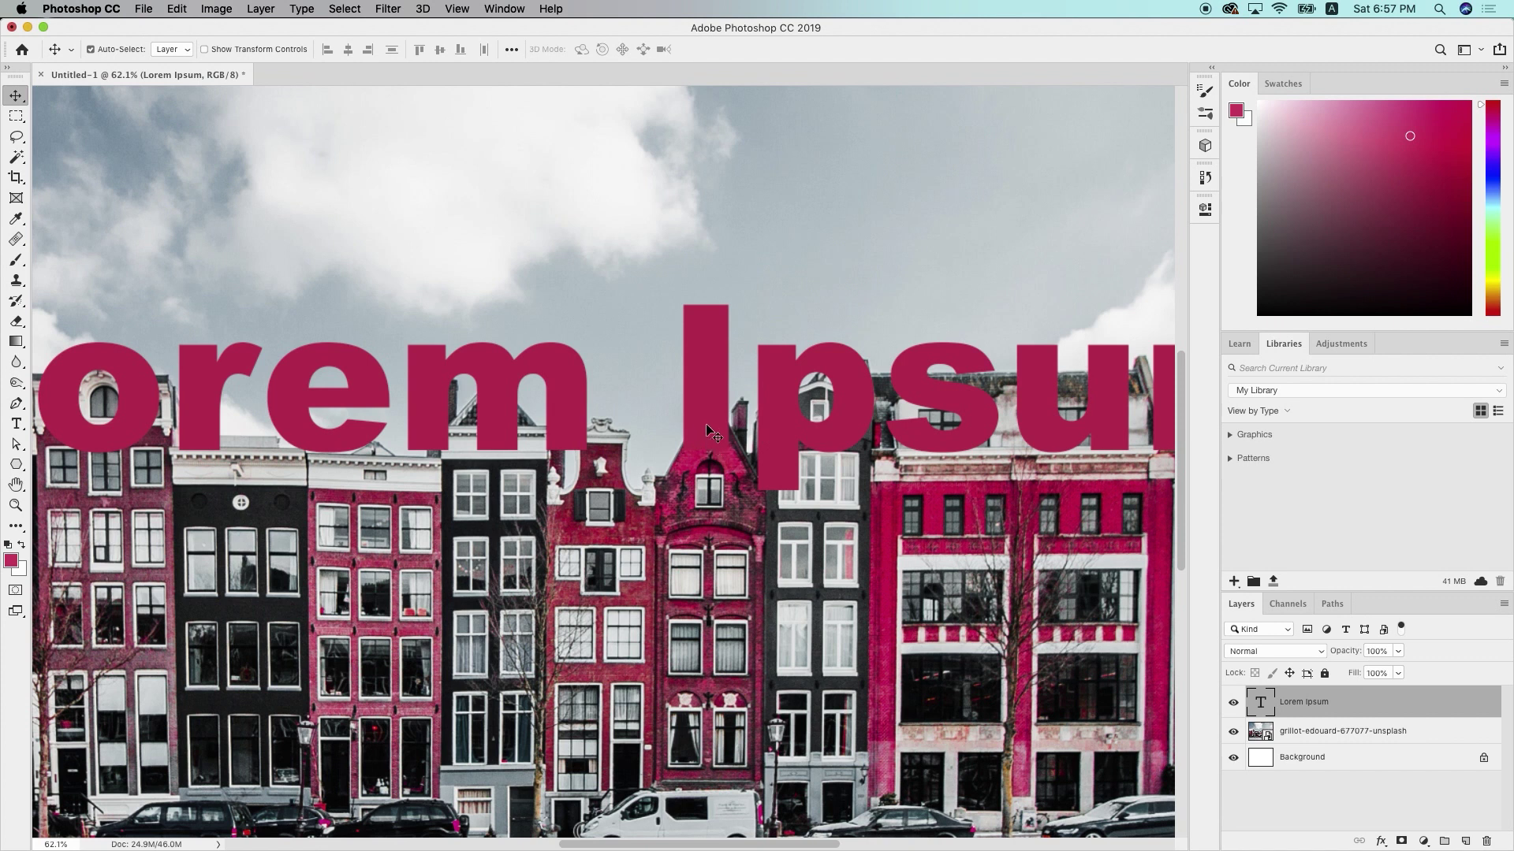
{"action": "scroll", "coordinate": [712, 459], "scroll_direction": "right", "scroll_amount": 10}
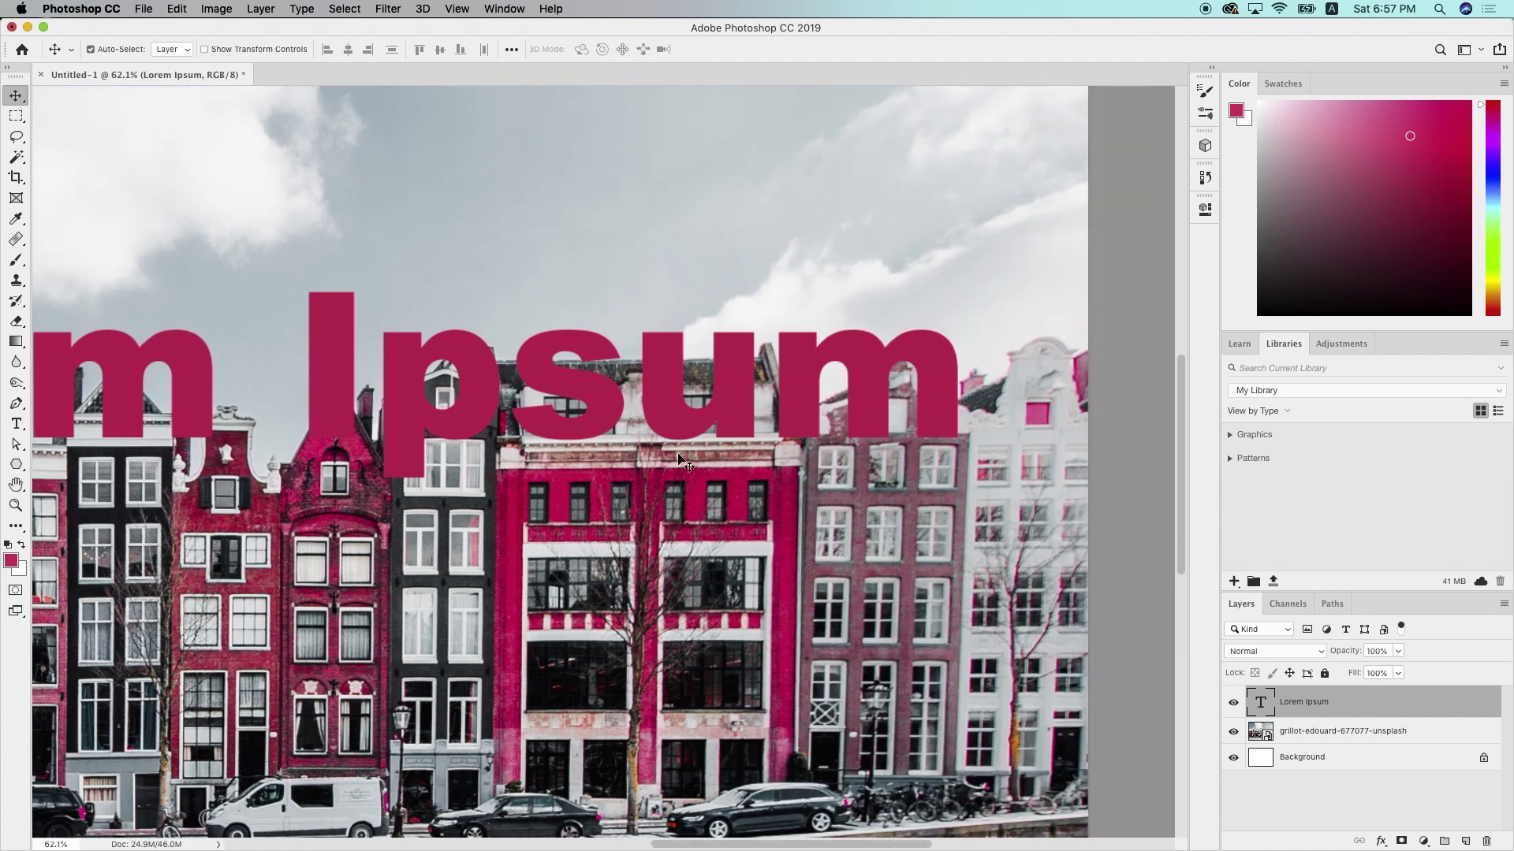
{"action": "scroll", "coordinate": [683, 462], "scroll_direction": "left", "scroll_amount": 10}
{"action": "scroll", "coordinate": [680, 459], "scroll_direction": "left", "scroll_amount": 8}
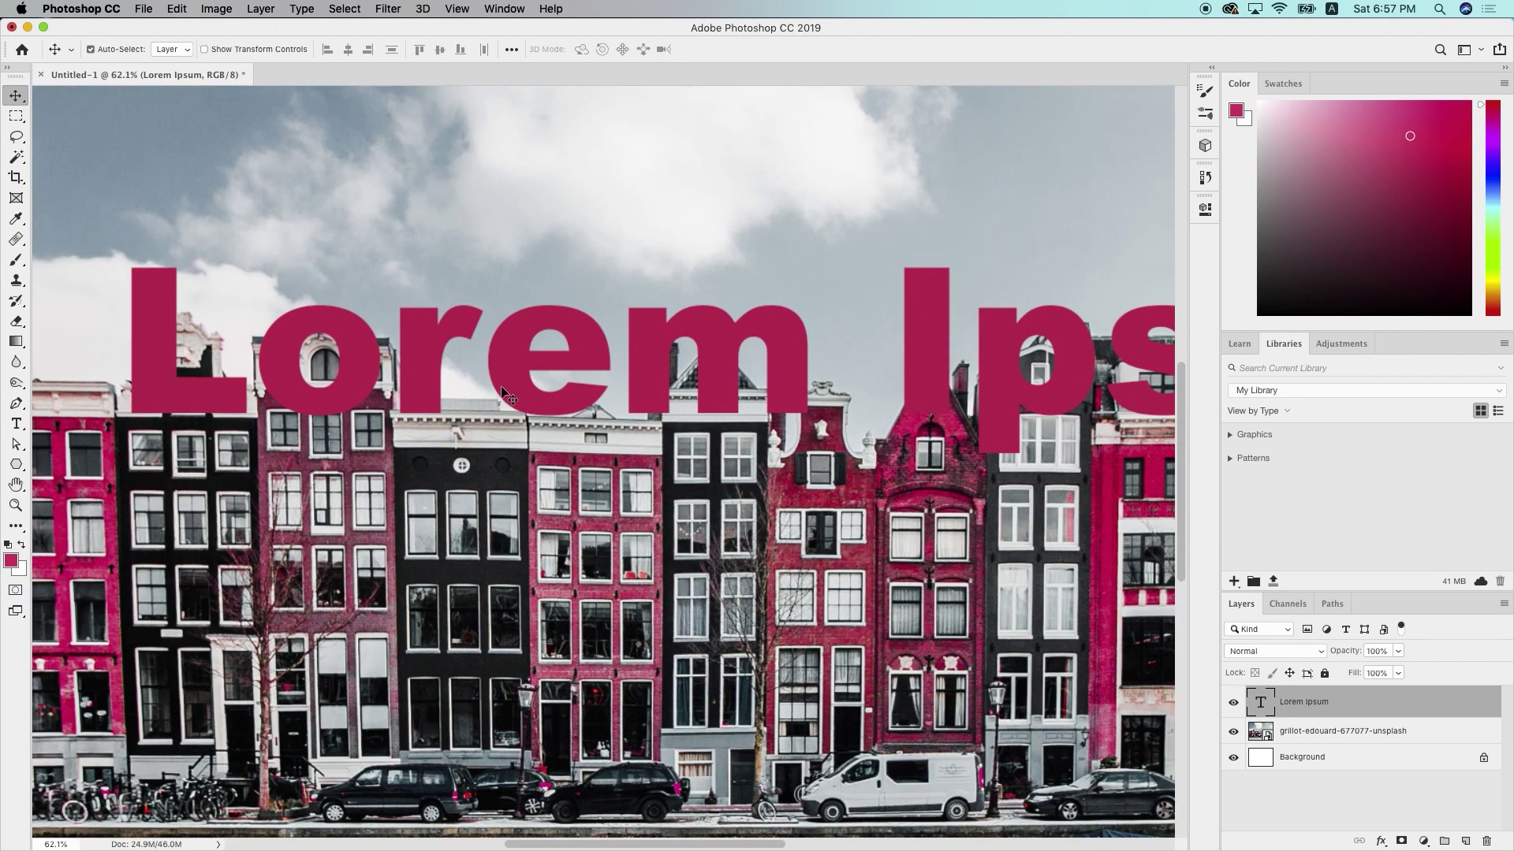
{"action": "scroll", "coordinate": [505, 394], "scroll_direction": "left", "scroll_amount": 3}
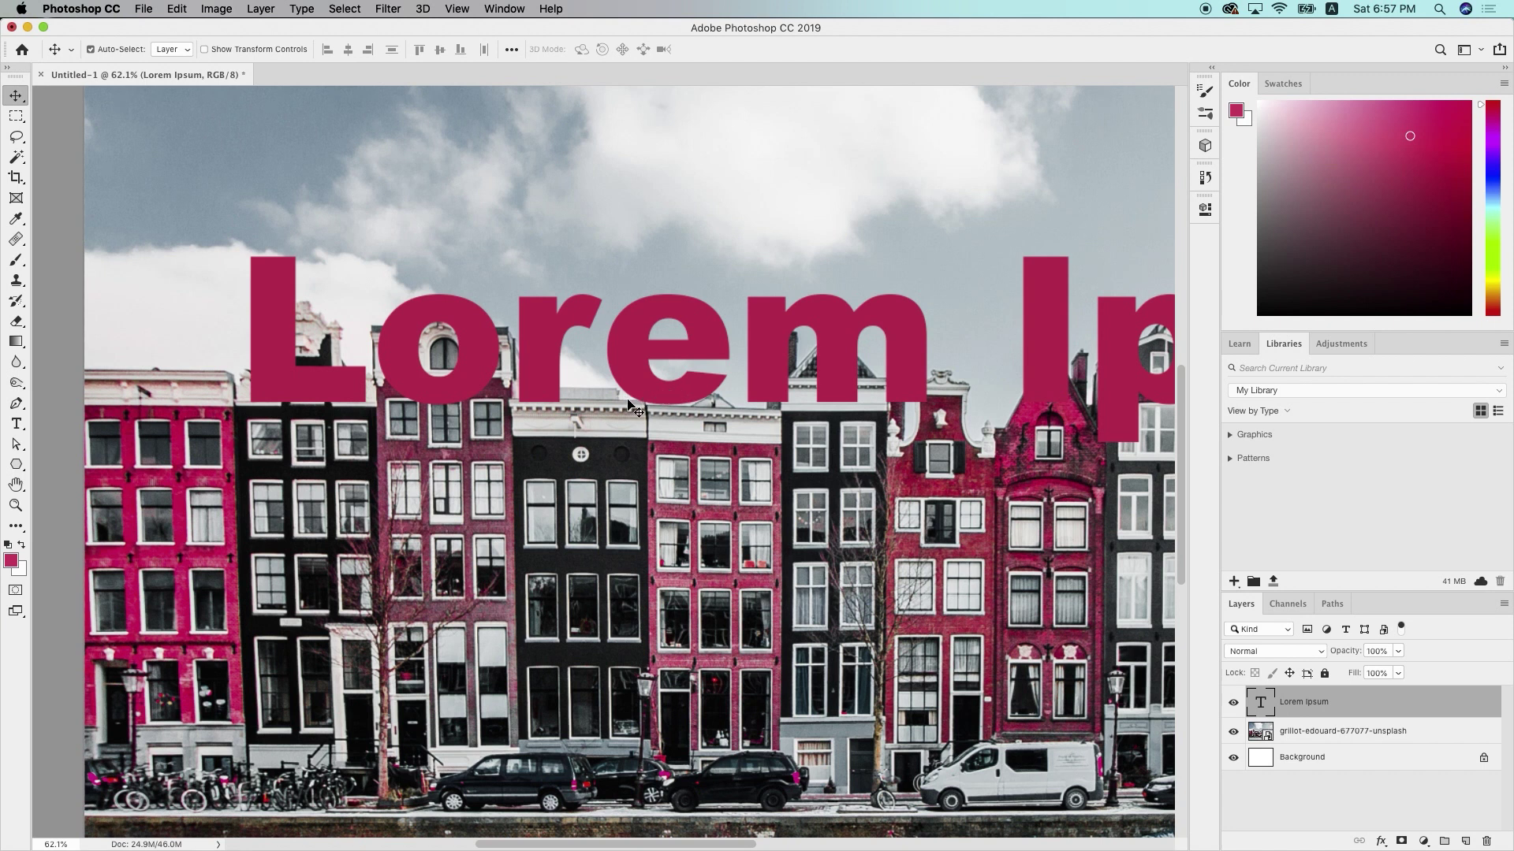
{"action": "scroll", "coordinate": [631, 406], "scroll_direction": "up", "scroll_amount": 2}
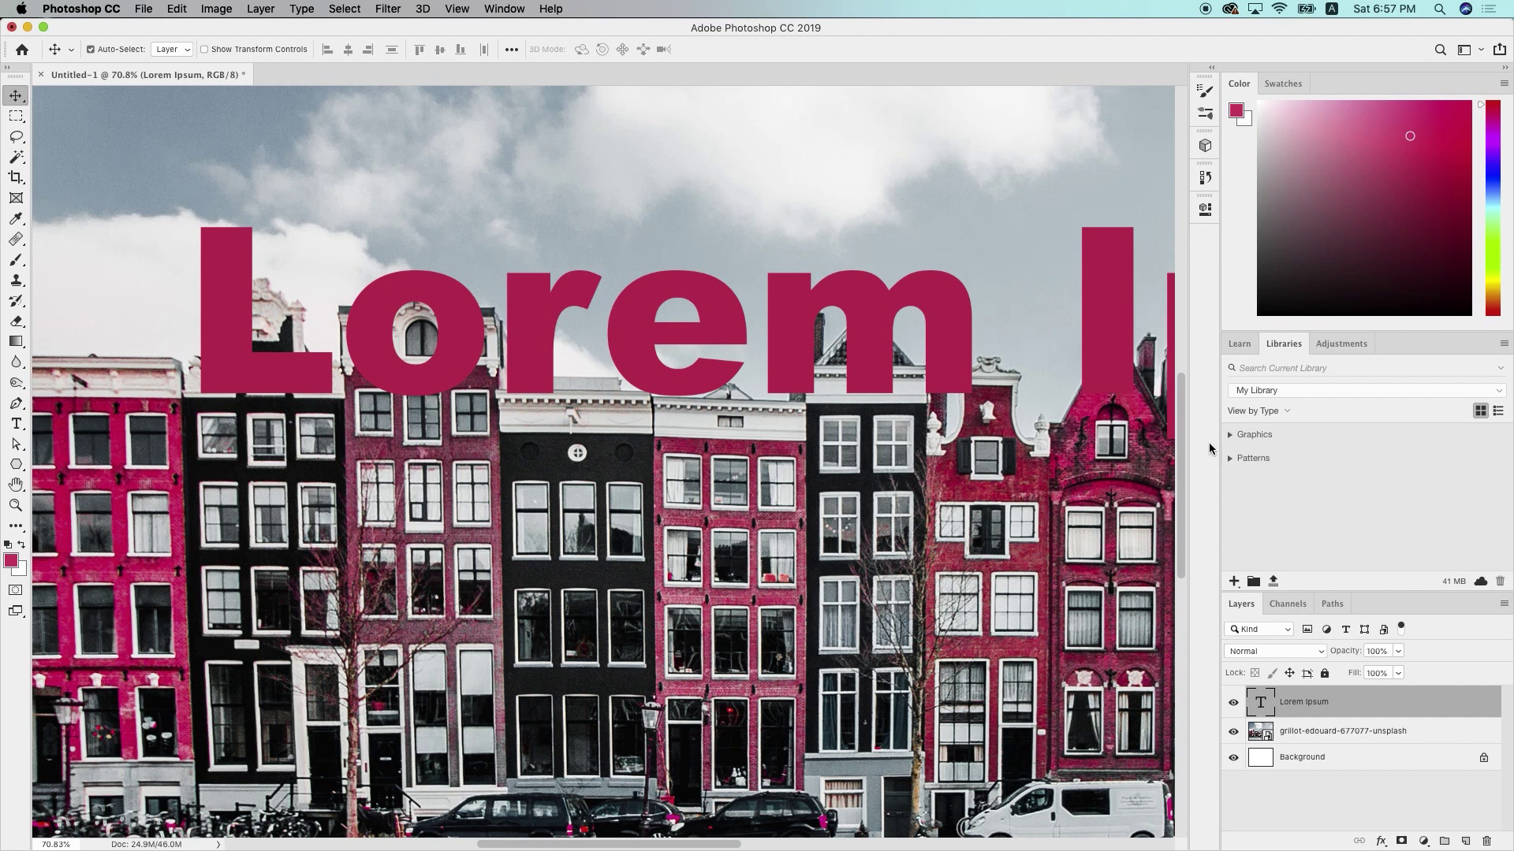
Lower the "Lorem Ipsum" layer's opacity to 41% and add a layer mask to it
{"action": "left_click", "coordinate": [1398, 653]}
{"action": "left_click_drag", "start_coordinate": [1400, 670], "coordinate": [1363, 672]}
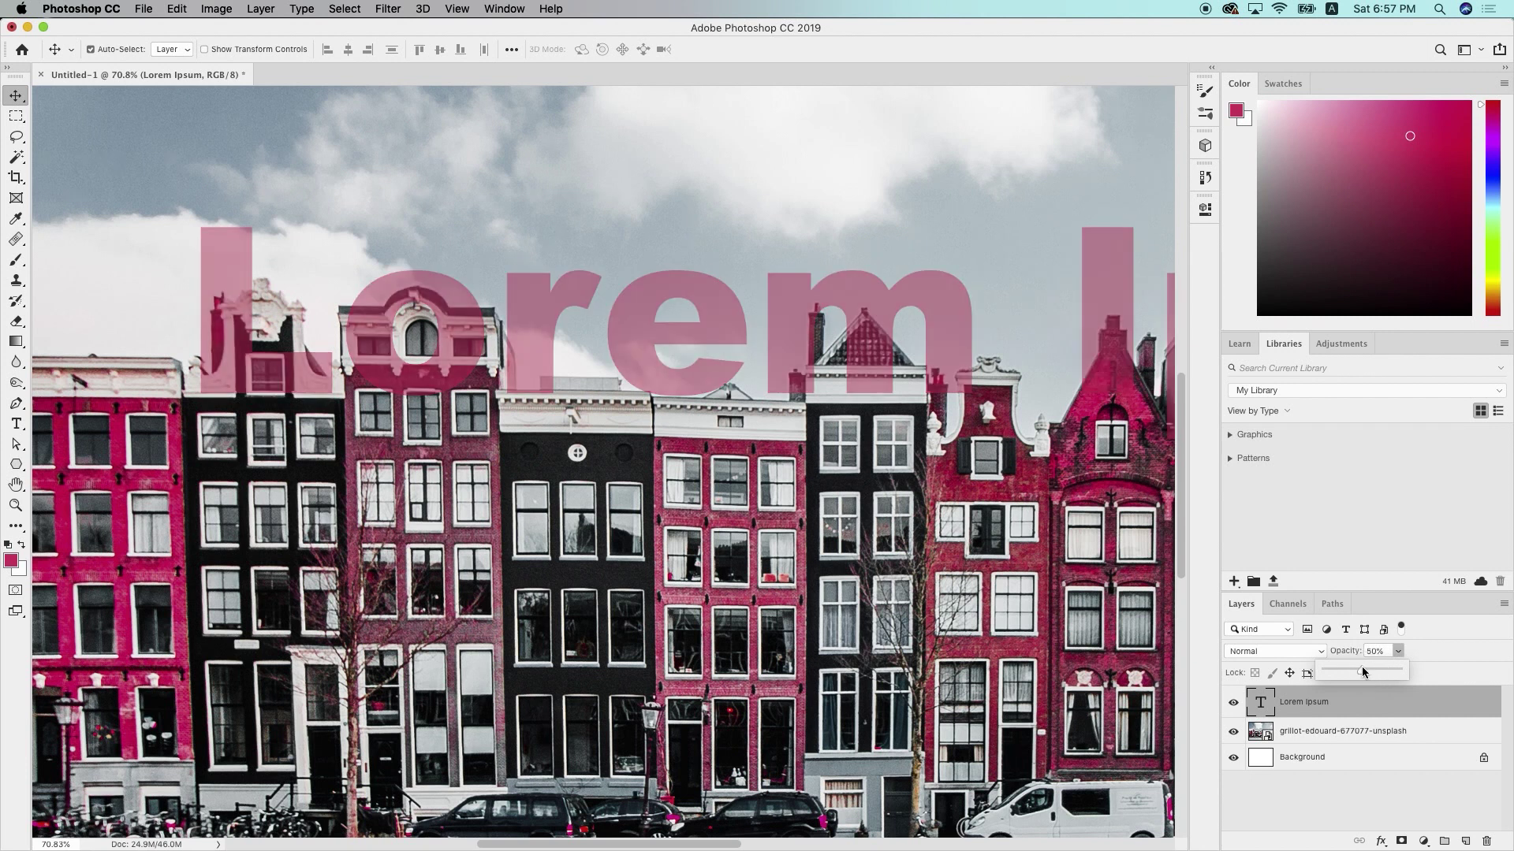
{"action": "left_click_drag", "start_coordinate": [1367, 676], "coordinate": [1356, 673]}
{"action": "left_click", "coordinate": [1397, 715]}
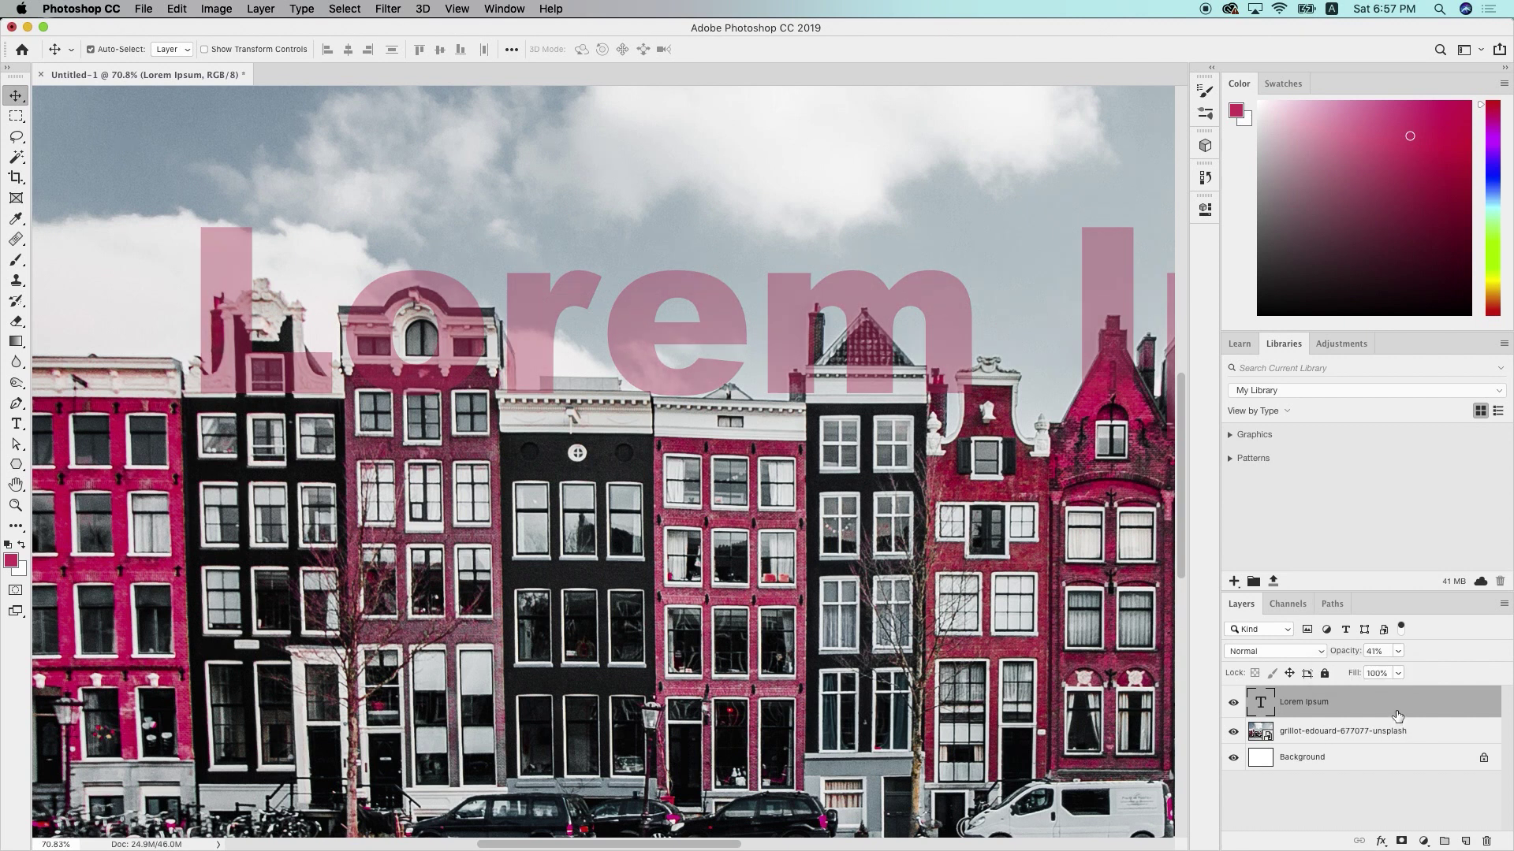
{"action": "left_click", "coordinate": [1402, 839]}
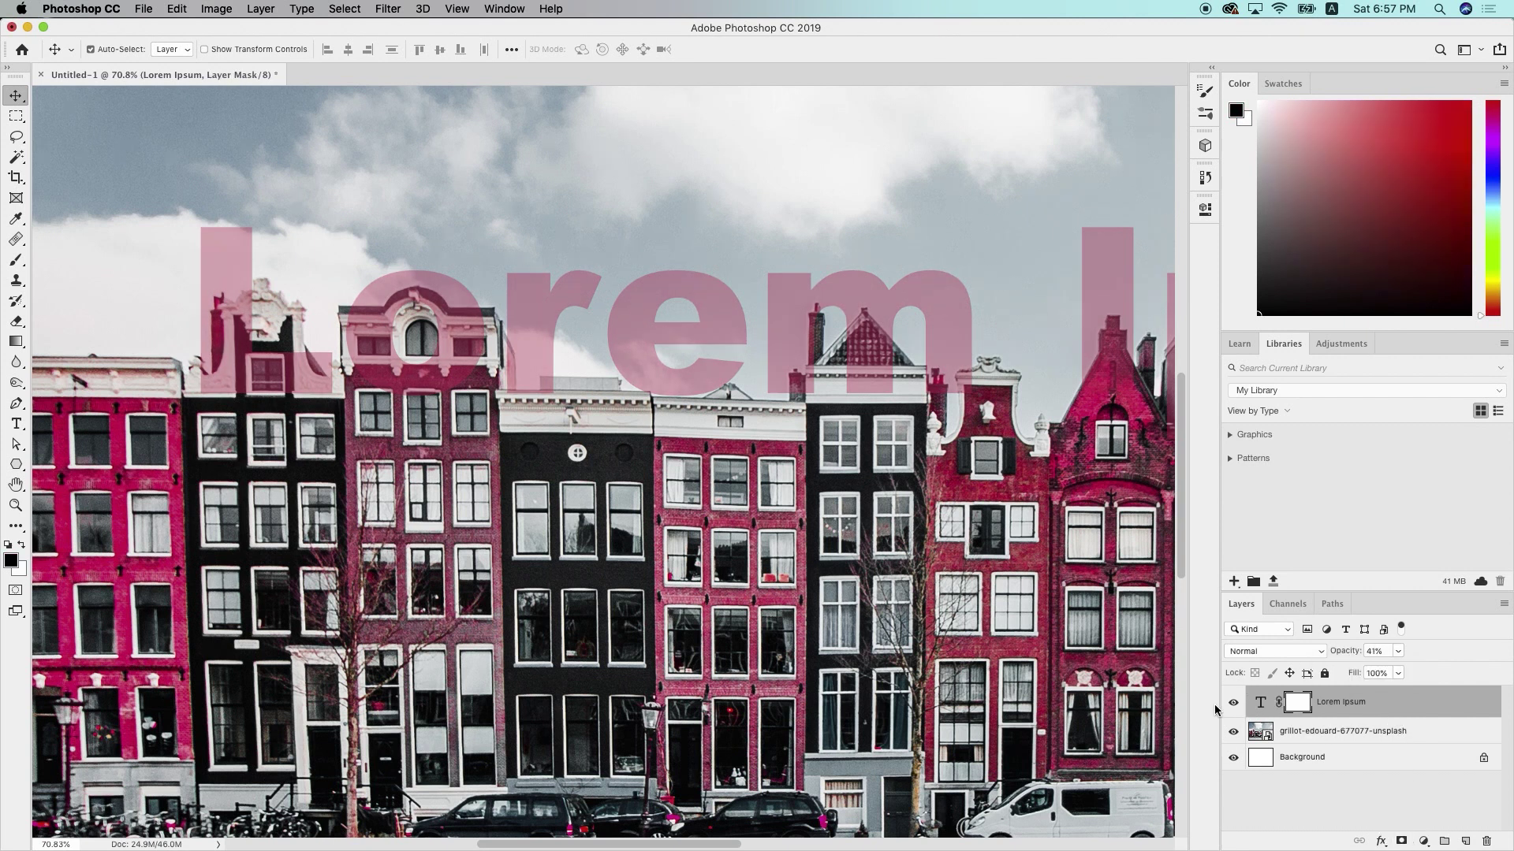
Outline the rooftop area behind the foot of the "r" with a closed Pen path in Path mode and convert it to a selection with 0 px feather
{"action": "scroll", "coordinate": [445, 330], "scroll_direction": "up", "scroll_amount": 5}
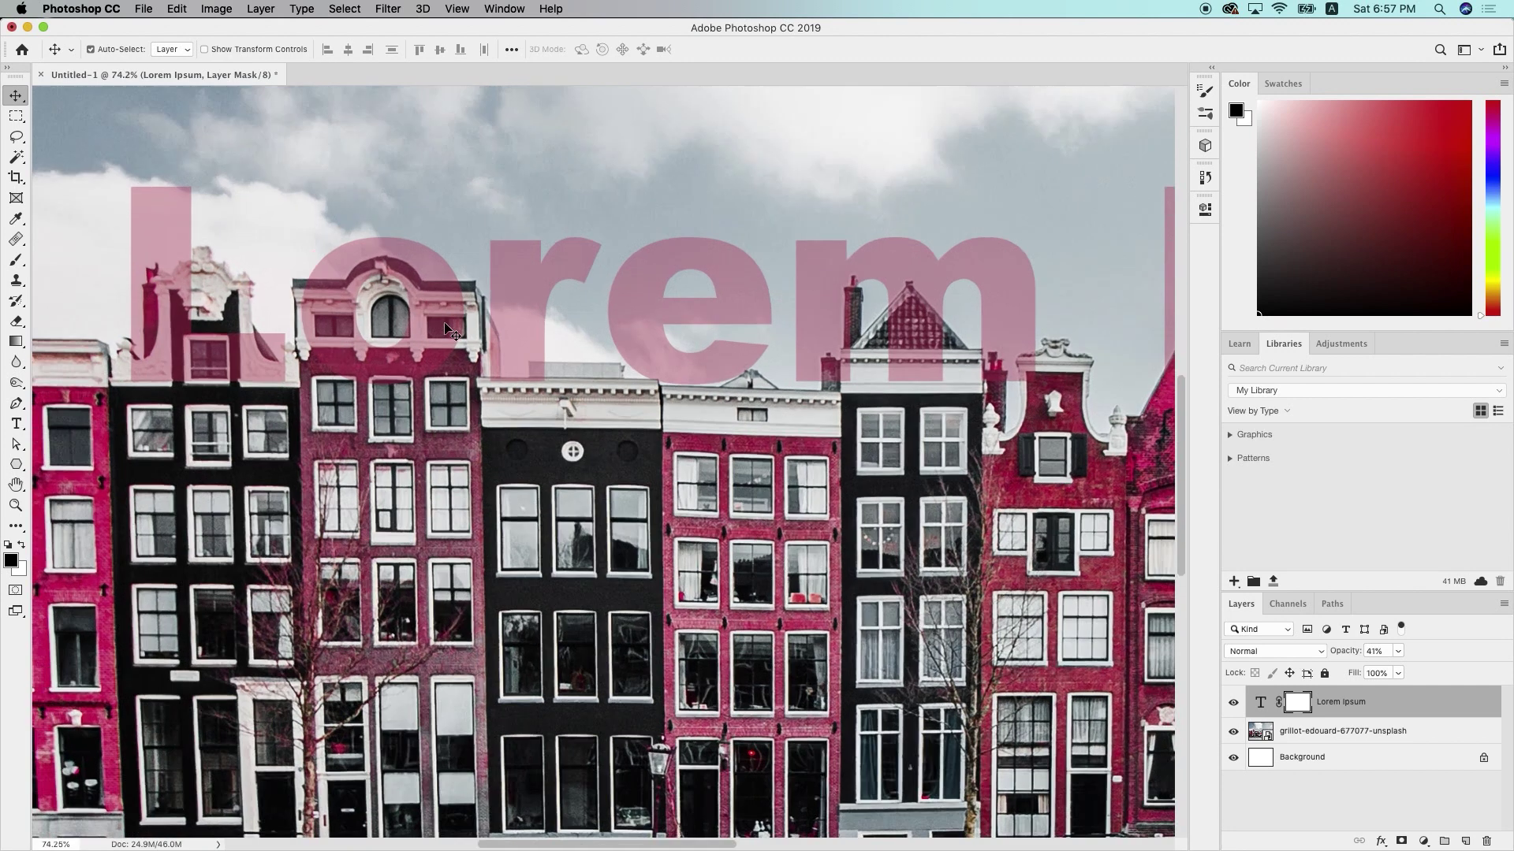
{"action": "scroll", "coordinate": [445, 330], "scroll_direction": "up", "scroll_amount": 6}
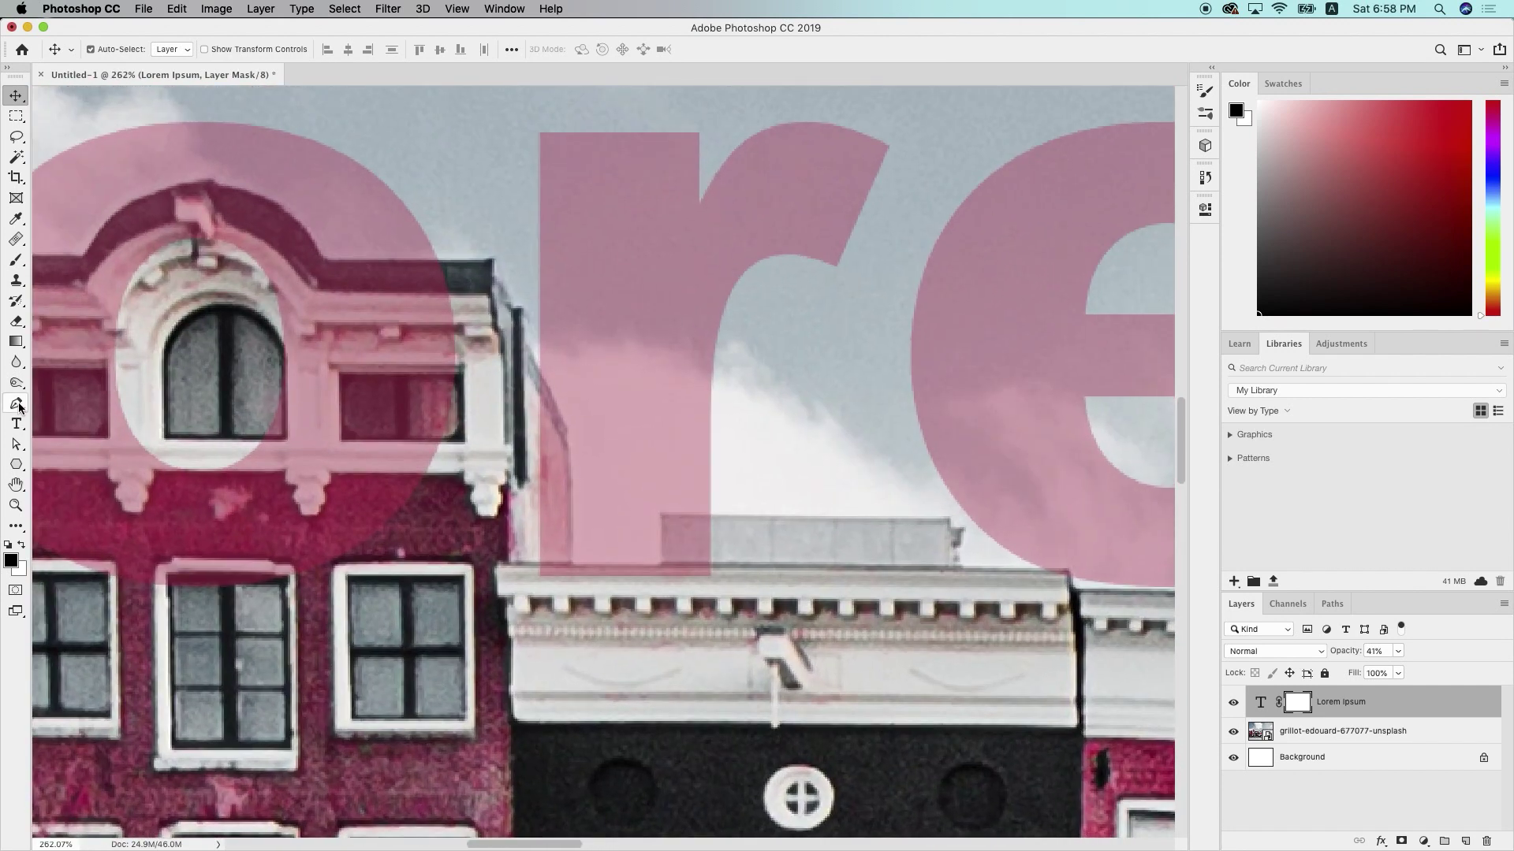
{"action": "left_click", "coordinate": [18, 404]}
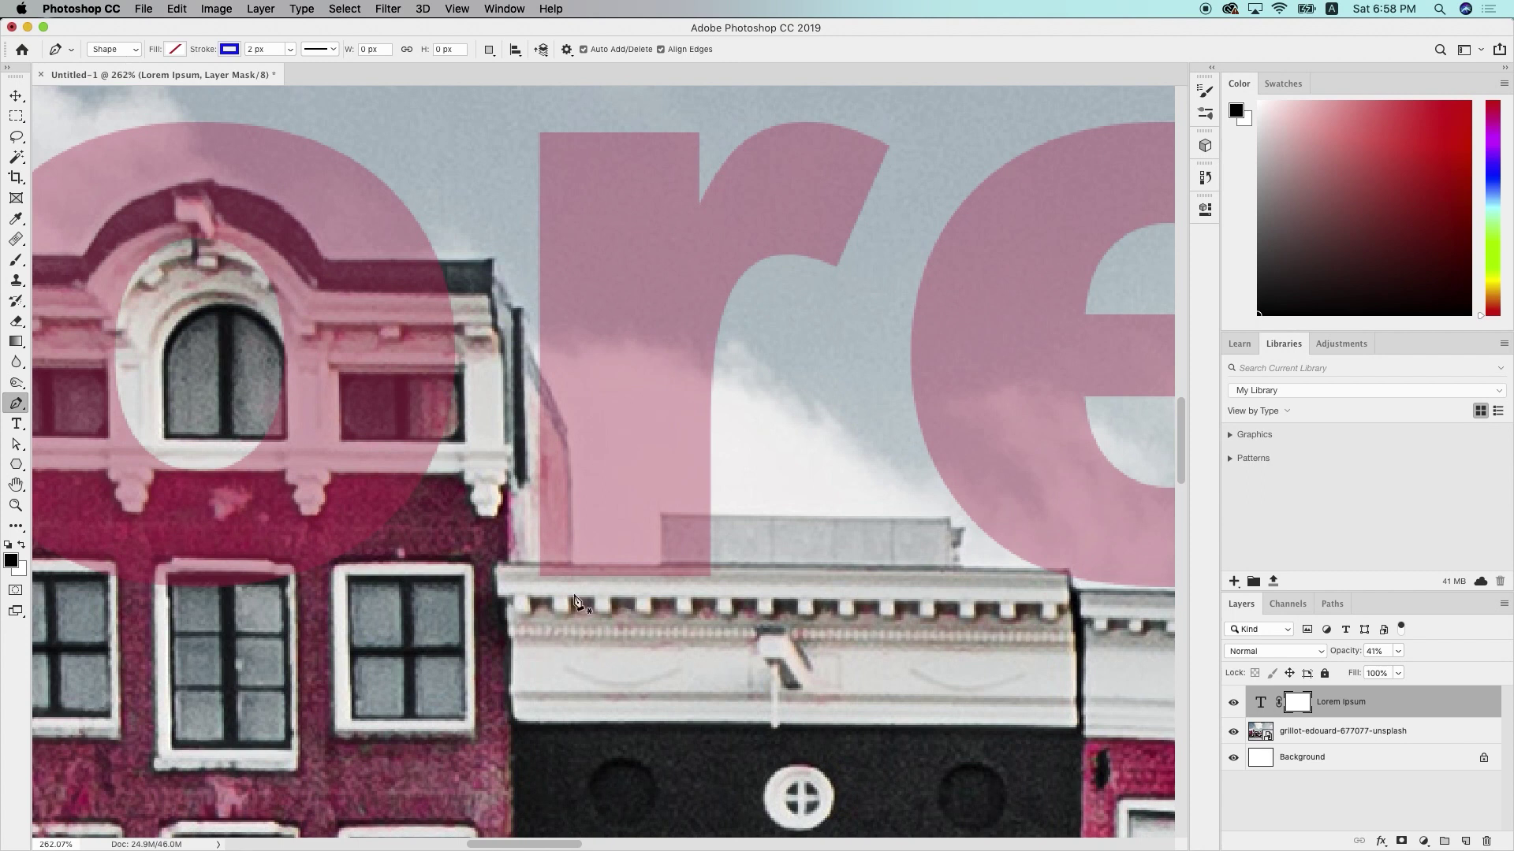
{"action": "left_click", "coordinate": [118, 49]}
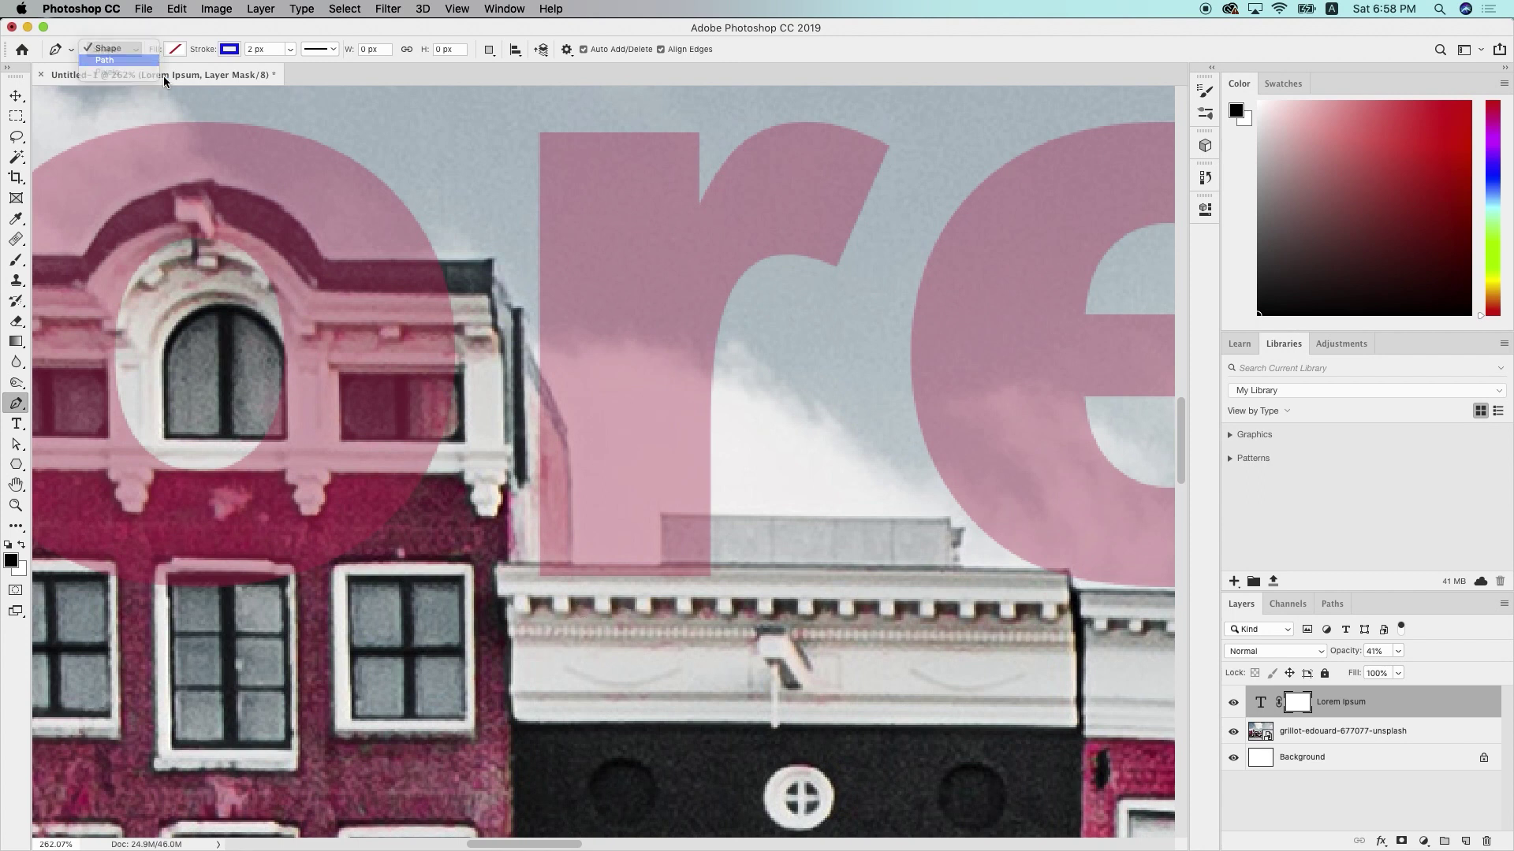
{"action": "left_click", "coordinate": [123, 62]}
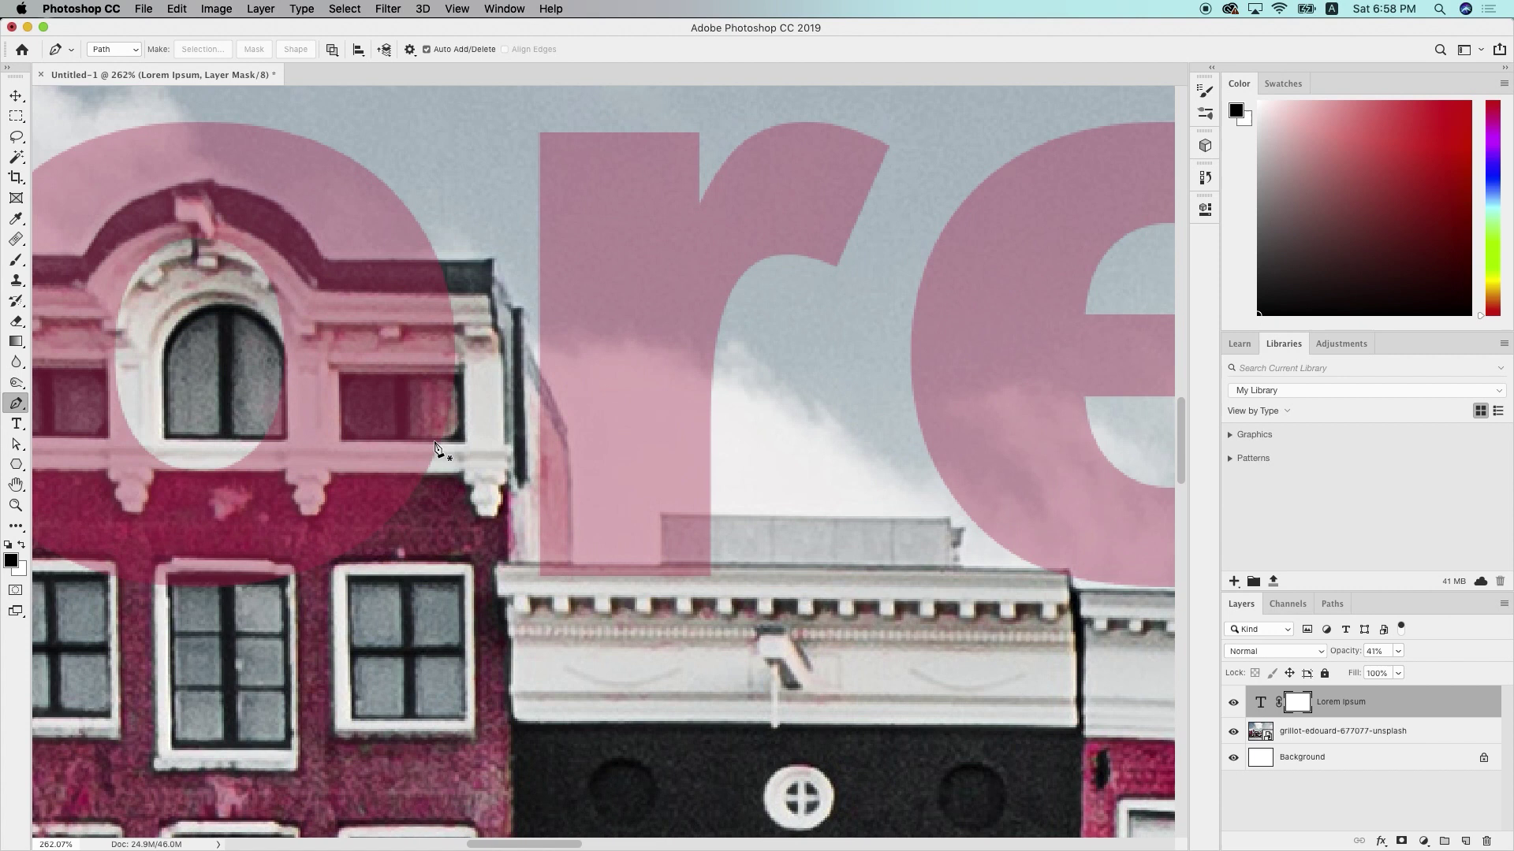
{"action": "left_click", "coordinate": [536, 368]}
{"action": "left_click", "coordinate": [564, 428]}
{"action": "left_click", "coordinate": [572, 565]}
{"action": "left_click", "coordinate": [661, 565]}
{"action": "left_click", "coordinate": [724, 513]}
{"action": "left_click", "coordinate": [735, 639]}
{"action": "left_click", "coordinate": [574, 693]}
{"action": "left_click", "coordinate": [461, 608]}
{"action": "left_click", "coordinate": [484, 456]}
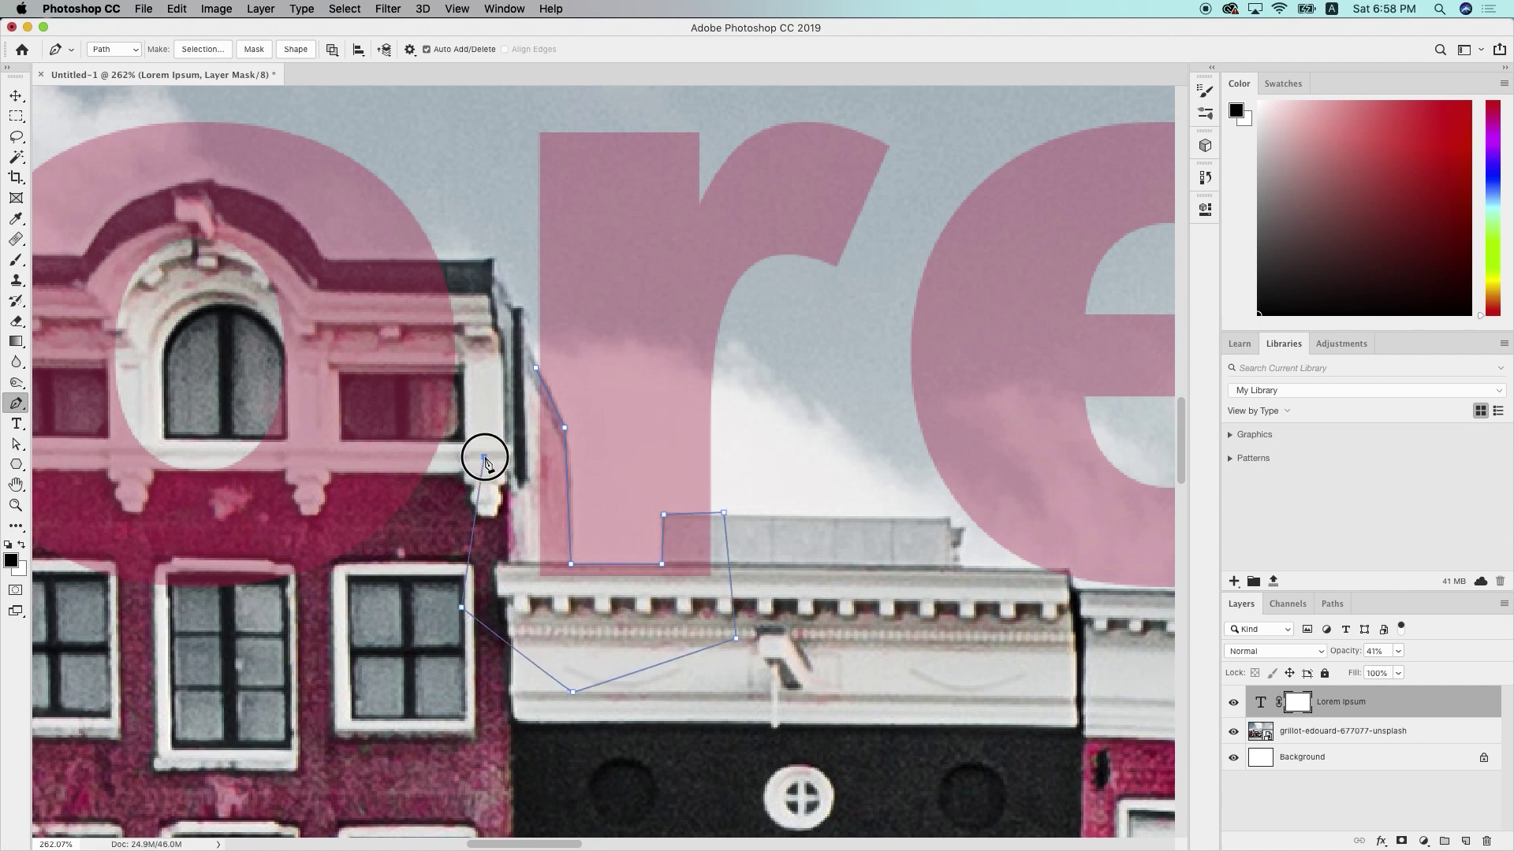
{"action": "left_click", "coordinate": [535, 368]}
{"action": "left_click", "coordinate": [200, 50]}
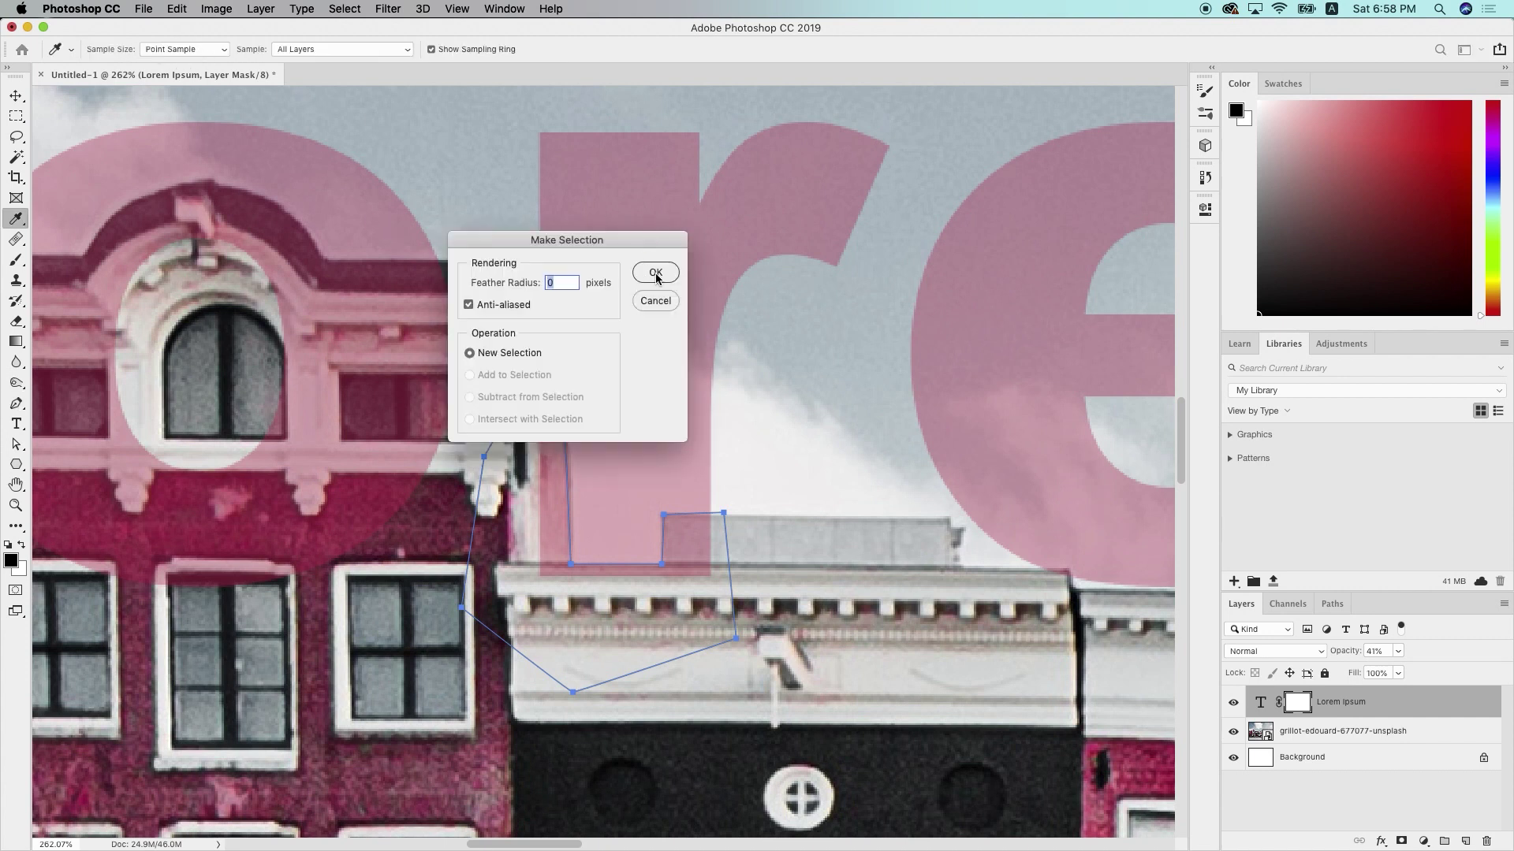
{"action": "left_click", "coordinate": [655, 273]}
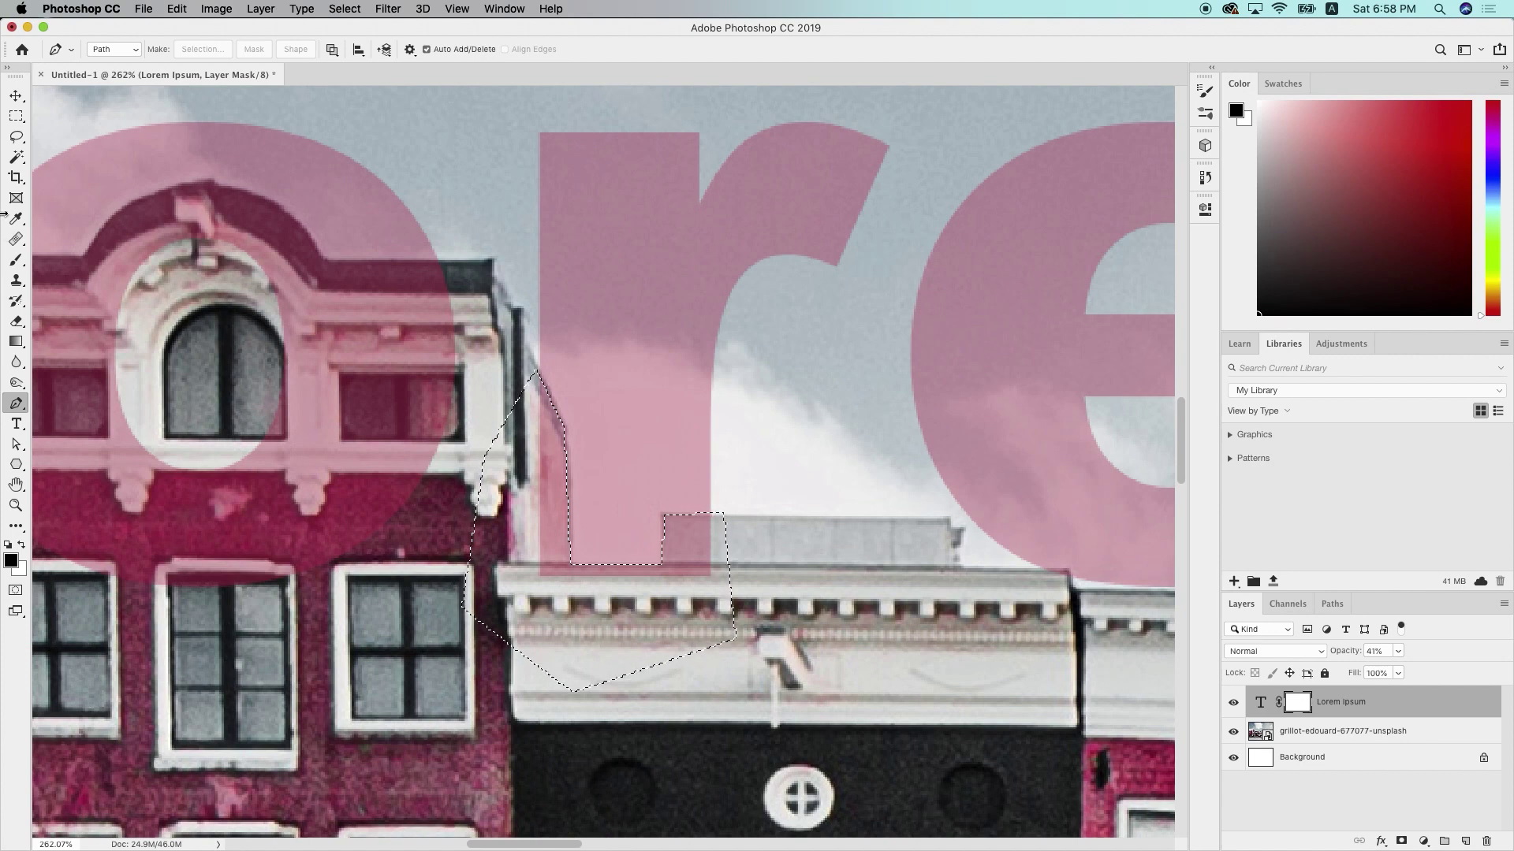
Hide the selected foot of the "r" by painting black on the layer mask with the hard round 123 px brush, and deselect
{"action": "left_click", "coordinate": [16, 260]}
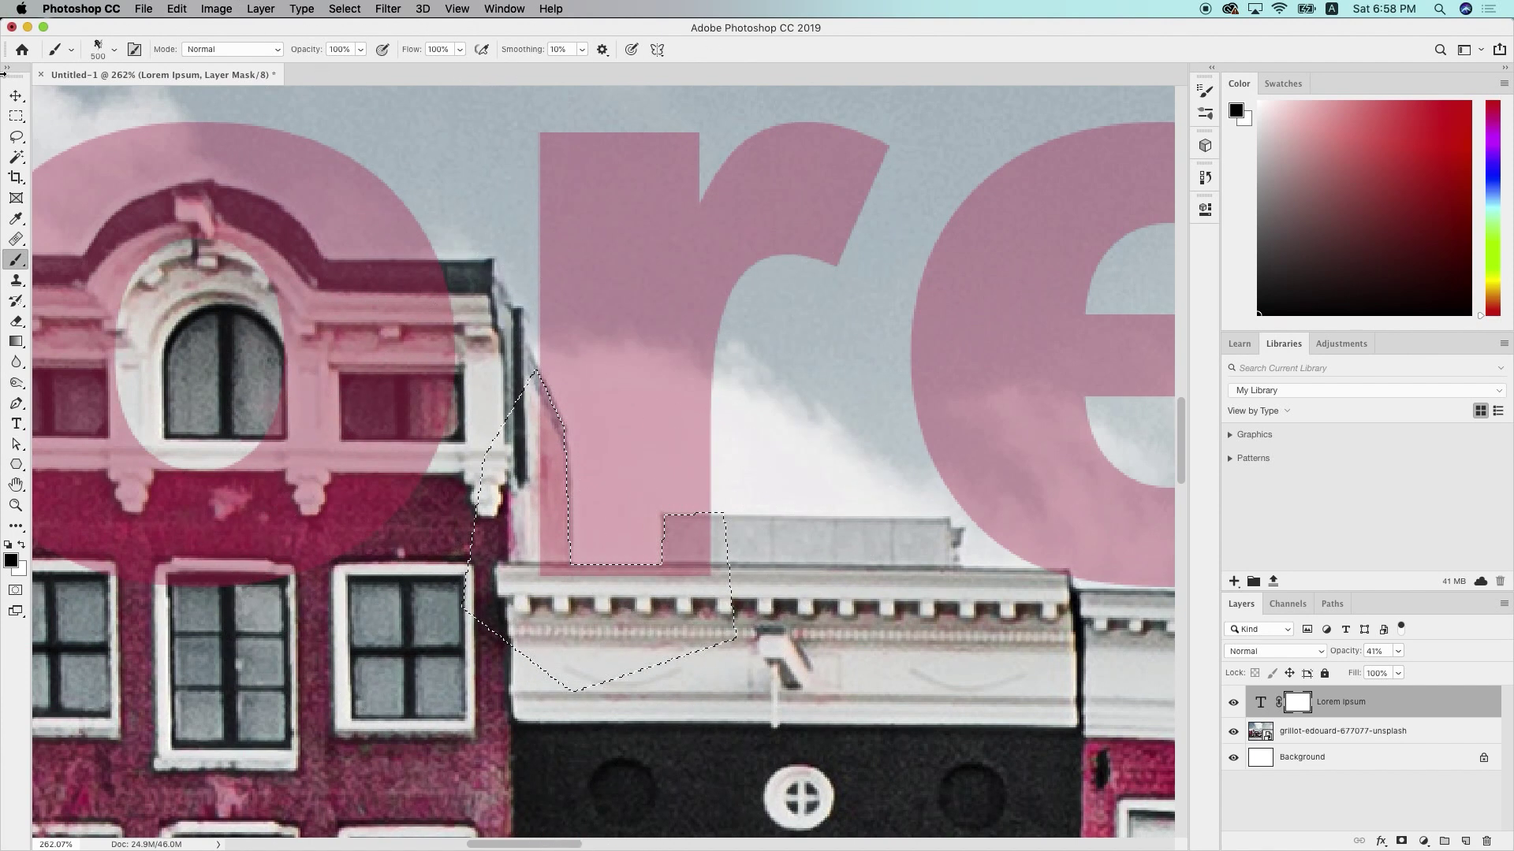
{"action": "left_click", "coordinate": [114, 49]}
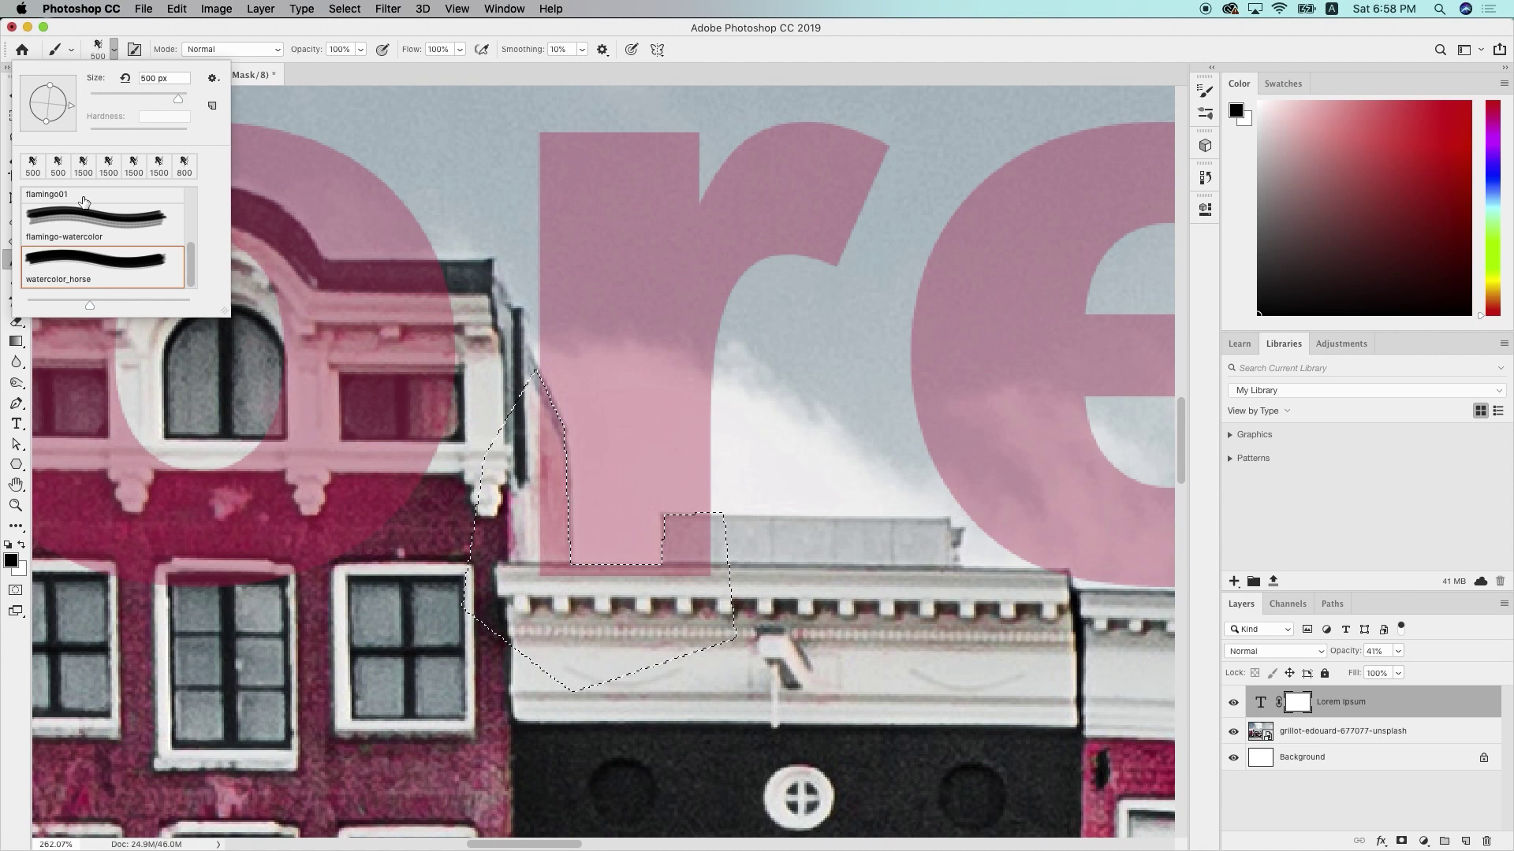
{"action": "left_click", "coordinate": [134, 49]}
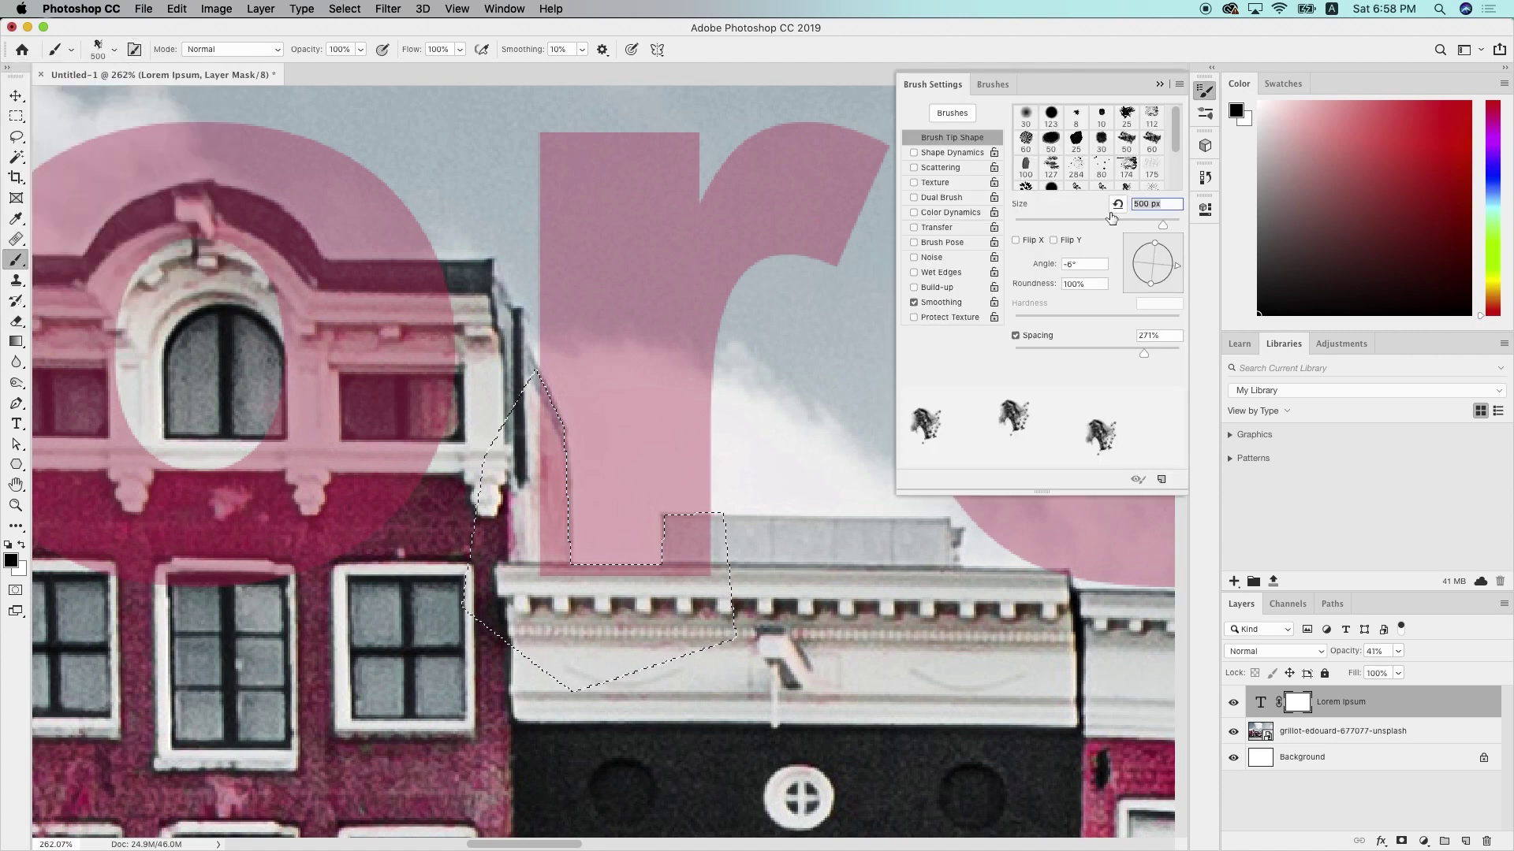
{"action": "left_click", "coordinate": [1051, 114]}
{"action": "left_click", "coordinate": [1159, 84]}
{"action": "mouse_move", "coordinate": [612, 406]}
{"action": "left_mouse_down"}
{"action": "mouse_move", "coordinate": [595, 534]}
{"action": "mouse_move", "coordinate": [555, 581]}
{"action": "mouse_move", "coordinate": [554, 496]}
{"action": "mouse_move", "coordinate": [713, 597]}
{"action": "mouse_move", "coordinate": [684, 536]}
{"action": "left_mouse_up"}
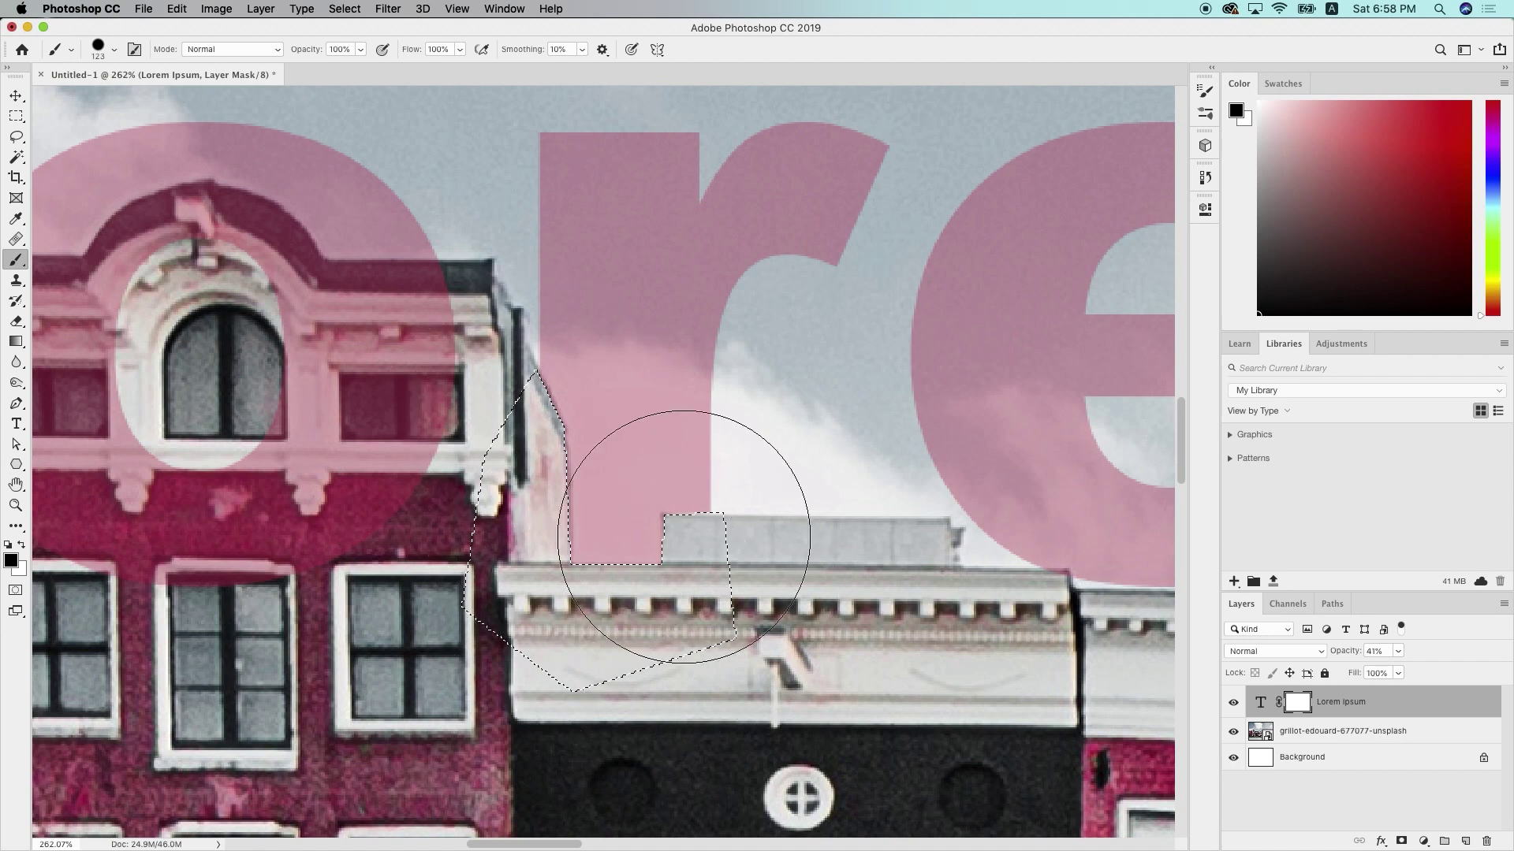
{"action": "key", "text": "super+d"}
Start a Pen path at the foot of the "m" in "Lorem" and trace around the short chimney to the neighbouring house's edge
{"action": "scroll", "coordinate": [946, 394], "scroll_direction": "right", "scroll_amount": 10}
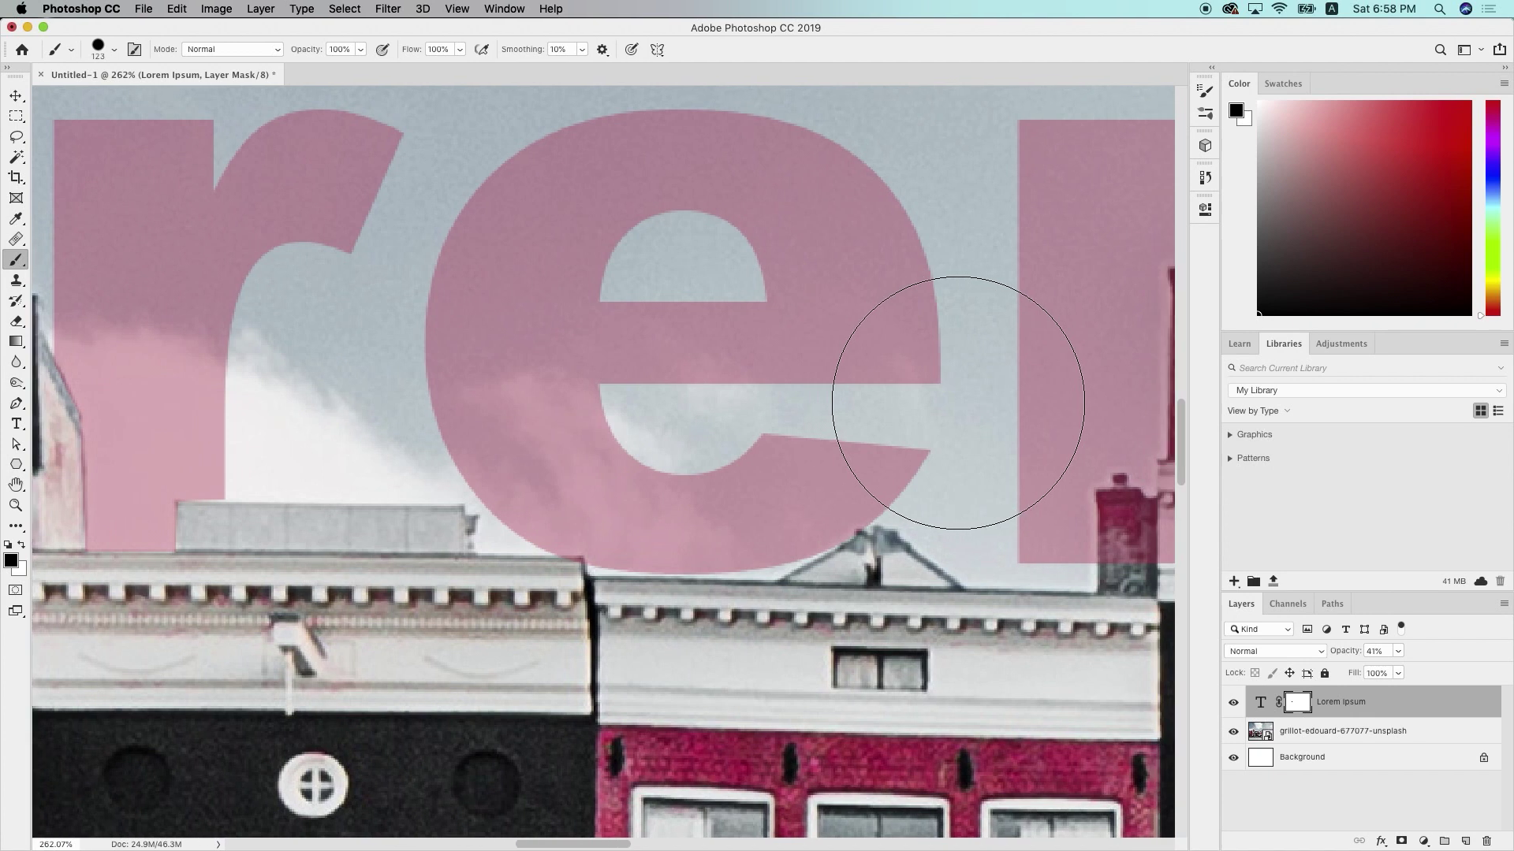
{"action": "scroll", "coordinate": [958, 403], "scroll_direction": "right", "scroll_amount": 10}
{"action": "scroll", "coordinate": [958, 403], "scroll_direction": "left", "scroll_amount": 8}
{"action": "scroll", "coordinate": [957, 403], "scroll_direction": "right", "scroll_amount": 8}
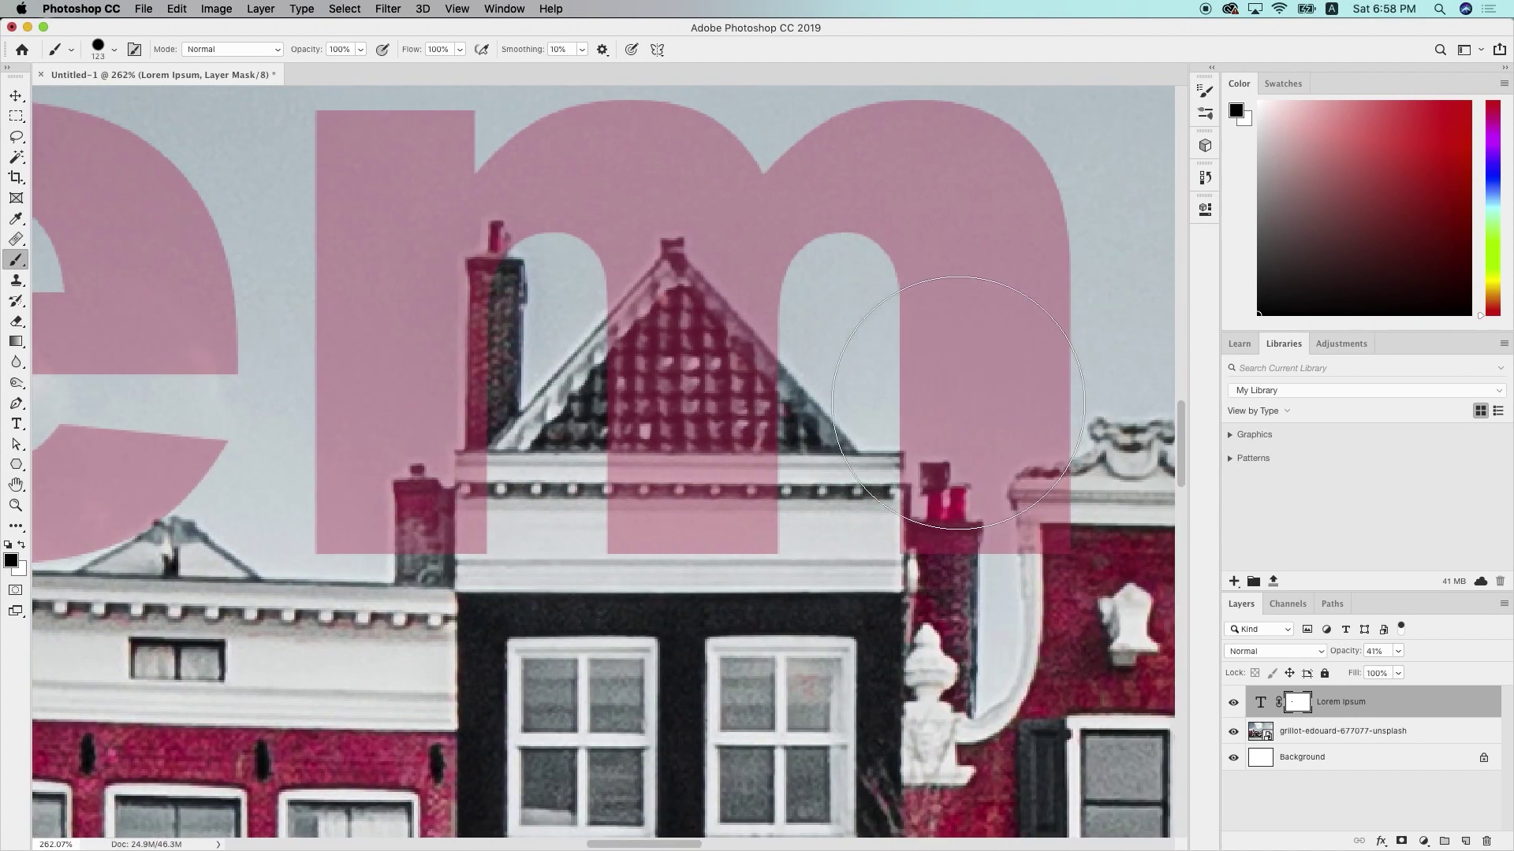
{"action": "scroll", "coordinate": [913, 355], "scroll_direction": "right", "scroll_amount": 8}
{"action": "scroll", "coordinate": [912, 355], "scroll_direction": "left", "scroll_amount": 6}
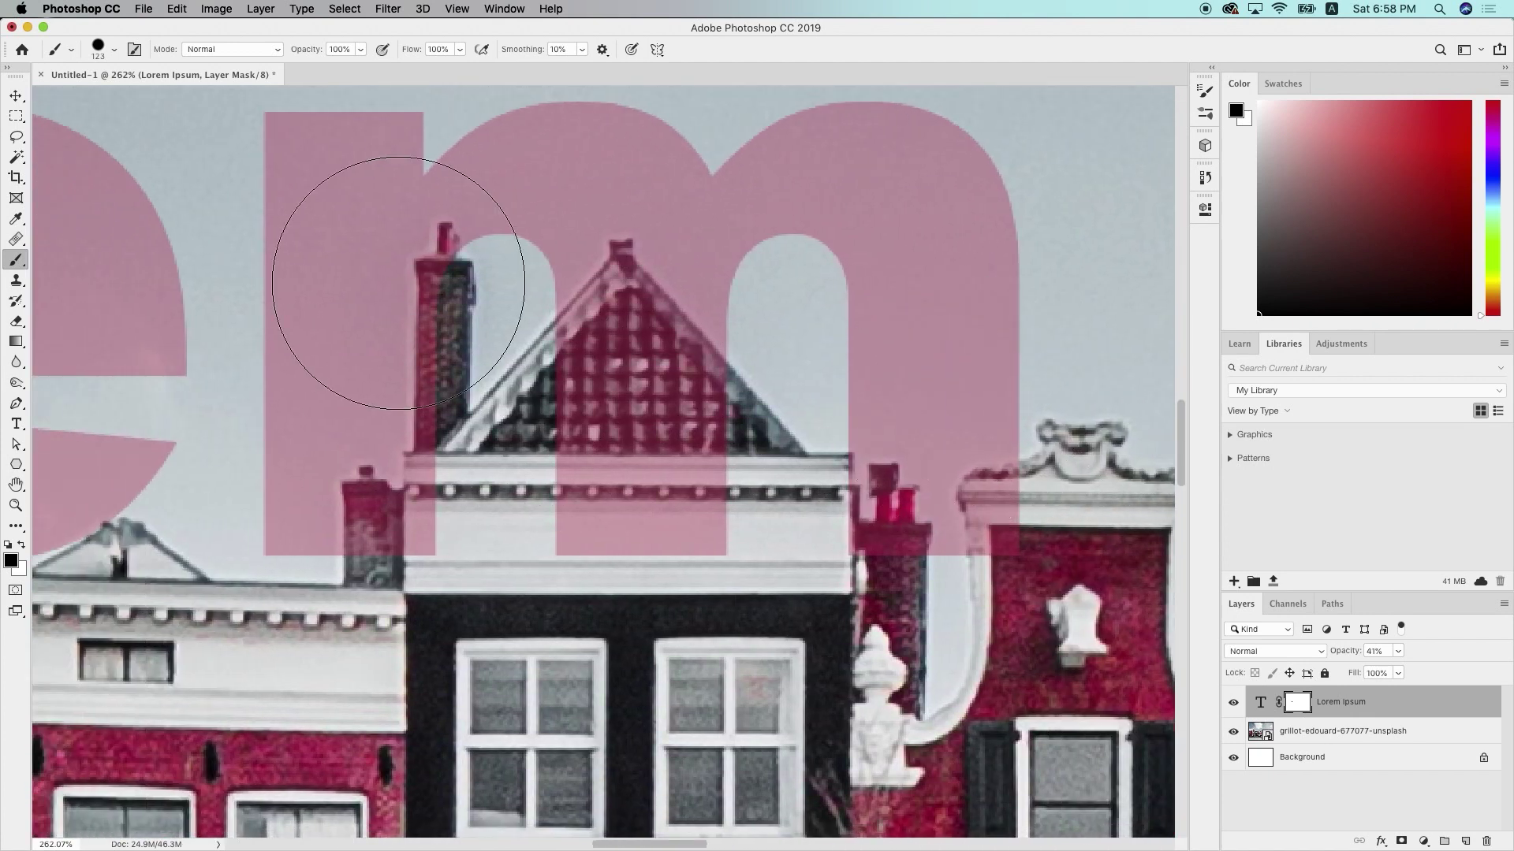
{"action": "left_click", "coordinate": [28, 402]}
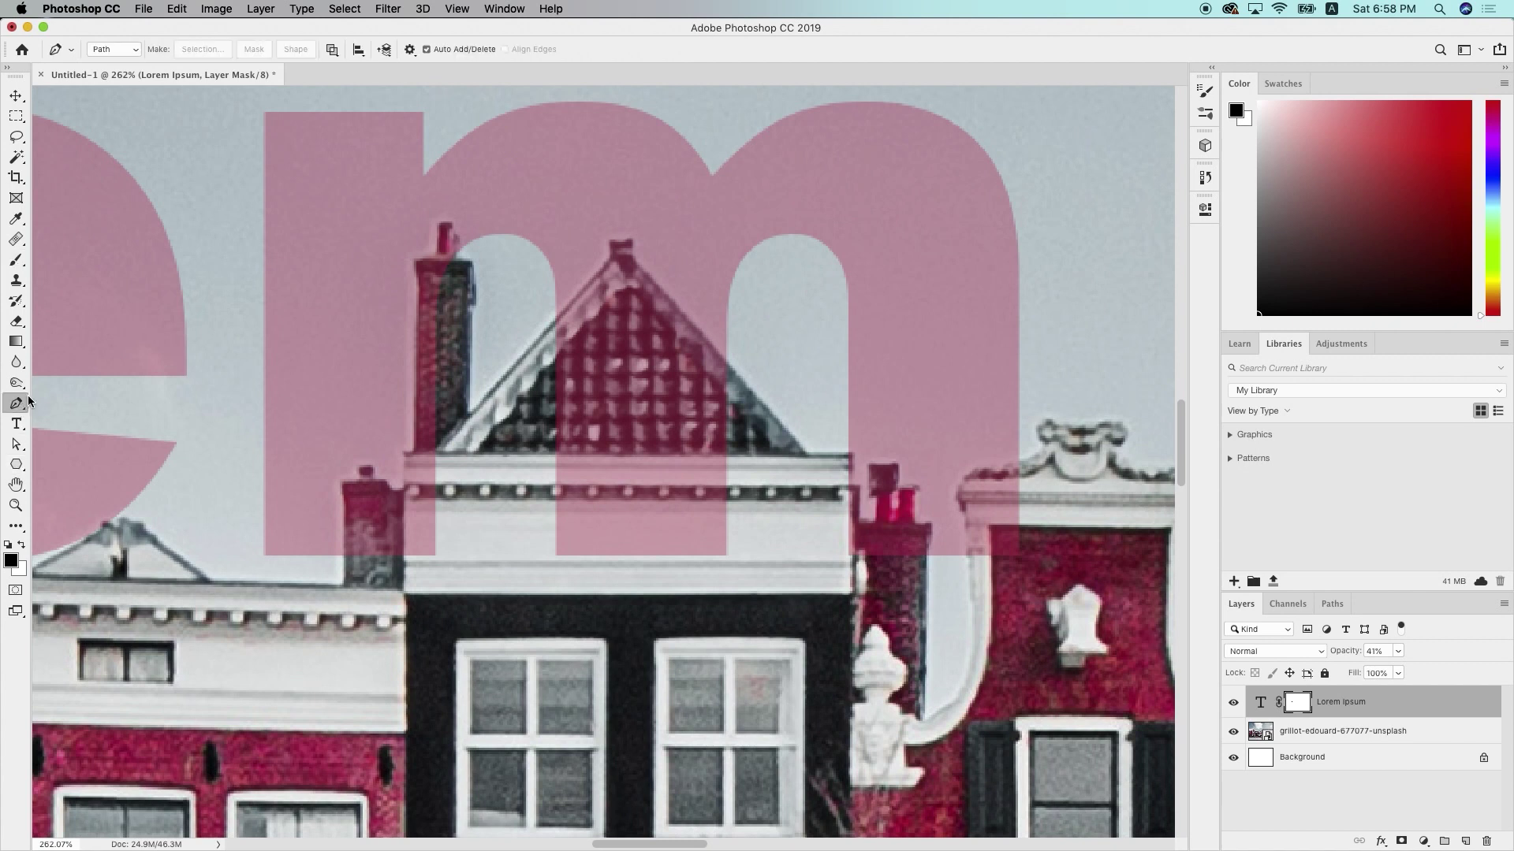
{"action": "left_click", "coordinate": [346, 558]}
{"action": "key", "text": "super+equal"}
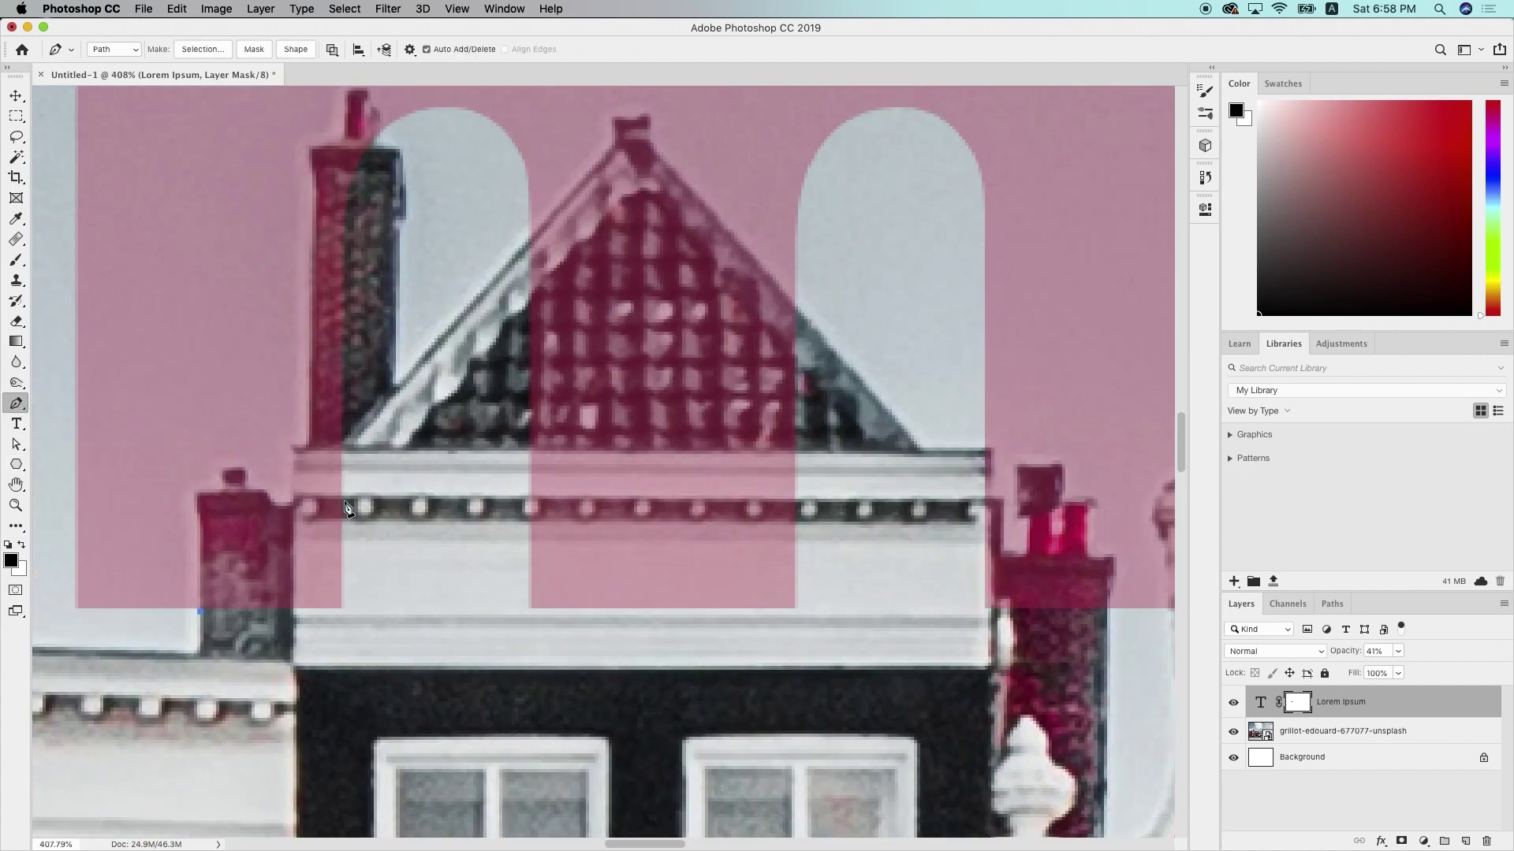
{"action": "scroll", "coordinate": [347, 509], "scroll_direction": "left", "scroll_amount": 3}
{"action": "left_click", "coordinate": [387, 509]}
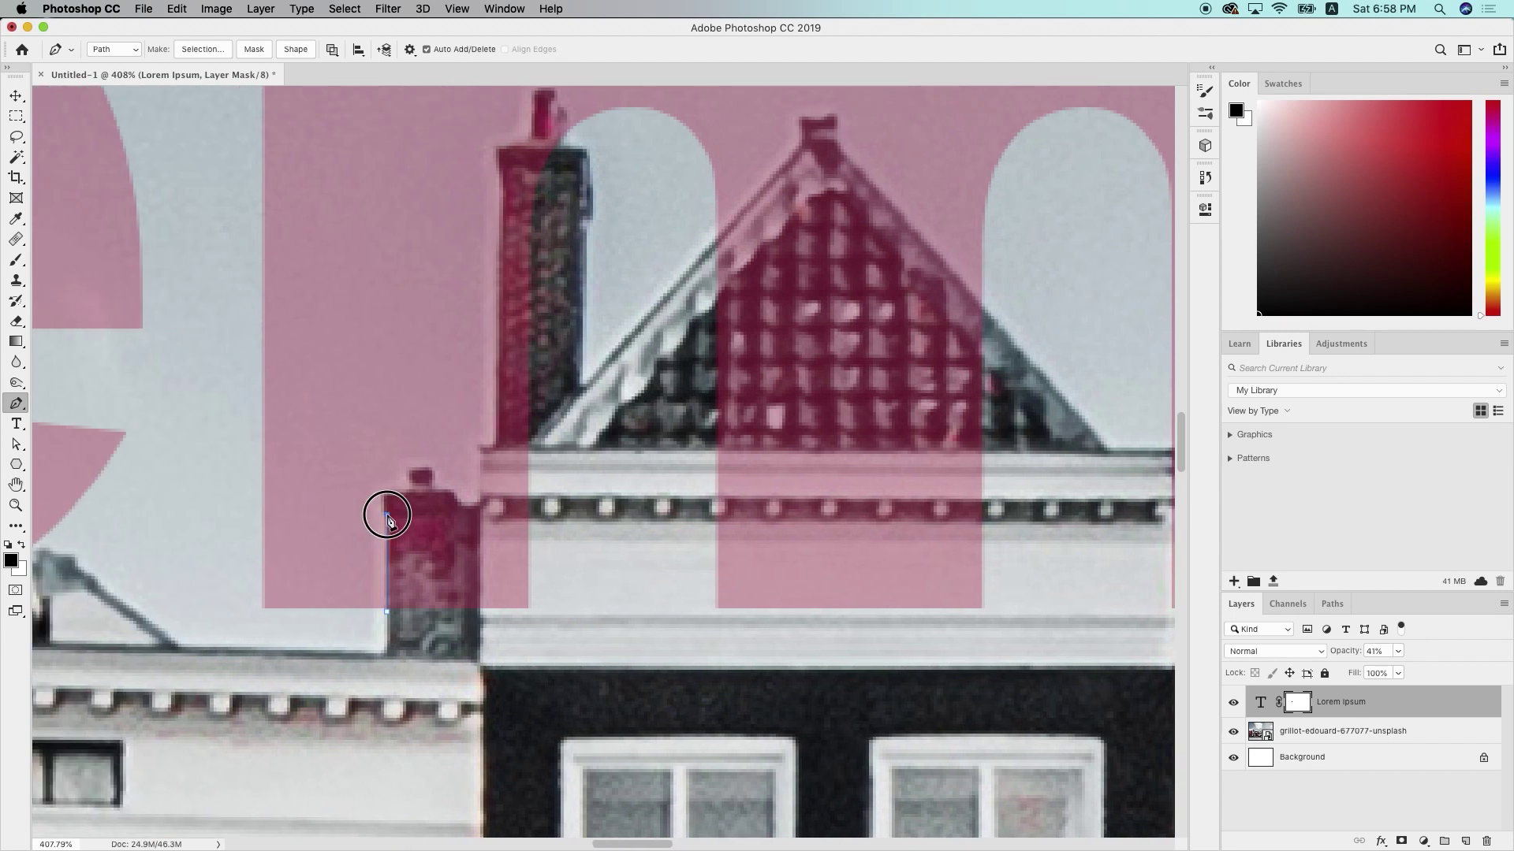
{"action": "left_click", "coordinate": [384, 496]}
{"action": "left_click", "coordinate": [409, 474]}
{"action": "left_click", "coordinate": [431, 471]}
{"action": "left_click", "coordinate": [432, 490]}
{"action": "left_click", "coordinate": [450, 489]}
{"action": "left_click", "coordinate": [458, 503]}
{"action": "left_click", "coordinate": [477, 503]}
{"action": "left_click", "coordinate": [483, 491]}
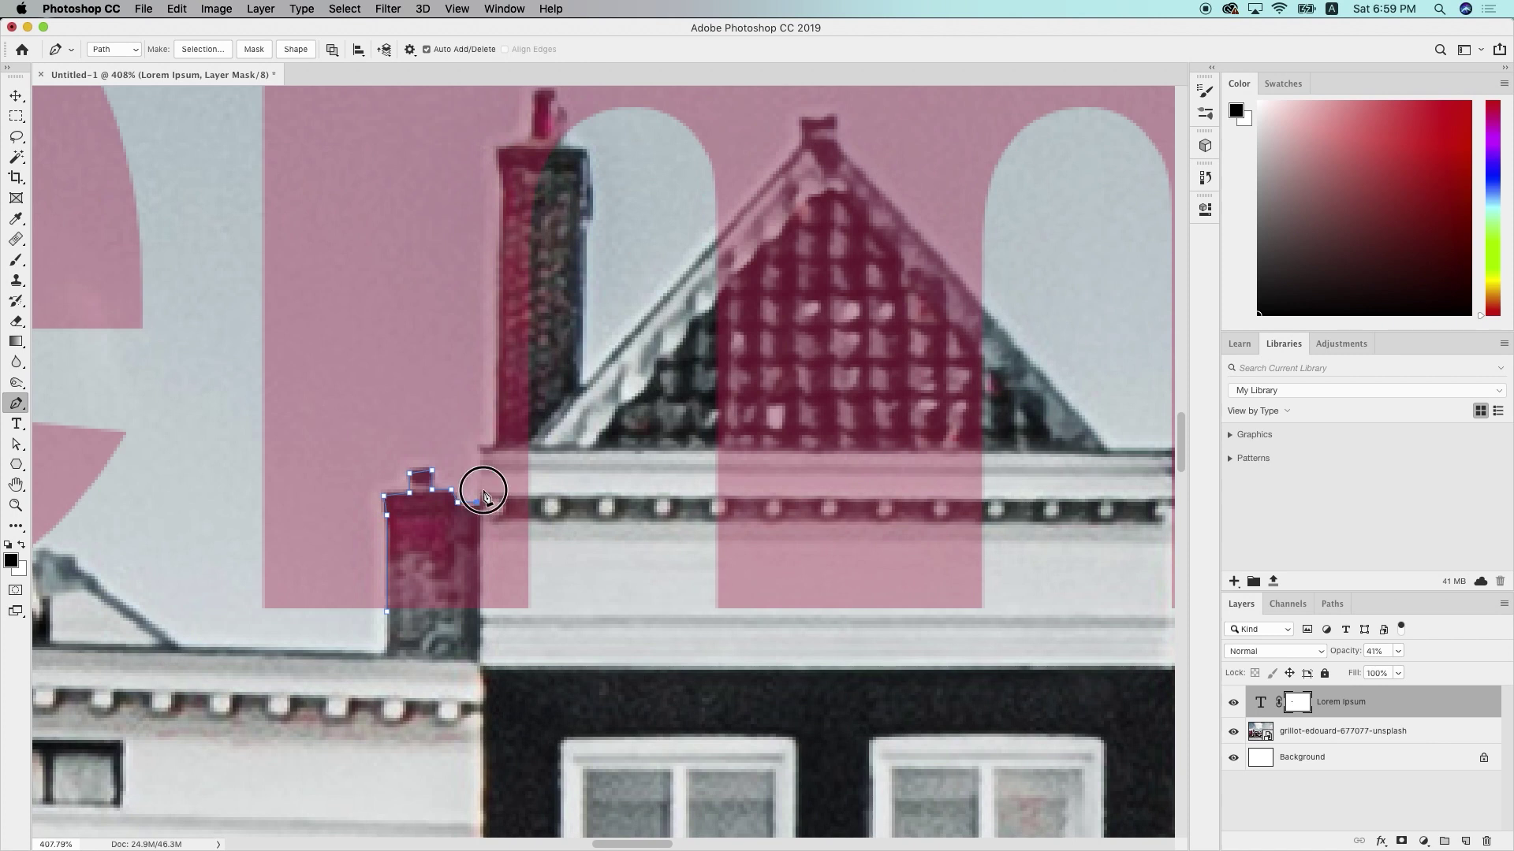
Continue the path along the cornice corner and around the tall chimney with its pot, behind the first stem of the "m"
{"action": "left_click", "coordinate": [480, 447]}
{"action": "left_click", "coordinate": [496, 445]}
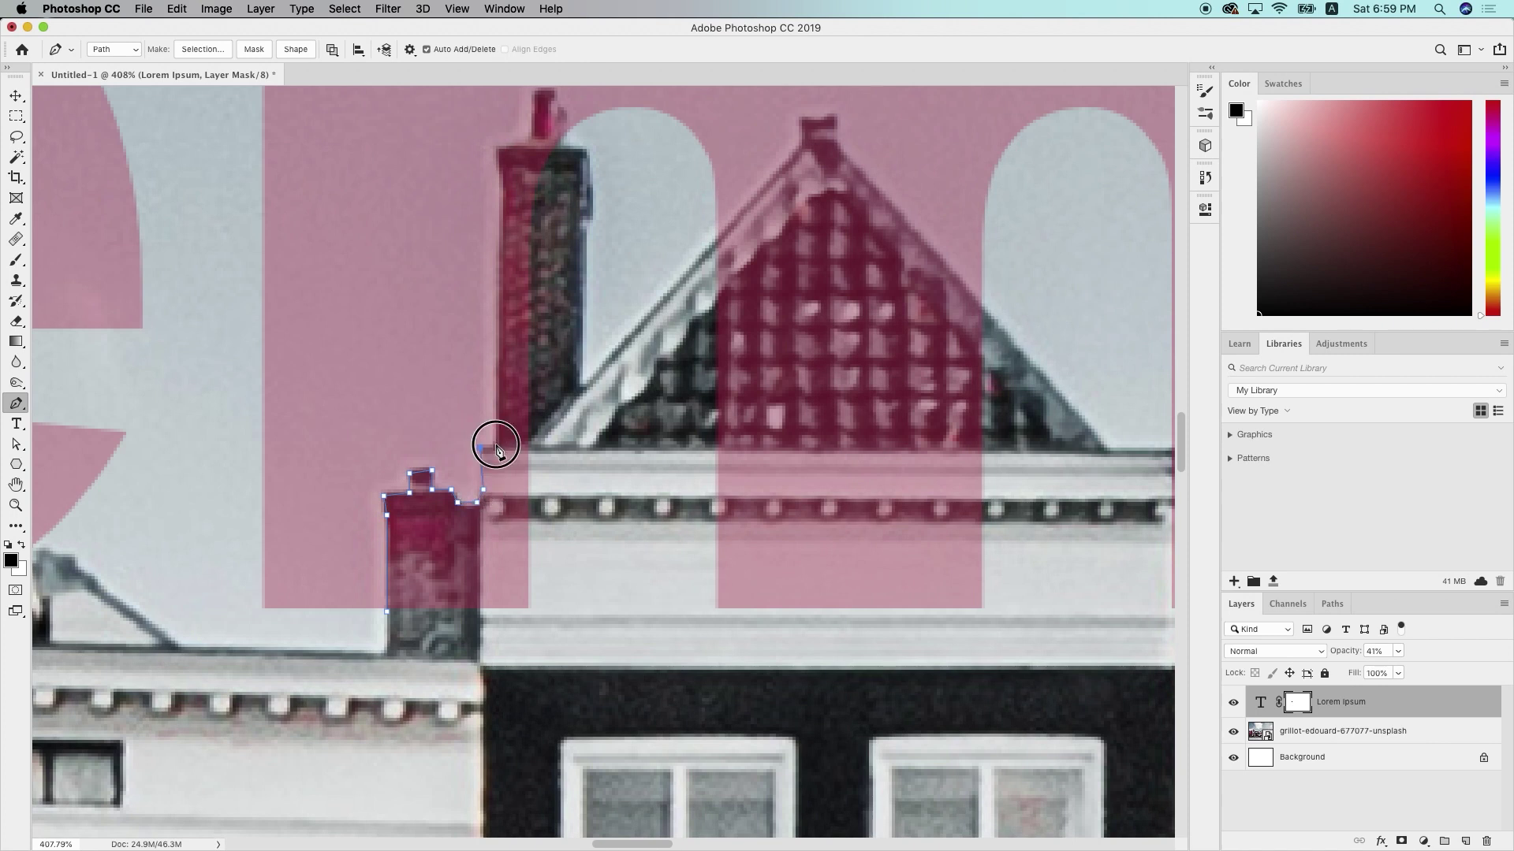
{"action": "scroll", "coordinate": [510, 353], "scroll_direction": "up", "scroll_amount": 2}
{"action": "left_click", "coordinate": [505, 250]}
{"action": "left_click", "coordinate": [527, 199]}
{"action": "left_click", "coordinate": [535, 143]}
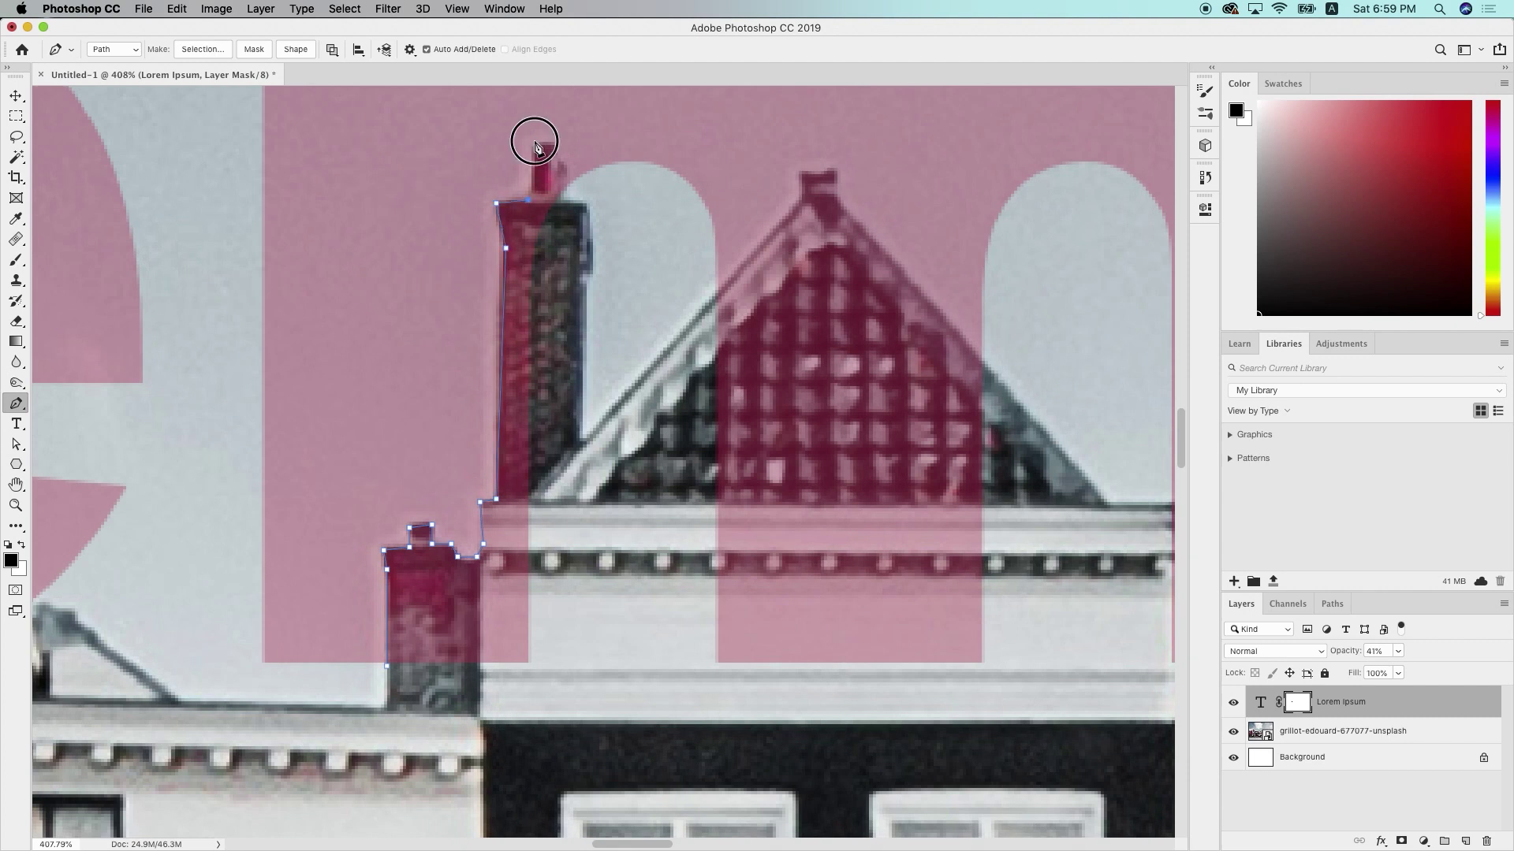
{"action": "left_click", "coordinate": [550, 139]}
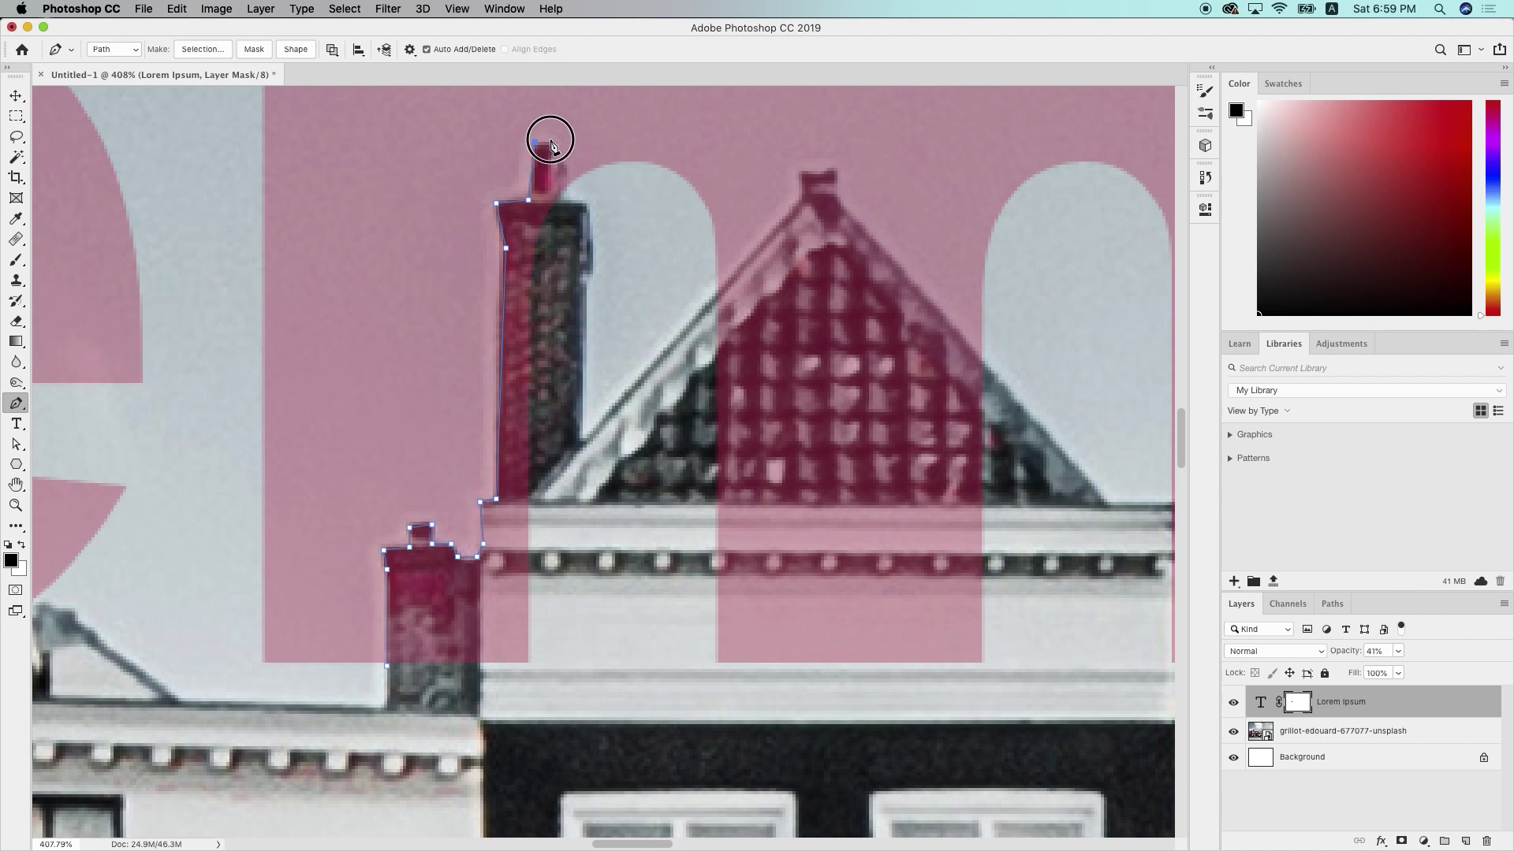
{"action": "left_click", "coordinate": [553, 201]}
{"action": "left_click", "coordinate": [586, 205]}
Continue the path up the tiled gable's left slope, around its peak and down its right slope
{"action": "left_click", "coordinate": [624, 460]}
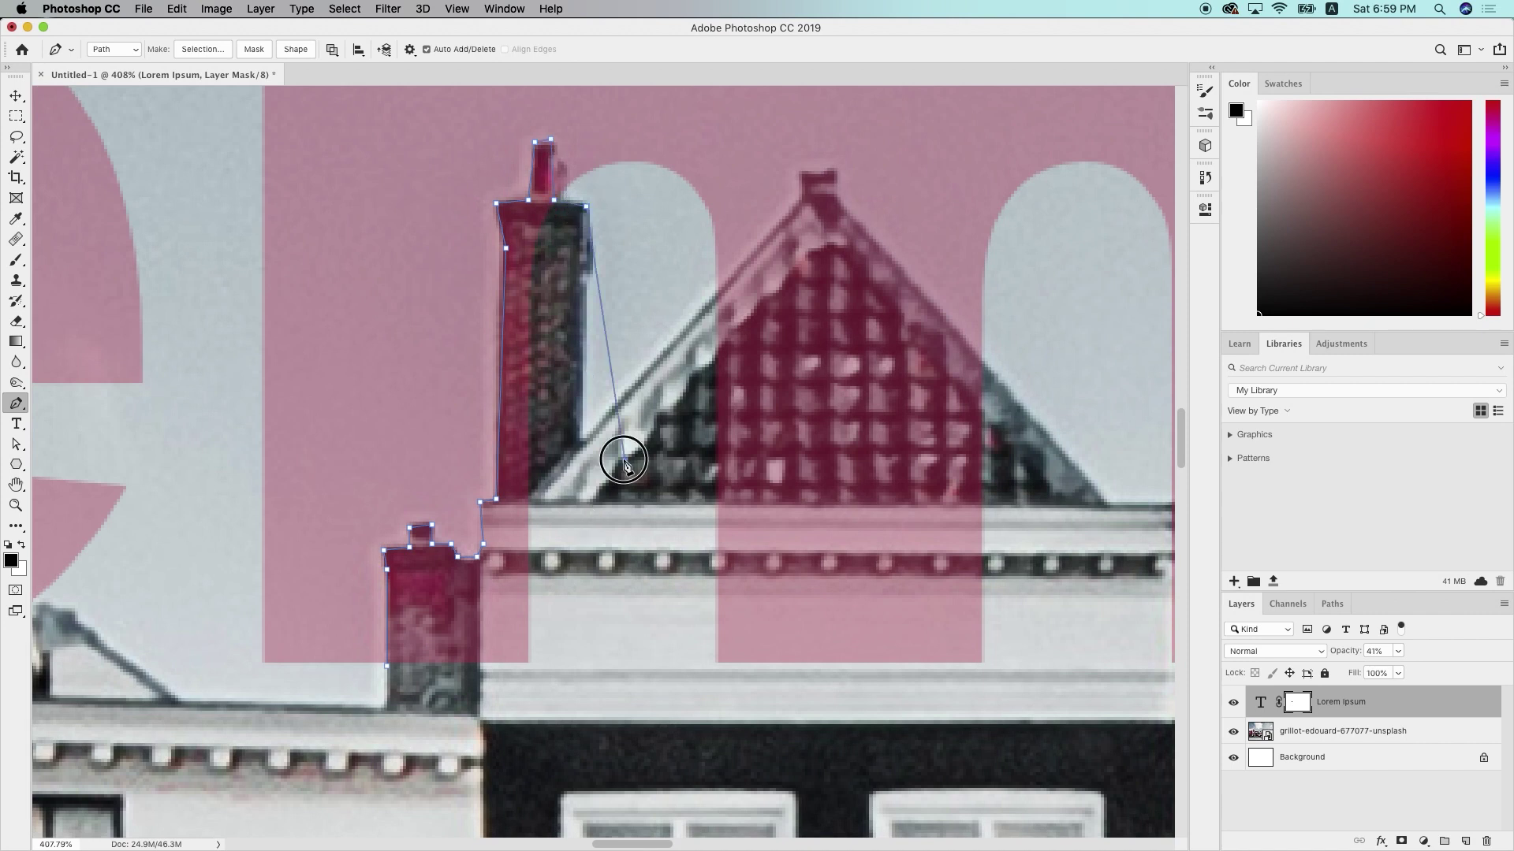
{"action": "left_click", "coordinate": [708, 305]}
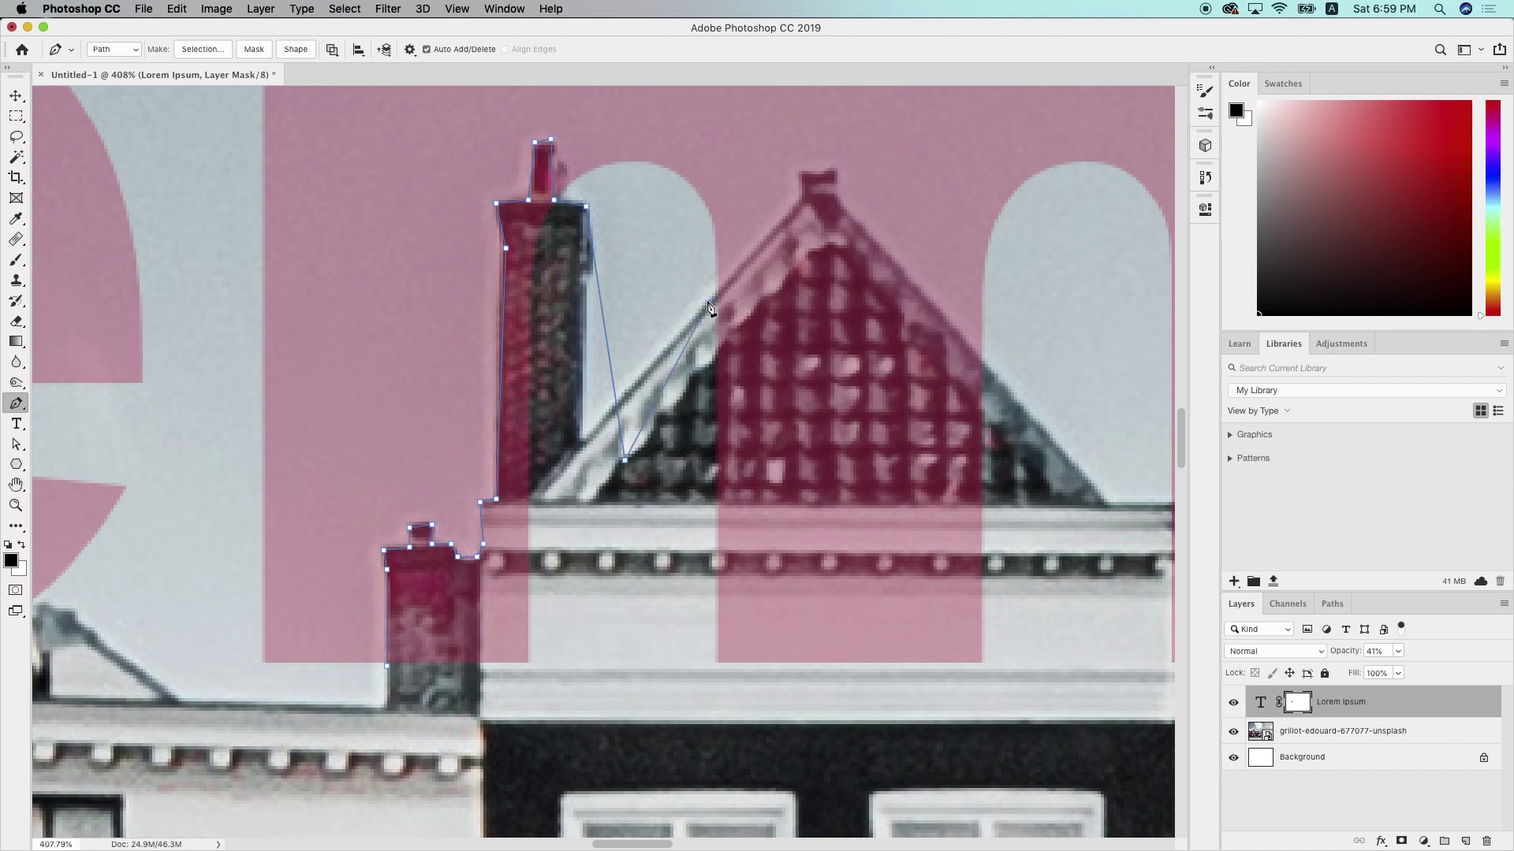
{"action": "left_click", "coordinate": [799, 204]}
{"action": "left_click", "coordinate": [801, 174]}
{"action": "left_click", "coordinate": [1091, 479]}
Continue the path past the cornice's right end and around the chimney stack and pots behind the last stem of the "m"
{"action": "scroll", "coordinate": [1068, 589], "scroll_direction": "down", "scroll_amount": 2}
{"action": "scroll", "coordinate": [1067, 588], "scroll_direction": "right", "scroll_amount": 5}
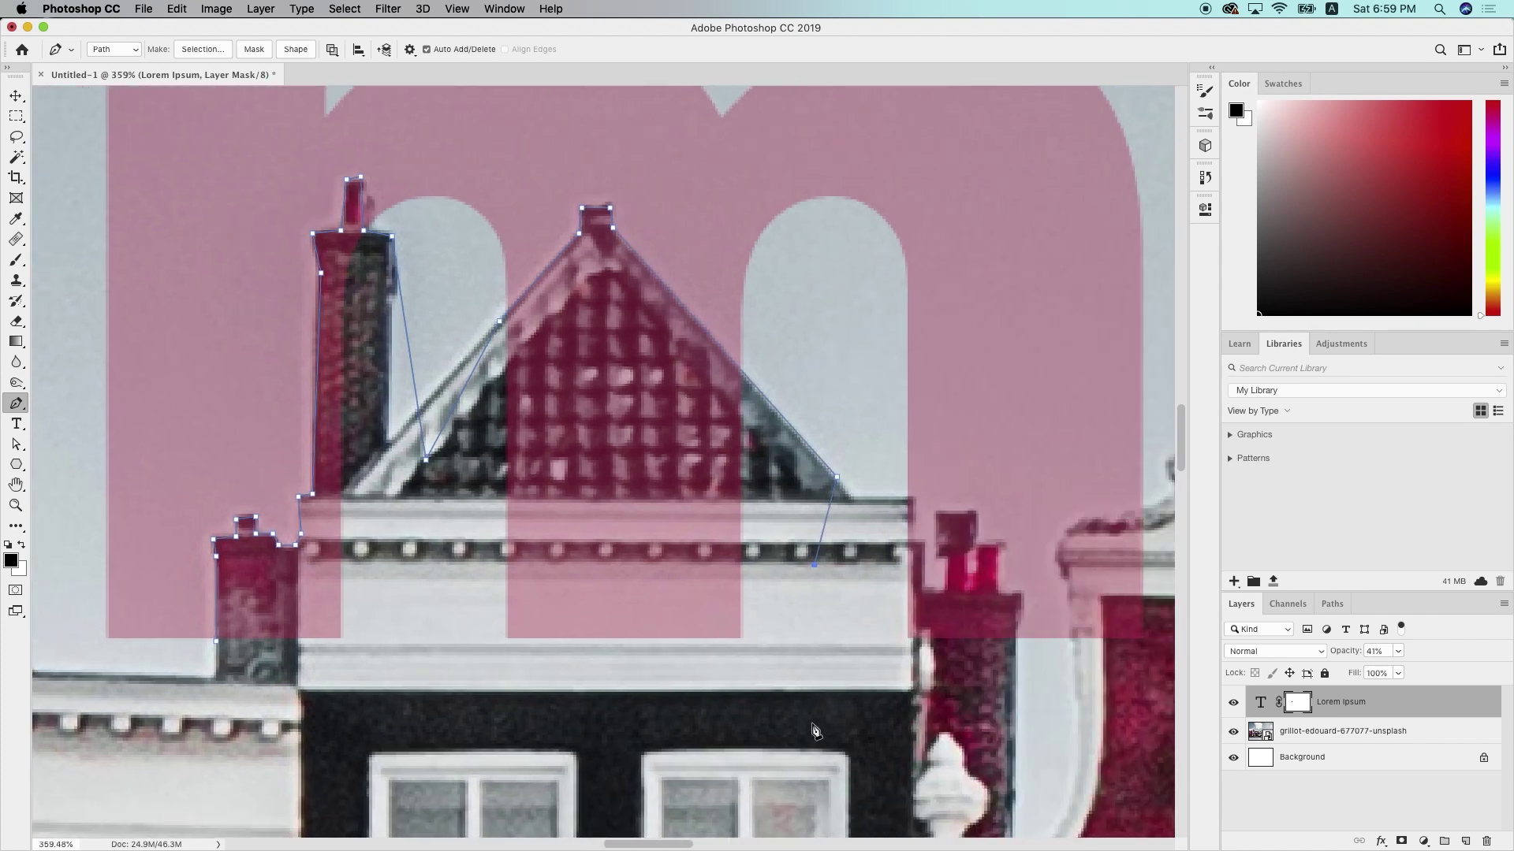
{"action": "left_click", "coordinate": [905, 498]}
{"action": "left_click", "coordinate": [912, 498]}
{"action": "left_click", "coordinate": [912, 539]}
{"action": "left_click", "coordinate": [925, 540]}
{"action": "left_click", "coordinate": [945, 588]}
{"action": "left_click", "coordinate": [945, 552]}
{"action": "left_click", "coordinate": [936, 551]}
{"action": "left_click", "coordinate": [936, 510]}
{"action": "left_click", "coordinate": [972, 543]}
{"action": "left_click", "coordinate": [1001, 595]}
{"action": "left_click", "coordinate": [1021, 595]}
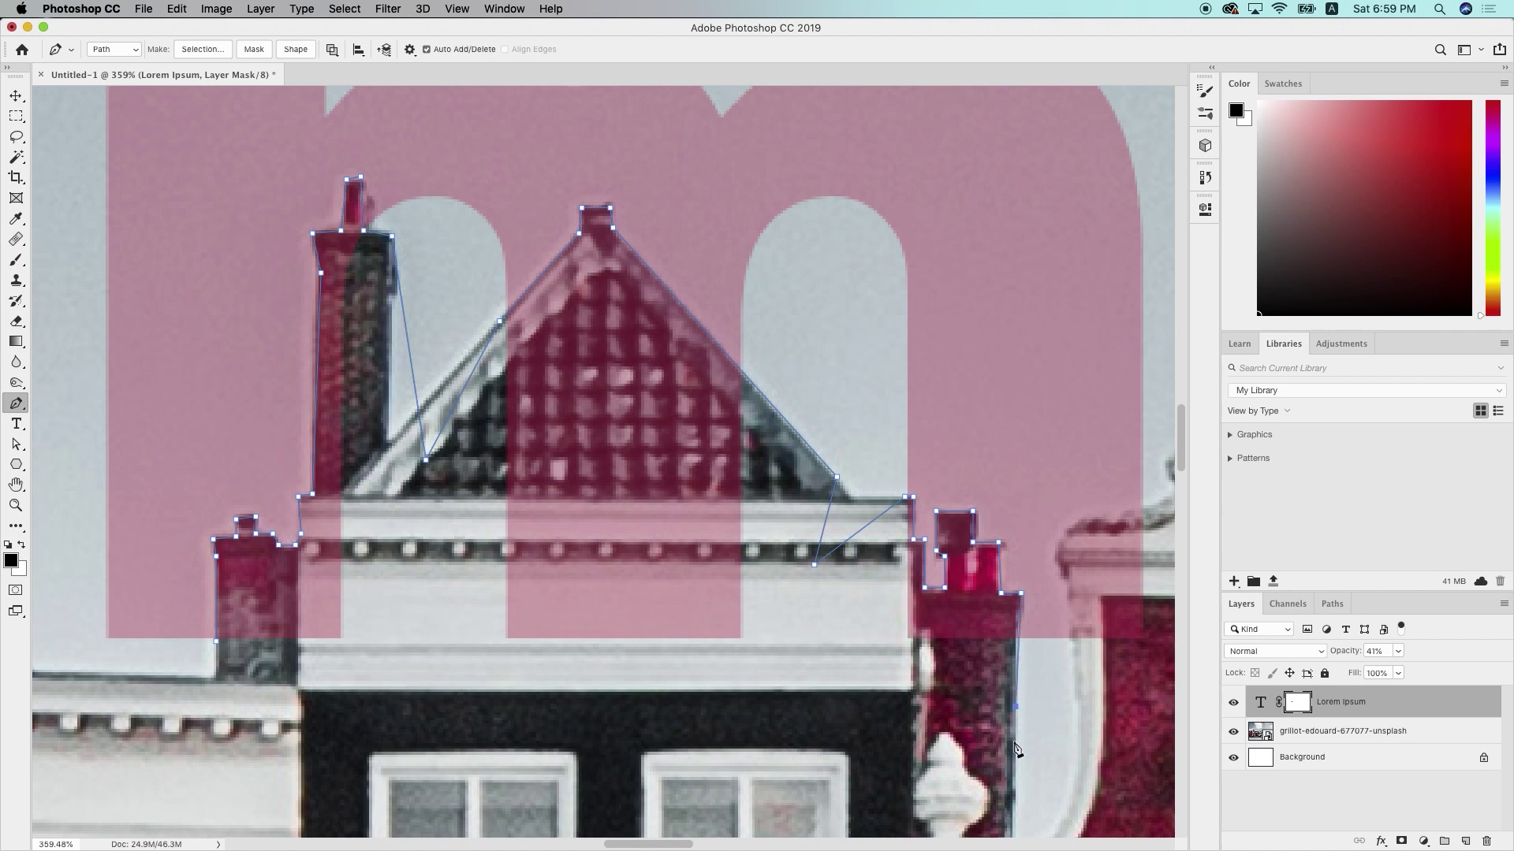
Close the path across the house facade below the "m" and convert it to an anti-aliased new selection with 0 px feather
{"action": "left_click", "coordinate": [826, 769]}
{"action": "left_click", "coordinate": [474, 701]}
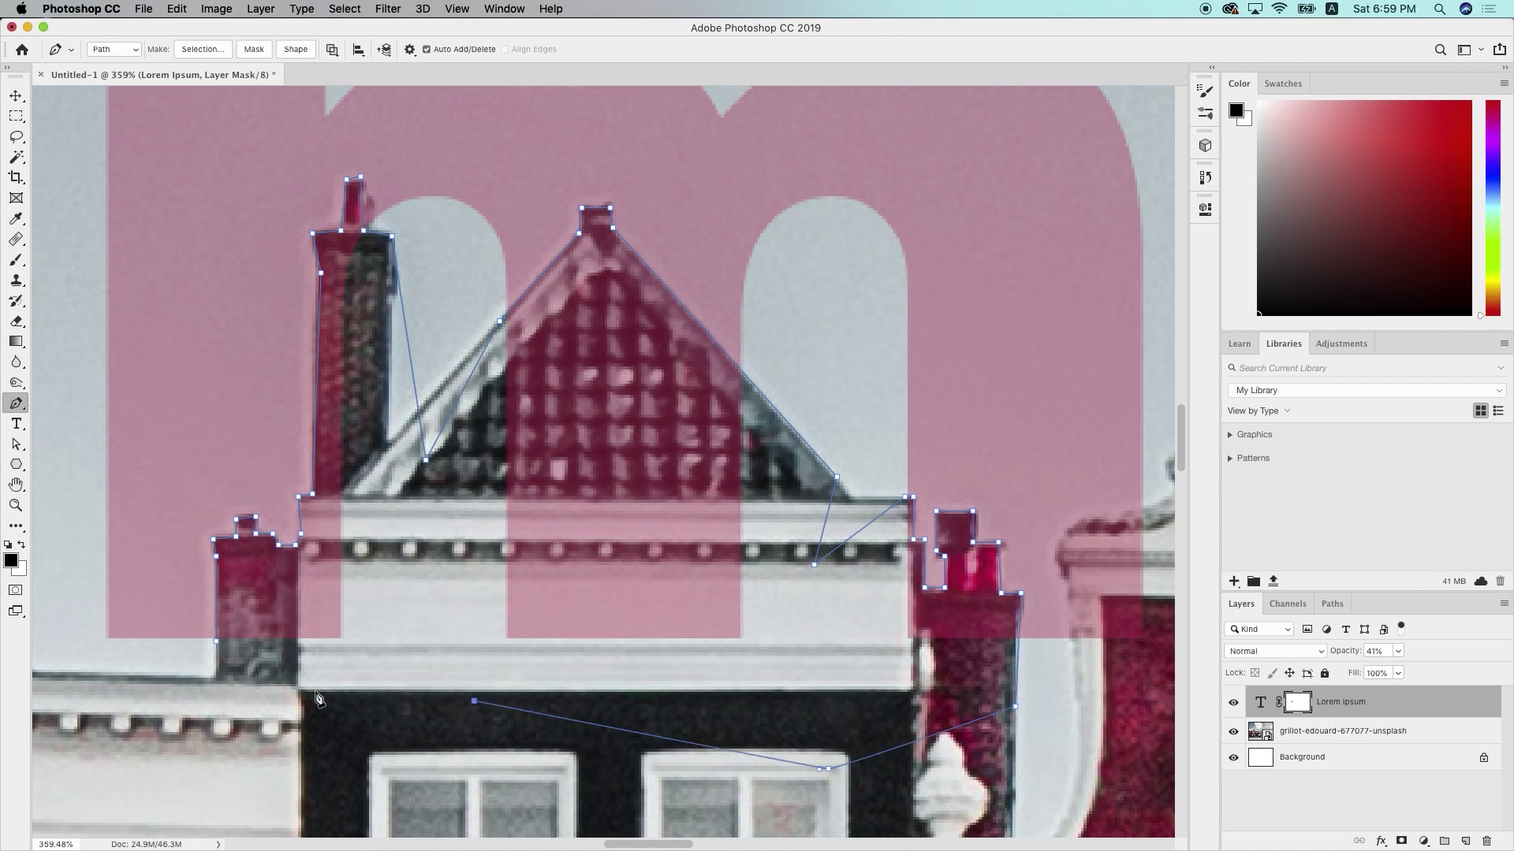
{"action": "left_click", "coordinate": [217, 641]}
{"action": "left_click", "coordinate": [189, 52]}
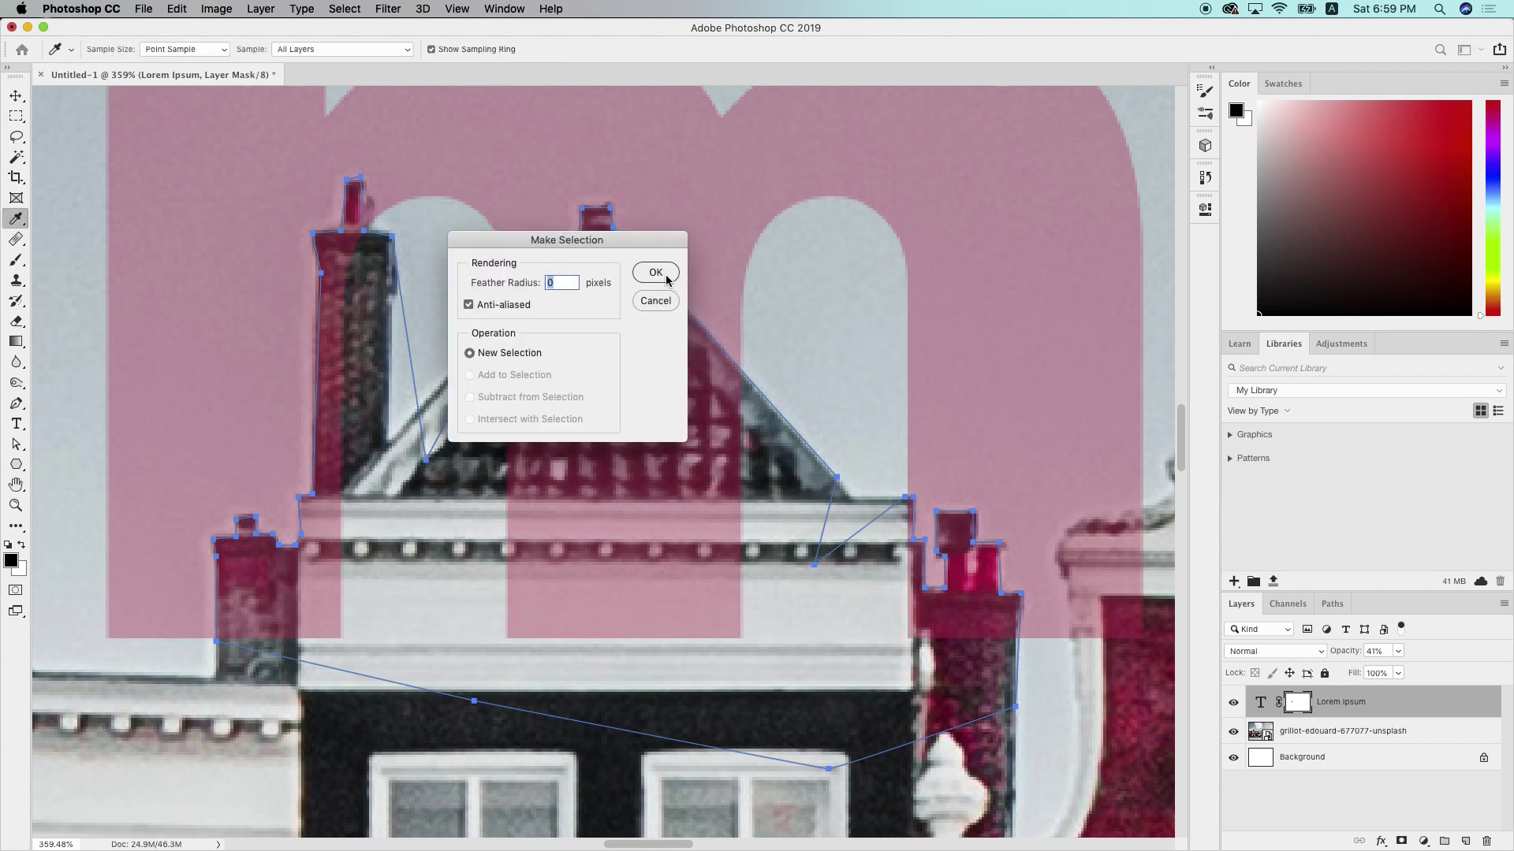
{"action": "left_click", "coordinate": [666, 274]}
Hide the parts of the "m" covering the gable and chimneys by painting black on the layer mask with the 123 px brush, and deselect
{"action": "left_click", "coordinate": [24, 259]}
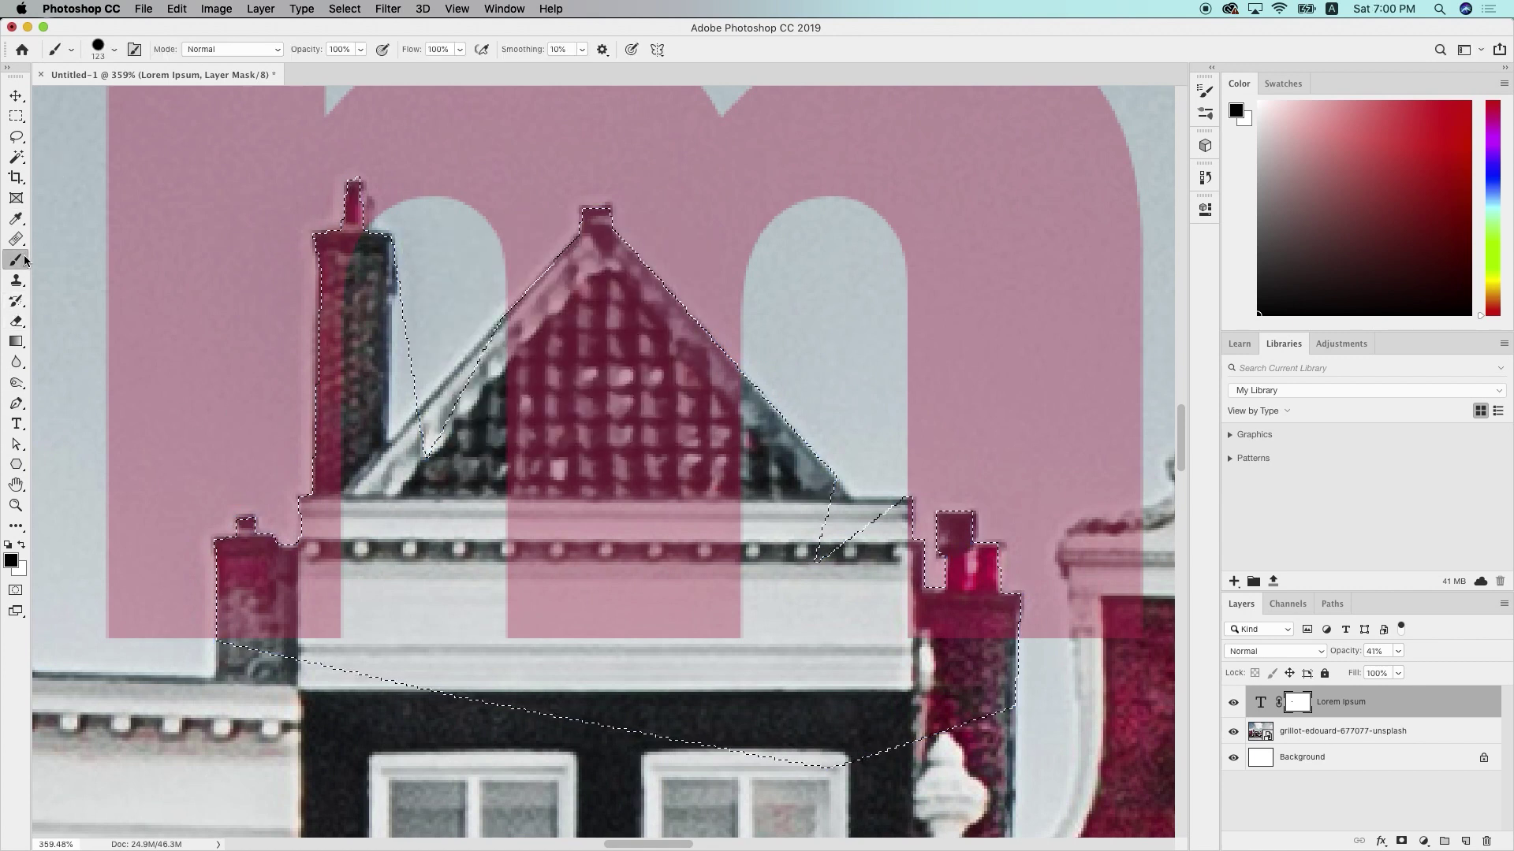
{"action": "mouse_move", "coordinate": [615, 426]}
{"action": "left_mouse_down"}
{"action": "mouse_move", "coordinate": [378, 331]}
{"action": "mouse_move", "coordinate": [345, 491]}
{"action": "mouse_move", "coordinate": [867, 575]}
{"action": "left_mouse_up"}
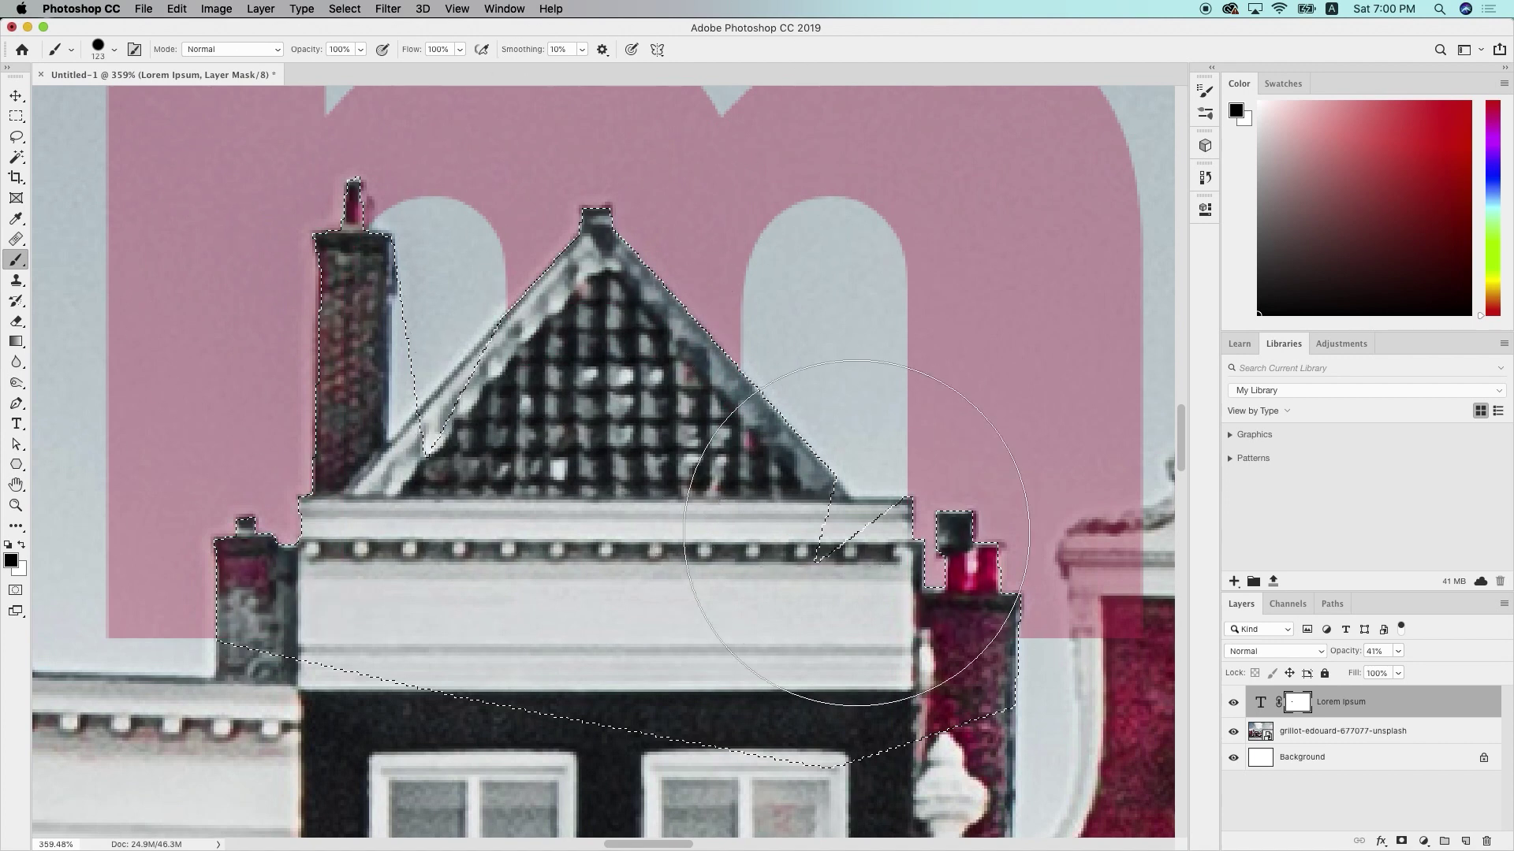
{"action": "key", "text": "super+d"}
Start a Pen path on the stepped brick gable behind the "I" of "Ipsum" and trace its left slope and steps
{"action": "scroll", "coordinate": [855, 639], "scroll_direction": "down", "scroll_amount": 3}
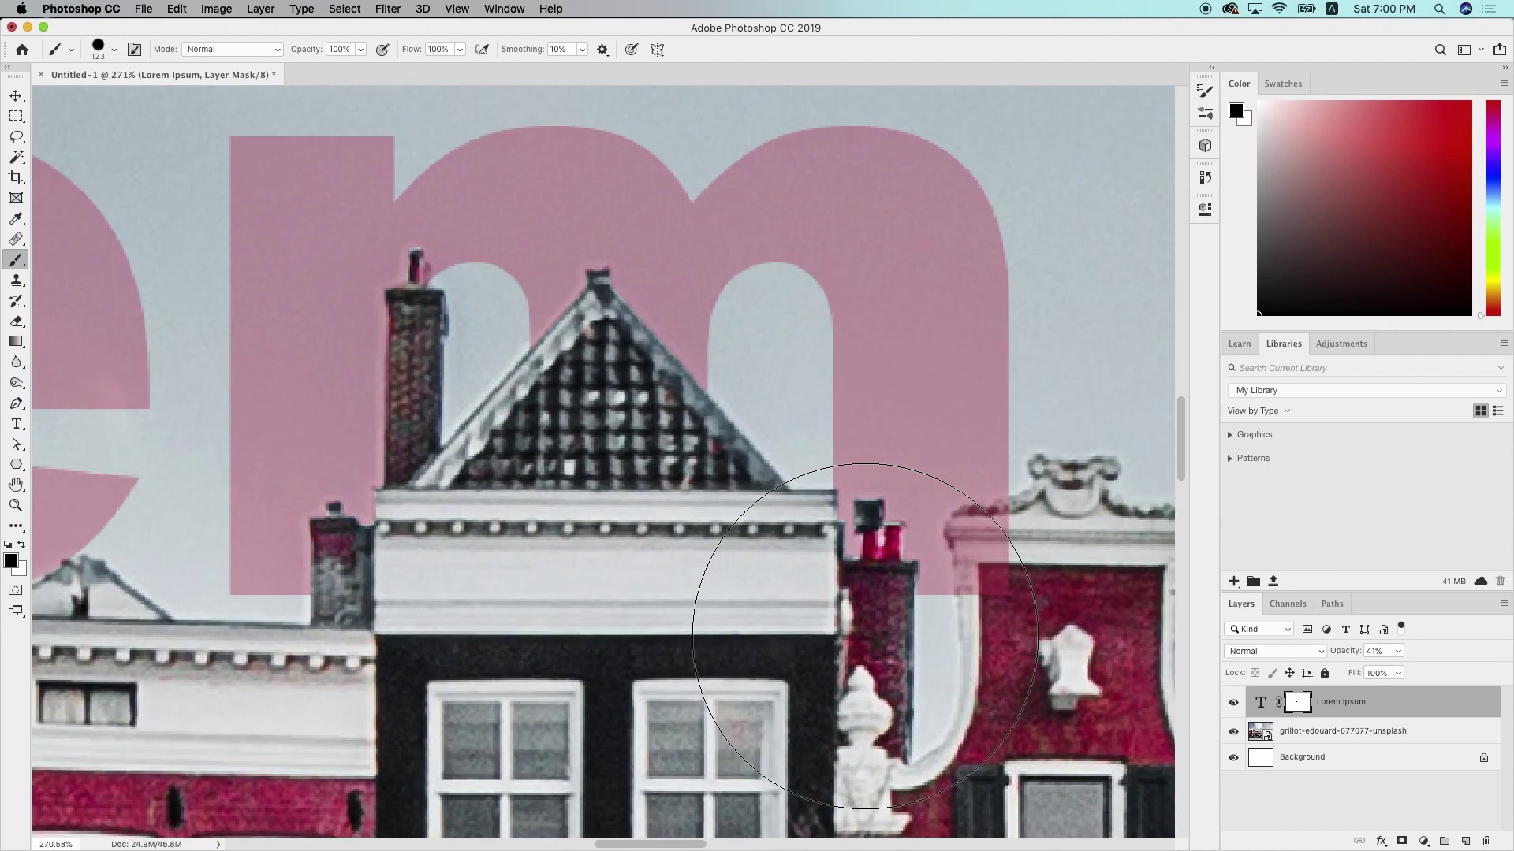
{"action": "scroll", "coordinate": [865, 636], "scroll_direction": "down", "scroll_amount": 3}
{"action": "scroll", "coordinate": [865, 636], "scroll_direction": "right", "scroll_amount": 10}
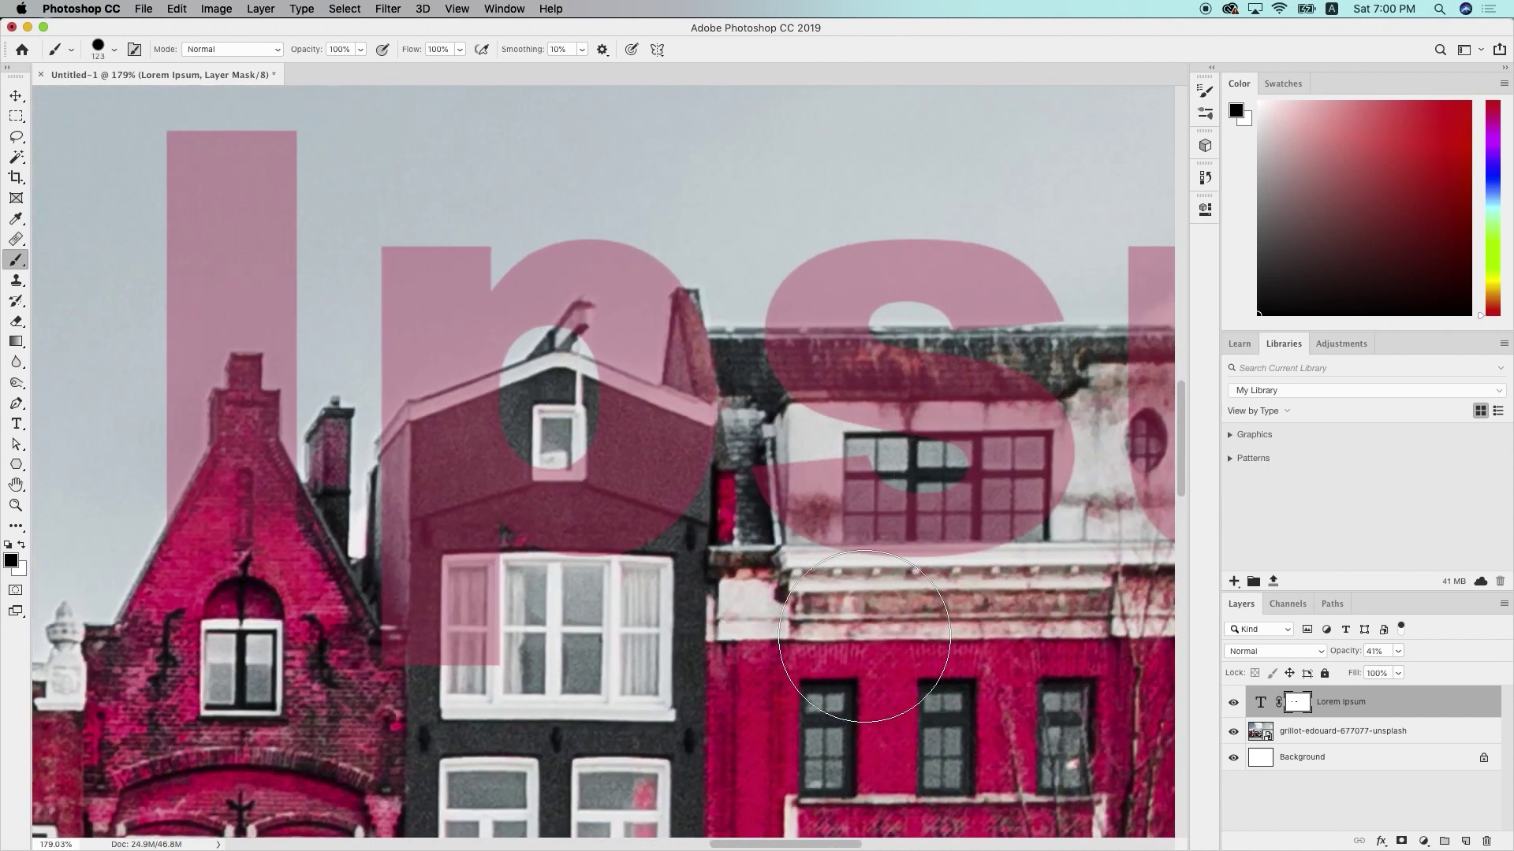
{"action": "scroll", "coordinate": [865, 636], "scroll_direction": "left", "scroll_amount": 6}
{"action": "scroll", "coordinate": [563, 484], "scroll_direction": "up", "scroll_amount": 2}
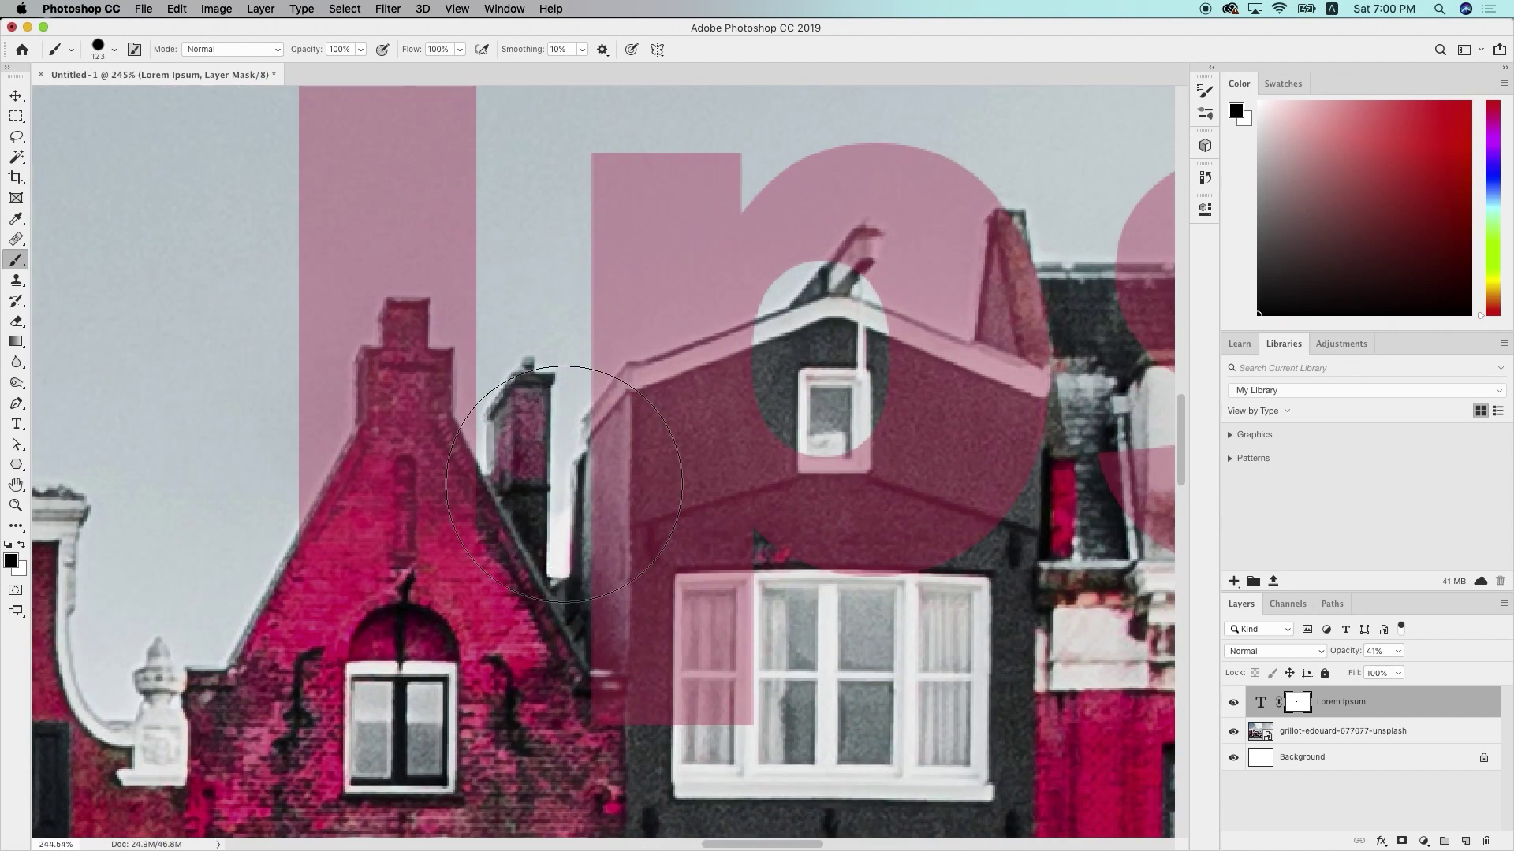
{"action": "scroll", "coordinate": [564, 484], "scroll_direction": "up", "scroll_amount": 1}
{"action": "scroll", "coordinate": [315, 473], "scroll_direction": "left", "scroll_amount": 3}
{"action": "left_click", "coordinate": [16, 403]}
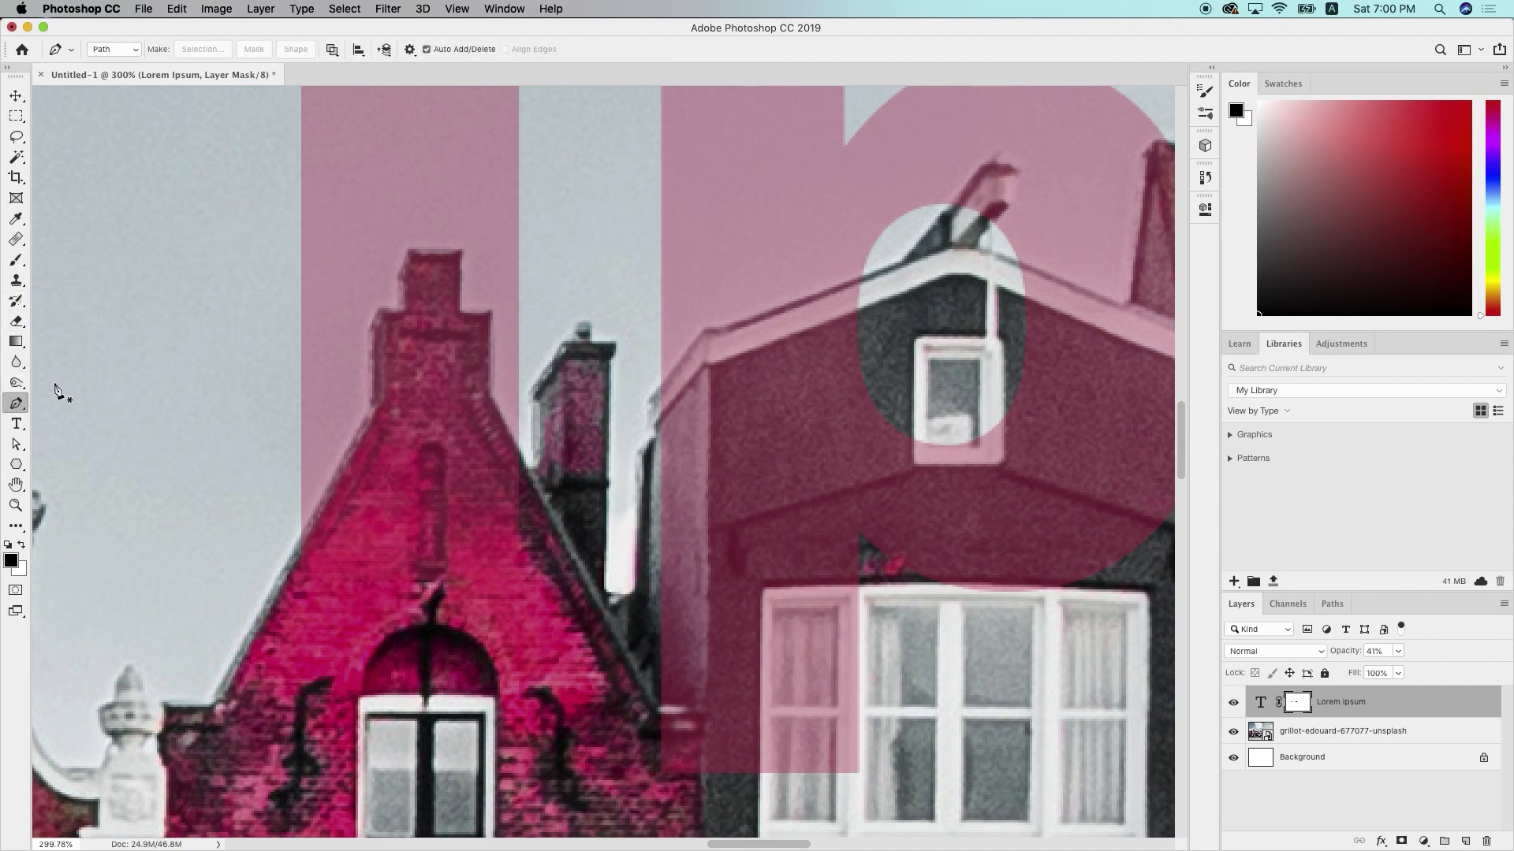
{"action": "left_click", "coordinate": [291, 551]}
{"action": "left_click", "coordinate": [368, 405]}
{"action": "left_click", "coordinate": [382, 309]}
{"action": "left_click", "coordinate": [400, 309]}
{"action": "left_click", "coordinate": [399, 273]}
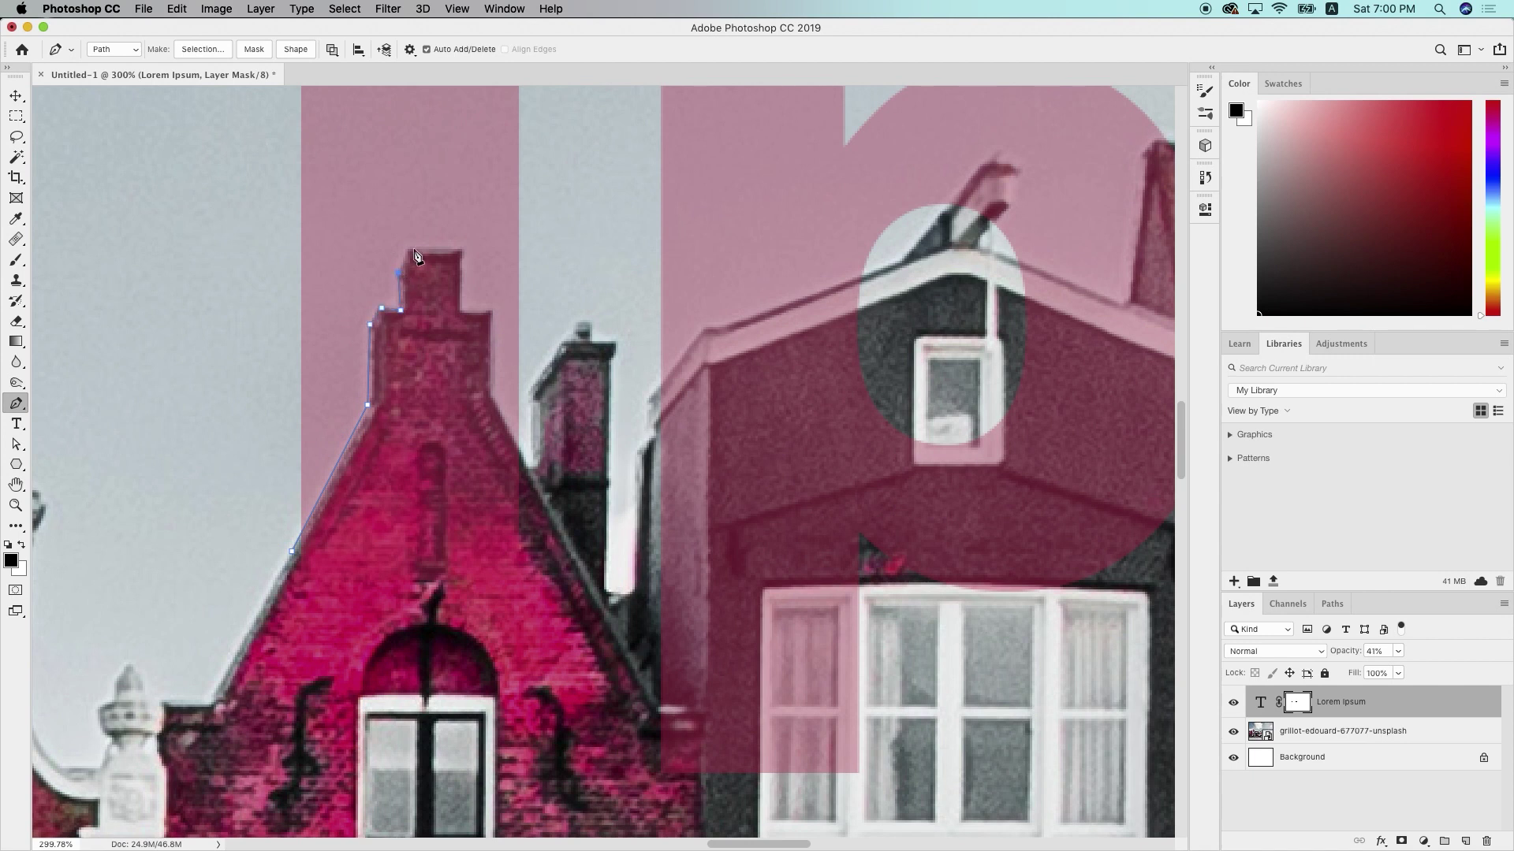
Complete the closed path over the brick gable's top and down its right side, and convert it to a selection with 0 px feather
{"action": "left_click", "coordinate": [406, 249]}
{"action": "left_click", "coordinate": [461, 249]}
{"action": "left_click", "coordinate": [460, 310]}
{"action": "left_click", "coordinate": [489, 395]}
{"action": "left_click", "coordinate": [541, 486]}
{"action": "left_click", "coordinate": [597, 652]}
{"action": "left_click", "coordinate": [462, 716]}
{"action": "left_click", "coordinate": [293, 558]}
{"action": "left_click", "coordinate": [201, 48]}
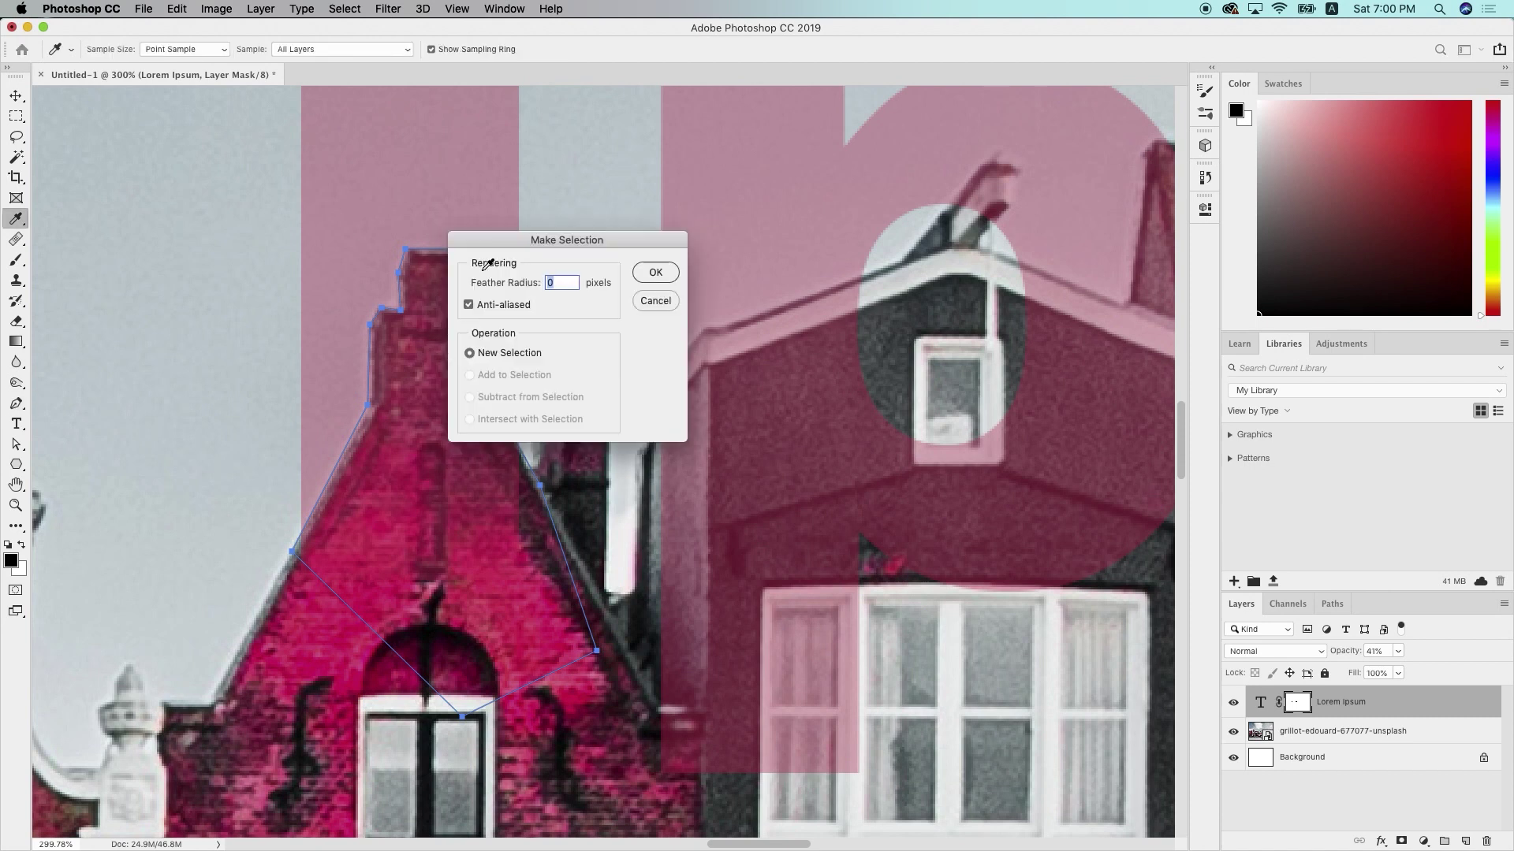
{"action": "left_click", "coordinate": [655, 272]}
Hide the part of the "I" covering the brick gable by painting black on the layer mask, and deselect
{"action": "left_click", "coordinate": [16, 260]}
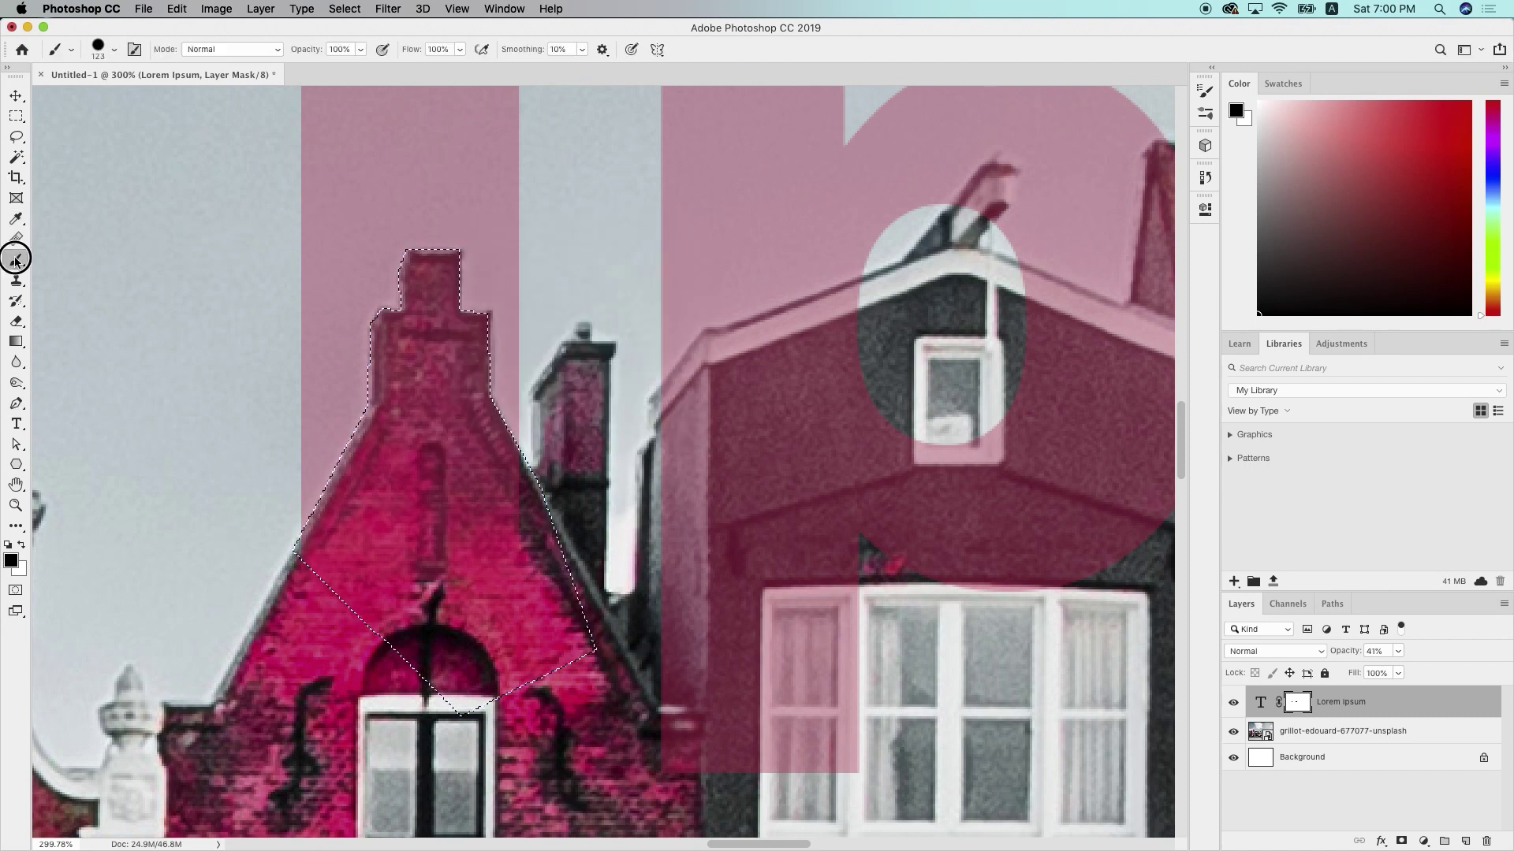
{"action": "mouse_move", "coordinate": [503, 562]}
{"action": "left_mouse_down"}
{"action": "mouse_move", "coordinate": [442, 370]}
{"action": "mouse_move", "coordinate": [481, 457]}
{"action": "left_mouse_up"}
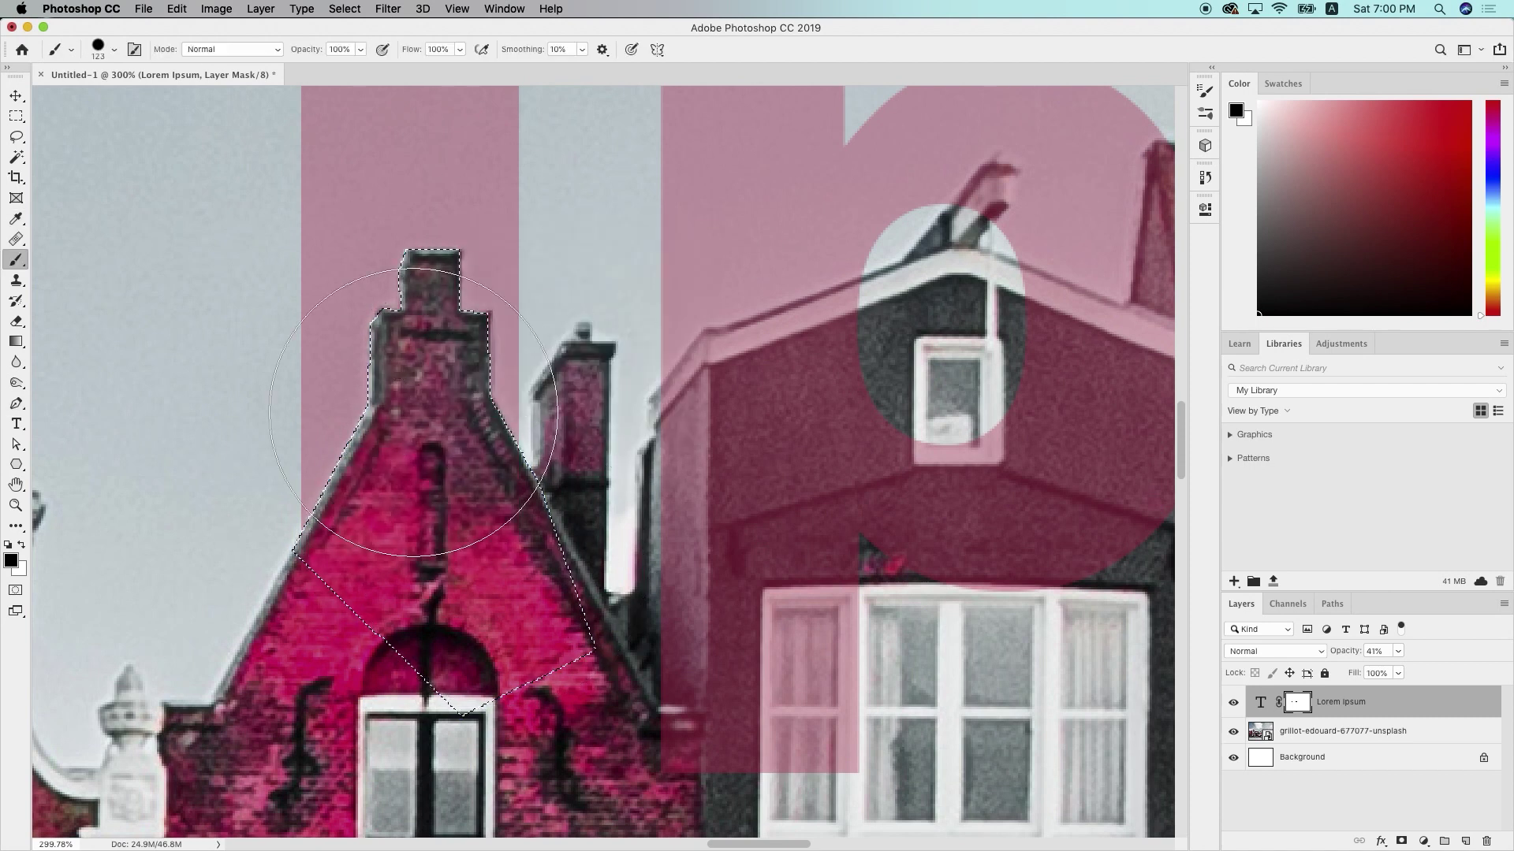
{"action": "key", "text": "super+d"}
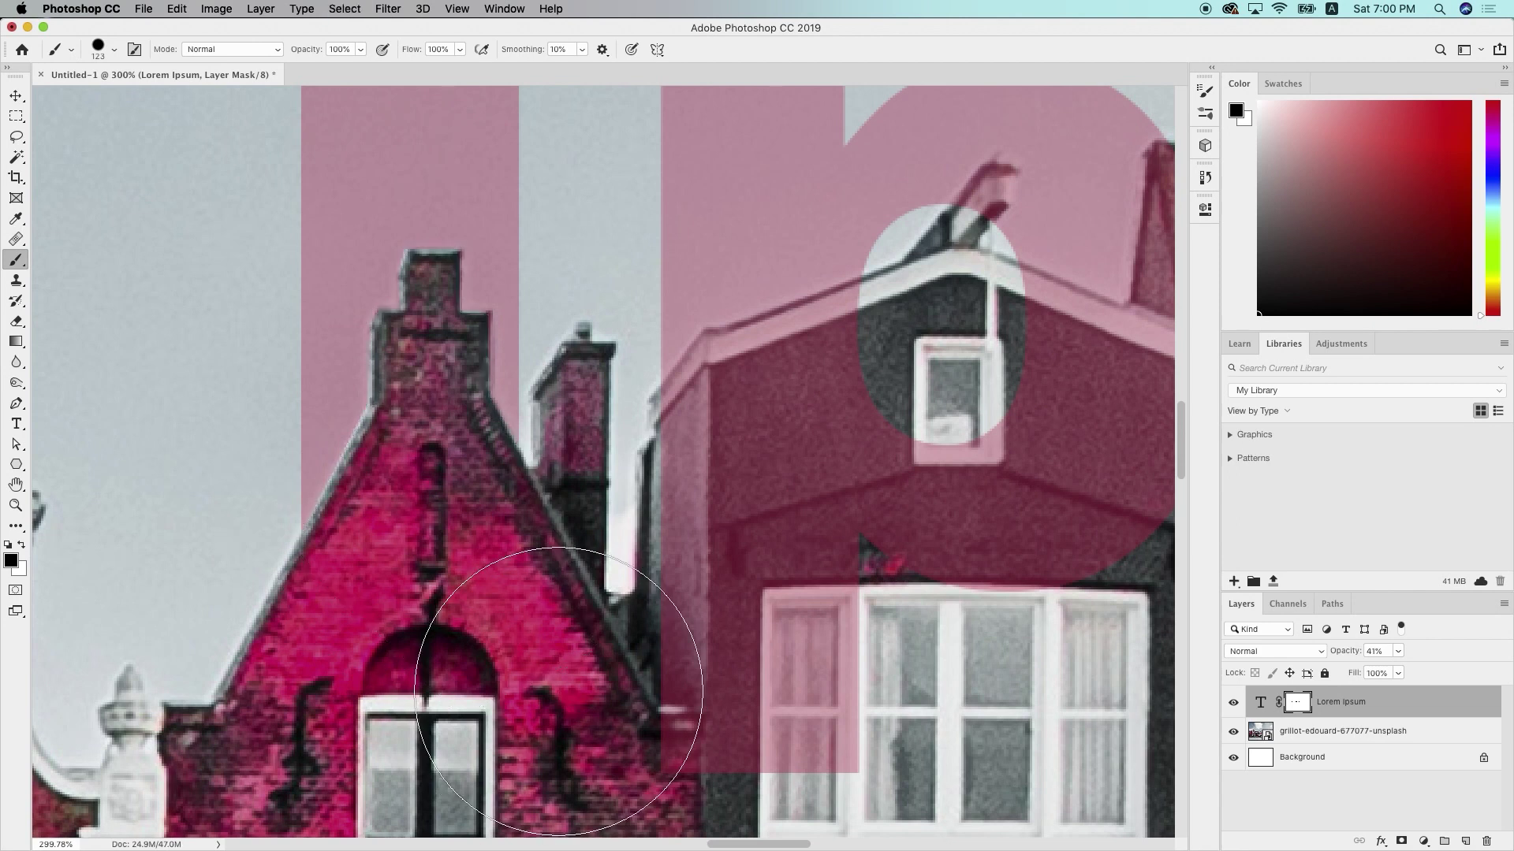
Start a Pen path on the slanted wall between the "u" and "m" of "Ipsum" and trace it and the adjoining roof slope
{"action": "scroll", "coordinate": [552, 686], "scroll_direction": "down", "scroll_amount": 2}
{"action": "scroll", "coordinate": [558, 698], "scroll_direction": "down", "scroll_amount": 3}
{"action": "scroll", "coordinate": [558, 698], "scroll_direction": "right", "scroll_amount": 3}
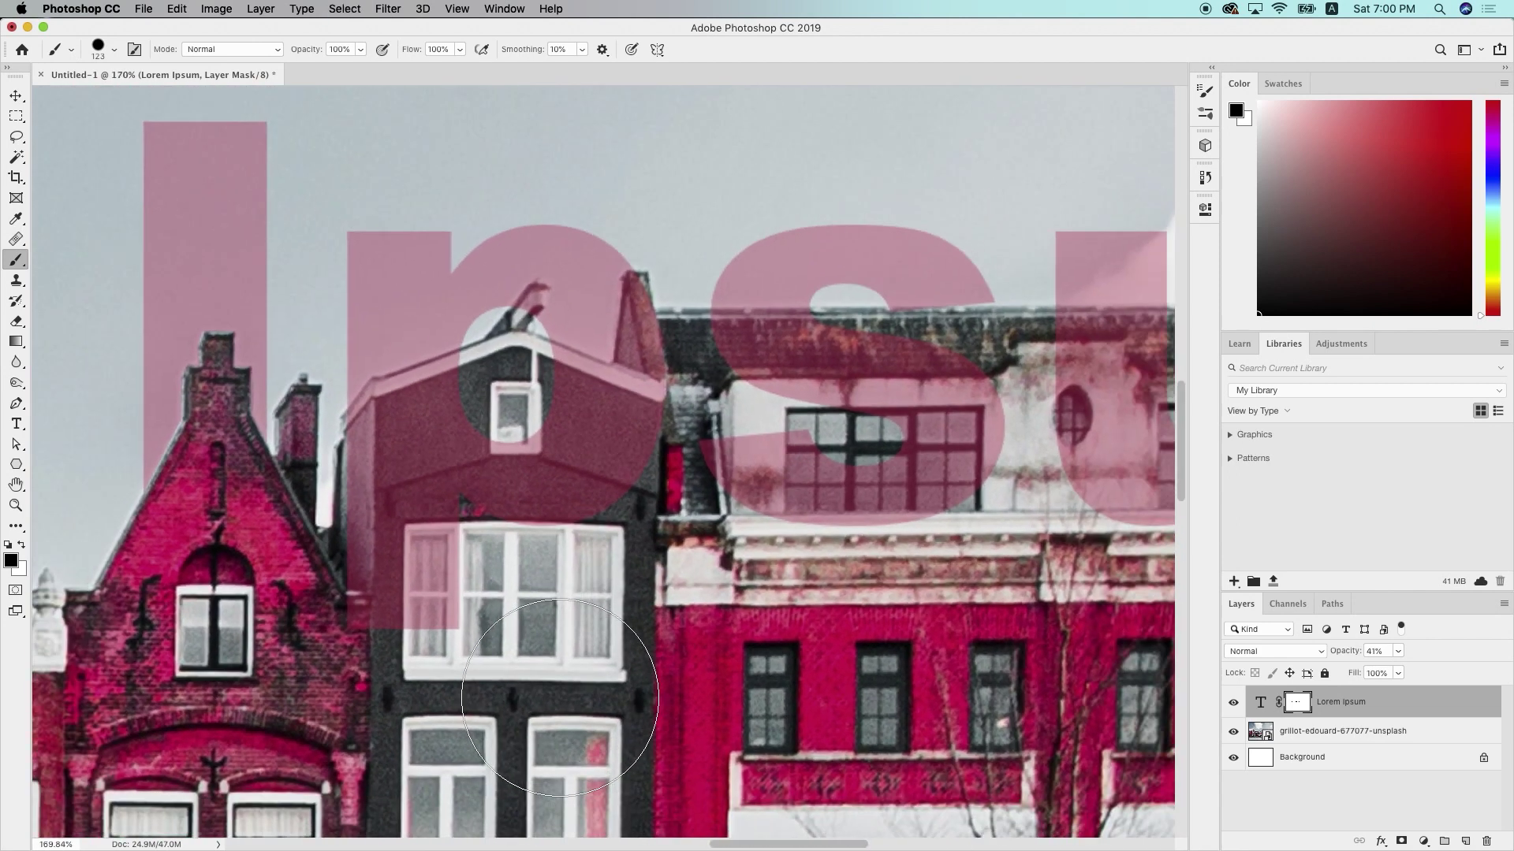
{"action": "scroll", "coordinate": [558, 698], "scroll_direction": "down", "scroll_amount": 1}
{"action": "scroll", "coordinate": [558, 698], "scroll_direction": "right", "scroll_amount": 3}
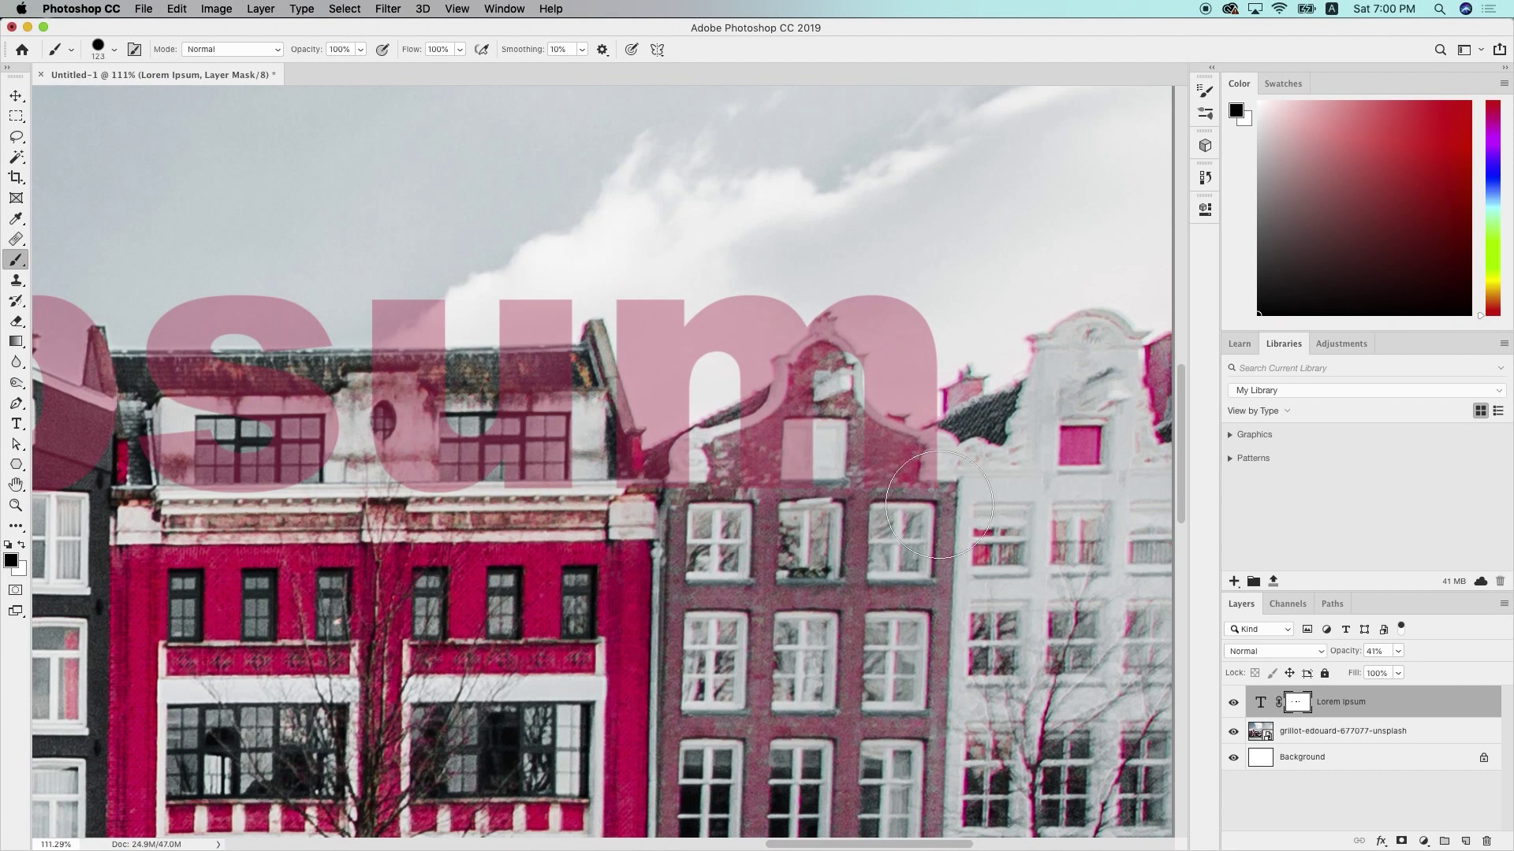
{"action": "scroll", "coordinate": [959, 536], "scroll_direction": "up", "scroll_amount": 4}
{"action": "scroll", "coordinate": [451, 405], "scroll_direction": "right", "scroll_amount": 2}
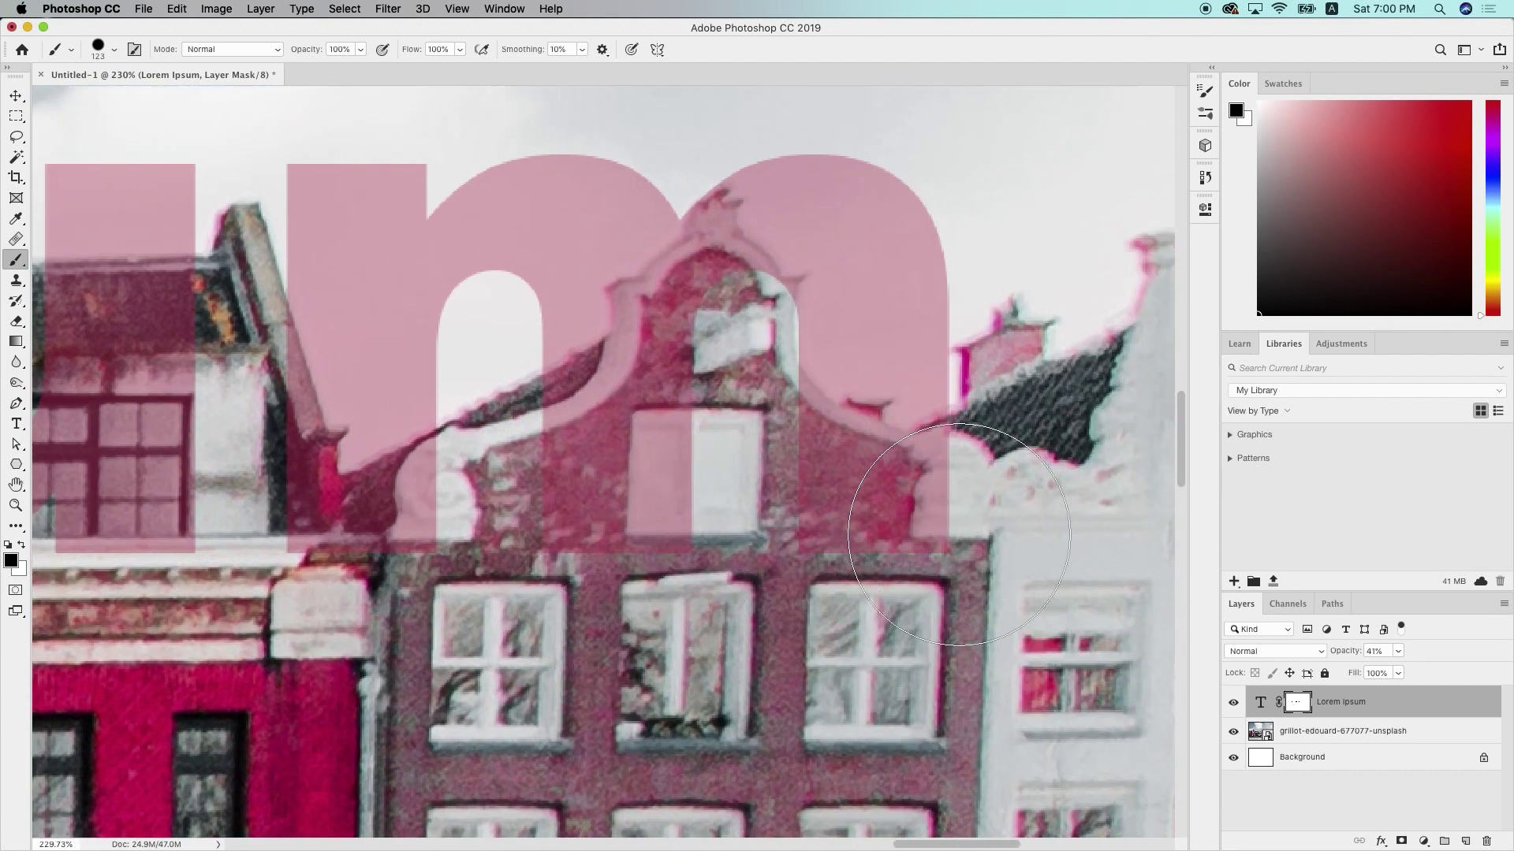
{"action": "left_click", "coordinate": [15, 403]}
{"action": "left_click", "coordinate": [283, 294]}
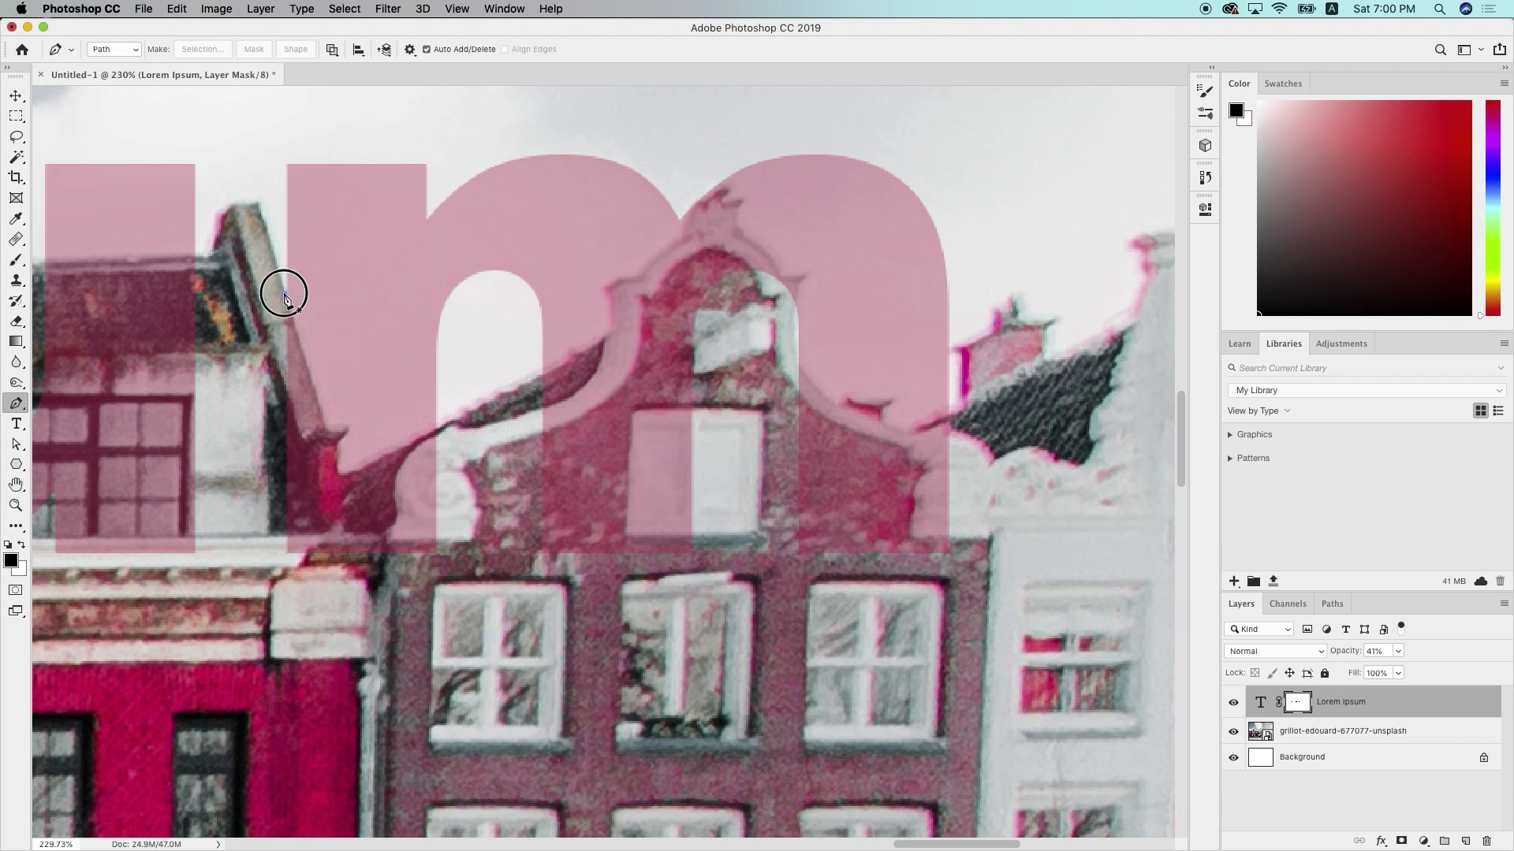
{"action": "left_click", "coordinate": [319, 408]}
{"action": "left_click", "coordinate": [346, 428]}
{"action": "left_click", "coordinate": [338, 444]}
{"action": "left_click_drag", "start_coordinate": [338, 473], "coordinate": [371, 460]}
{"action": "left_click", "coordinate": [508, 390]}
{"action": "left_click", "coordinate": [605, 337]}
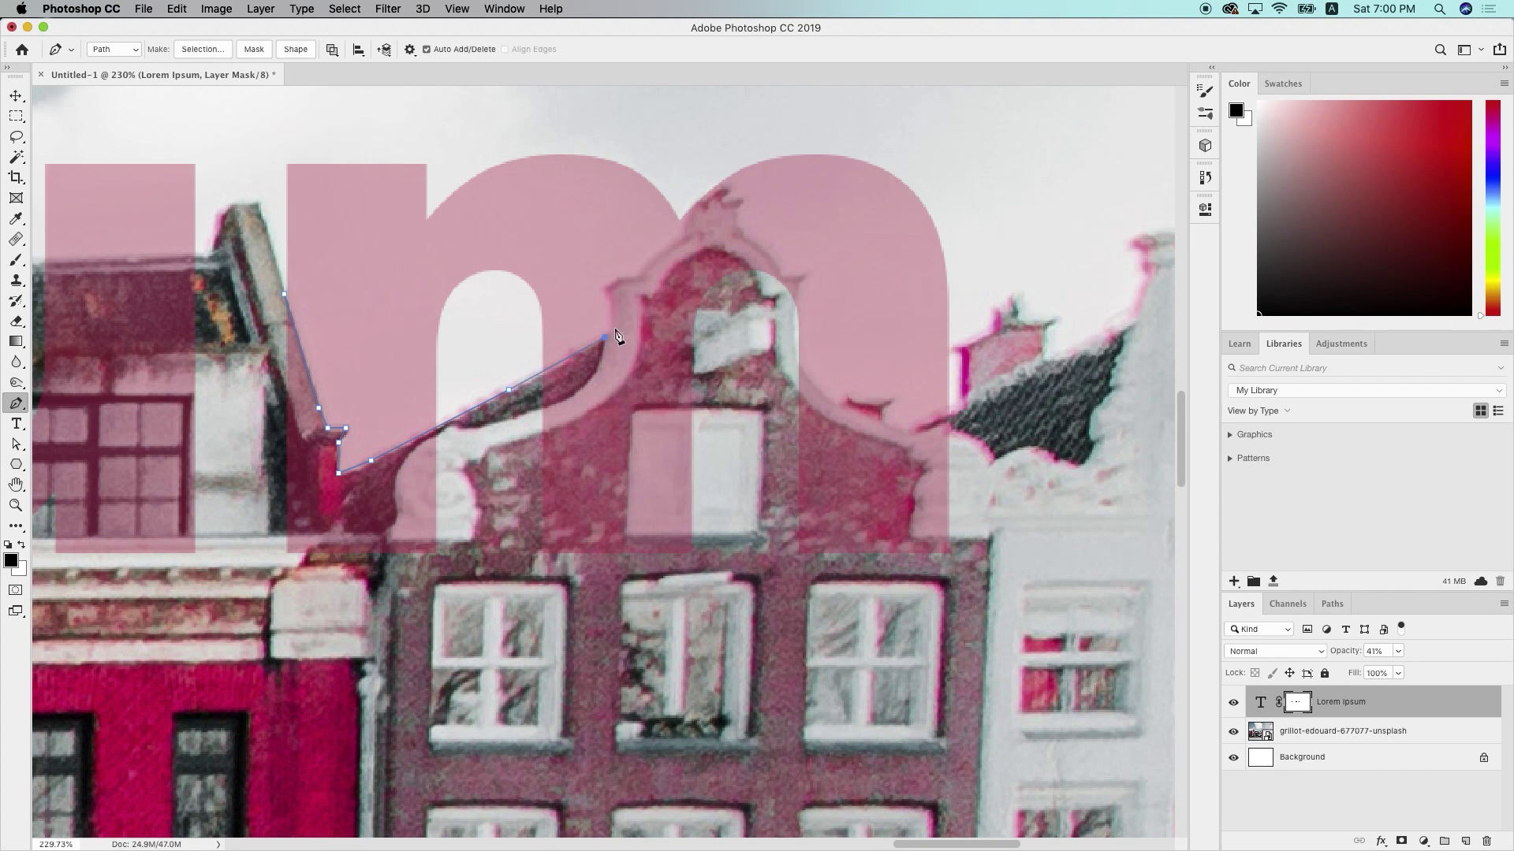
Continue the path over the curved gable's left shoulder and around the finial at its peak, behind the "m" of "Ipsum"
{"action": "left_click_drag", "start_coordinate": [605, 289], "coordinate": [600, 273]}
{"action": "left_click_drag", "start_coordinate": [677, 238], "coordinate": [689, 238]}
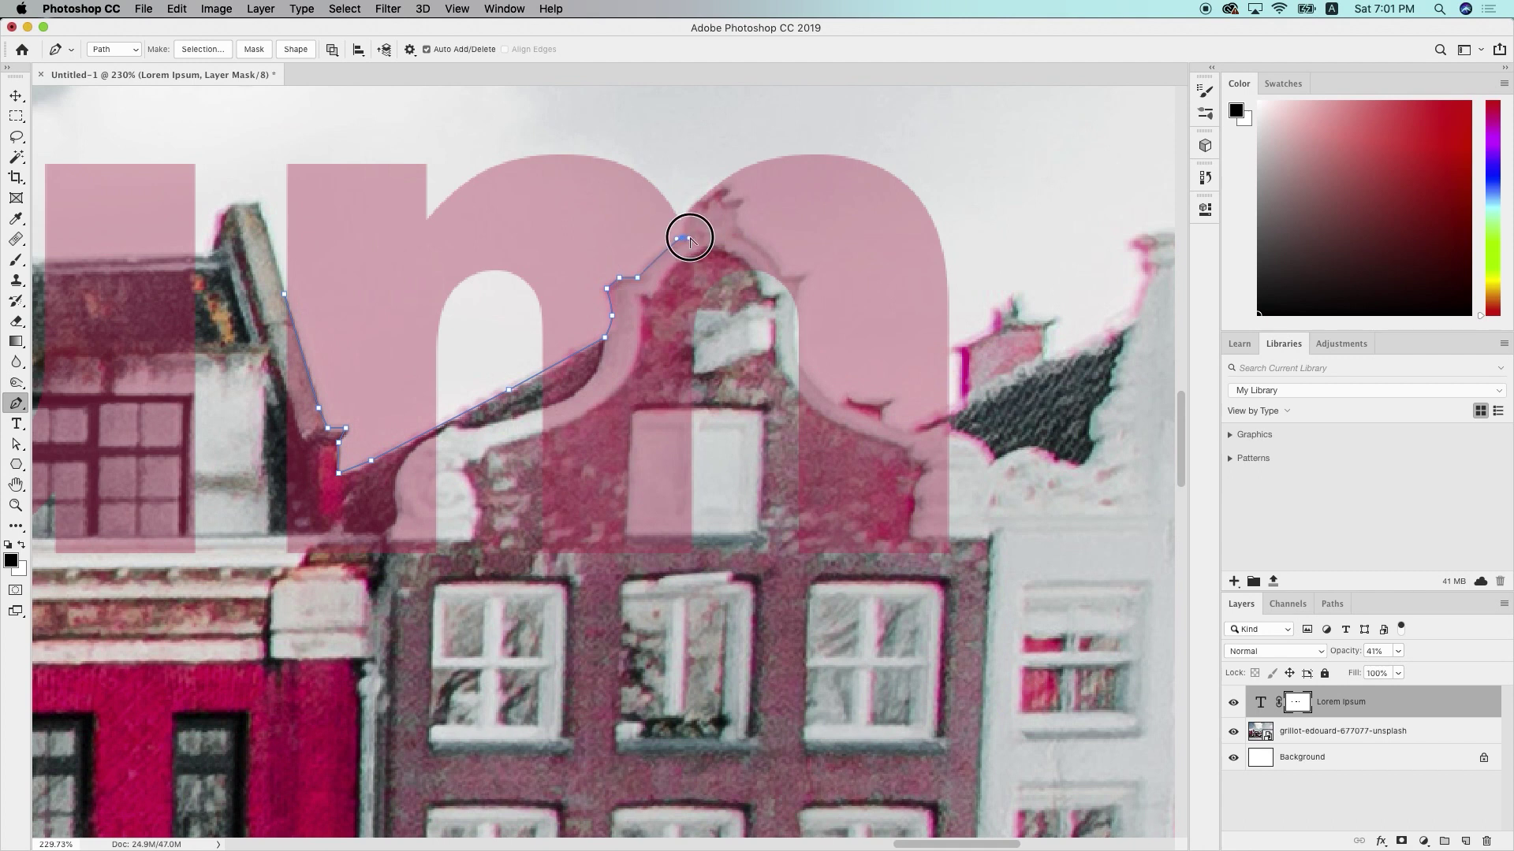
{"action": "left_click", "coordinate": [689, 213]}
{"action": "left_click", "coordinate": [723, 189]}
{"action": "left_click", "coordinate": [741, 198]}
{"action": "left_click", "coordinate": [735, 219]}
Continue the path down the curved gable's right side, around its shoulder and ledge, to the dark roof beyond the "m"
{"action": "left_click", "coordinate": [737, 226]}
{"action": "left_click", "coordinate": [766, 249]}
{"action": "left_click", "coordinate": [779, 272]}
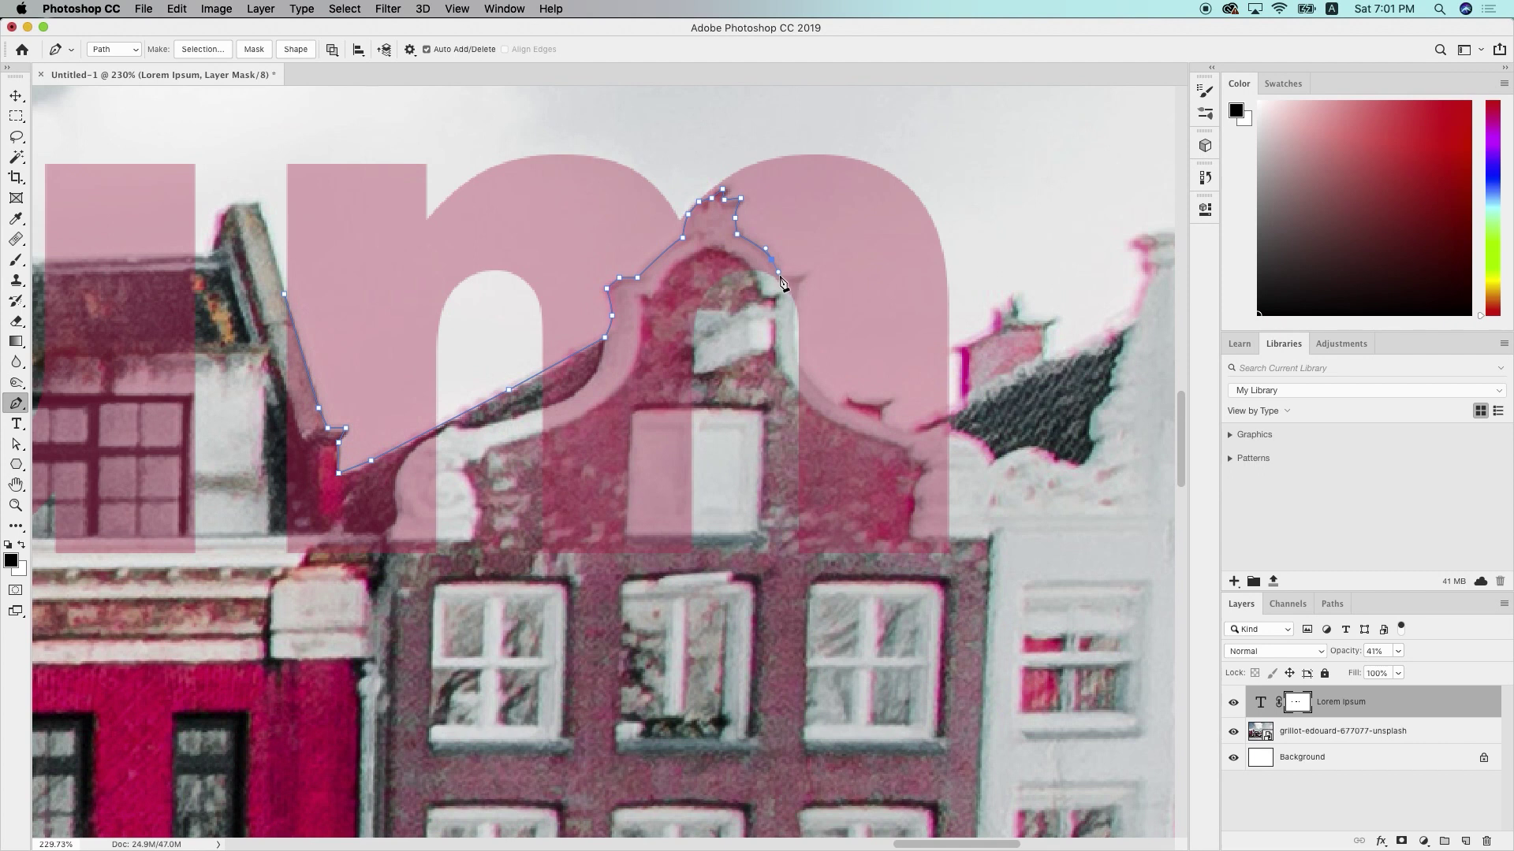
{"action": "left_click", "coordinate": [800, 276]}
{"action": "left_click", "coordinate": [797, 294]}
{"action": "left_click", "coordinate": [799, 329]}
{"action": "left_click_drag", "start_coordinate": [808, 377], "coordinate": [848, 399]}
{"action": "left_click_drag", "start_coordinate": [882, 416], "coordinate": [959, 409]}
{"action": "left_click", "coordinate": [1020, 462]}
Close the path through the facade below the "m" and up beside the slanted wall, and convert it to a selection
{"action": "left_click", "coordinate": [950, 686]}
{"action": "left_click_drag", "start_coordinate": [637, 709], "coordinate": [593, 709]}
{"action": "left_click_drag", "start_coordinate": [314, 687], "coordinate": [305, 681]}
{"action": "left_click", "coordinate": [253, 628]}
{"action": "left_click", "coordinate": [230, 494]}
{"action": "left_click", "coordinate": [233, 365]}
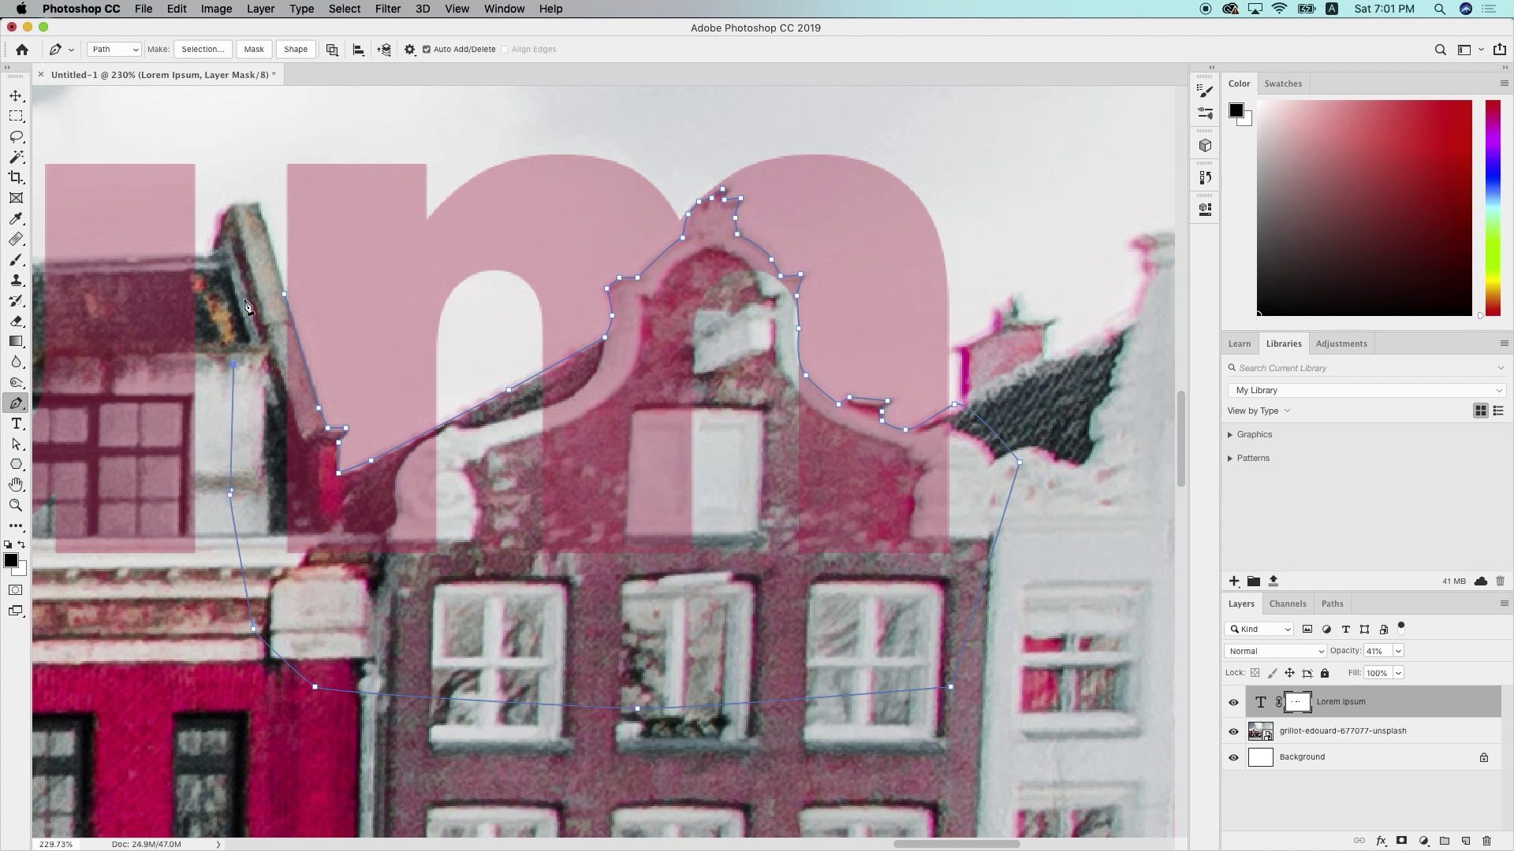
{"action": "left_click", "coordinate": [182, 49]}
{"action": "left_click", "coordinate": [657, 272]}
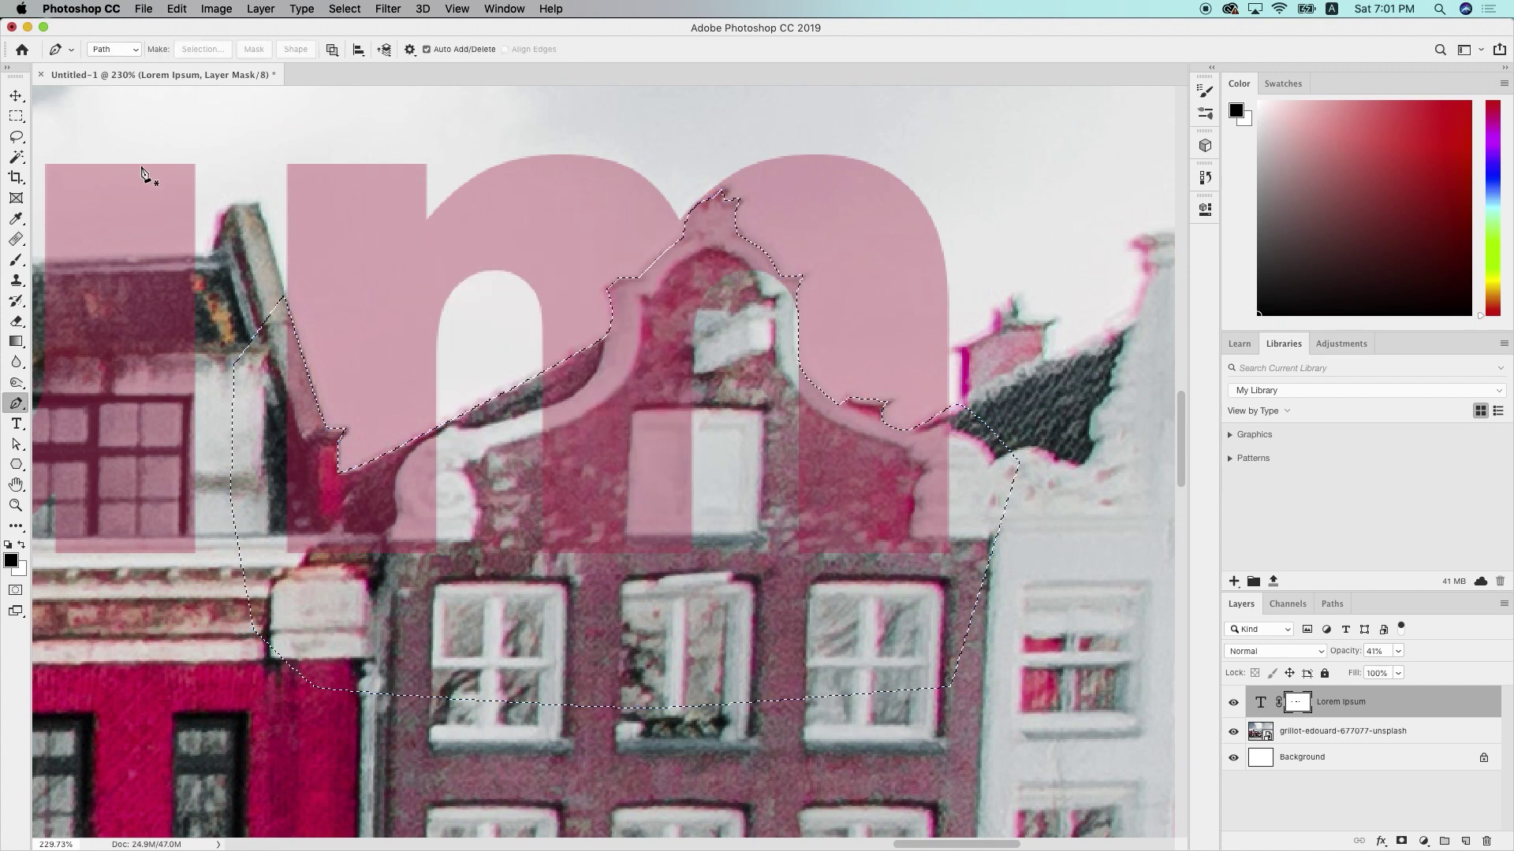
Hide the parts of the "m" covering the curved gable and adjoining roofs by painting black on the layer mask, and deselect
{"action": "left_click", "coordinate": [16, 260]}
{"action": "mouse_move", "coordinate": [690, 441]}
{"action": "left_mouse_down"}
{"action": "mouse_move", "coordinate": [708, 314]}
{"action": "mouse_move", "coordinate": [694, 410]}
{"action": "left_mouse_up"}
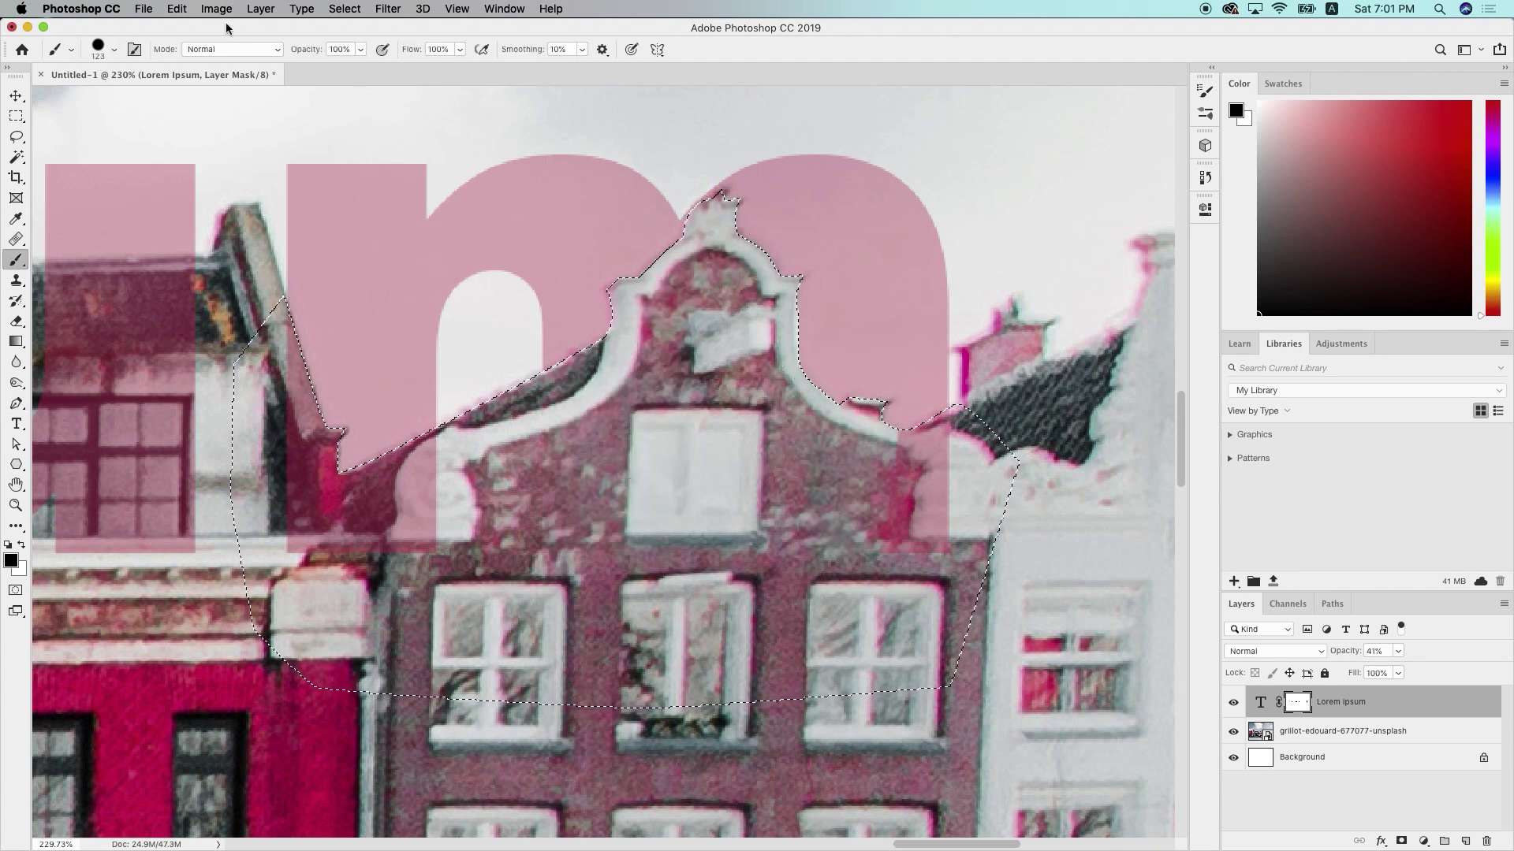
{"action": "left_click_drag", "start_coordinate": [489, 410], "coordinate": [355, 505]}
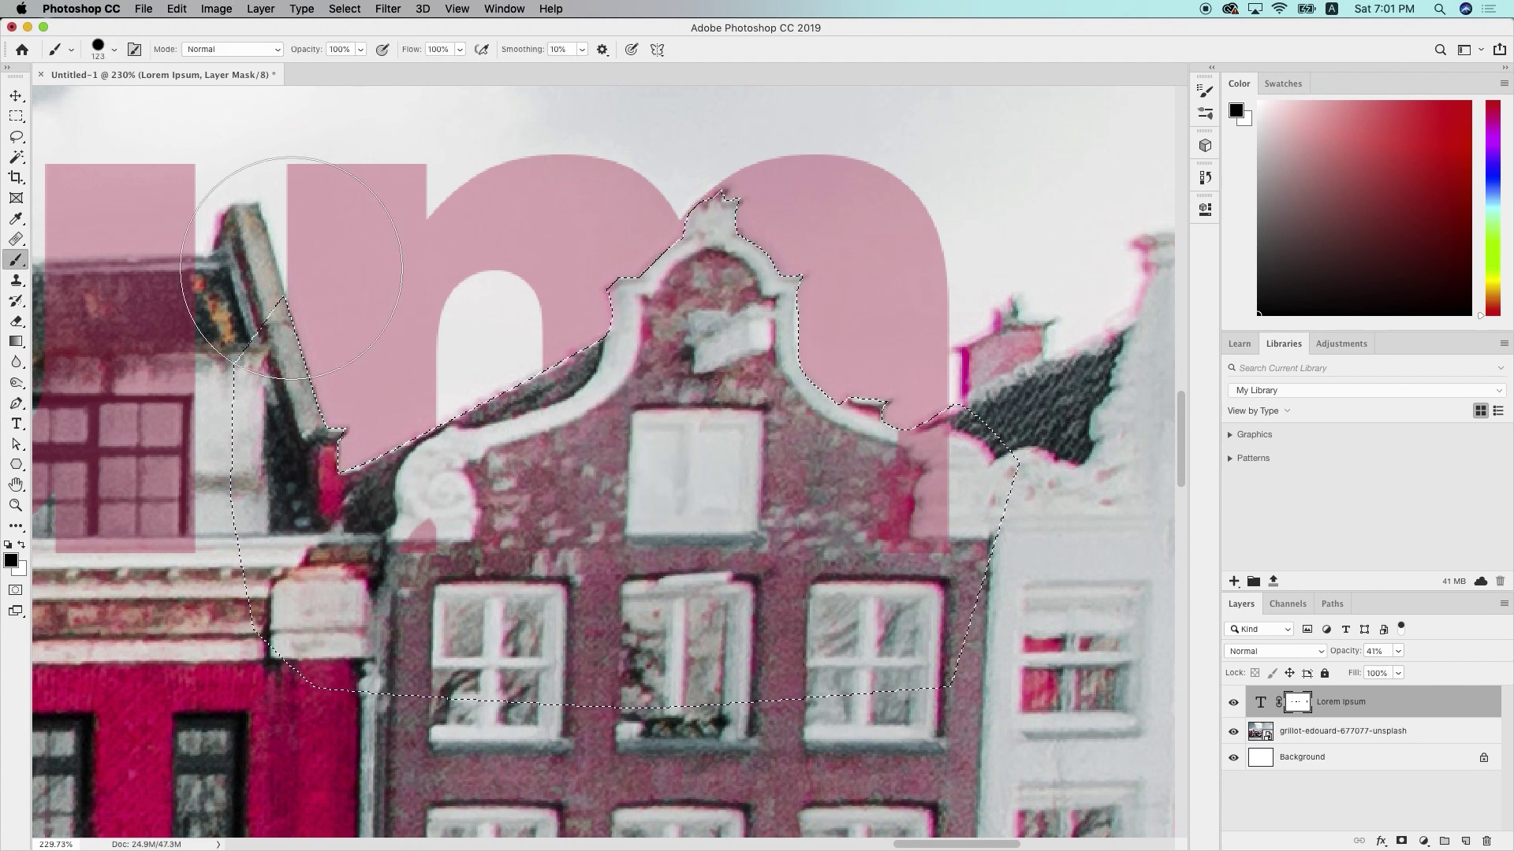
{"action": "left_click_drag", "start_coordinate": [914, 512], "coordinate": [864, 398]}
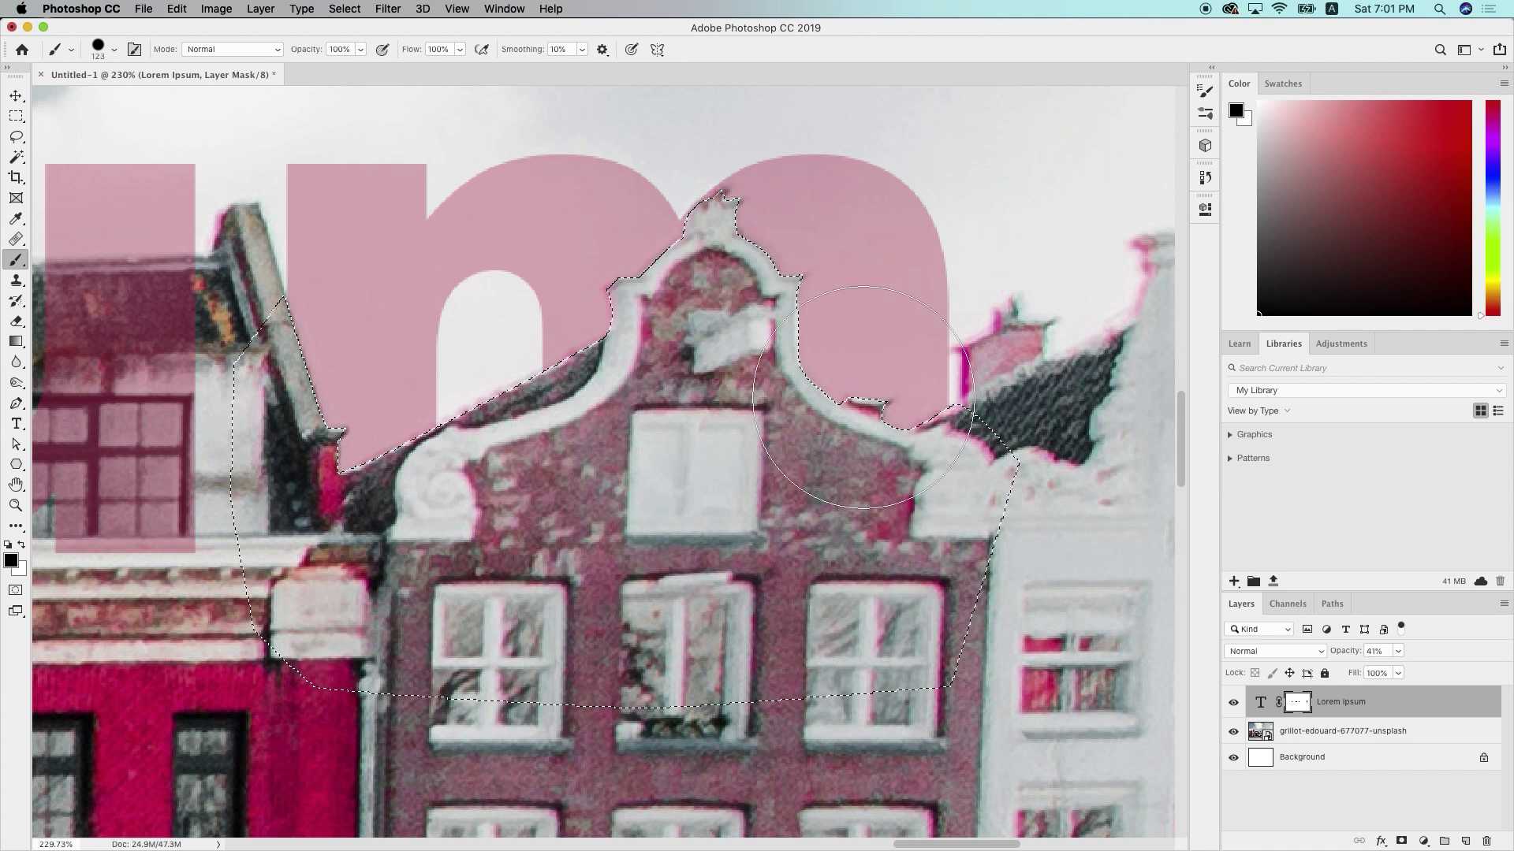
{"action": "key", "text": "super+d"}
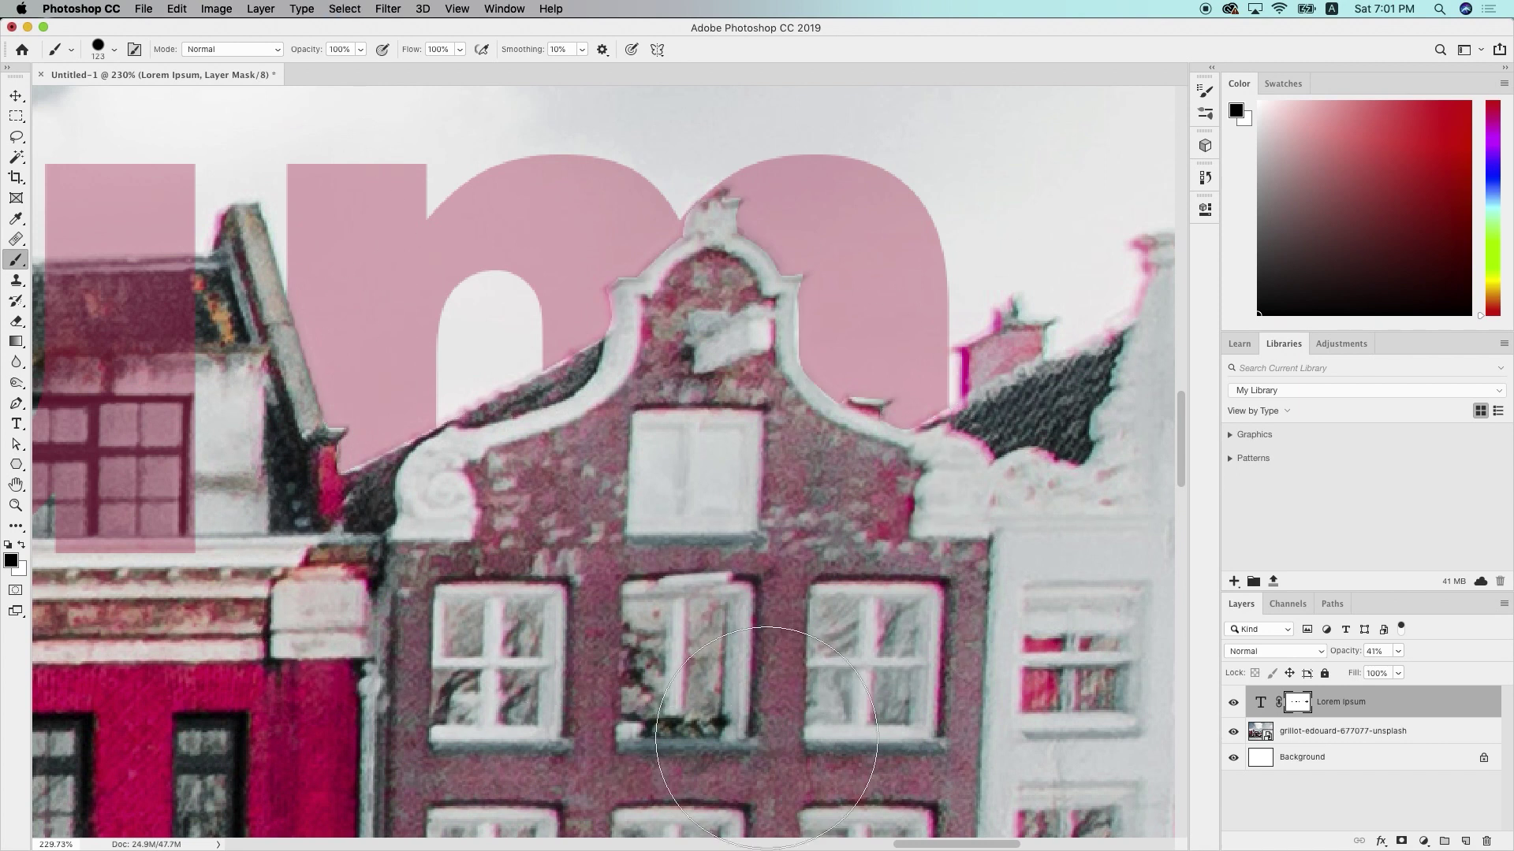
Raise the opacity of the "Lorem Ipsum" text layer to 100%
{"action": "scroll", "coordinate": [765, 739], "scroll_direction": "down", "scroll_amount": 10}
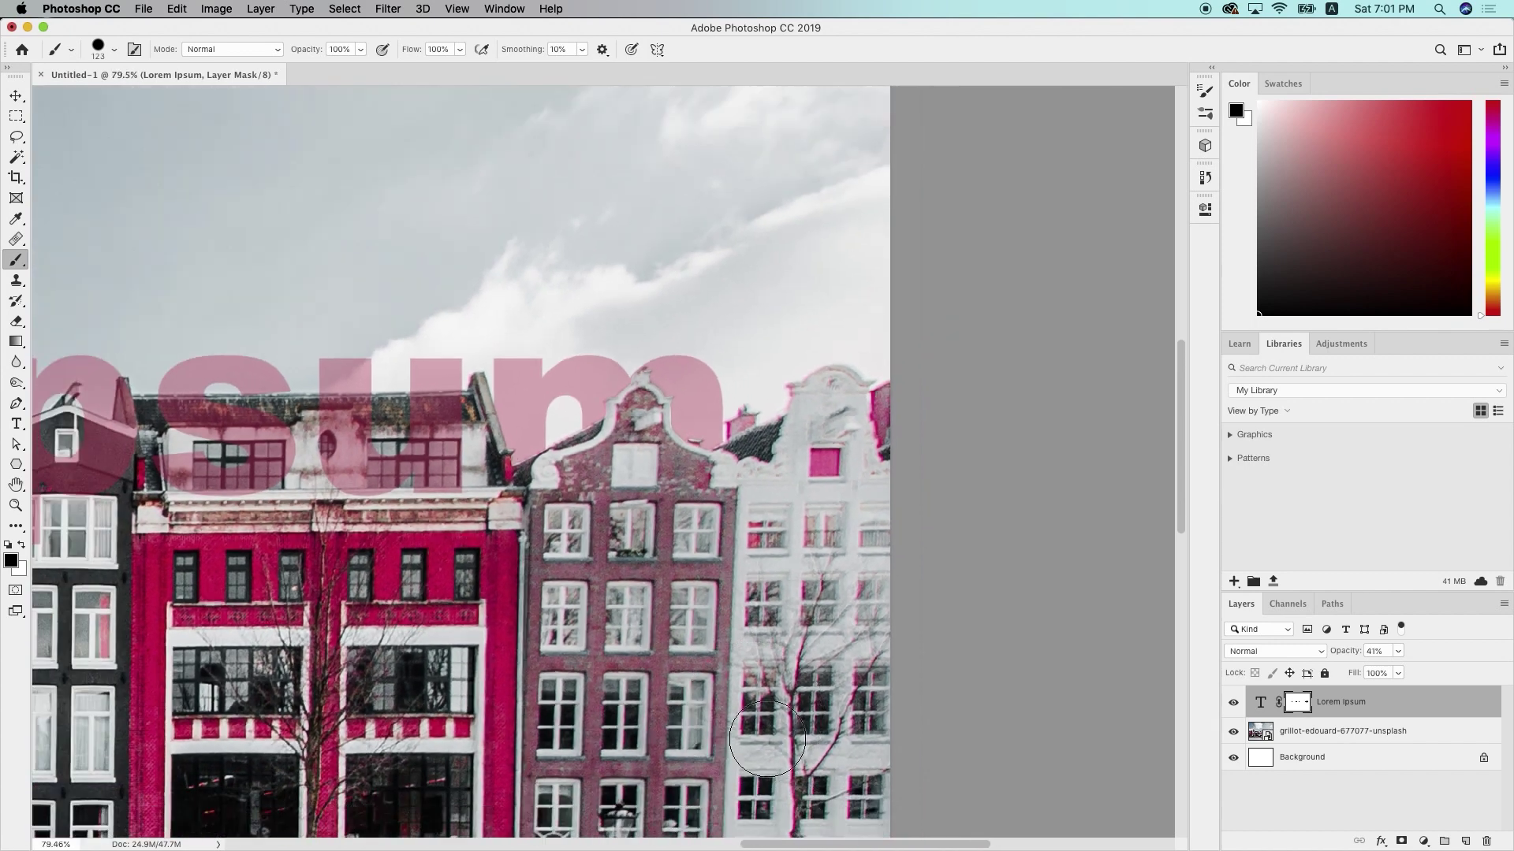
{"action": "scroll", "coordinate": [767, 738], "scroll_direction": "left", "scroll_amount": 10}
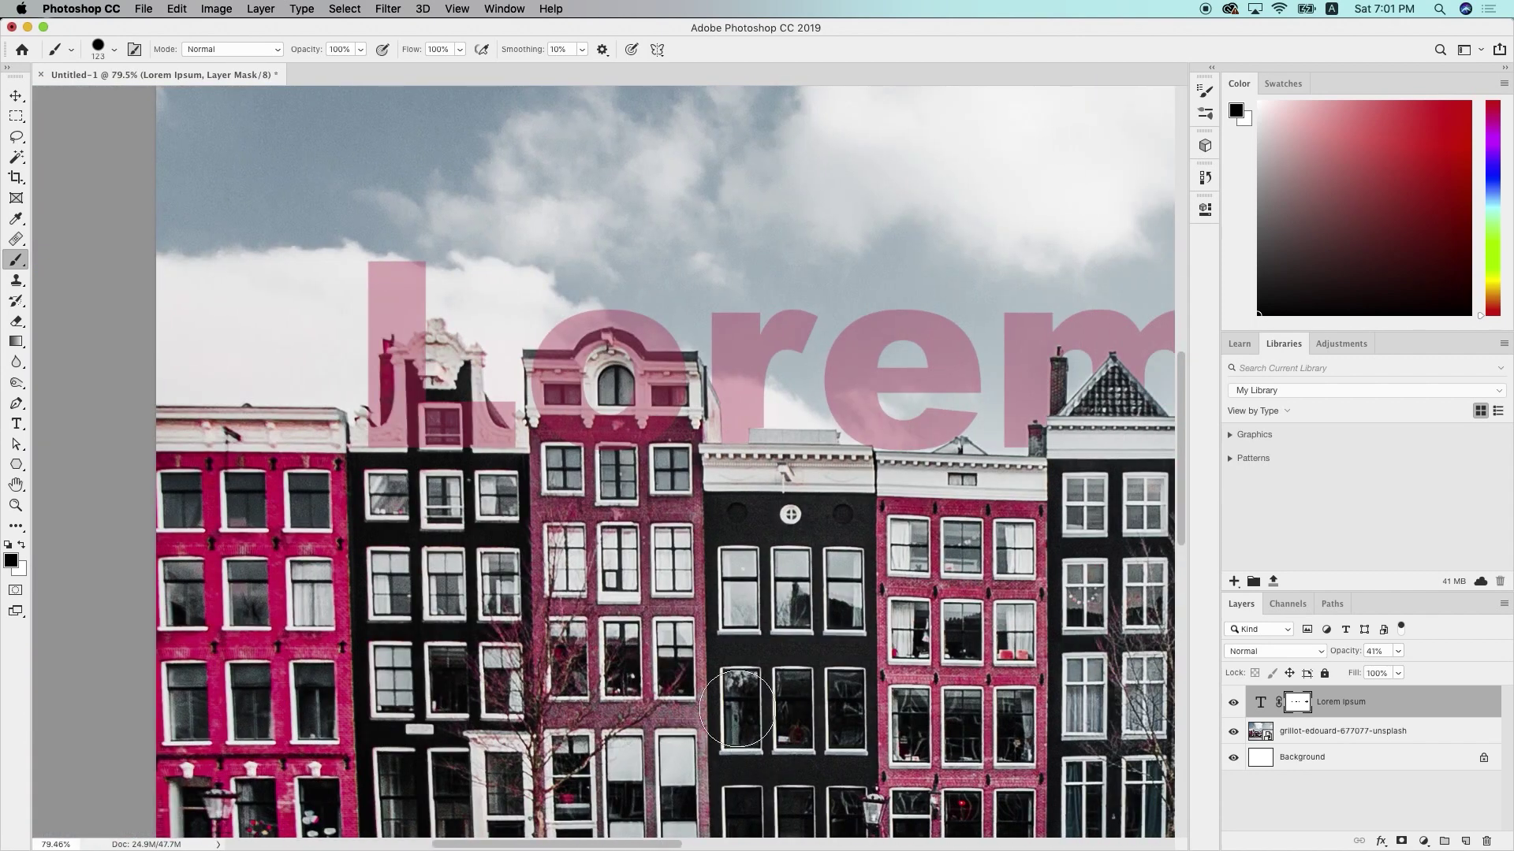
{"action": "scroll", "coordinate": [887, 611], "scroll_direction": "down", "scroll_amount": 4}
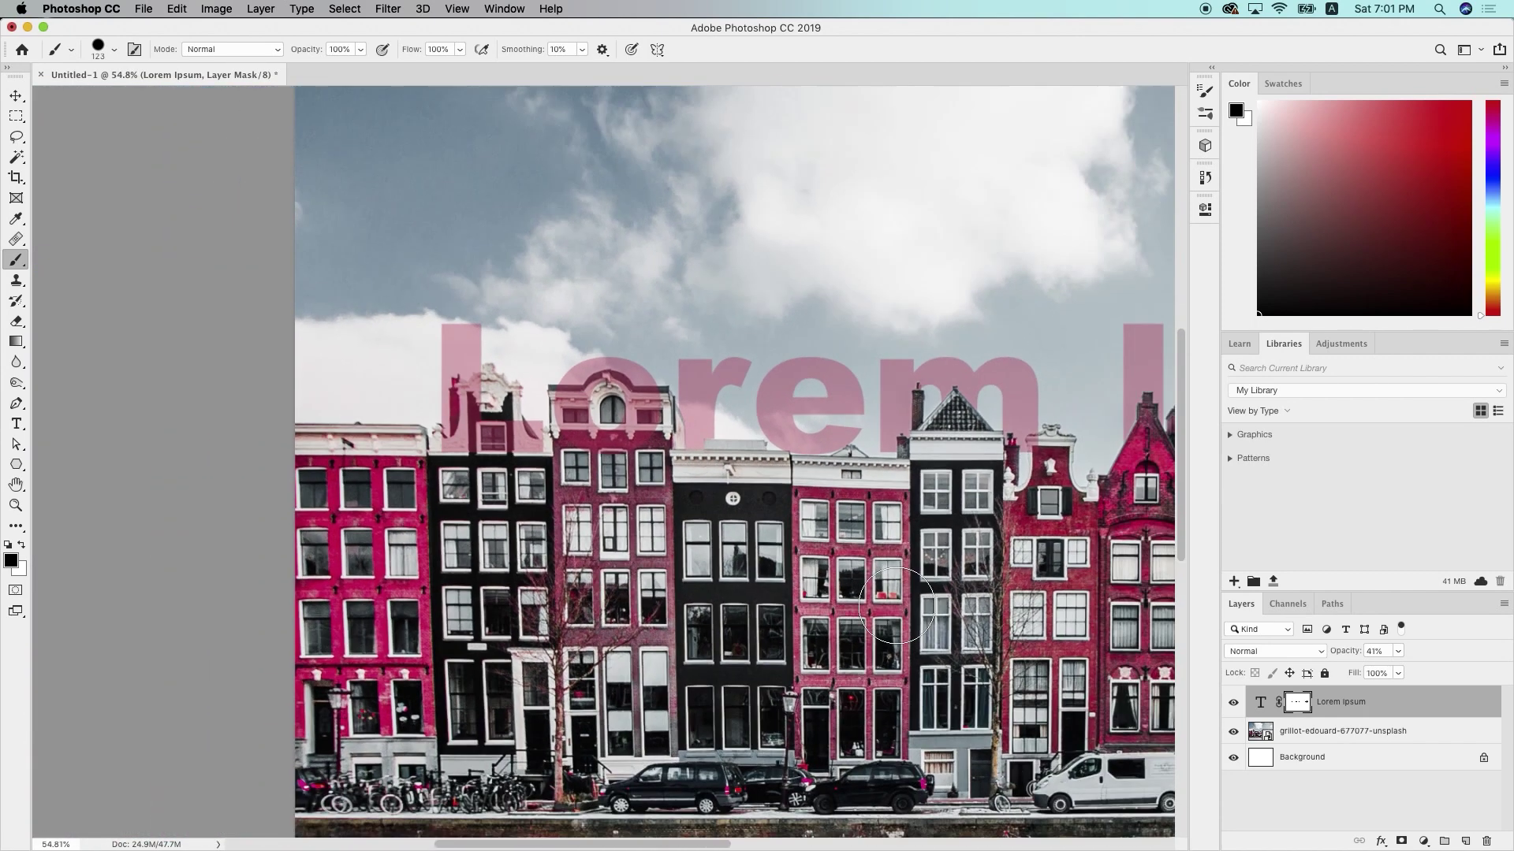
{"action": "scroll", "coordinate": [897, 605], "scroll_direction": "right", "scroll_amount": 8}
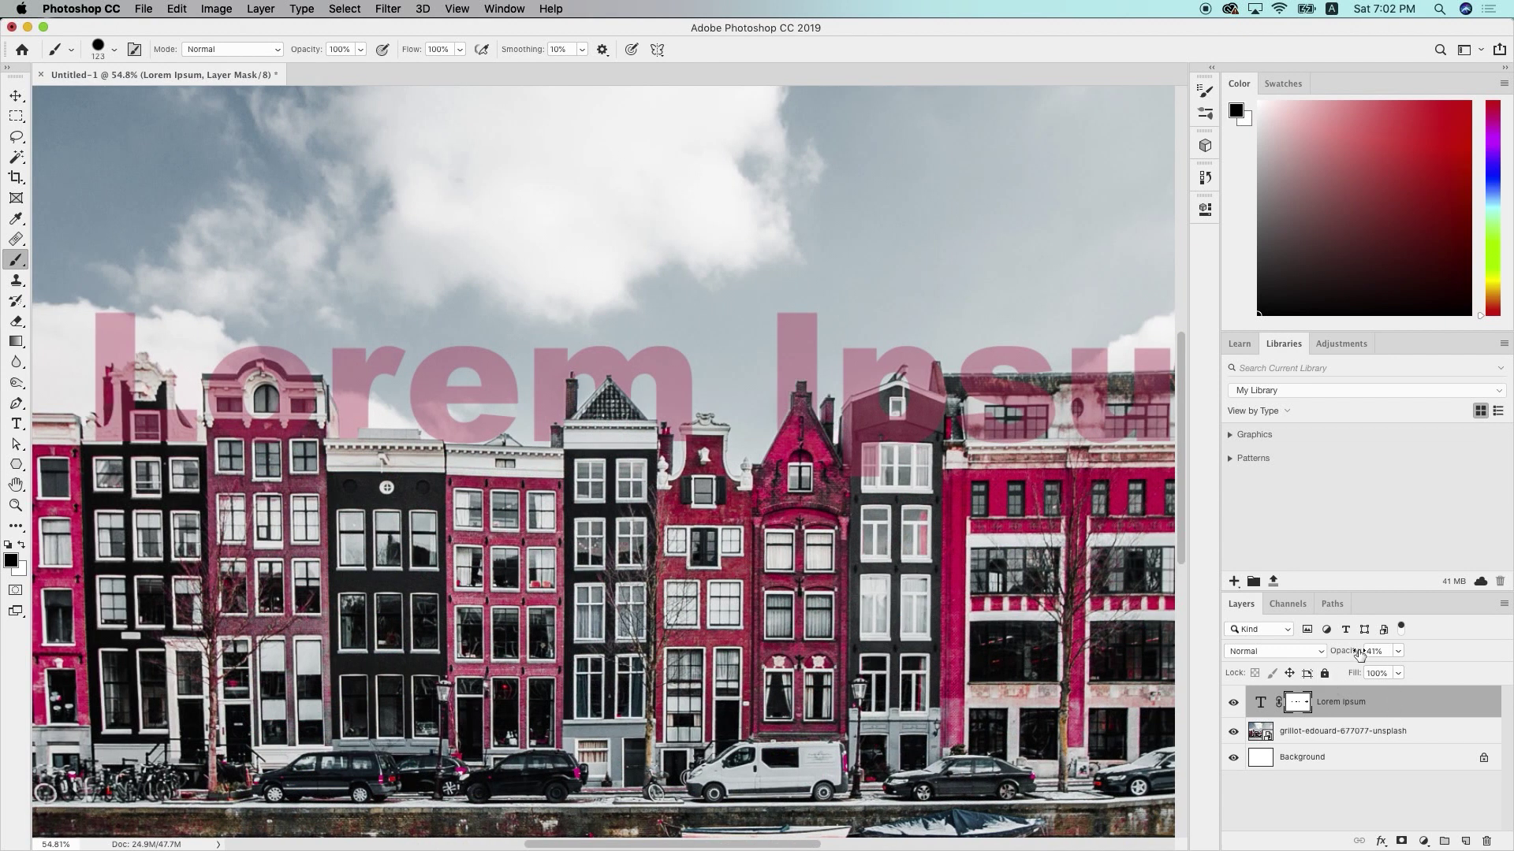
{"action": "left_click", "coordinate": [1398, 651]}
{"action": "left_click_drag", "start_coordinate": [1402, 668], "coordinate": [1441, 670]}
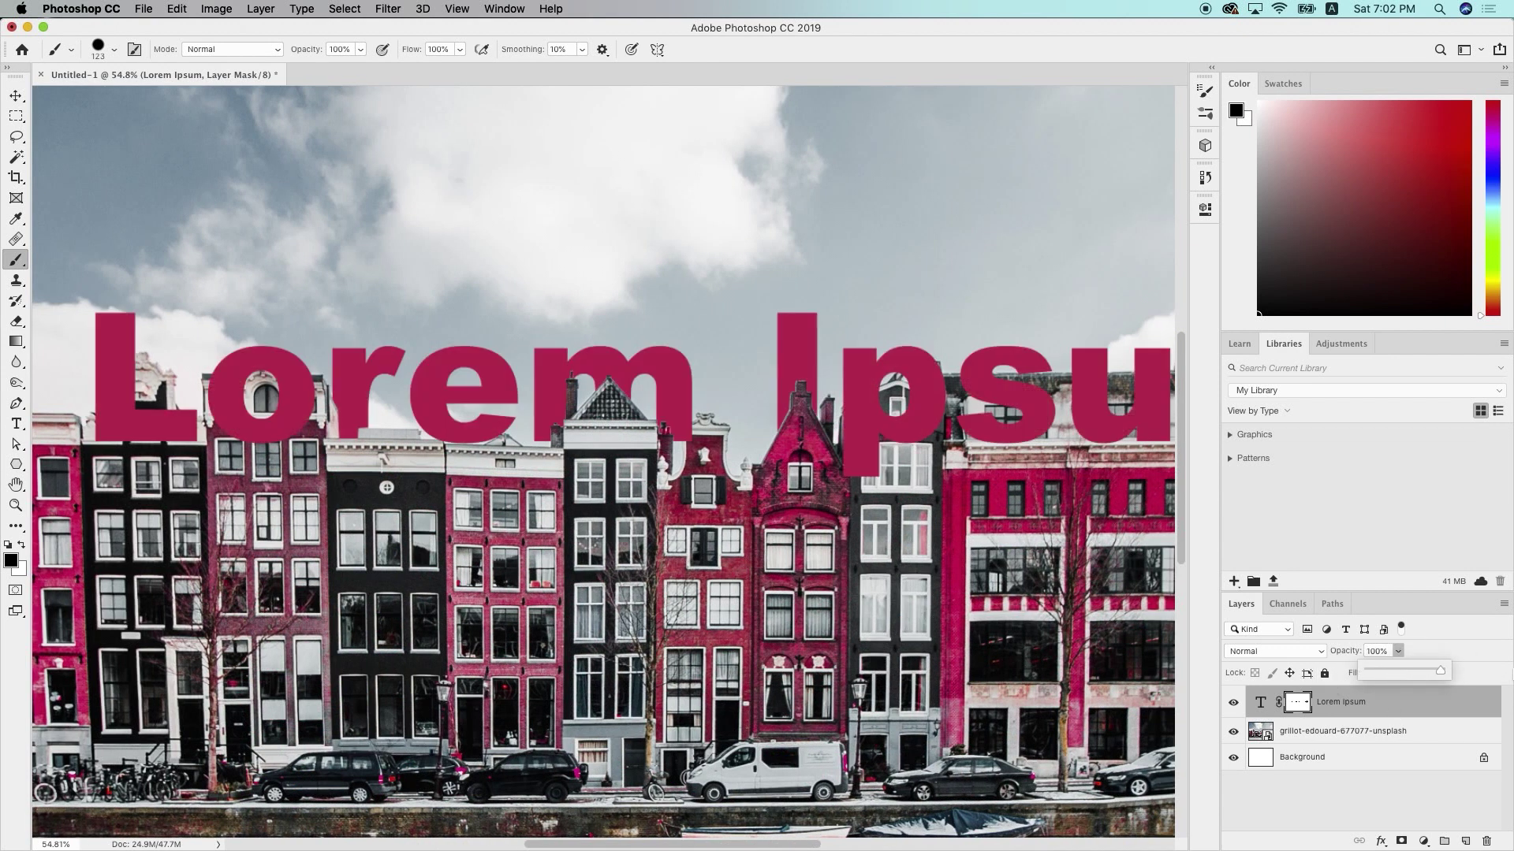
Examine how the full-opacity "Lorem Ipsum" letters meet the rooftops across the whole row of houses
{"action": "scroll", "coordinate": [495, 473], "scroll_direction": "down", "scroll_amount": 3}
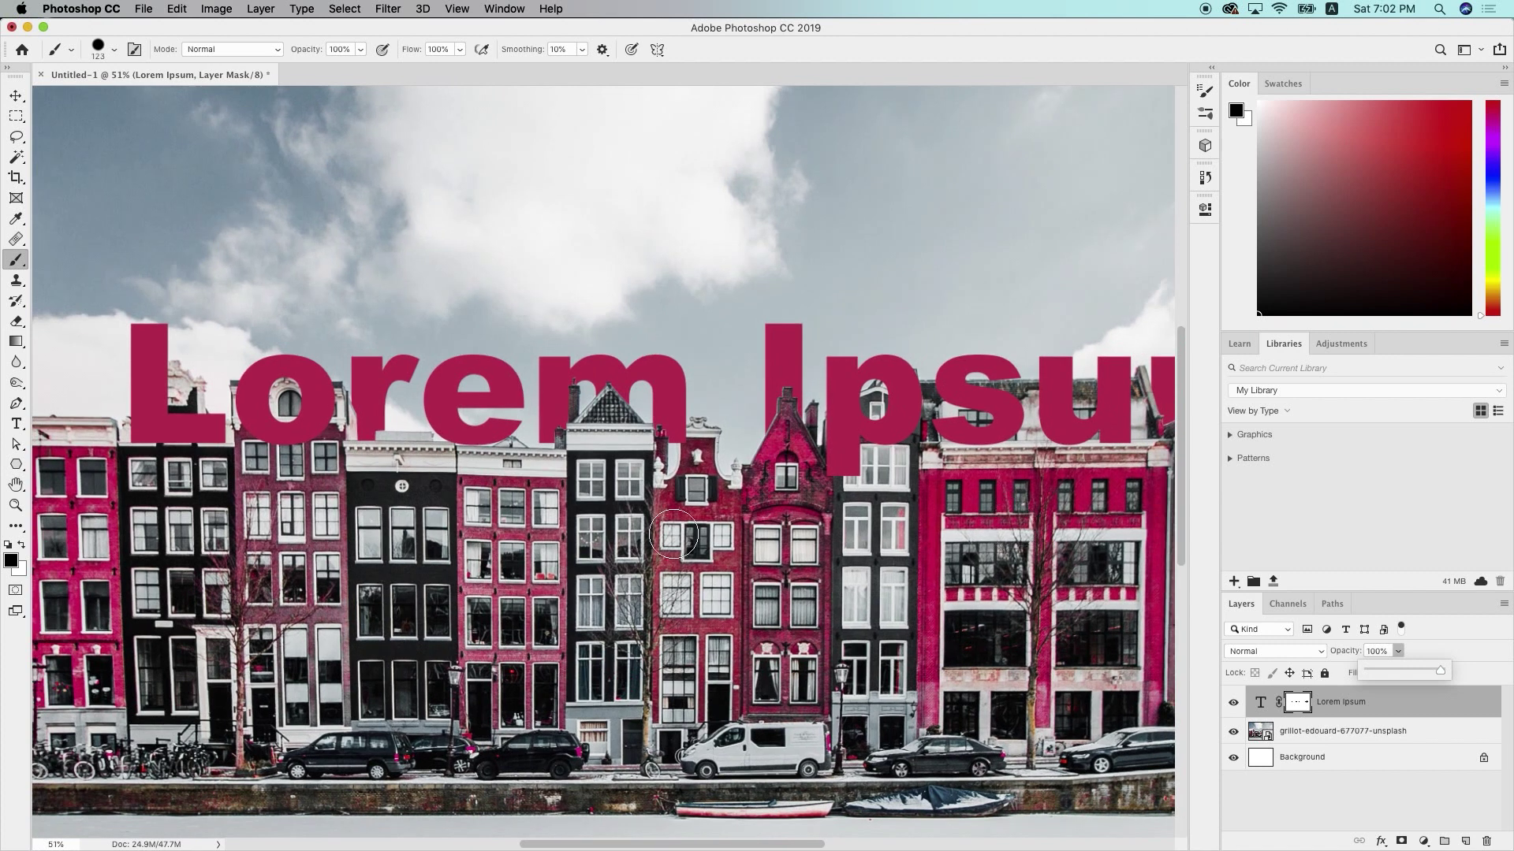
{"action": "scroll", "coordinate": [495, 473], "scroll_direction": "up", "scroll_amount": 3}
{"action": "scroll", "coordinate": [495, 473], "scroll_direction": "right", "scroll_amount": 5}
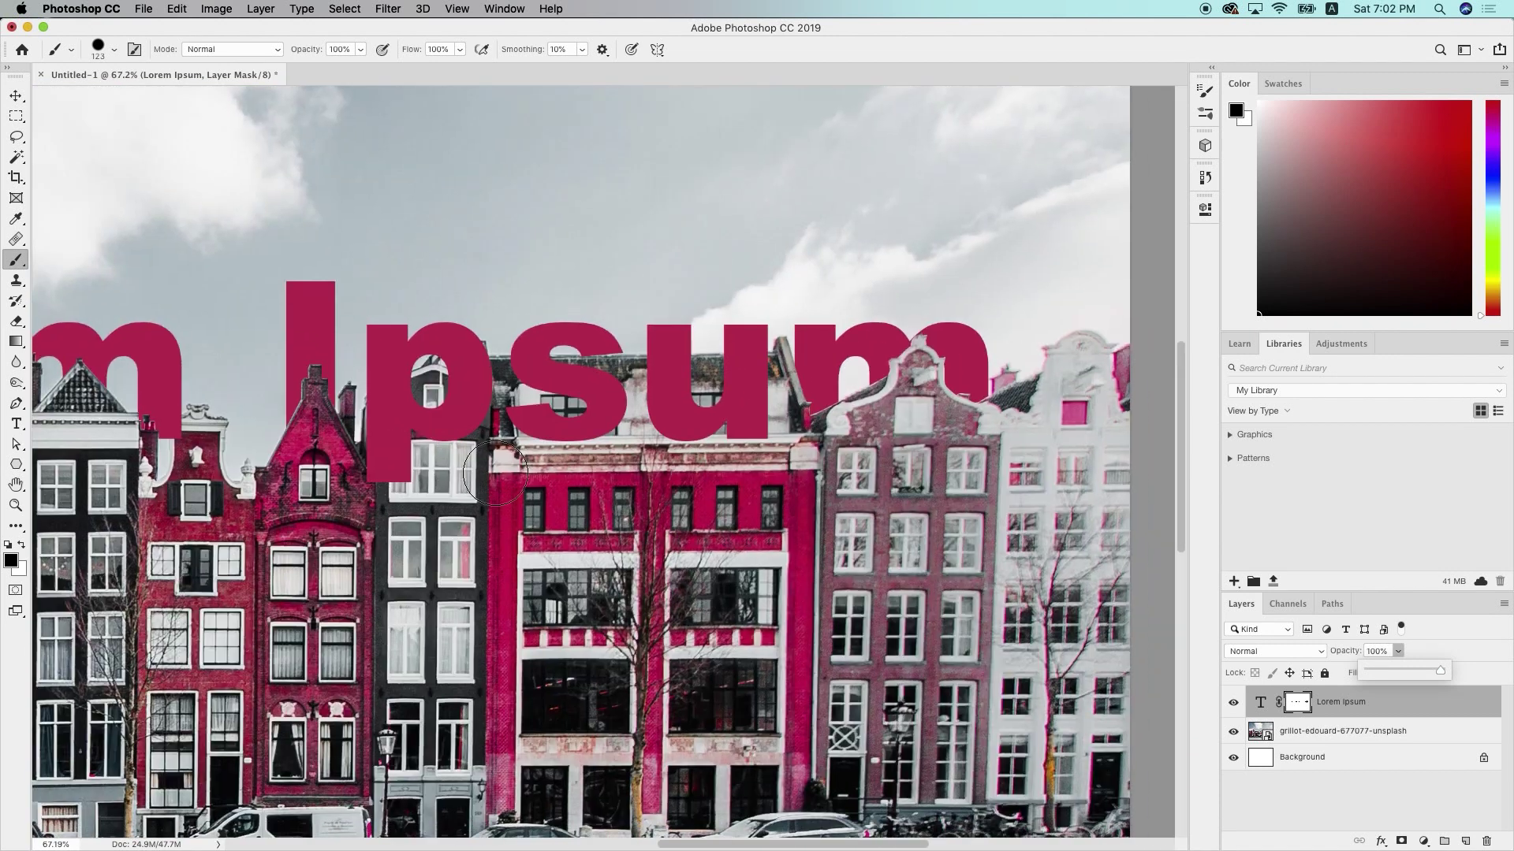
{"action": "scroll", "coordinate": [732, 468], "scroll_direction": "left", "scroll_amount": 5}
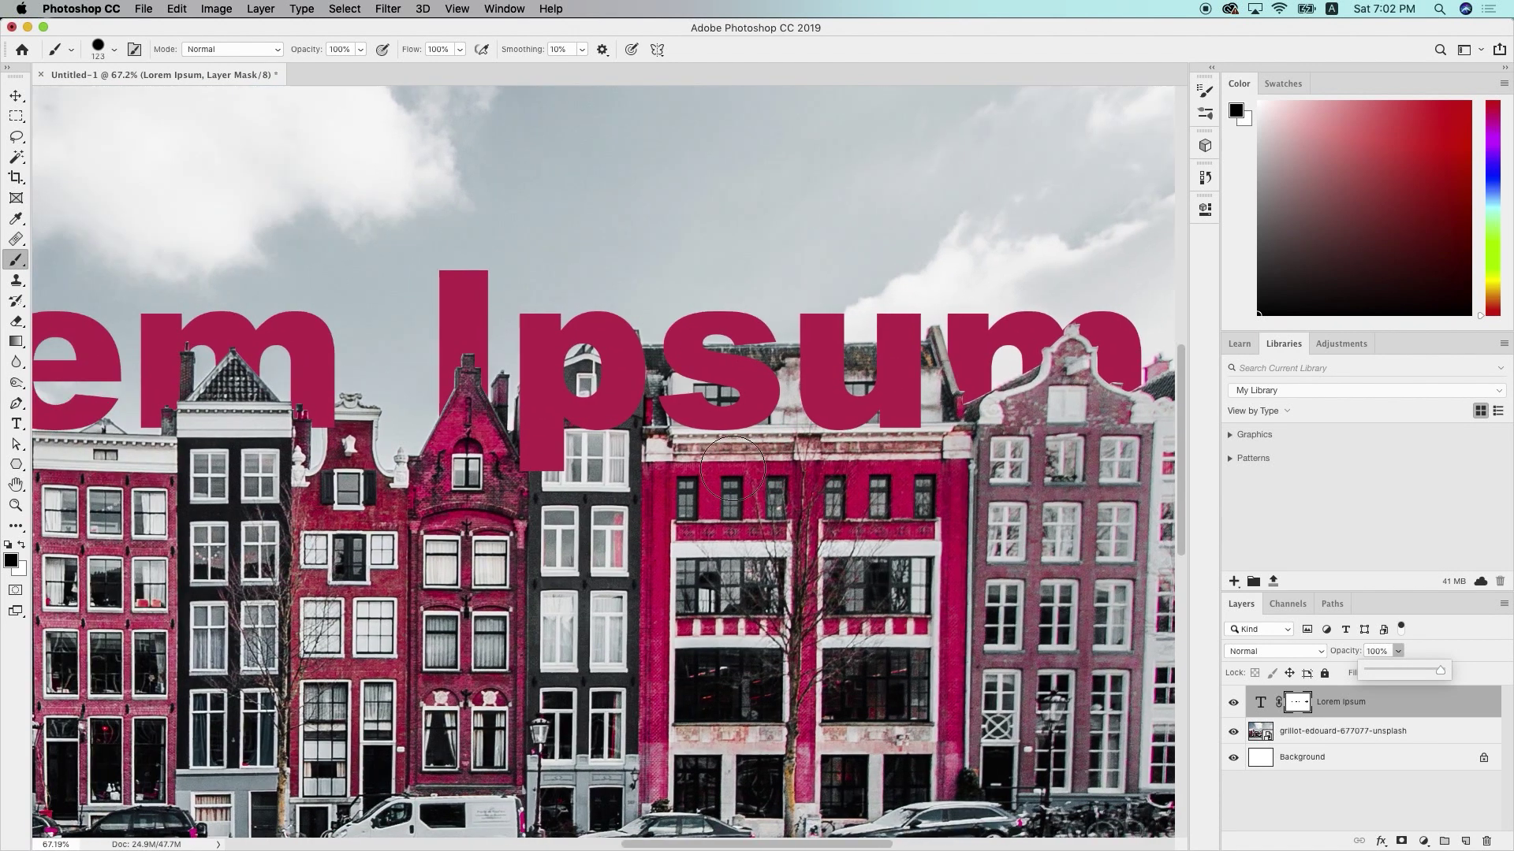
{"action": "scroll", "coordinate": [732, 468], "scroll_direction": "left", "scroll_amount": 3}
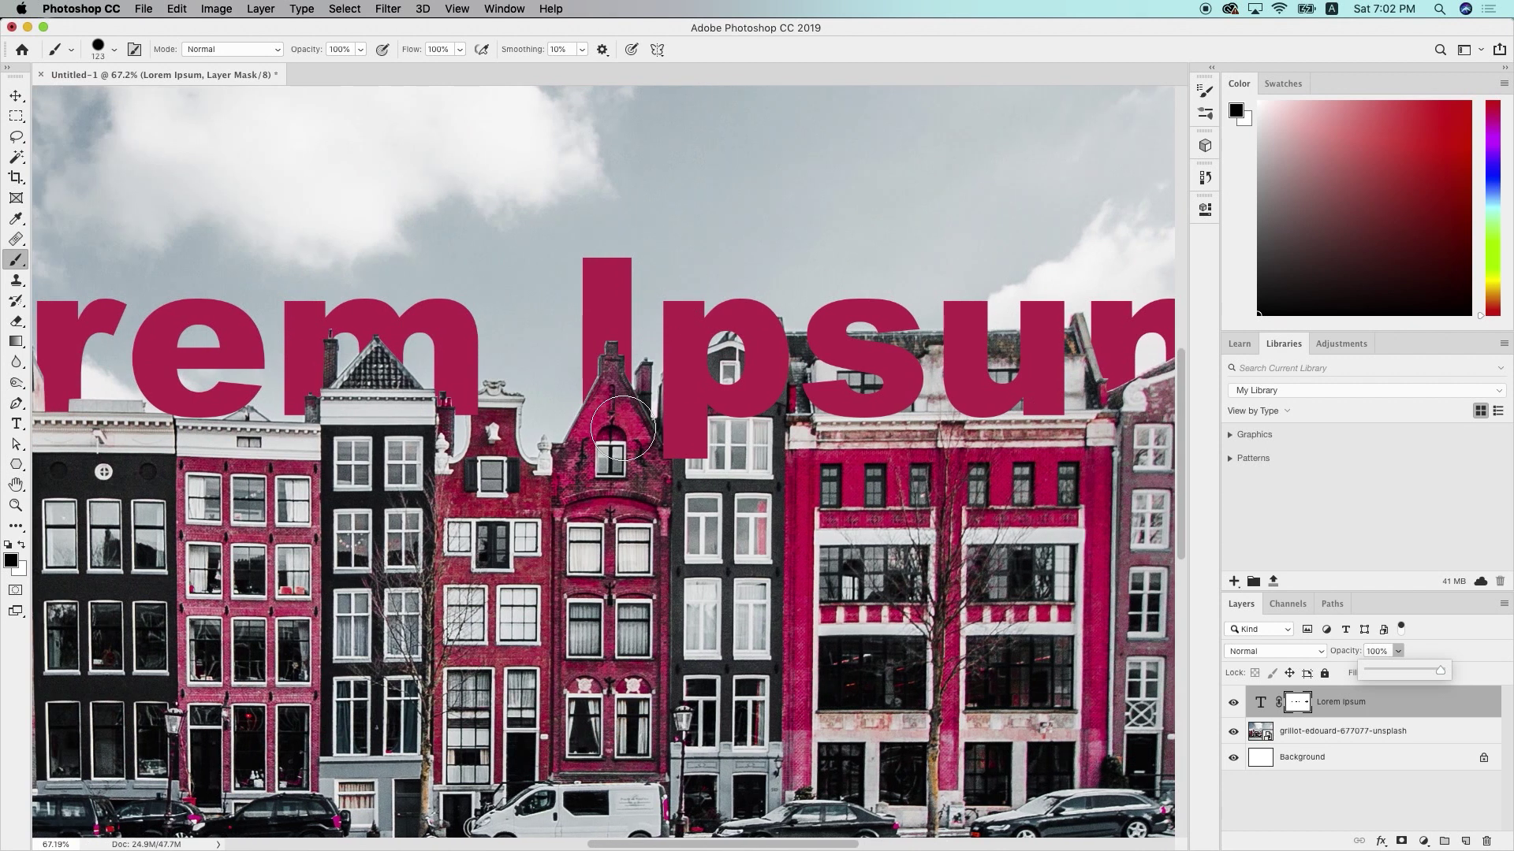
{"action": "scroll", "coordinate": [623, 428], "scroll_direction": "left", "scroll_amount": 1}
{"action": "scroll", "coordinate": [623, 428], "scroll_direction": "down", "scroll_amount": 3}
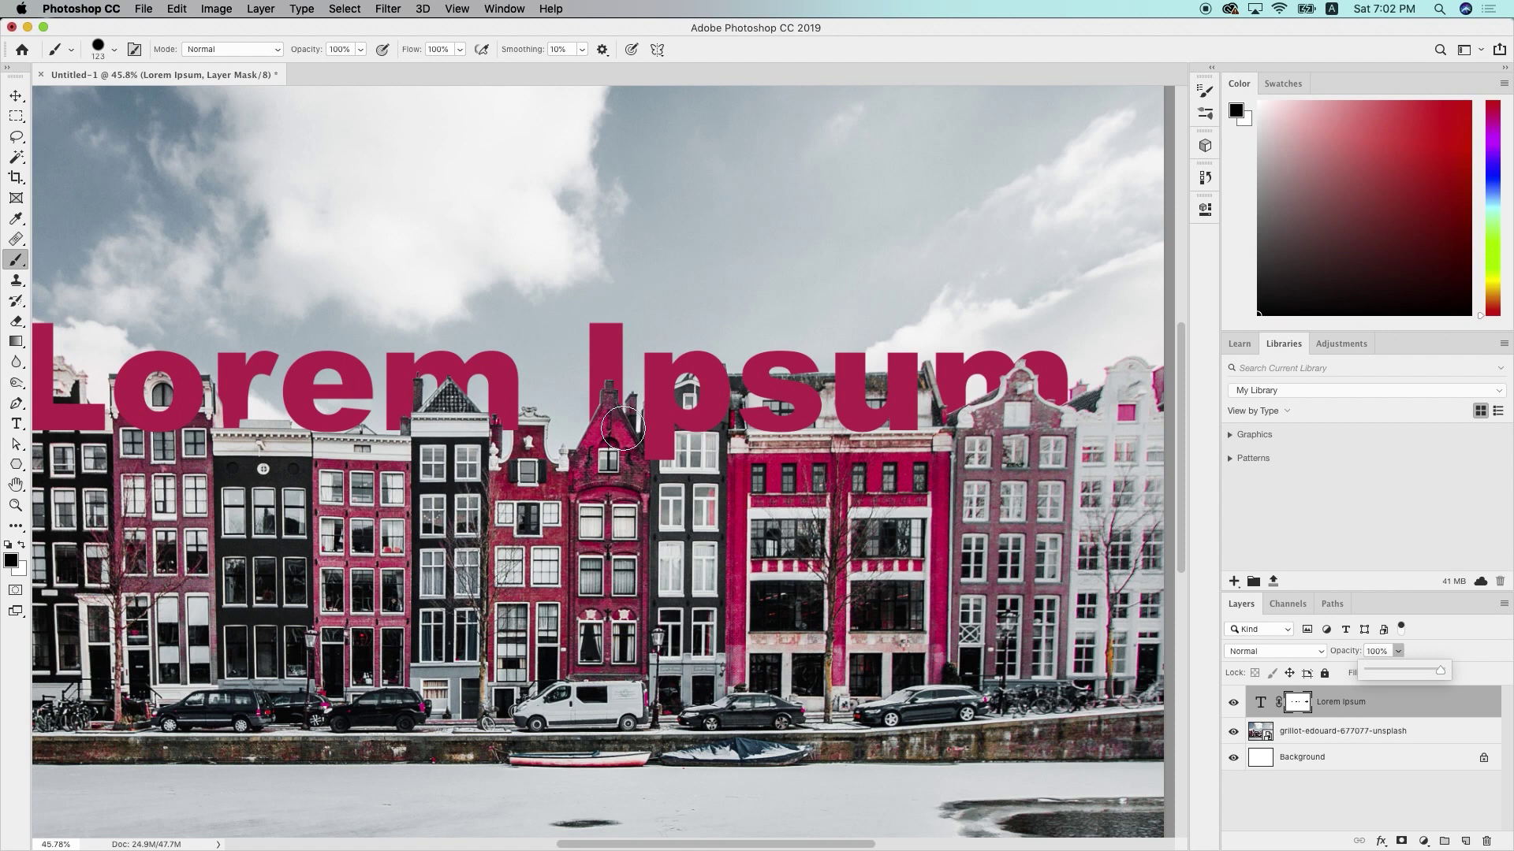
{"action": "scroll", "coordinate": [622, 428], "scroll_direction": "left", "scroll_amount": 5}
{"action": "scroll", "coordinate": [622, 428], "scroll_direction": "down", "scroll_amount": 1}
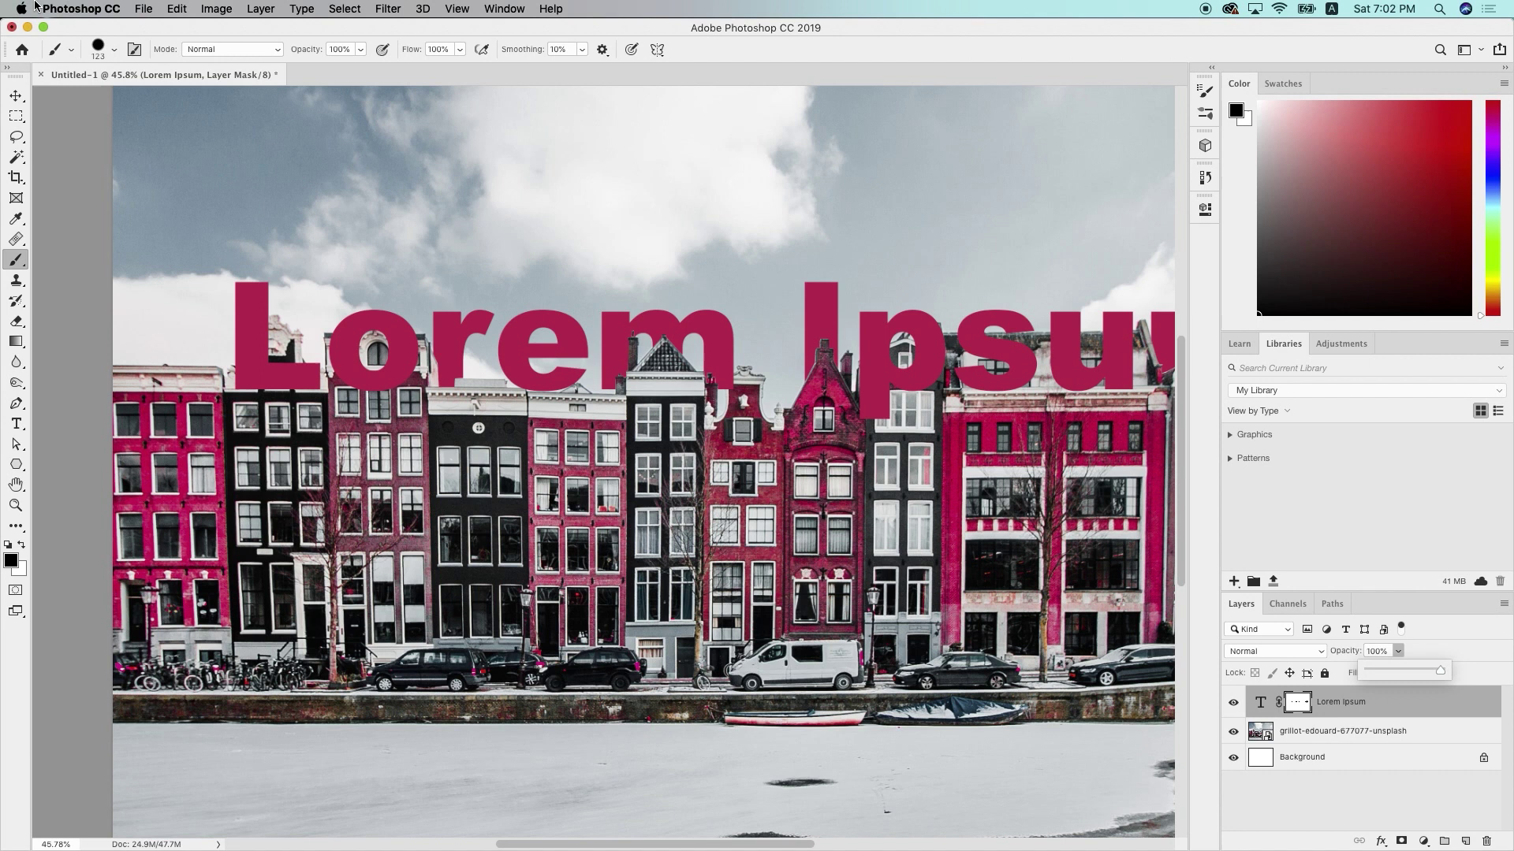
Open the foggy black-and-white photo of the man with a backpack from the desktop folder 07 in Photoshop
{"action": "left_click", "coordinate": [28, 29]}
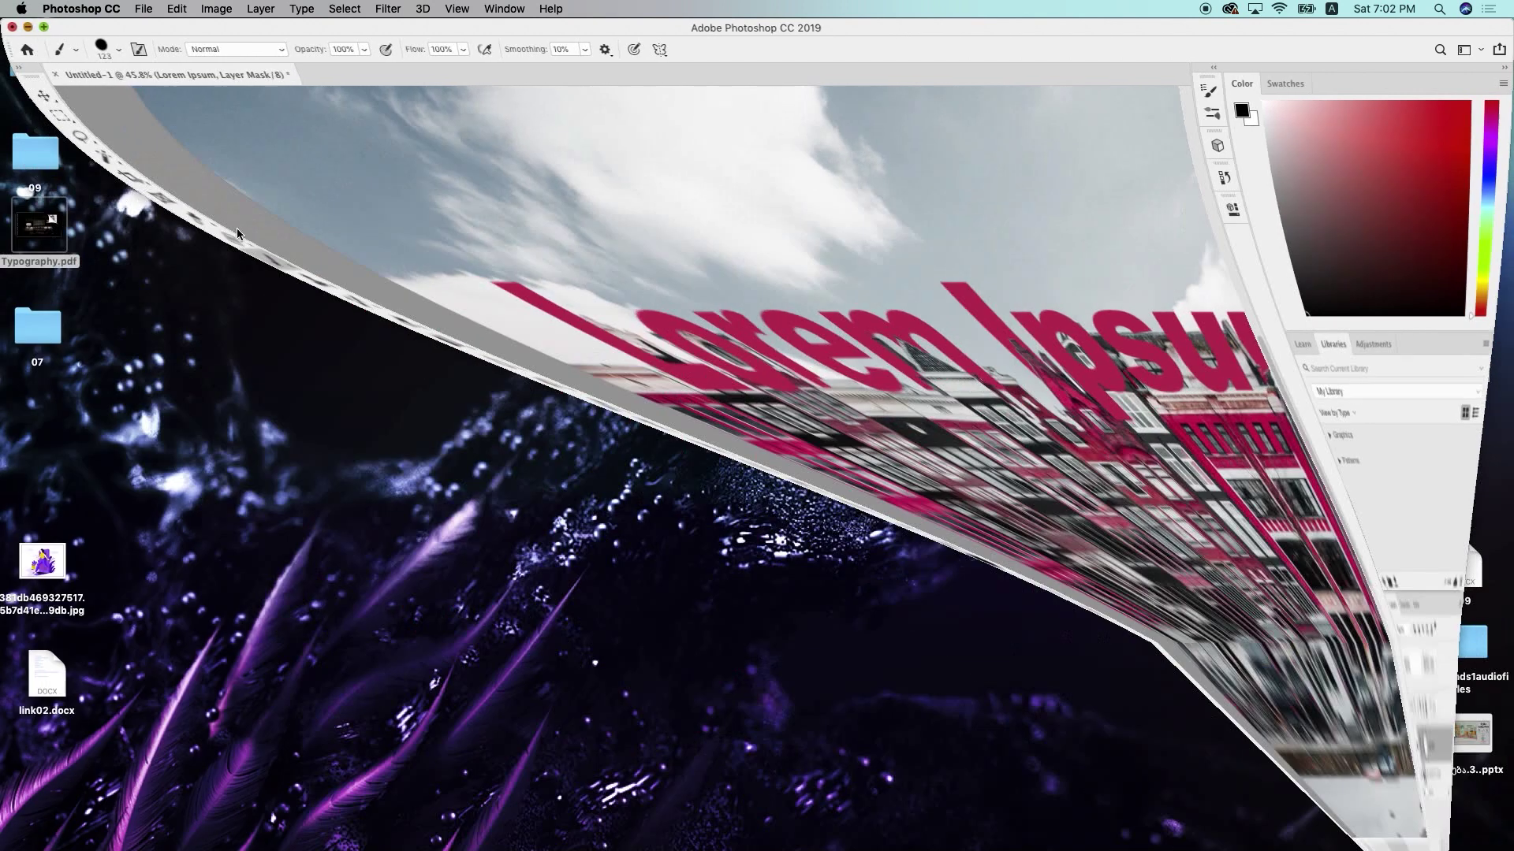
{"action": "double_click", "coordinate": [41, 327]}
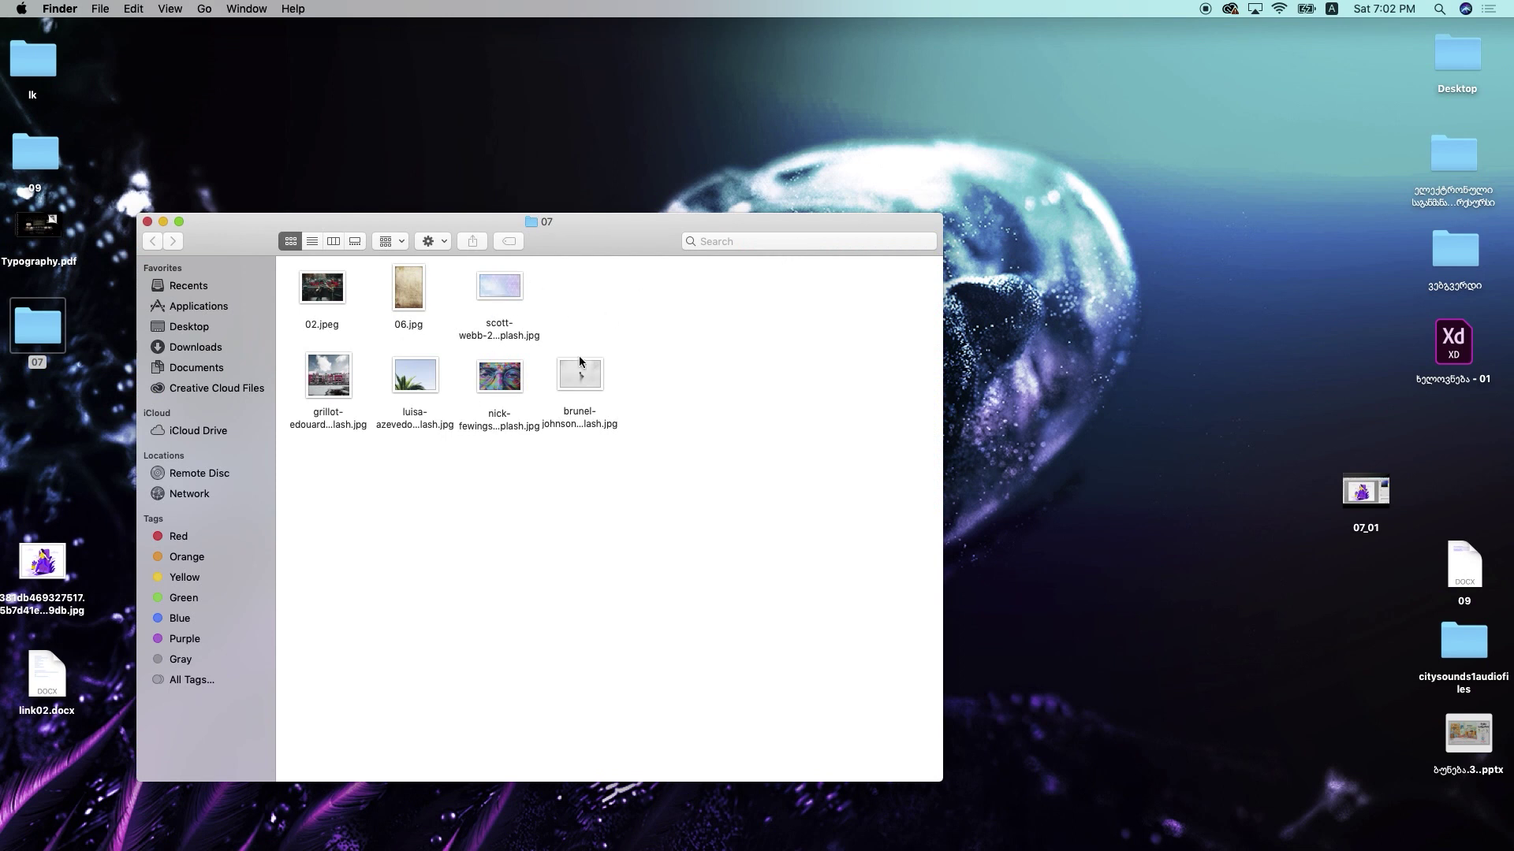
{"action": "left_click", "coordinate": [581, 371]}
{"action": "left_click", "coordinate": [836, 829]}
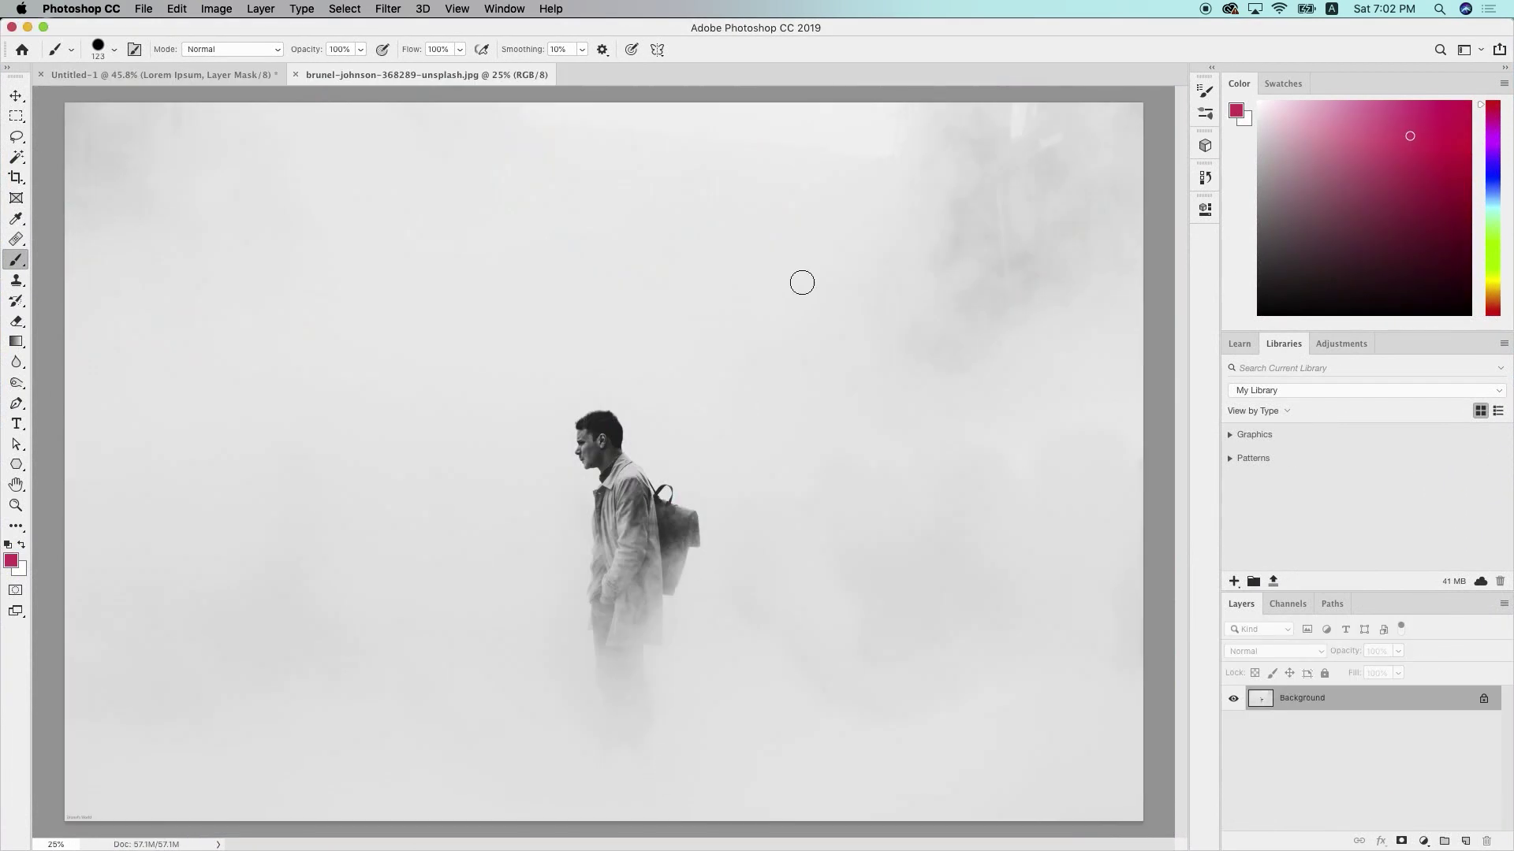
{"action": "left_click", "coordinate": [15, 96]}
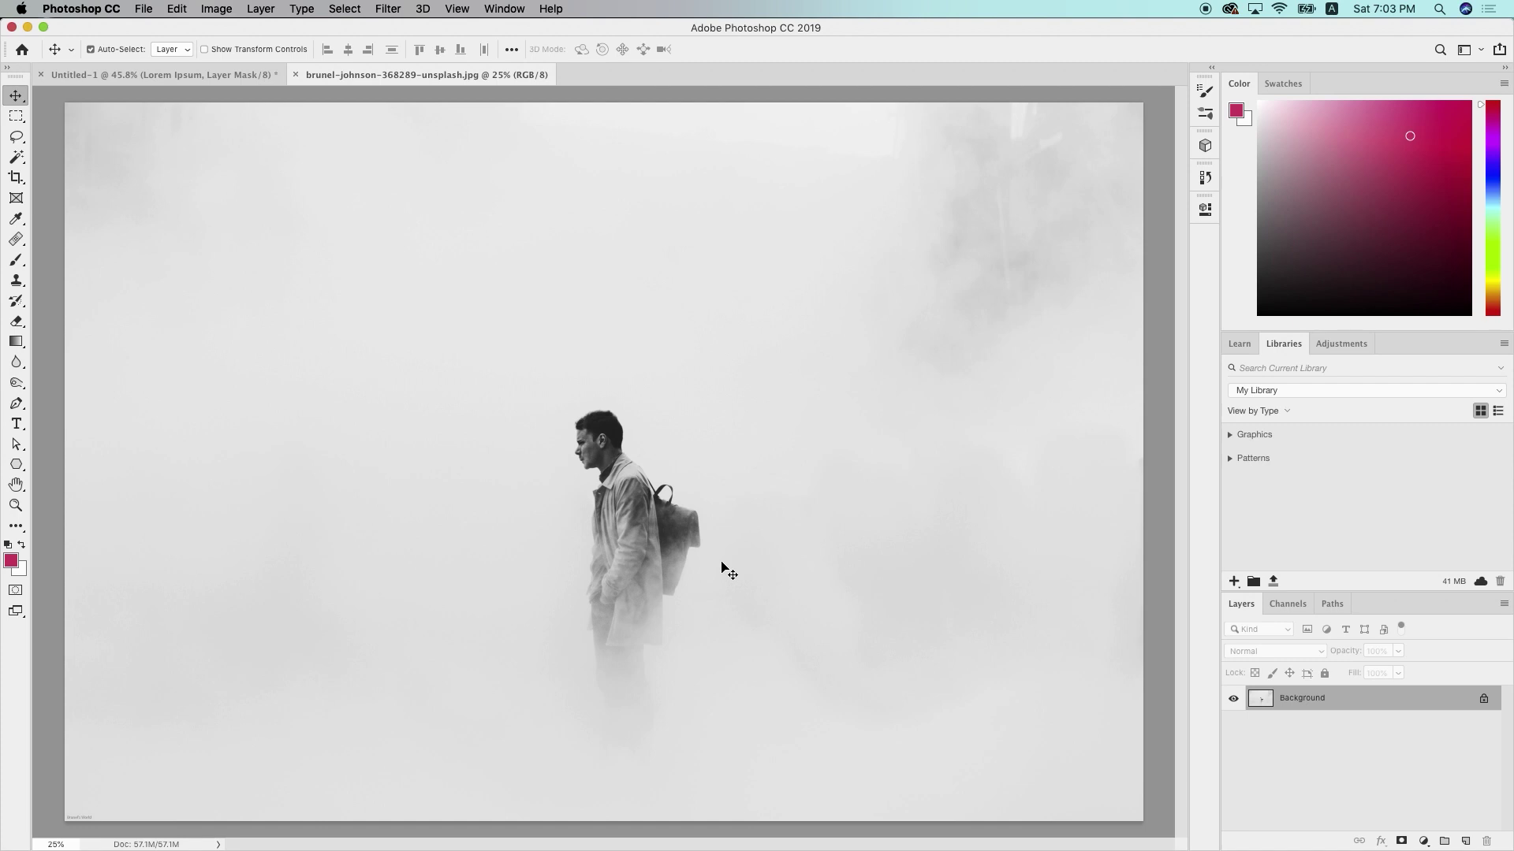
{"action": "left_click", "coordinate": [16, 424]}
{"action": "left_click", "coordinate": [369, 221]}
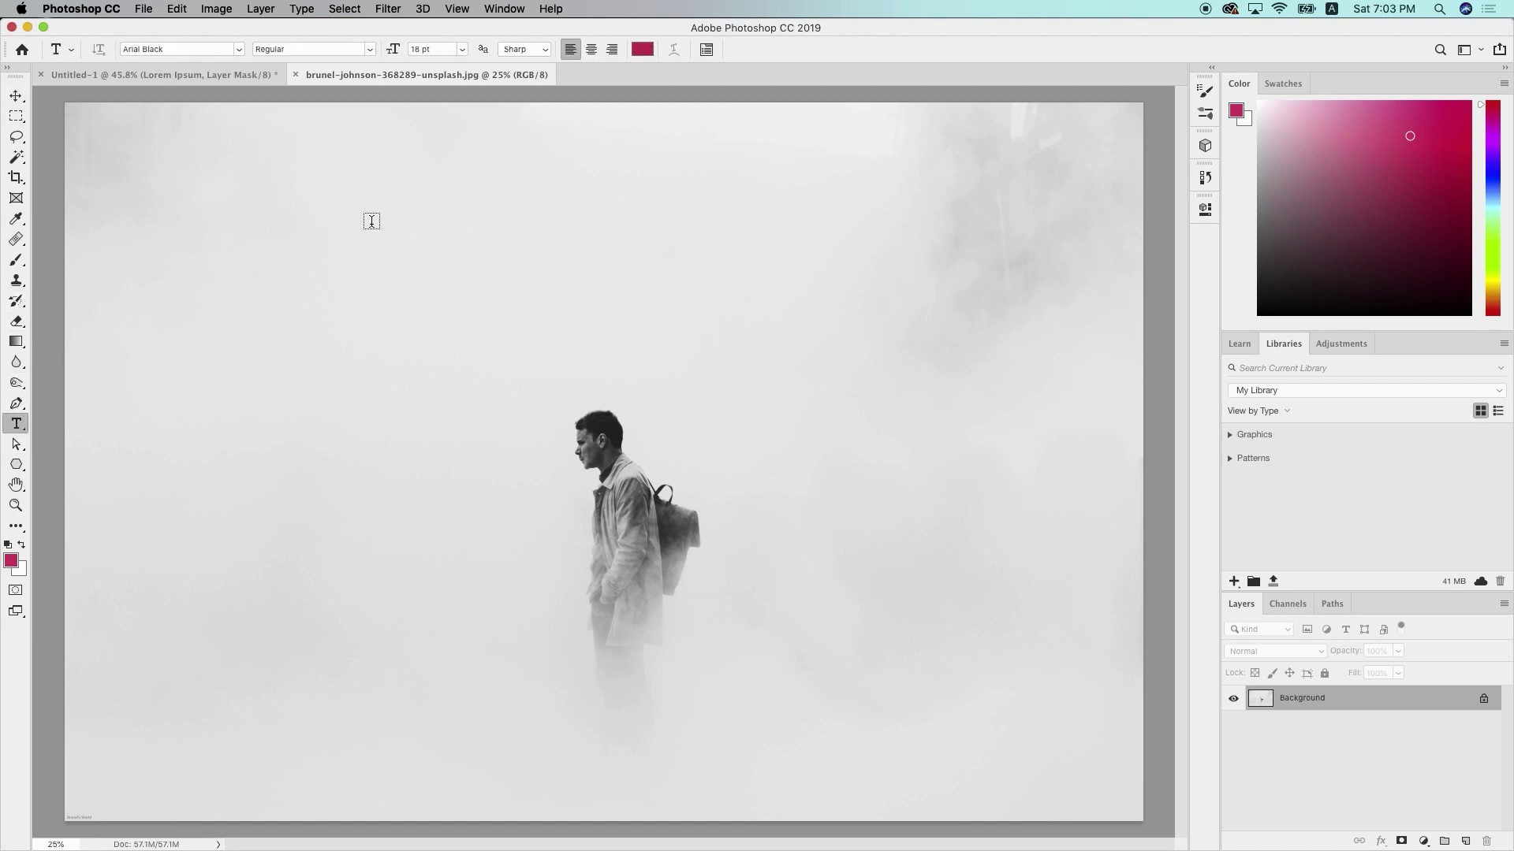
{"action": "left_click", "coordinate": [737, 49]}
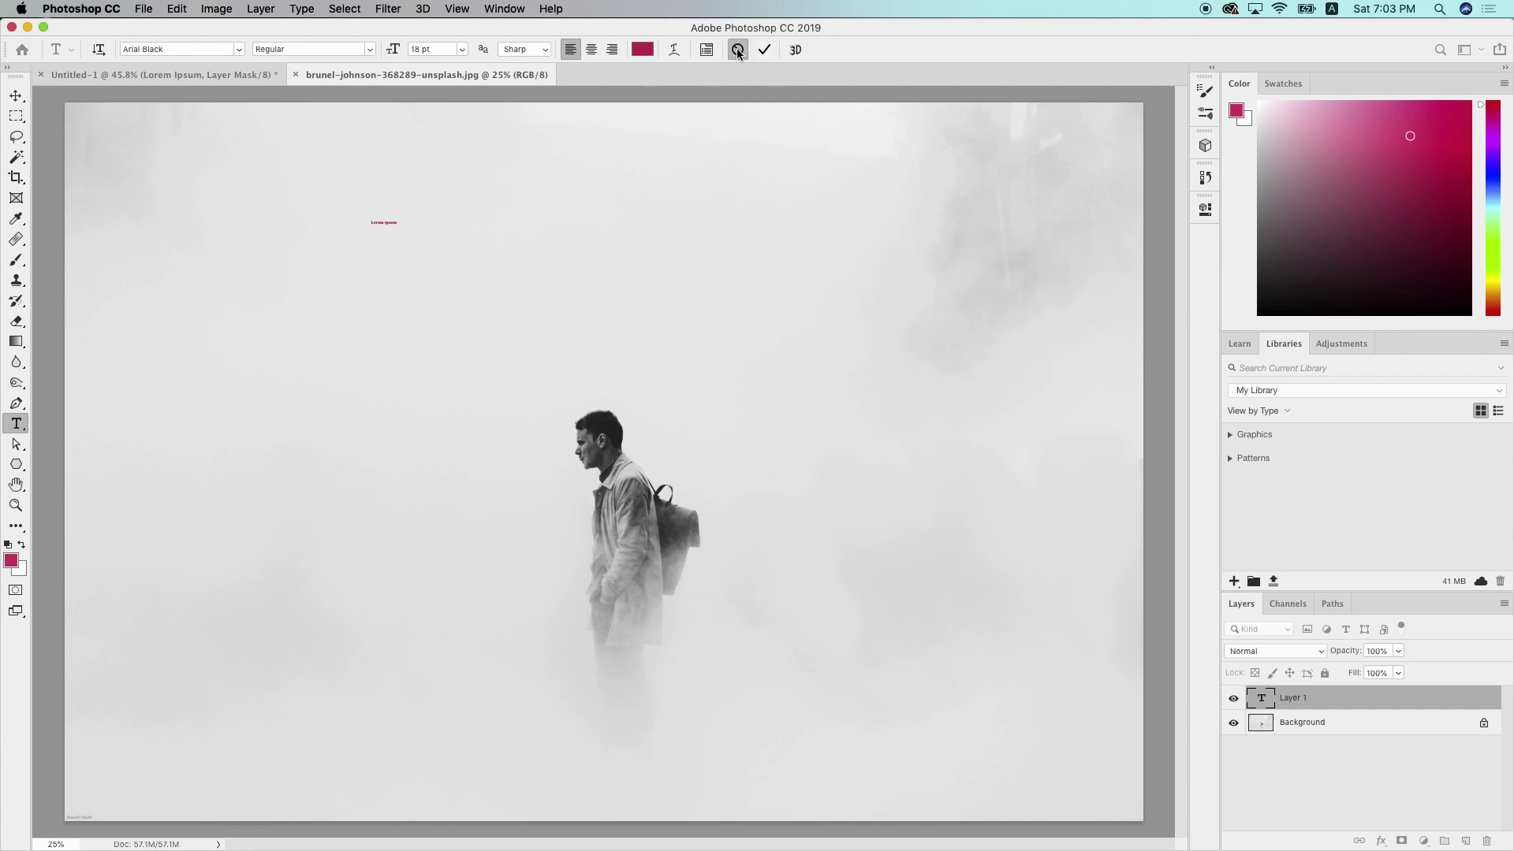
Add the letter "R" as 72 pt text in the empty fog above the man
{"action": "left_click", "coordinate": [462, 49]}
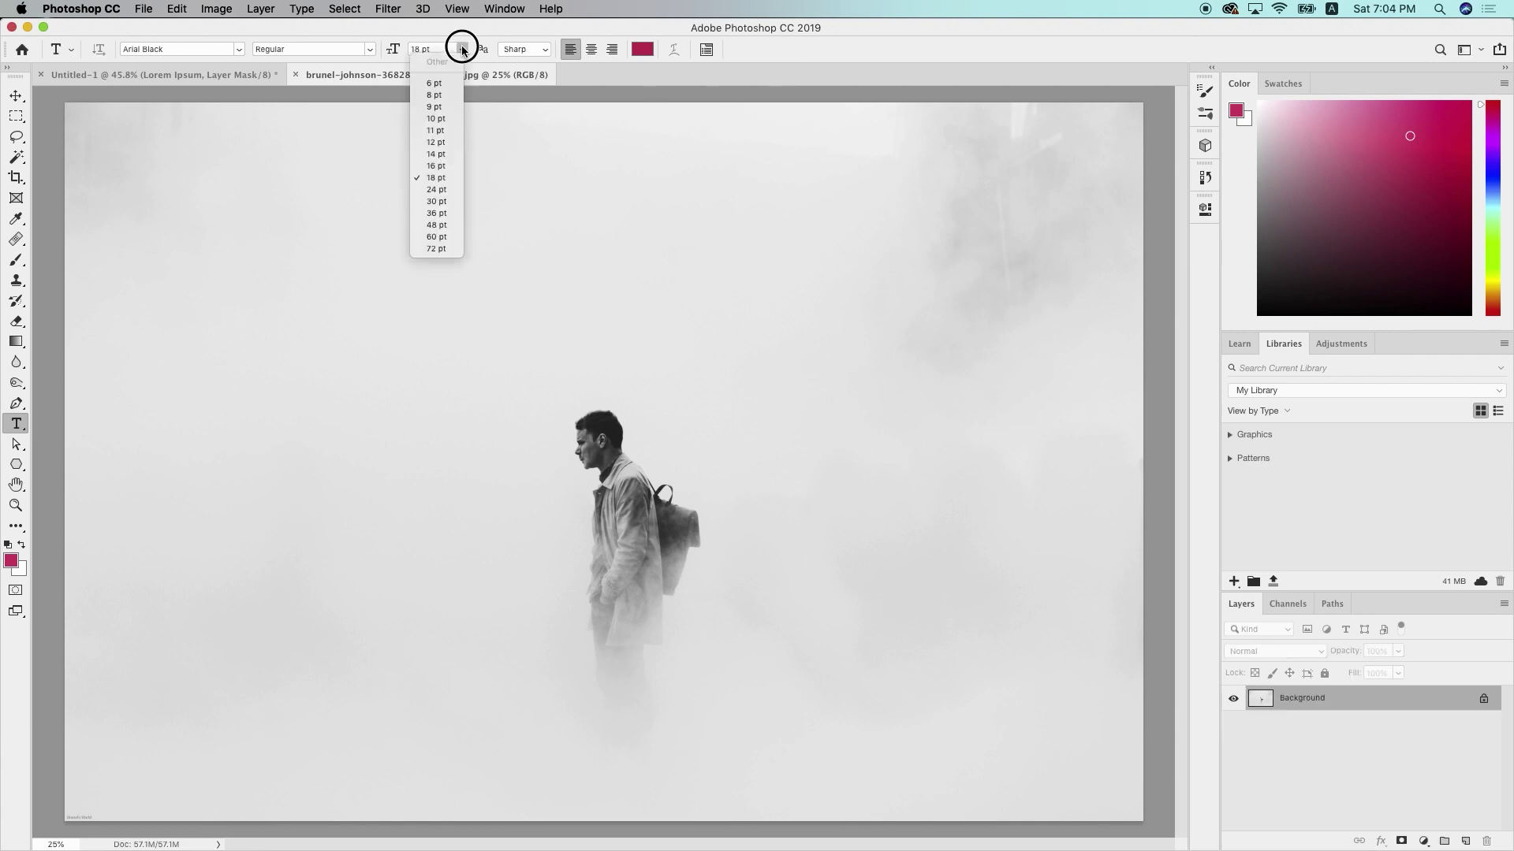
{"action": "left_click", "coordinate": [459, 249]}
{"action": "left_click", "coordinate": [439, 286]}
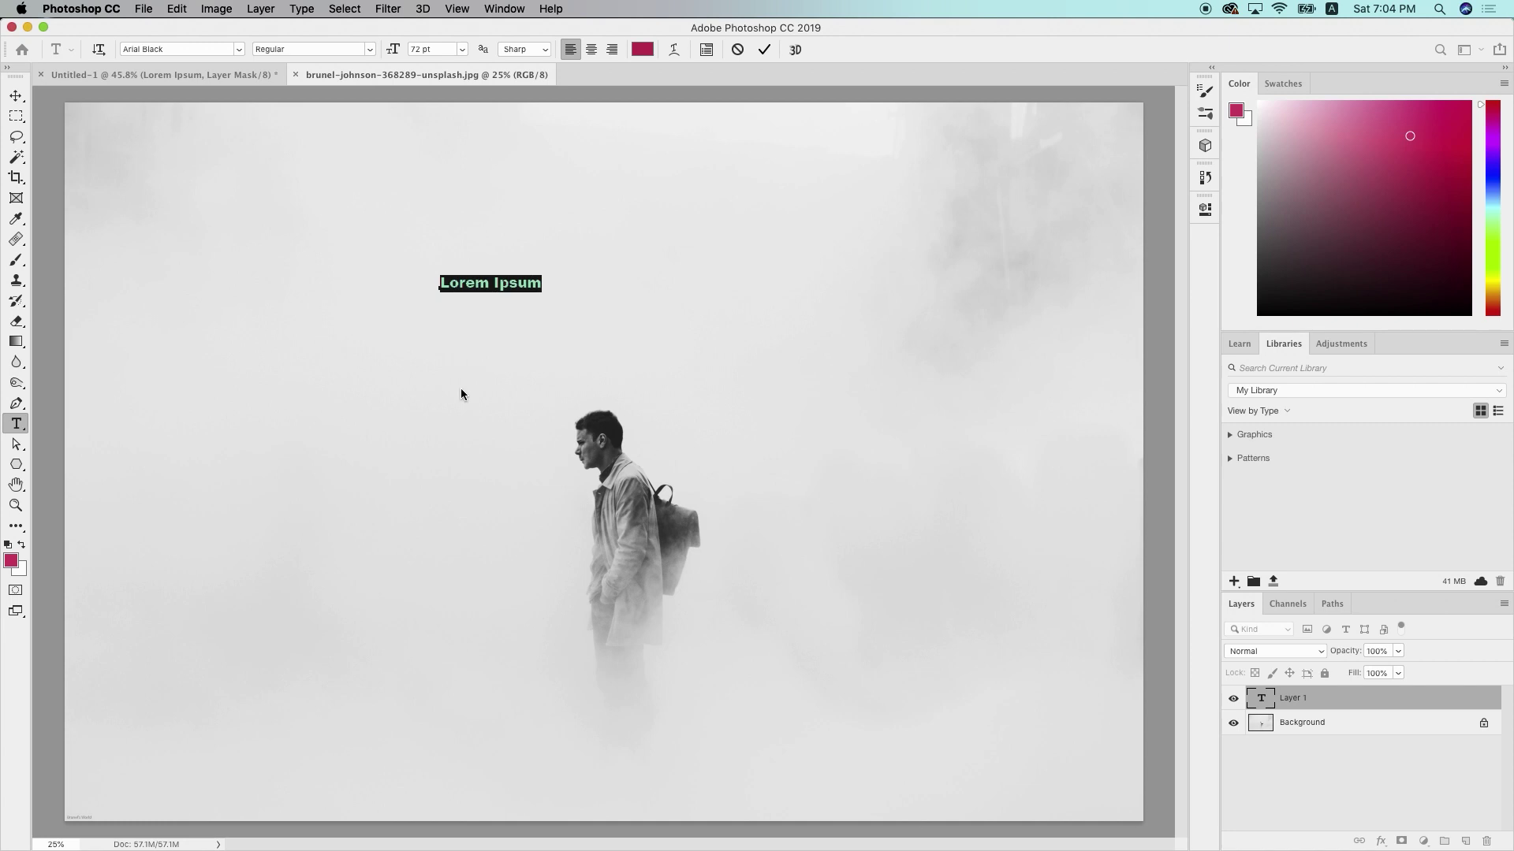
{"action": "type", "text": "R"}
{"action": "left_click", "coordinate": [765, 50]}
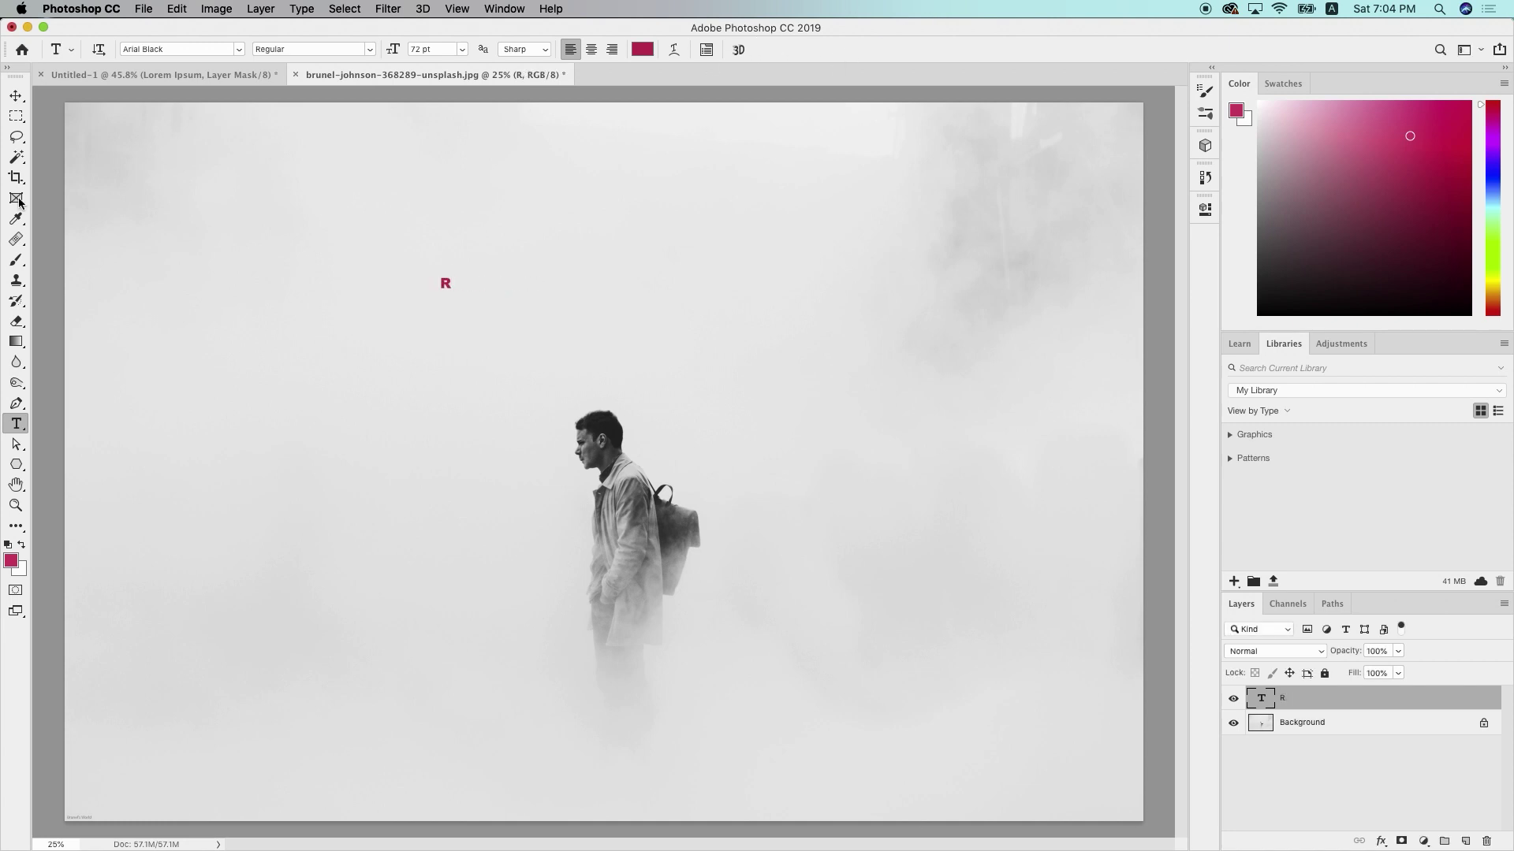
Enlarge the "R" with Free Transform to about 3000% and move it over the man's body
{"action": "left_click", "coordinate": [16, 96]}
{"action": "key", "text": "super+t"}
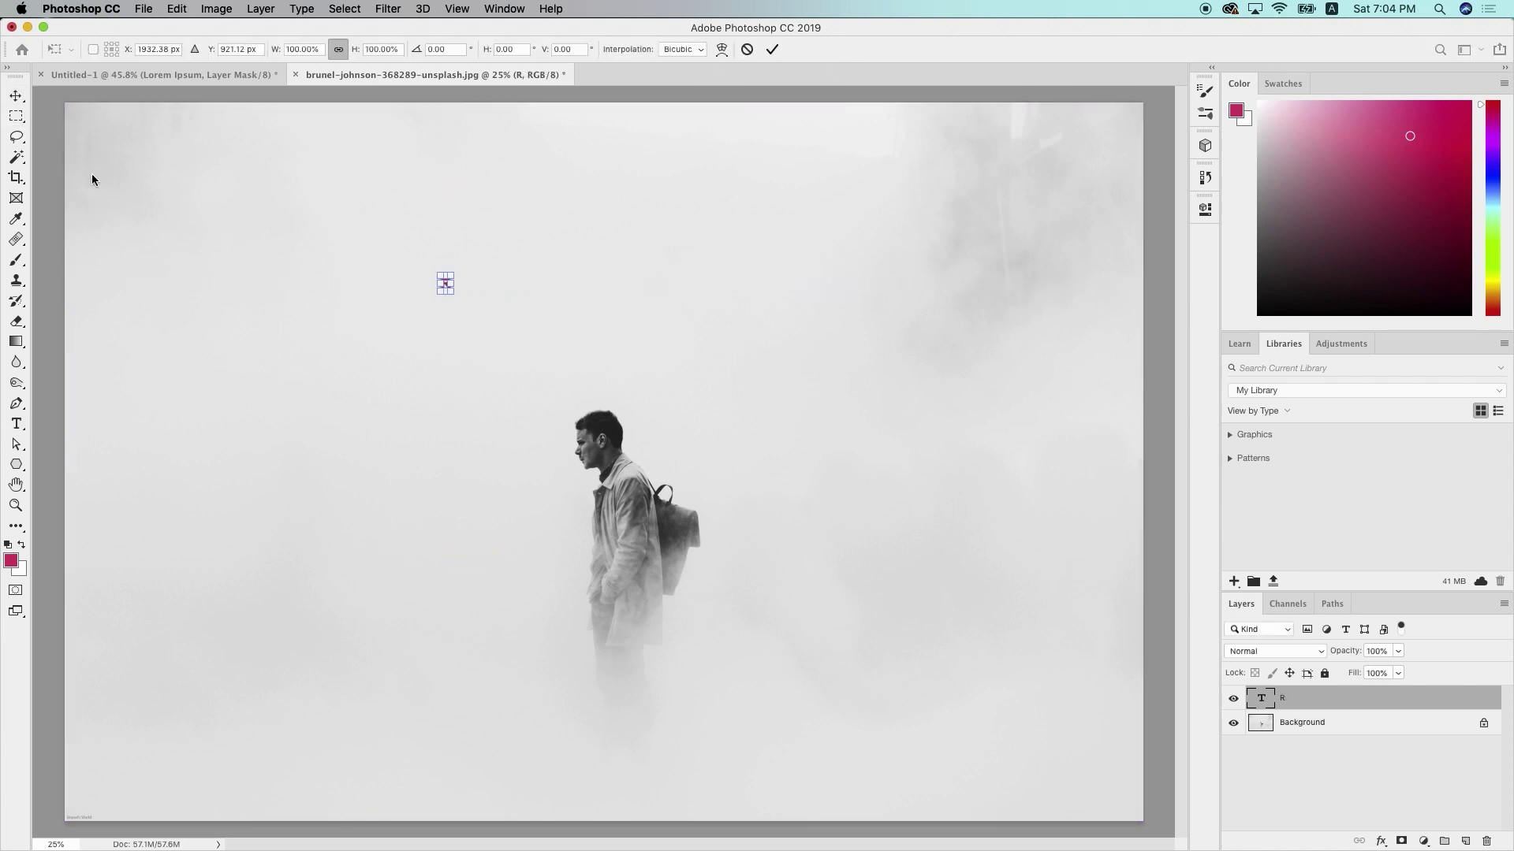
{"action": "left_click_drag", "start_coordinate": [461, 301], "coordinate": [872, 702]}
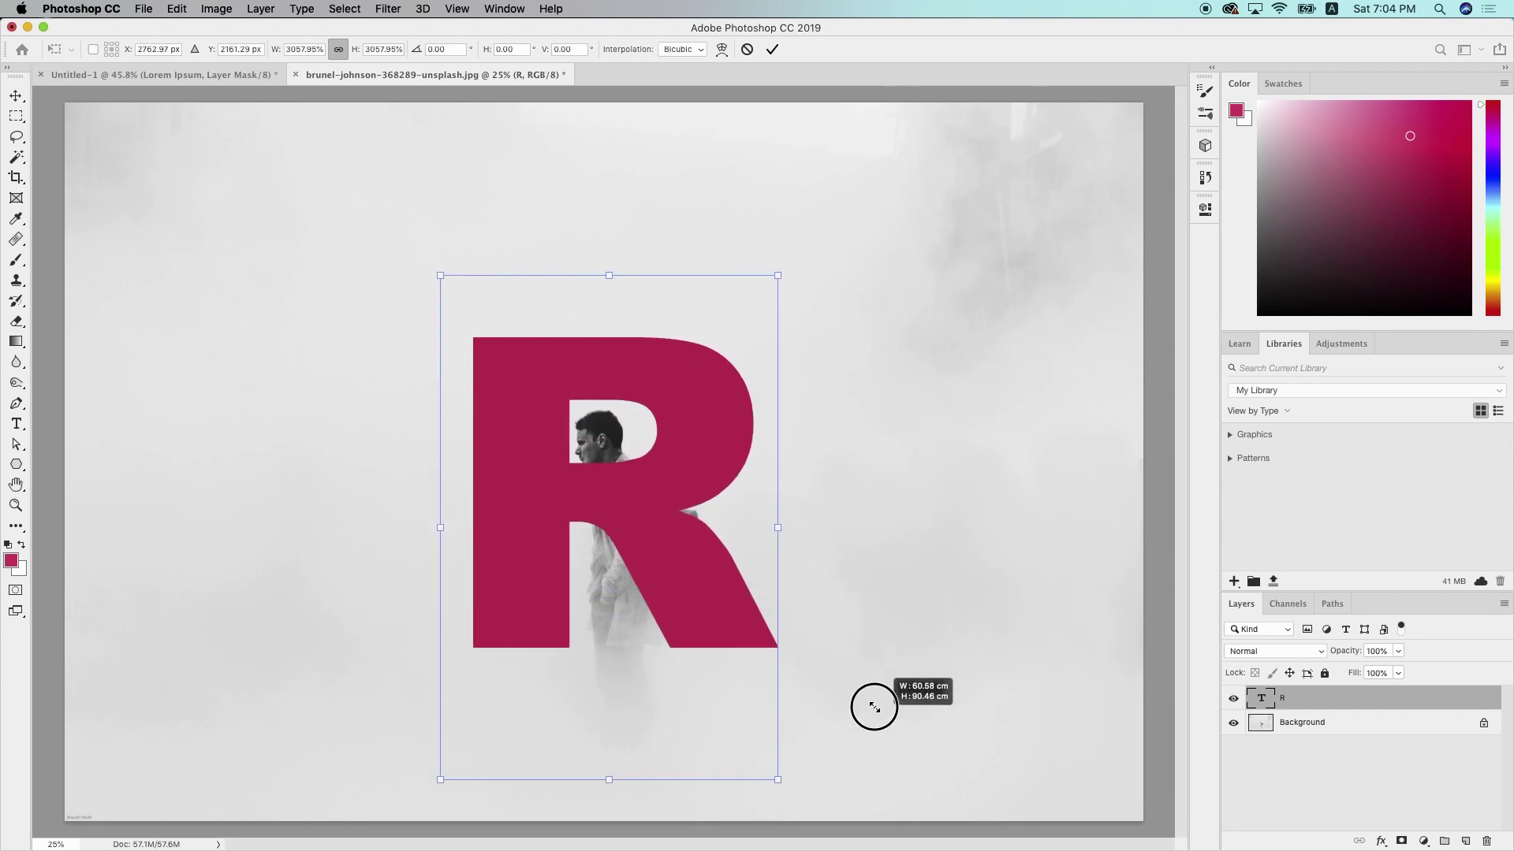
{"action": "left_click_drag", "start_coordinate": [689, 567], "coordinate": [798, 626]}
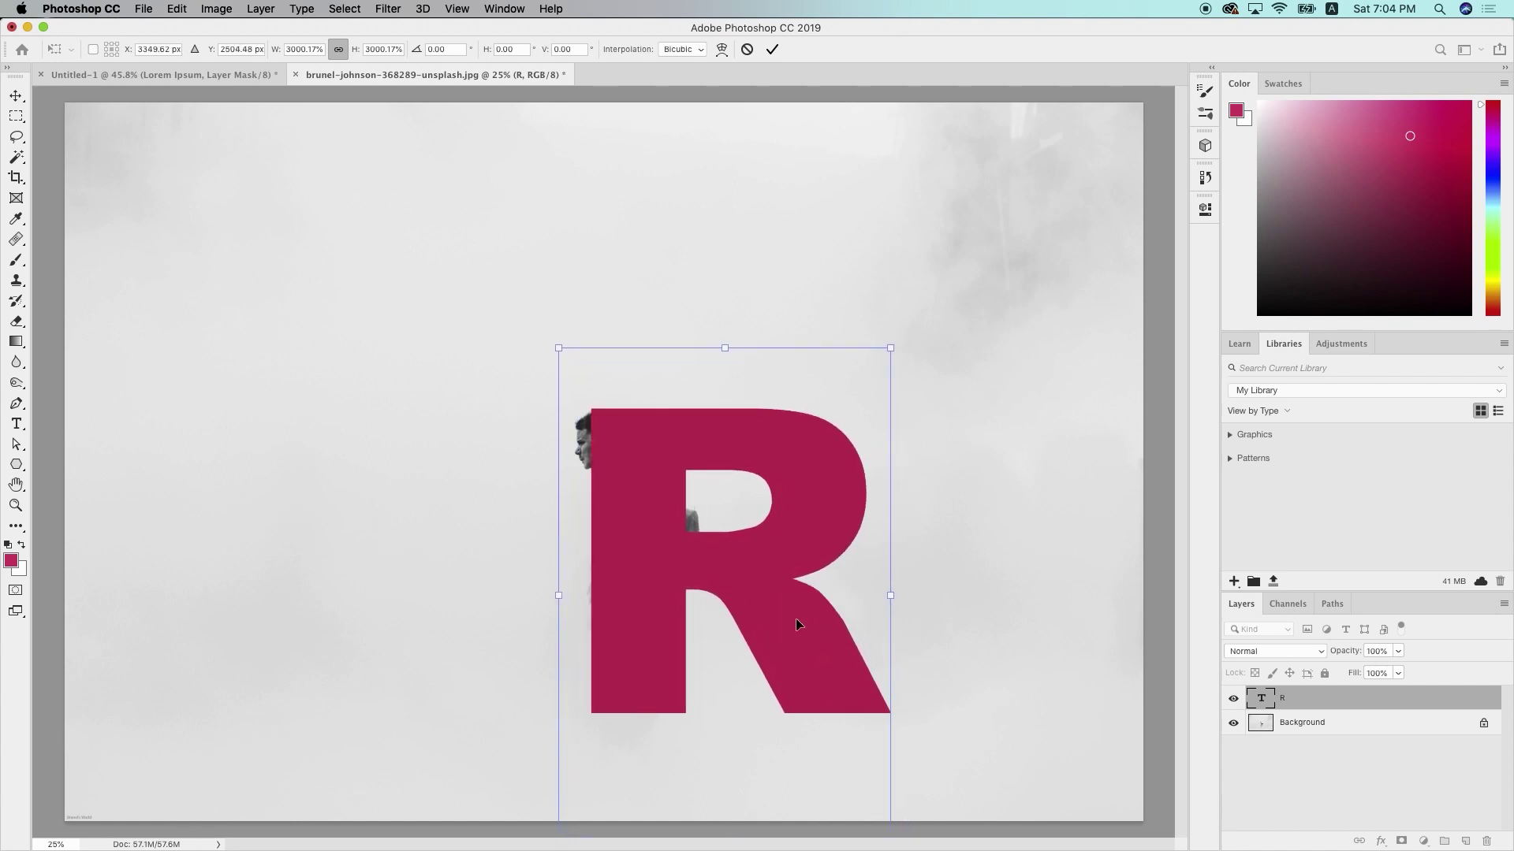
Reduce the "R" to about 2633% width and 2734% height, nudge it so its stem covers the back of the man's head, and apply
{"action": "left_click_drag", "start_coordinate": [893, 347], "coordinate": [852, 386]}
{"action": "left_click_drag", "start_coordinate": [787, 497], "coordinate": [789, 461]}
{"action": "key", "text": "Right"}
{"action": "key", "text": "Right"}
{"action": "key", "text": "Right"}
{"action": "key", "text": "Right"}
{"action": "key", "text": "Up"}
{"action": "key", "text": "Up"}
{"action": "key", "text": "Up"}
{"action": "key", "text": "Up"}
{"action": "key", "text": "Up"}
{"action": "key", "text": "Up"}
{"action": "key", "text": "Up"}
{"action": "key", "text": "Up"}
{"action": "key", "text": "Up"}
{"action": "key", "text": "Up"}
{"action": "key", "text": "Up"}
{"action": "key", "text": "Up"}
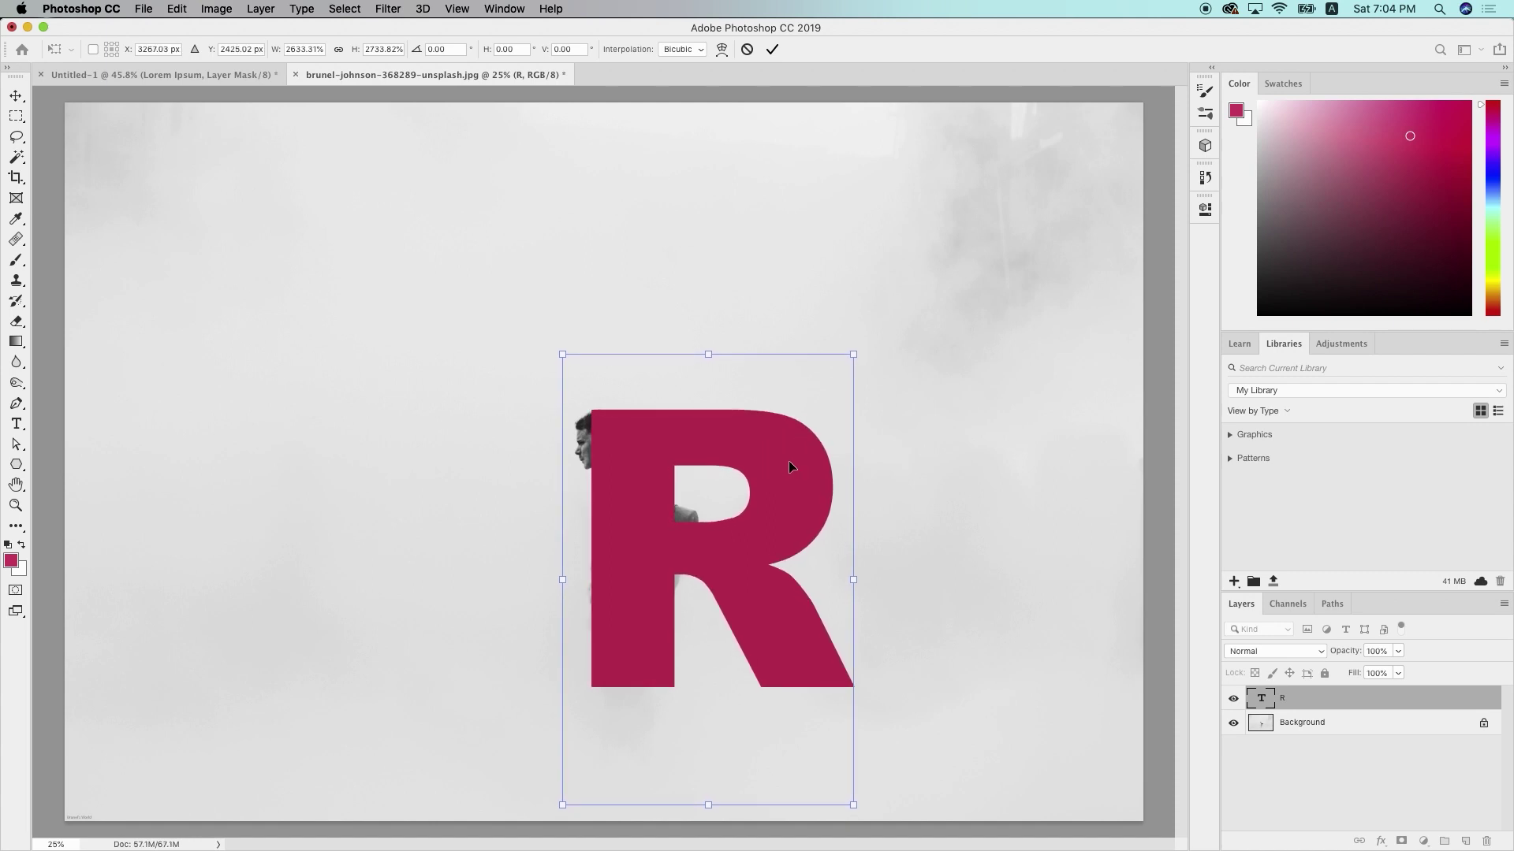
{"action": "key", "text": "Return"}
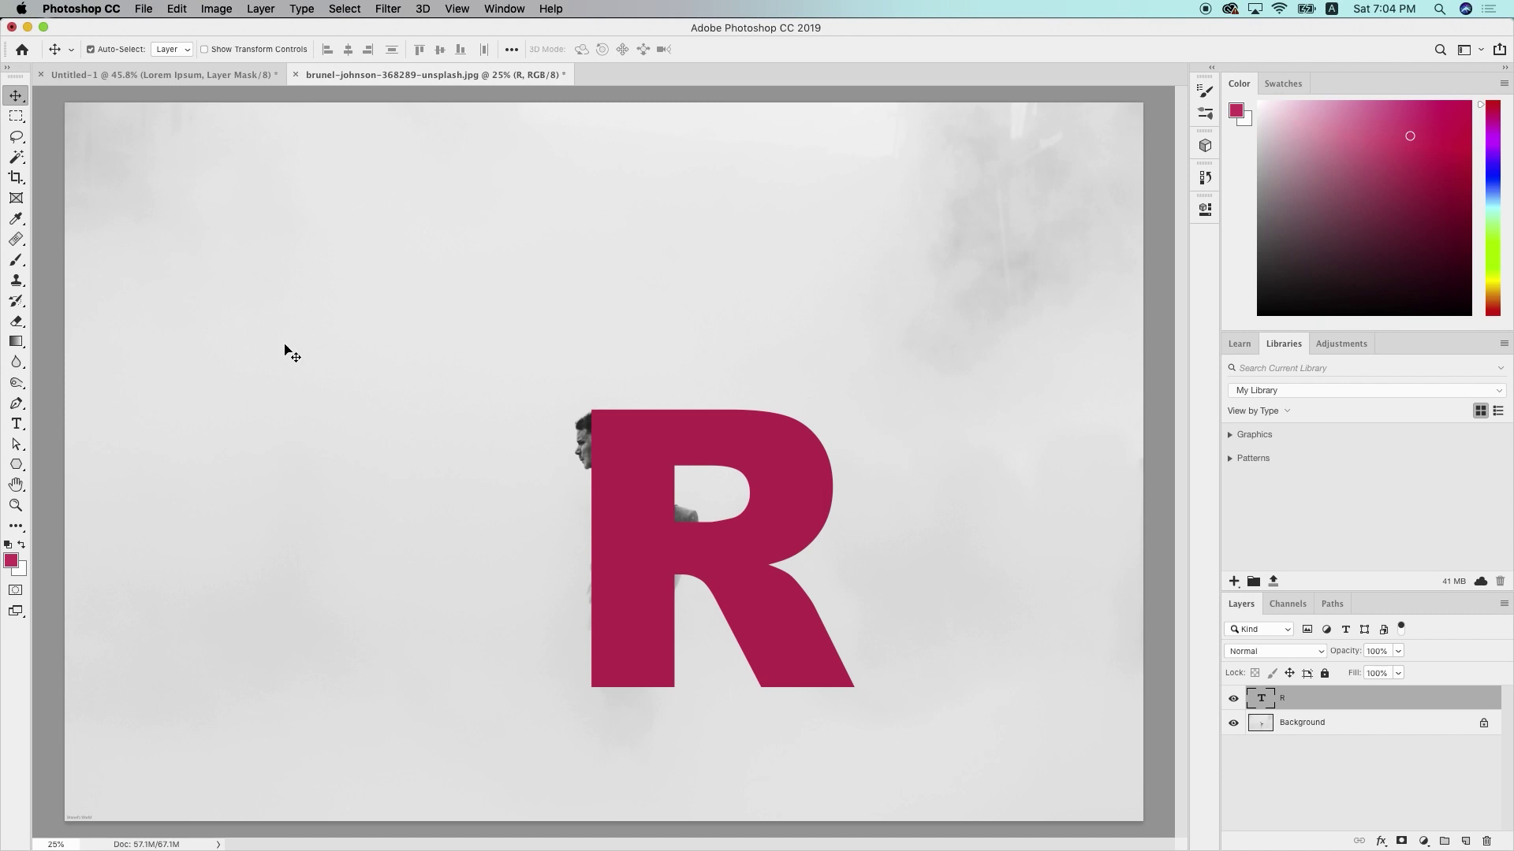
{"action": "left_click", "coordinate": [16, 423]}
{"action": "left_click_drag", "start_coordinate": [372, 203], "coordinate": [697, 354]}
{"action": "left_click_drag", "start_coordinate": [620, 260], "coordinate": [455, 225]}
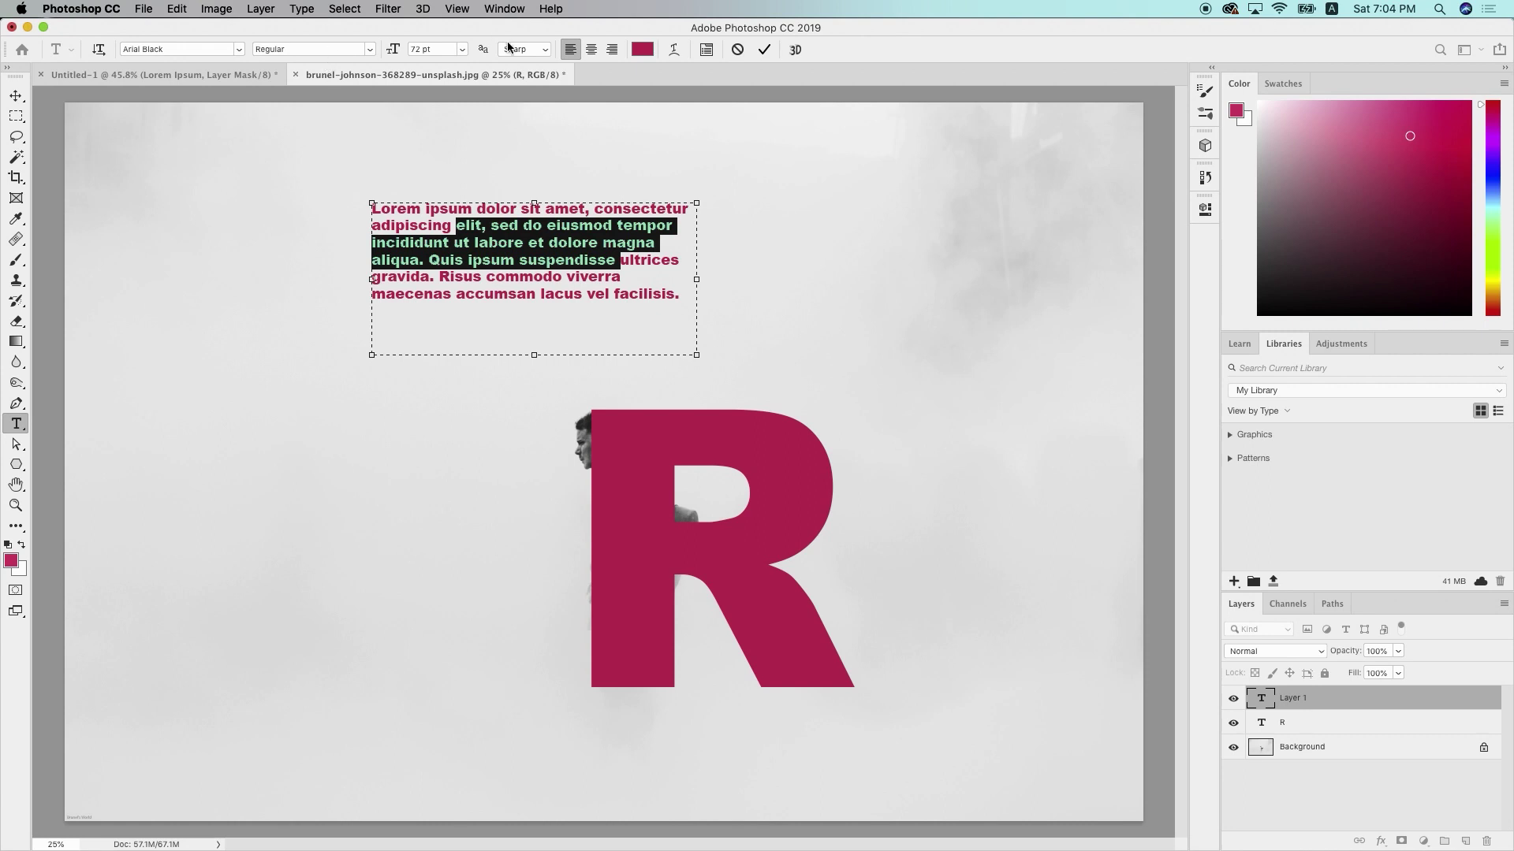
{"action": "left_click", "coordinate": [462, 49]}
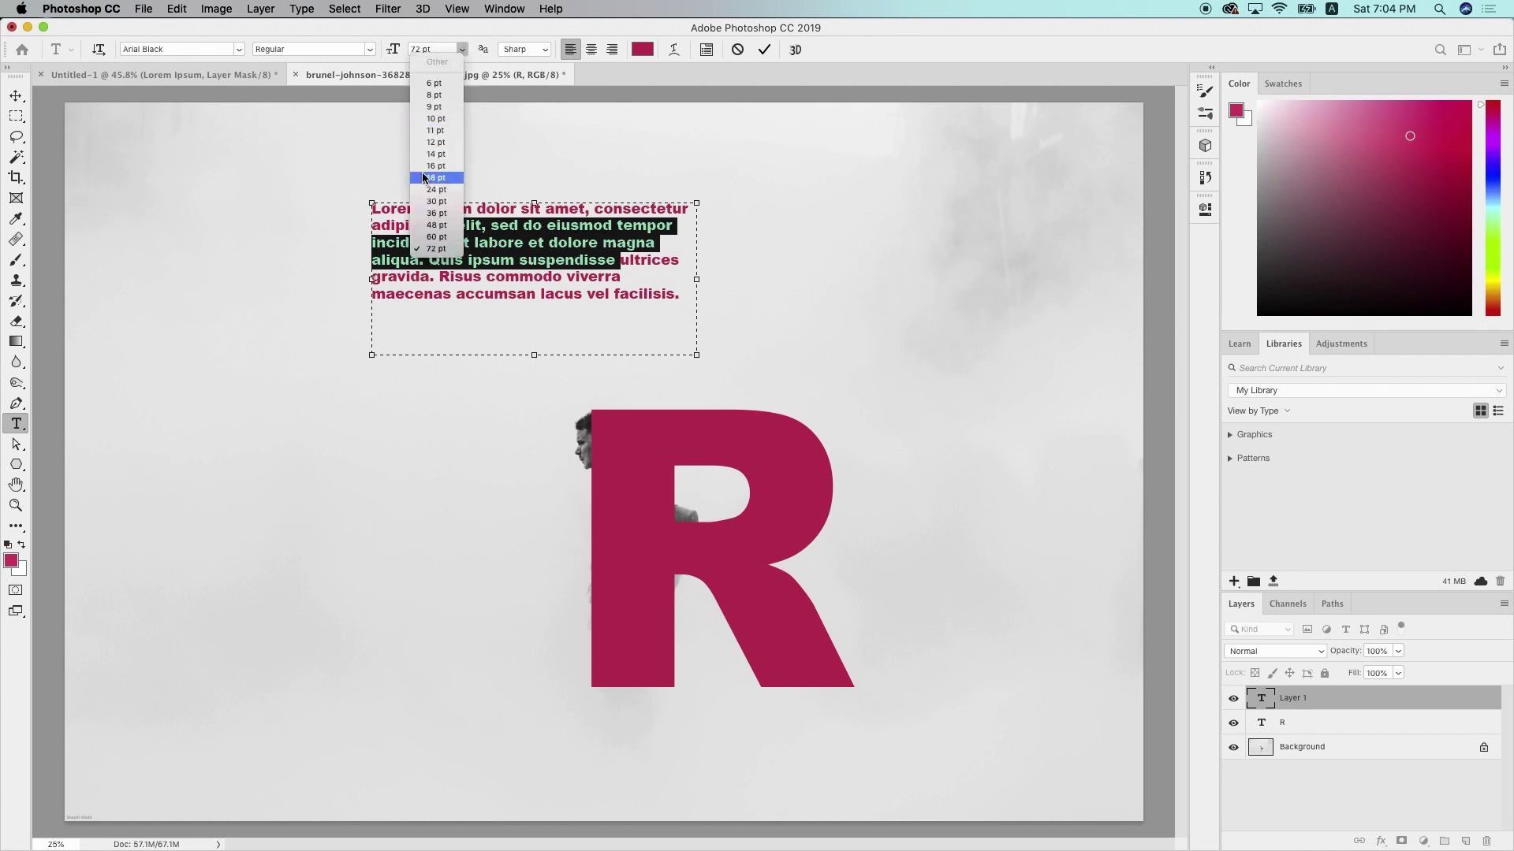
{"action": "left_click", "coordinate": [738, 52]}
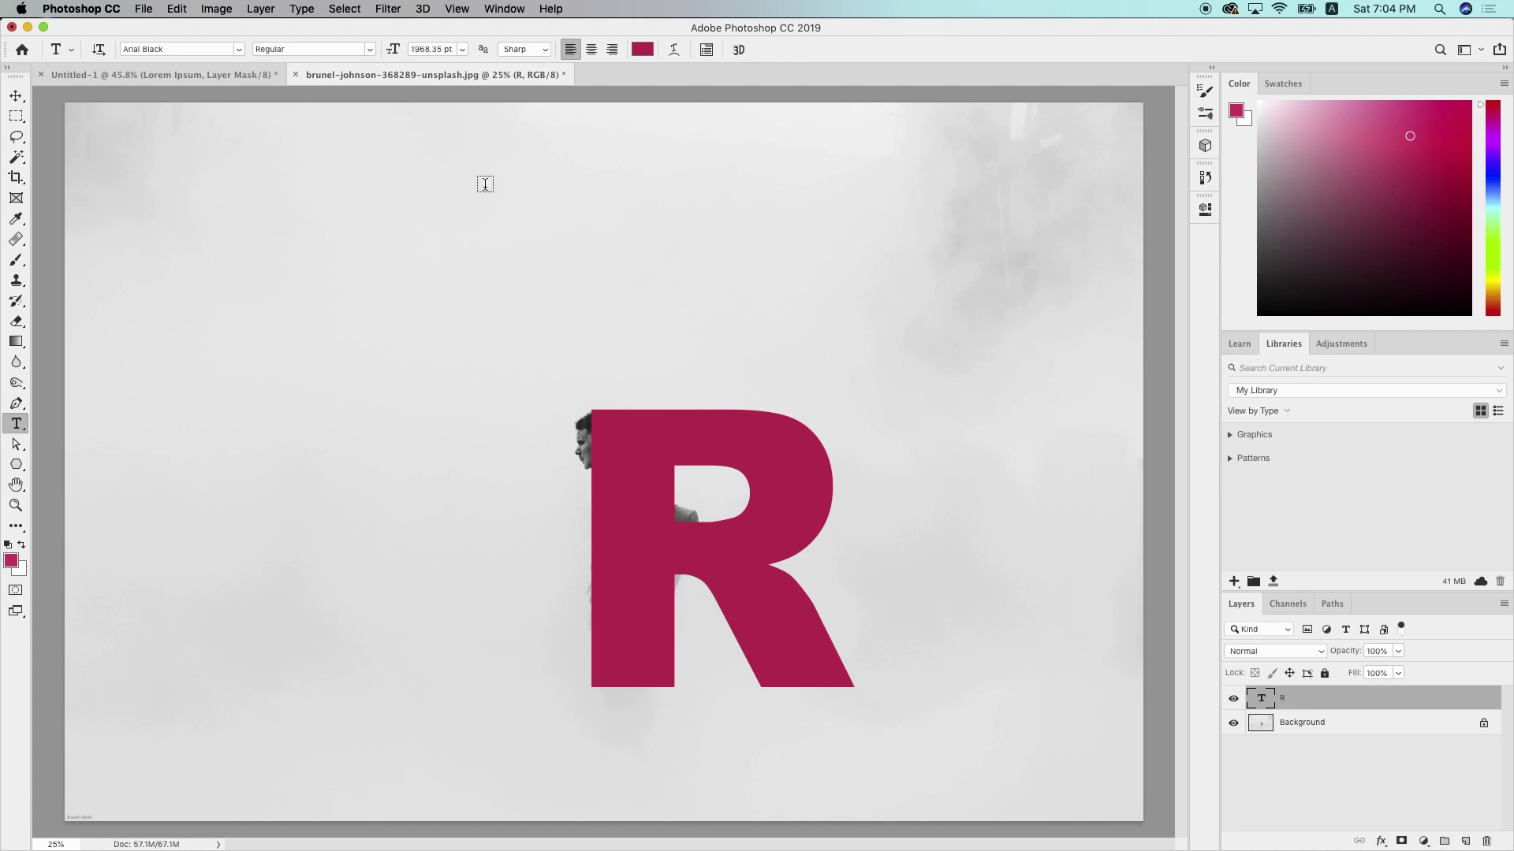
{"action": "left_click", "coordinate": [466, 210]}
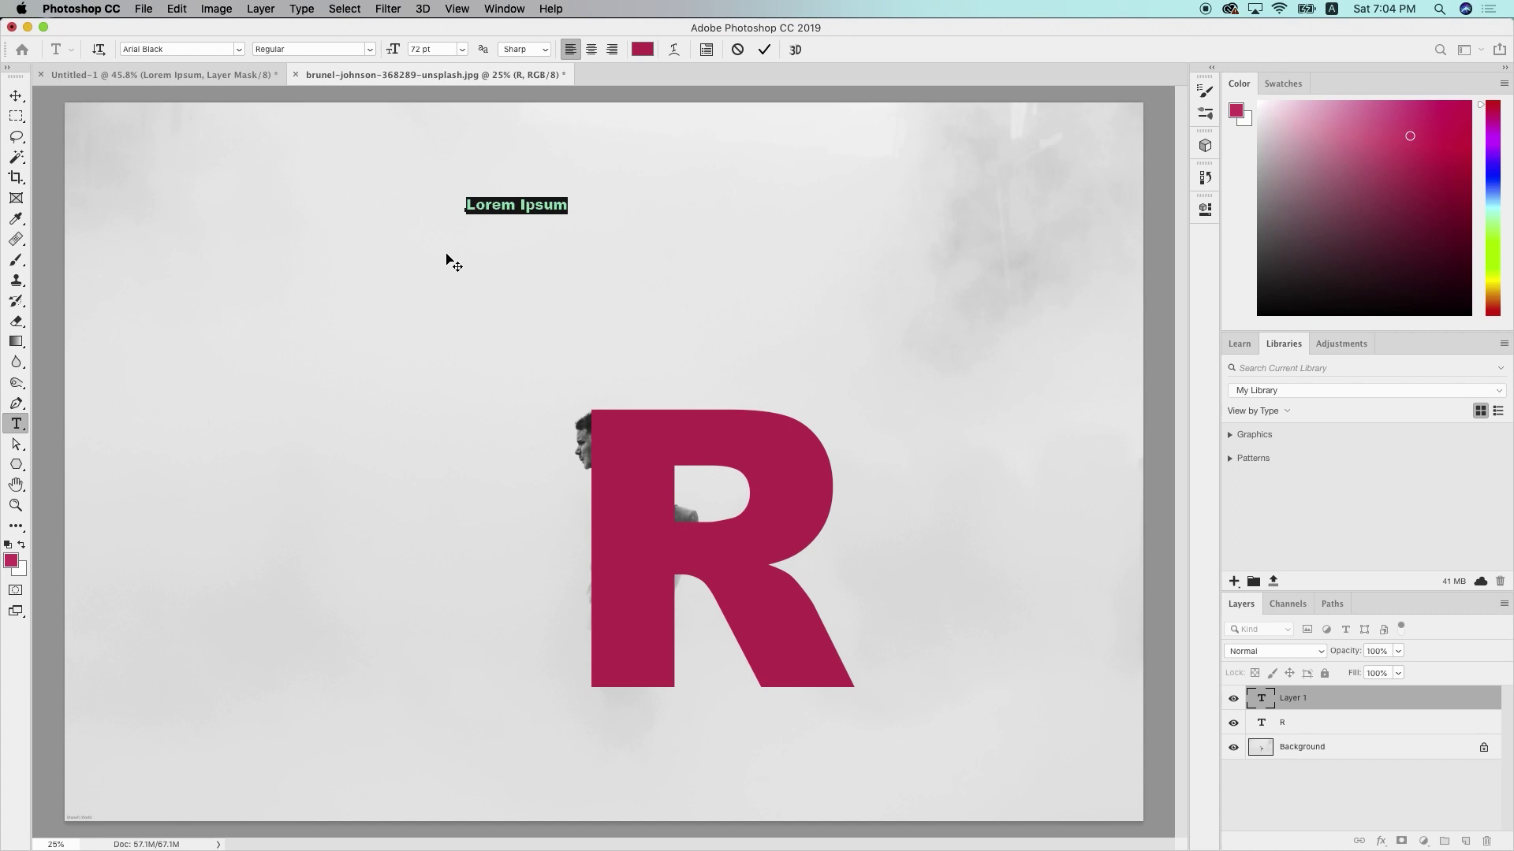
{"action": "key", "text": "BackSpace"}
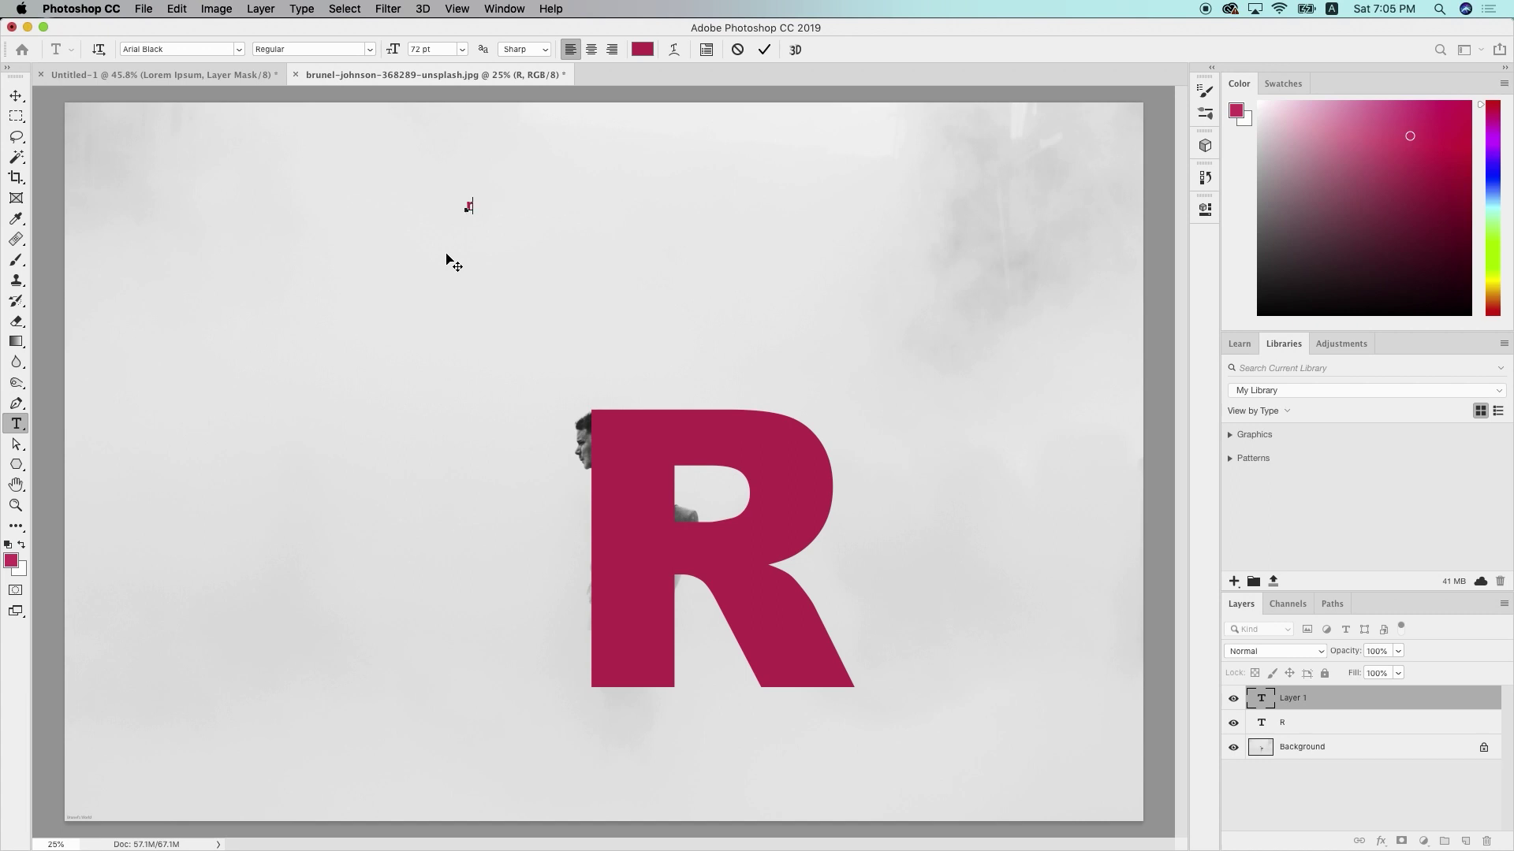
{"action": "left_click", "coordinate": [467, 207]}
{"action": "left_click", "coordinate": [462, 50]}
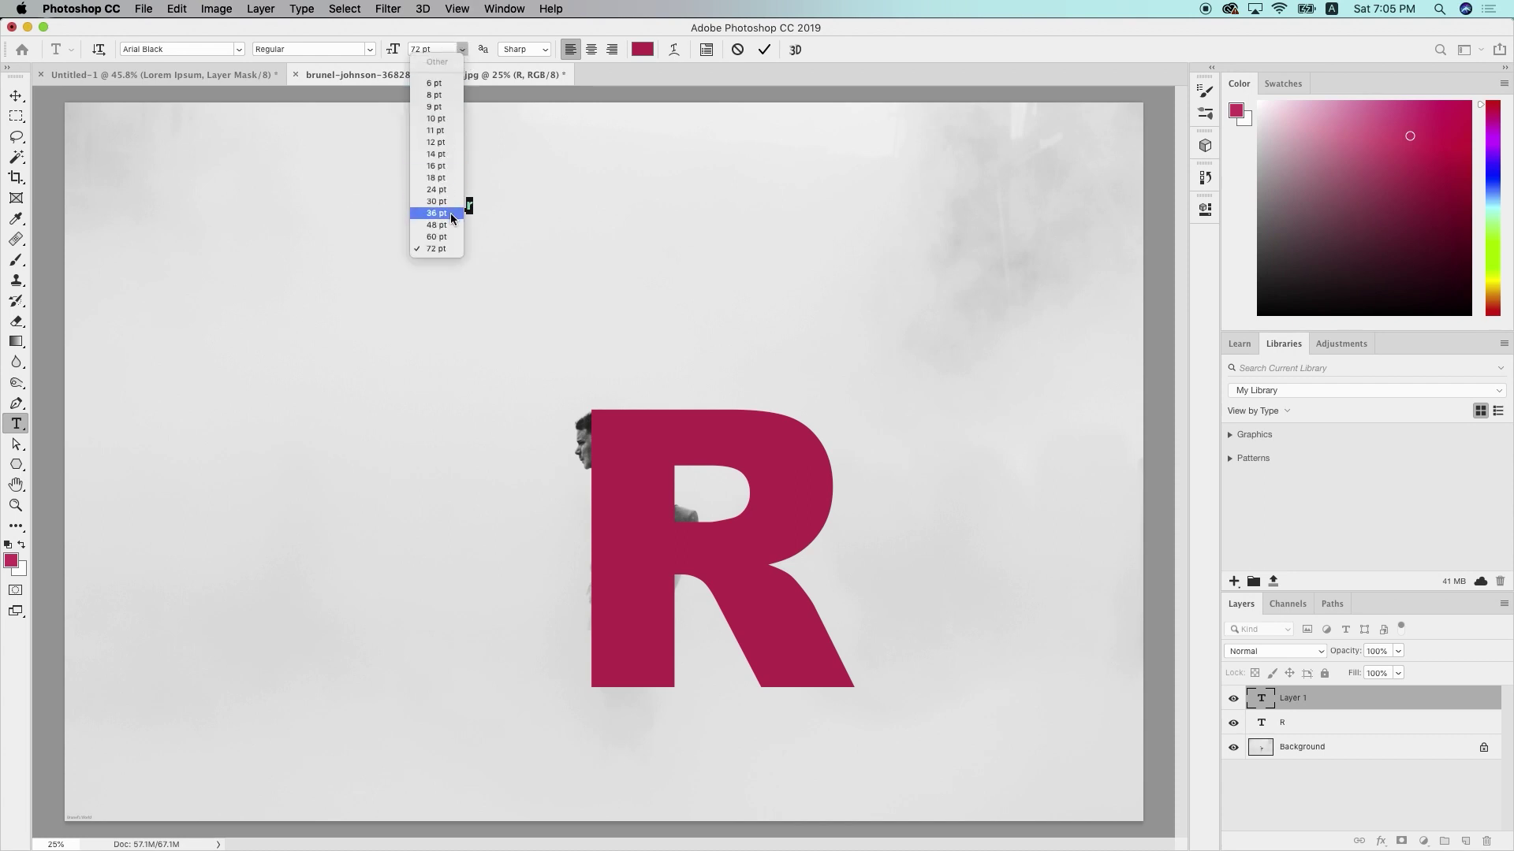
{"action": "left_click", "coordinate": [446, 247]}
{"action": "left_click", "coordinate": [764, 49]}
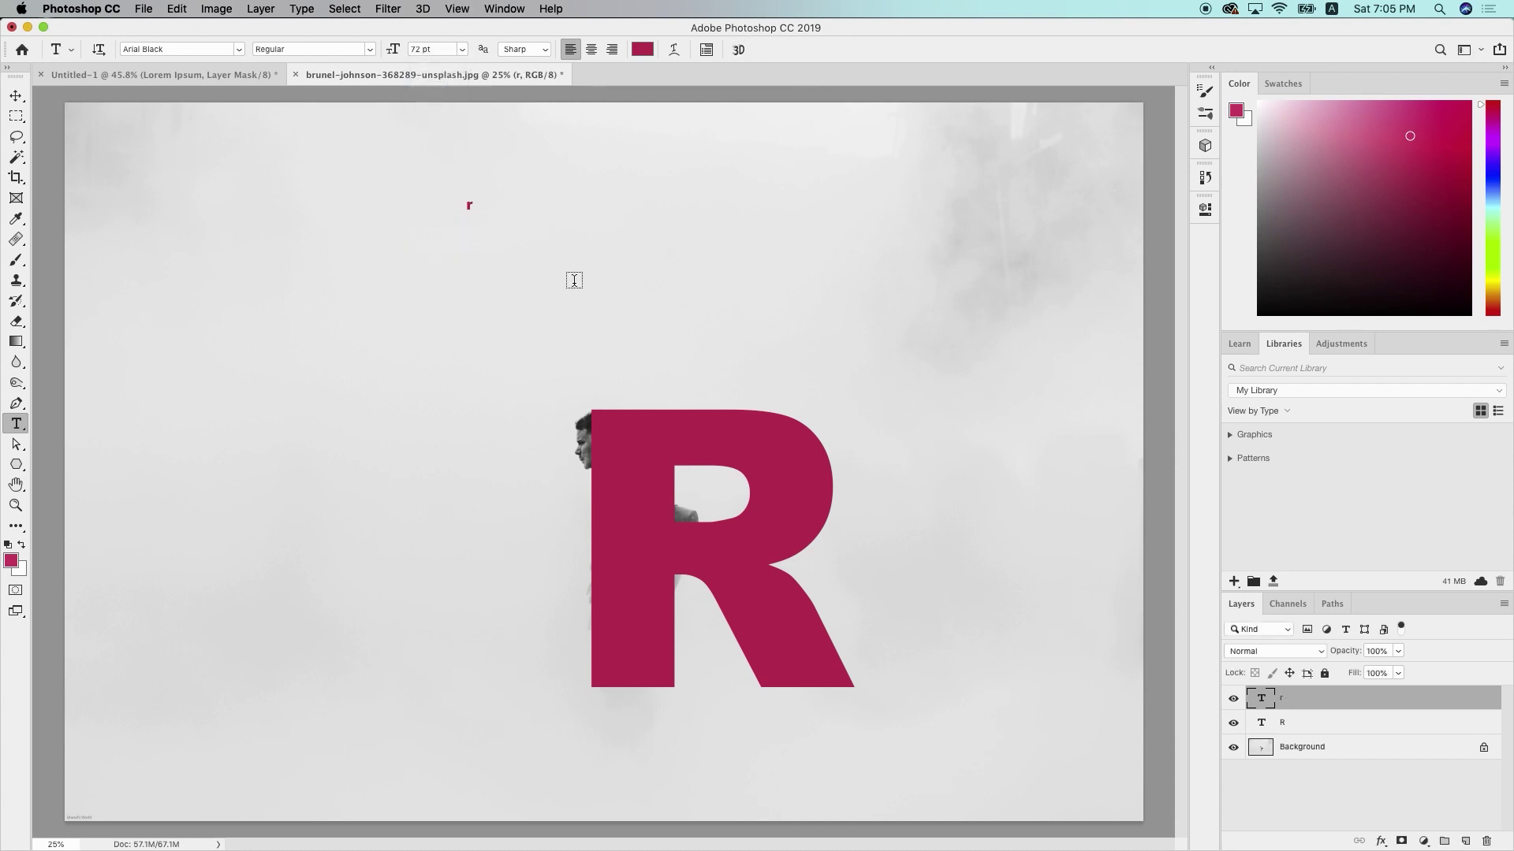
{"action": "key", "text": "super+t"}
{"action": "left_click_drag", "start_coordinate": [475, 215], "coordinate": [674, 406]}
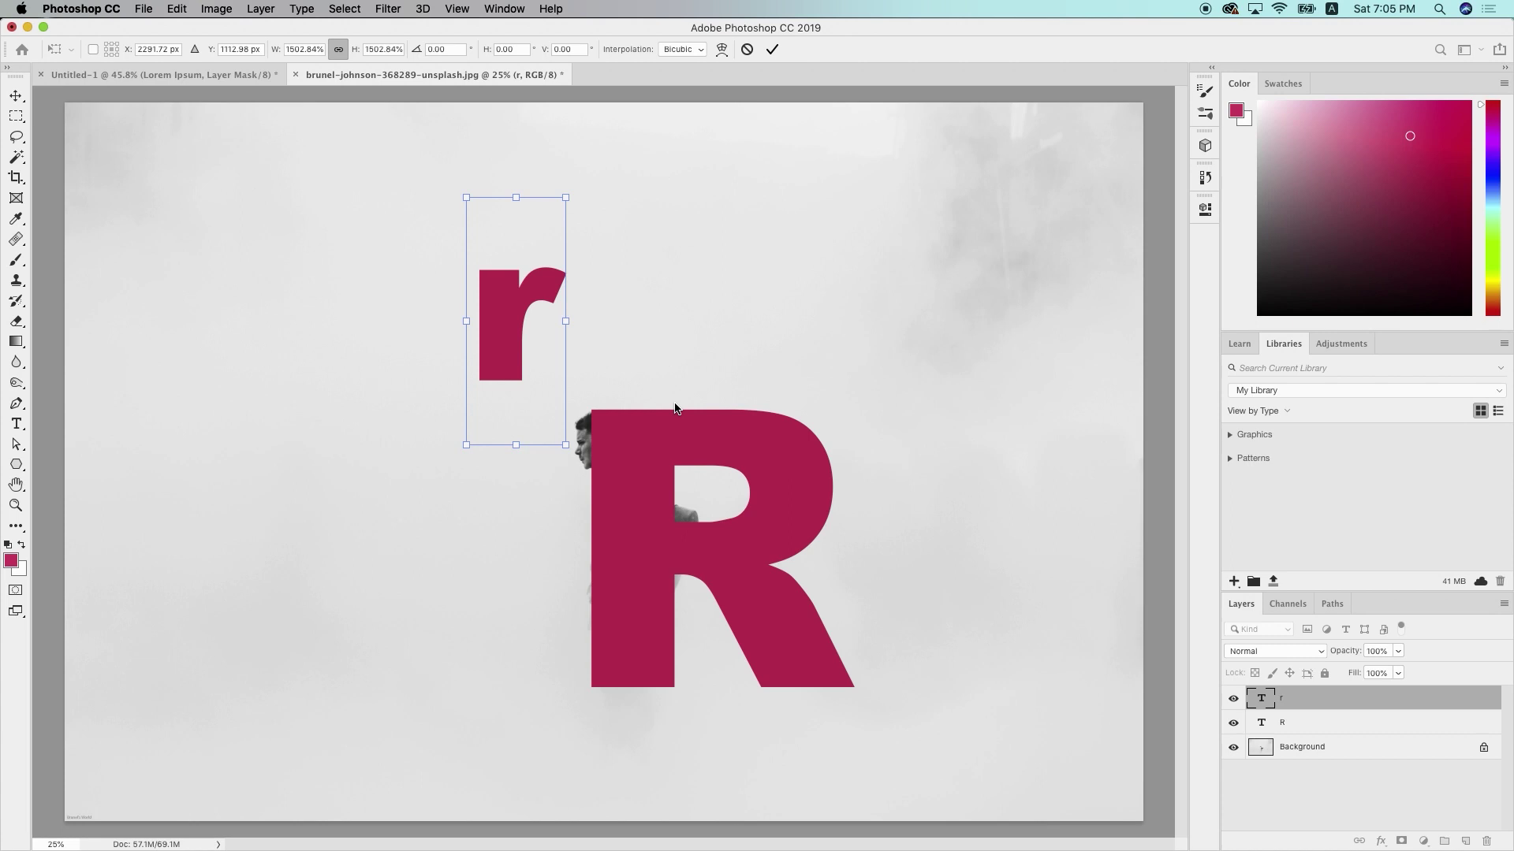
{"action": "left_click", "coordinate": [746, 49]}
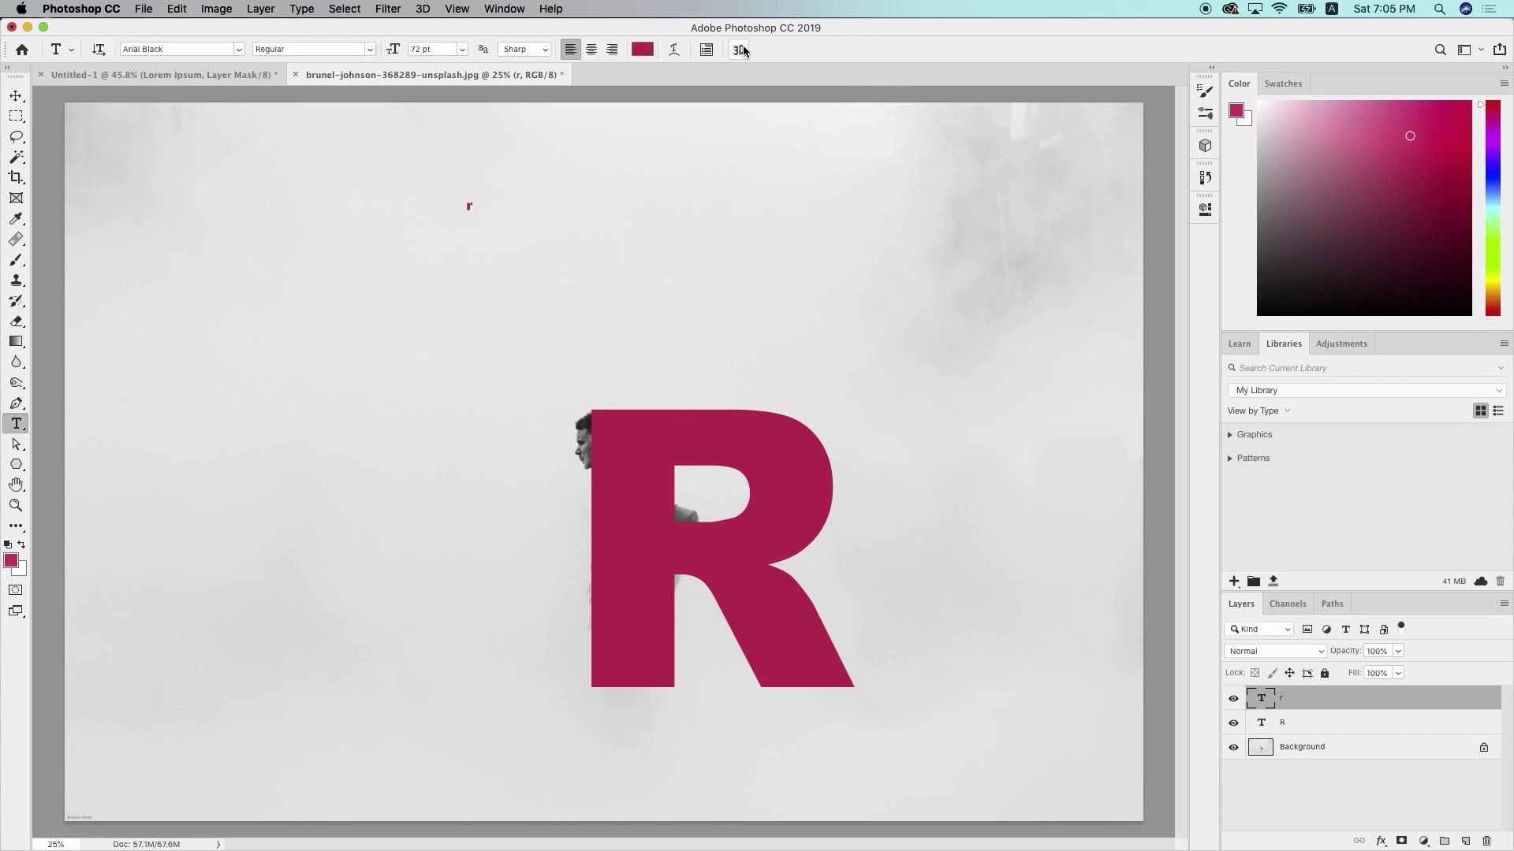
{"action": "key", "text": "BackSpace"}
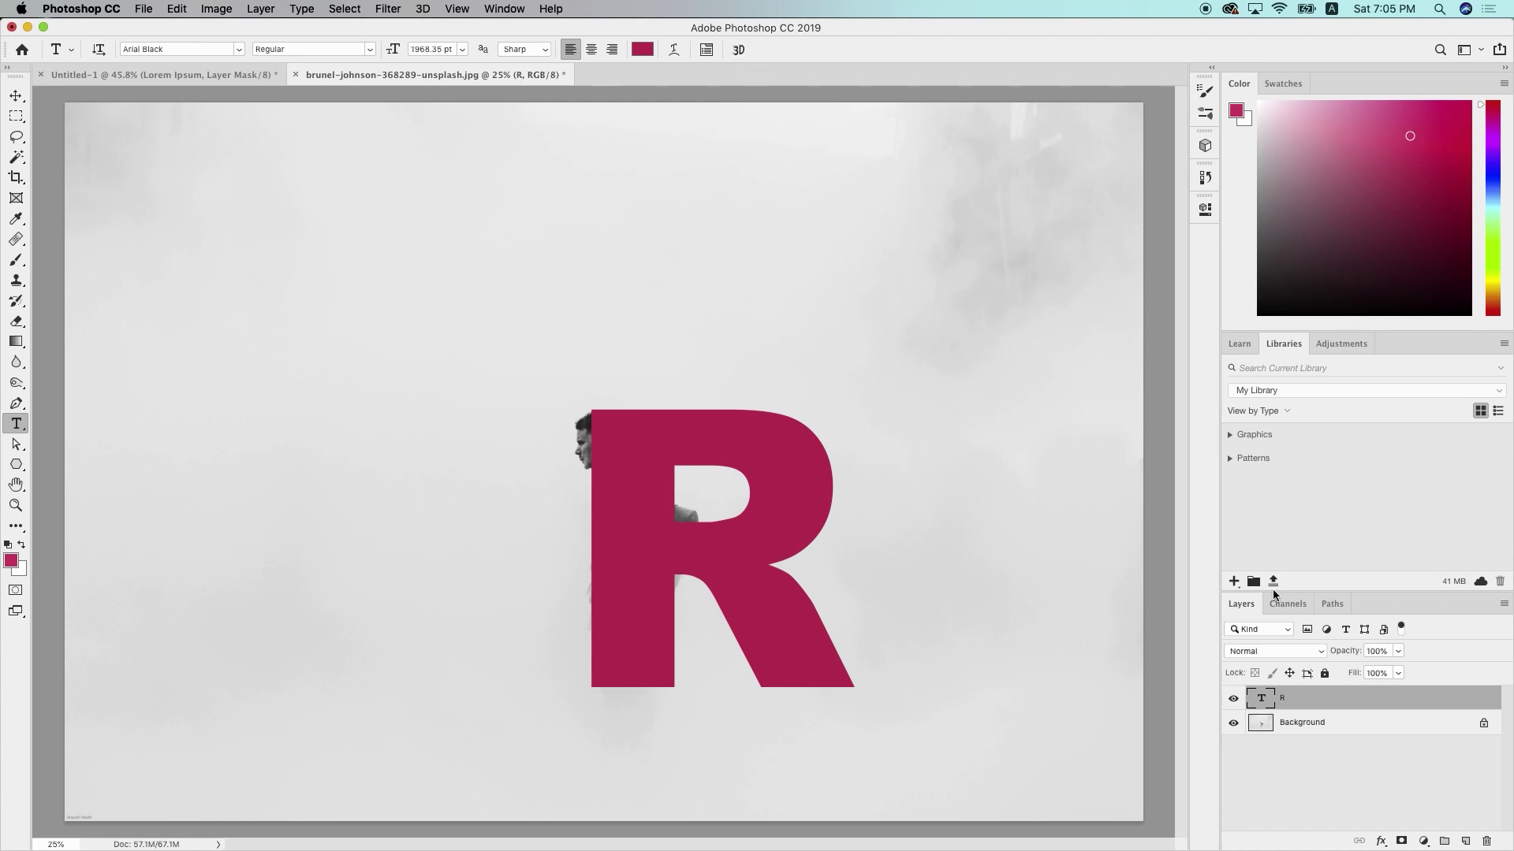
Unlock the background photo, duplicate it, place the copy above the "R" layer, and clip the "R" to the original photo layer
{"action": "left_click", "coordinate": [1484, 723]}
{"action": "left_click_drag", "start_coordinate": [1487, 726], "coordinate": [1466, 841]}
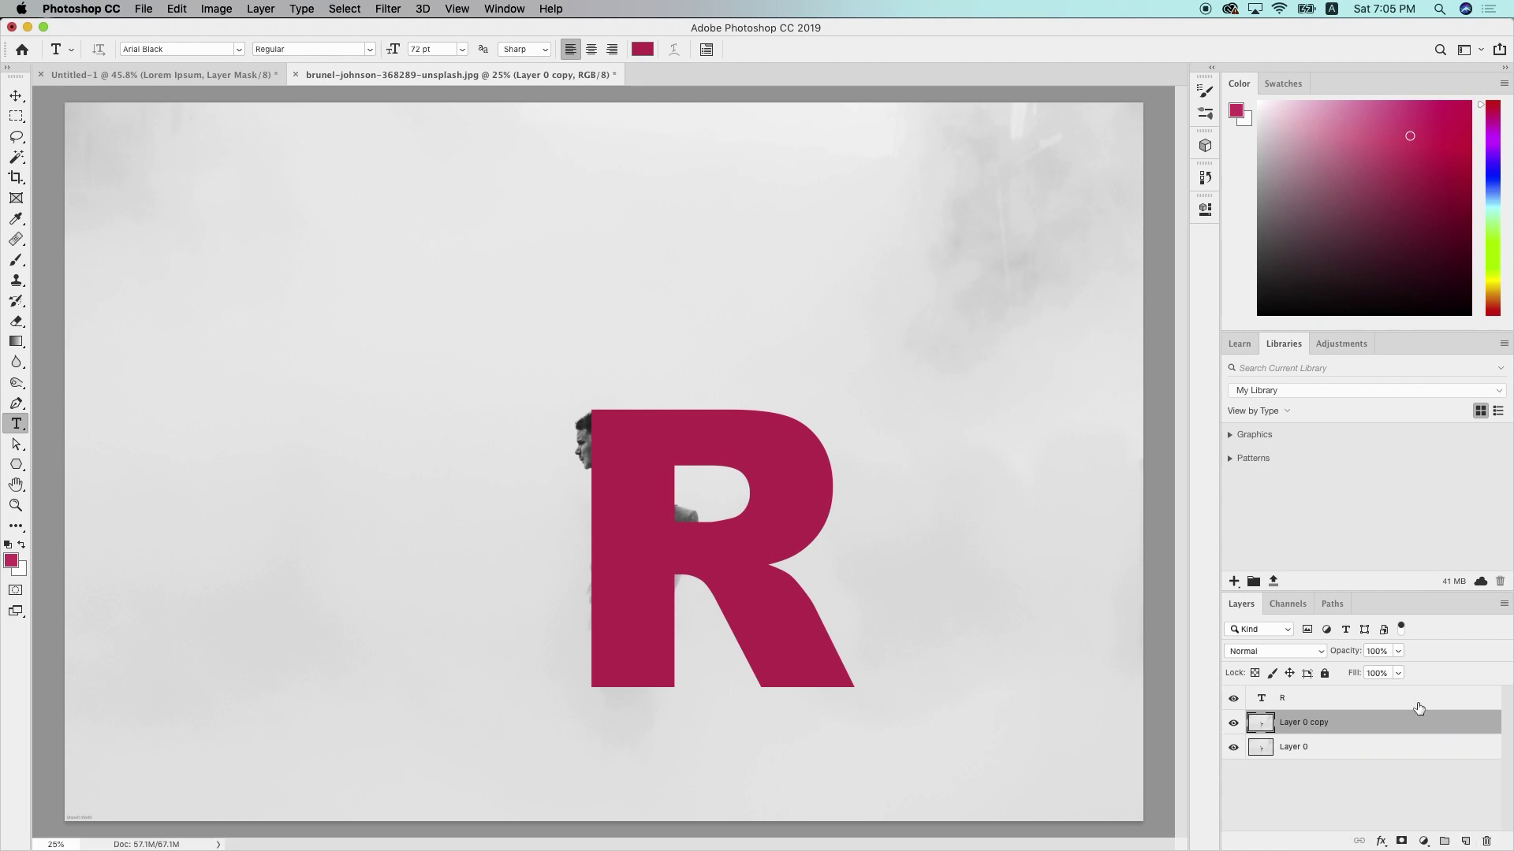
{"action": "left_click_drag", "start_coordinate": [1352, 719], "coordinate": [1350, 700]}
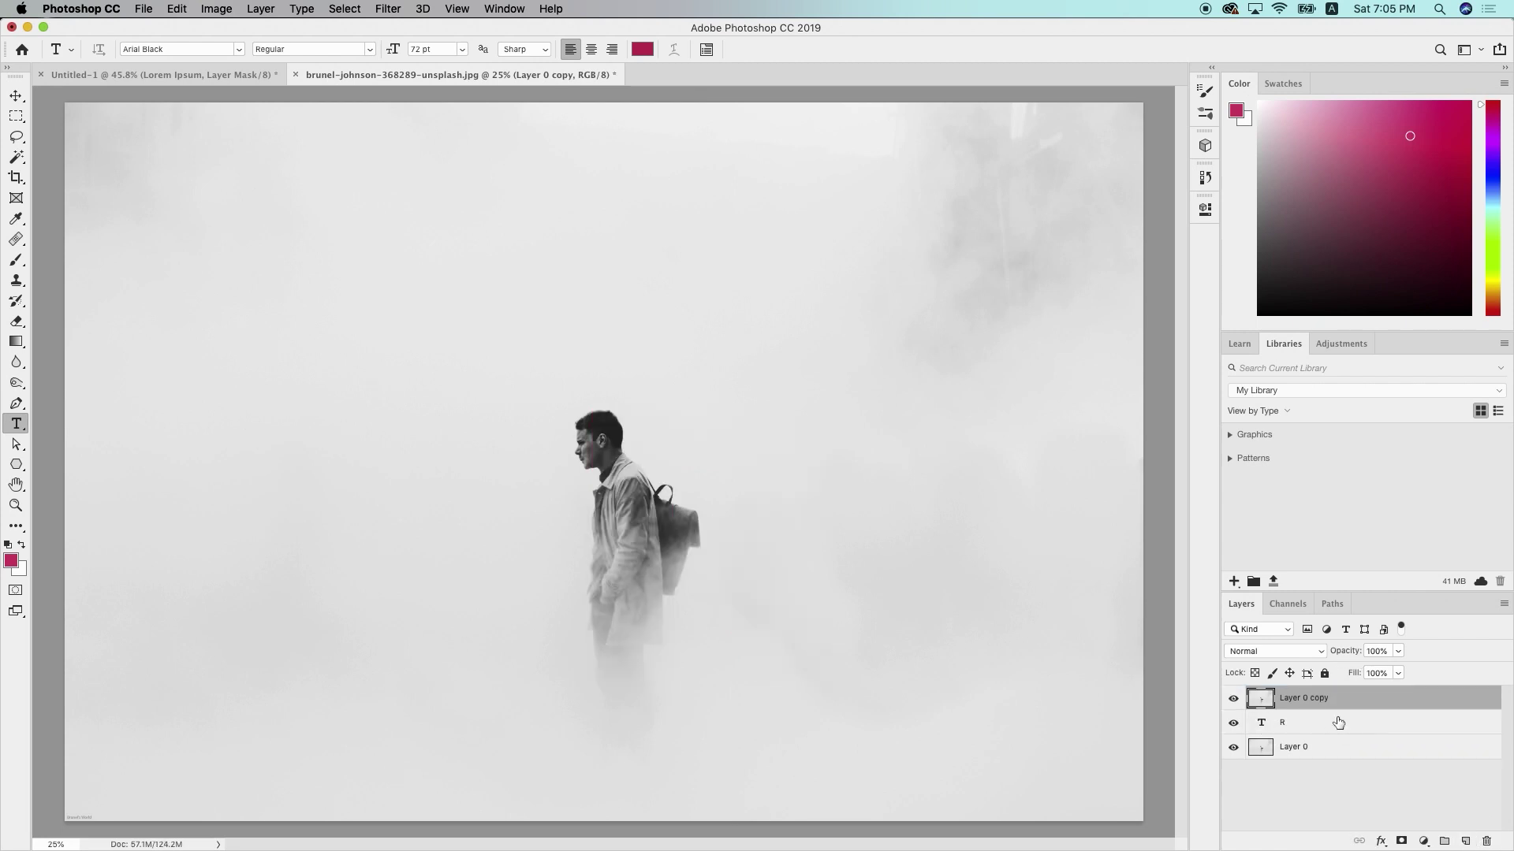
{"action": "left_click", "coordinate": [1336, 735], "text": "alt"}
Lower the opacity of the top photo copy to 20%
{"action": "scroll", "coordinate": [708, 542], "scroll_direction": "up", "scroll_amount": 2}
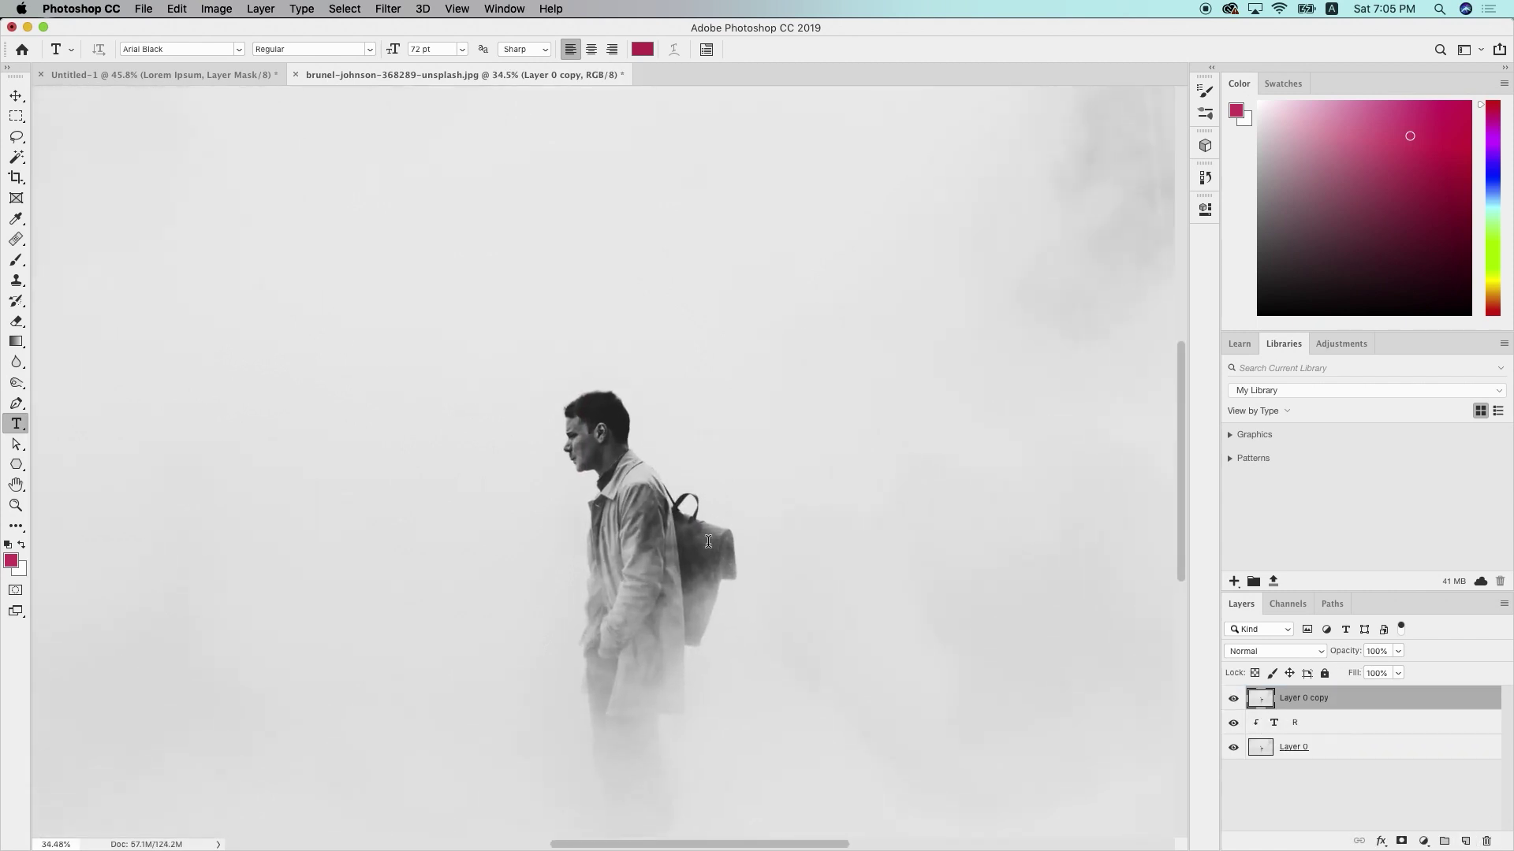
{"action": "scroll", "coordinate": [607, 453], "scroll_direction": "up", "scroll_amount": 3}
{"action": "left_click", "coordinate": [1378, 653]}
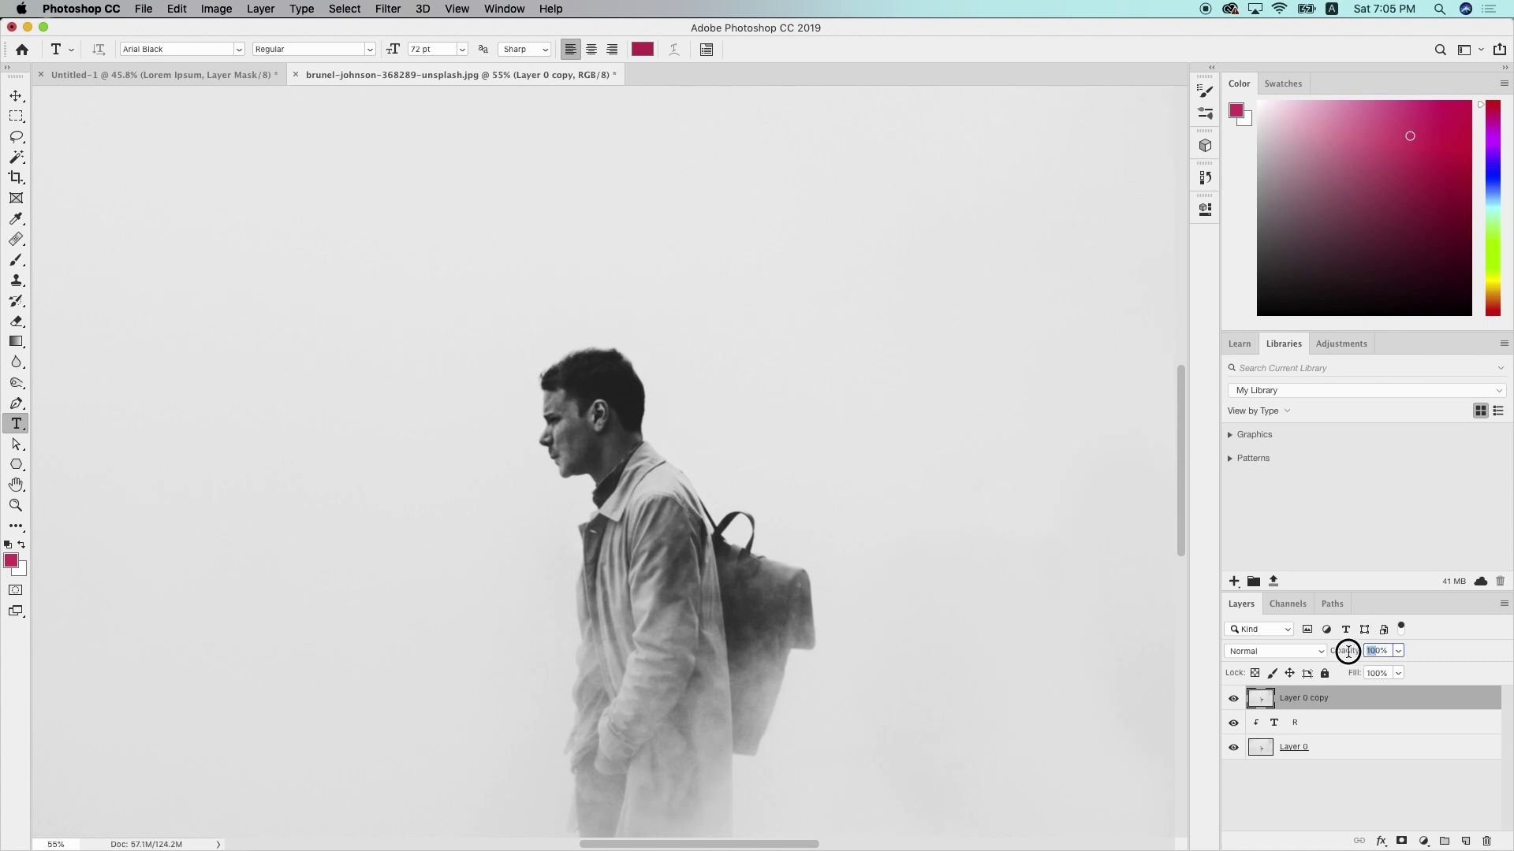
{"action": "type", "text": "20"}
{"action": "key", "text": "Return"}
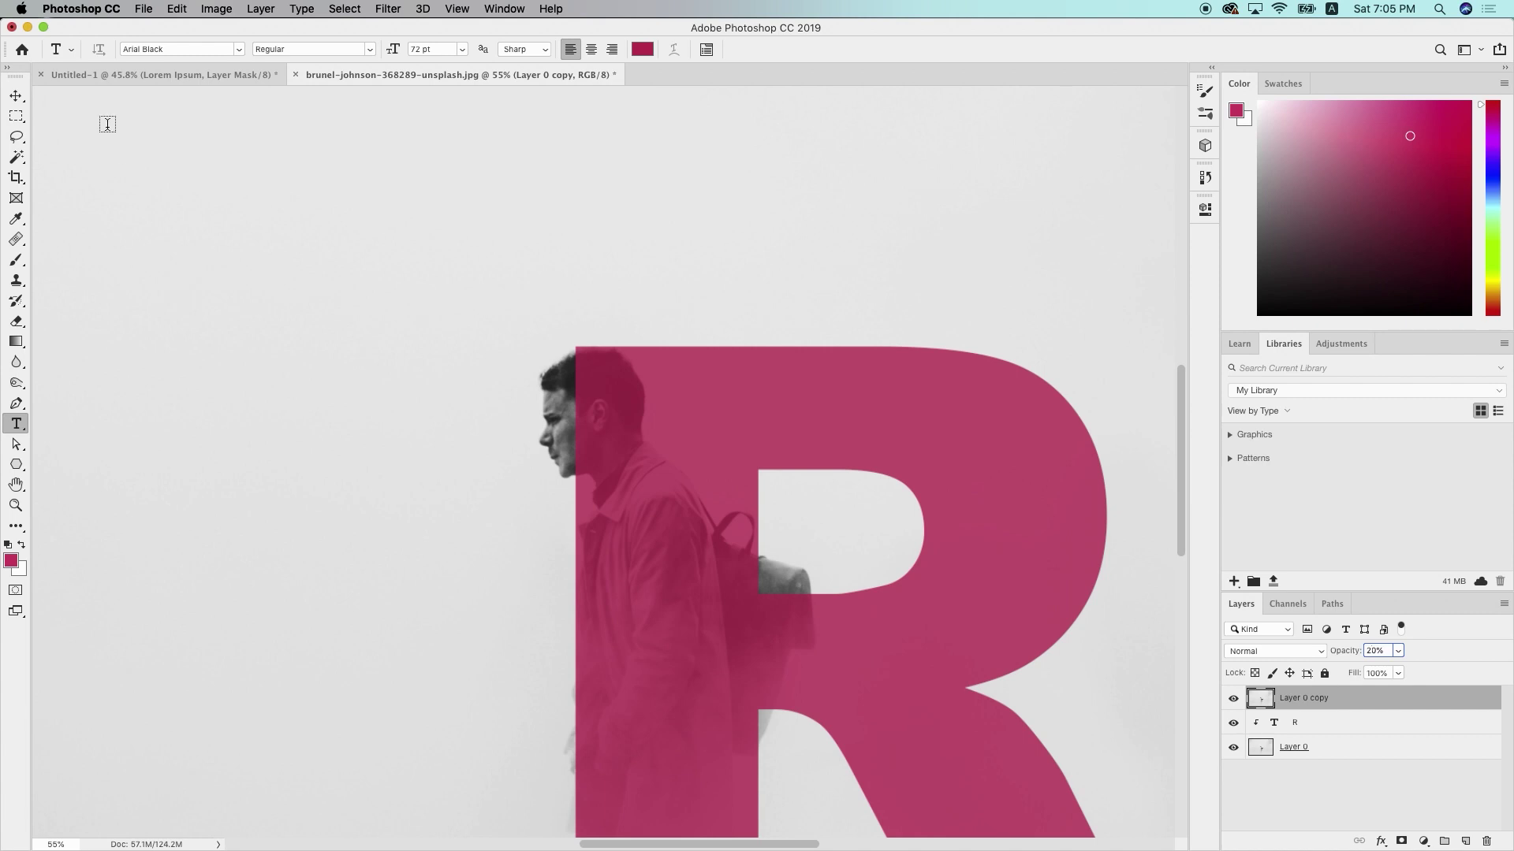
Nudge the "R" layer slightly downward so its upper edge lines up with the top of the man's head
{"action": "left_click", "coordinate": [17, 97]}
{"action": "scroll", "coordinate": [602, 413], "scroll_direction": "up", "scroll_amount": 2}
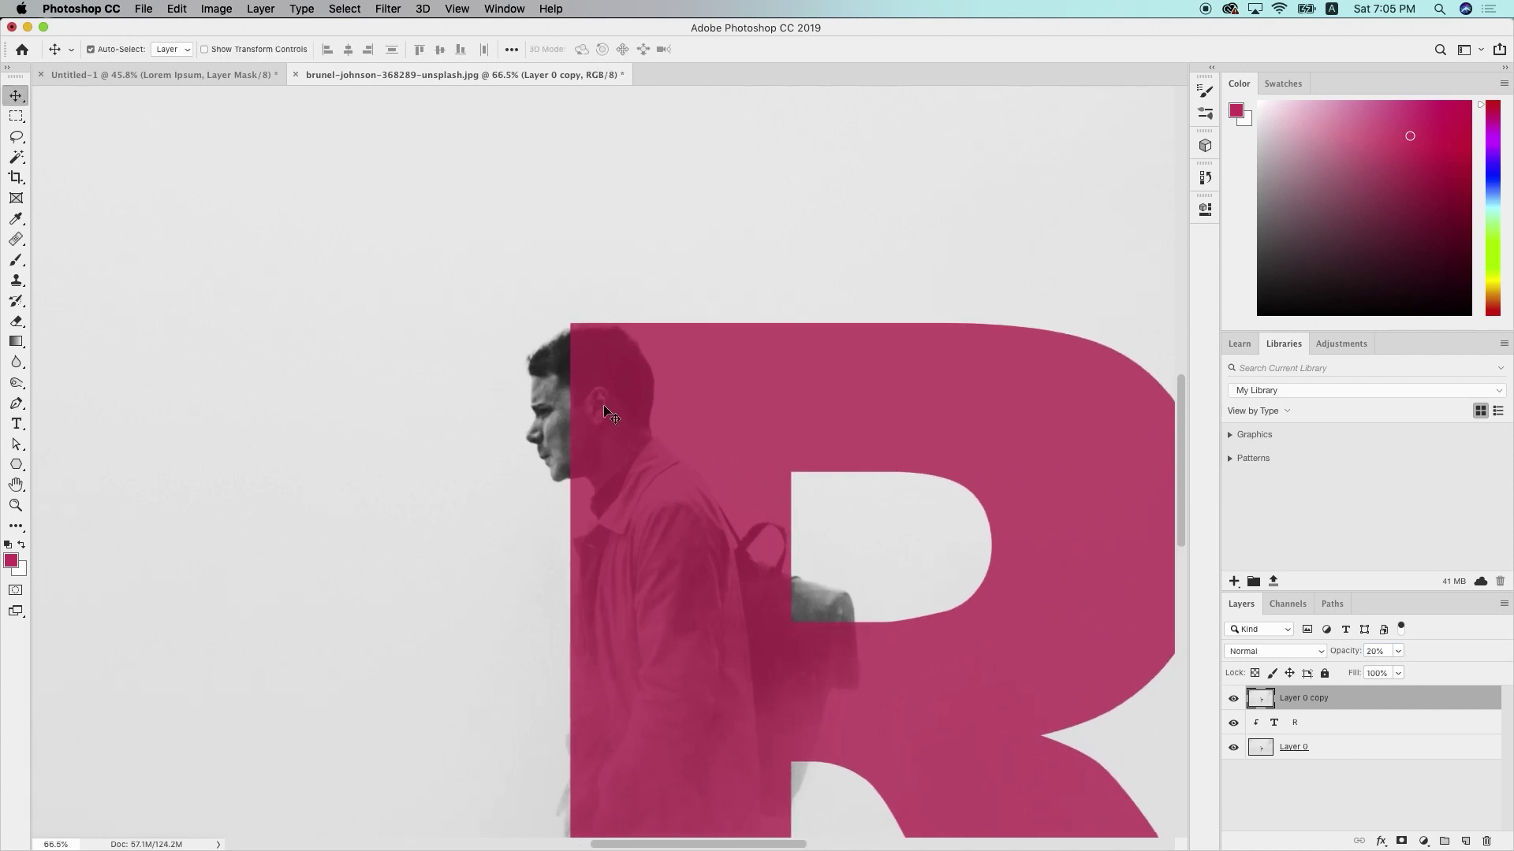
{"action": "left_click", "coordinate": [1319, 723]}
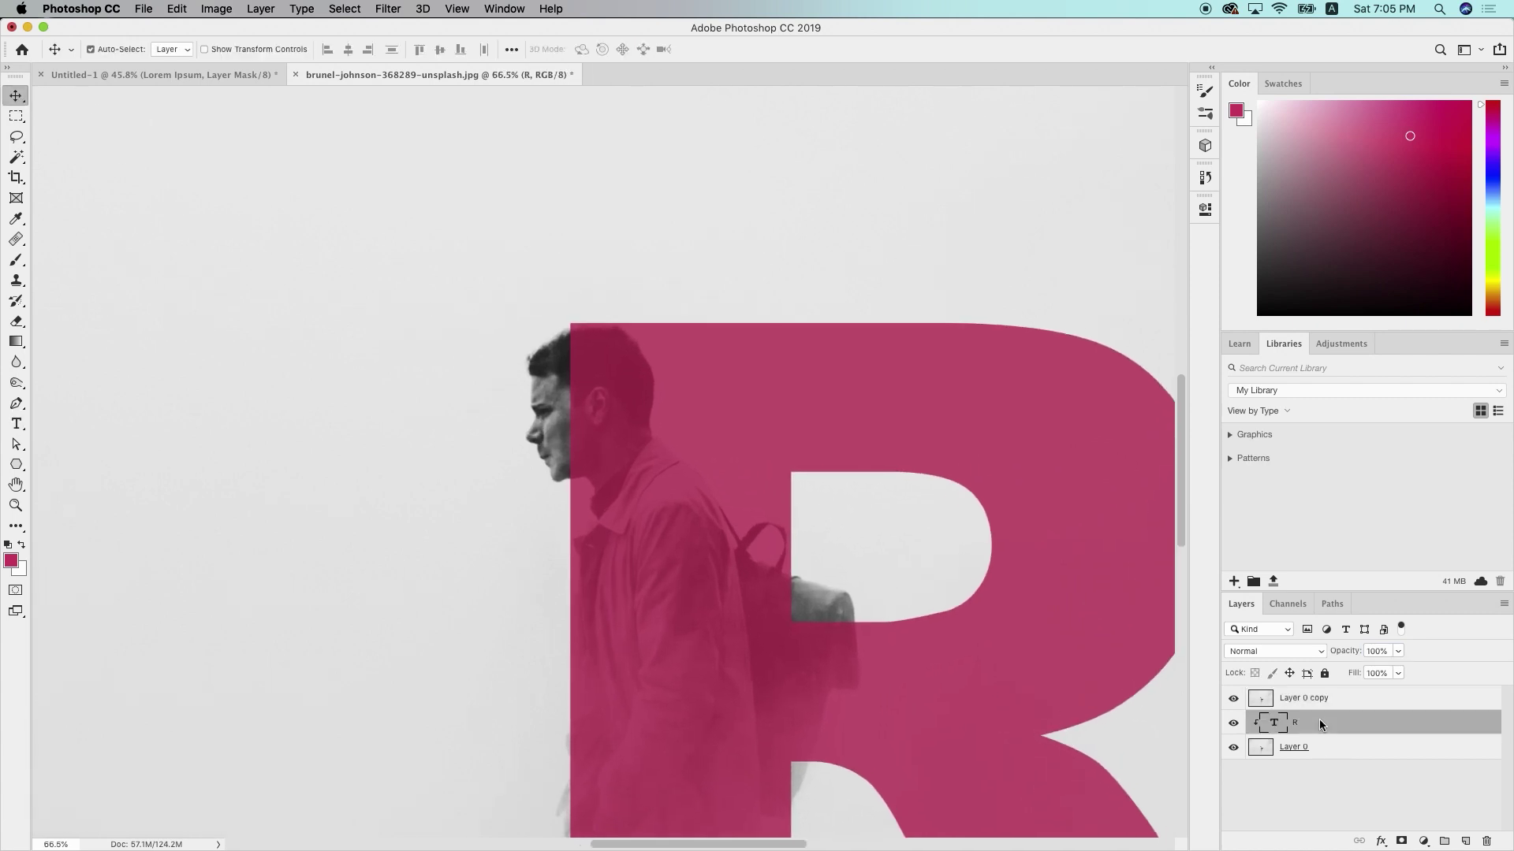
{"action": "key", "text": "Down"}
{"action": "key", "text": "Down"}
{"action": "key", "text": "Down"}
{"action": "key", "text": "Down"}
{"action": "key", "text": "Down"}
{"action": "key", "text": "Down"}
{"action": "key", "text": "Down"}
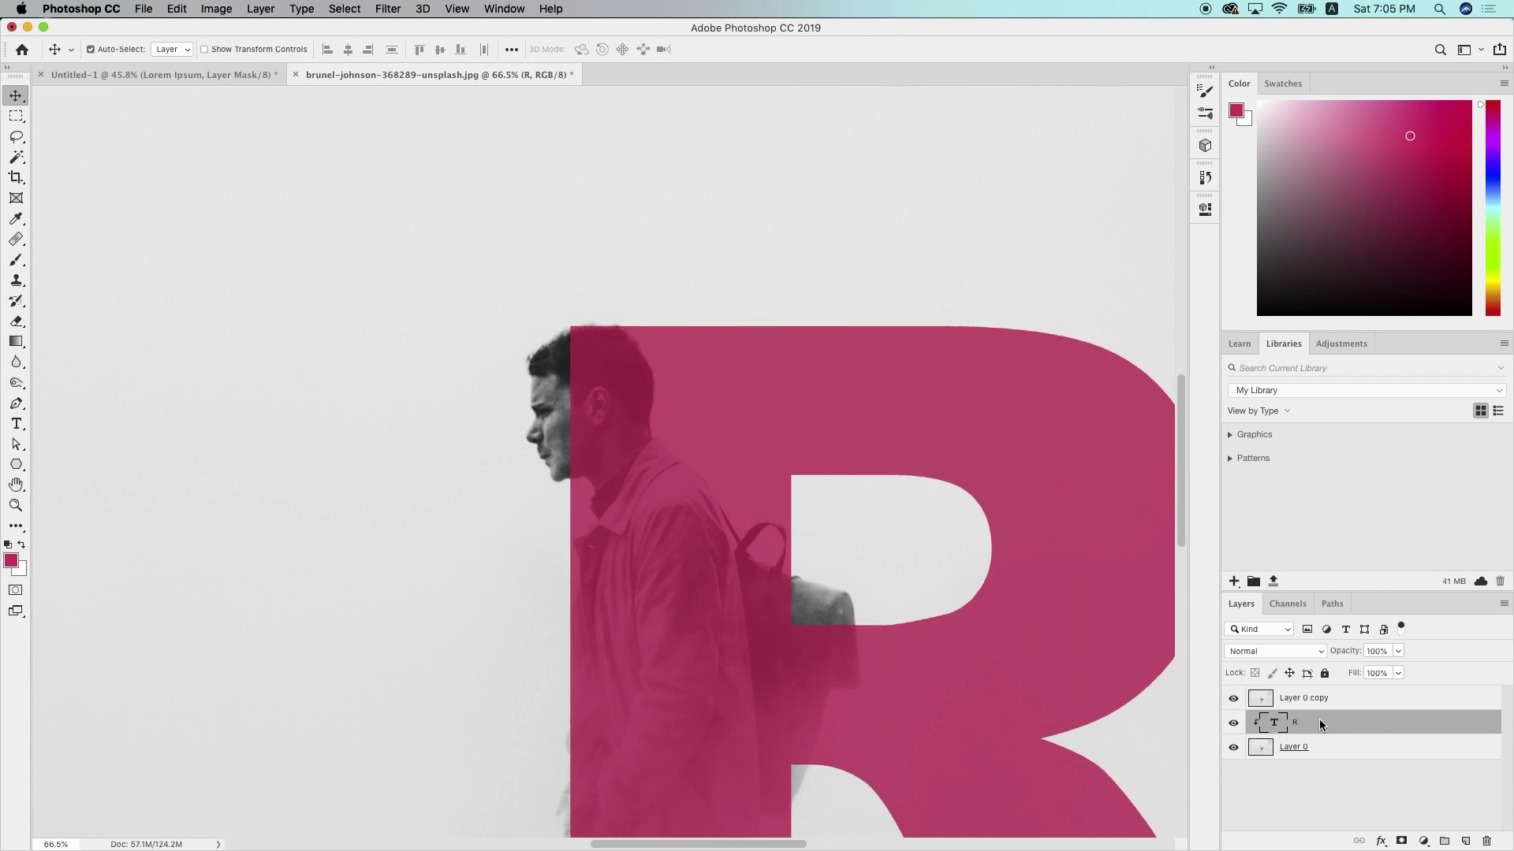
{"action": "key", "text": "Up"}
{"action": "key", "text": "Up"}
{"action": "key", "text": "Up"}
{"action": "key", "text": "Up"}
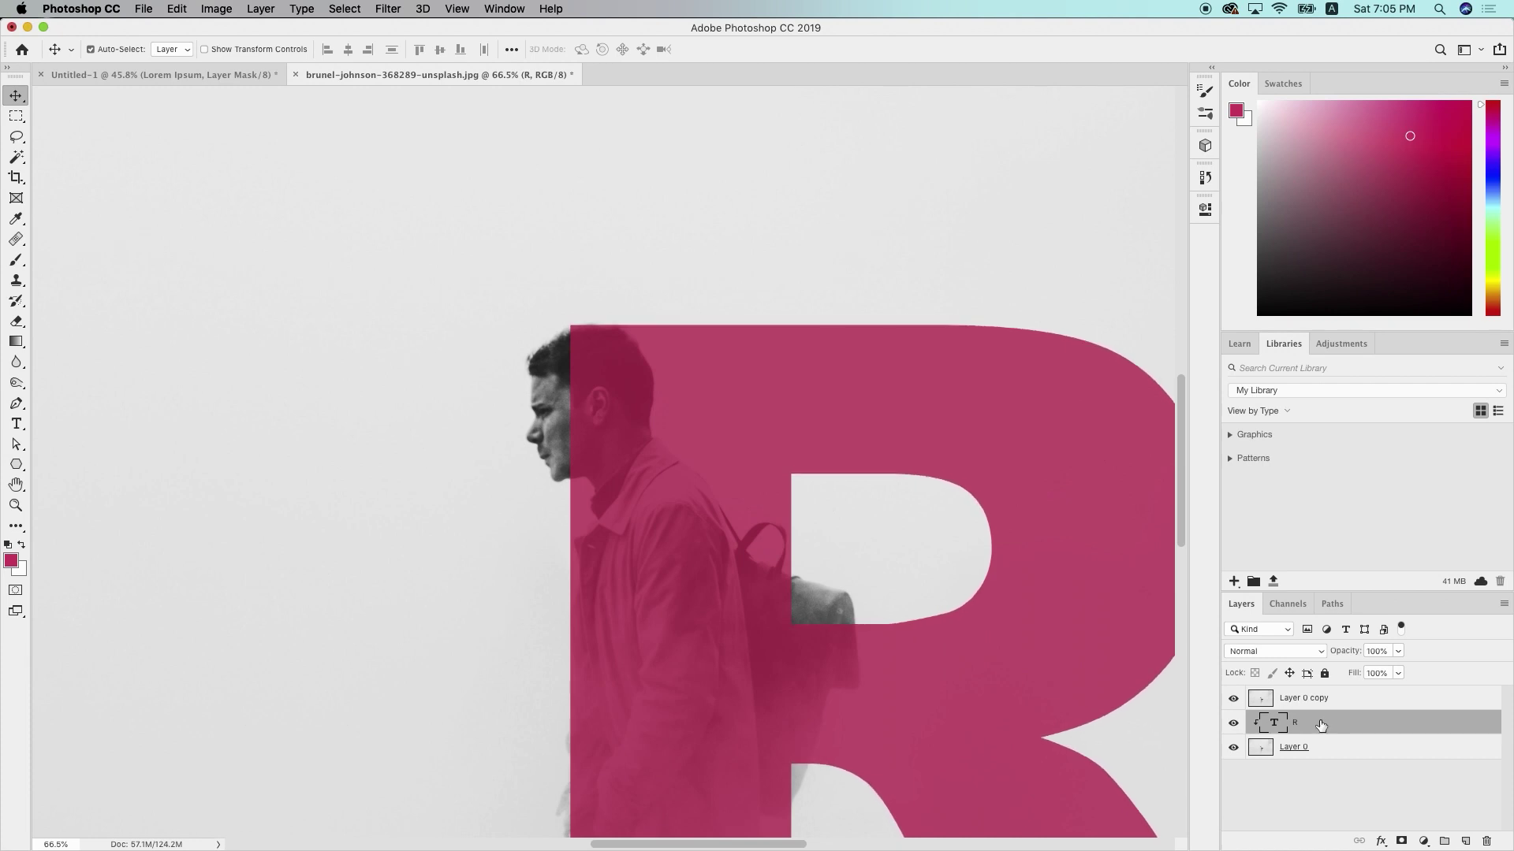
Add a layer mask to the photo copy and start a Pen path along the man's chin and lower lip from the "R" stem
{"action": "left_click", "coordinate": [1370, 697]}
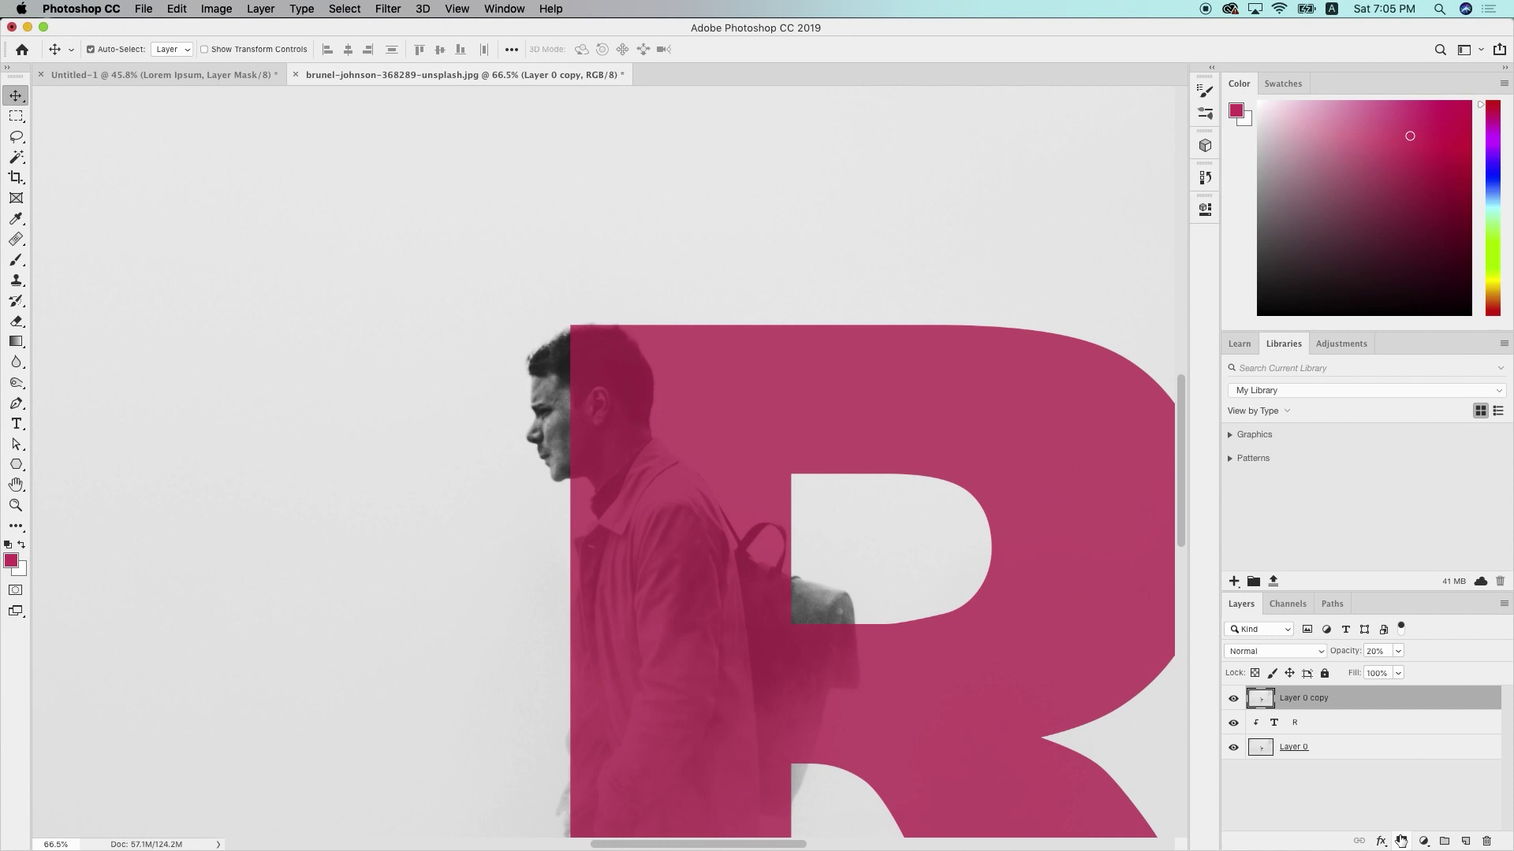
{"action": "left_click", "coordinate": [1401, 842]}
{"action": "scroll", "coordinate": [544, 425], "scroll_direction": "up", "scroll_amount": 5}
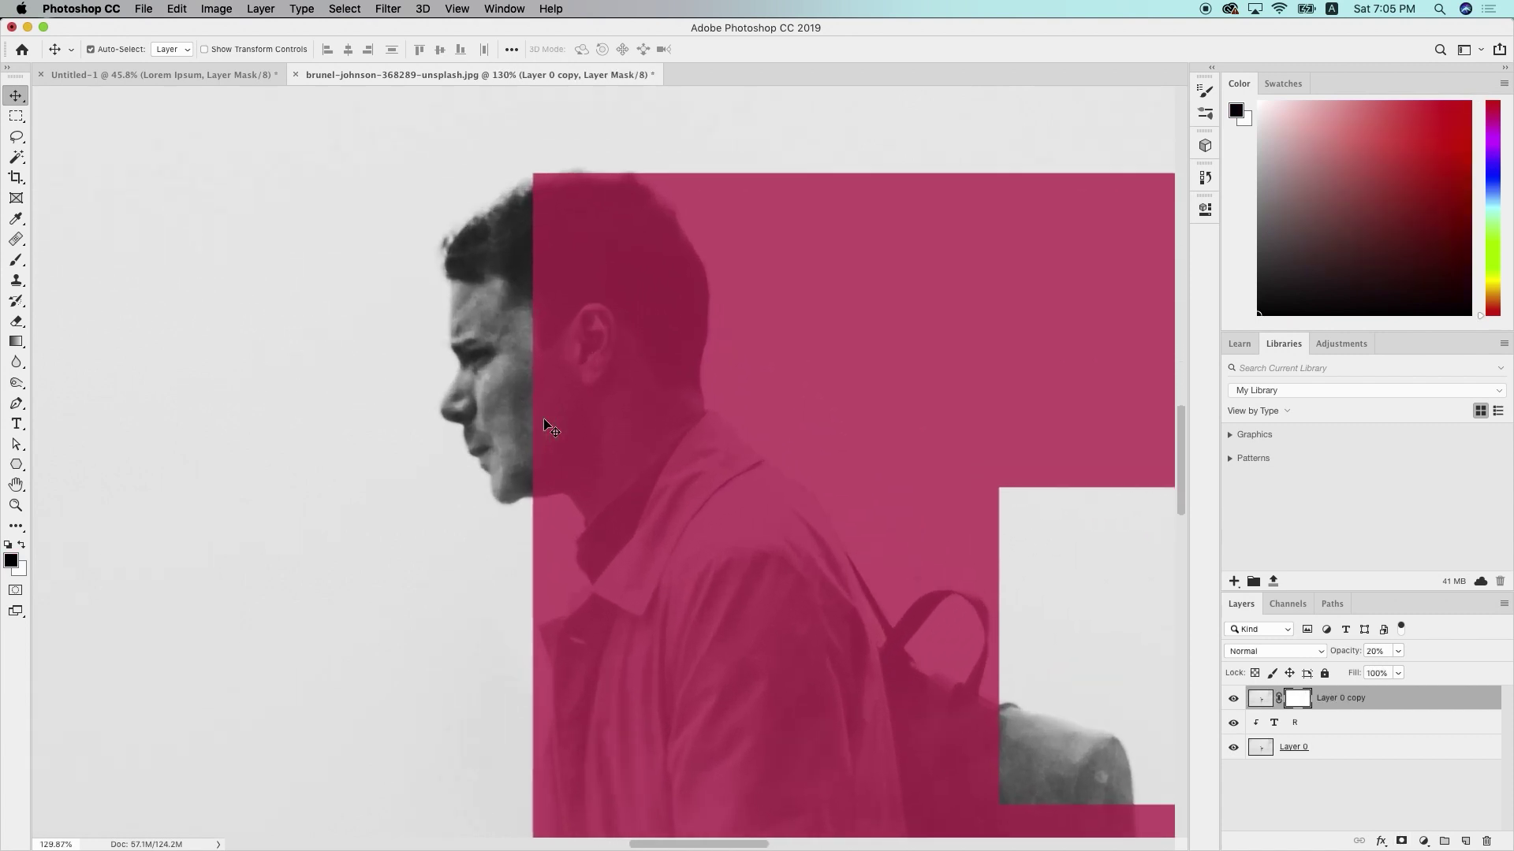
{"action": "scroll", "coordinate": [544, 425], "scroll_direction": "up", "scroll_amount": 2}
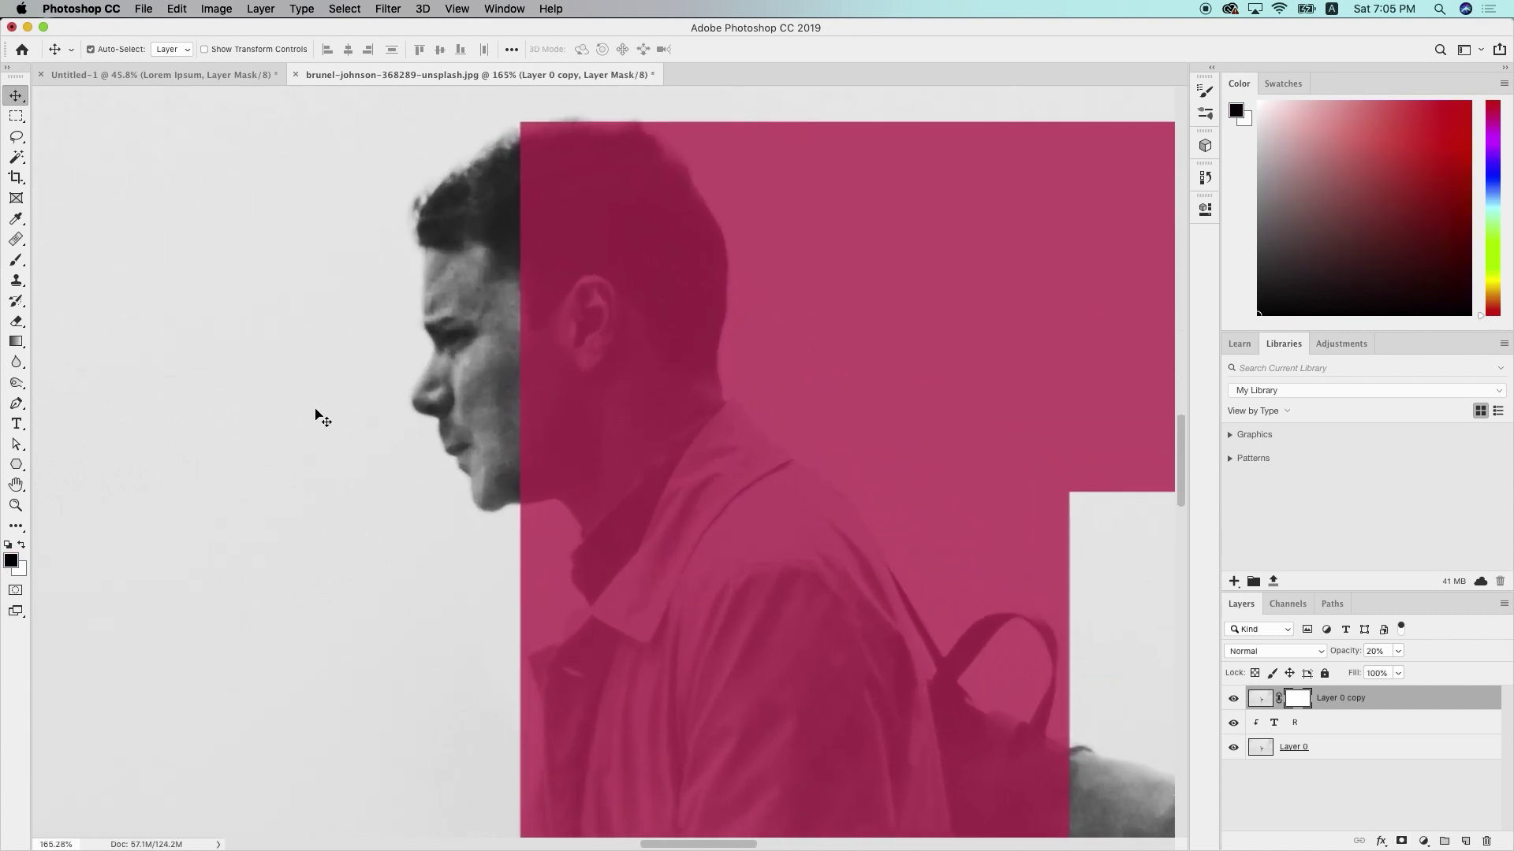
{"action": "left_click", "coordinate": [16, 403]}
{"action": "scroll", "coordinate": [460, 432], "scroll_direction": "up", "scroll_amount": 3}
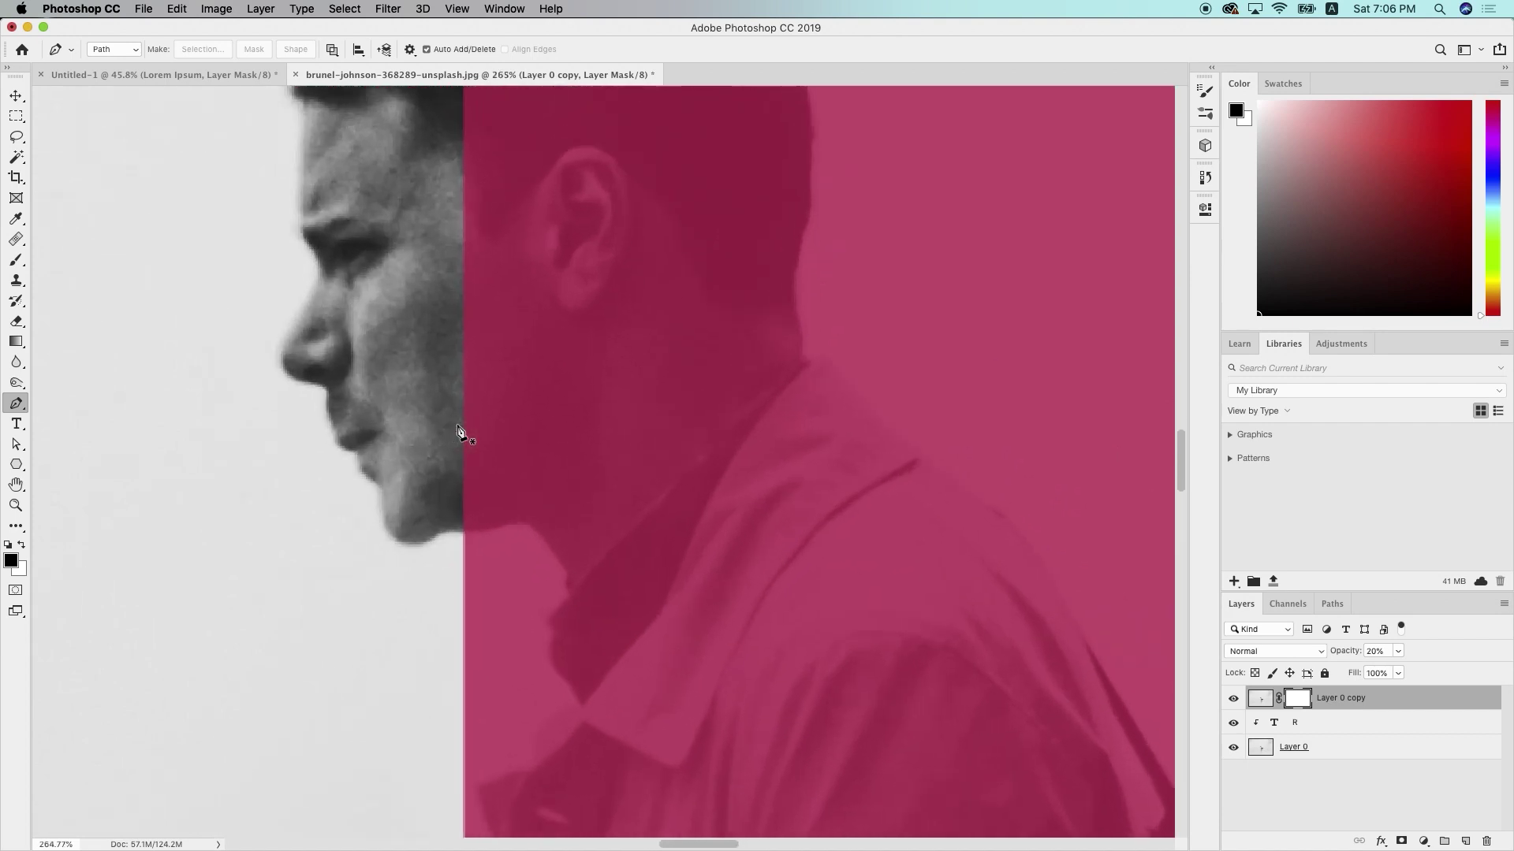
{"action": "scroll", "coordinate": [463, 433], "scroll_direction": "left", "scroll_amount": 5}
{"action": "scroll", "coordinate": [463, 433], "scroll_direction": "up", "scroll_amount": 2}
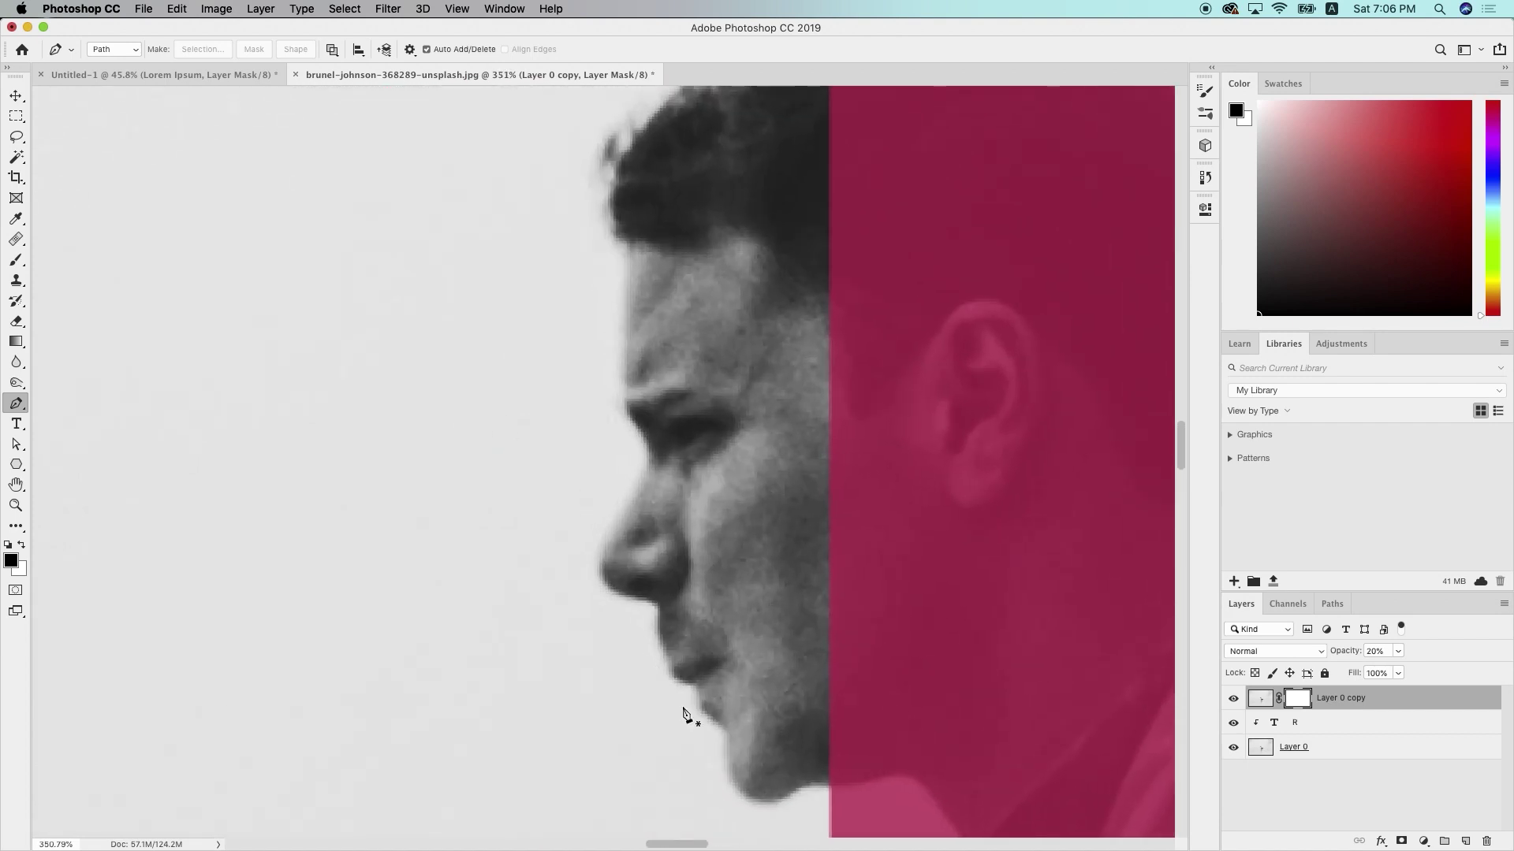
{"action": "scroll", "coordinate": [683, 712], "scroll_direction": "down", "scroll_amount": 2}
{"action": "left_click", "coordinate": [822, 701]}
{"action": "left_click_drag", "start_coordinate": [798, 712], "coordinate": [665, 576]}
{"action": "left_click", "coordinate": [752, 719]}
{"action": "left_click", "coordinate": [696, 602]}
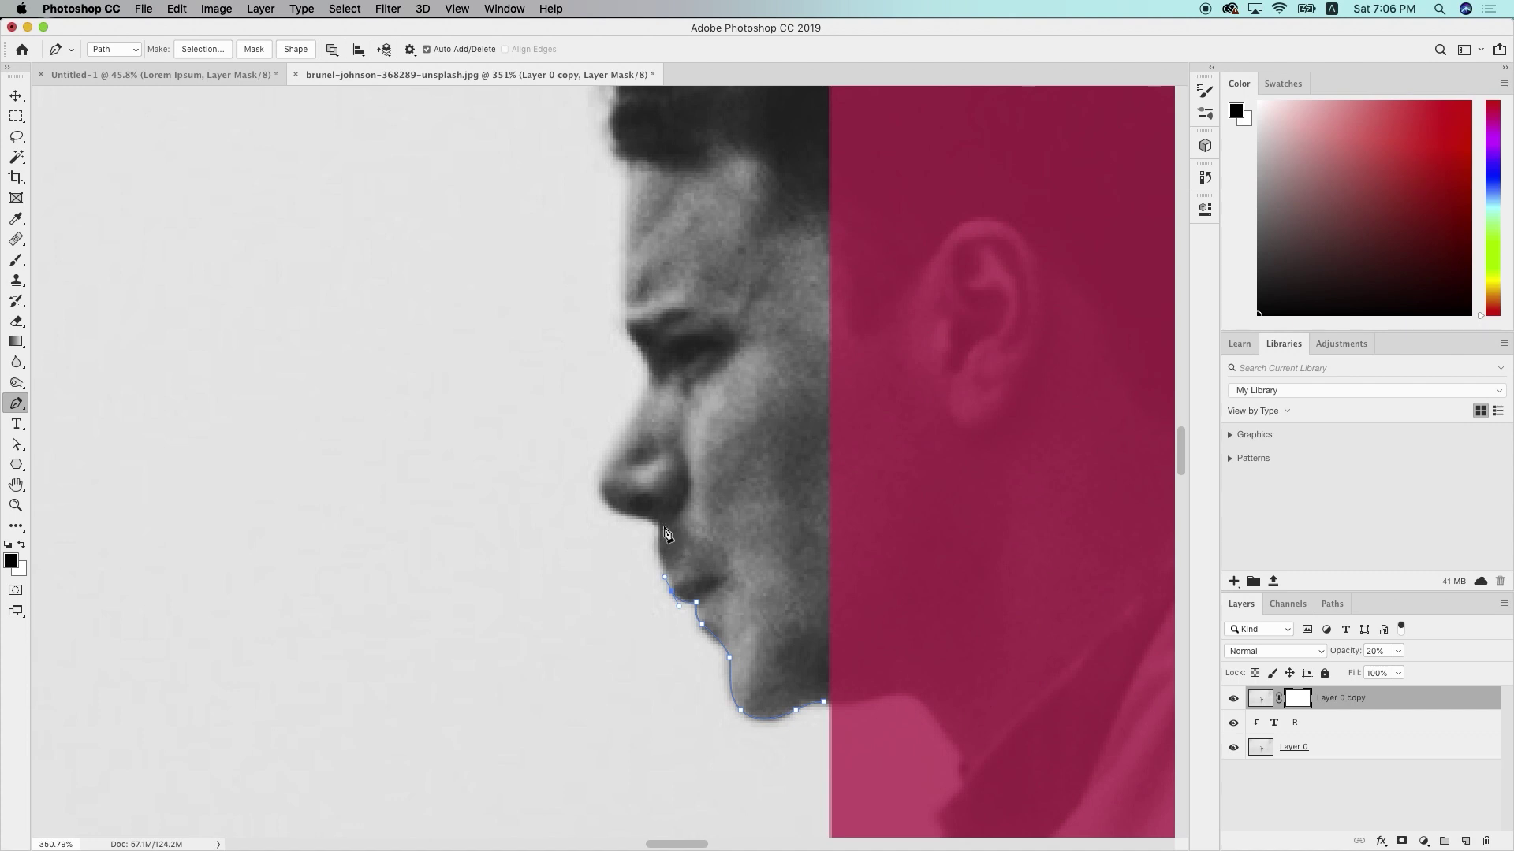
Continue the Pen path over the upper lip and around the nose to the bridge
{"action": "left_click", "coordinate": [657, 540]}
{"action": "left_click", "coordinate": [658, 521]}
{"action": "left_click_drag", "start_coordinate": [605, 499], "coordinate": [618, 445]}
{"action": "scroll", "coordinate": [622, 441], "scroll_direction": "up", "scroll_amount": 2}
{"action": "left_click", "coordinate": [638, 470]}
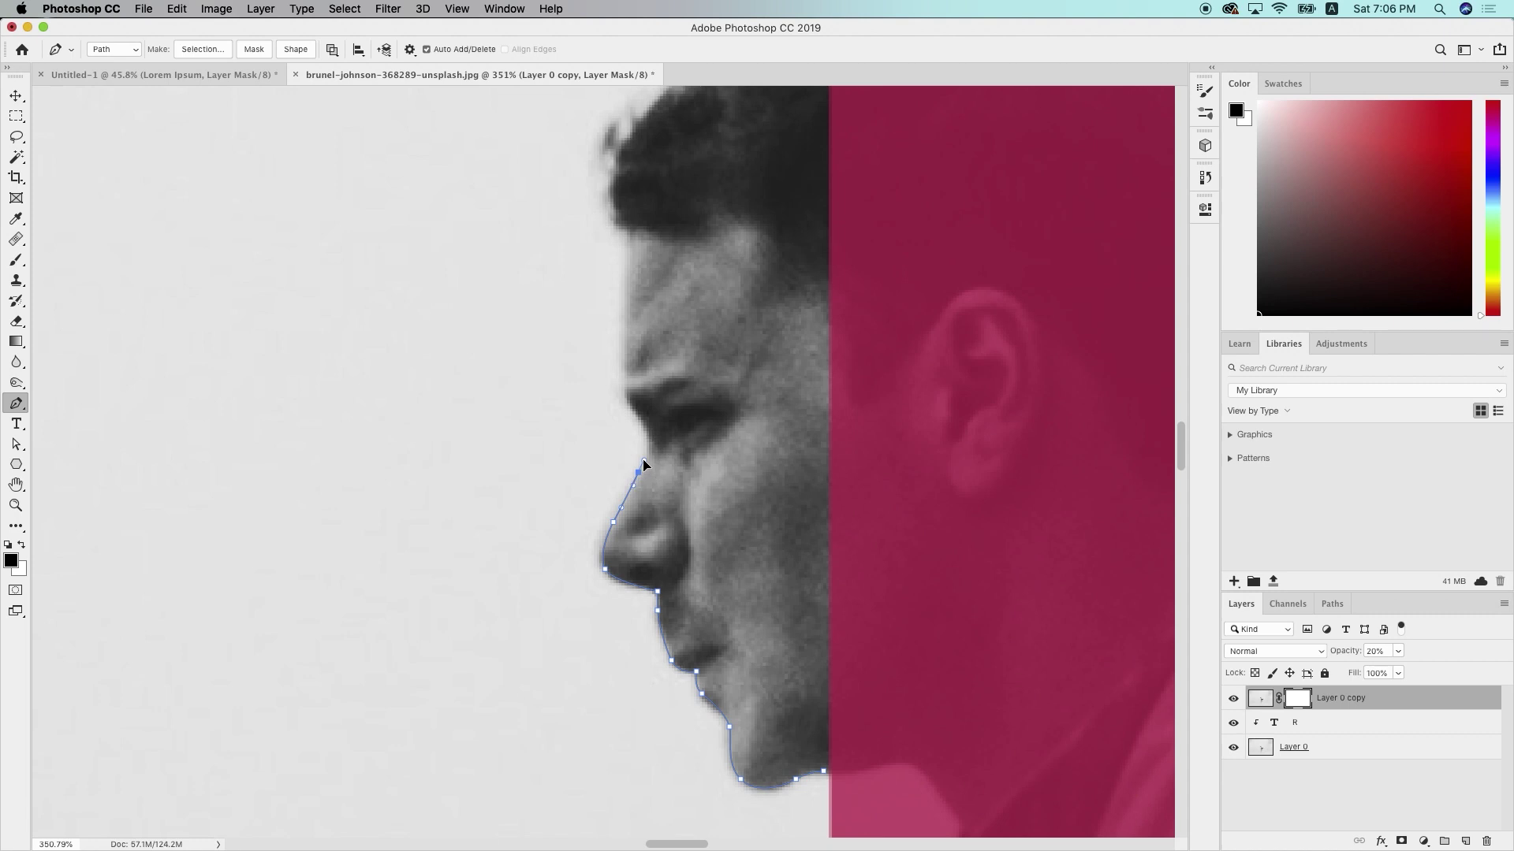
Extend the Pen path up the brow and forehead and along the hairline to just inside the "R" stem
{"action": "left_click_drag", "start_coordinate": [652, 430], "coordinate": [626, 338]}
{"action": "left_click", "coordinate": [623, 360]}
{"action": "left_click_drag", "start_coordinate": [630, 277], "coordinate": [781, 168]}
{"action": "scroll", "coordinate": [617, 207], "scroll_direction": "up", "scroll_amount": 2}
{"action": "scroll", "coordinate": [643, 207], "scroll_direction": "up", "scroll_amount": 2}
{"action": "left_click", "coordinate": [667, 226]}
{"action": "left_click", "coordinate": [883, 210]}
{"action": "key", "text": "super+minus"}
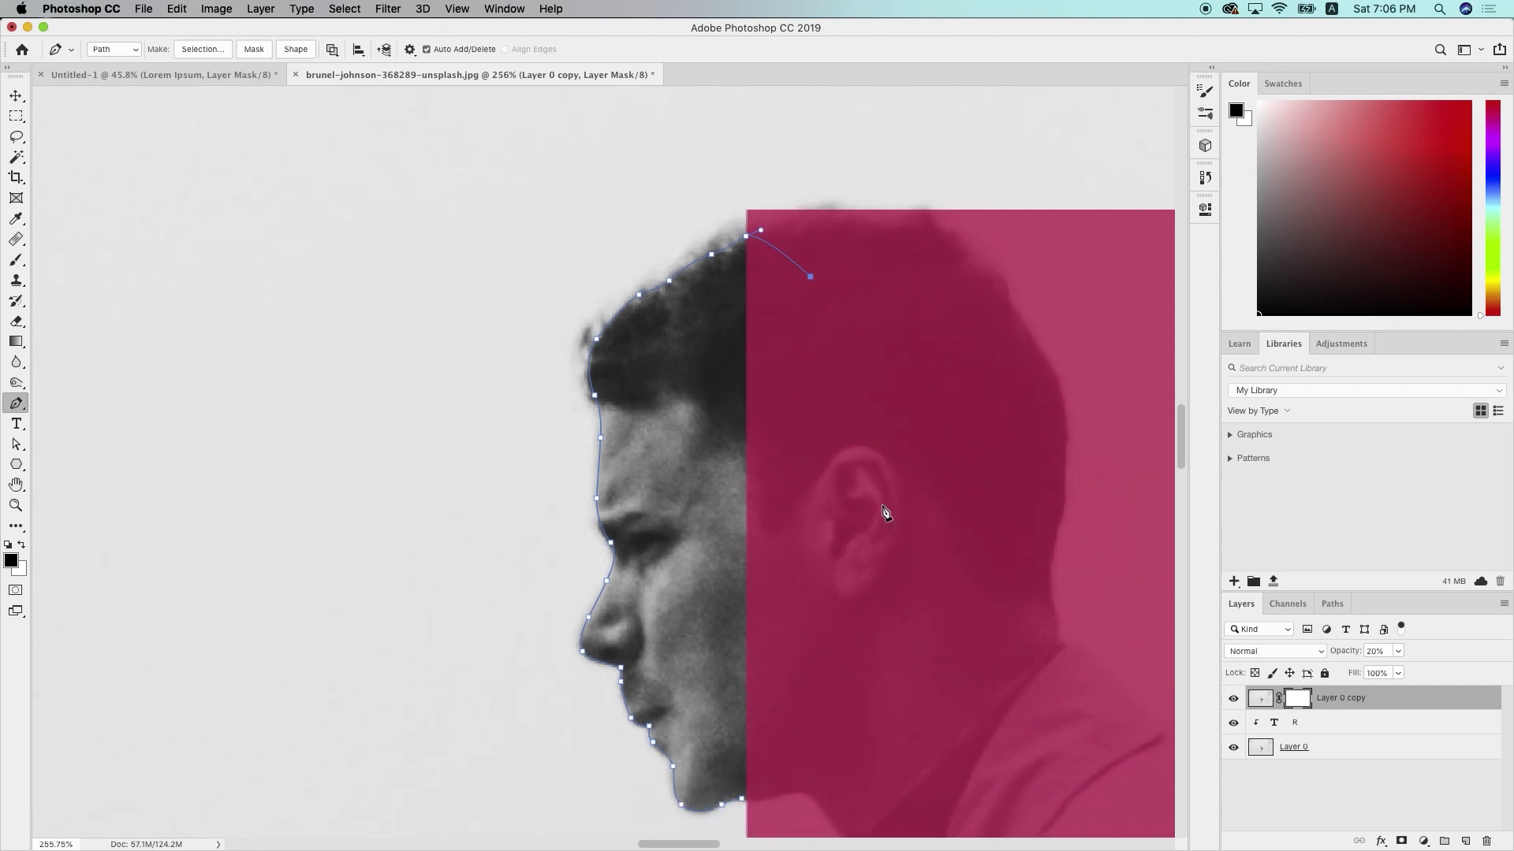
Carry the Pen path across the stem and around the backpack's top edge and corner visible inside the "R" opening
{"action": "scroll", "coordinate": [885, 512], "scroll_direction": "down", "scroll_amount": 10}
{"action": "scroll", "coordinate": [883, 512], "scroll_direction": "up", "scroll_amount": 5}
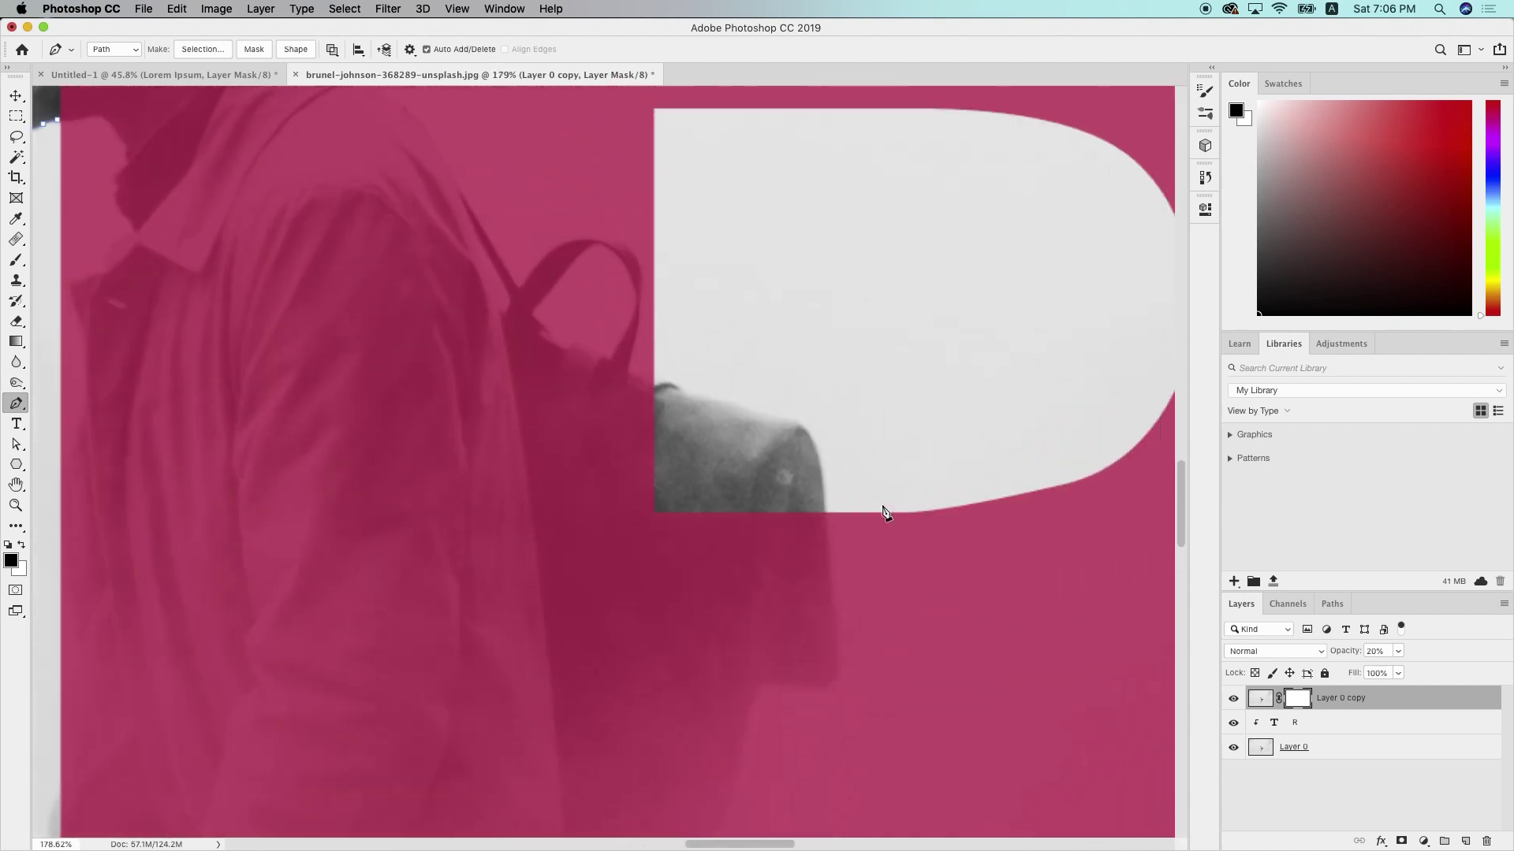
{"action": "left_click", "coordinate": [614, 493]}
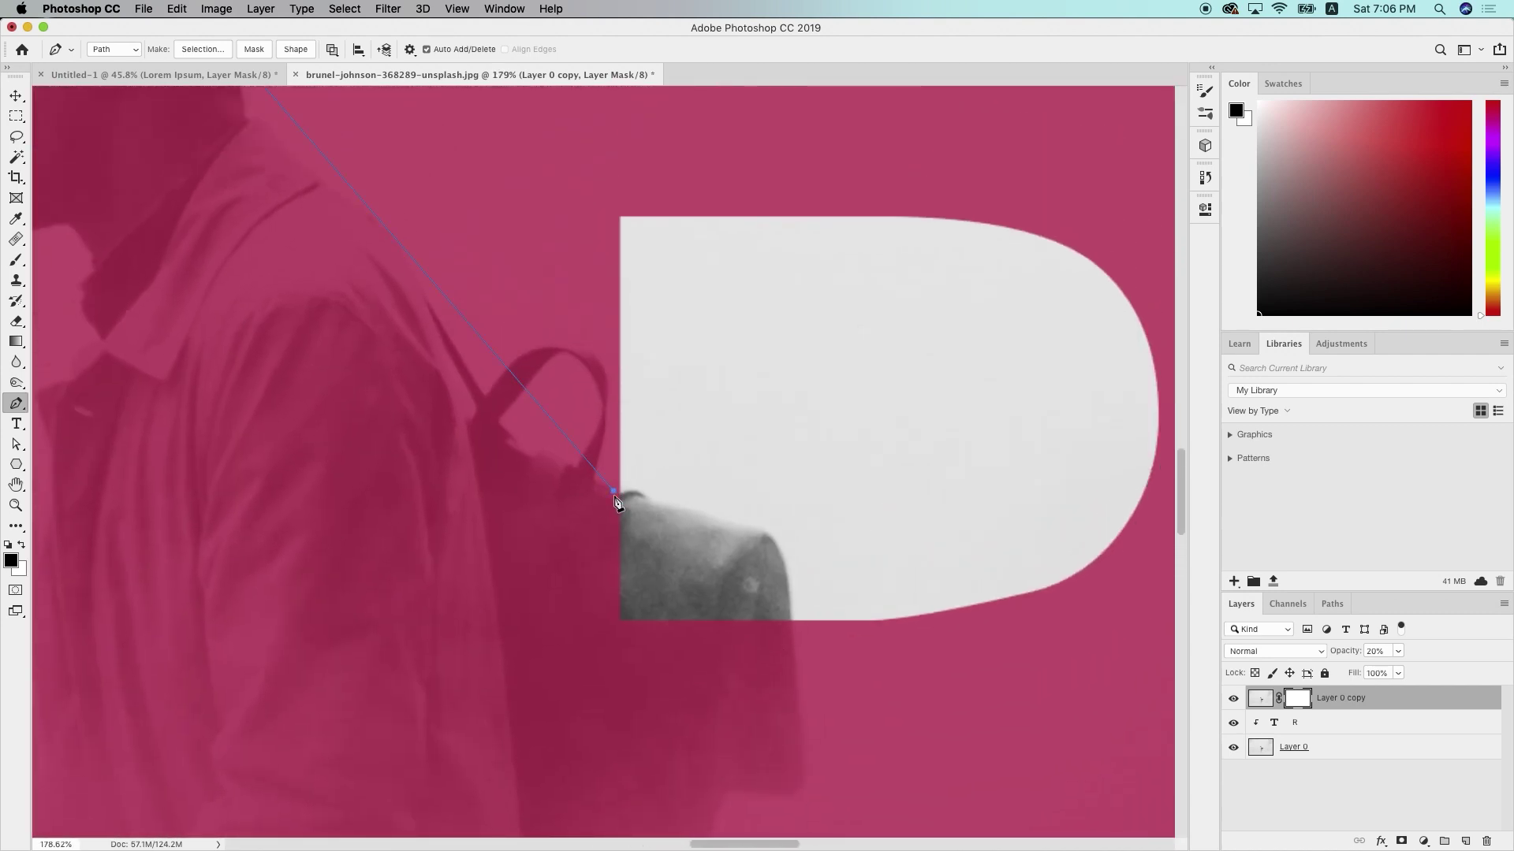
{"action": "scroll", "coordinate": [614, 495], "scroll_direction": "up", "scroll_amount": 6}
{"action": "left_click", "coordinate": [665, 520]}
{"action": "left_click_drag", "start_coordinate": [703, 540], "coordinate": [724, 547]}
{"action": "left_click_drag", "start_coordinate": [817, 572], "coordinate": [948, 645]}
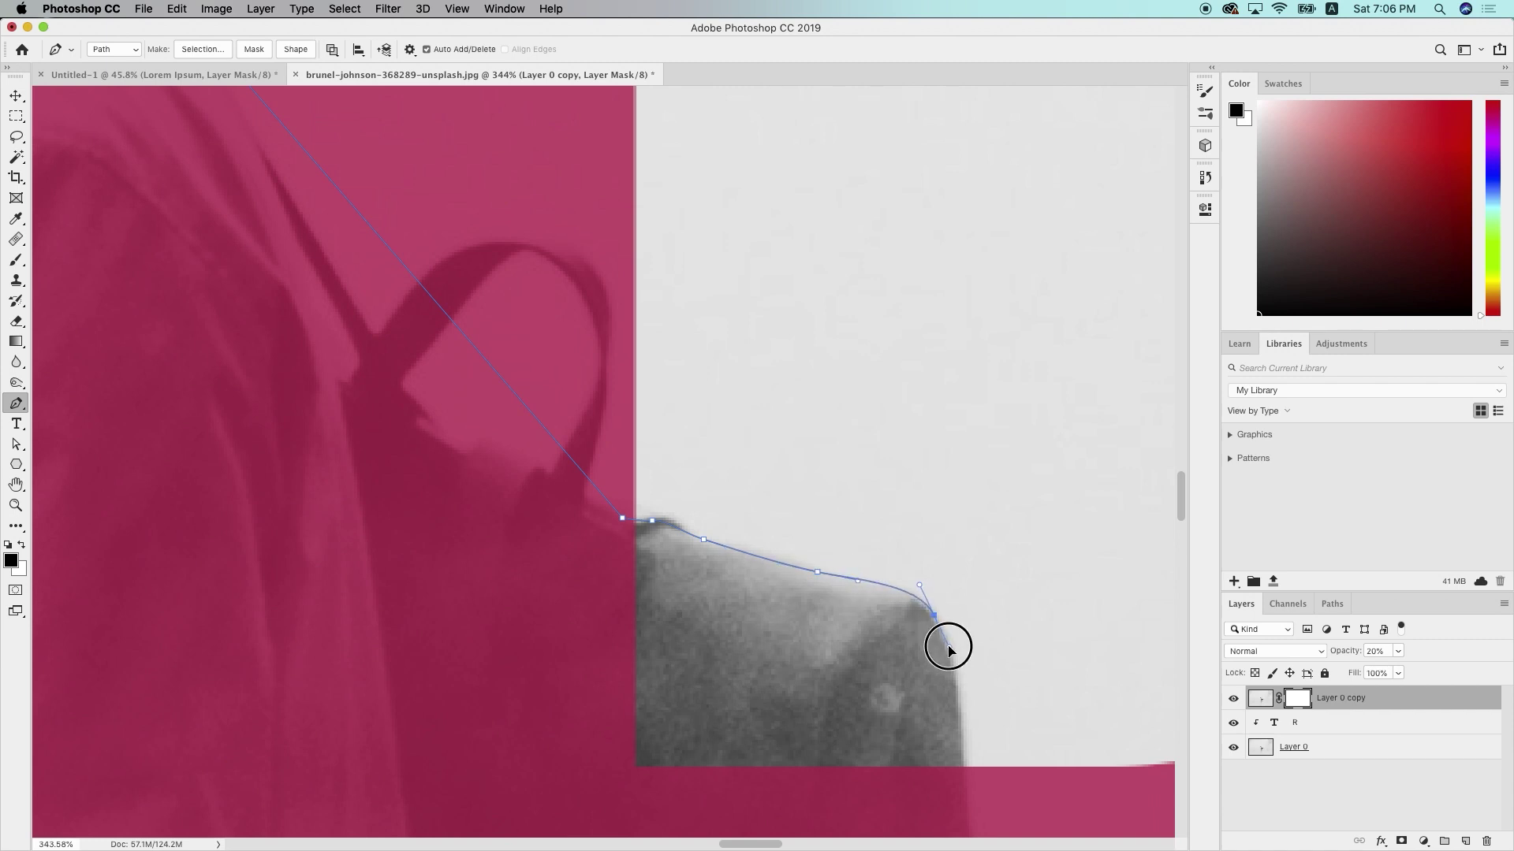
{"action": "scroll", "coordinate": [950, 652], "scroll_direction": "down", "scroll_amount": 5}
{"action": "left_click", "coordinate": [924, 593]}
{"action": "left_click", "coordinate": [925, 620]}
{"action": "left_click", "coordinate": [922, 676]}
Close the Pen path by routing it back through the coat area inside the "R" to the chin starting point
{"action": "scroll", "coordinate": [923, 683], "scroll_direction": "down", "scroll_amount": 3}
{"action": "scroll", "coordinate": [924, 683], "scroll_direction": "down", "scroll_amount": 7}
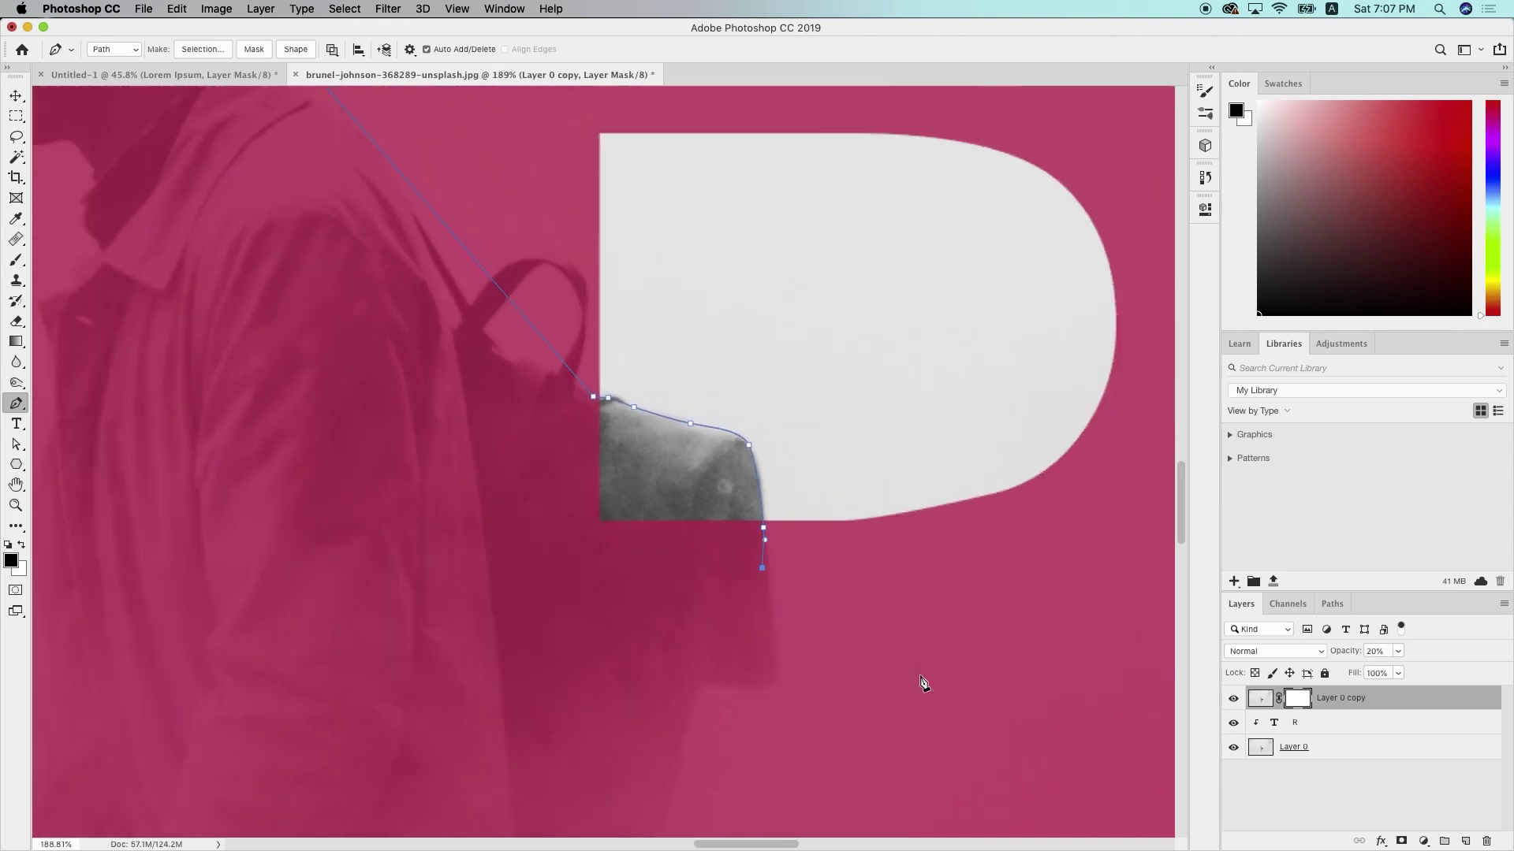
{"action": "left_click", "coordinate": [468, 484]}
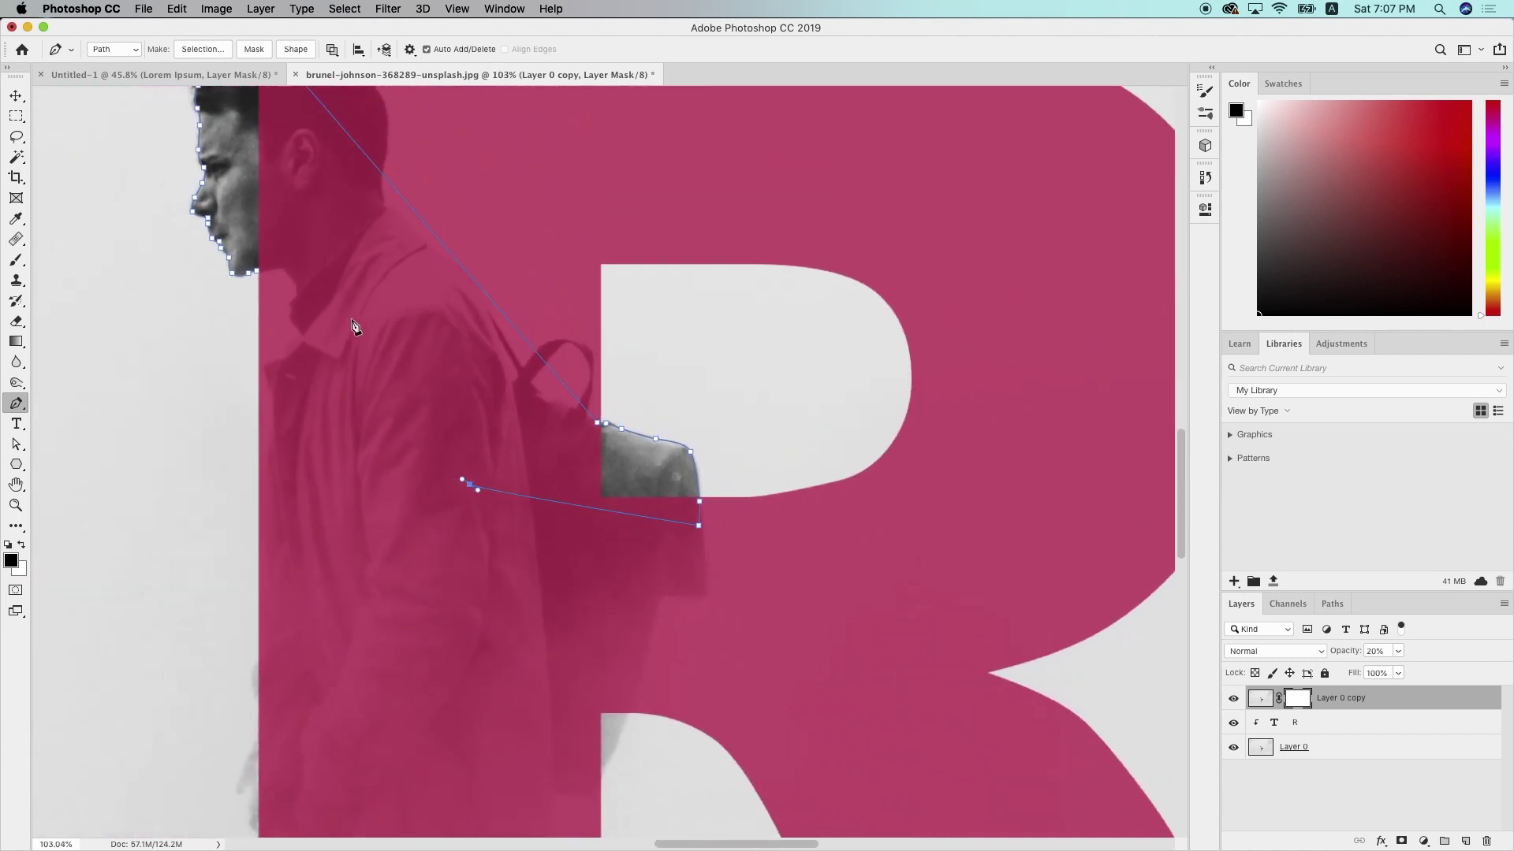
{"action": "left_click", "coordinate": [337, 289]}
{"action": "left_click", "coordinate": [261, 270]}
Turn the closed path into a new anti-aliased selection with 0 px feather and invert it
{"action": "left_click", "coordinate": [203, 49]}
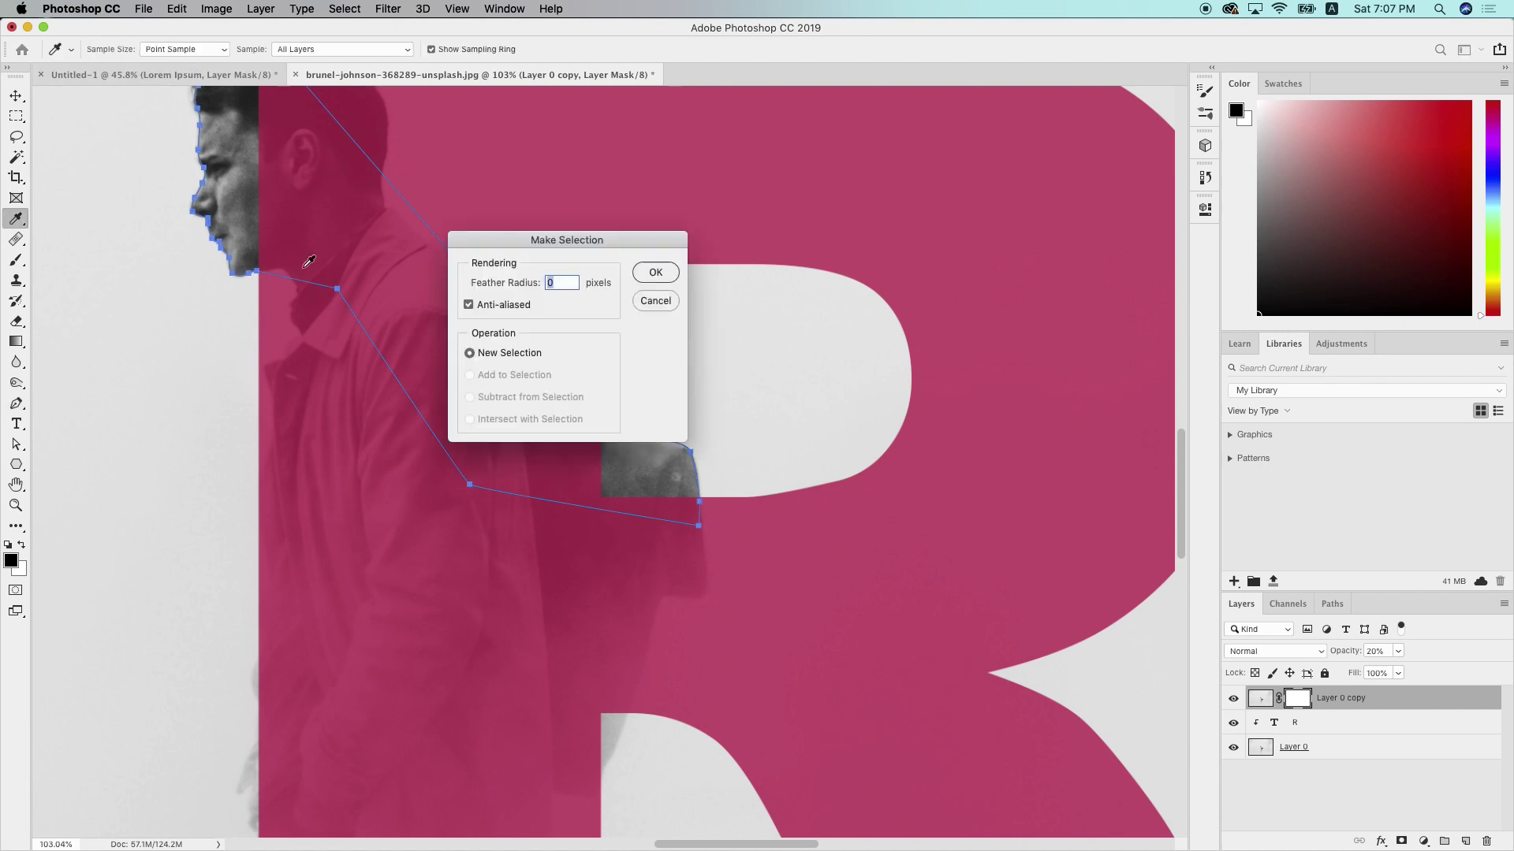
{"action": "left_click", "coordinate": [656, 272]}
{"action": "scroll", "coordinate": [539, 423], "scroll_direction": "down", "scroll_amount": 3}
{"action": "scroll", "coordinate": [539, 424], "scroll_direction": "down", "scroll_amount": 6}
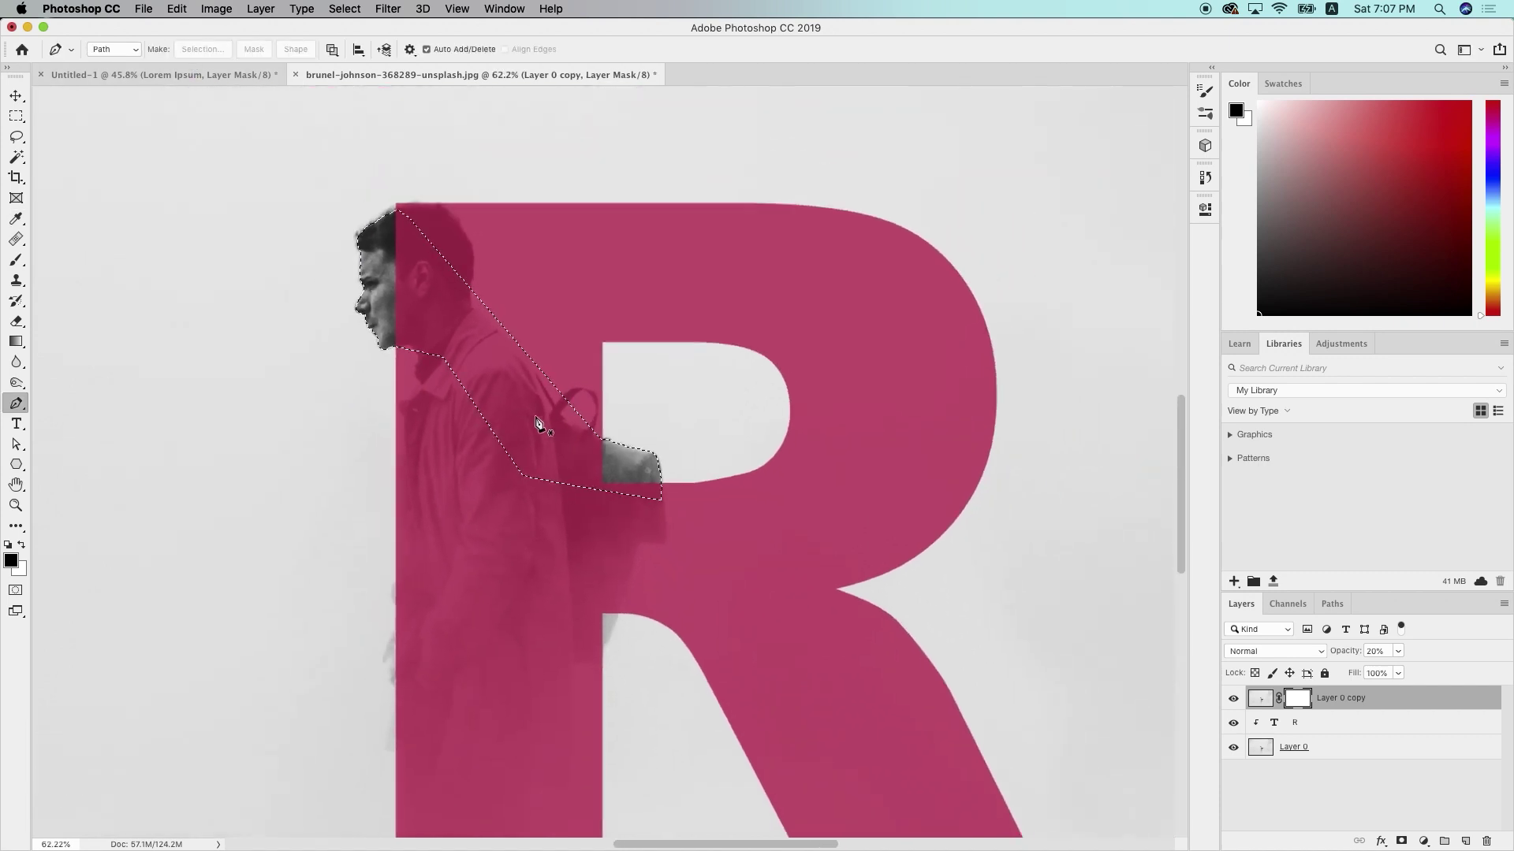
{"action": "scroll", "coordinate": [539, 424], "scroll_direction": "down", "scroll_amount": 1}
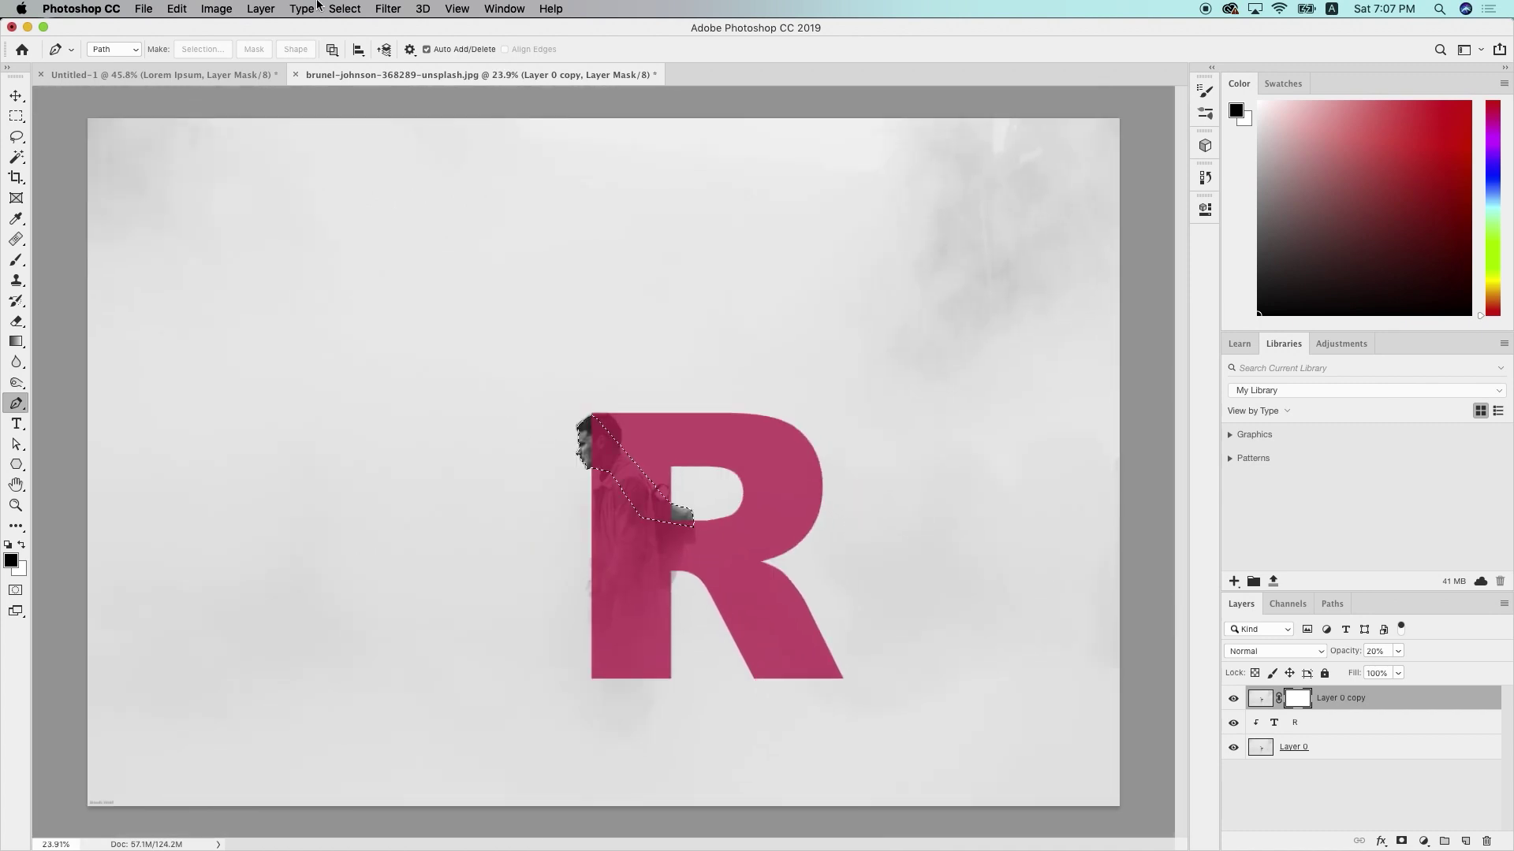
{"action": "left_click", "coordinate": [345, 9]}
{"action": "left_click", "coordinate": [385, 74]}
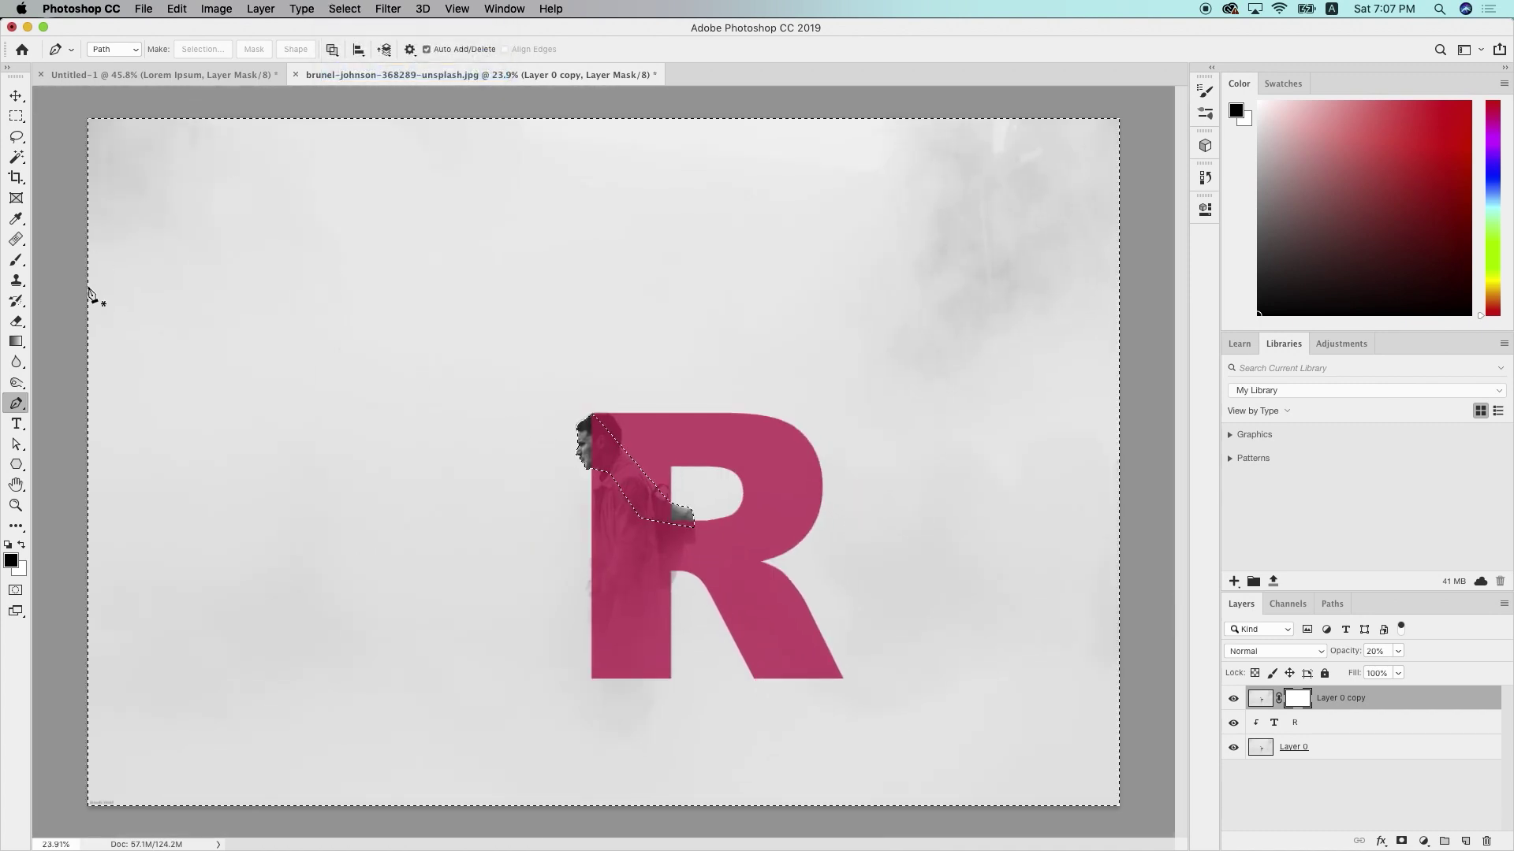
Switch to the Brush tool and enlarge the brush to 3000 px for painting on the layer mask
{"action": "left_click", "coordinate": [17, 261]}
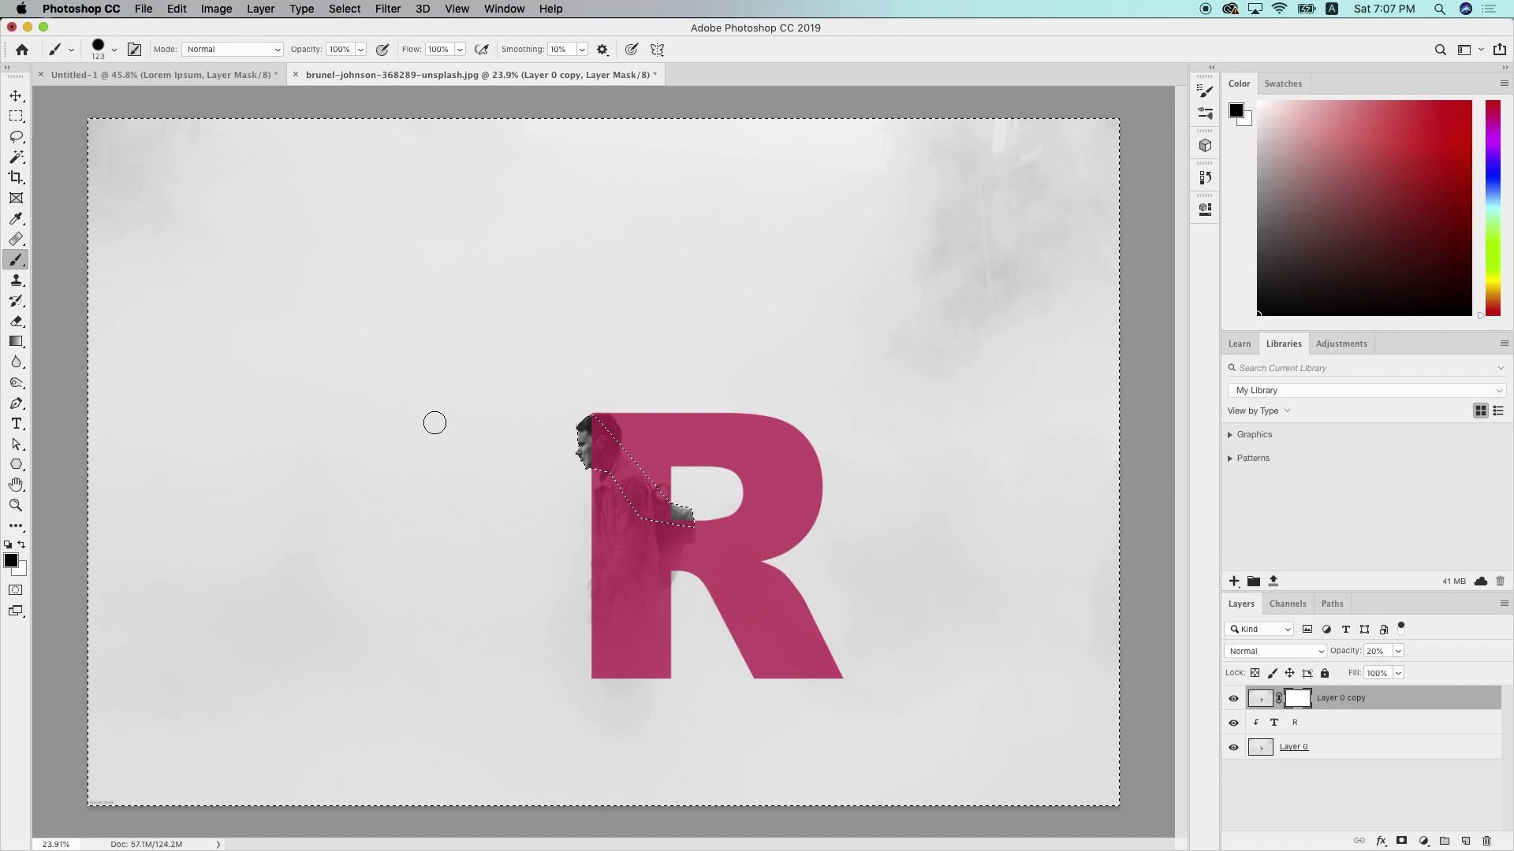
{"action": "key", "text": "bracketright"}
{"action": "key", "text": "bracketright"}
{"action": "key", "text": "bracketright"}
{"action": "key", "text": "bracketright"}
{"action": "key", "text": "bracketright"}
{"action": "key", "text": "bracketright"}
{"action": "key", "text": "bracketright"}
{"action": "key", "text": "bracketright"}
{"action": "key", "text": "bracketright"}
{"action": "key", "text": "bracketright"}
{"action": "key", "text": "bracketright"}
{"action": "key", "text": "bracketright"}
{"action": "key", "text": "bracketright"}
{"action": "key", "text": "bracketright"}
{"action": "key", "text": "bracketright"}
{"action": "key", "text": "bracketright"}
{"action": "key", "text": "bracketright"}
{"action": "key", "text": "bracketright"}
{"action": "key", "text": "bracketright"}
{"action": "key", "text": "bracketright"}
{"action": "key", "text": "bracketright"}
{"action": "key", "text": "bracketright"}
{"action": "key", "text": "bracketright"}
{"action": "key", "text": "bracketright"}
{"action": "key", "text": "bracketright"}
{"action": "key", "text": "bracketright"}
{"action": "key", "text": "bracketright"}
{"action": "key", "text": "bracketright"}
{"action": "key", "text": "bracketright"}
{"action": "key", "text": "bracketright"}
{"action": "key", "text": "bracketright"}
{"action": "key", "text": "bracketright"}
{"action": "key", "text": "bracketright"}
{"action": "key", "text": "bracketright"}
{"action": "key", "text": "bracketright"}
{"action": "key", "text": "bracketright"}
{"action": "key", "text": "bracketright"}
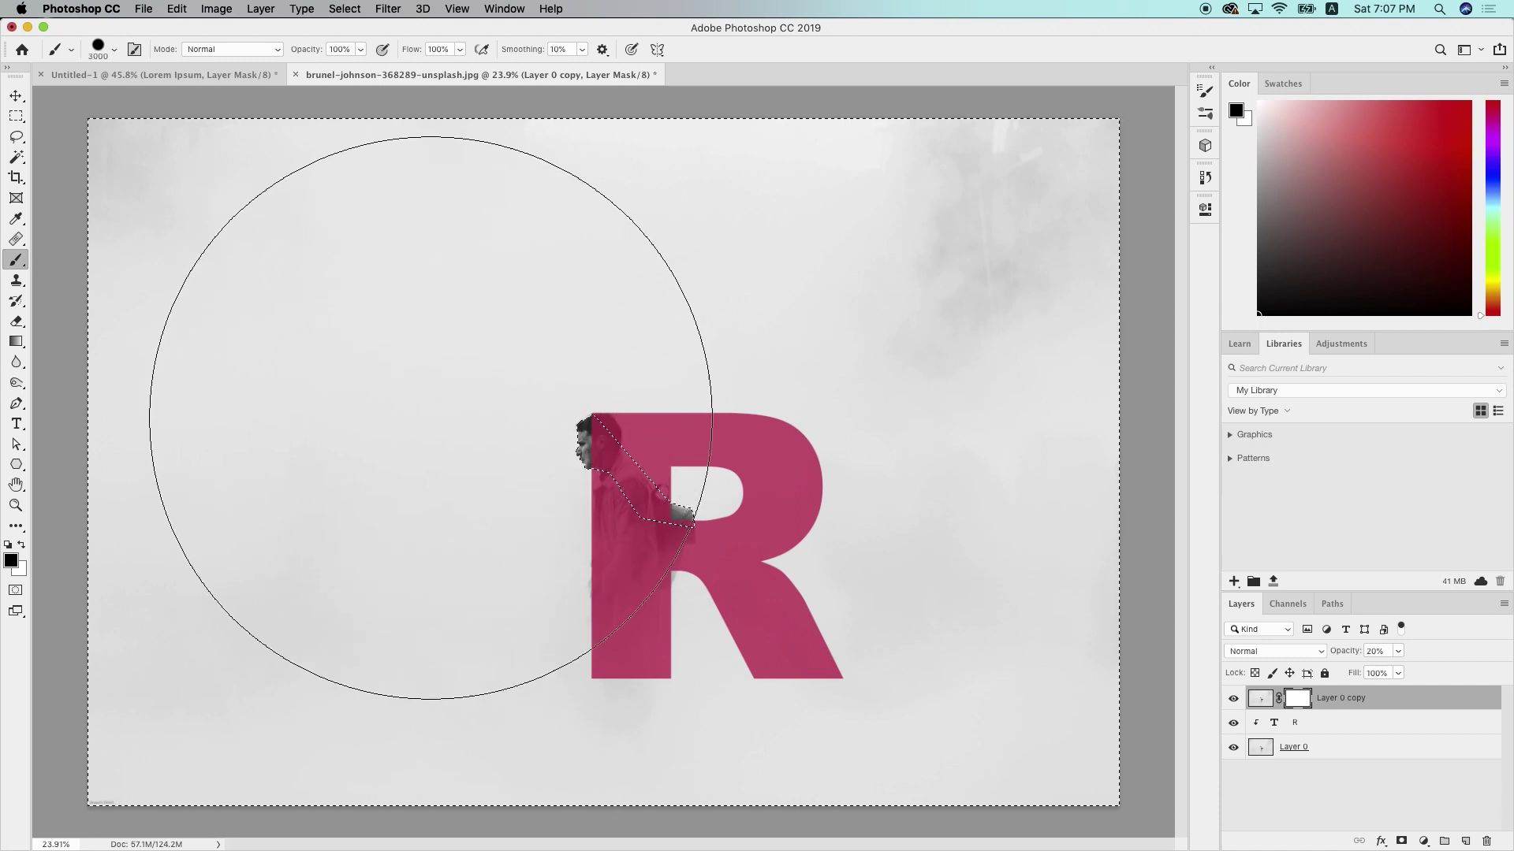
Black out the selected surroundings on Layer 0 copy's mask, deselect, and raise the layer's opacity to 100%
{"action": "mouse_move", "coordinate": [430, 419]}
{"action": "left_mouse_down"}
{"action": "mouse_move", "coordinate": [836, 478]}
{"action": "mouse_move", "coordinate": [839, 372]}
{"action": "mouse_move", "coordinate": [841, 404]}
{"action": "mouse_move", "coordinate": [861, 364]}
{"action": "mouse_move", "coordinate": [820, 390]}
{"action": "mouse_move", "coordinate": [870, 292]}
{"action": "mouse_move", "coordinate": [887, 321]}
{"action": "left_mouse_up"}
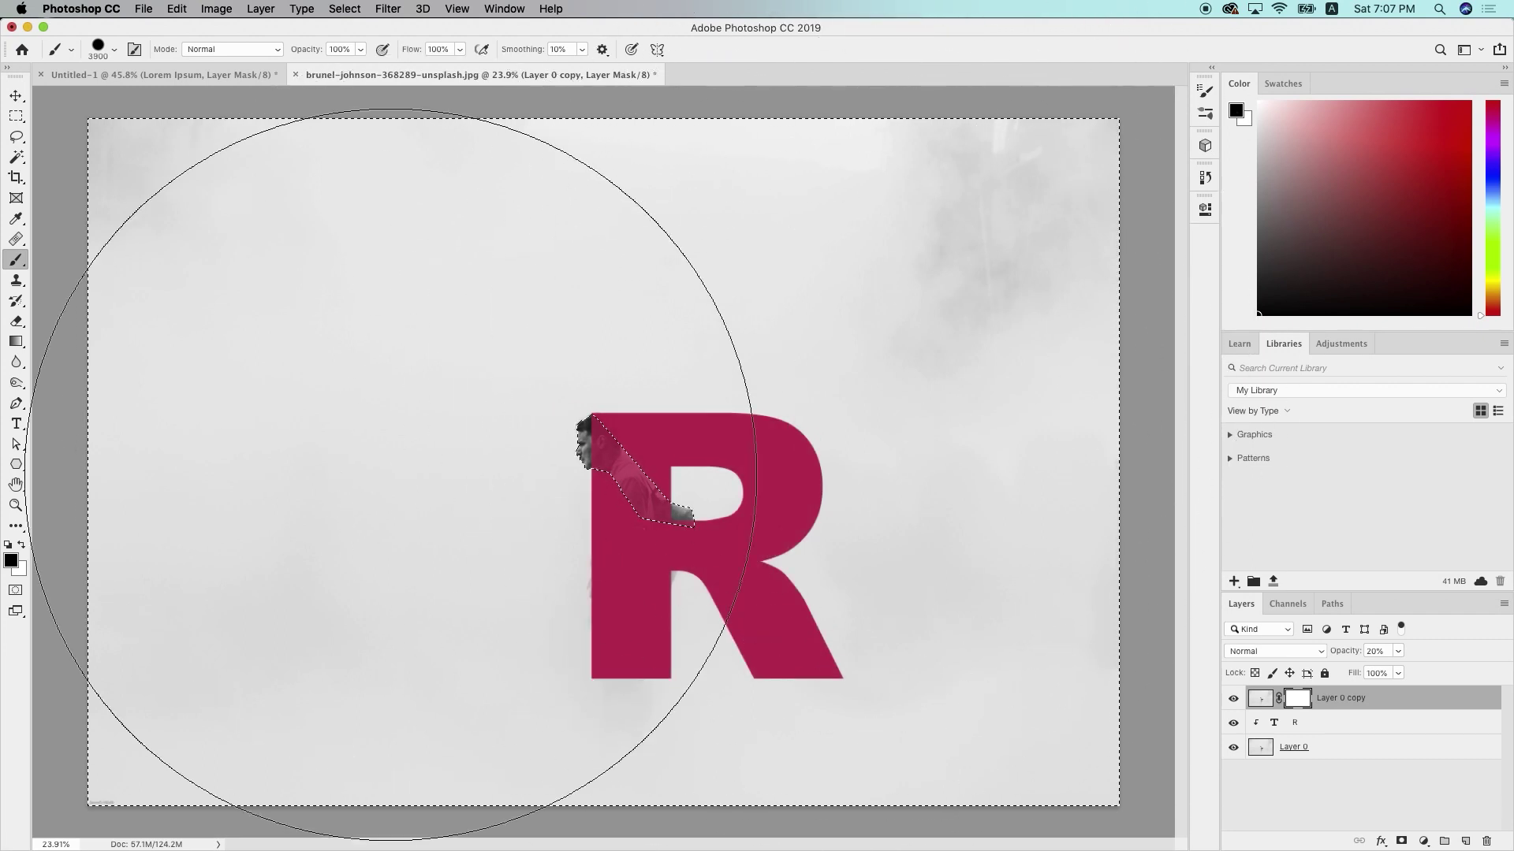
{"action": "key", "text": "alt+BackSpace"}
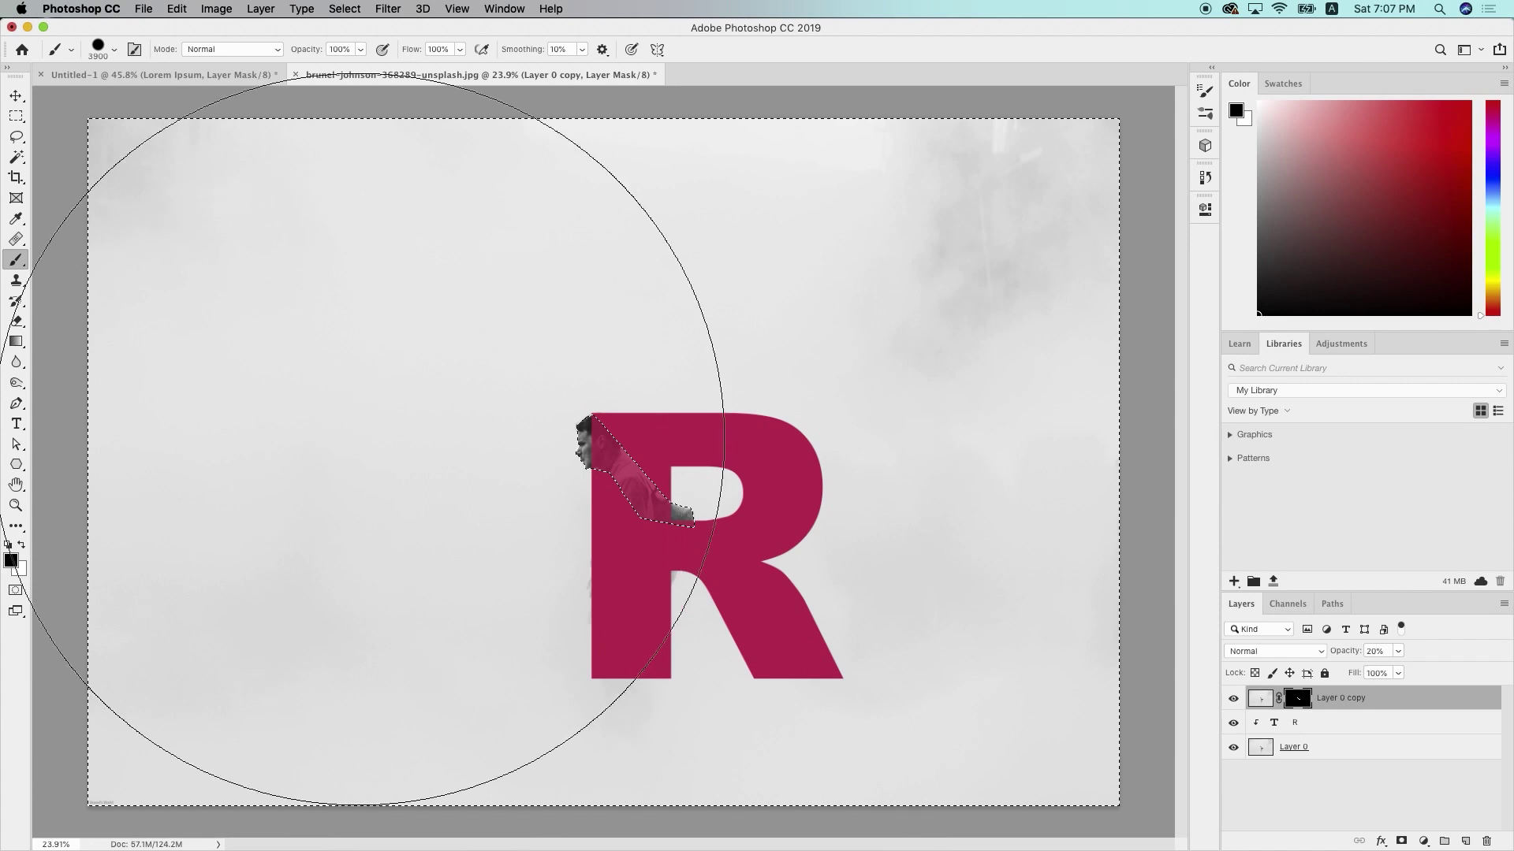
{"action": "key", "text": "super+d"}
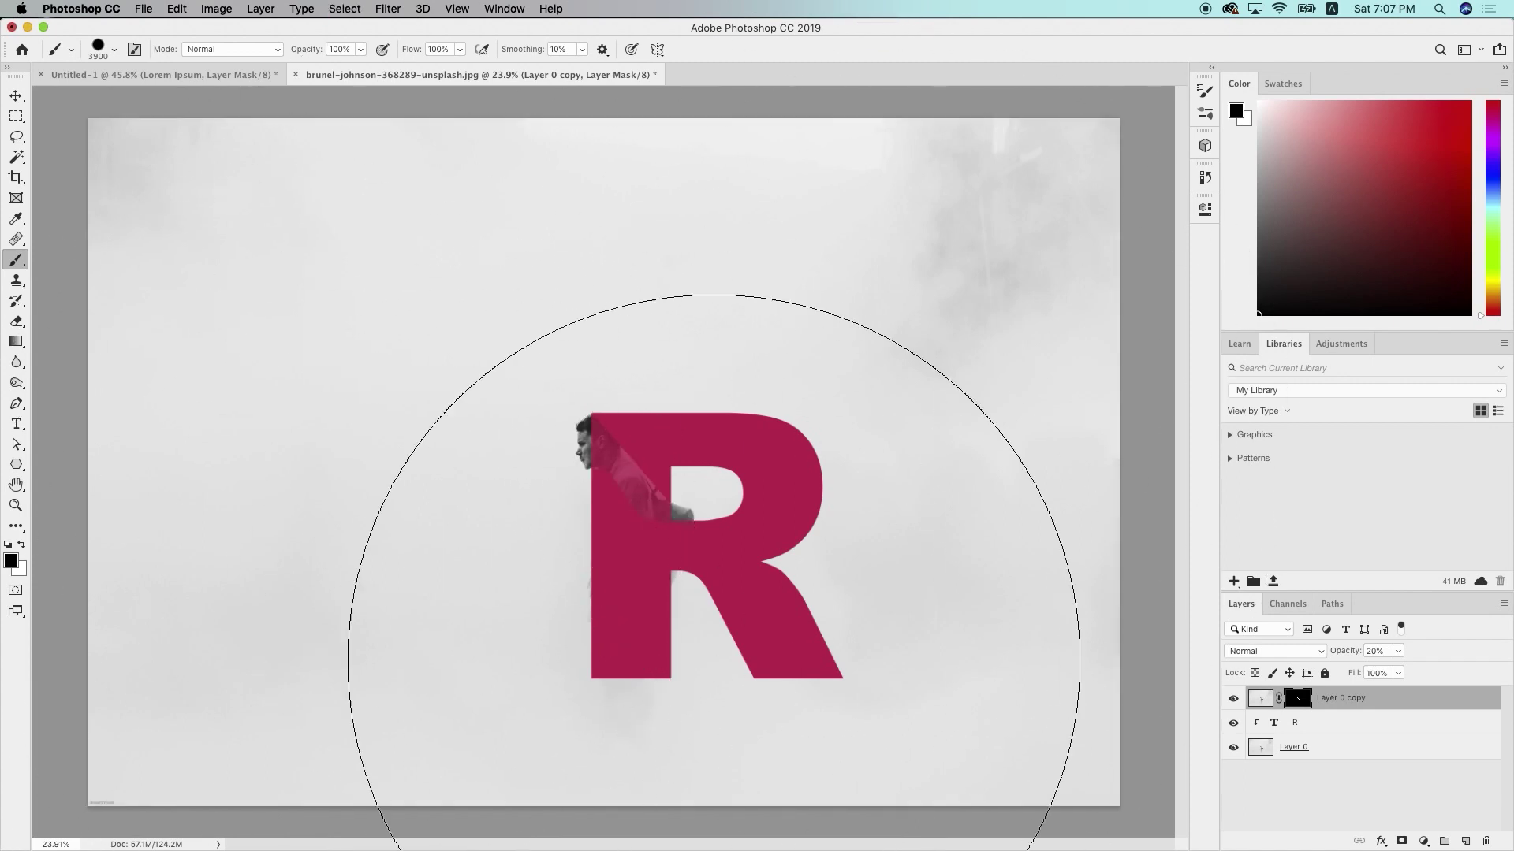
{"action": "left_click", "coordinate": [1398, 651]}
{"action": "left_click_drag", "start_coordinate": [1397, 670], "coordinate": [1457, 670]}
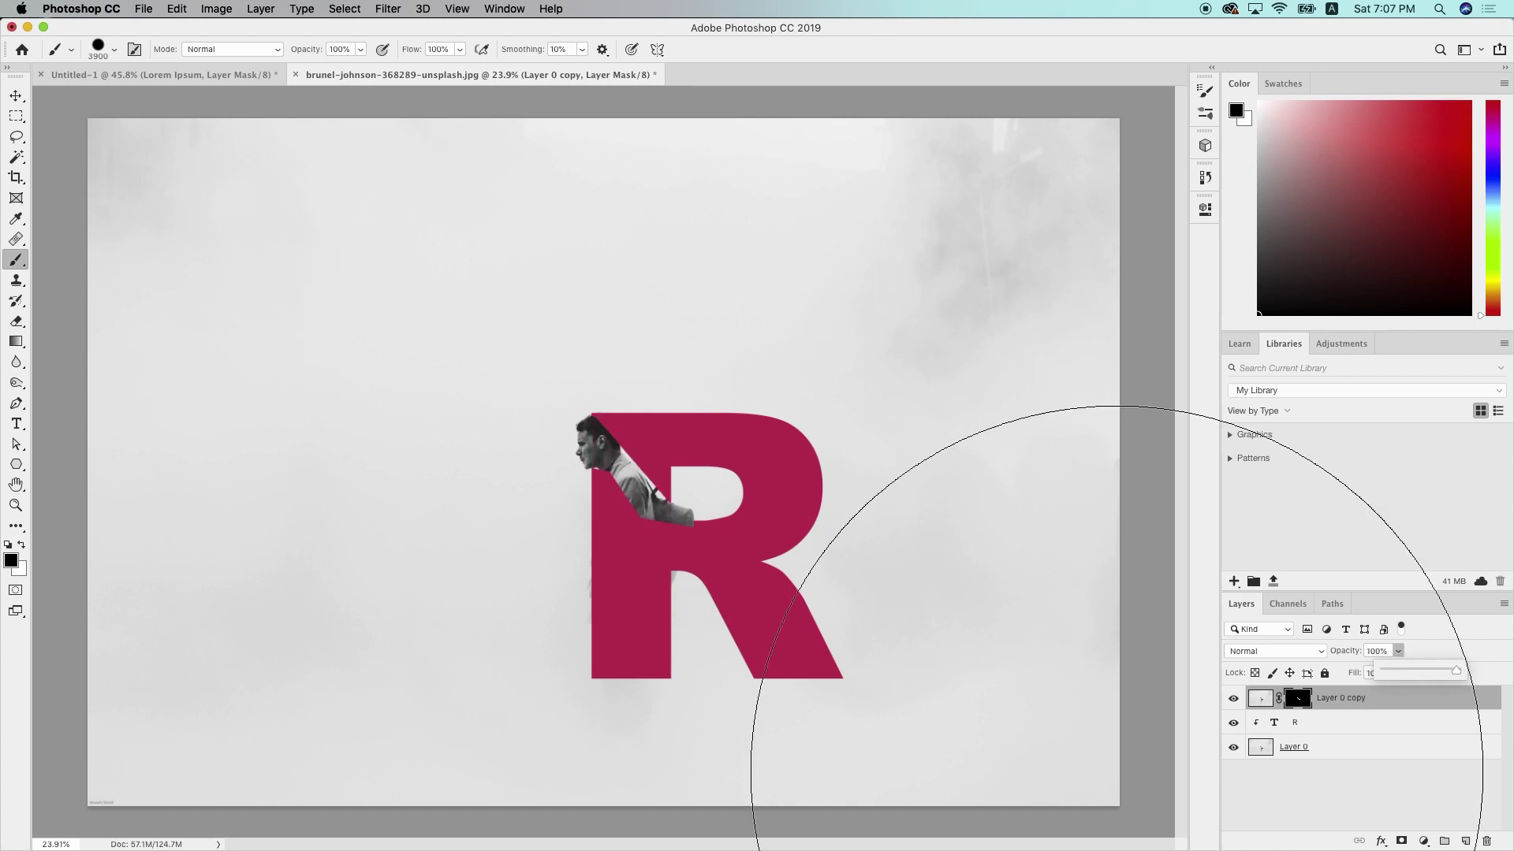
Move the "R" text layer beneath Layer 0 and clip Layer 0 to the letter
{"action": "left_click", "coordinate": [1306, 731]}
{"action": "mouse_move", "coordinate": [1306, 730]}
{"action": "left_mouse_down"}
{"action": "mouse_move", "coordinate": [1297, 757]}
{"action": "mouse_move", "coordinate": [1303, 744]}
{"action": "left_mouse_up"}
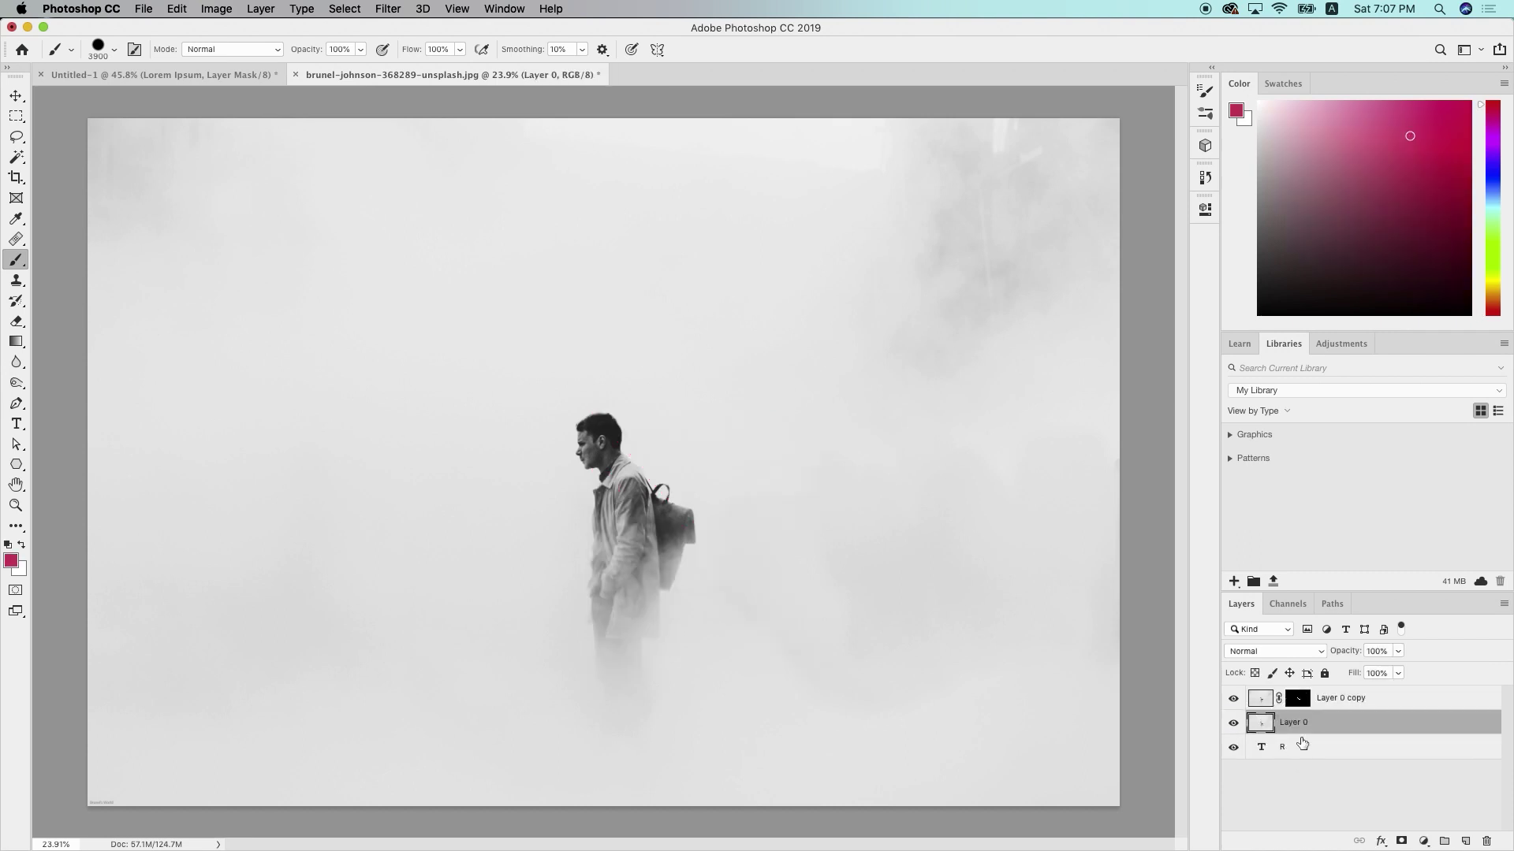
{"action": "left_click", "coordinate": [1297, 734], "text": "alt"}
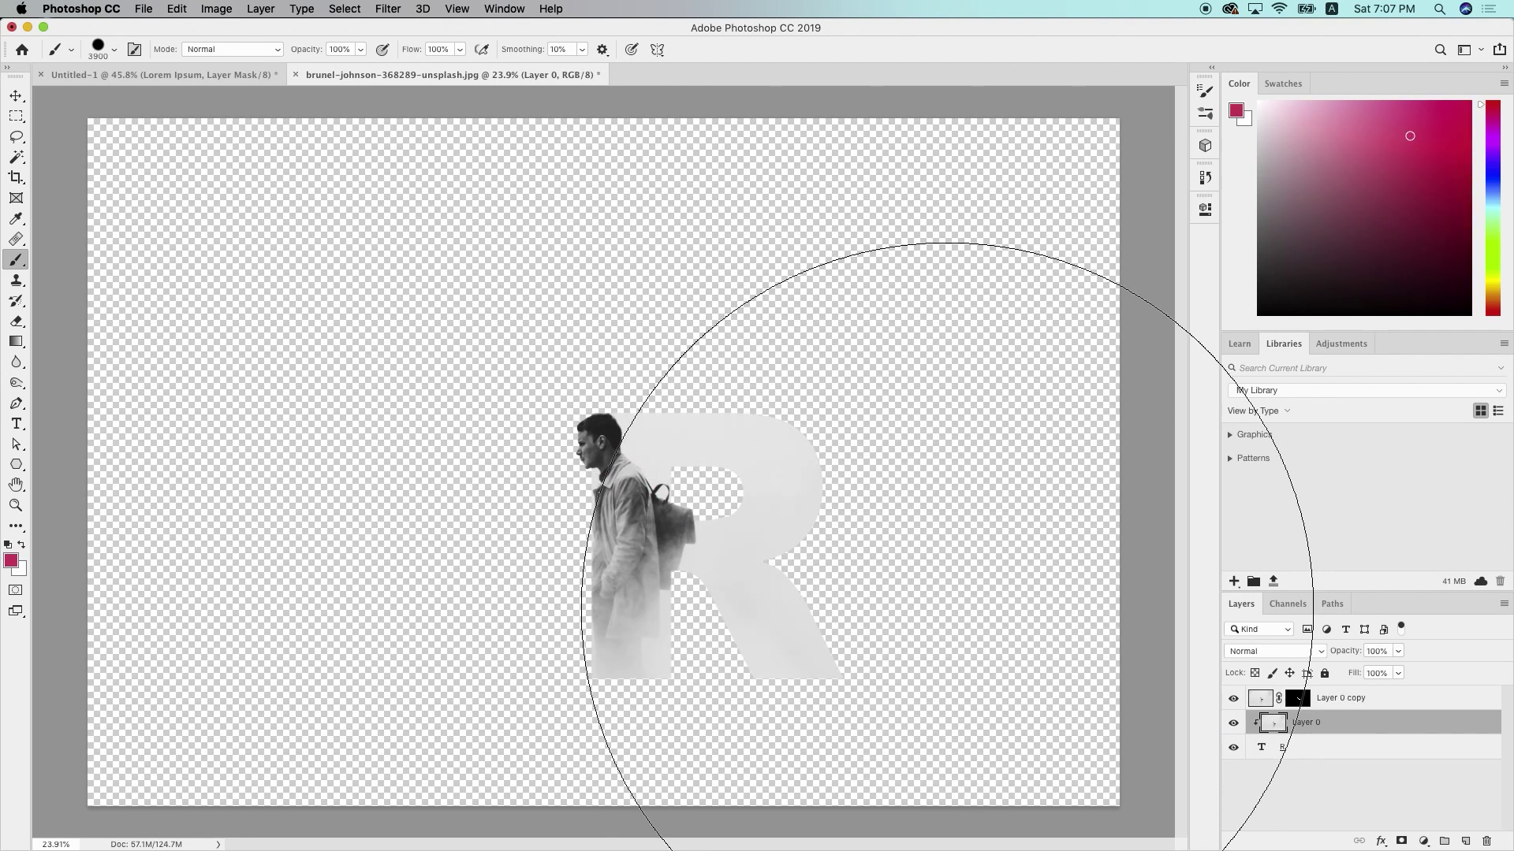
Add a new layer beneath the "R" text layer and fill it with white using the Paint Bucket
{"action": "left_click", "coordinate": [1465, 841]}
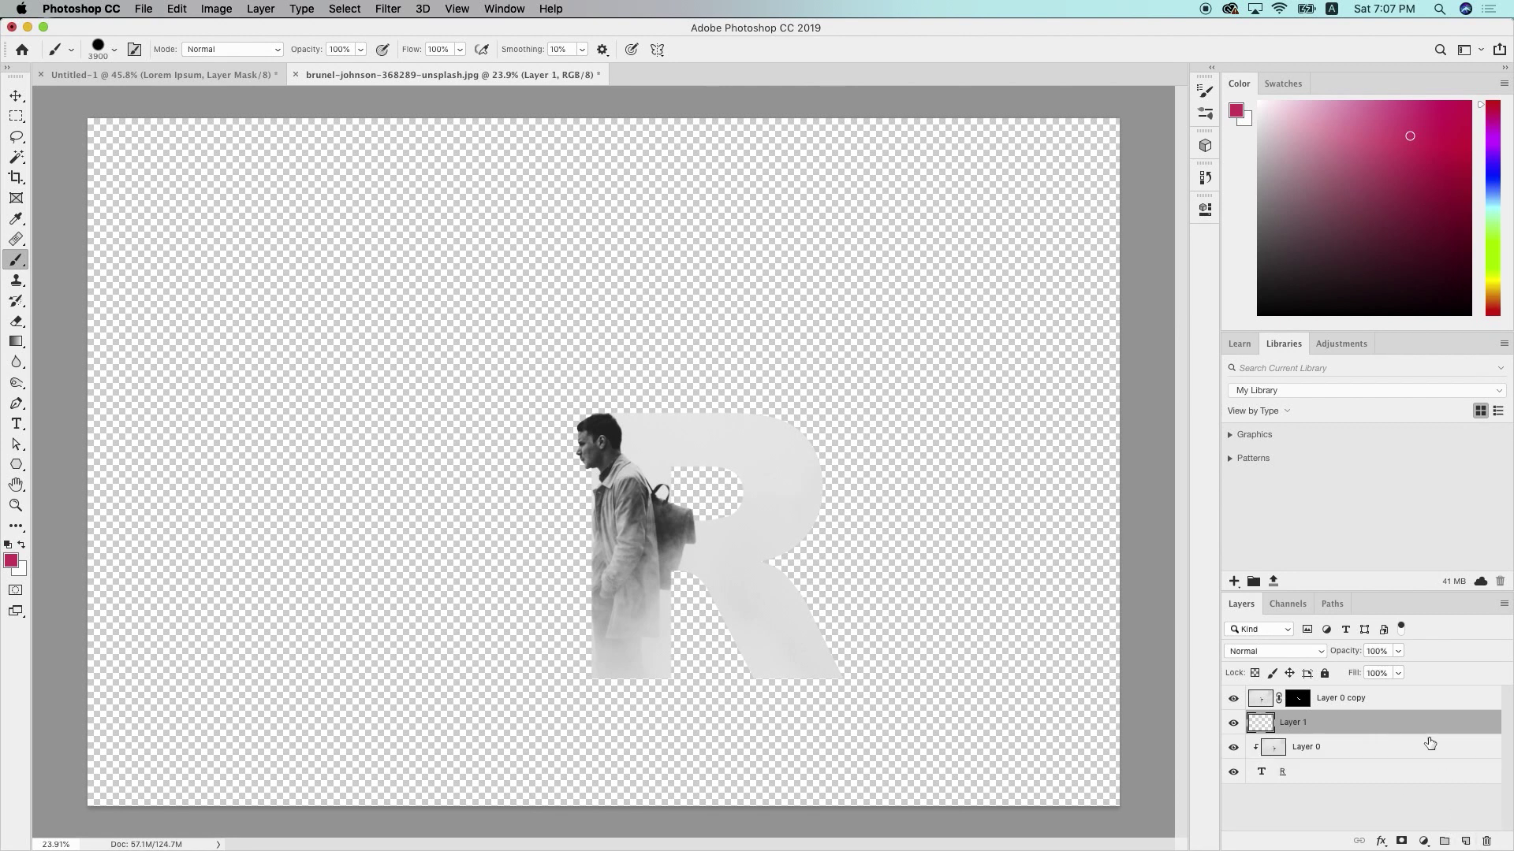
{"action": "left_click_drag", "start_coordinate": [1420, 723], "coordinate": [1412, 782]}
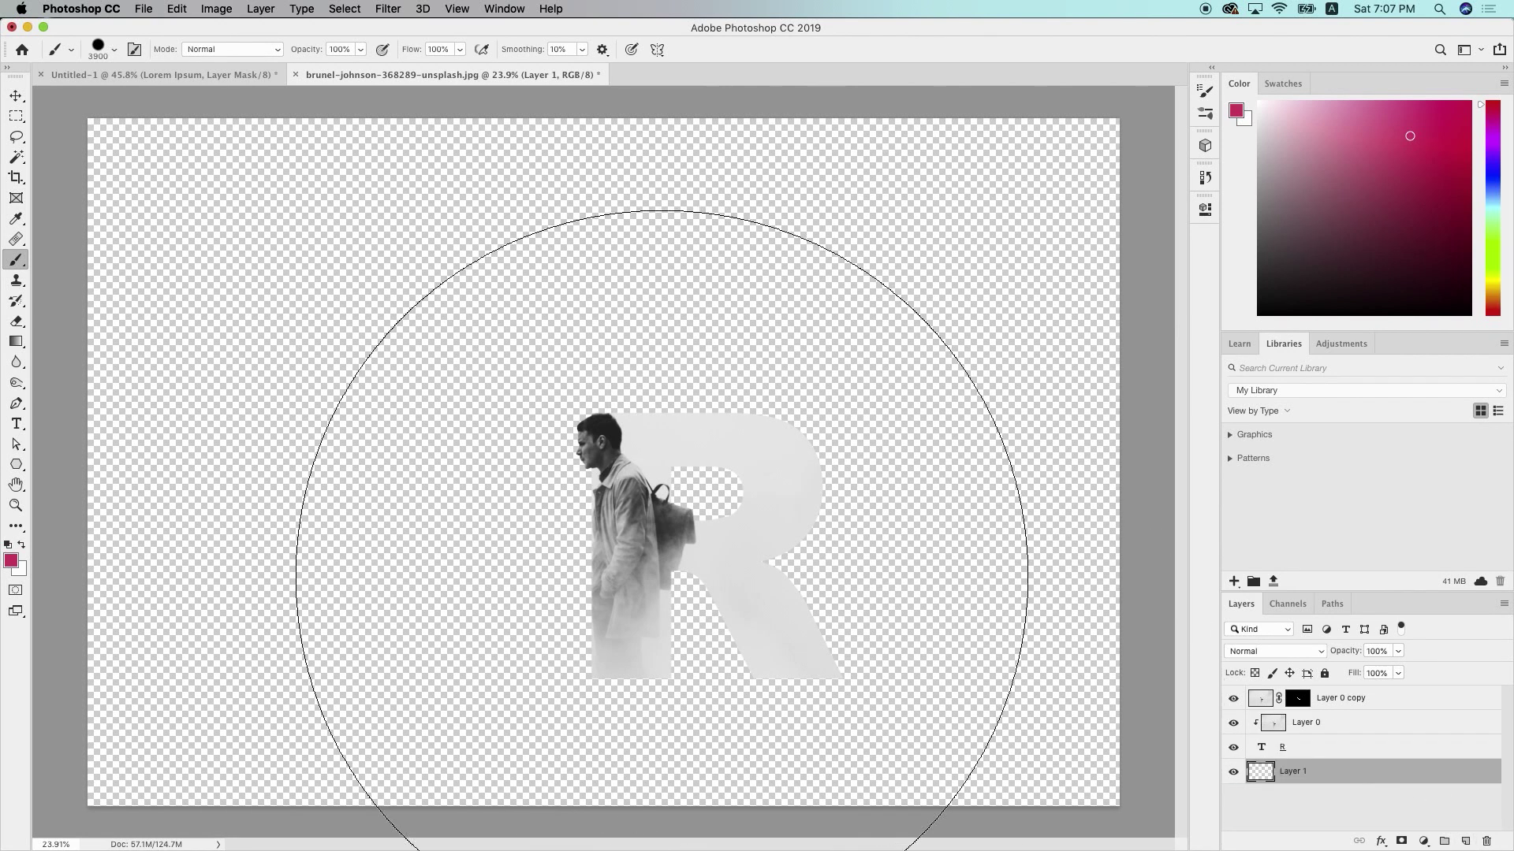
{"action": "left_click", "coordinate": [21, 544]}
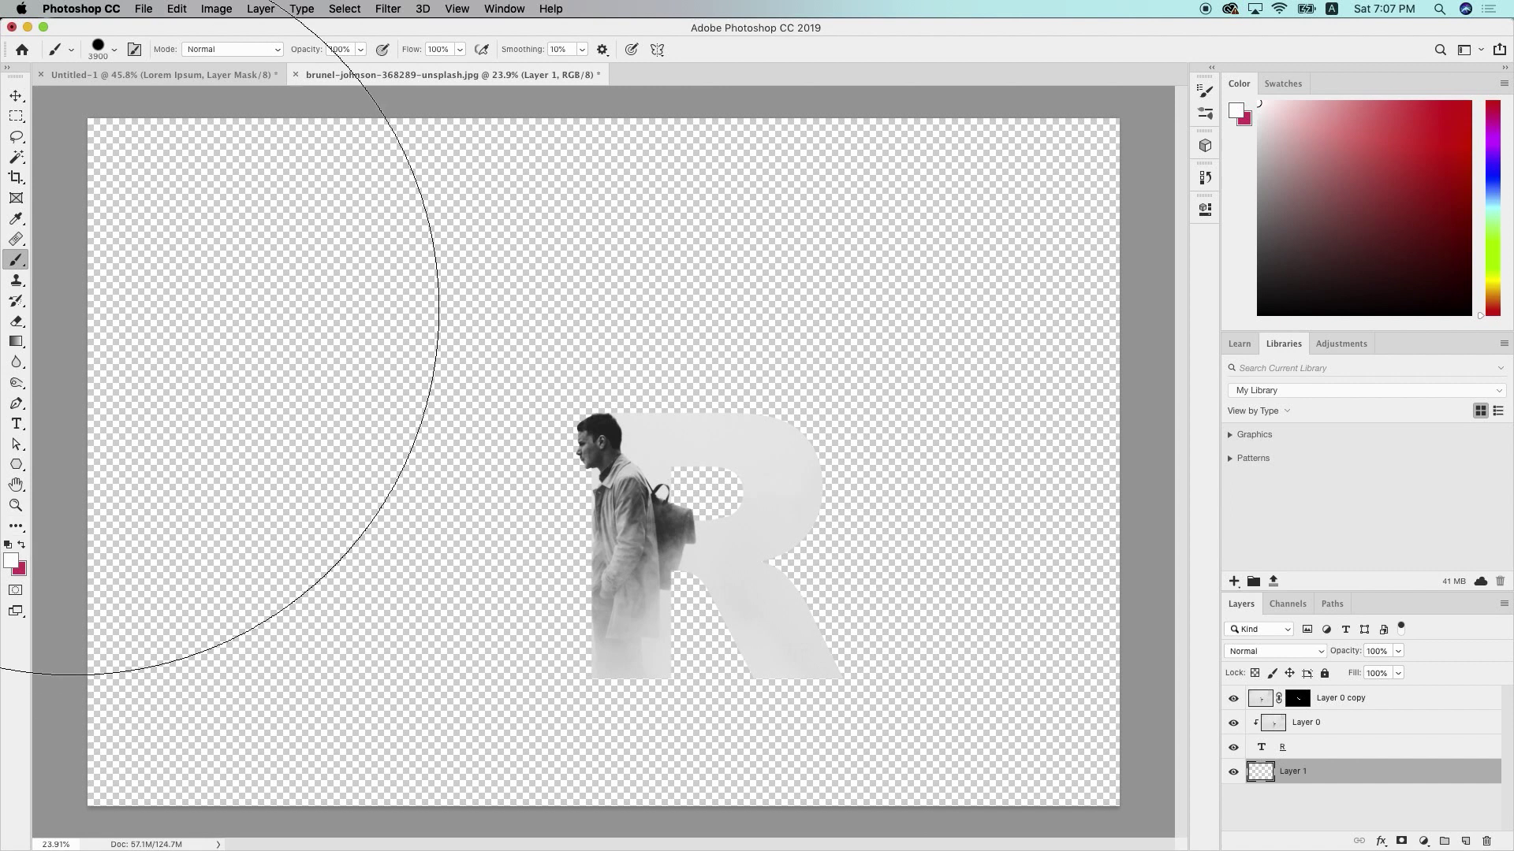
{"action": "left_click", "coordinate": [16, 341]}
{"action": "left_click", "coordinate": [68, 359]}
{"action": "left_click", "coordinate": [146, 513]}
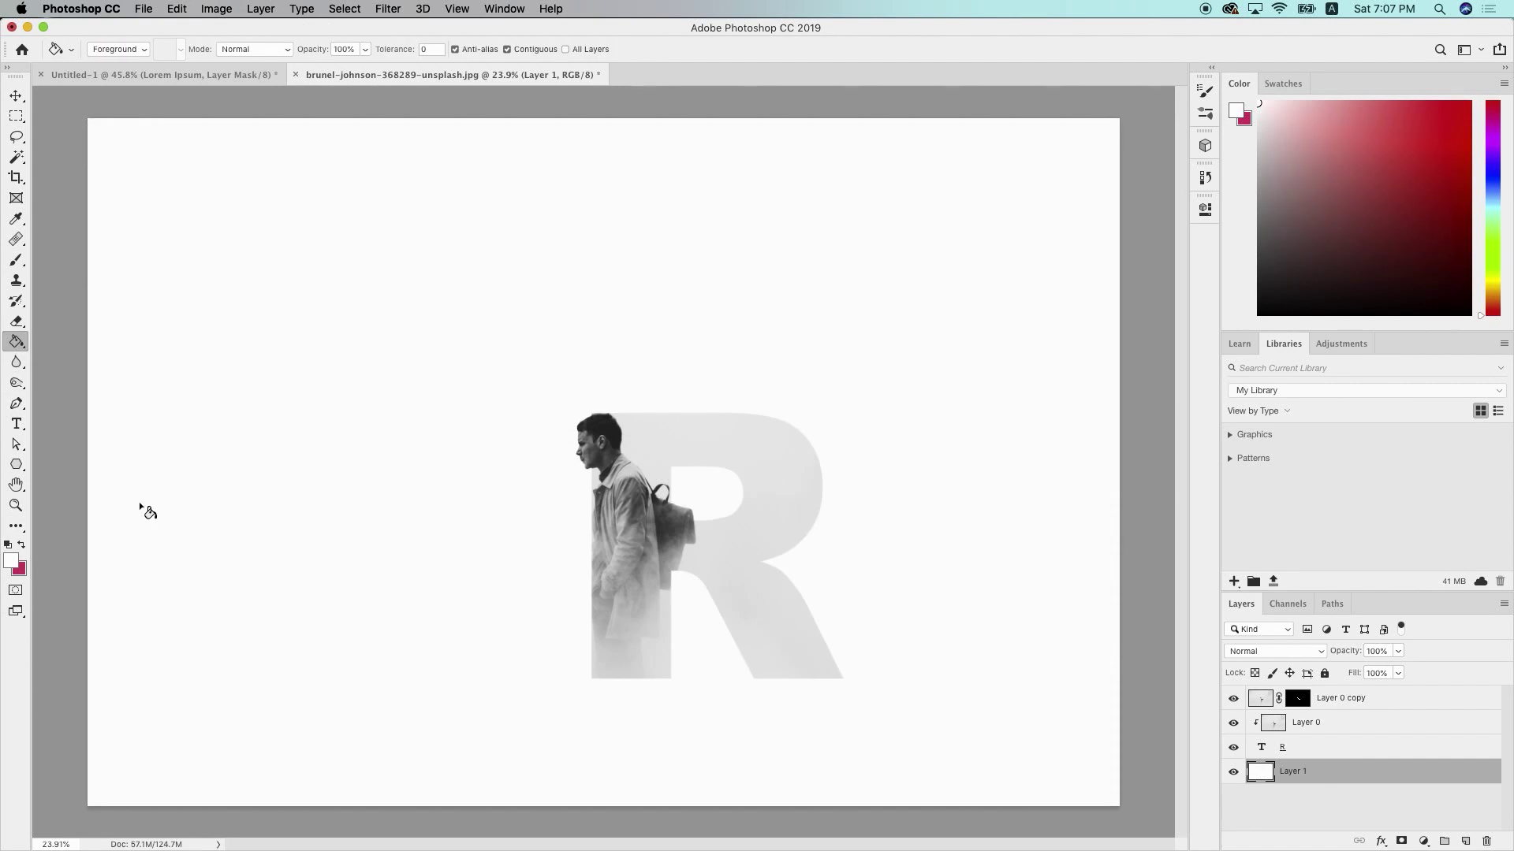
Scale the "R" text, Layer 0 and Layer 0 copy together to about 121% width and 125% height
{"action": "left_click", "coordinate": [15, 96]}
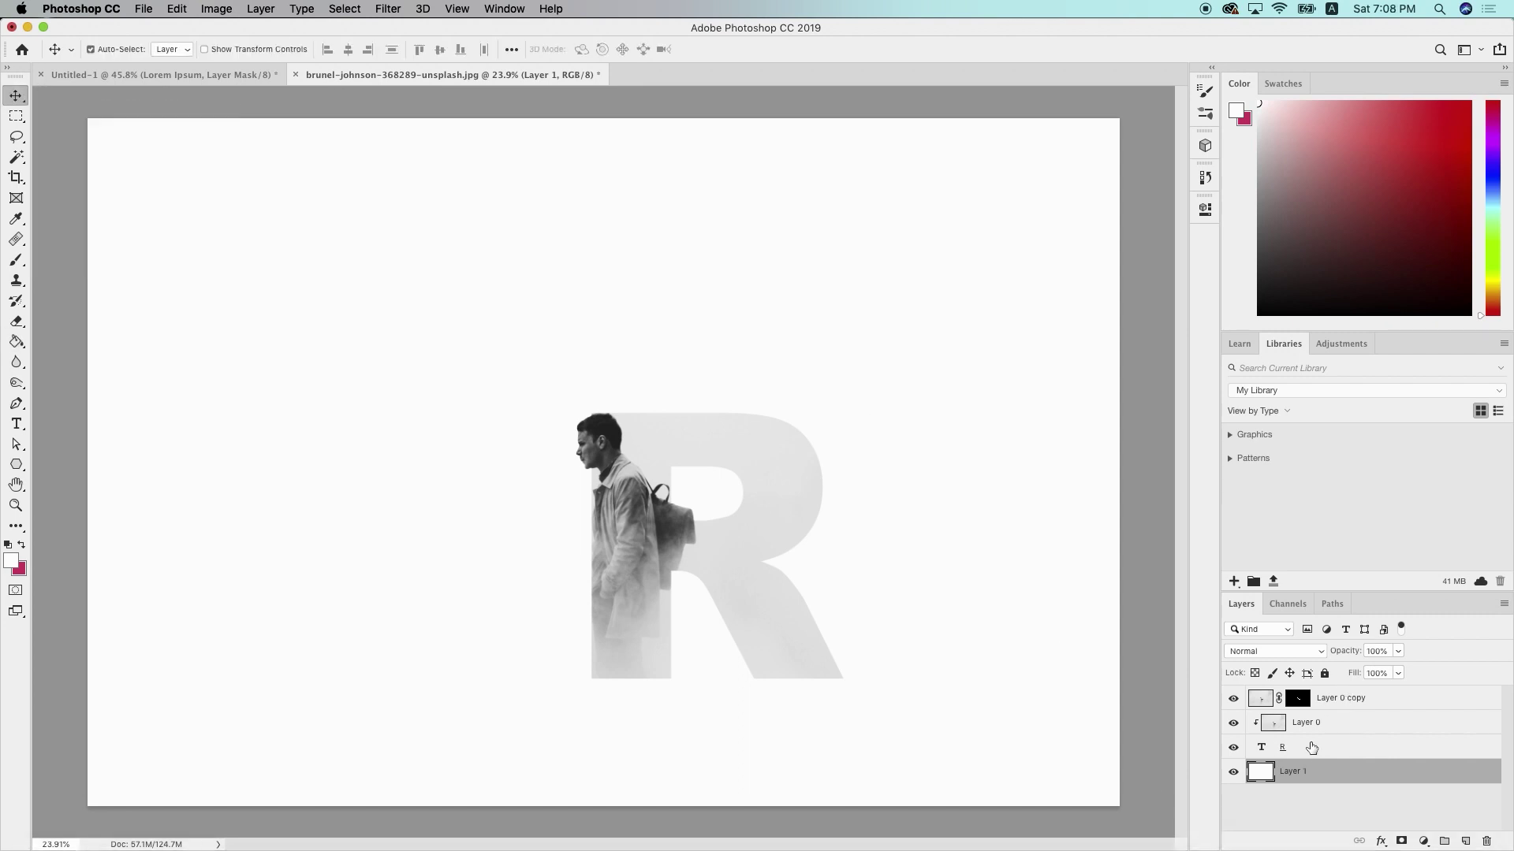
{"action": "left_click", "coordinate": [1311, 748]}
{"action": "left_click", "coordinate": [1347, 702], "text": "shift"}
{"action": "key", "text": "super+t"}
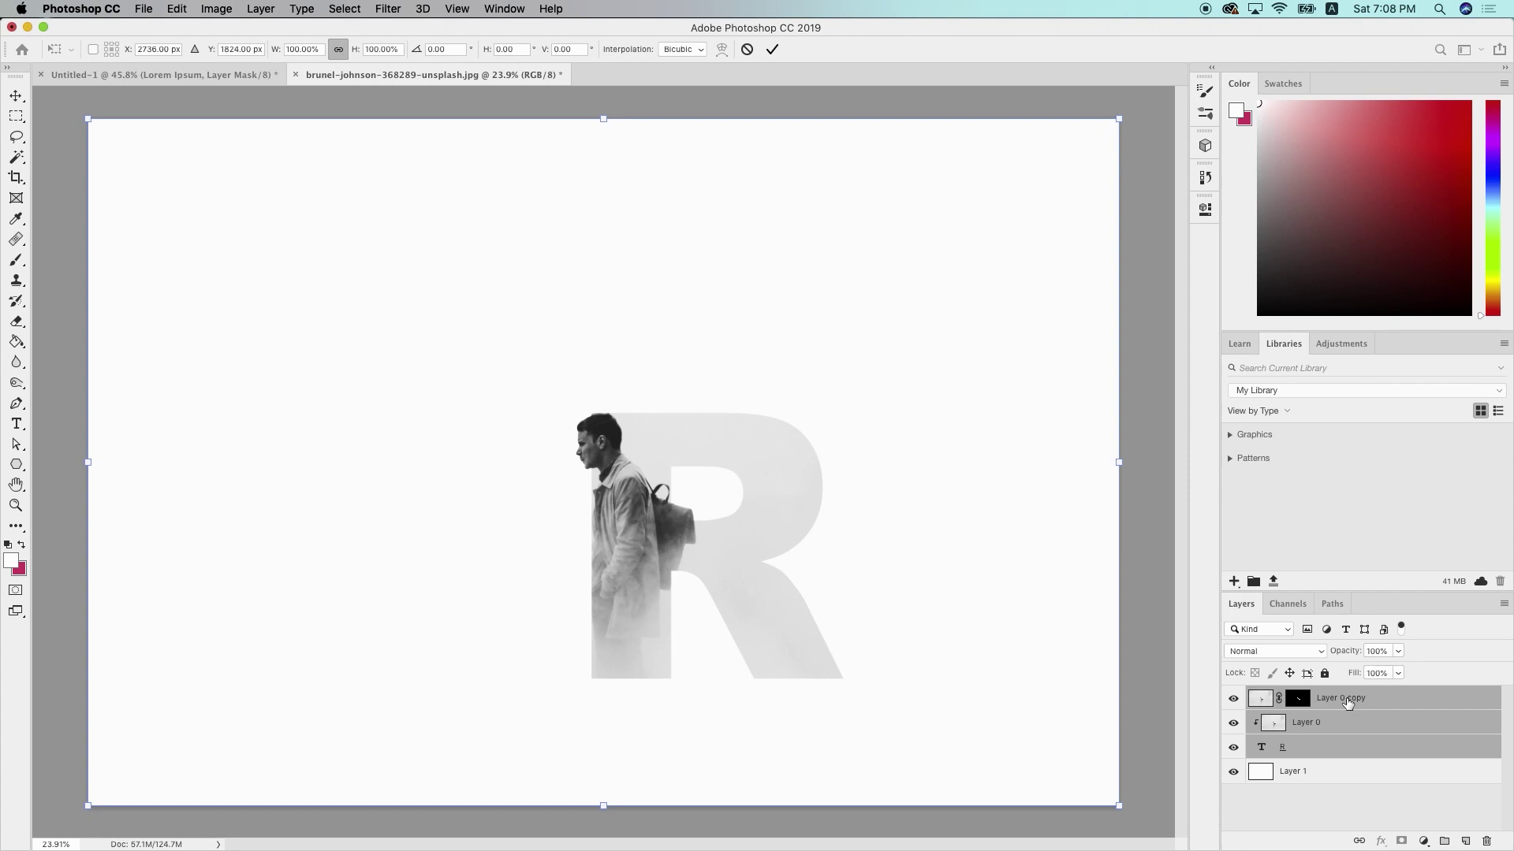
{"action": "scroll", "coordinate": [638, 564], "scroll_direction": "down", "scroll_amount": 2}
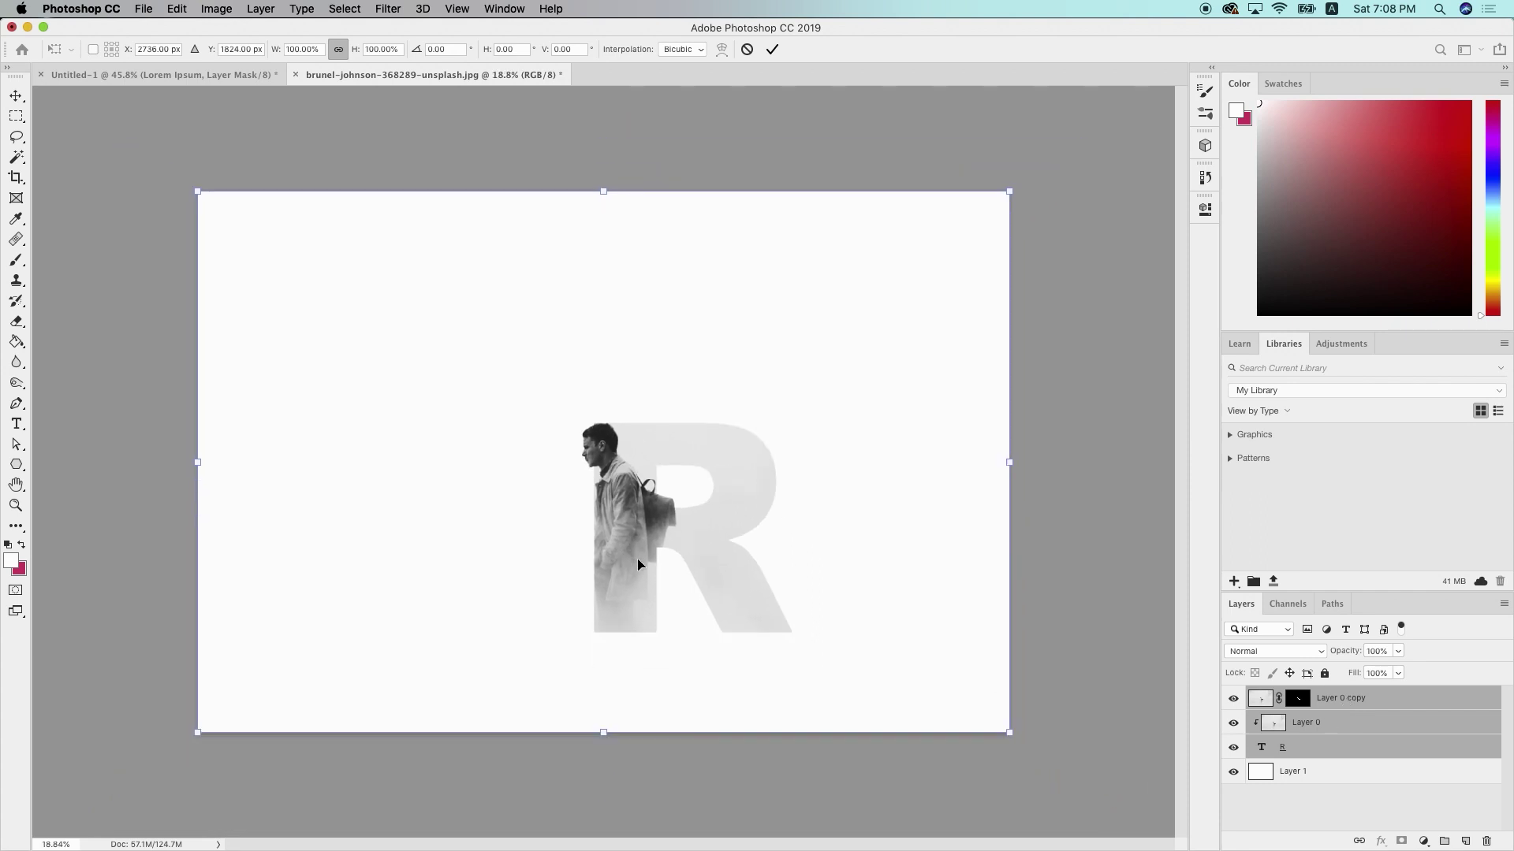
{"action": "left_click_drag", "start_coordinate": [197, 191], "coordinate": [16, 10]}
{"action": "key", "text": "super+z"}
{"action": "scroll", "coordinate": [274, 297], "scroll_direction": "down", "scroll_amount": 3}
{"action": "left_click", "coordinate": [317, 274]}
{"action": "left_click_drag", "start_coordinate": [318, 273], "coordinate": [196, 176]}
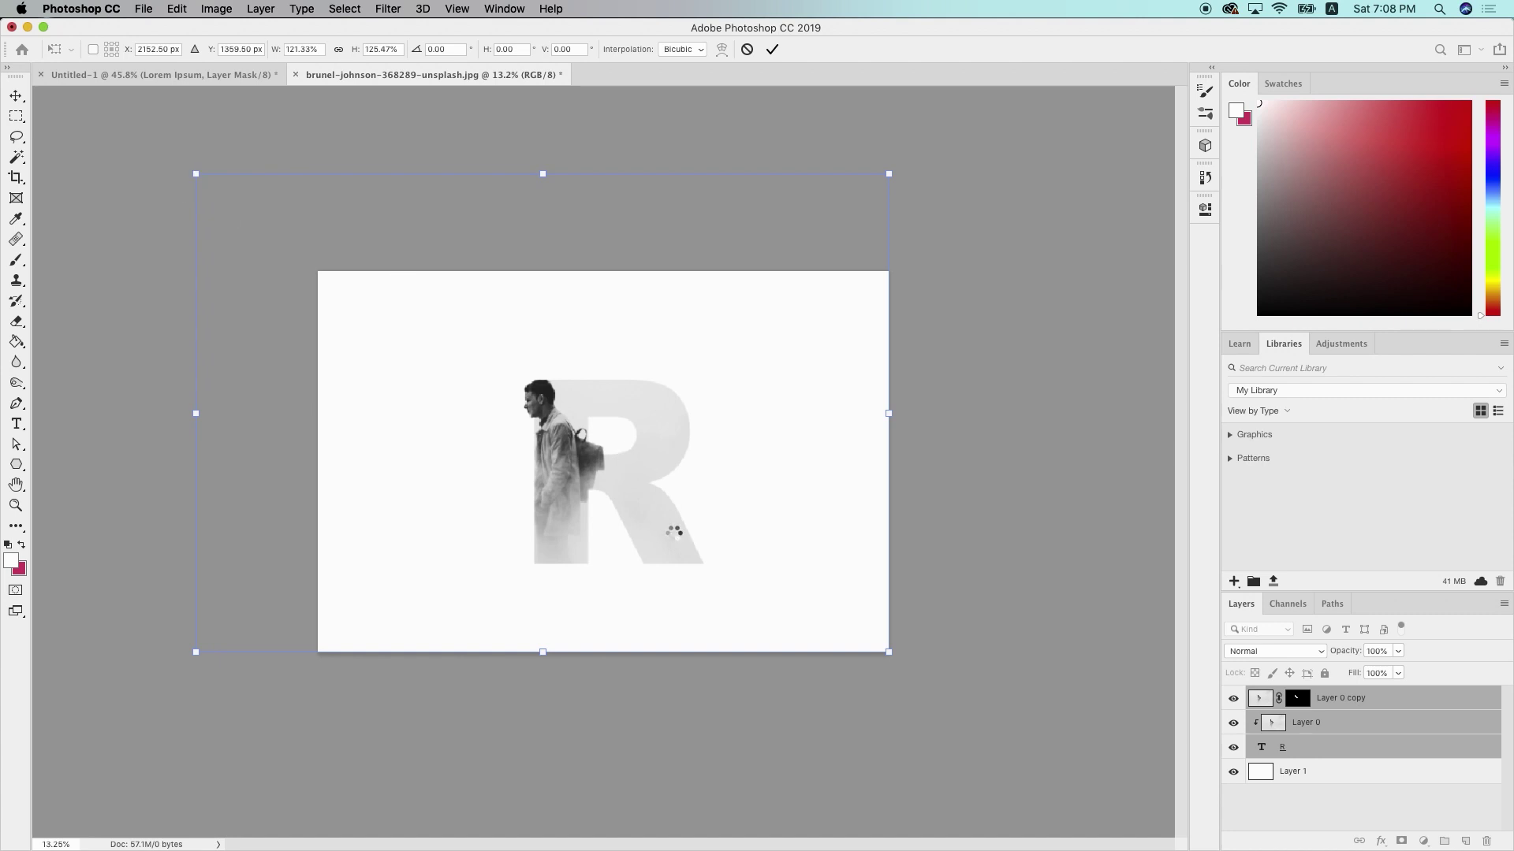
{"action": "key", "text": "Return"}
{"action": "scroll", "coordinate": [680, 544], "scroll_direction": "up", "scroll_amount": 7}
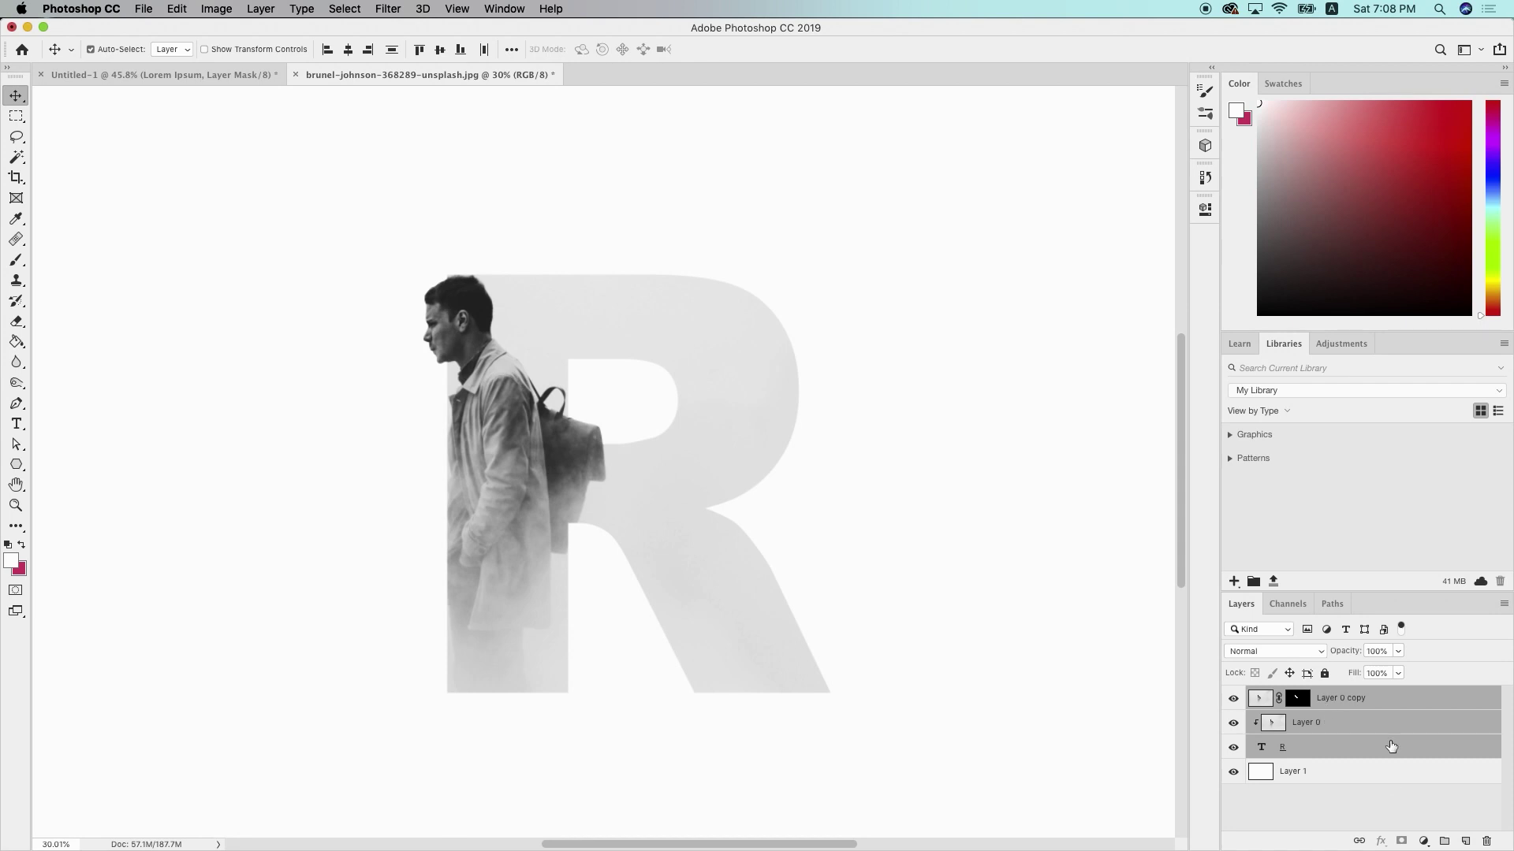
Try a Levels adjustment layer that deepens the shadows and brightens the highlights, and delete the adjustment layer
{"action": "left_click", "coordinate": [1424, 842]}
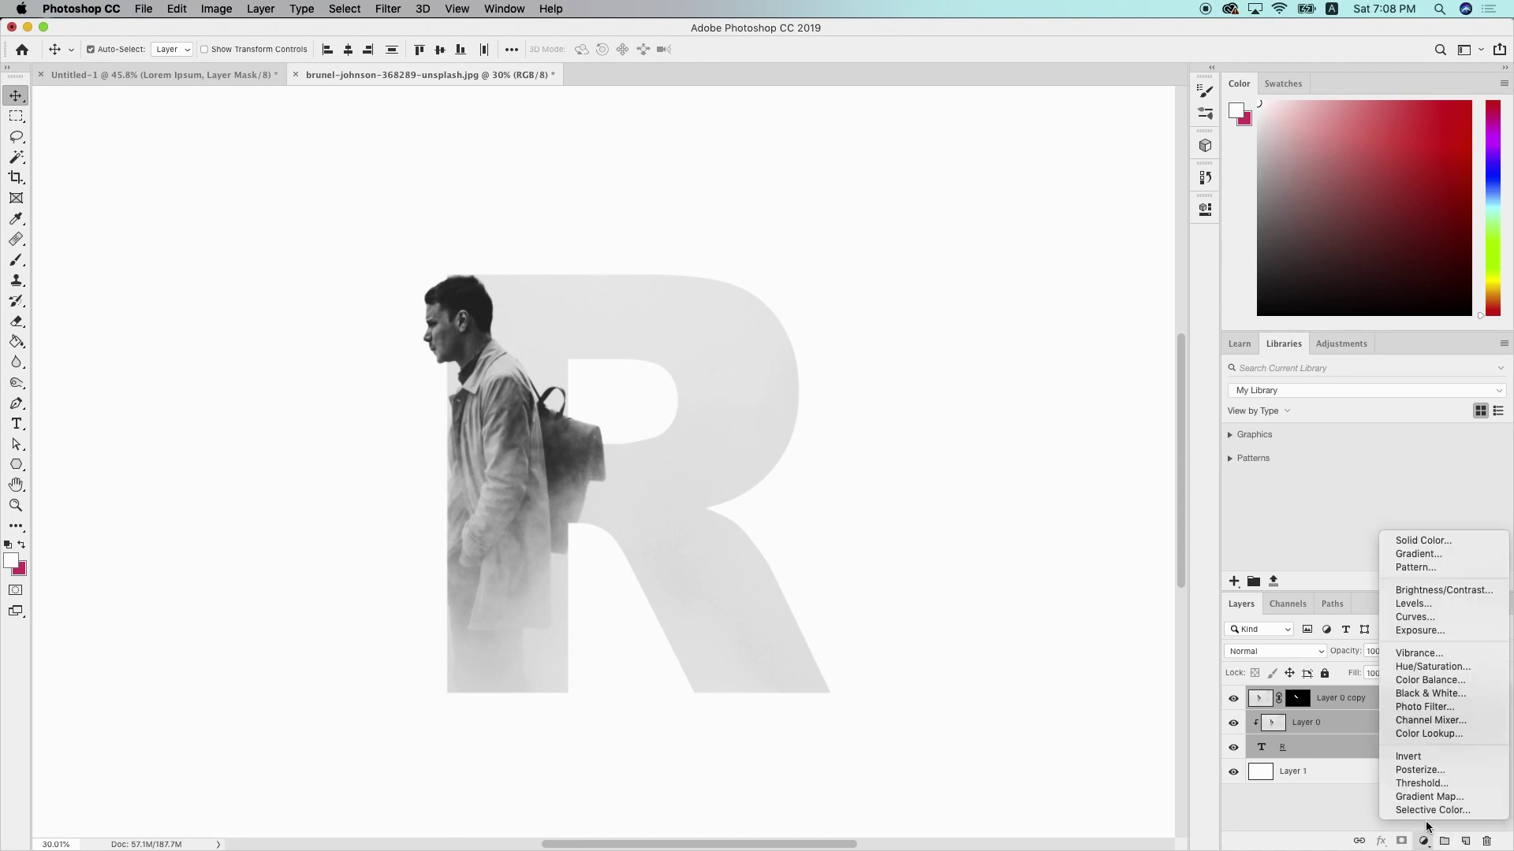
{"action": "left_click", "coordinate": [1415, 604]}
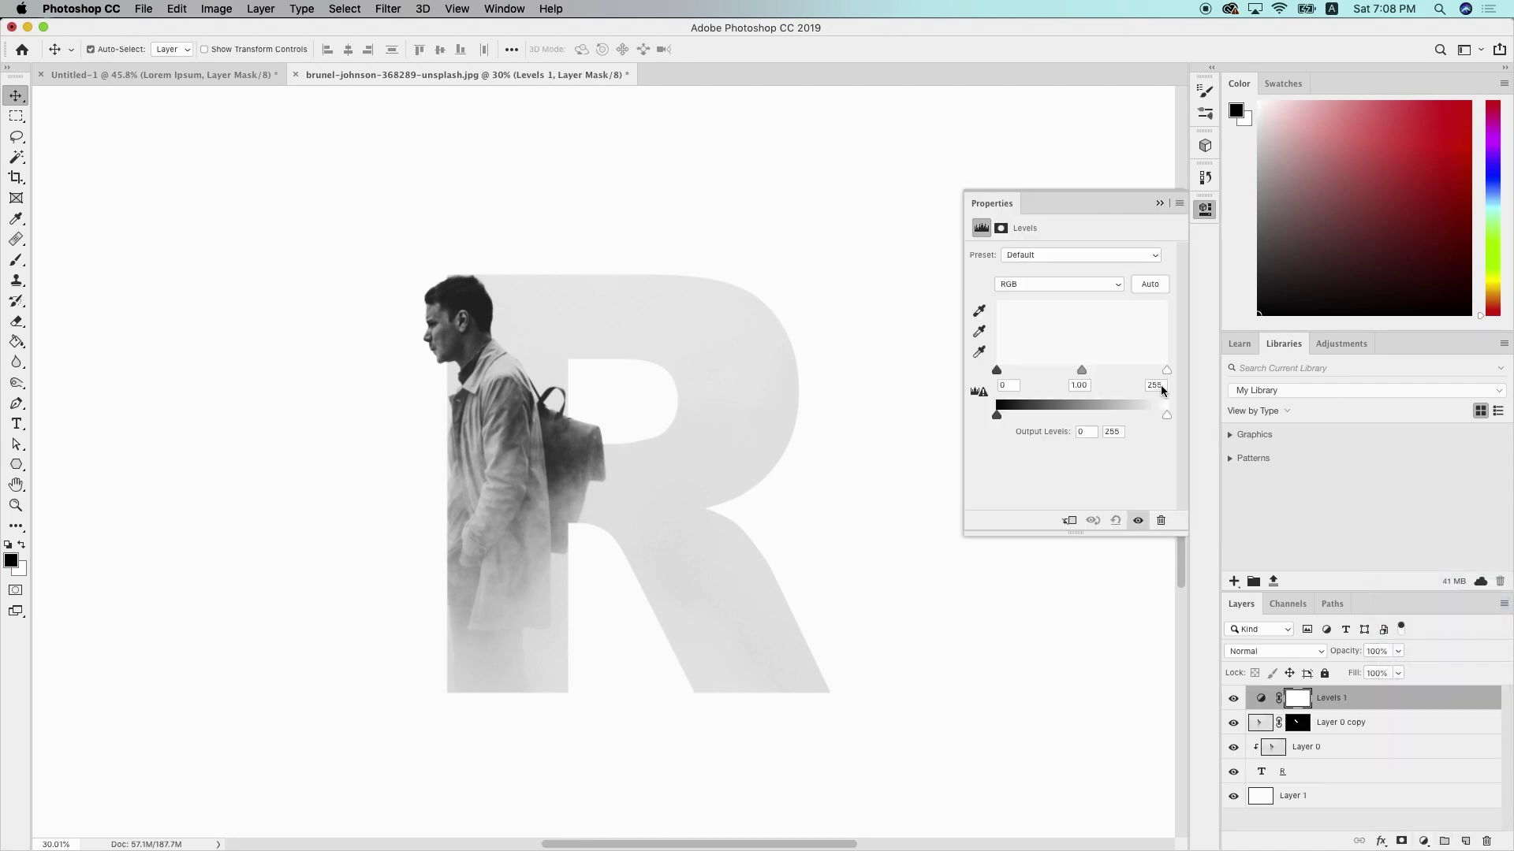
{"action": "left_click_drag", "start_coordinate": [997, 371], "coordinate": [1026, 373]}
{"action": "left_click_drag", "start_coordinate": [1167, 371], "coordinate": [1155, 371]}
{"action": "left_click", "coordinate": [1160, 202]}
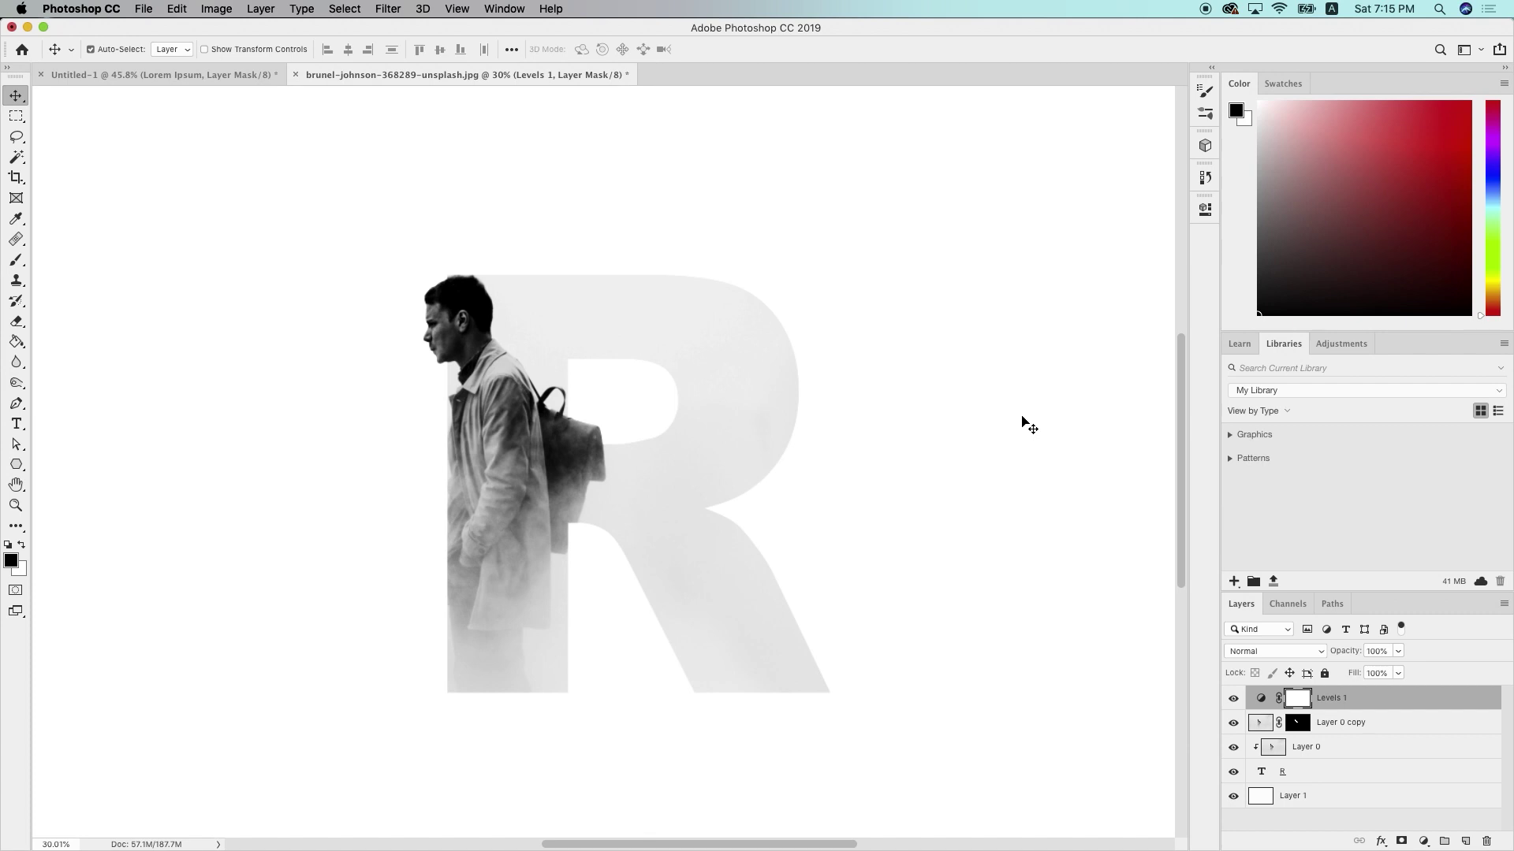
{"action": "key", "text": "Delete"}
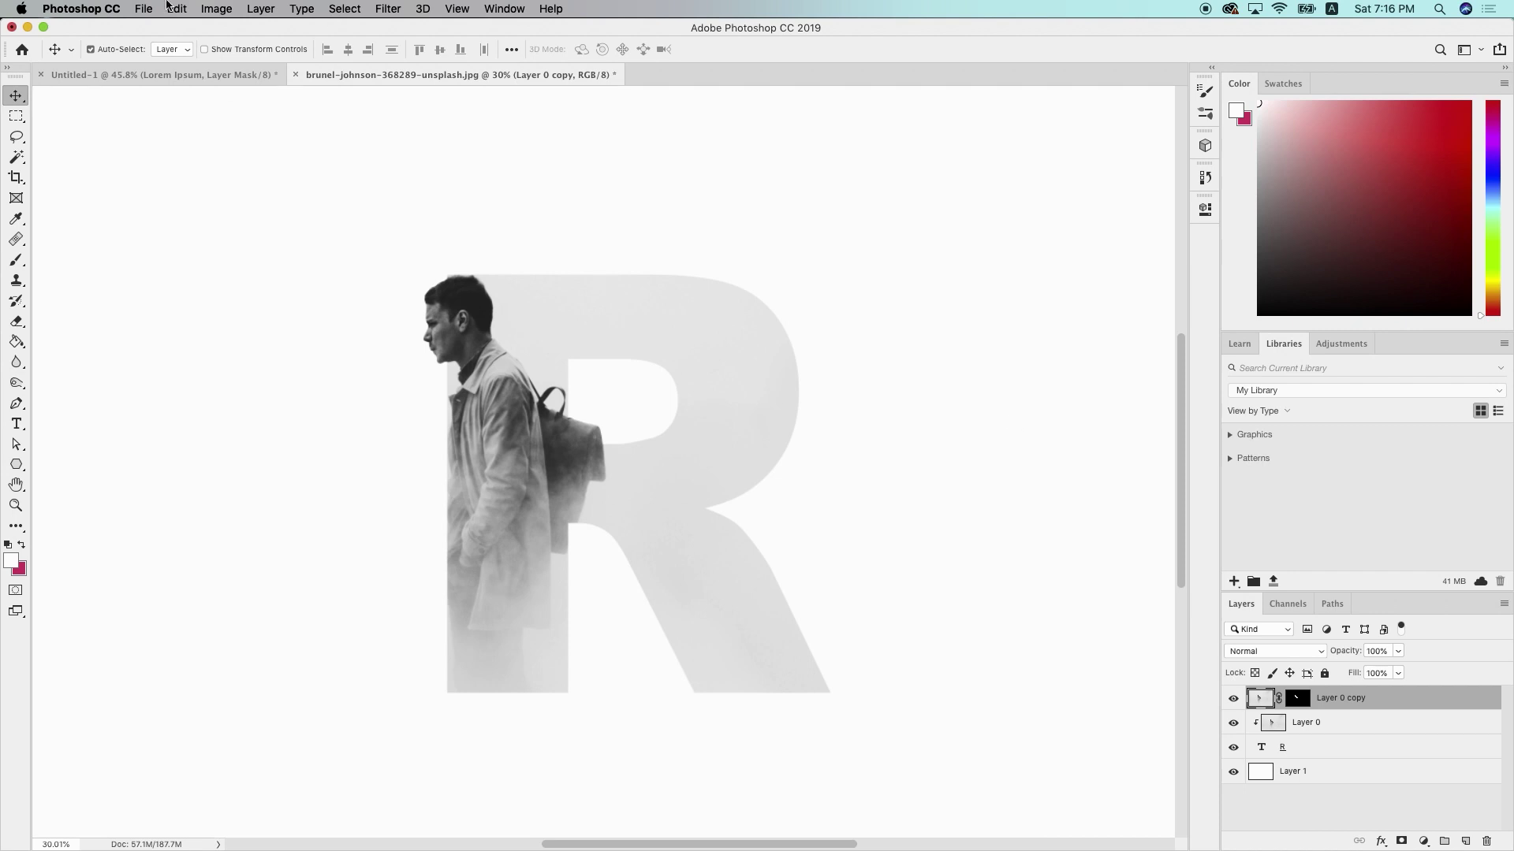
Open 02.jpeg and 06.jpg from the 07 folder in Photoshop as separate documents
{"action": "left_click", "coordinate": [27, 27]}
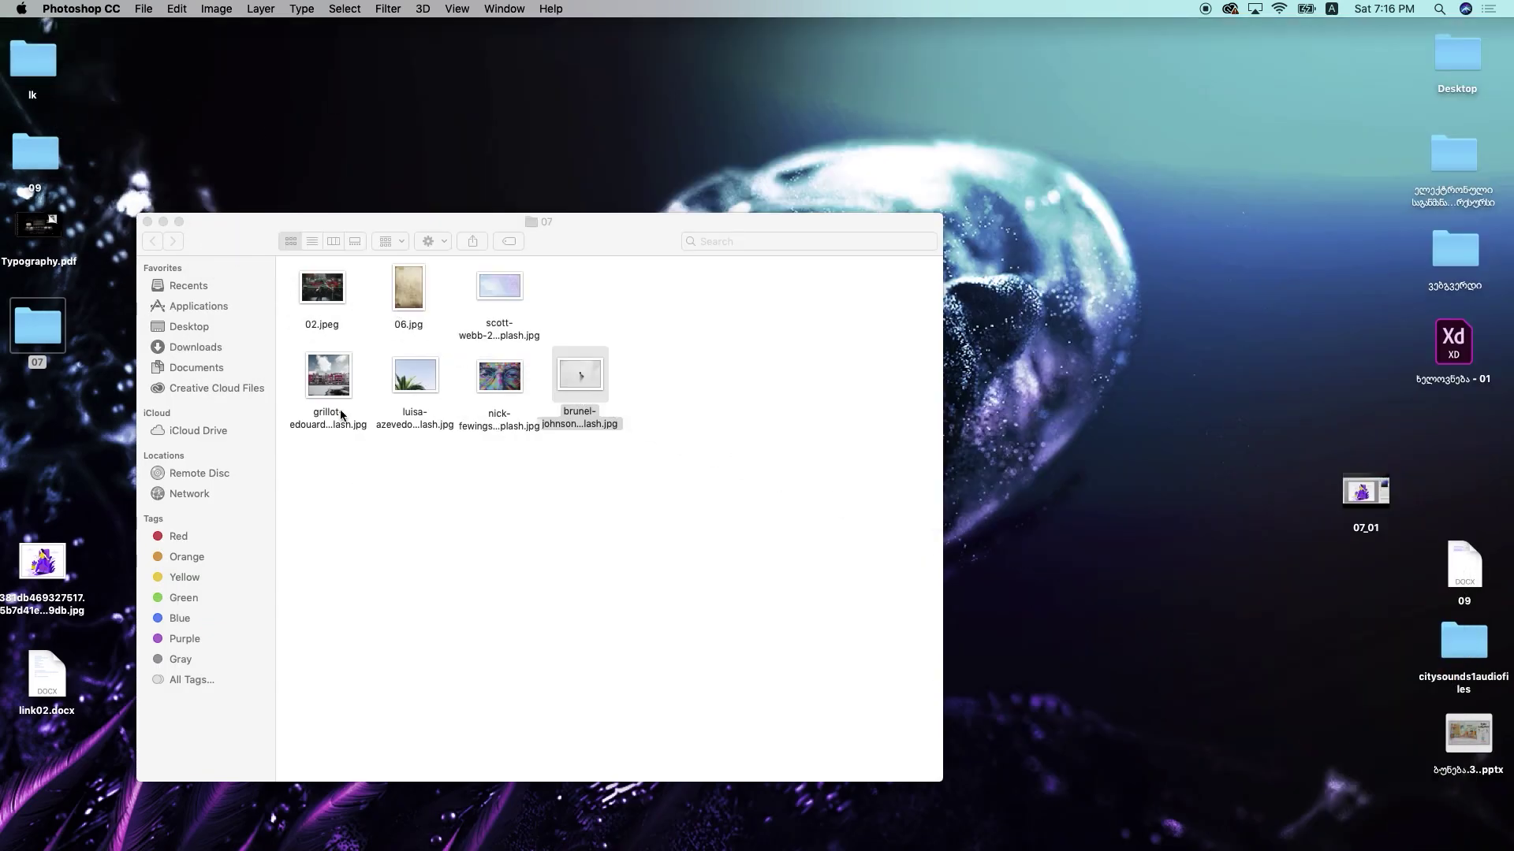
{"action": "left_click", "coordinate": [323, 288]}
{"action": "mouse_move", "coordinate": [946, 843]}
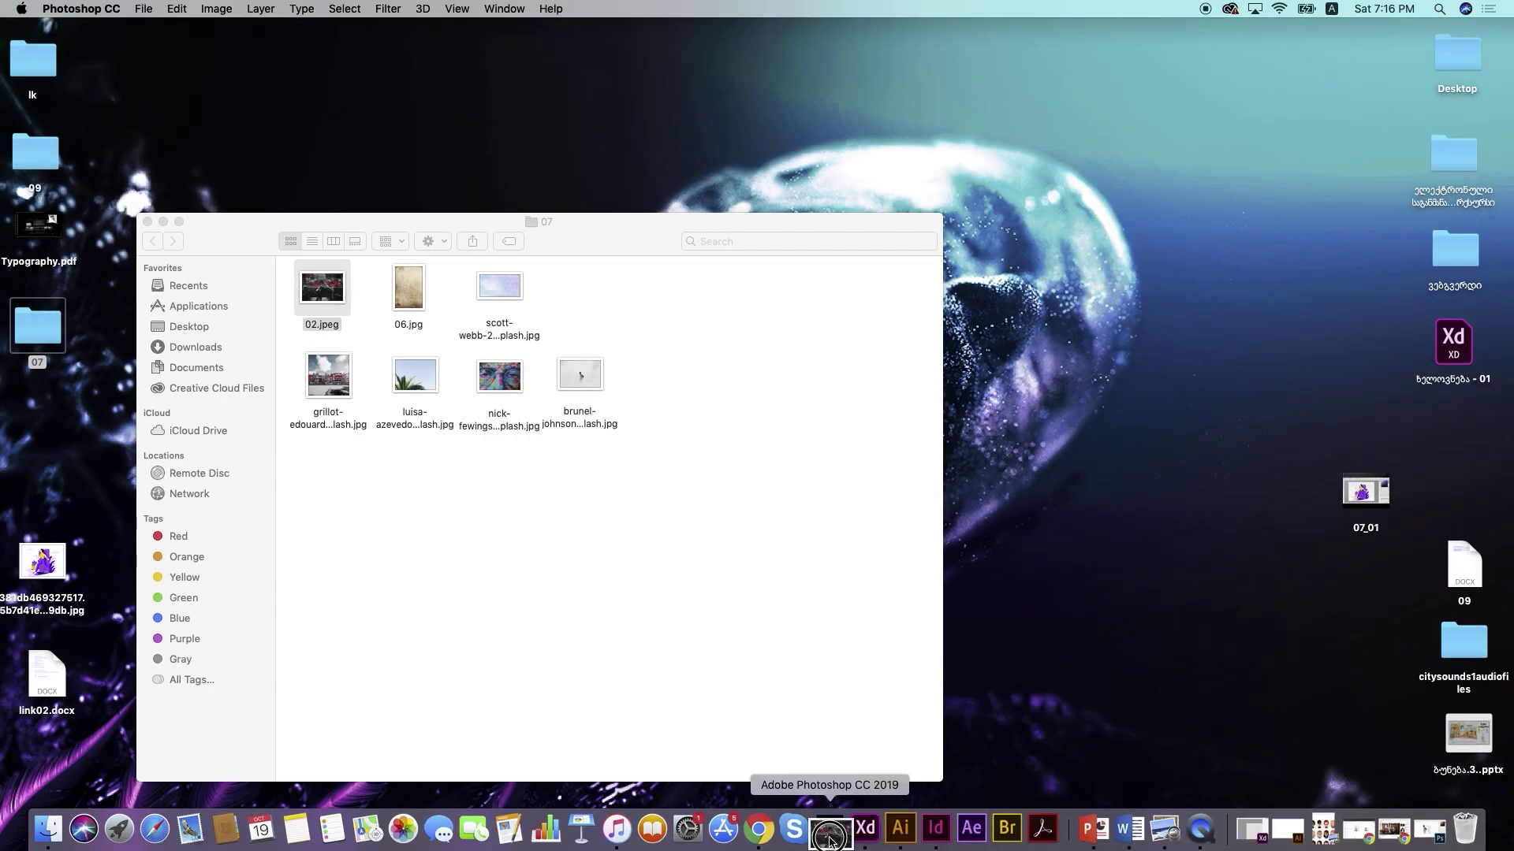
{"action": "left_click", "coordinate": [858, 841]}
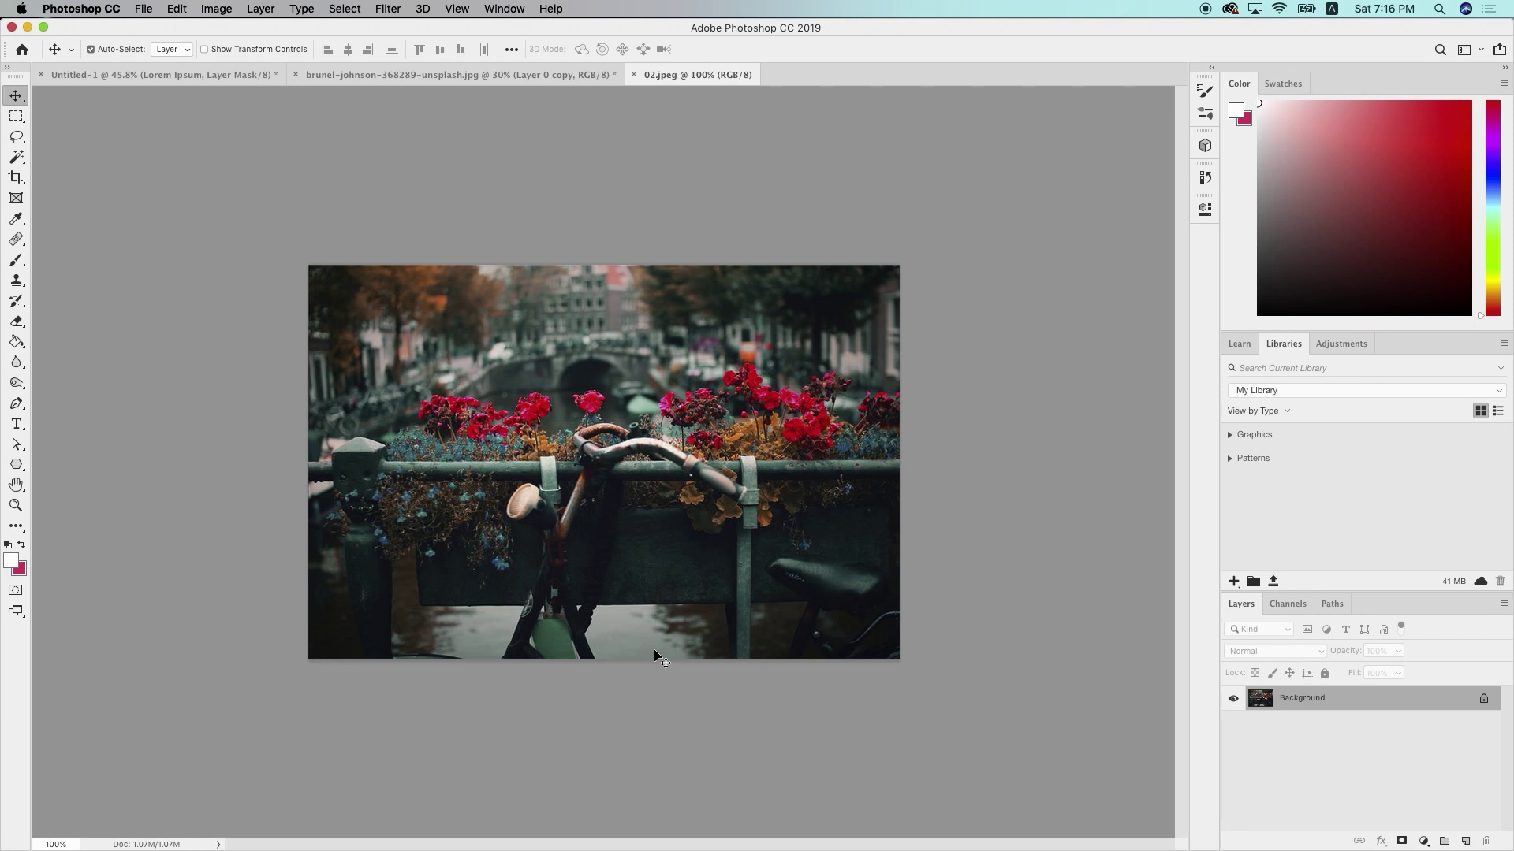
{"action": "left_click", "coordinate": [27, 27]}
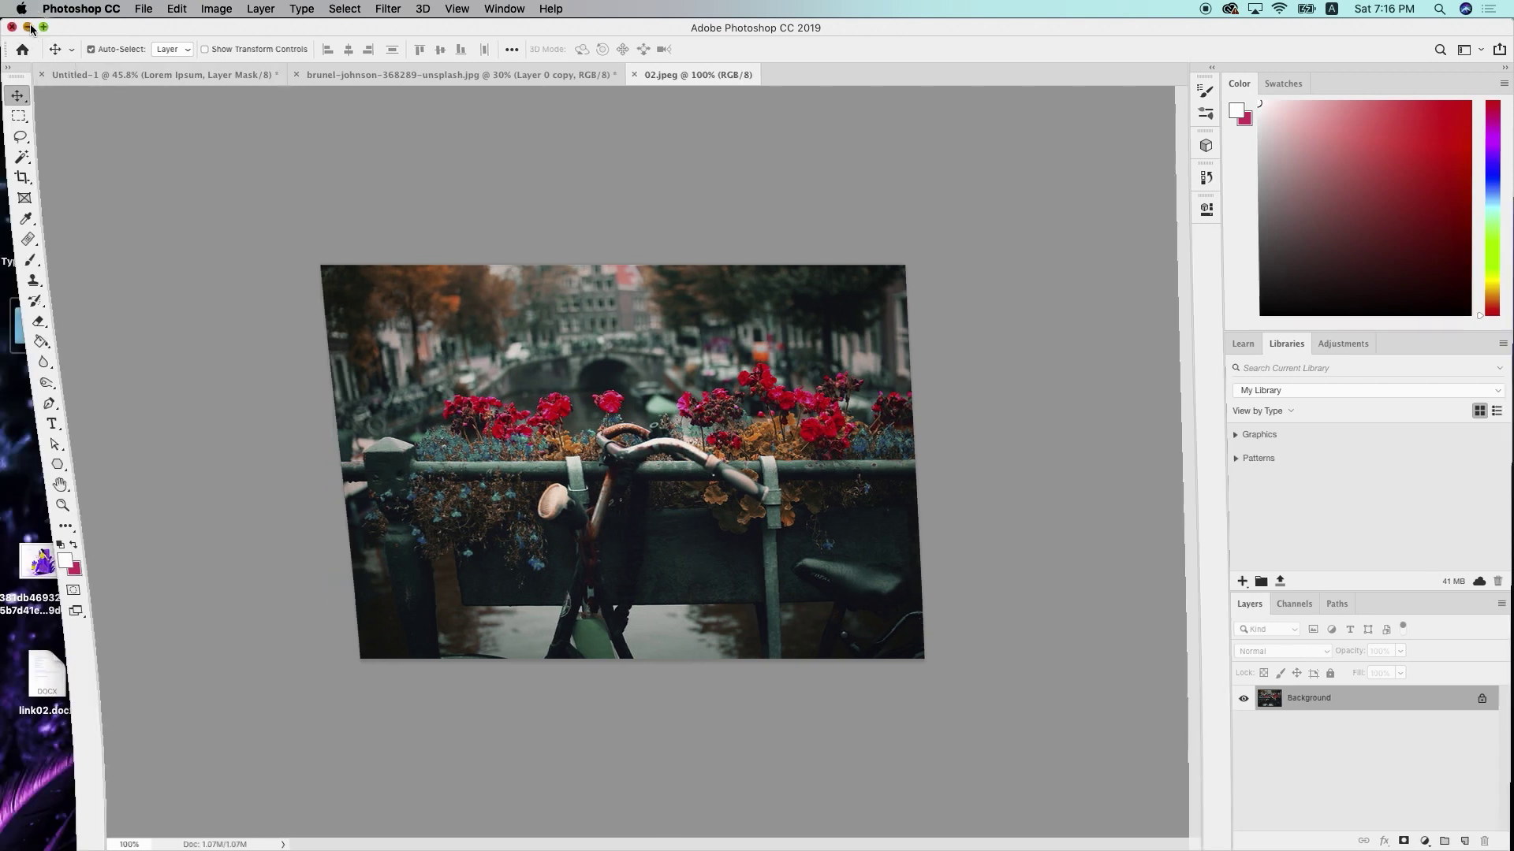
{"action": "left_click_drag", "start_coordinate": [863, 842], "coordinate": [828, 834]}
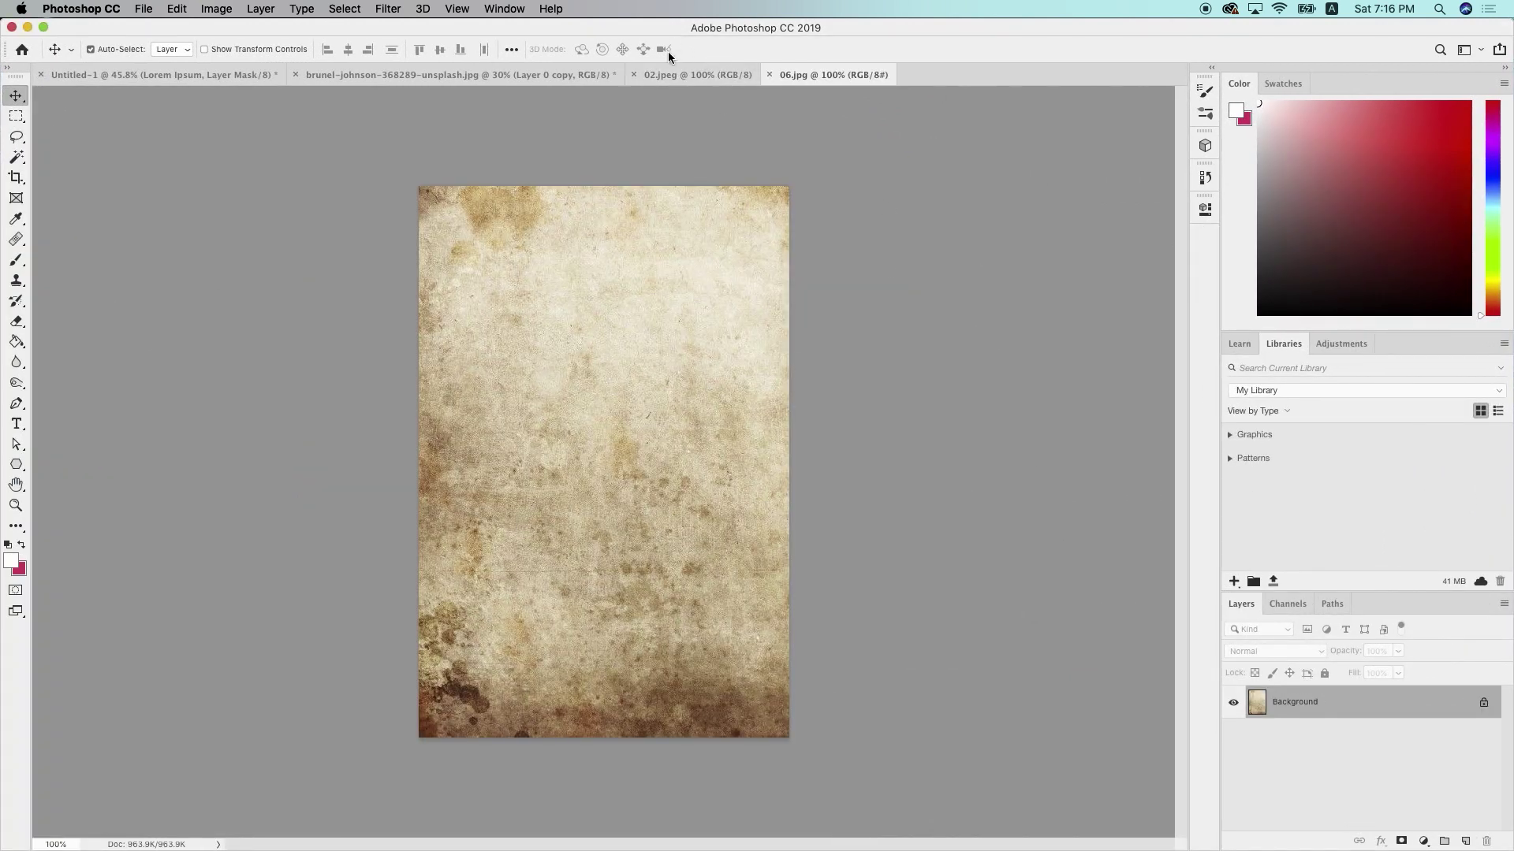
Unlock the Background layers of the 06.jpg paper texture and the 02.jpeg bicycle photo
{"action": "left_click", "coordinate": [675, 74]}
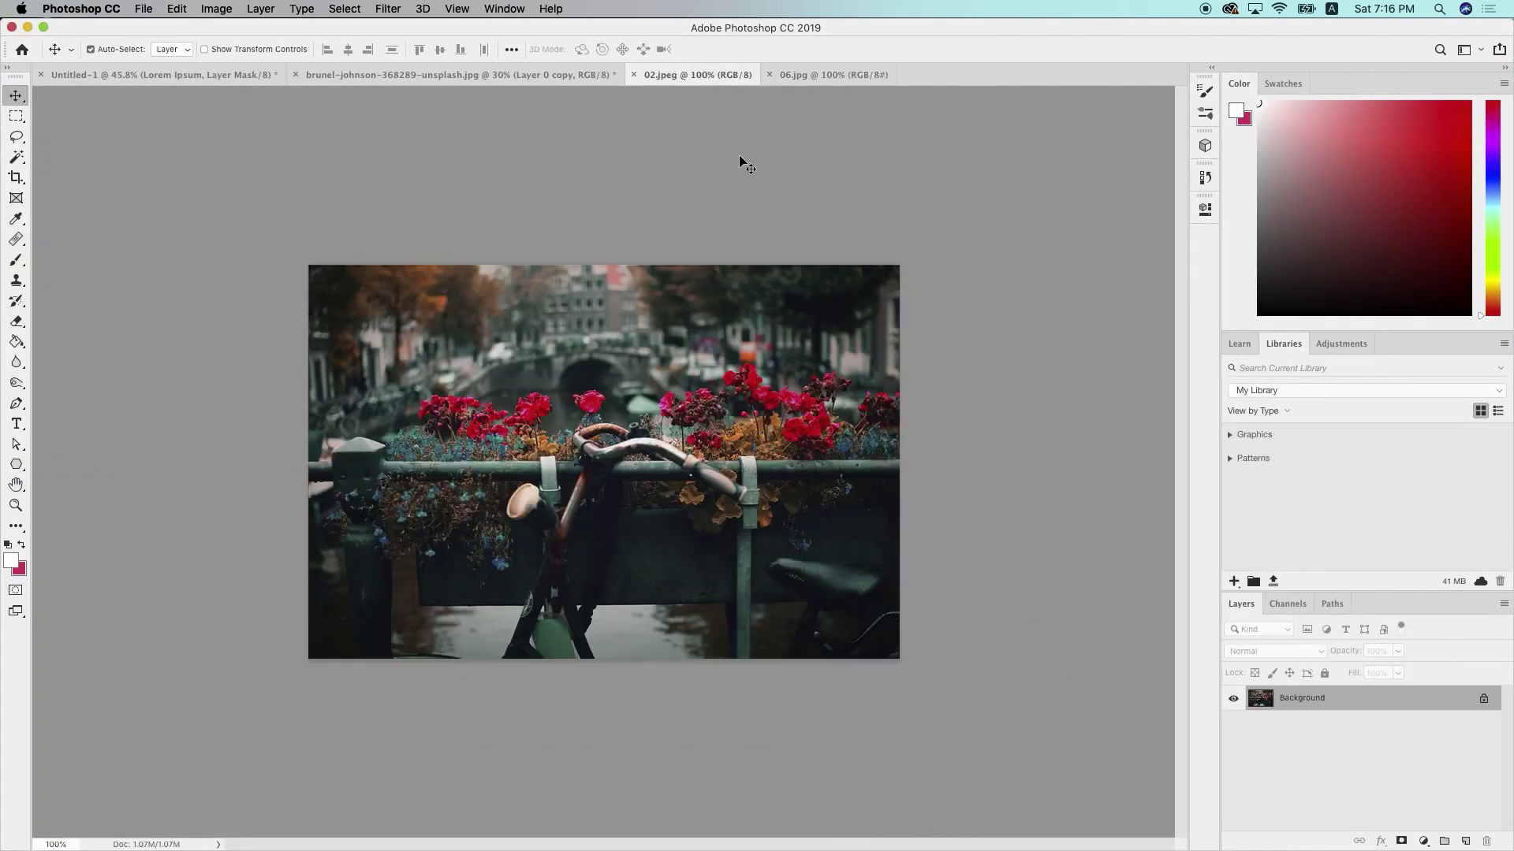
{"action": "left_click", "coordinate": [825, 74]}
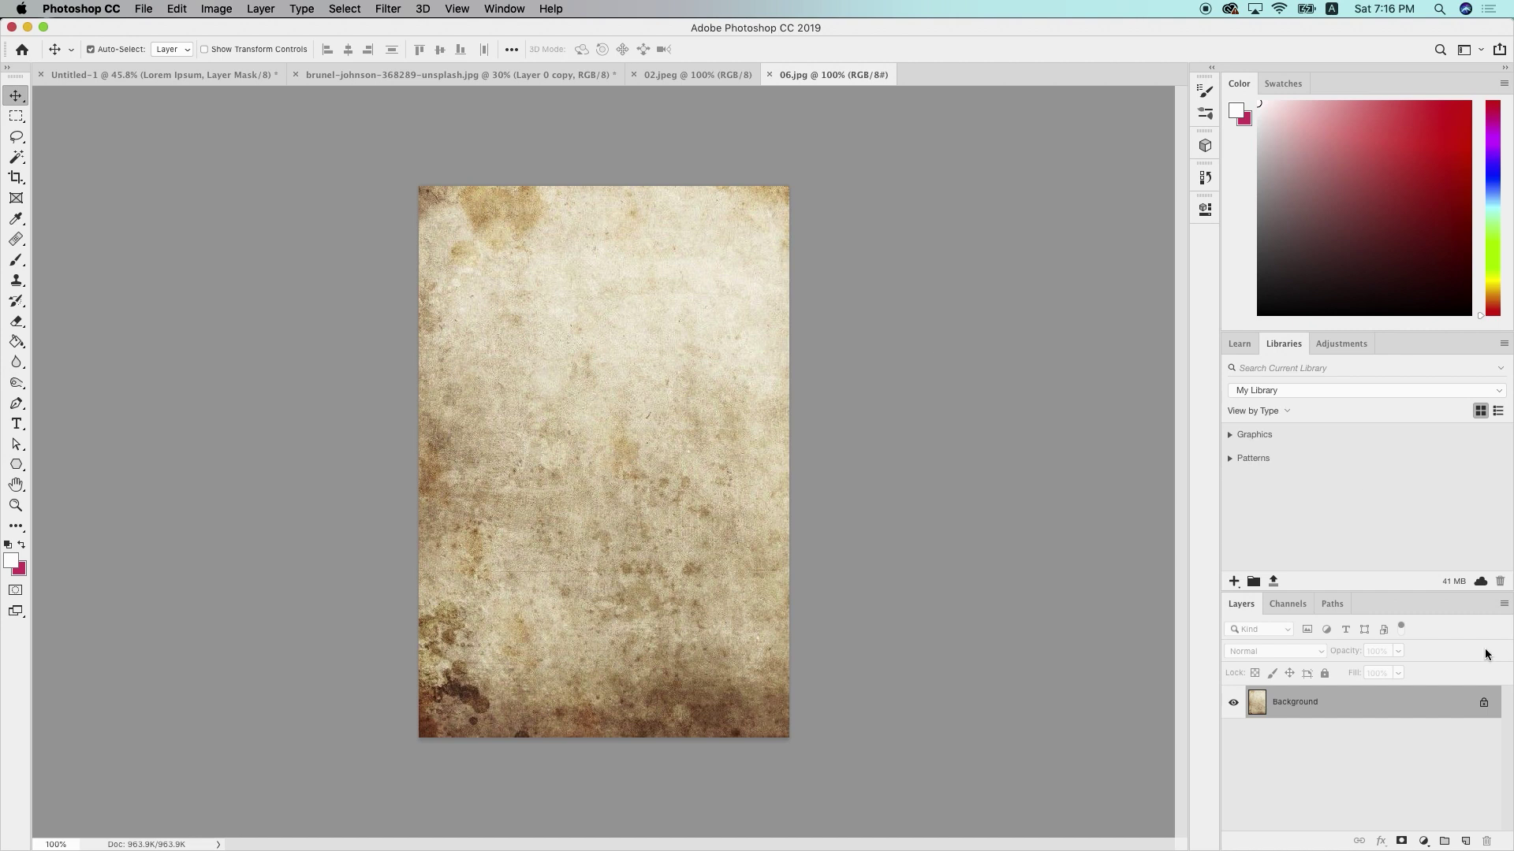
{"action": "left_click", "coordinate": [1484, 702]}
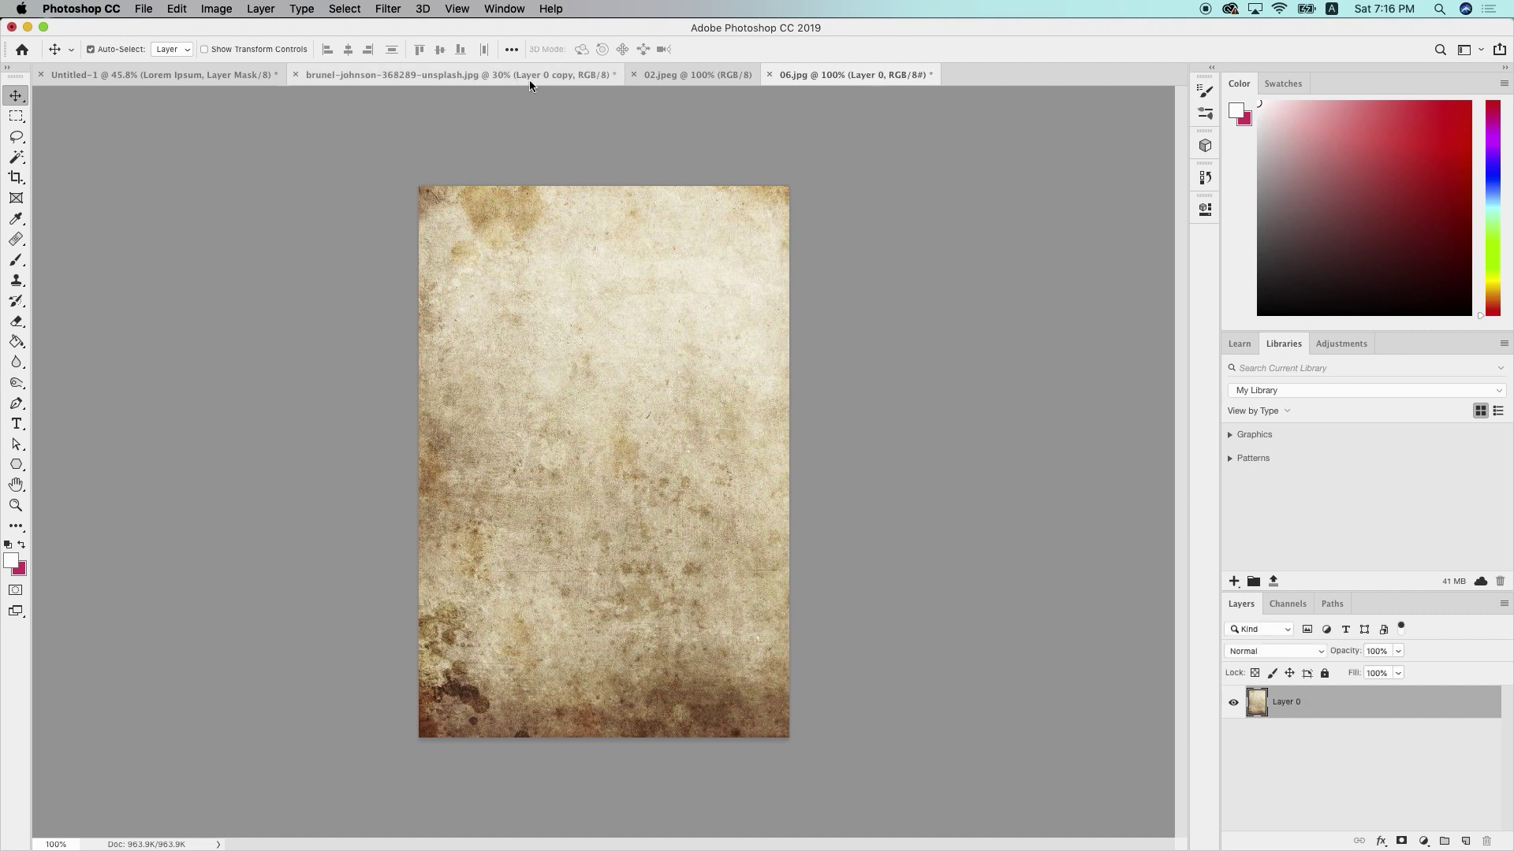
{"action": "left_click", "coordinate": [682, 76]}
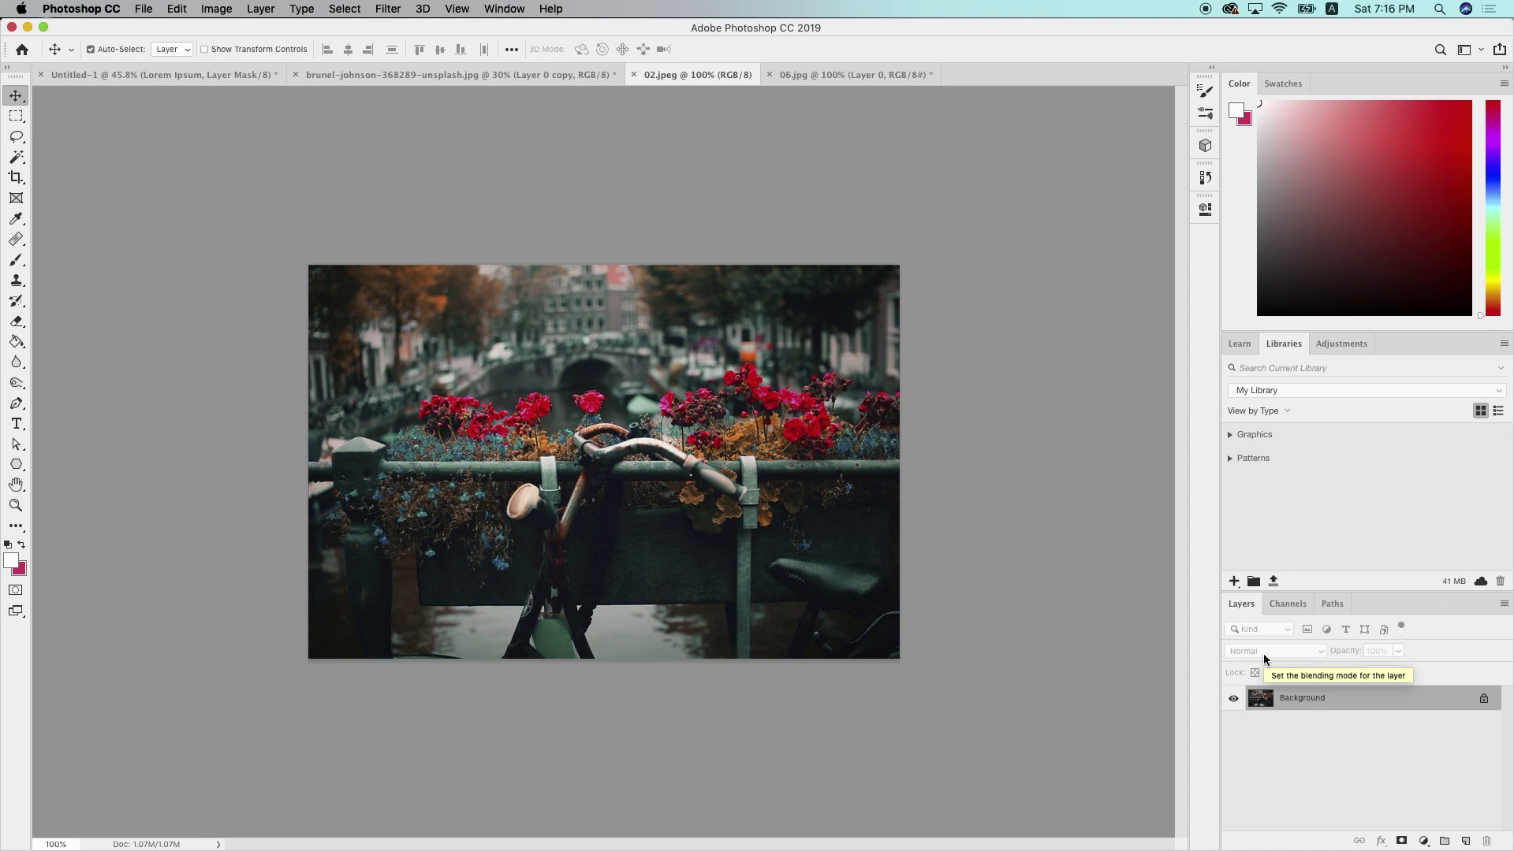
{"action": "left_click", "coordinate": [1483, 698]}
{"action": "left_click", "coordinate": [1253, 655]}
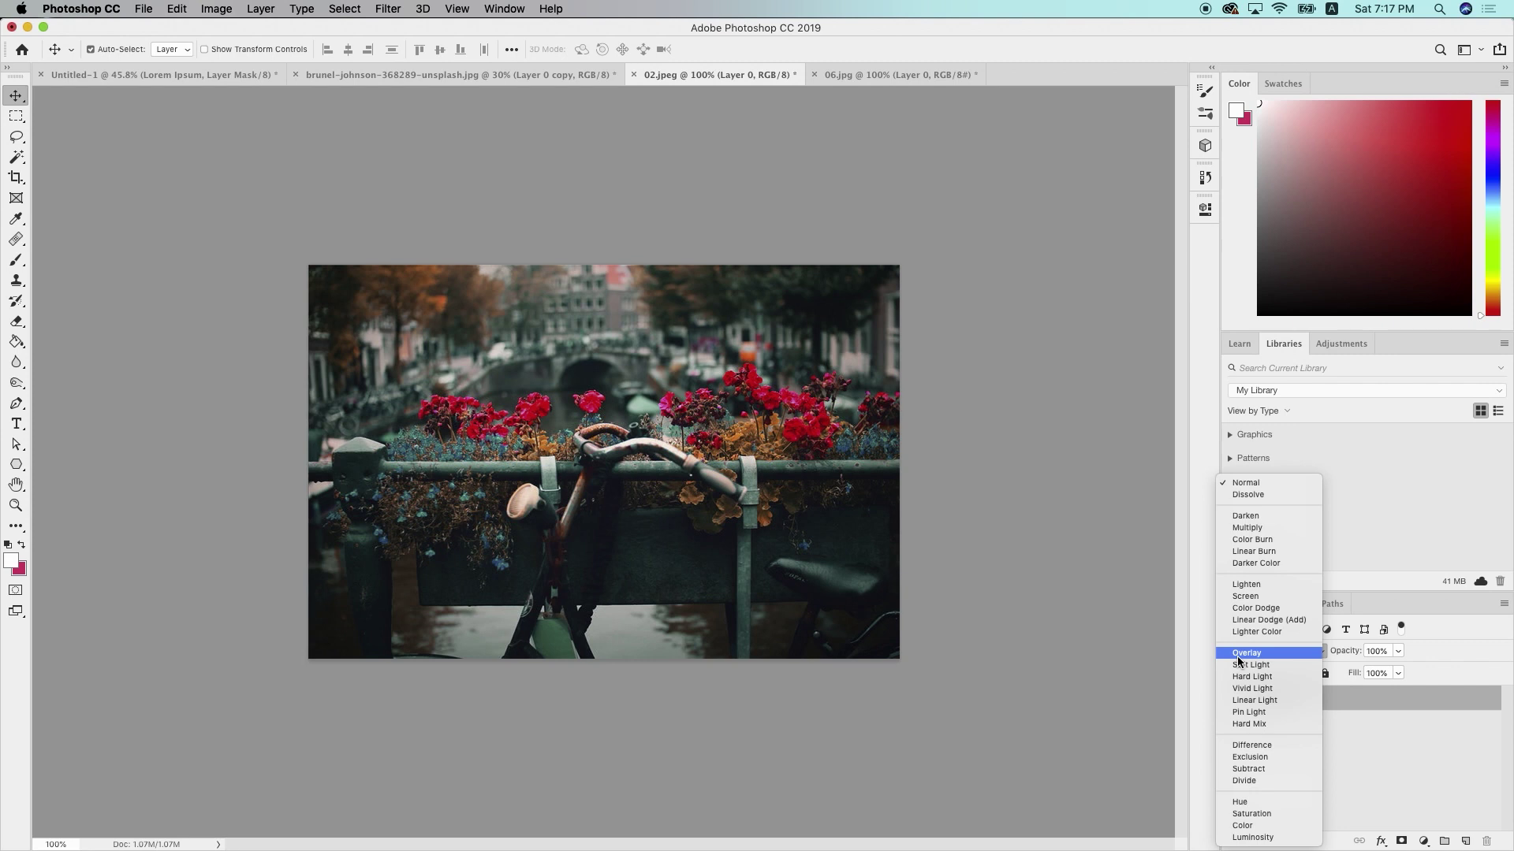
{"action": "left_click", "coordinate": [1129, 629]}
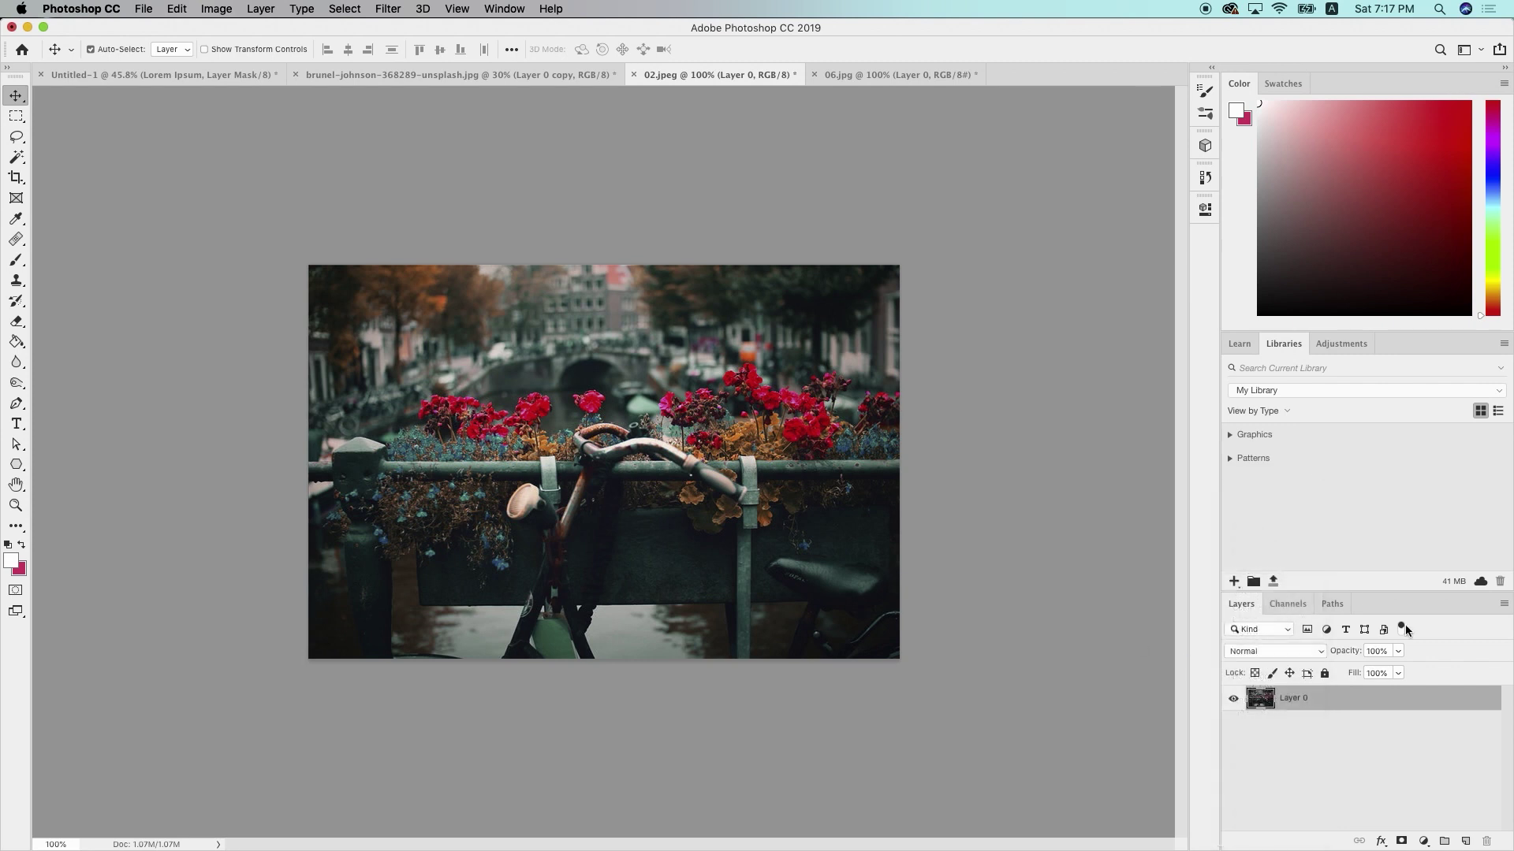
Add a new layer beneath the bicycle photo in 02.jpeg and fill it with white
{"action": "left_click", "coordinate": [1459, 839]}
{"action": "left_click_drag", "start_coordinate": [1385, 700], "coordinate": [1374, 739]}
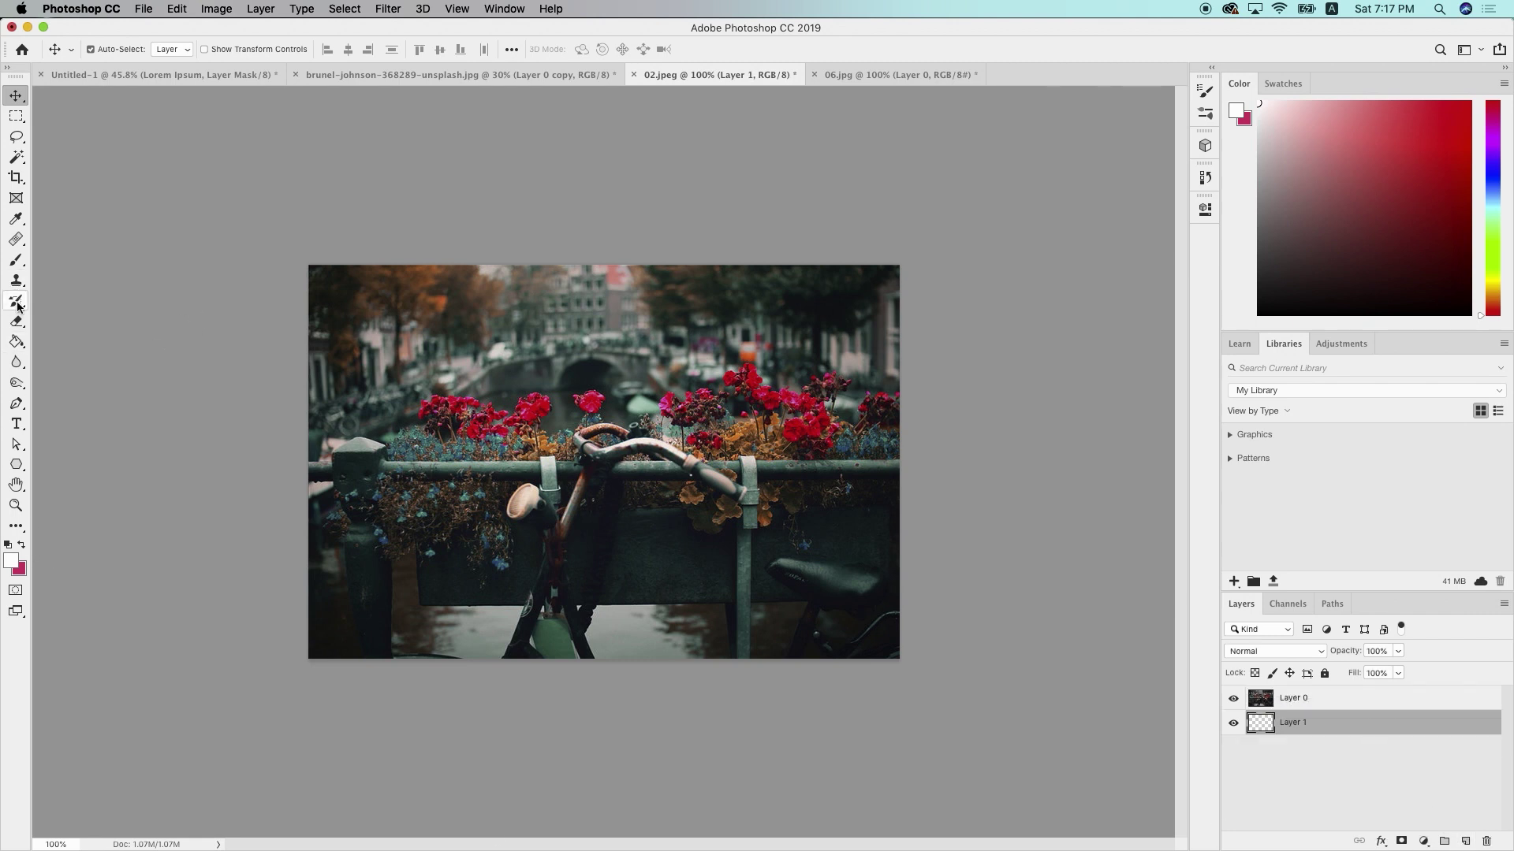
{"action": "left_click", "coordinate": [17, 342]}
{"action": "left_click", "coordinate": [416, 341]}
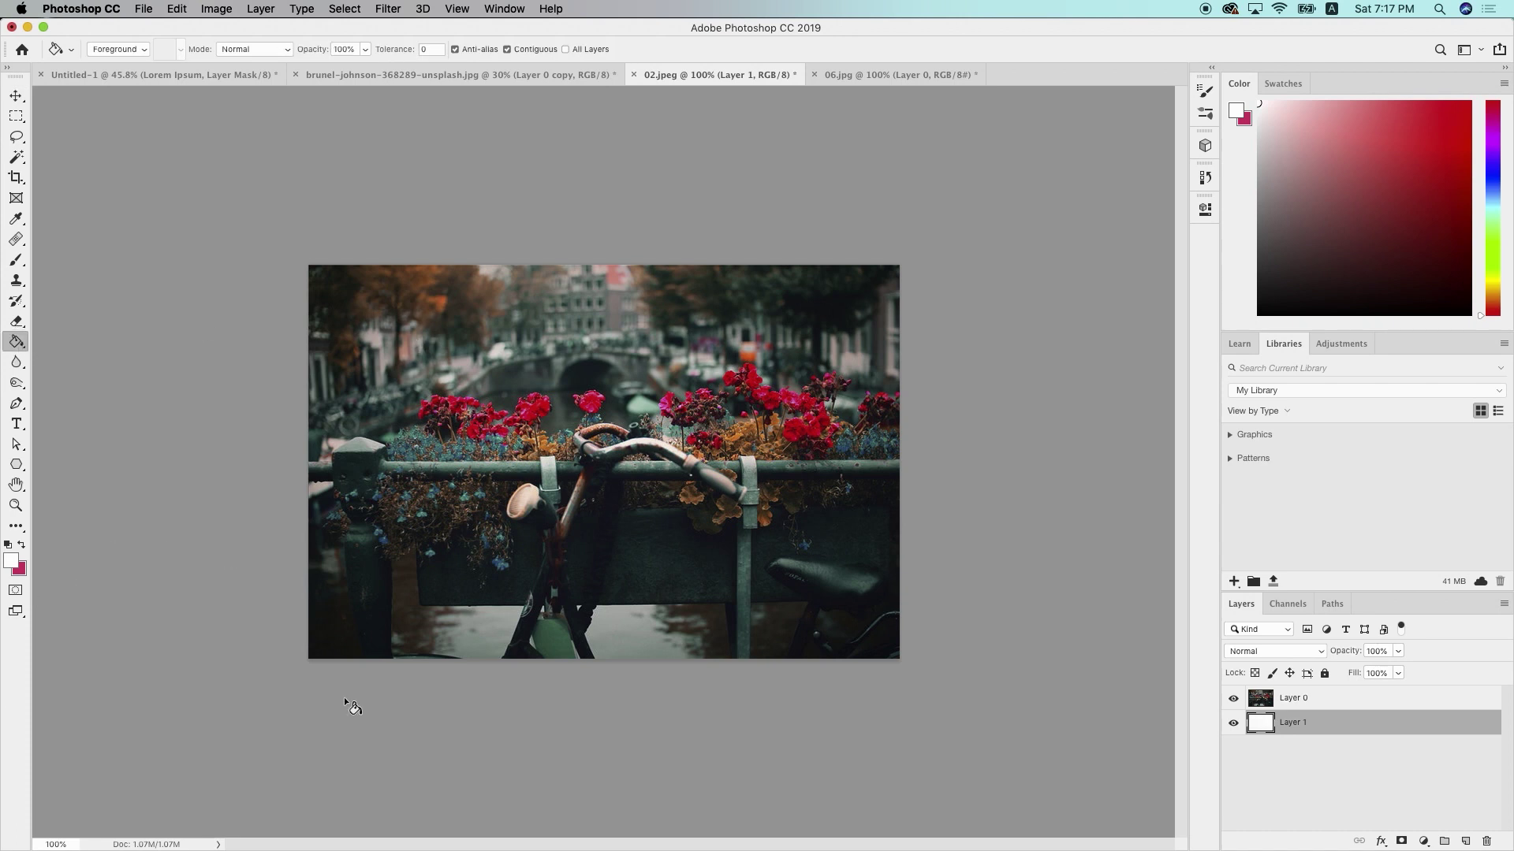
Add a layer mask to the bicycle photo's Layer 0 and show the mask itself on the canvas
{"action": "left_click", "coordinate": [1363, 697]}
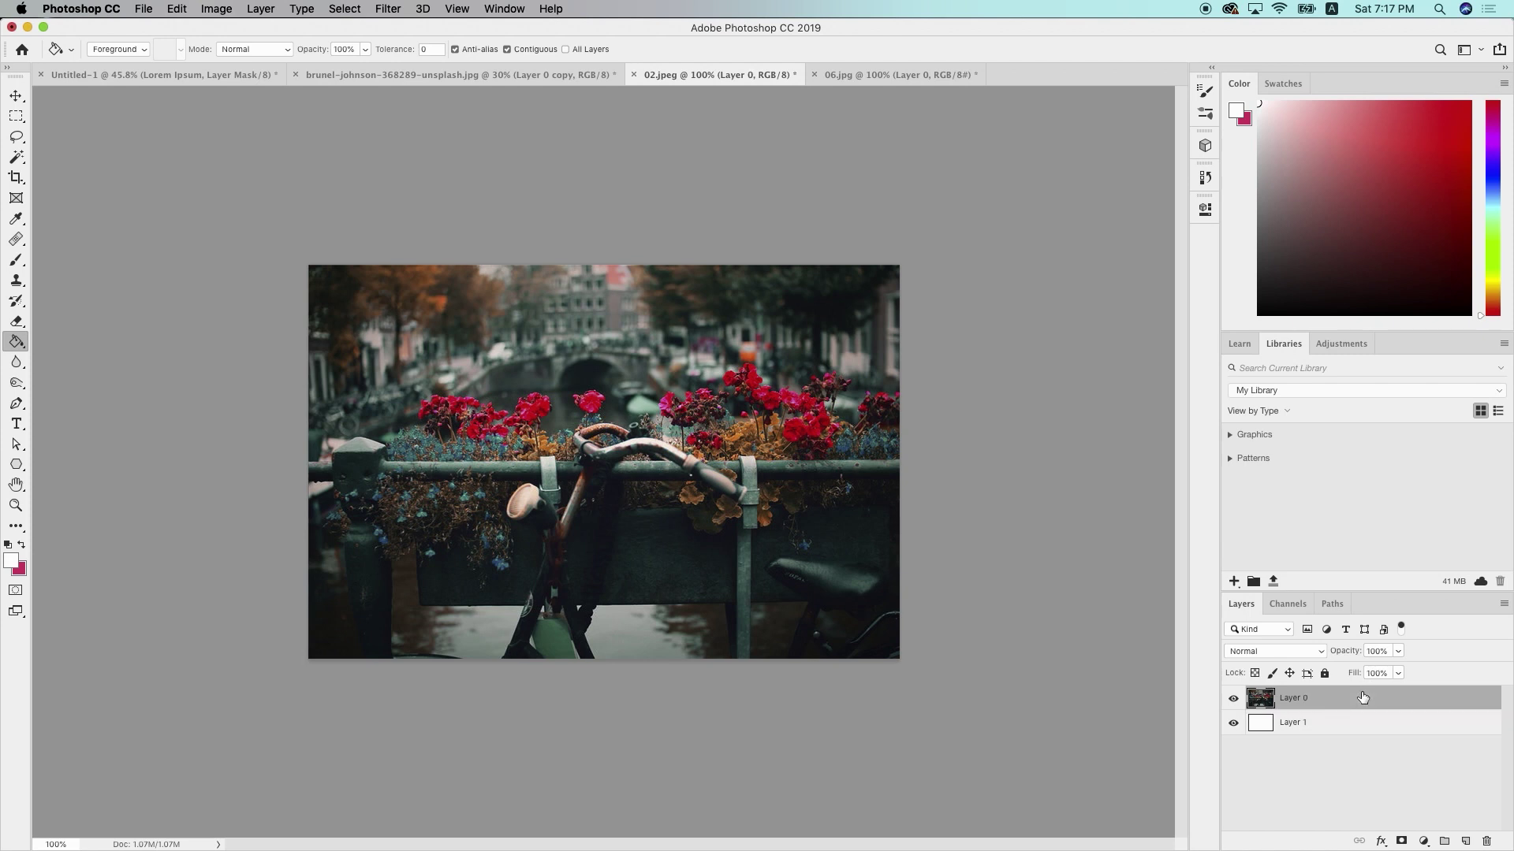
{"action": "left_click", "coordinate": [1402, 842]}
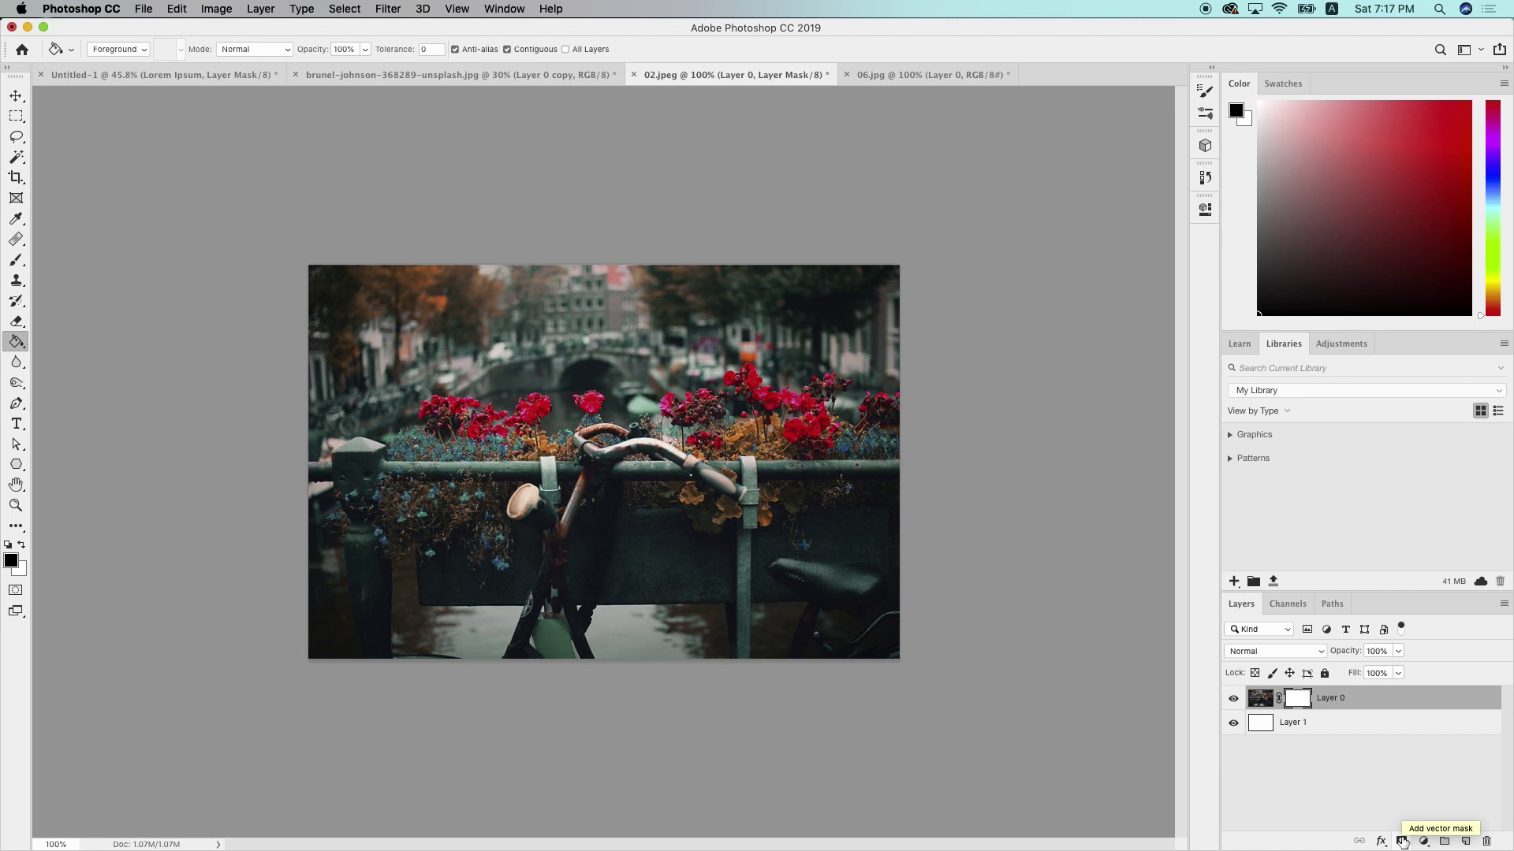
{"action": "left_click", "coordinate": [1299, 702], "text": "alt"}
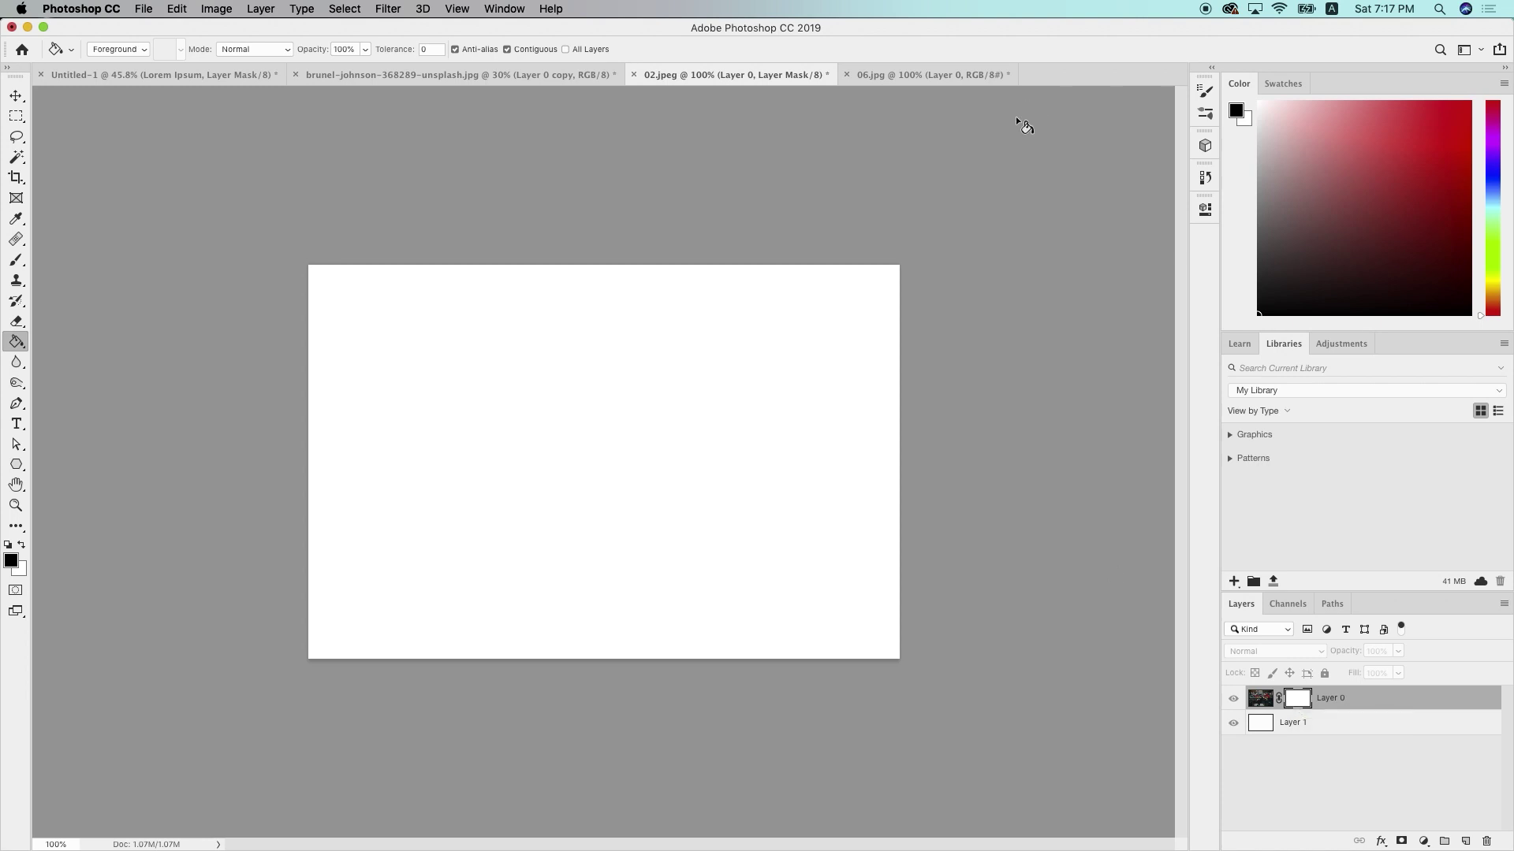
Copy the entire 06.jpg paper texture and paste it into the displayed layer mask of the bicycle photo in 02.jpeg
{"action": "left_click", "coordinate": [913, 74]}
{"action": "key", "text": "v"}
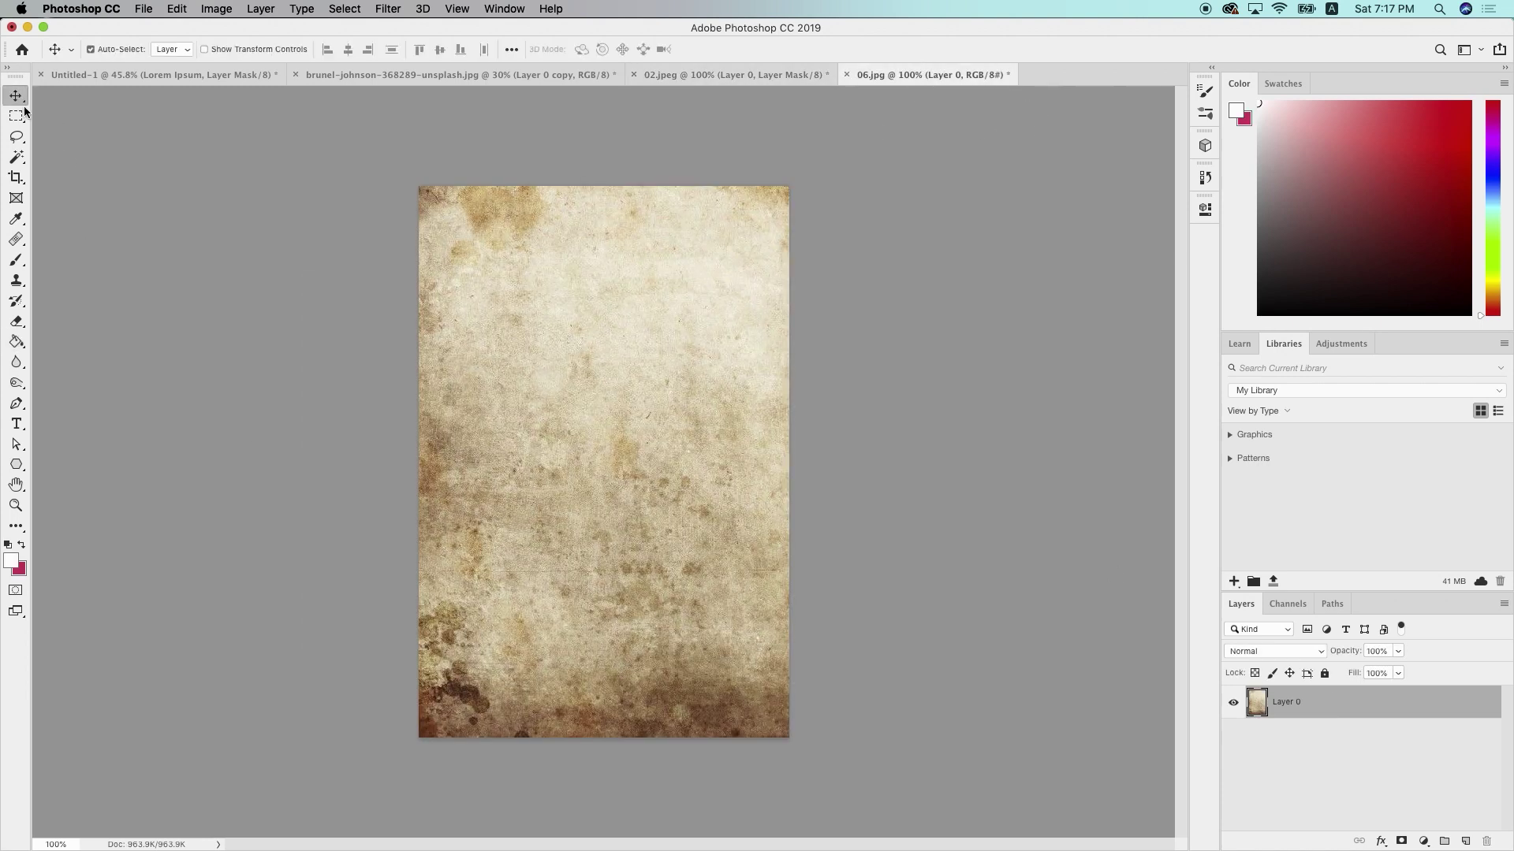
{"action": "key", "text": "super+a"}
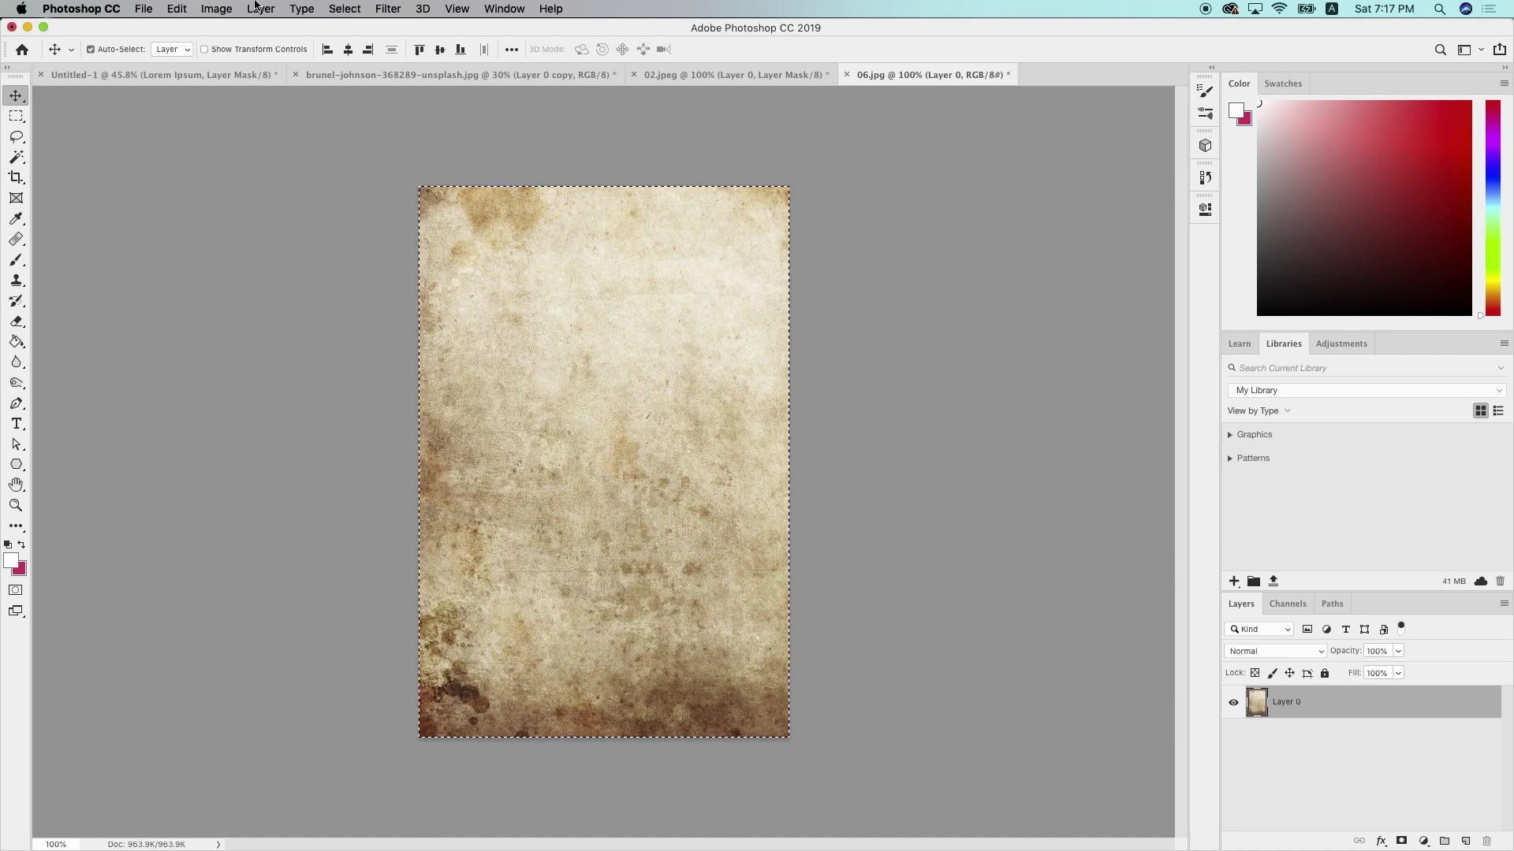
{"action": "left_click", "coordinate": [338, 8]}
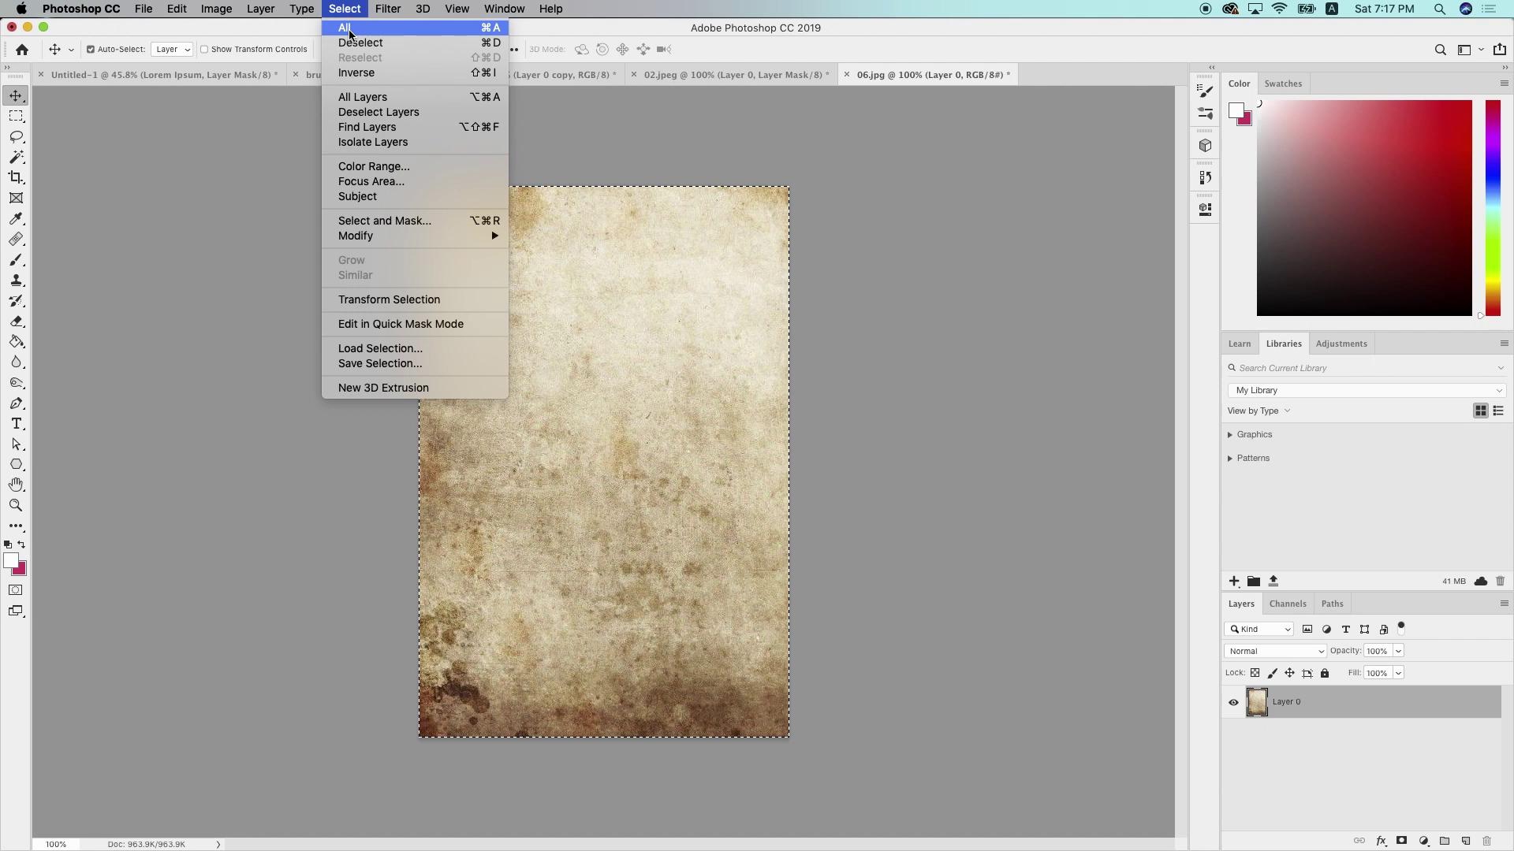
{"action": "left_click", "coordinate": [349, 31]}
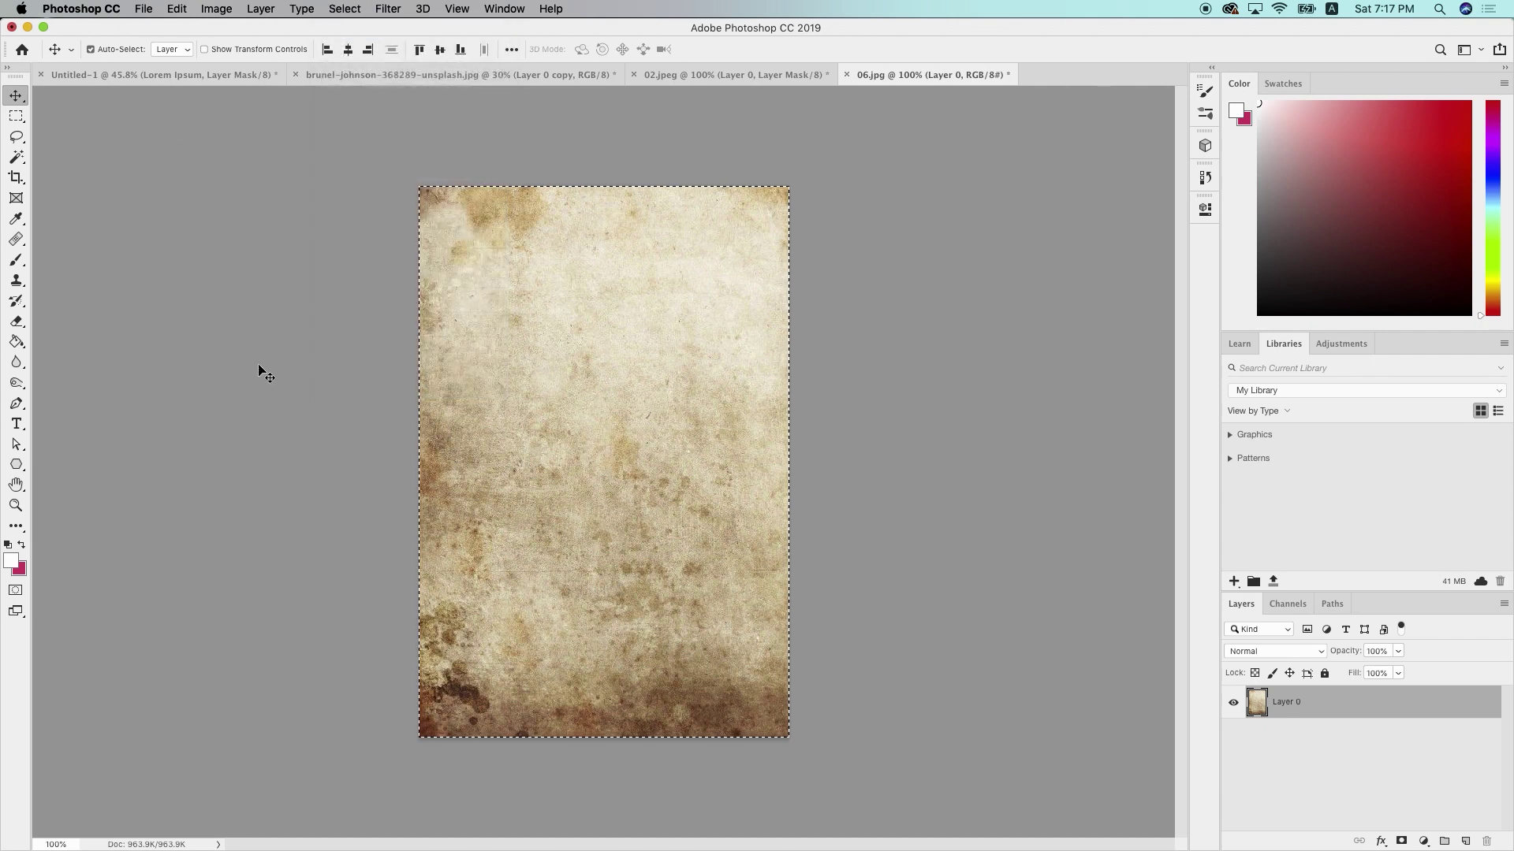
{"action": "key", "text": "super"}
{"action": "left_click", "coordinate": [748, 76]}
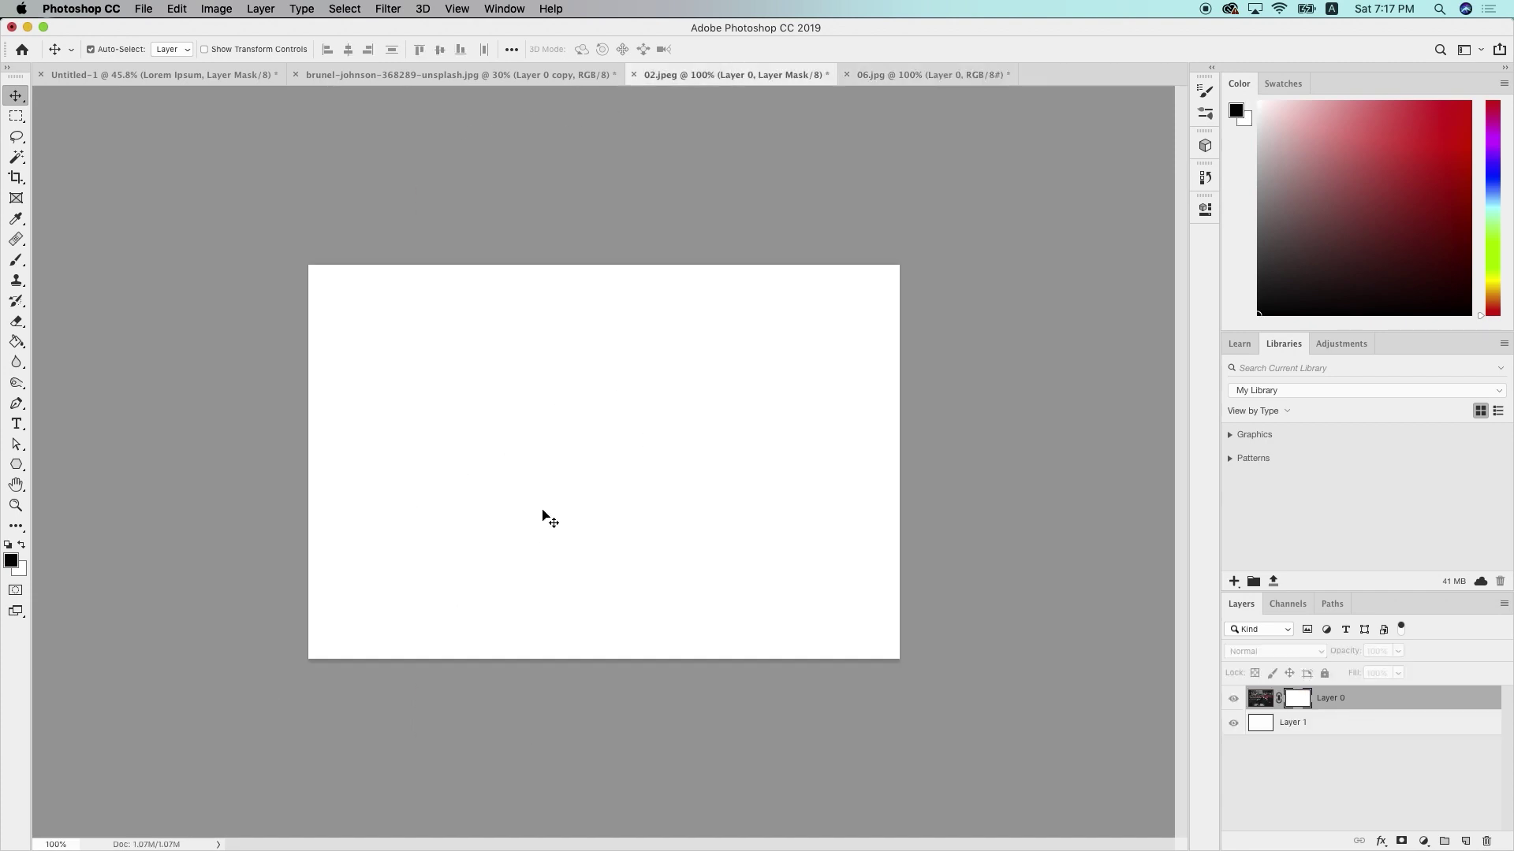
{"action": "key", "text": "super+v"}
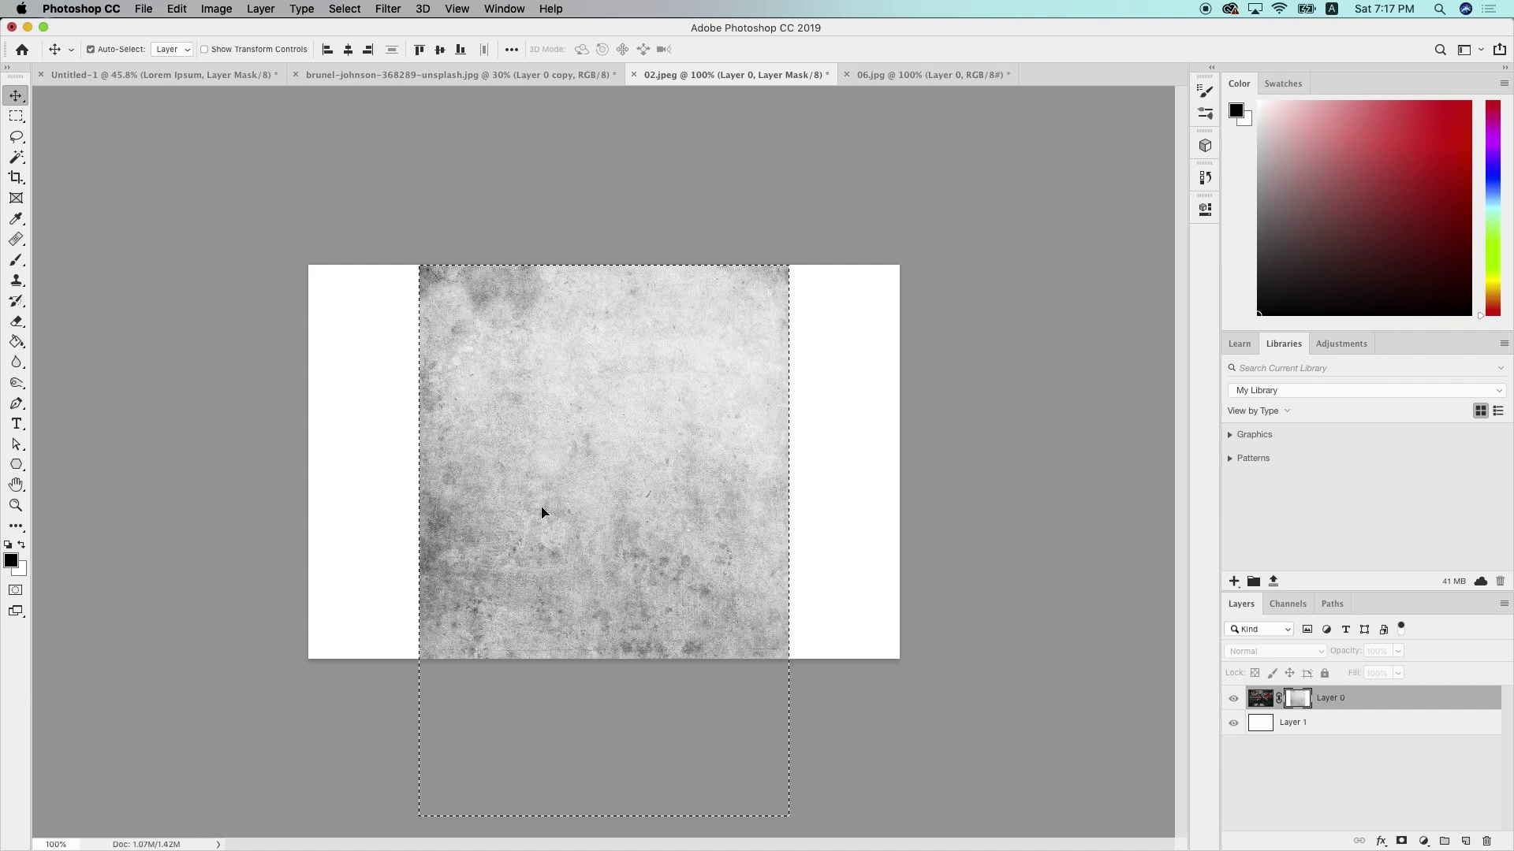
Rotate the pasted mask texture to -90°, scale it to about 108% to cover the canvas, and return to the photo view
{"action": "key", "text": "super+t"}
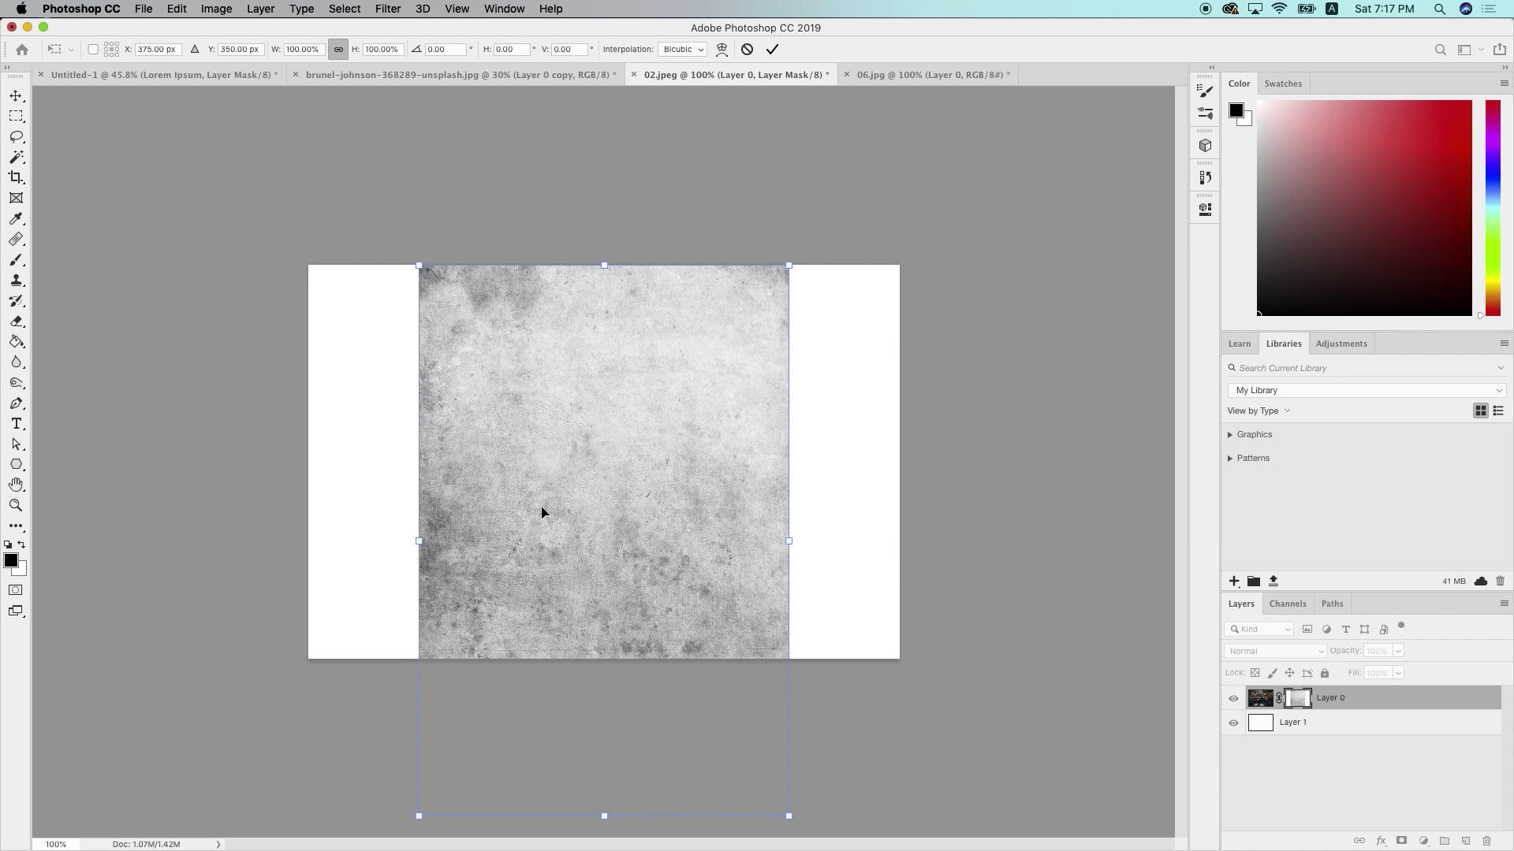
{"action": "left_click_drag", "start_coordinate": [765, 233], "coordinate": [394, 383]}
{"action": "left_click_drag", "start_coordinate": [510, 406], "coordinate": [490, 315]}
{"action": "left_click_drag", "start_coordinate": [858, 633], "coordinate": [903, 664]}
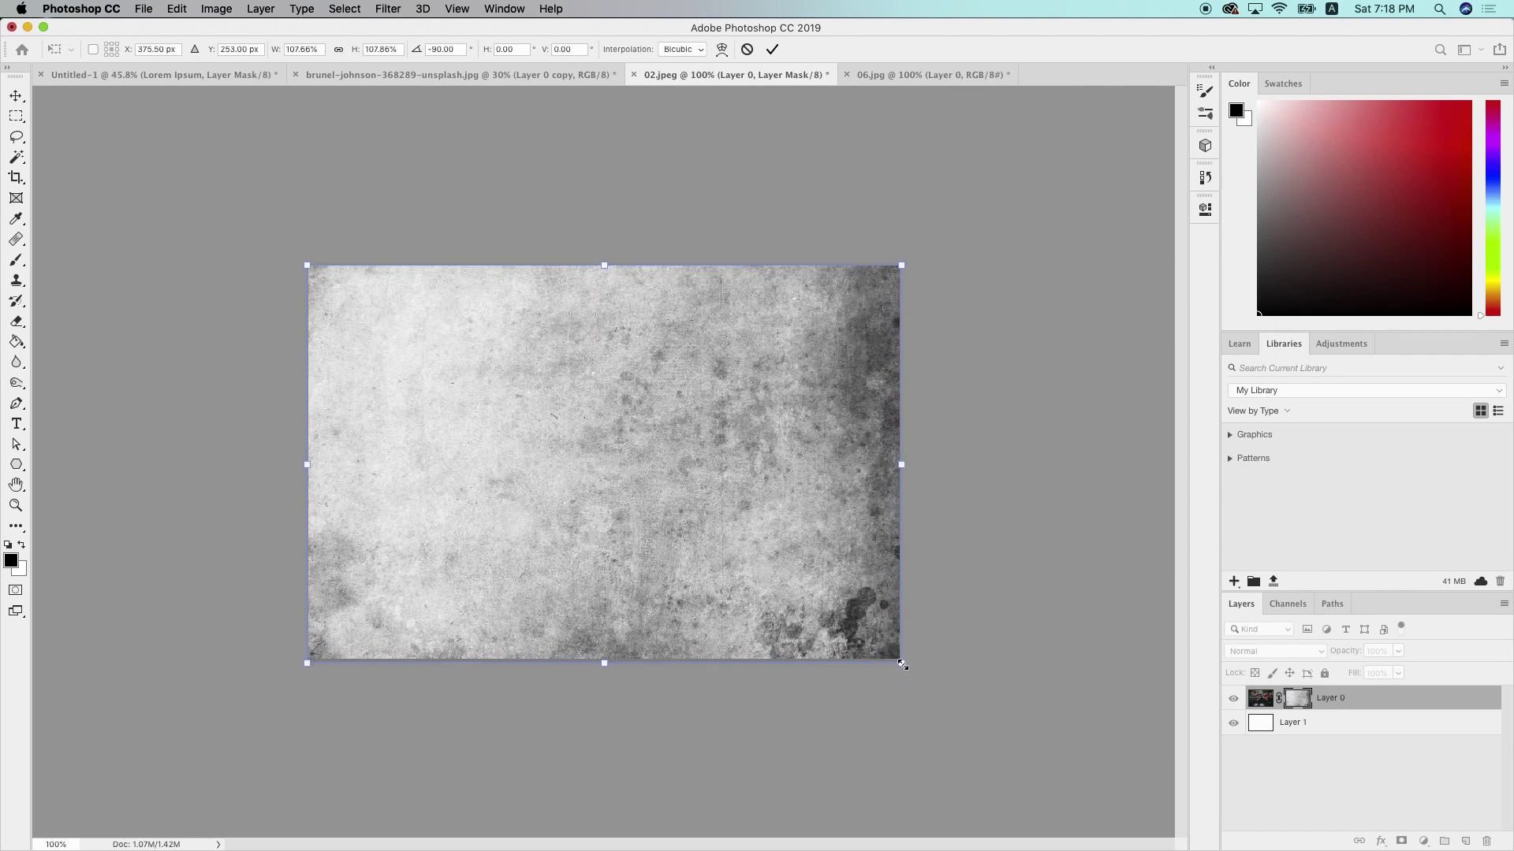
{"action": "key", "text": "Return"}
{"action": "key", "text": "super+d"}
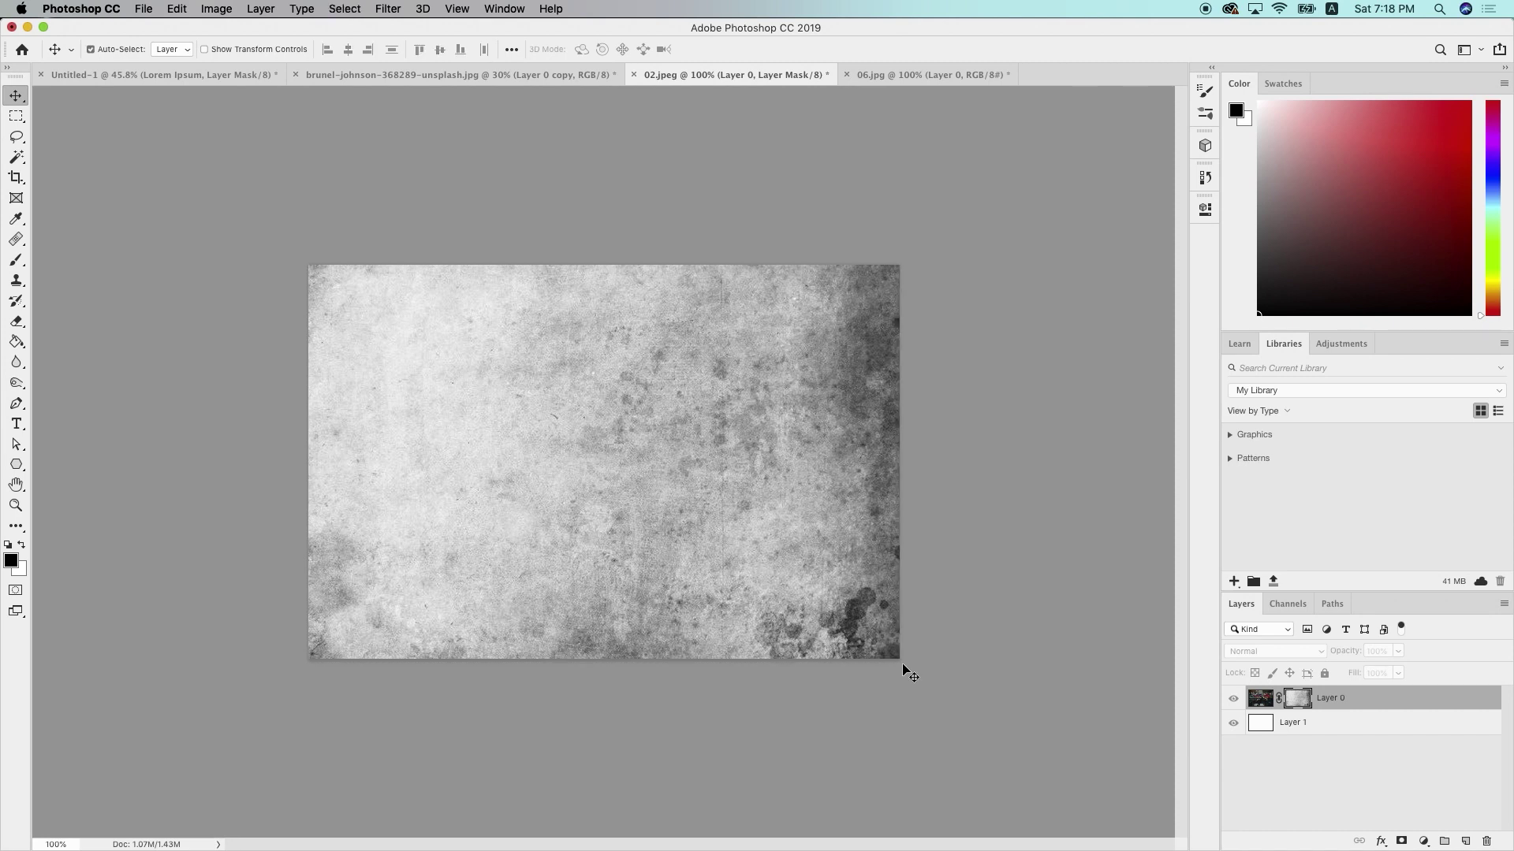
{"action": "left_click", "coordinate": [1260, 699]}
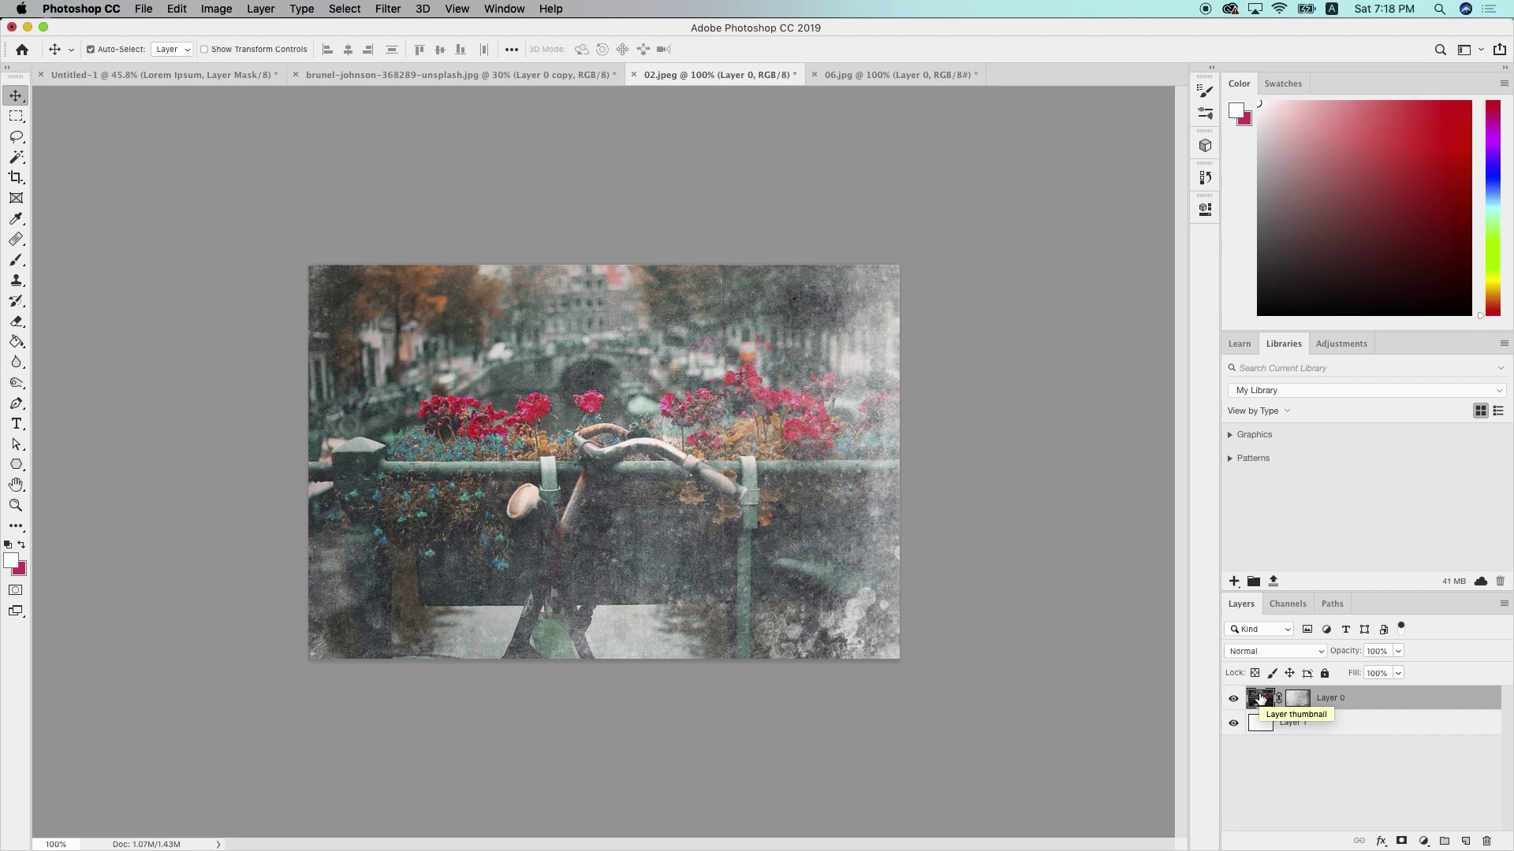
Compare the original 06.jpg texture with the grayscale version in the bicycle photo's layer mask
{"action": "left_click", "coordinate": [903, 71]}
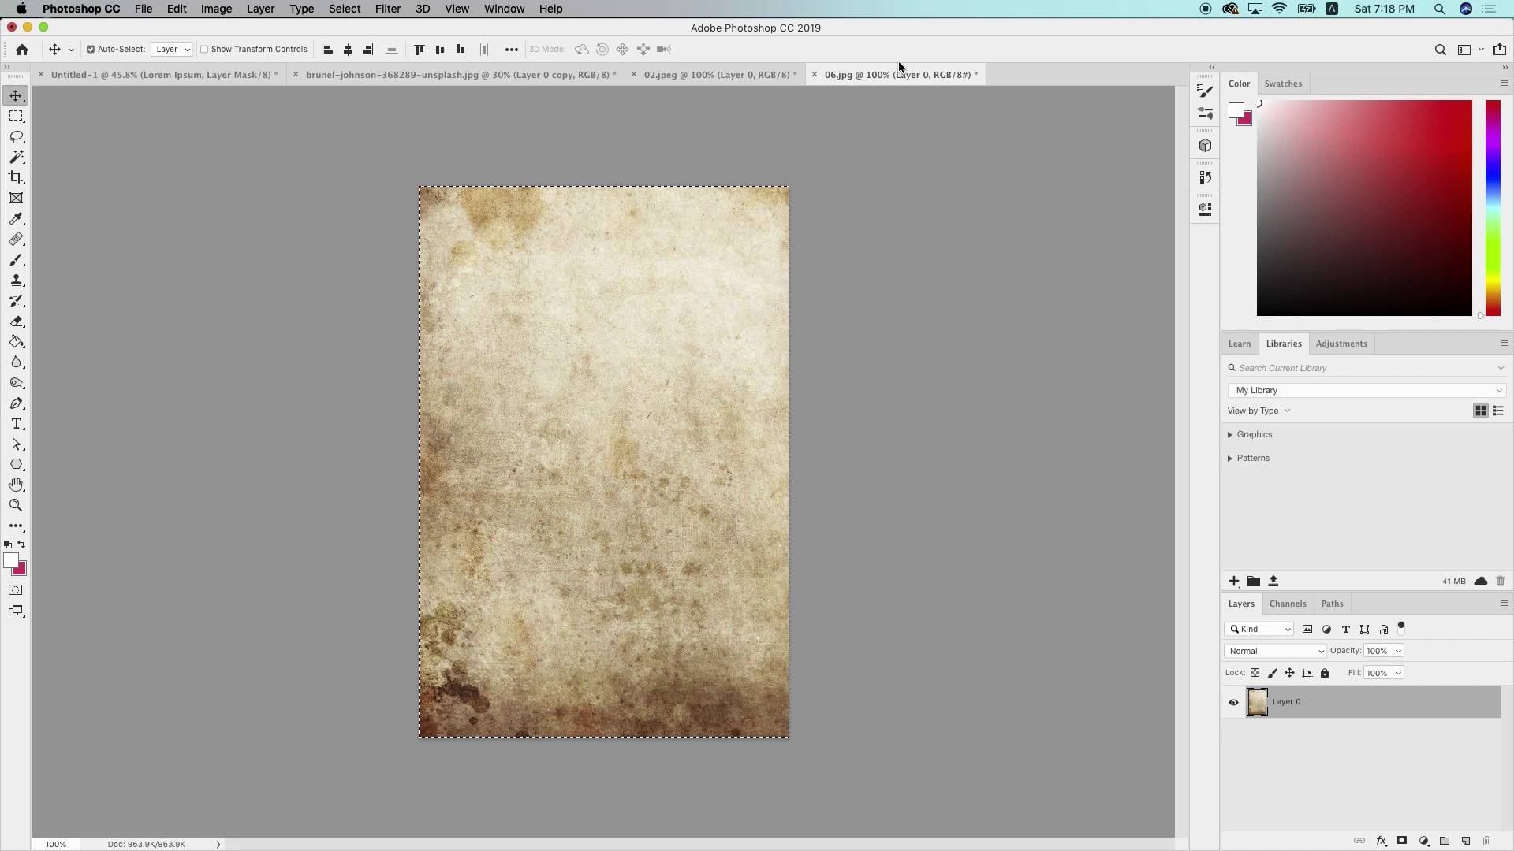
{"action": "left_click", "coordinate": [725, 69]}
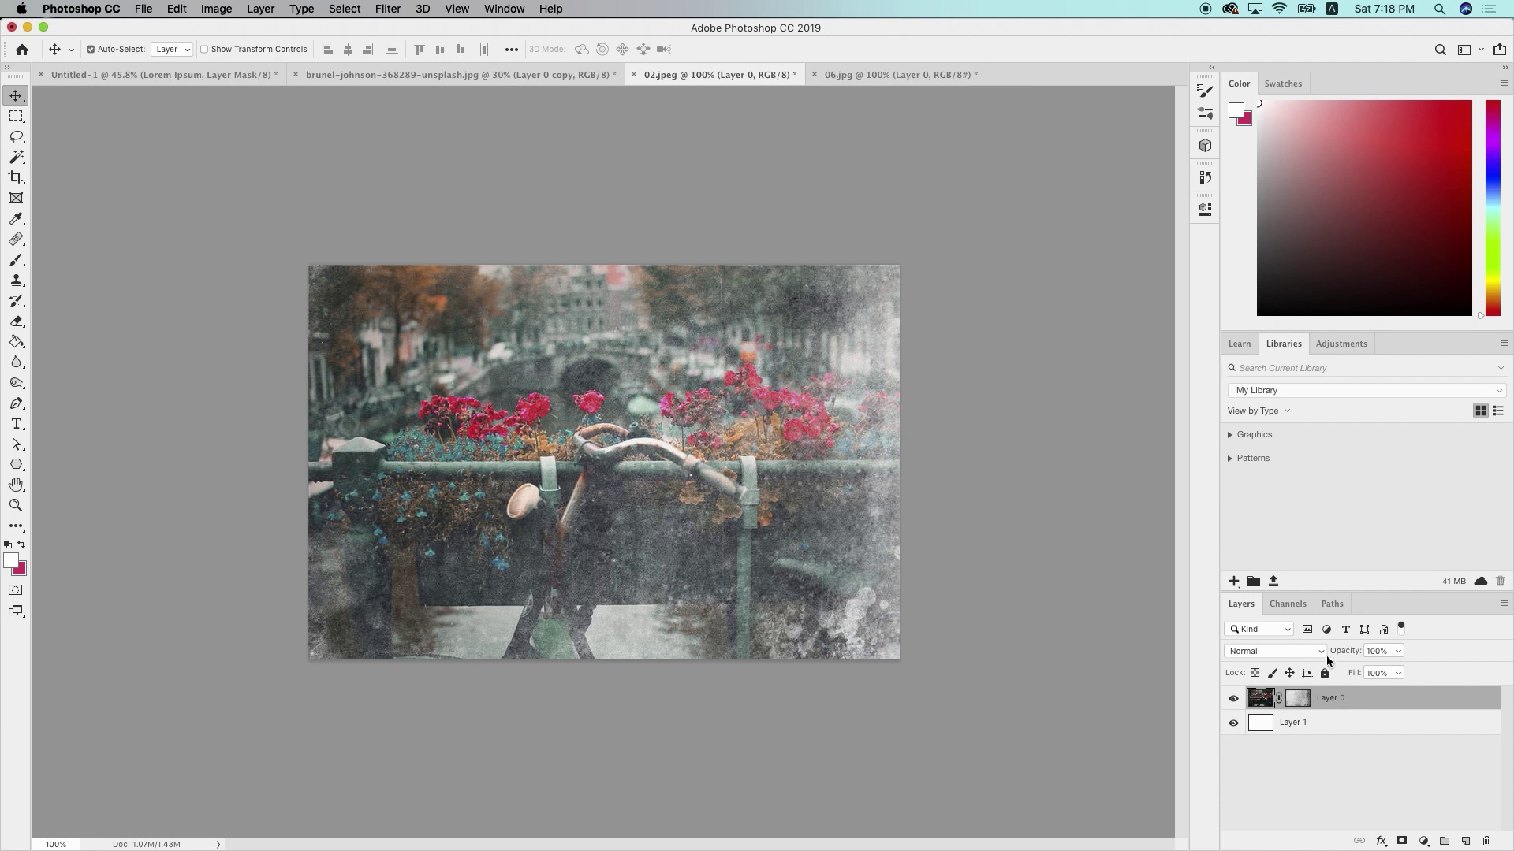
{"action": "left_click", "coordinate": [1297, 698], "text": "alt"}
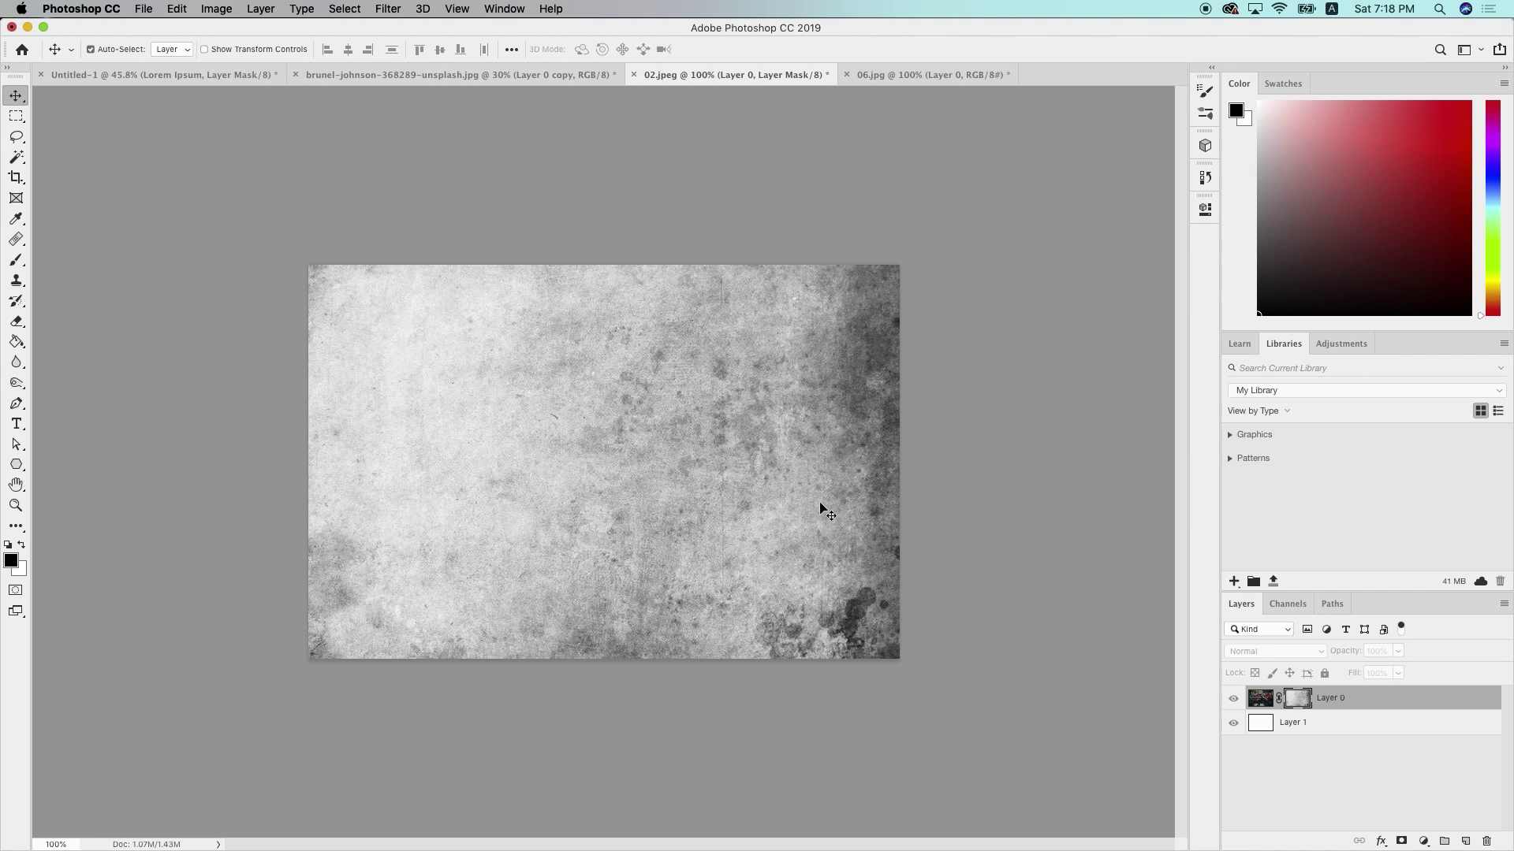
{"action": "left_click", "coordinate": [1258, 700]}
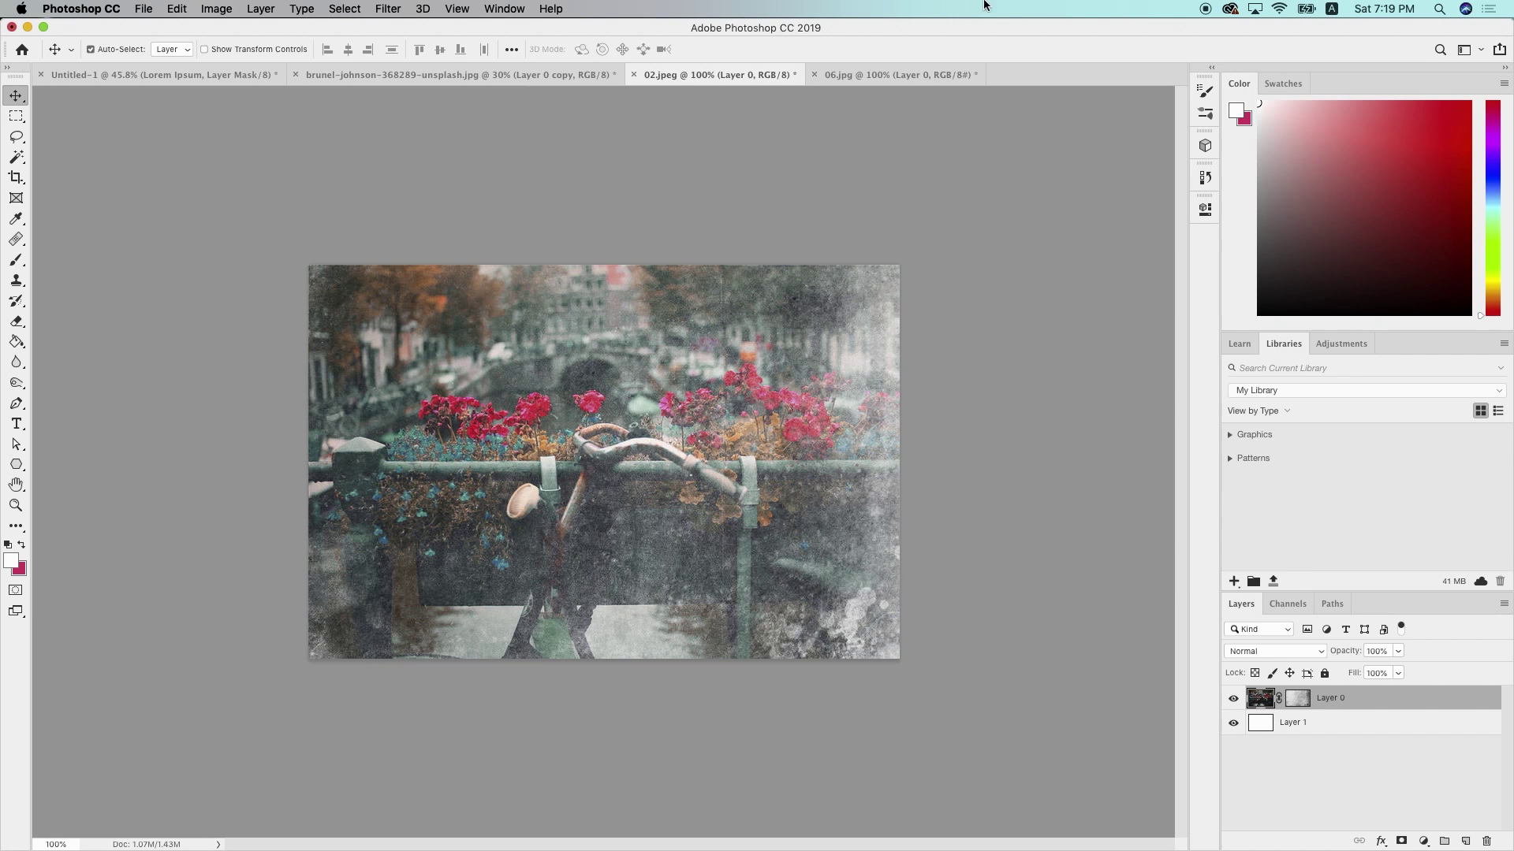
Paste the copied 06.jpg texture into 02.jpeg as a new color layer above the bicycle photo
{"action": "left_click", "coordinate": [911, 72]}
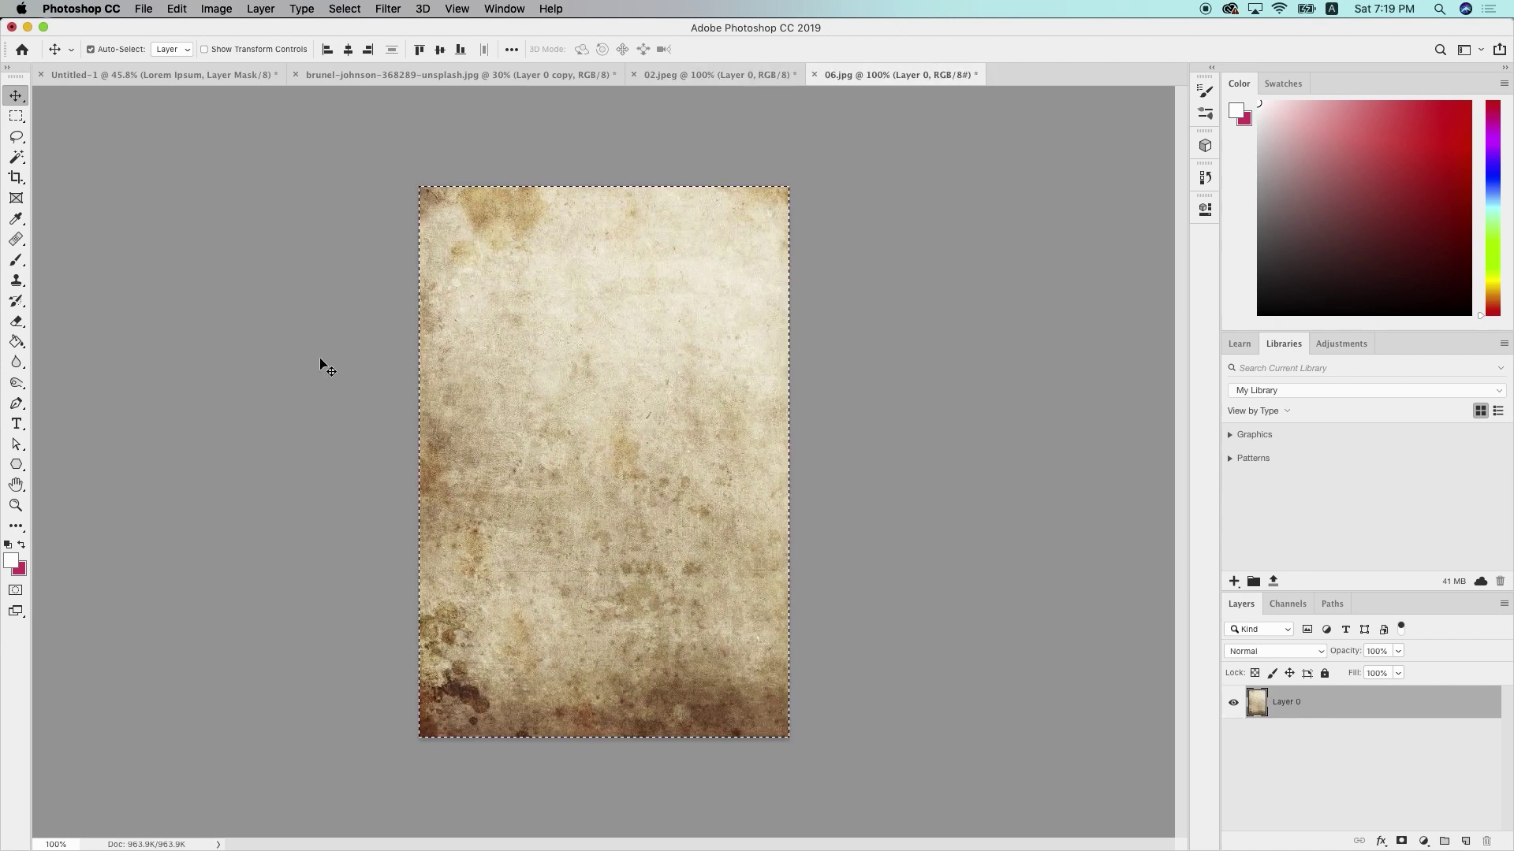
{"action": "left_click", "coordinate": [694, 75]}
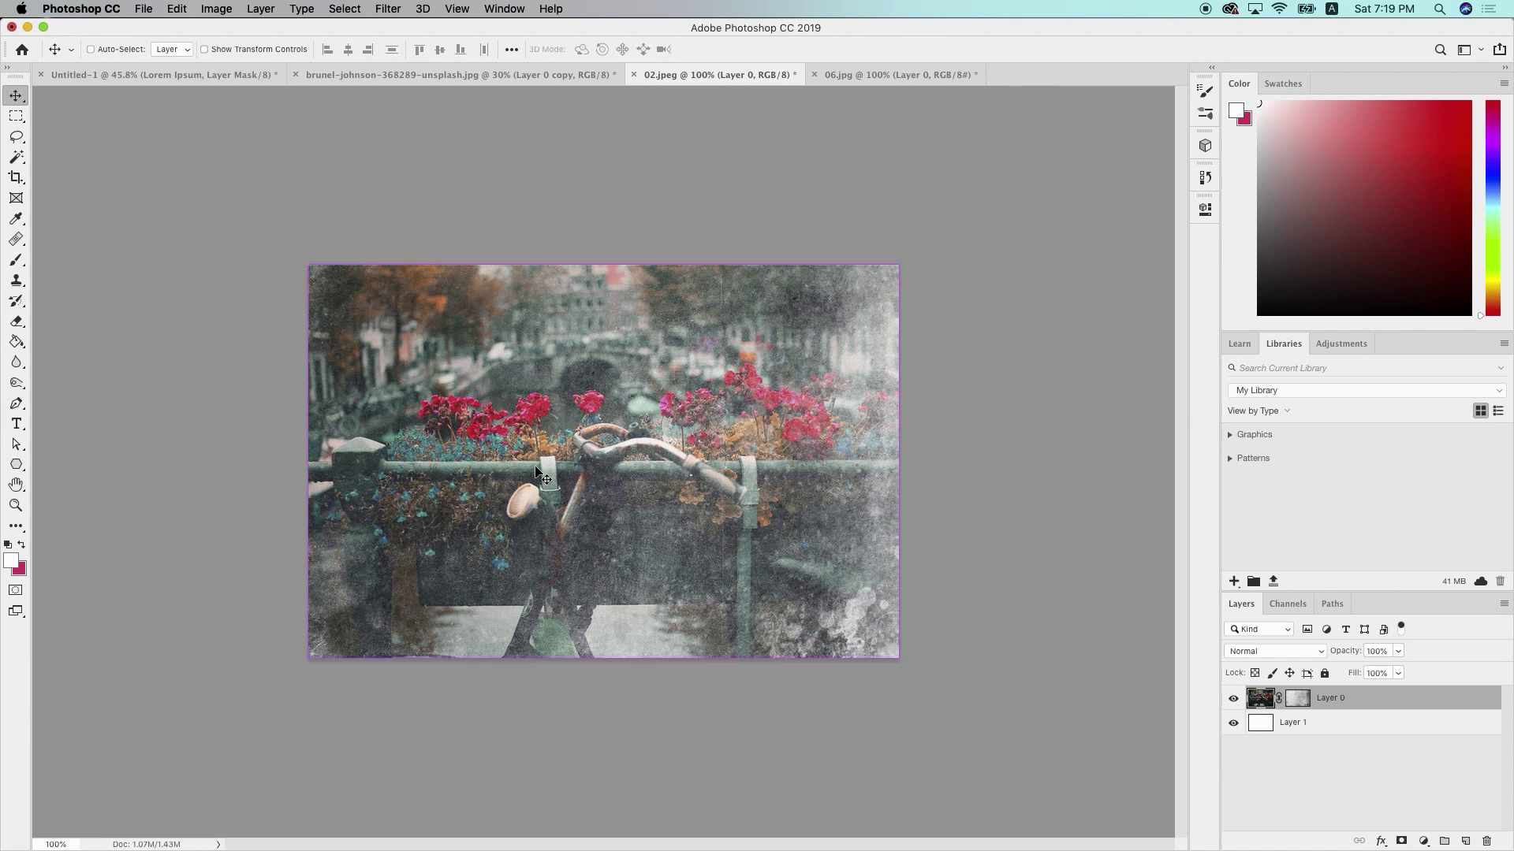
{"action": "key", "text": "super+v"}
Rotate the texture layer to -90°, enlarge it to cover the canvas, and set its blend mode to Hue
{"action": "key", "text": "super+t"}
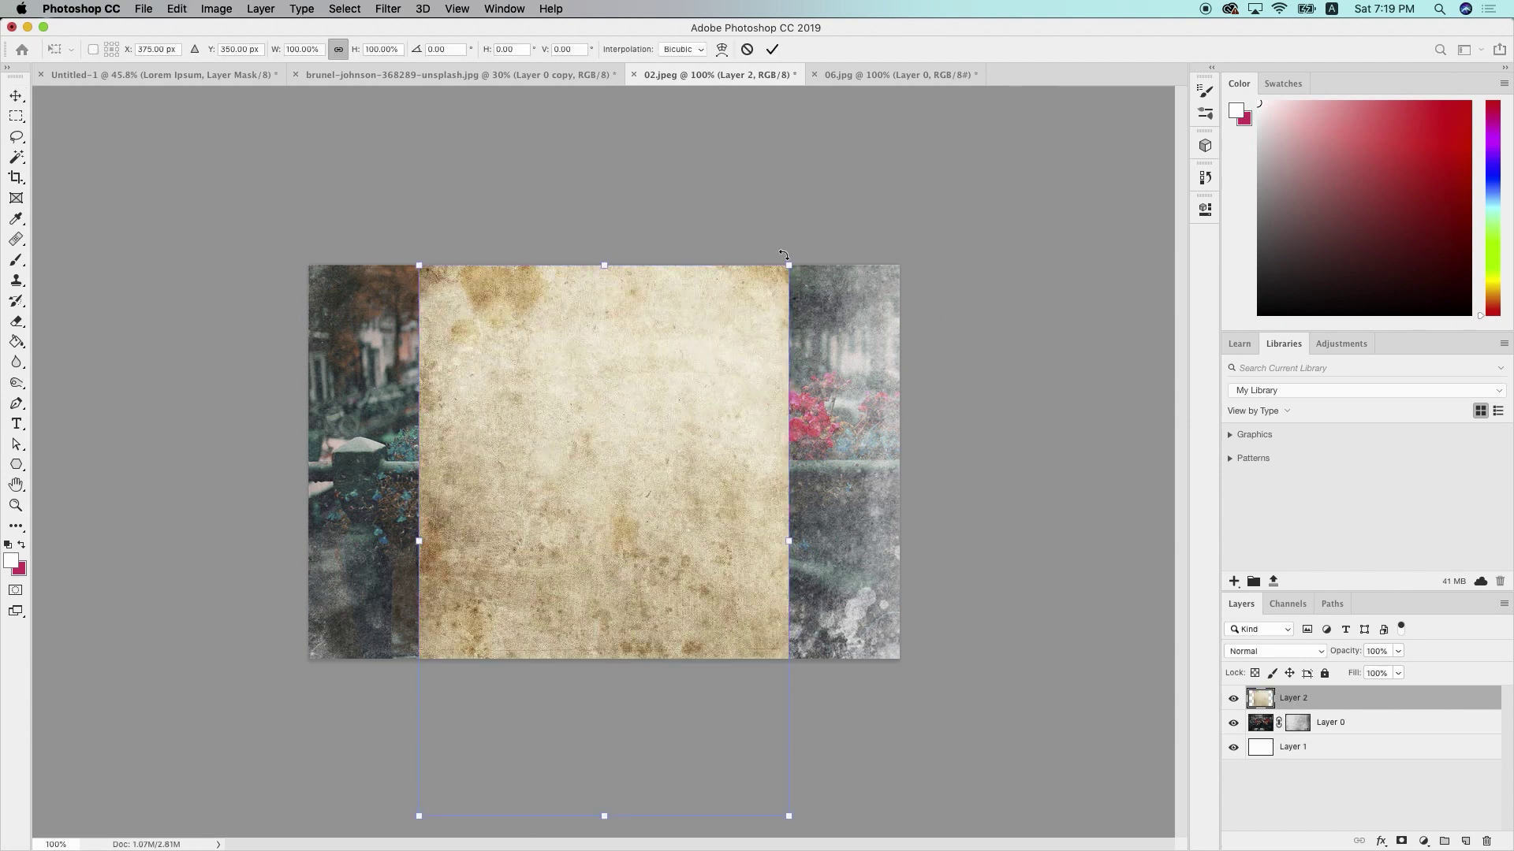
{"action": "left_click_drag", "start_coordinate": [787, 250], "coordinate": [313, 370]}
{"action": "left_click_drag", "start_coordinate": [395, 394], "coordinate": [382, 330]}
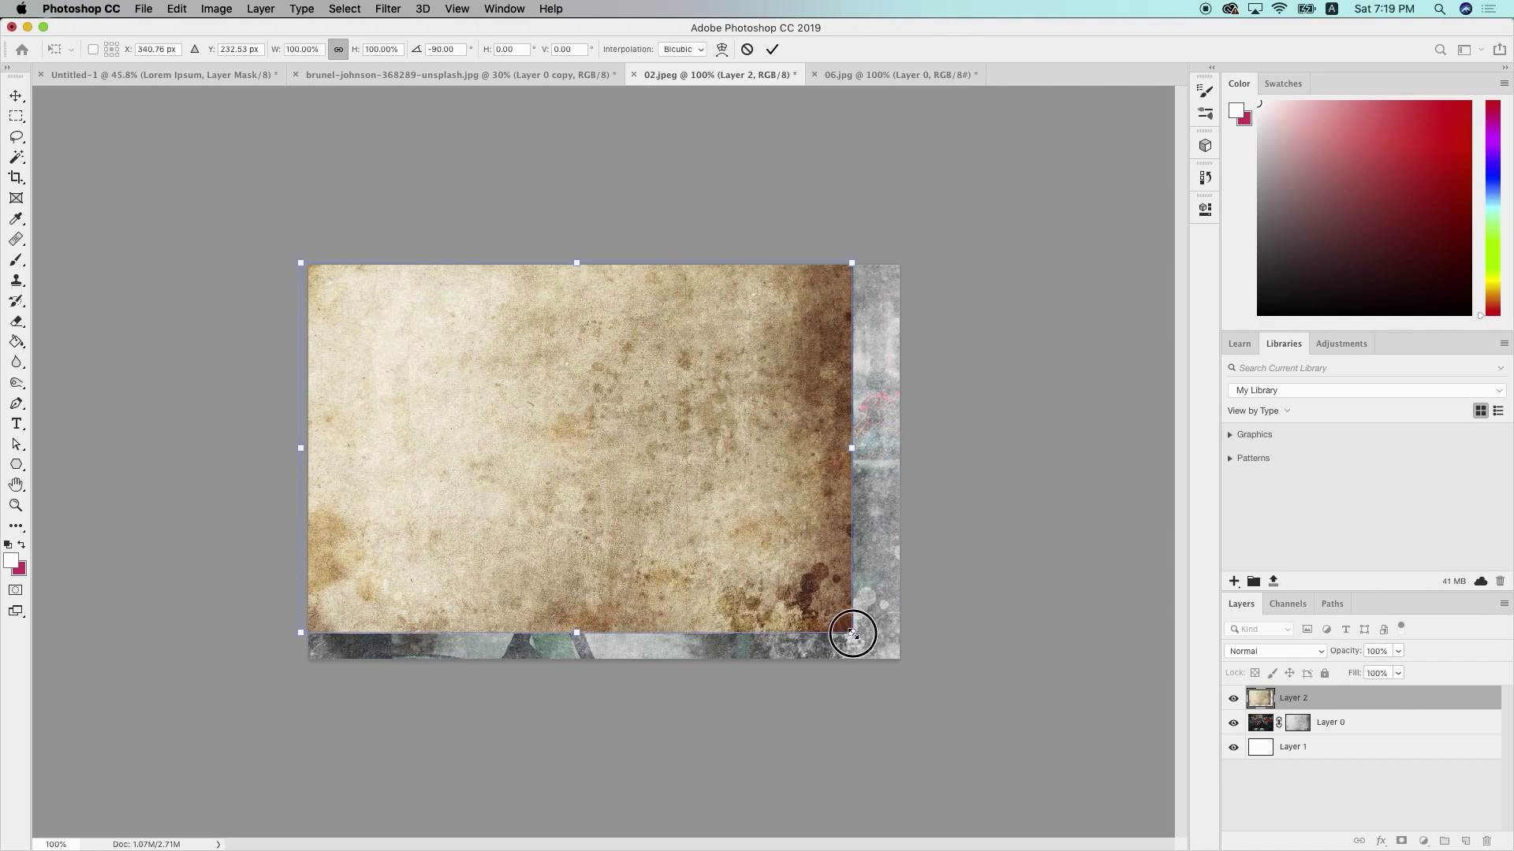
{"action": "left_click_drag", "start_coordinate": [851, 633], "coordinate": [906, 662]}
{"action": "key", "text": "Return"}
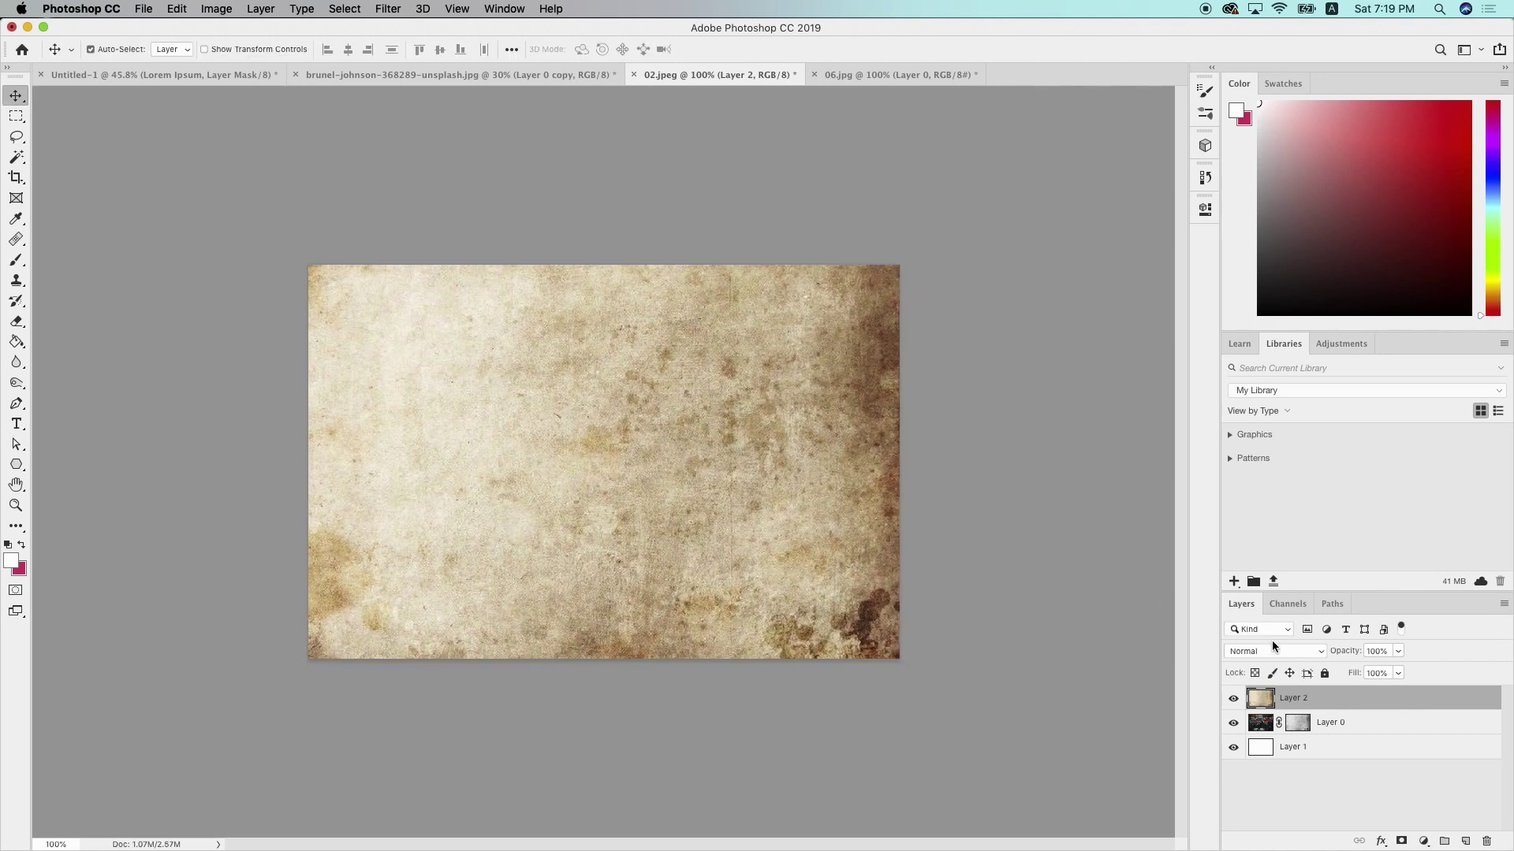
{"action": "left_click", "coordinate": [1270, 648]}
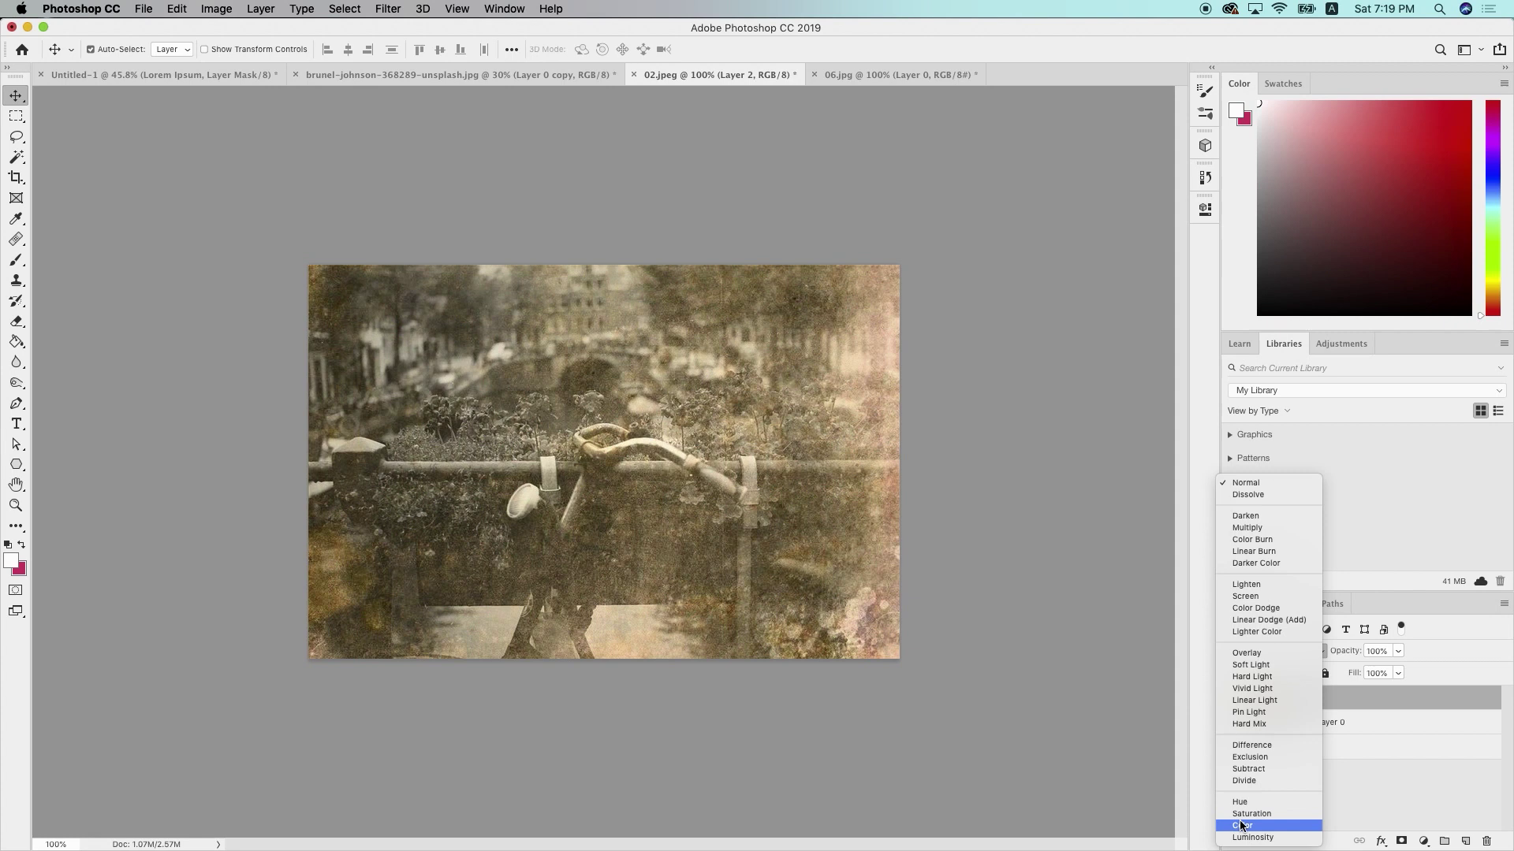
{"action": "left_click", "coordinate": [1242, 804]}
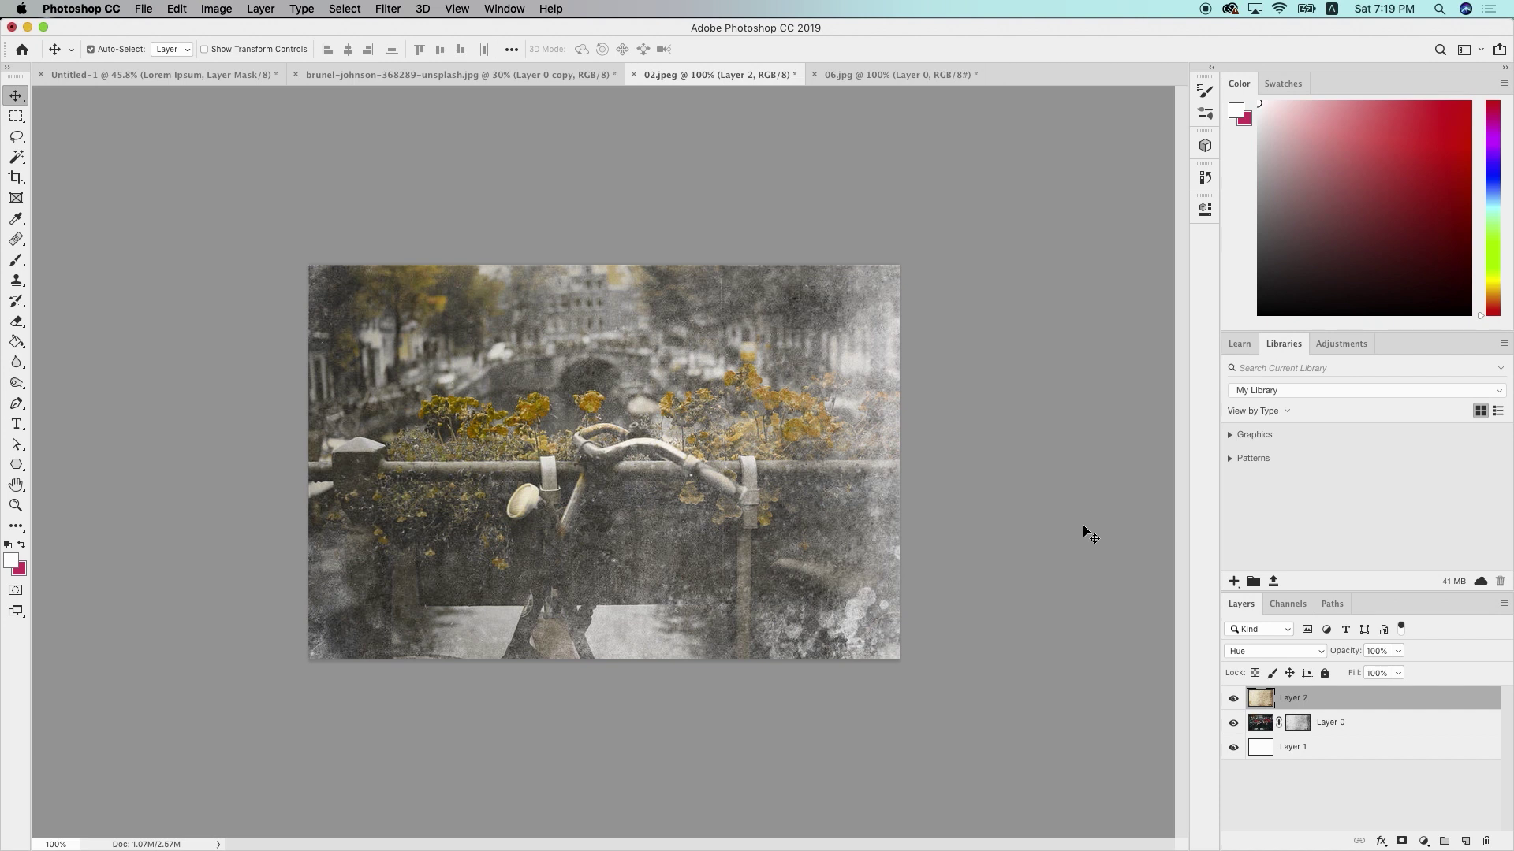
Add a Levels adjustment layer above the texture with the black input at about 28 and the white input at 236
{"action": "left_click", "coordinate": [1424, 841]}
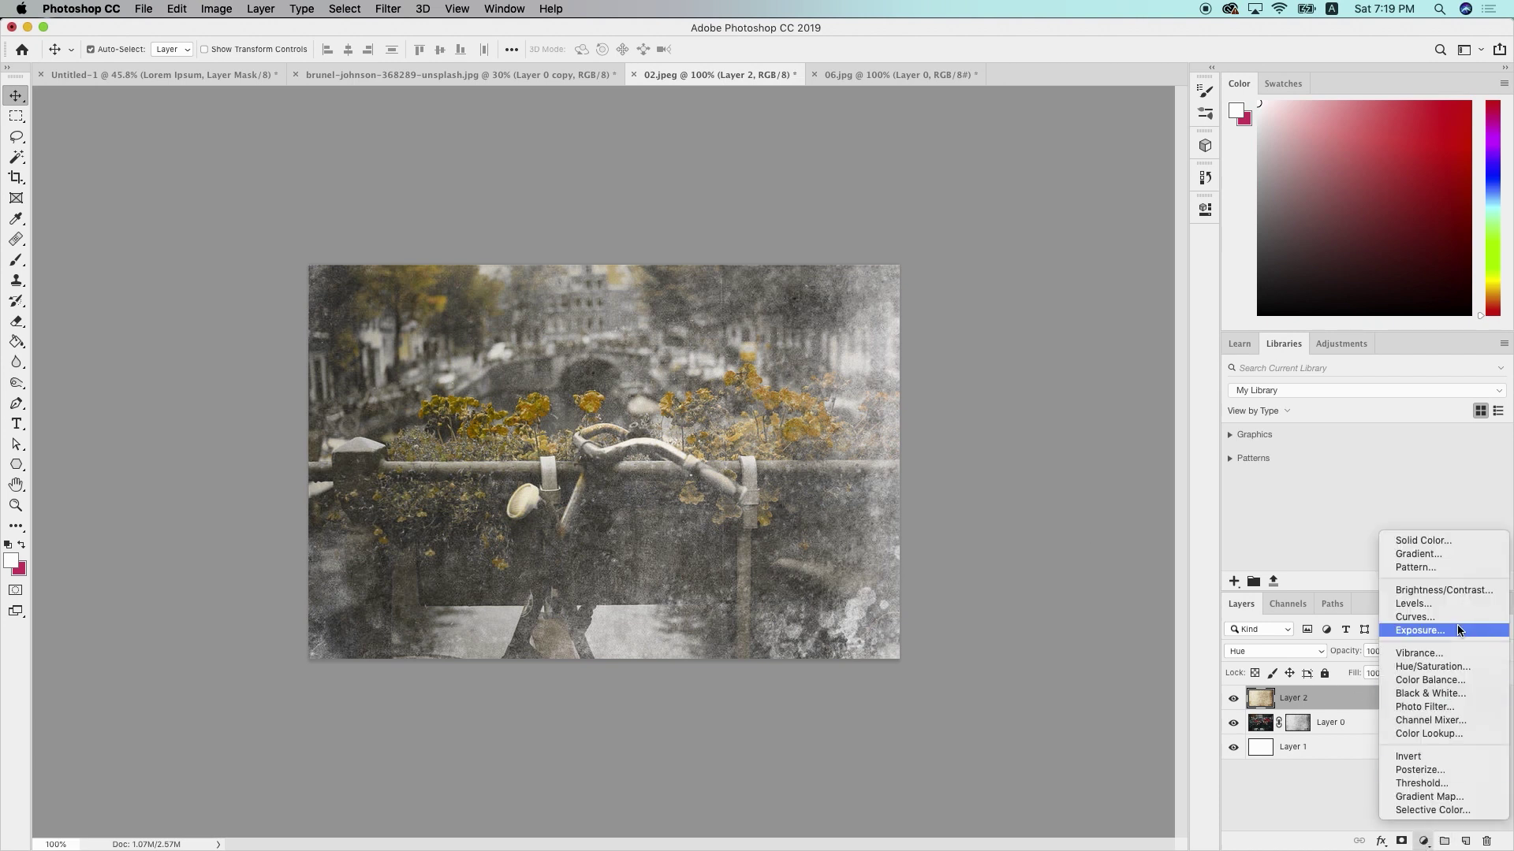
{"action": "left_click", "coordinate": [1454, 604]}
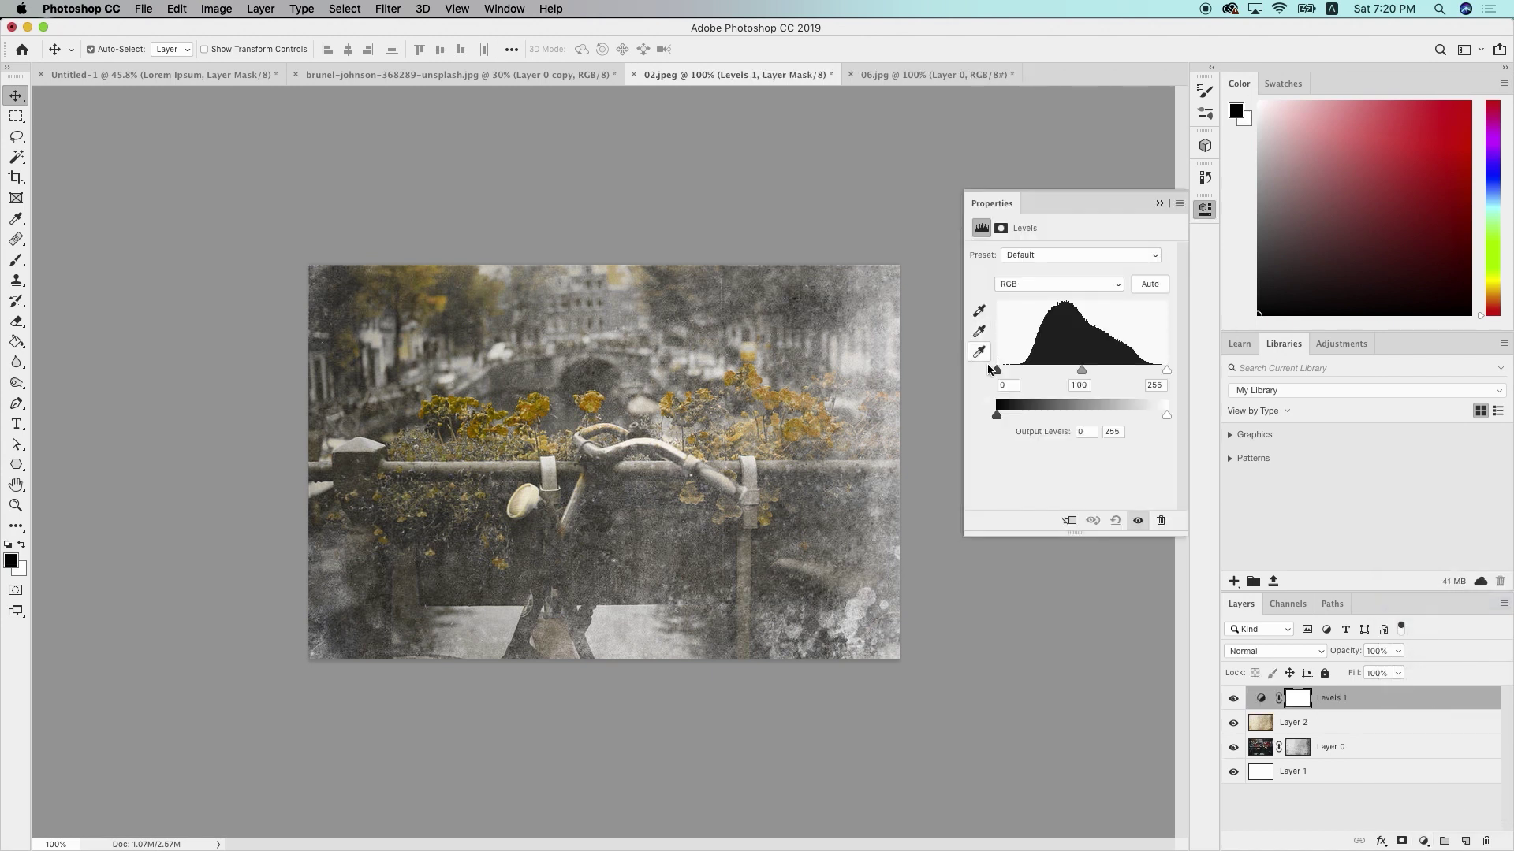
{"action": "left_click_drag", "start_coordinate": [997, 370], "coordinate": [1010, 370]}
{"action": "left_click_drag", "start_coordinate": [1166, 371], "coordinate": [1154, 370]}
{"action": "left_click_drag", "start_coordinate": [1012, 372], "coordinate": [1018, 372]}
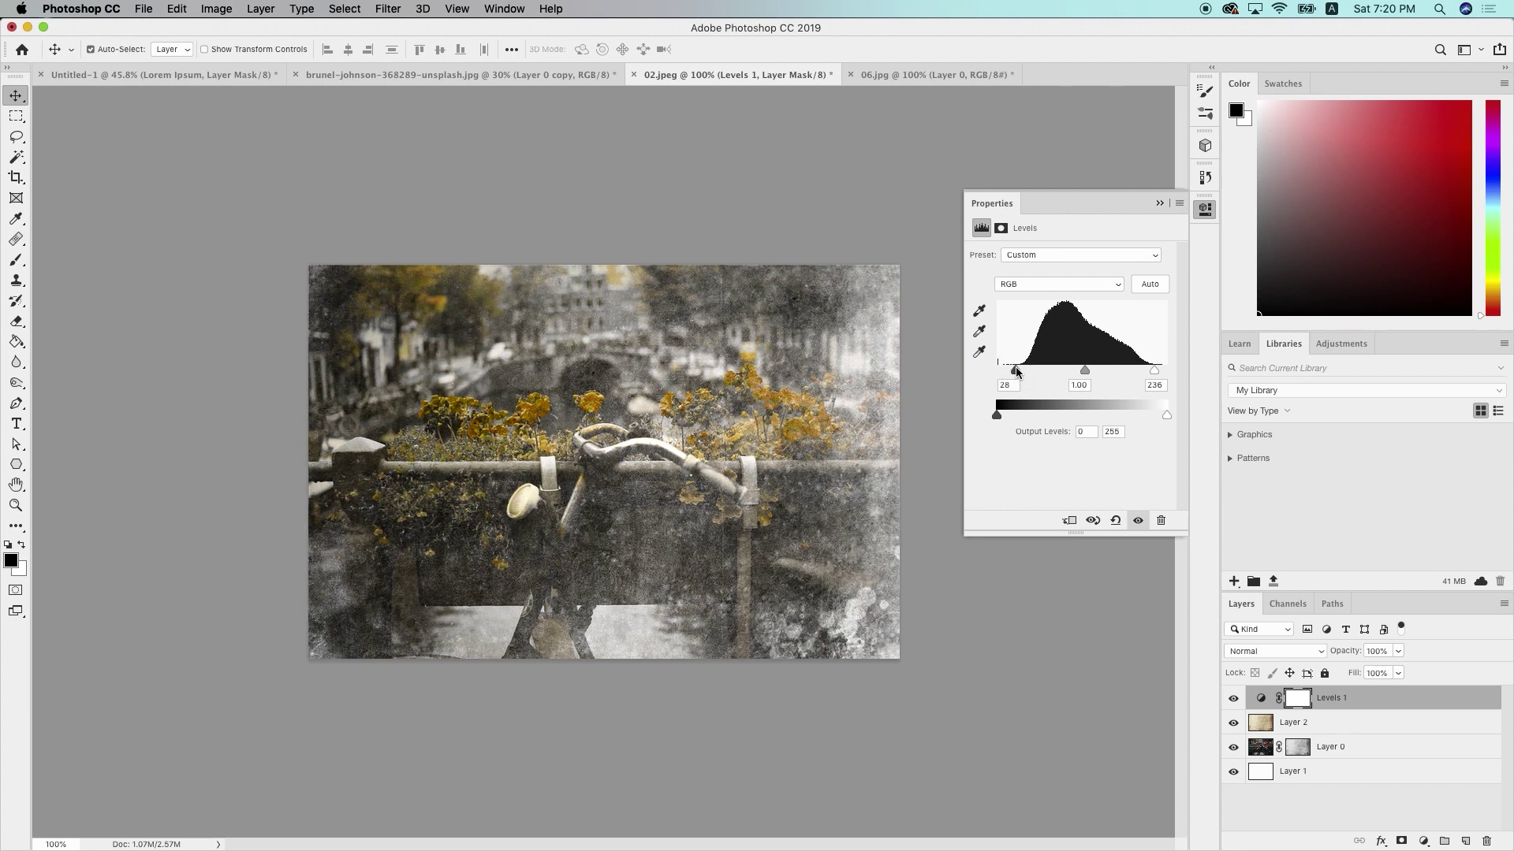
{"action": "left_click", "coordinate": [1160, 204]}
{"action": "scroll", "coordinate": [1119, 413], "scroll_direction": "up", "scroll_amount": 5}
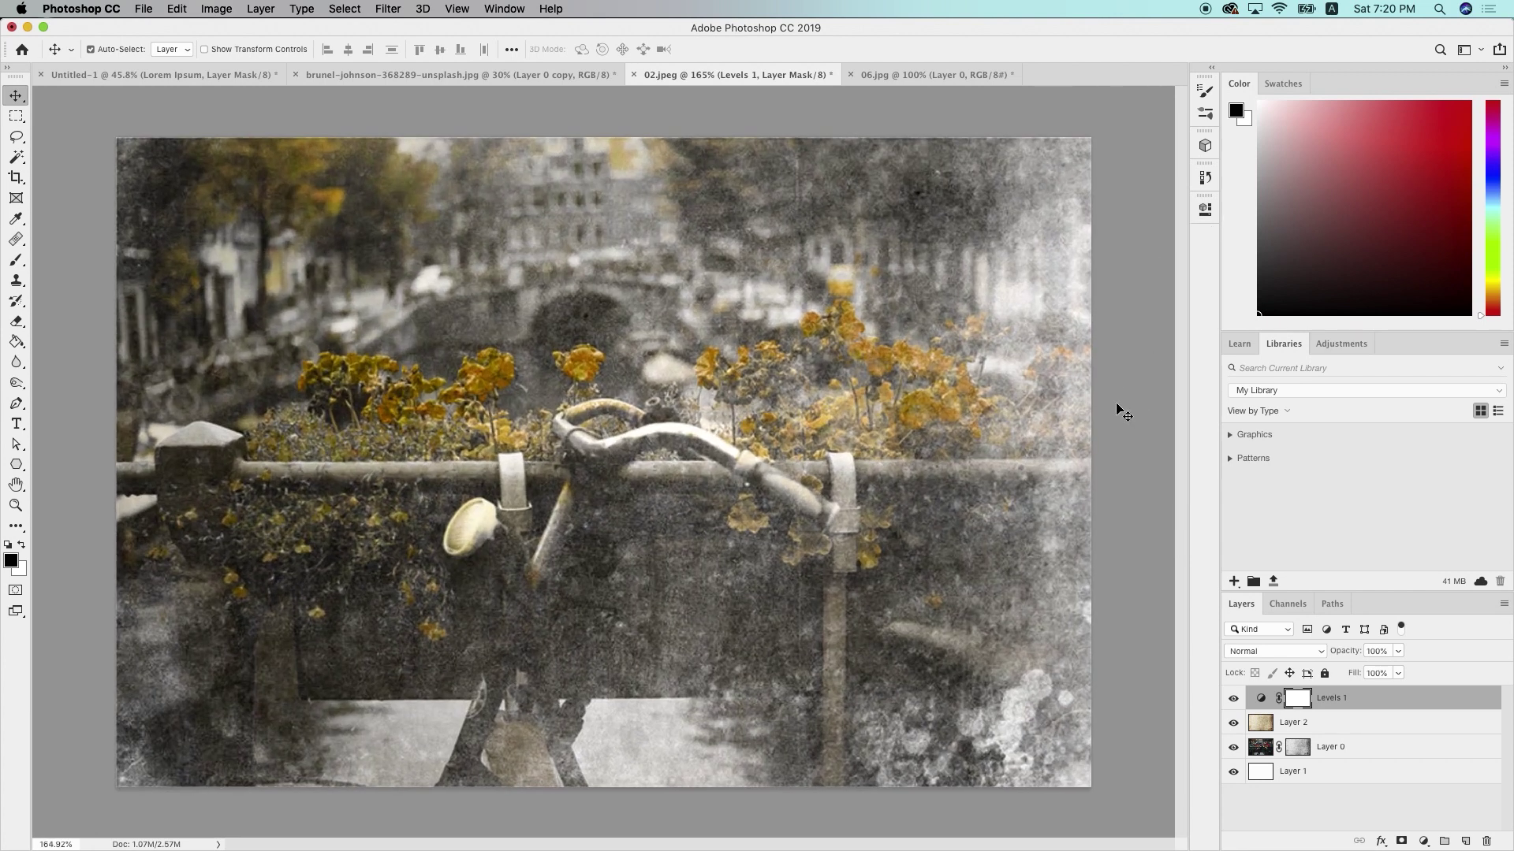
Review the blend modes for Layer 2, keep Hue, and hide the texture layer
{"action": "left_click", "coordinate": [1370, 728]}
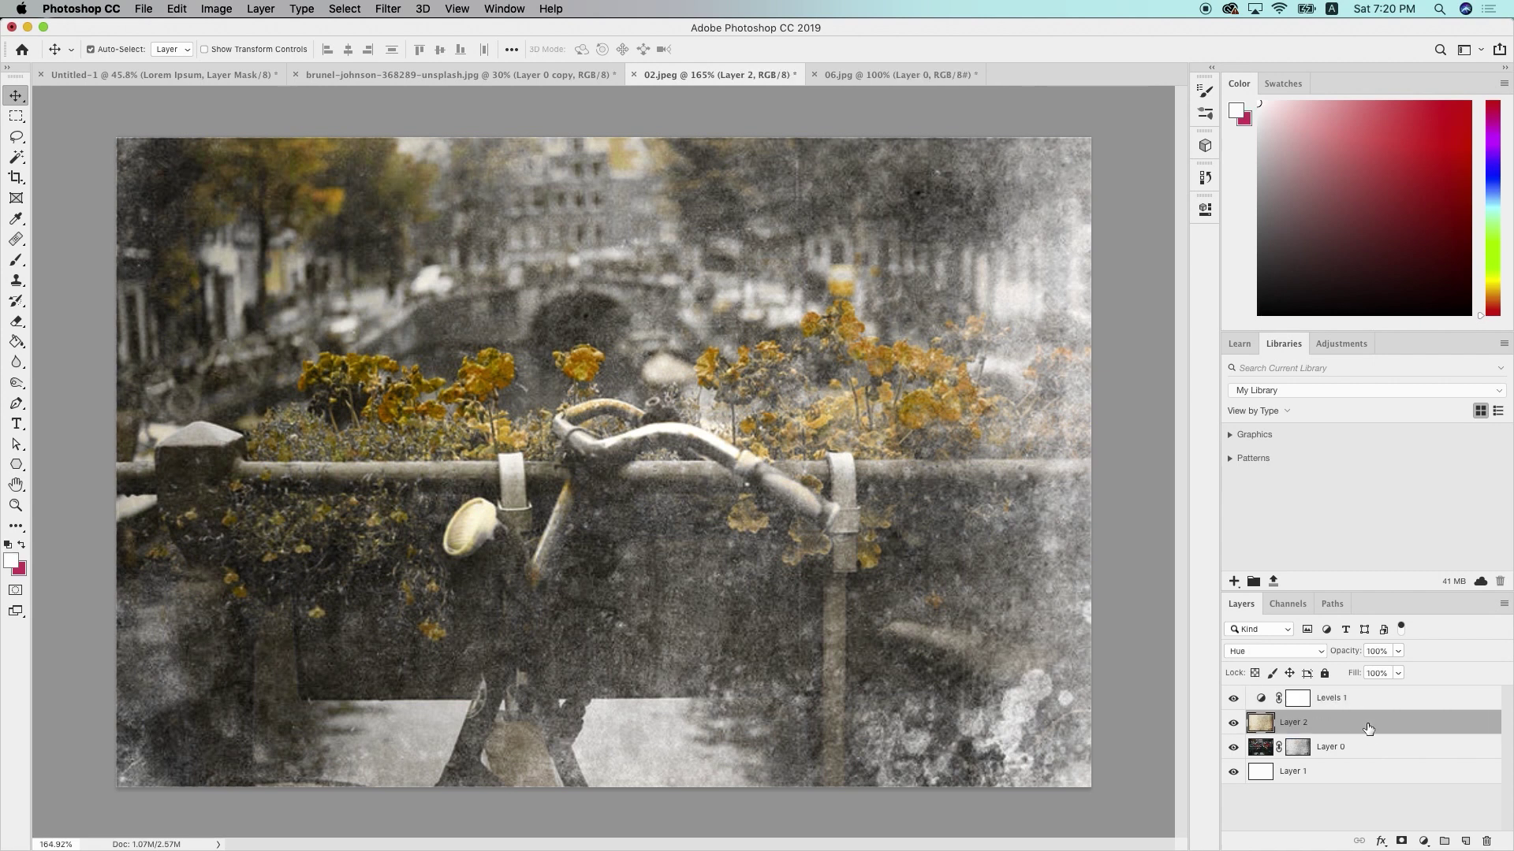
{"action": "left_click", "coordinate": [1297, 650]}
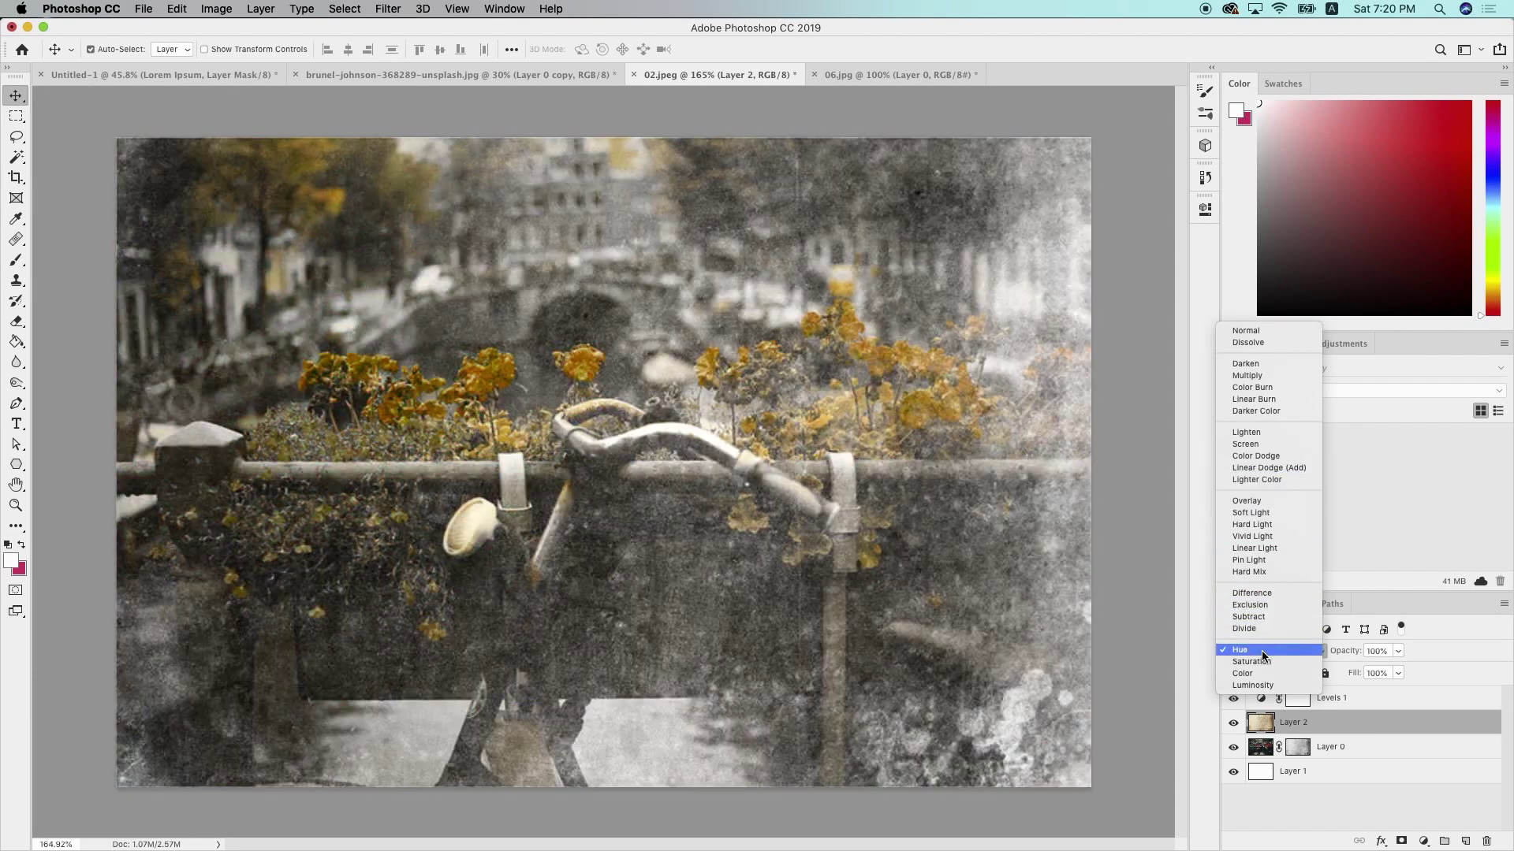
{"action": "left_click", "coordinate": [1262, 650]}
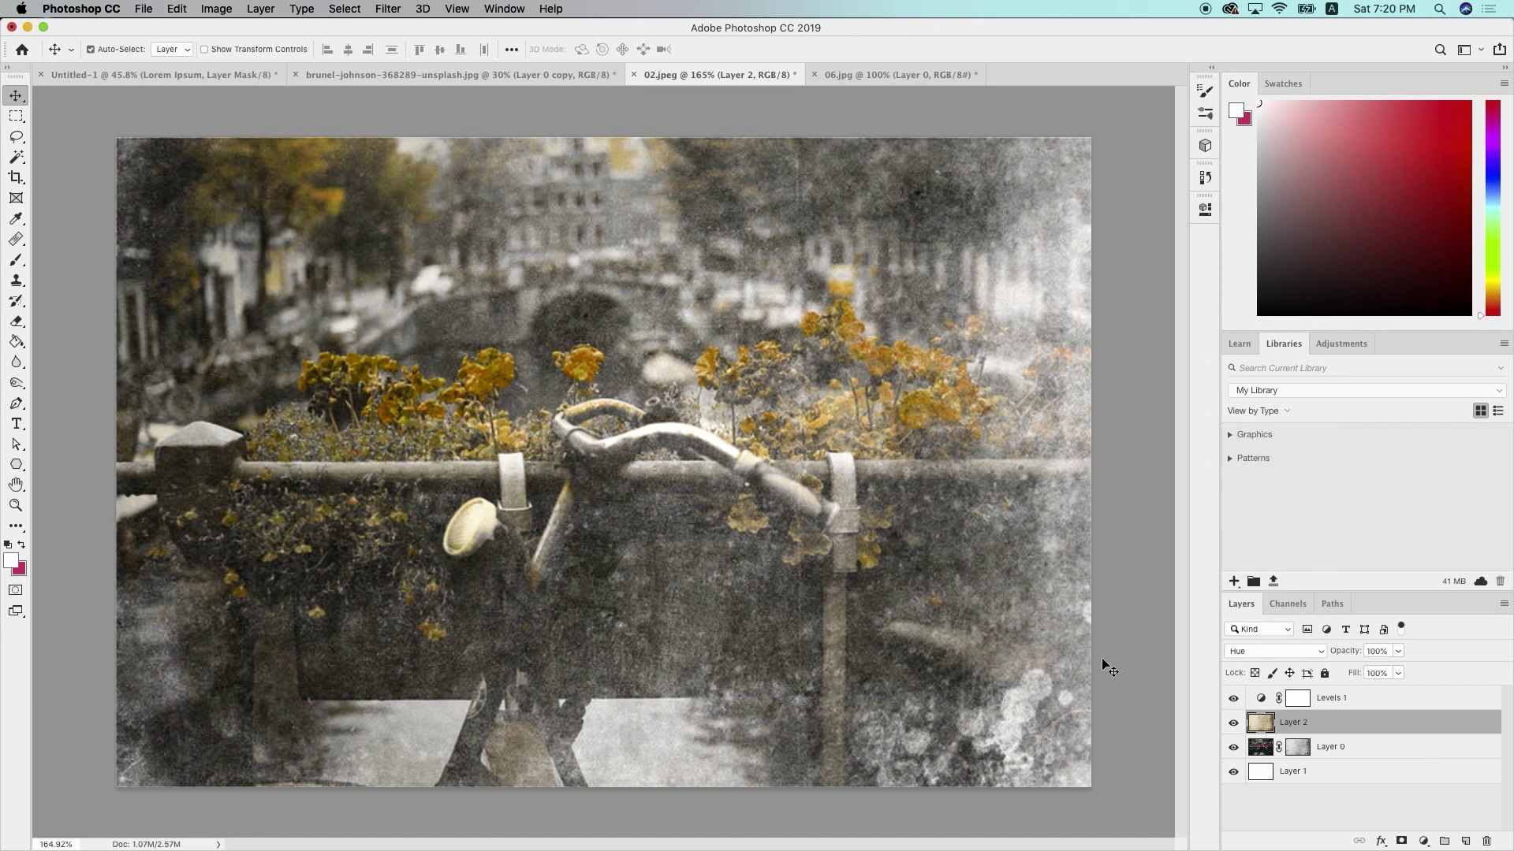
{"action": "left_click", "coordinate": [1233, 723]}
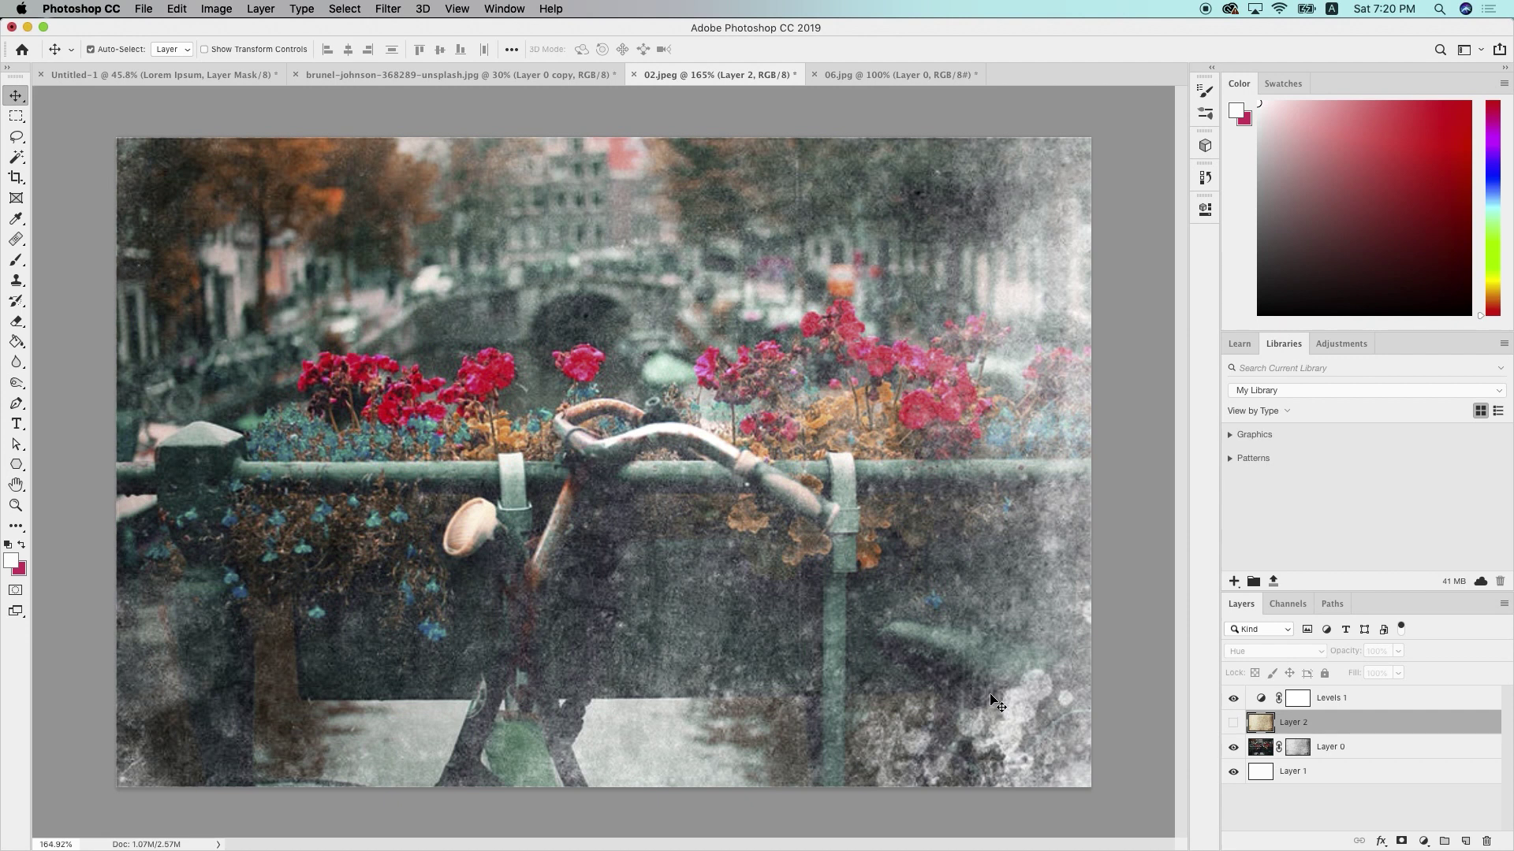
Look over the 06.jpg texture, the 02.jpeg composite and the "R" portrait document, and minimize the window
{"action": "left_click", "coordinate": [860, 73]}
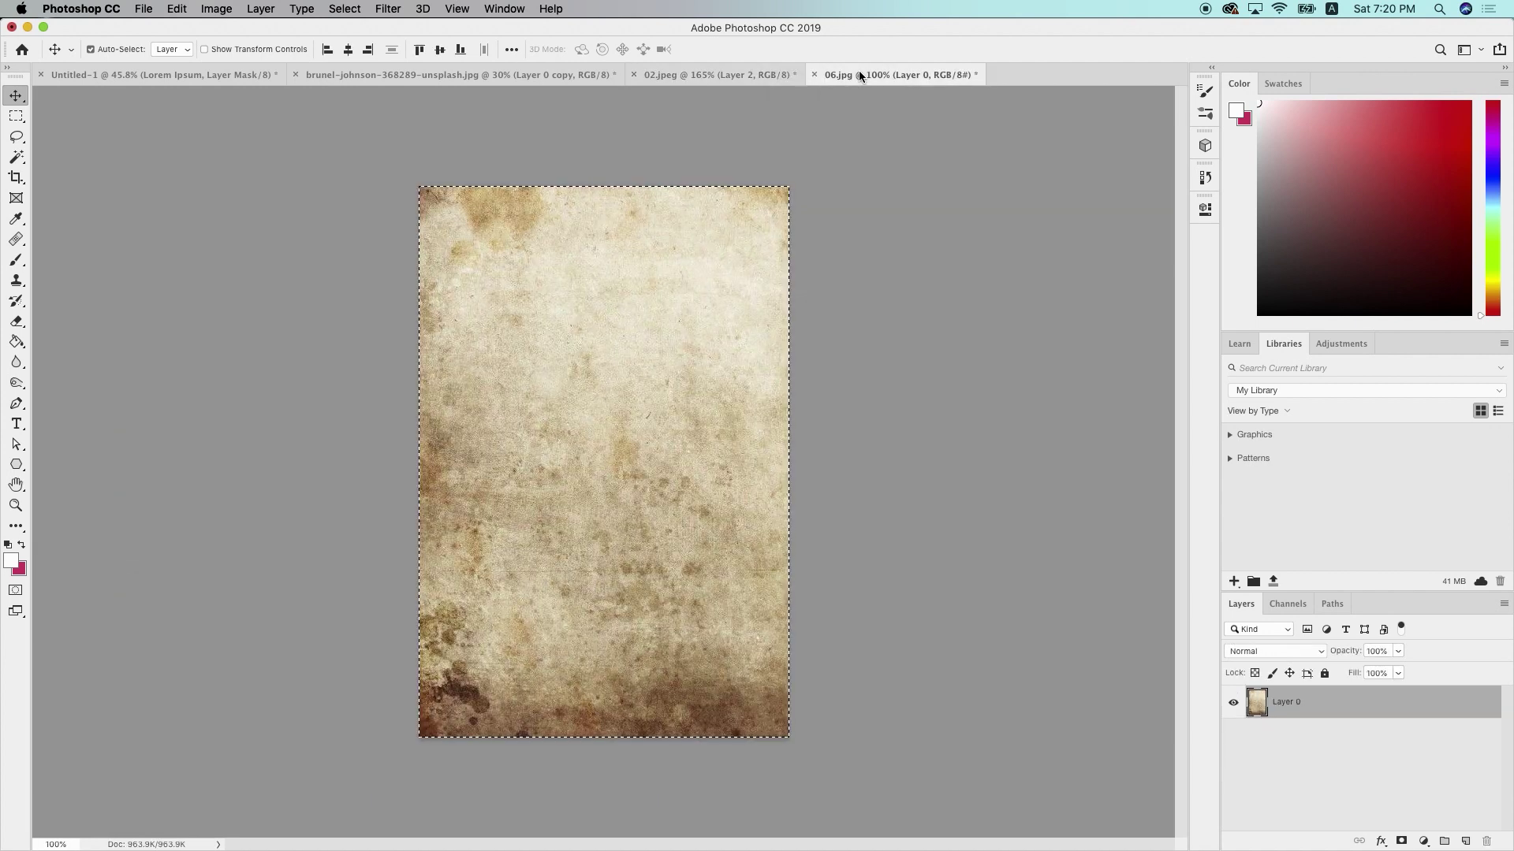
{"action": "left_click", "coordinate": [697, 71]}
{"action": "left_click", "coordinate": [539, 71]}
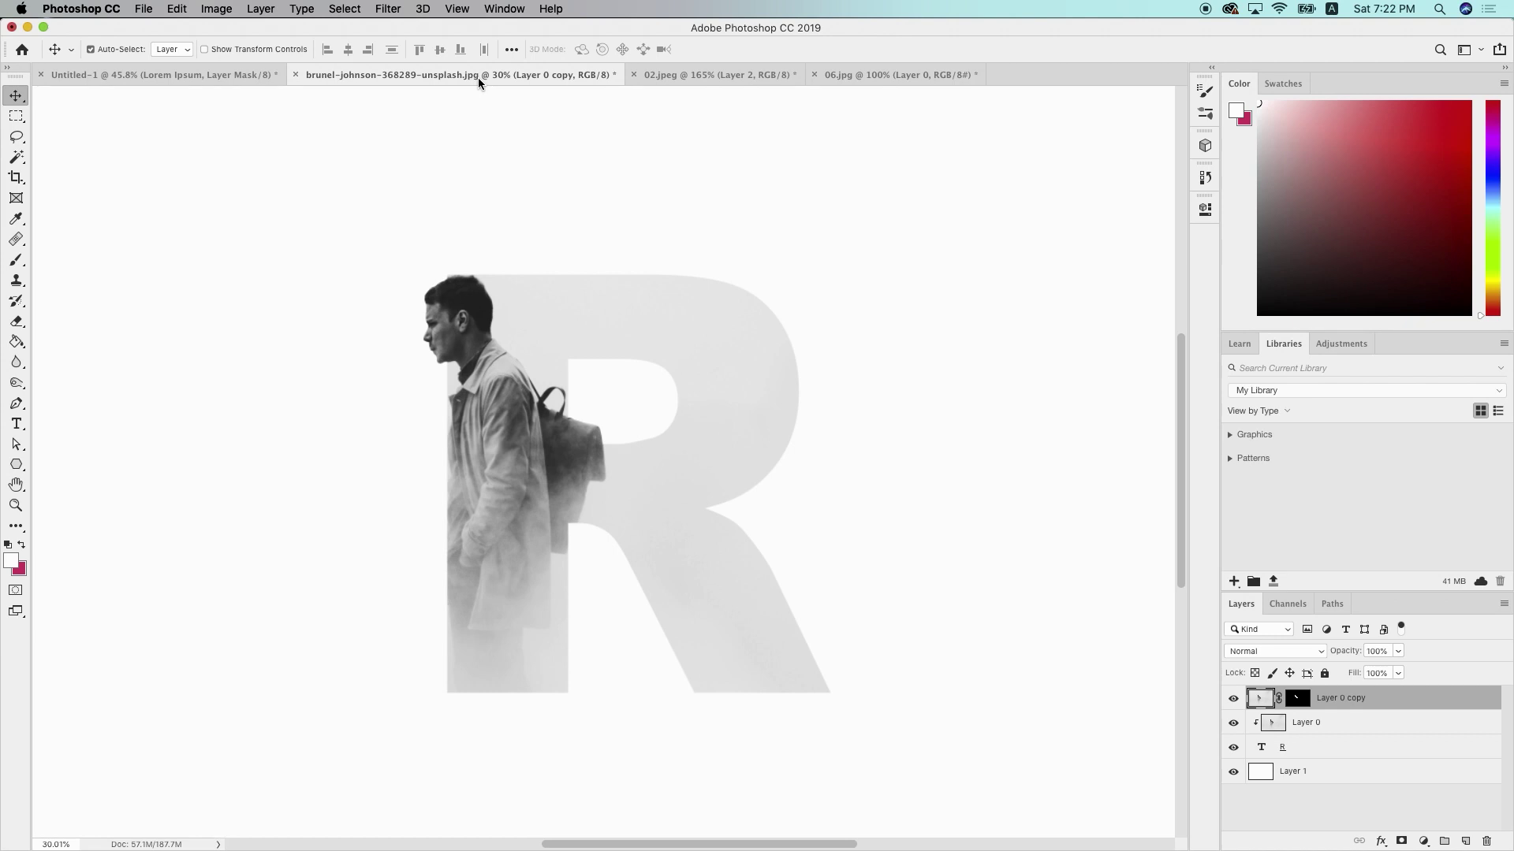
{"action": "left_click", "coordinate": [27, 28]}
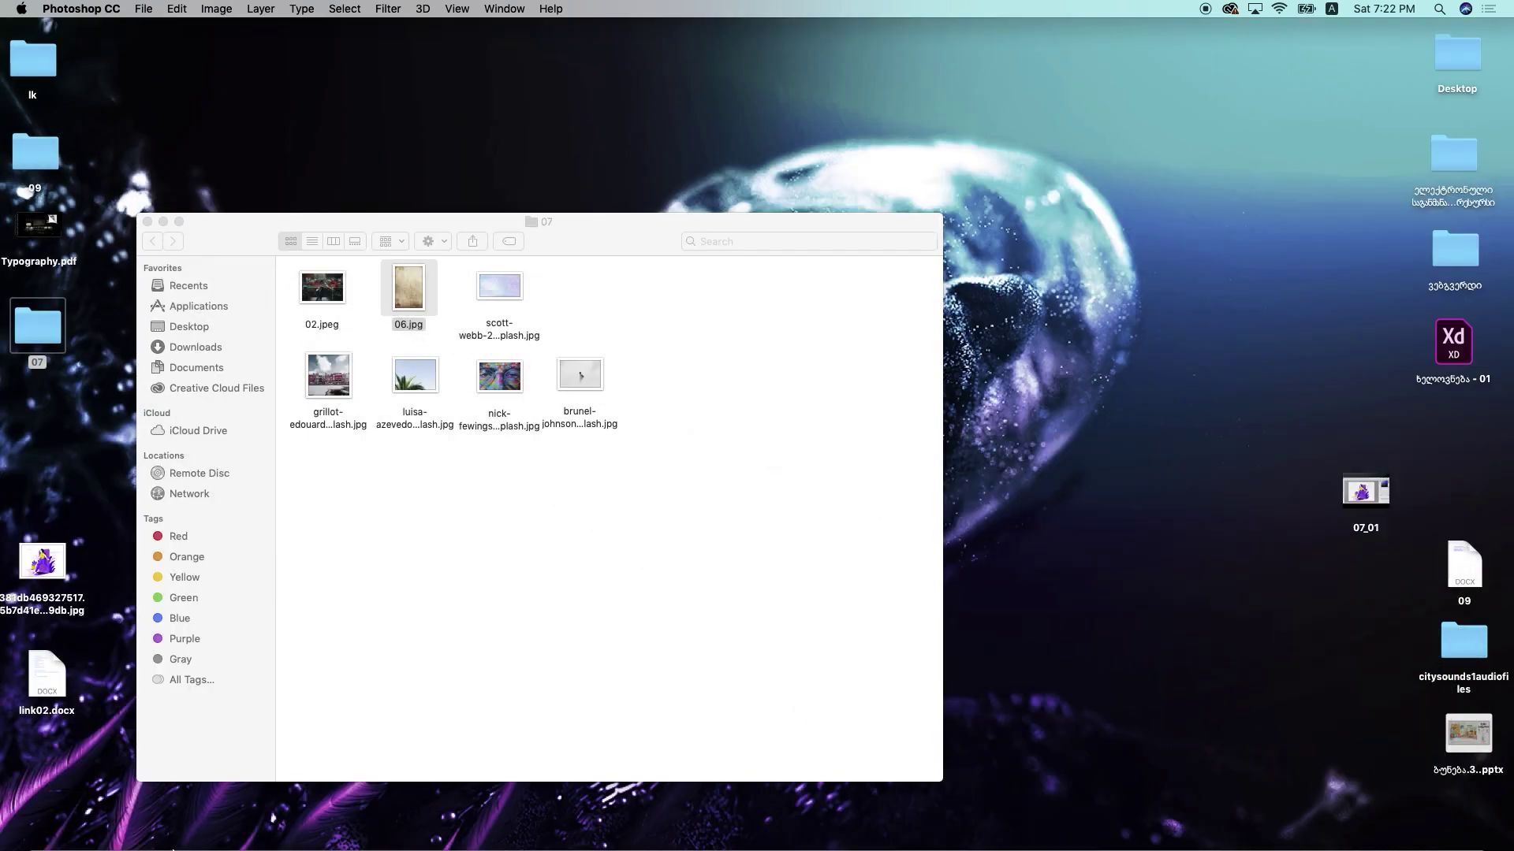